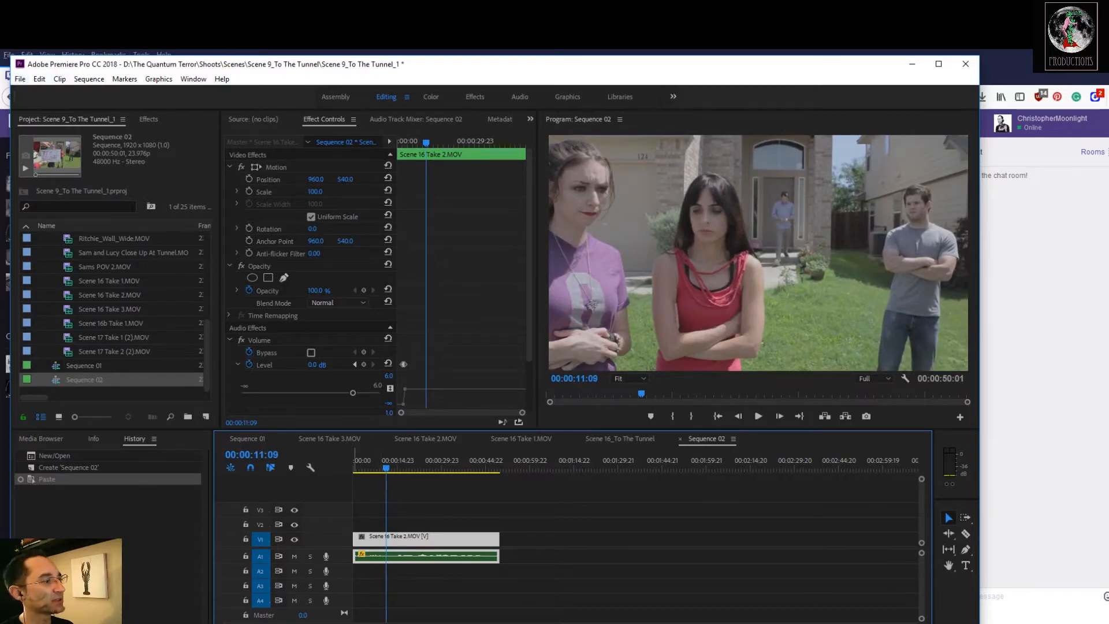
Switch to File Explorer and view the contents of the Scene 9_To The Tunnel folder
mouse_move(303, 623)
click(304, 603)
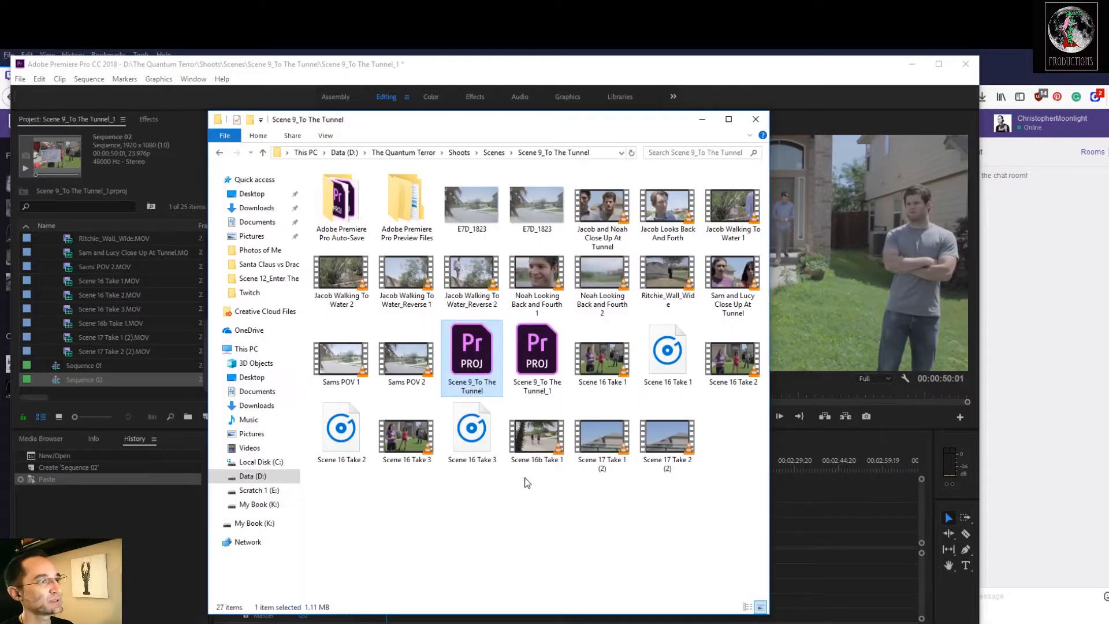
drag(462, 134, 330, 134)
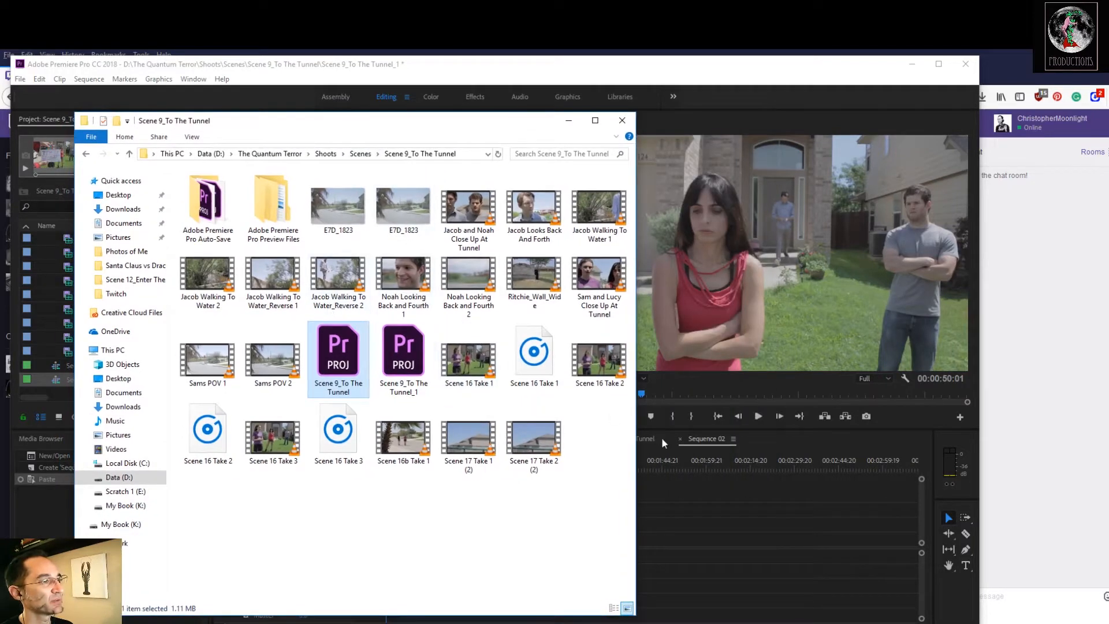
drag(258, 122, 258, 113)
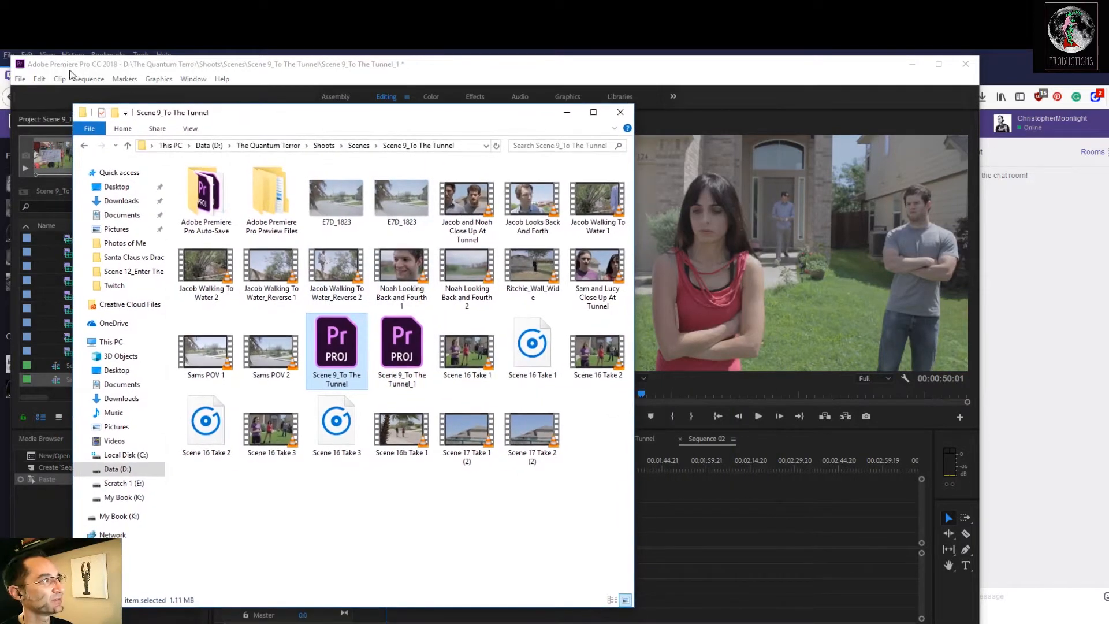
Open the media export settings for Sequence 02 in Premiere Pro and choose the QuickTime format with the 7D Best Export preset
click(19, 79)
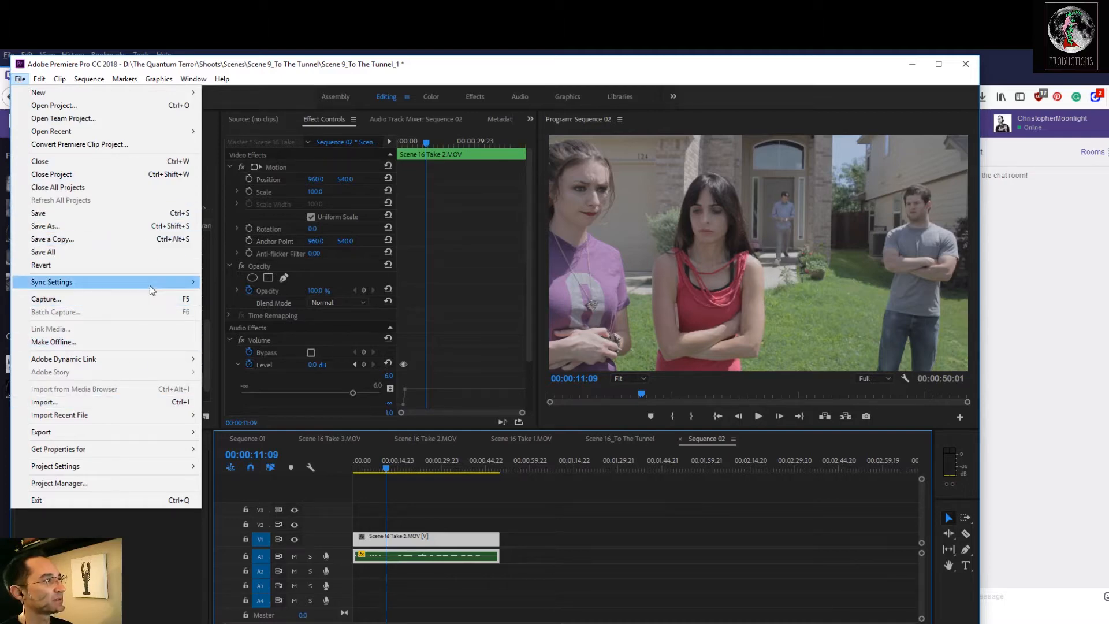
mouse_move(172, 434)
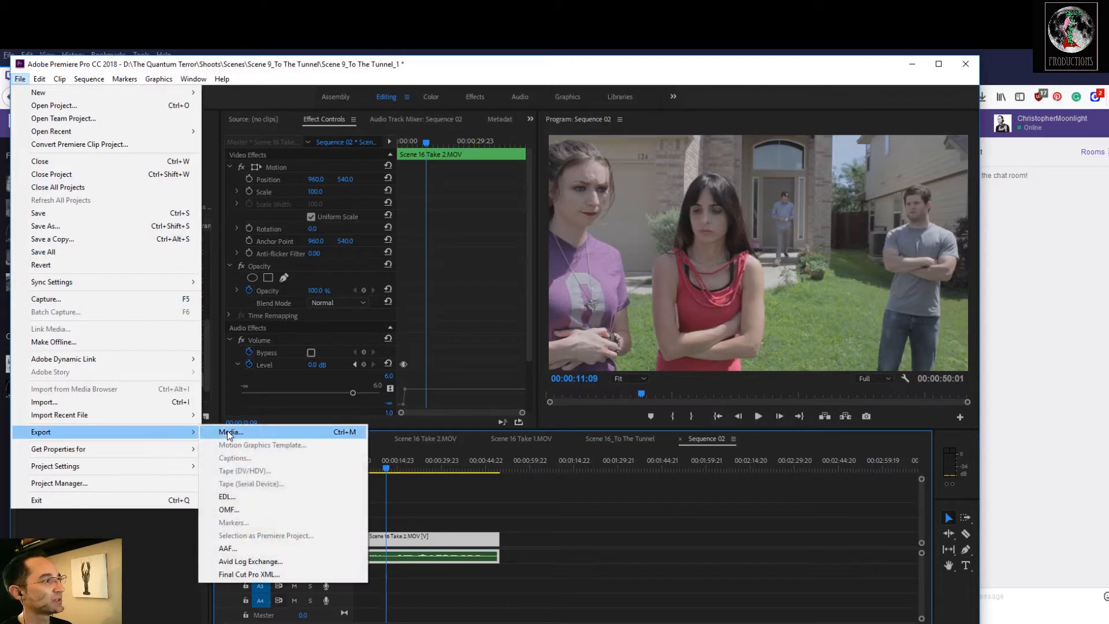
click(227, 431)
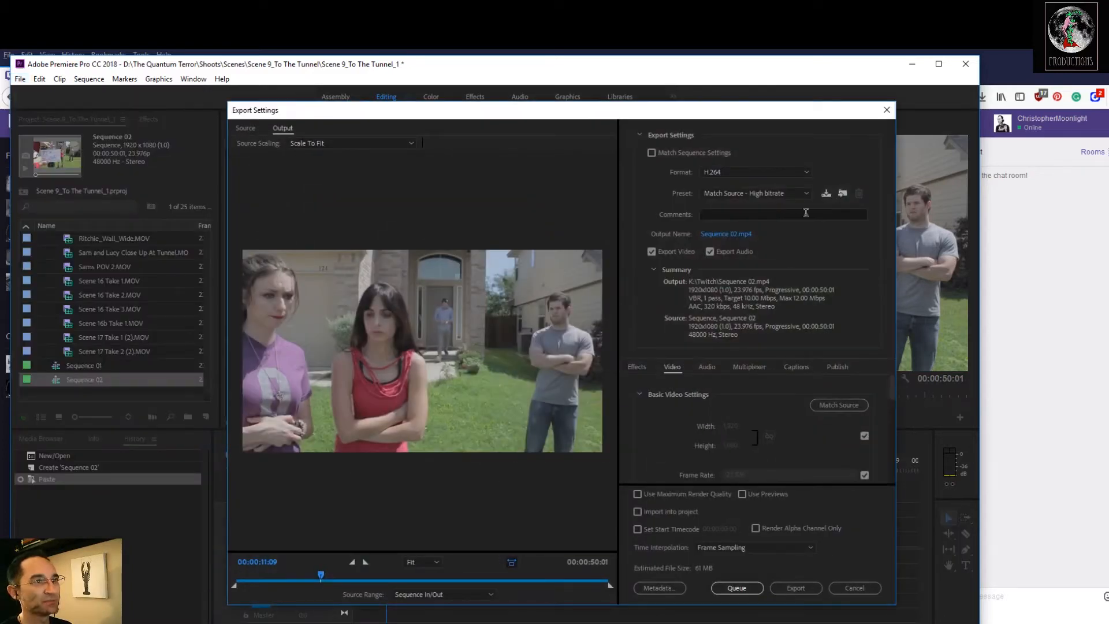
click(806, 195)
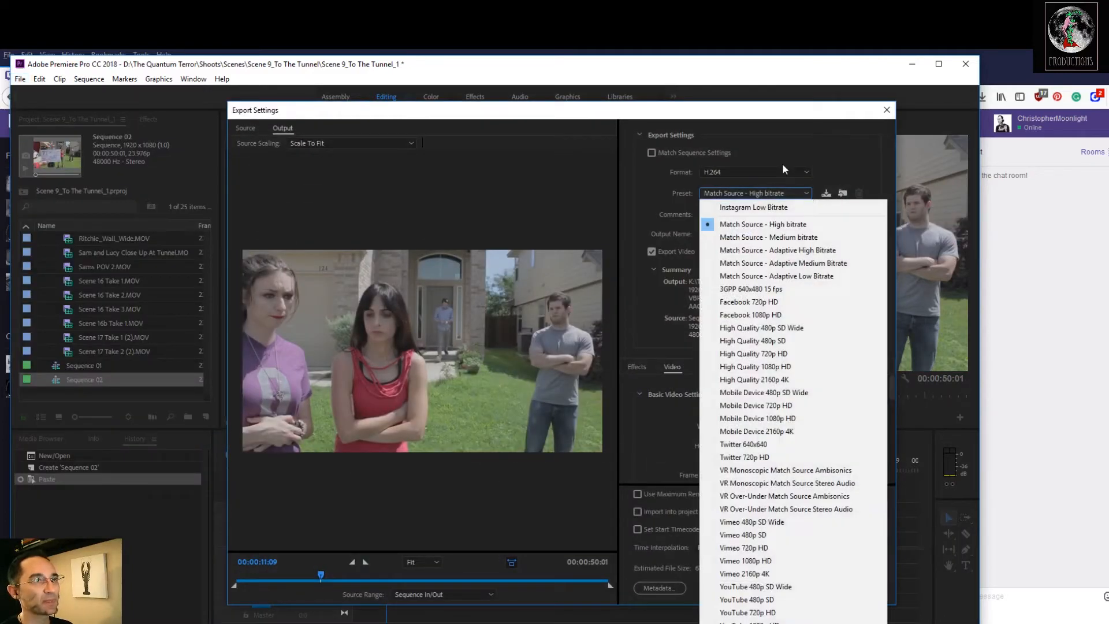
click(789, 172)
click(787, 173)
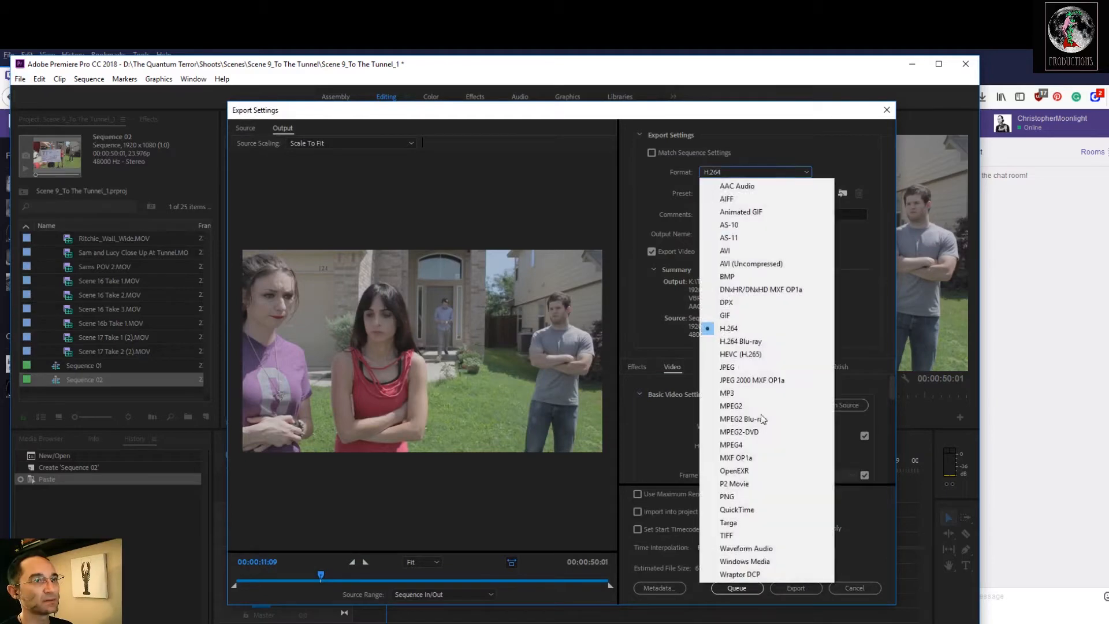
click(747, 509)
click(805, 194)
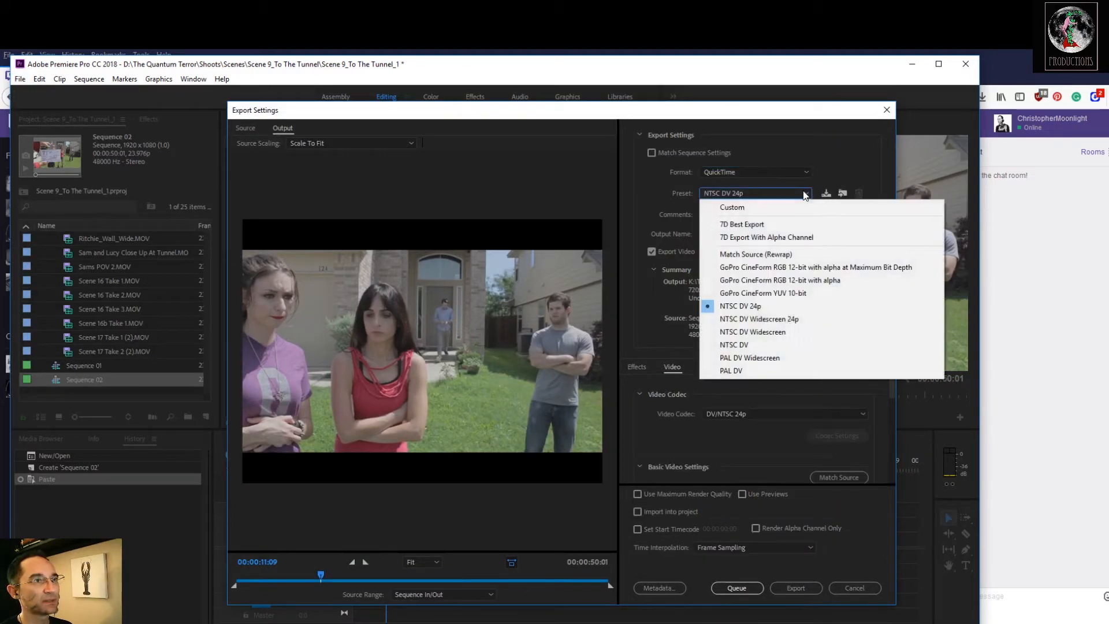
click(782, 224)
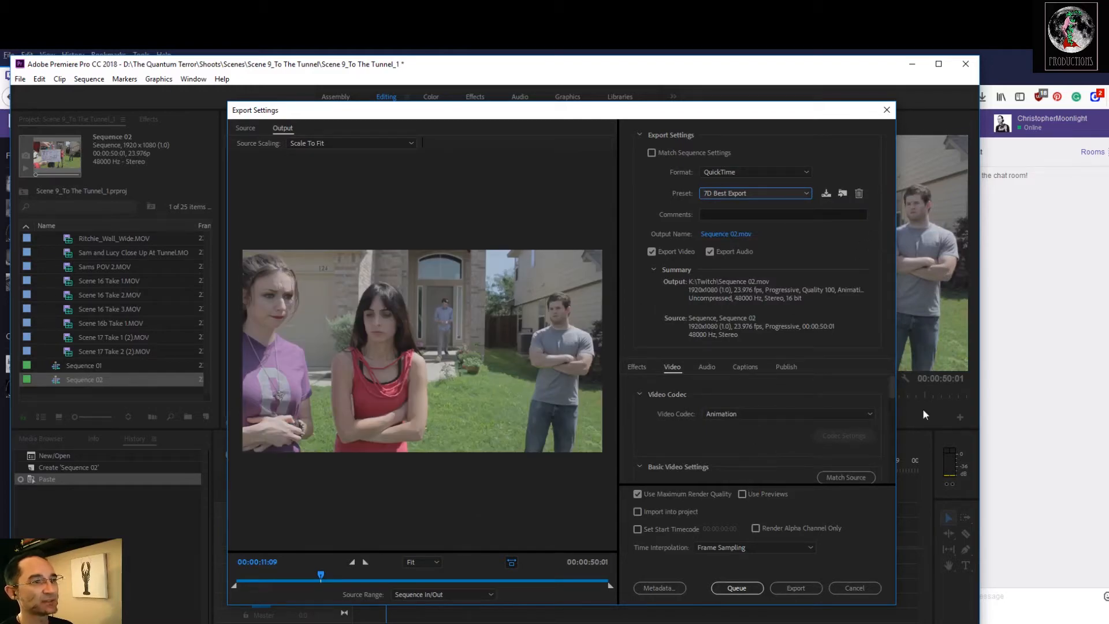
Set the export destination to the folder The Quantum Terror\Shoots\Scenes\Scene 9_To The Tunnel on the Data (D:) drive
click(712, 234)
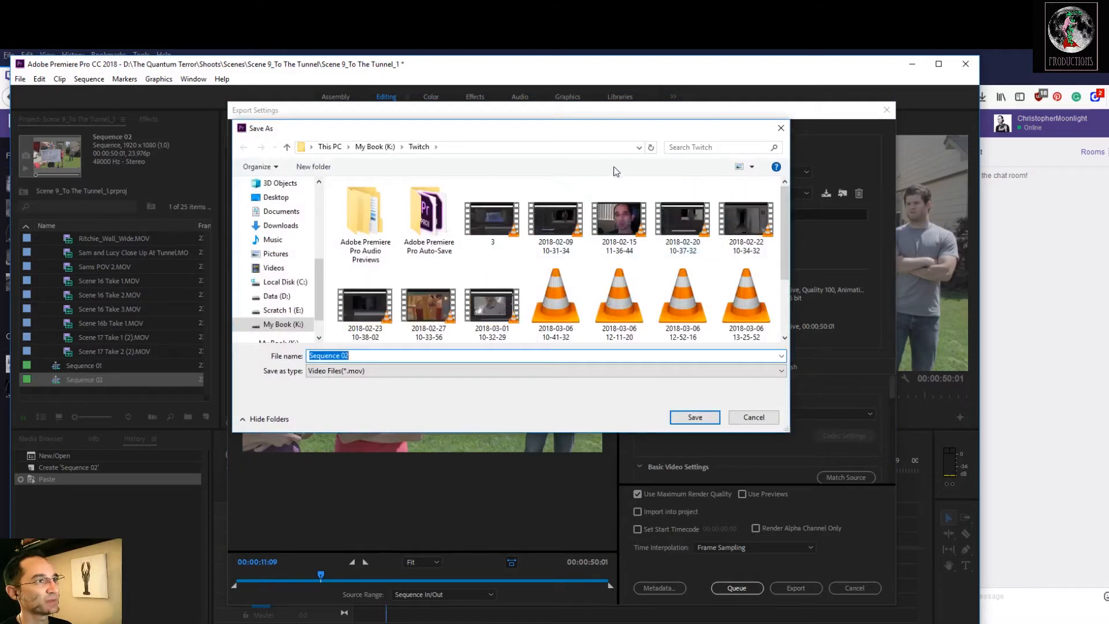
click(297, 296)
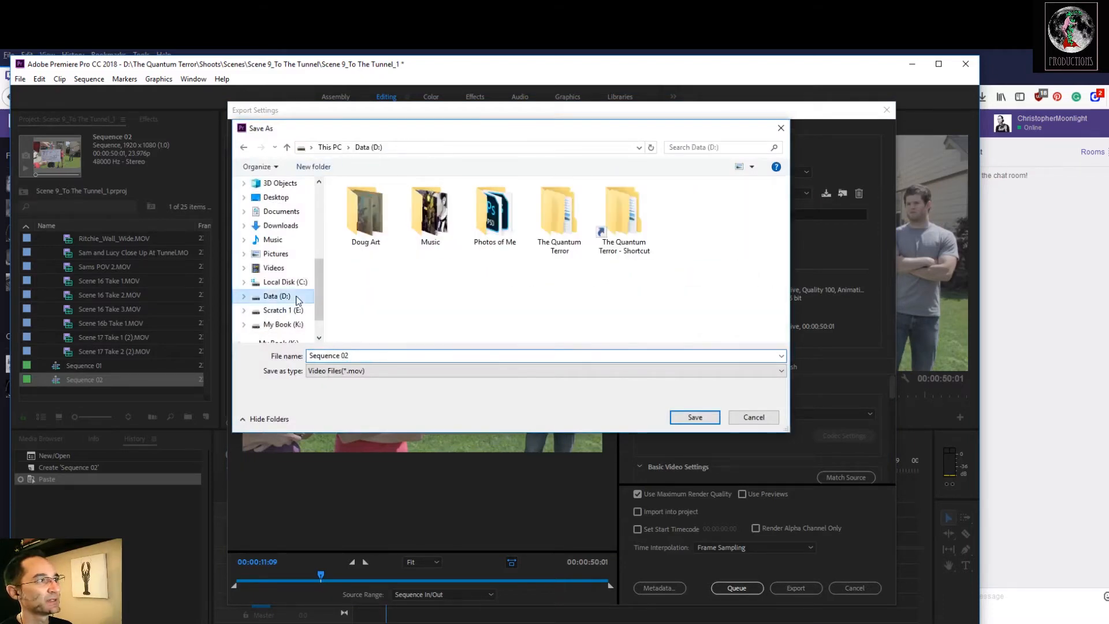
double_click(564, 222)
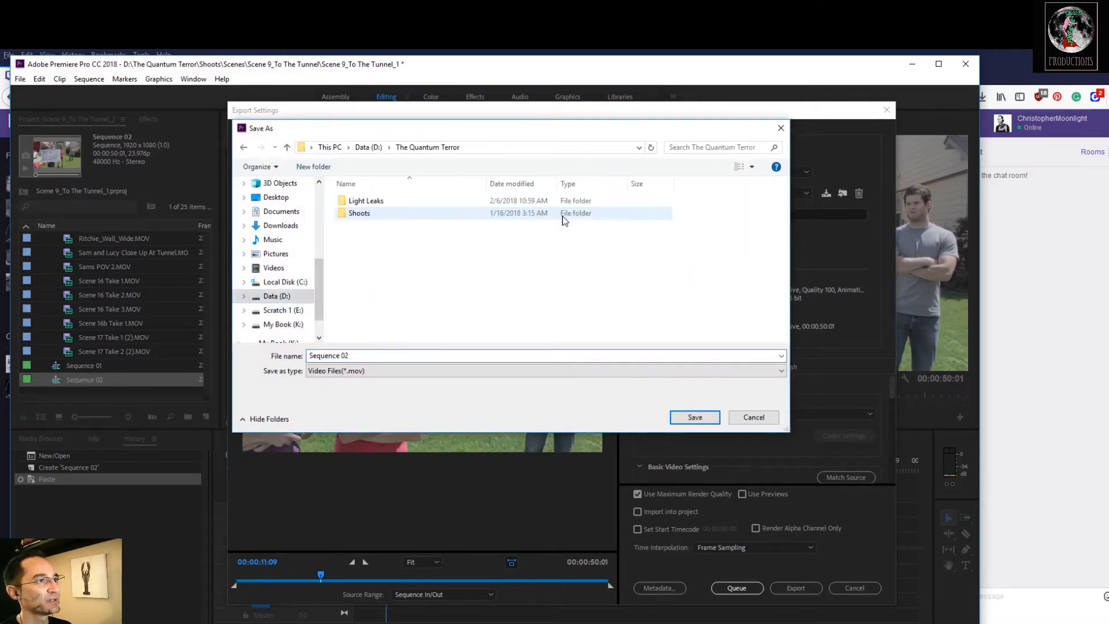
double_click(460, 218)
scroll(453, 246, down, 5)
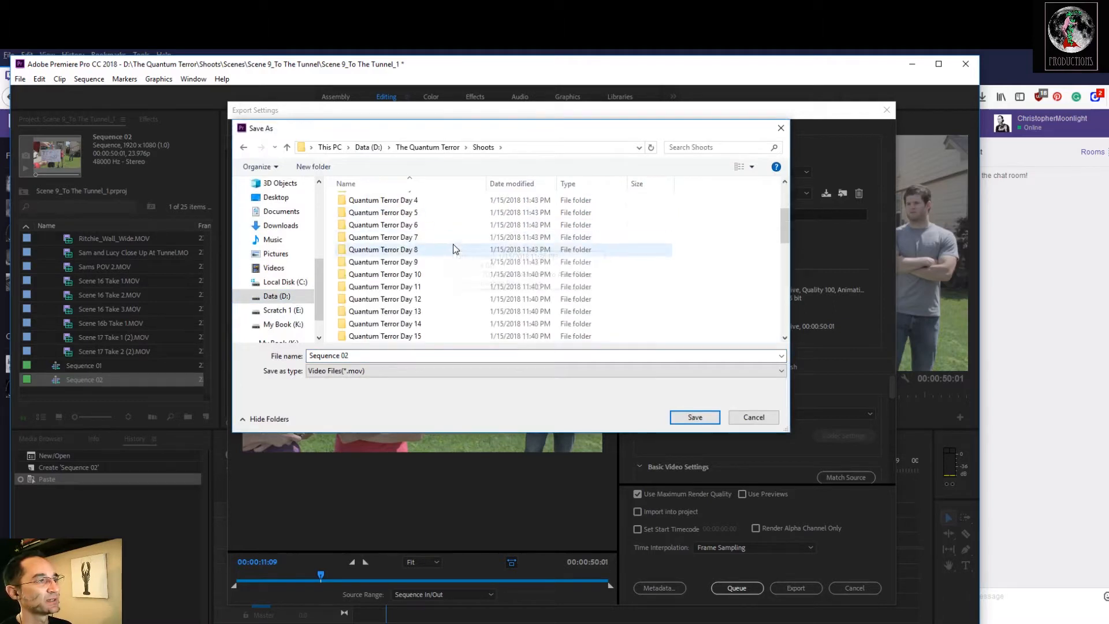
scroll(453, 249, down, 1)
double_click(356, 281)
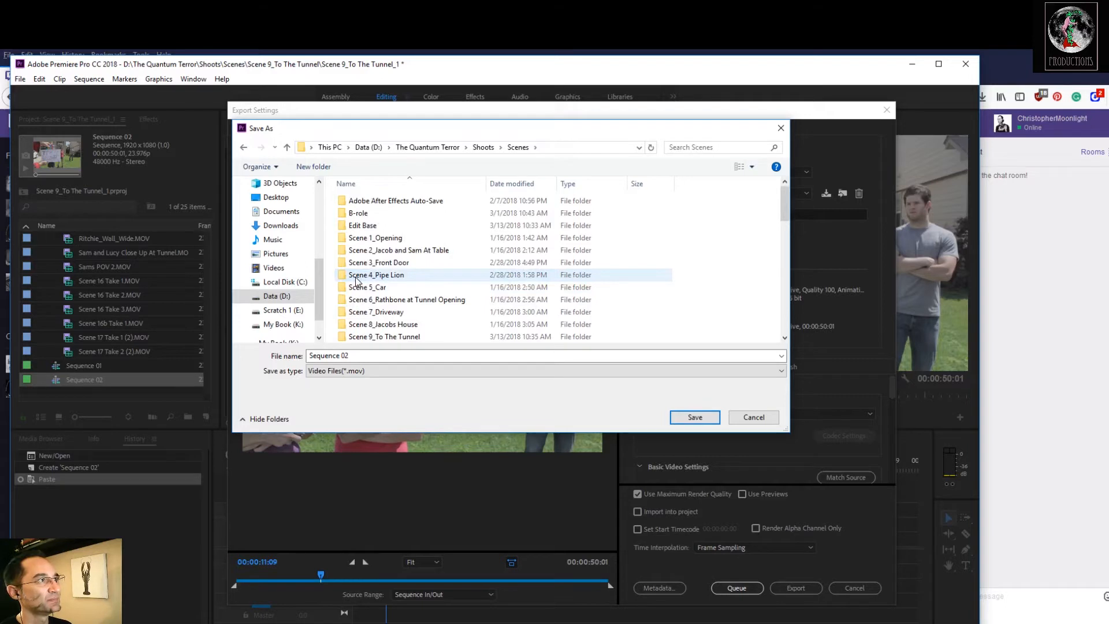
double_click(384, 338)
Name the output file Oner 1 and export the sequence
click(366, 356)
click(366, 356)
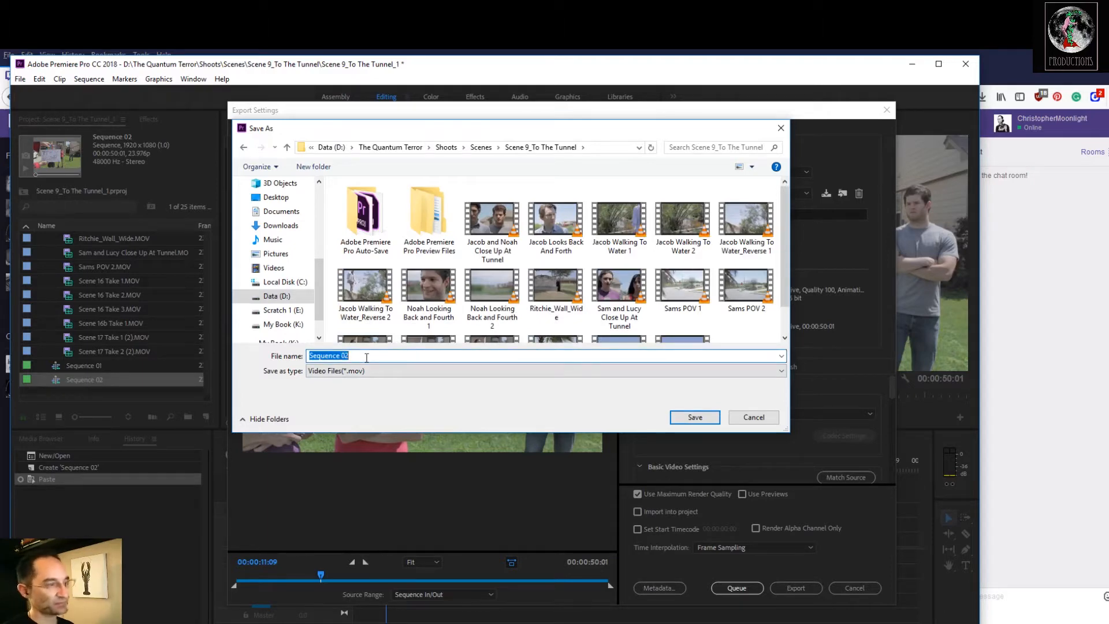
text(0)
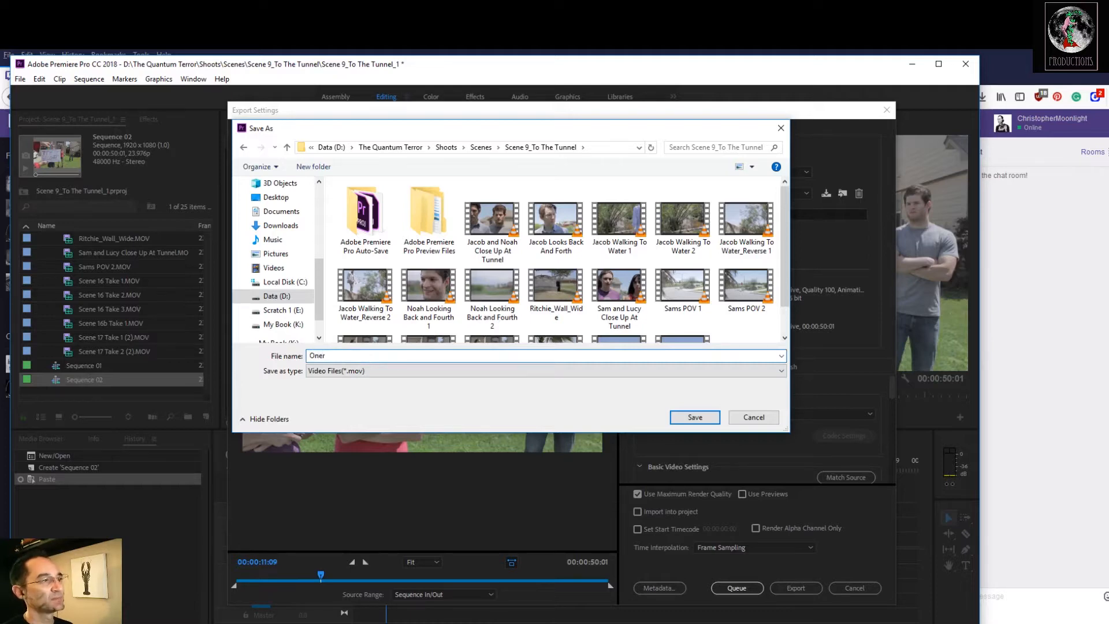
text(ner)
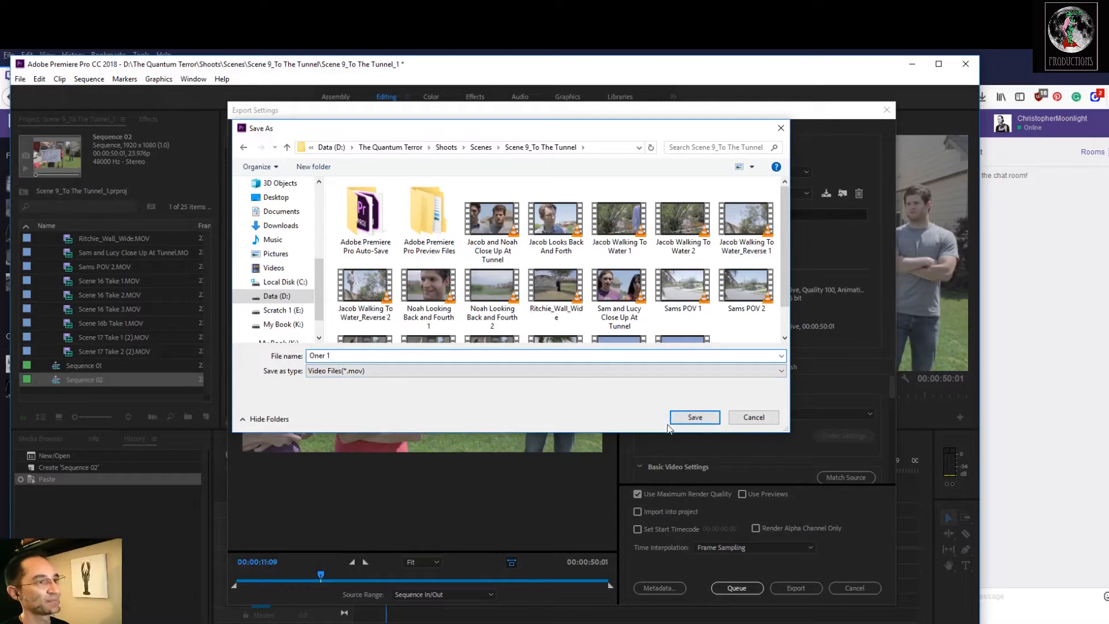
click(693, 417)
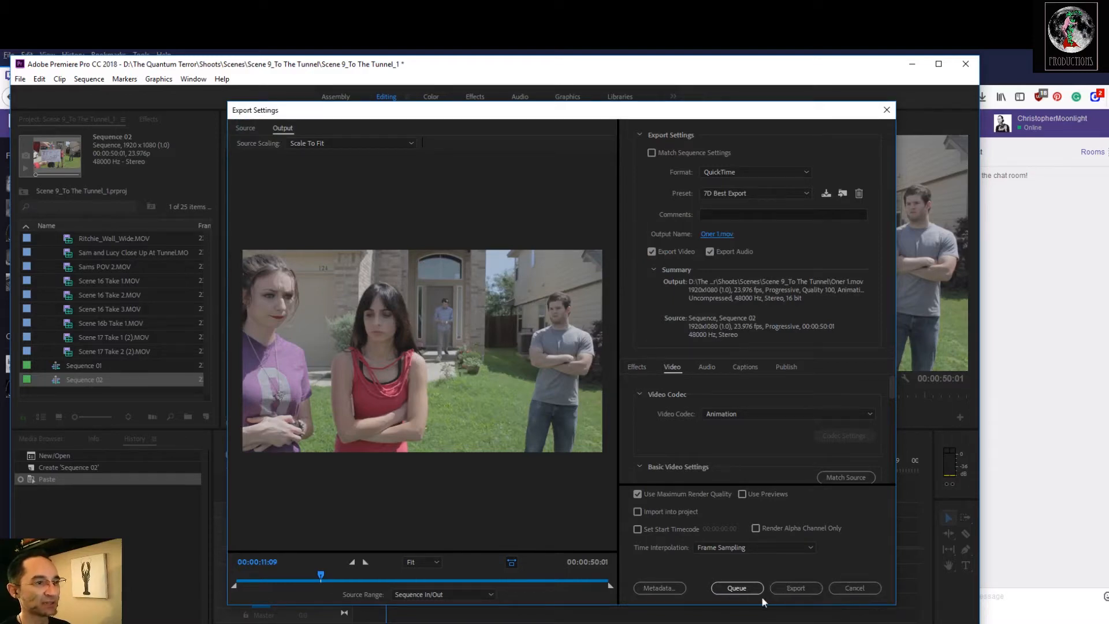
click(798, 587)
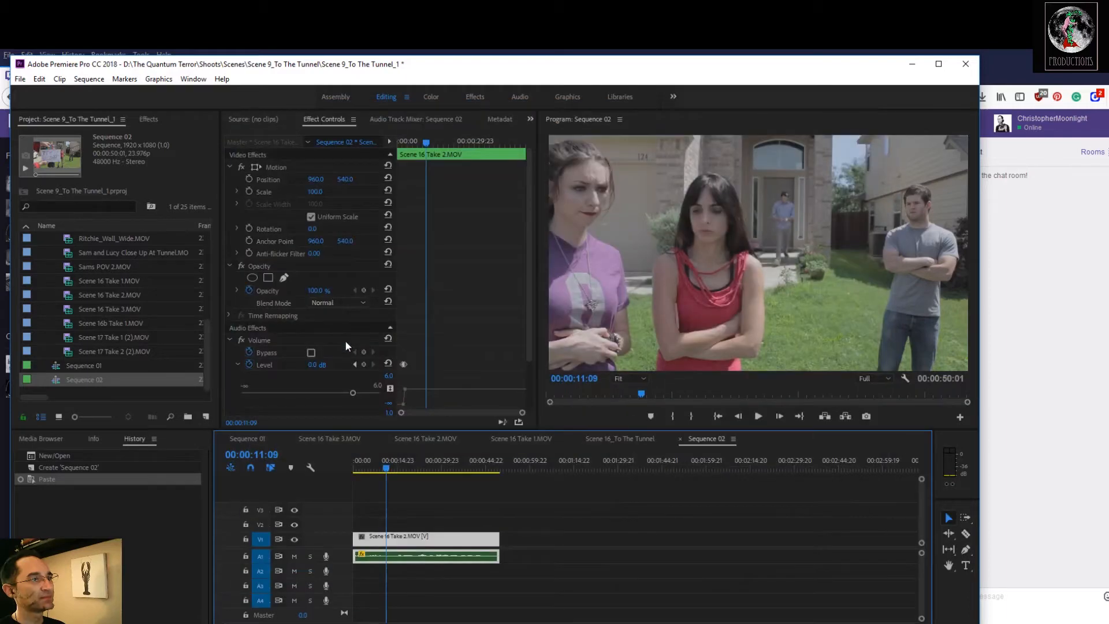
Switch to After Effects, import the Oner 1 video from the Scene 9_To The Tunnel folder, and create a composition from it
click(394, 623)
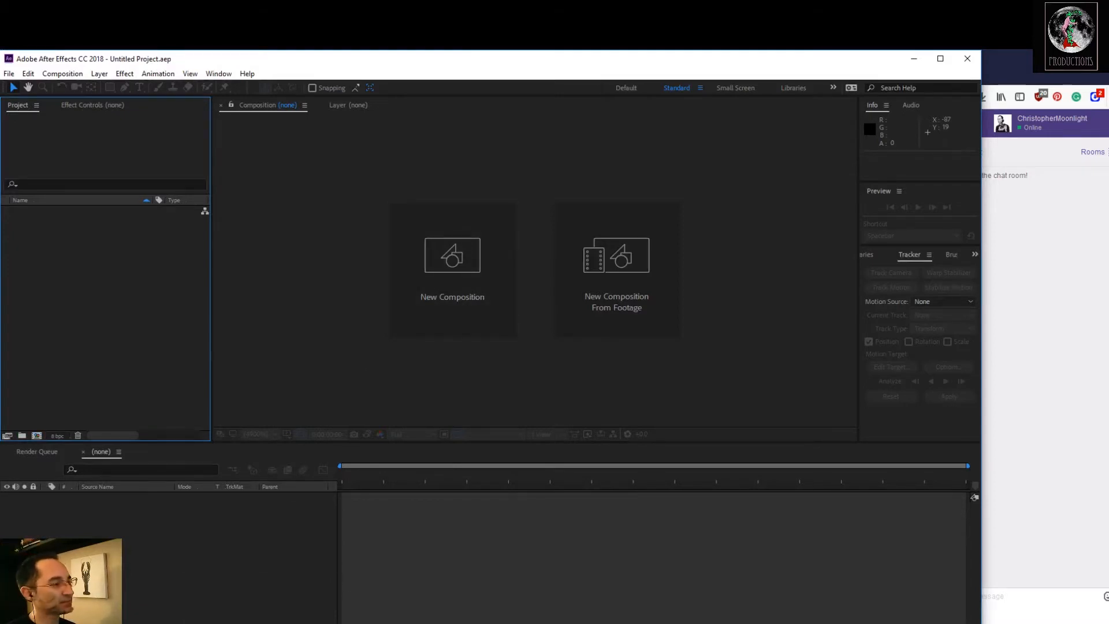
click(304, 603)
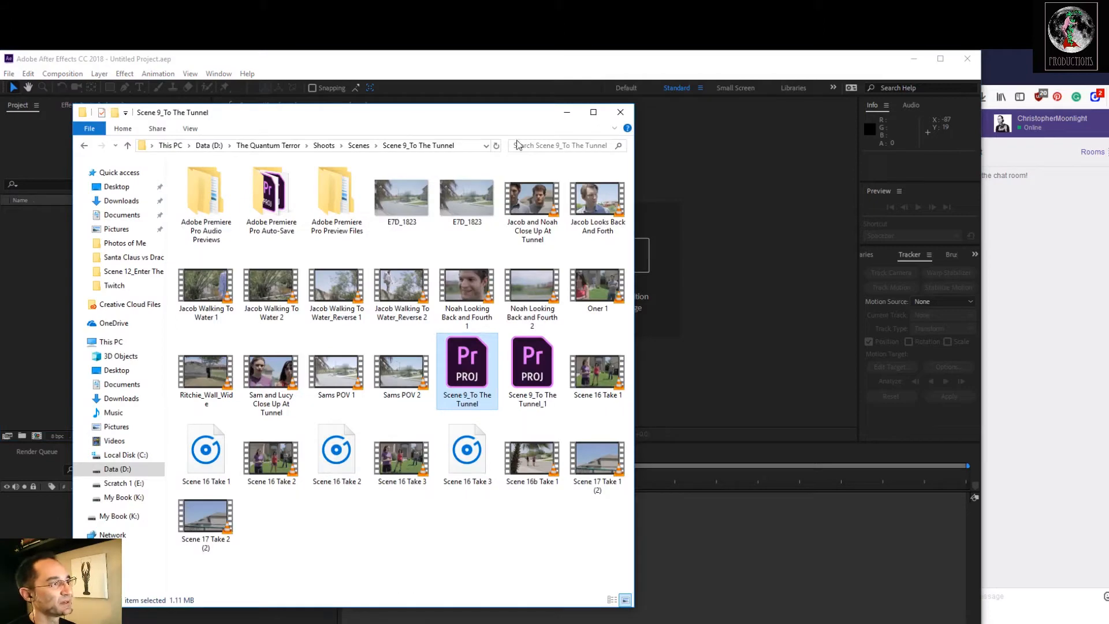
drag(492, 129, 814, 134)
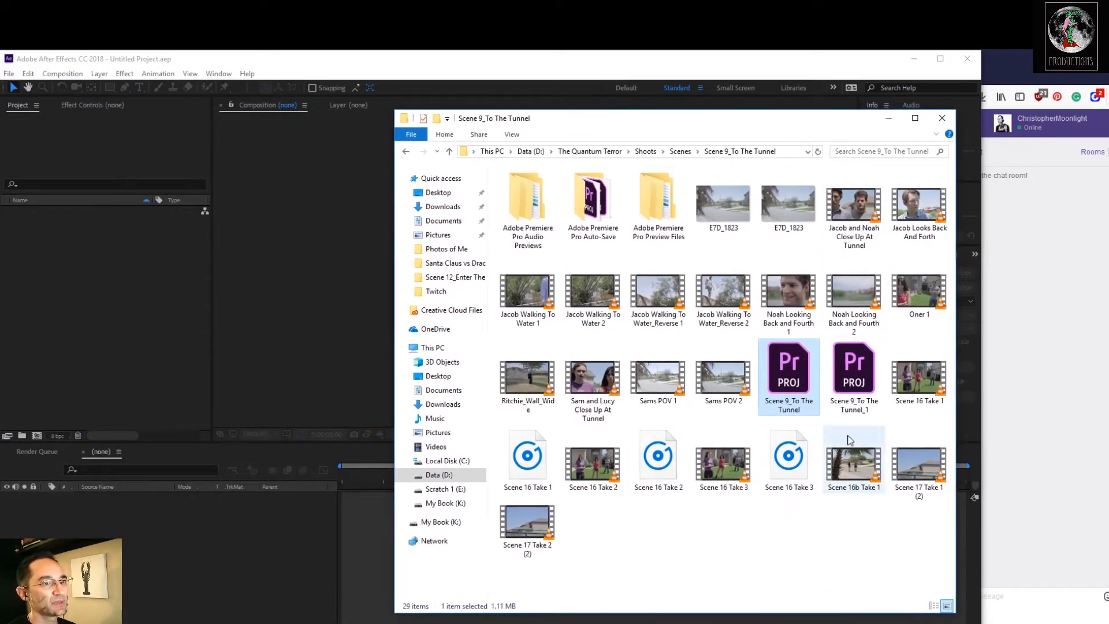
drag(919, 291, 90, 327)
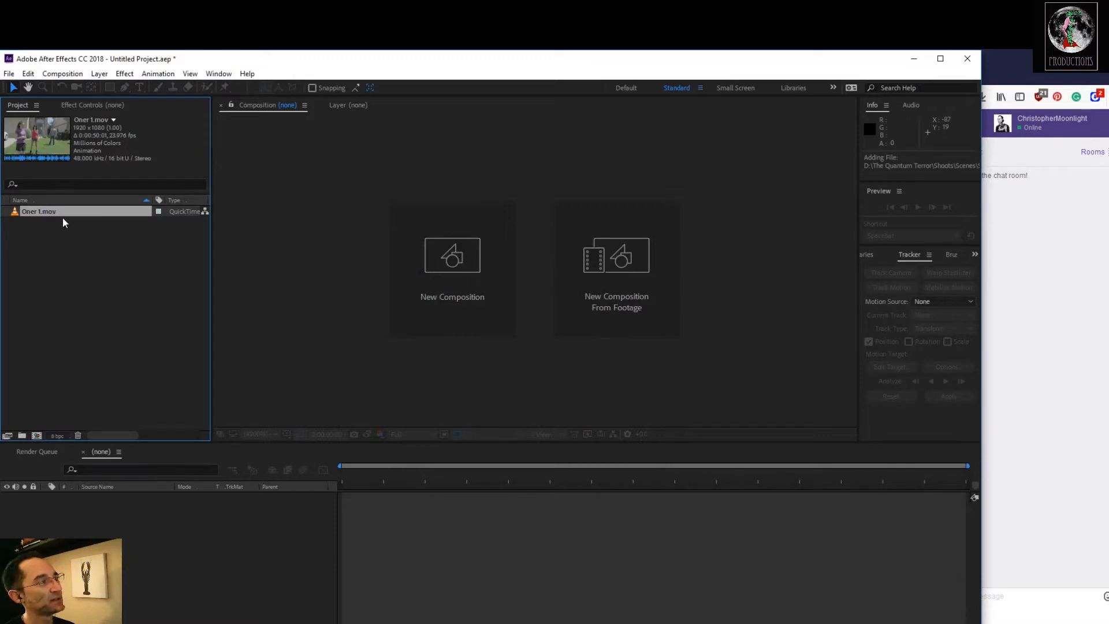
drag(61, 210, 33, 434)
Scrub through the Oner 1 composition from its start to about 42 seconds and back to about 10 seconds to review the shot
mouse_move(341, 479)
mouse_down()
mouse_move(392, 475)
mouse_move(341, 478)
mouse_up()
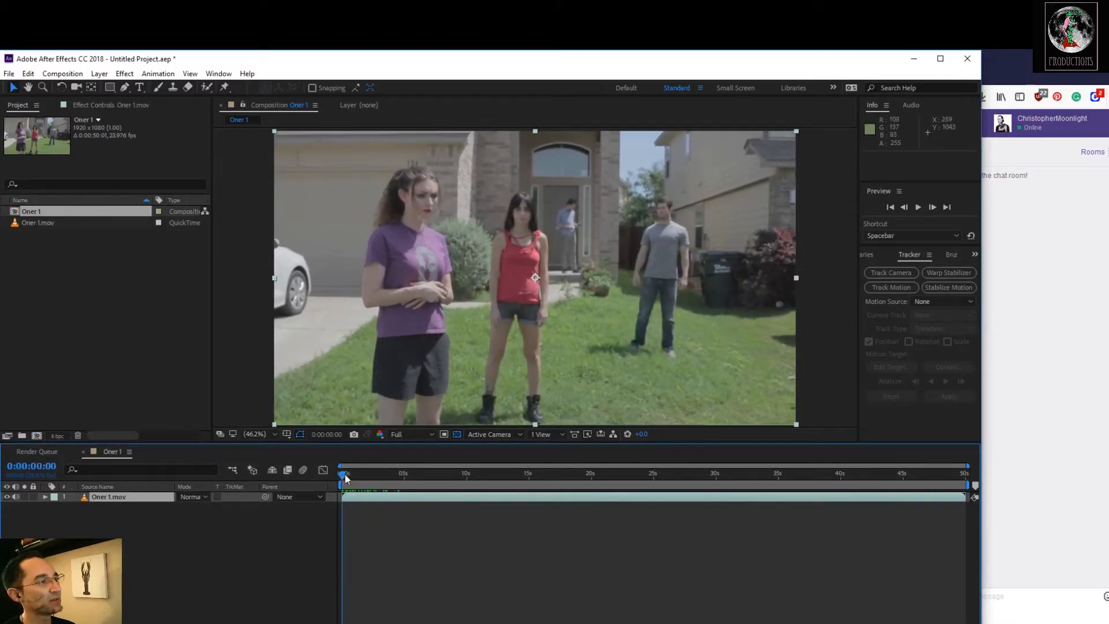
drag(346, 477, 810, 428)
drag(822, 435, 872, 473)
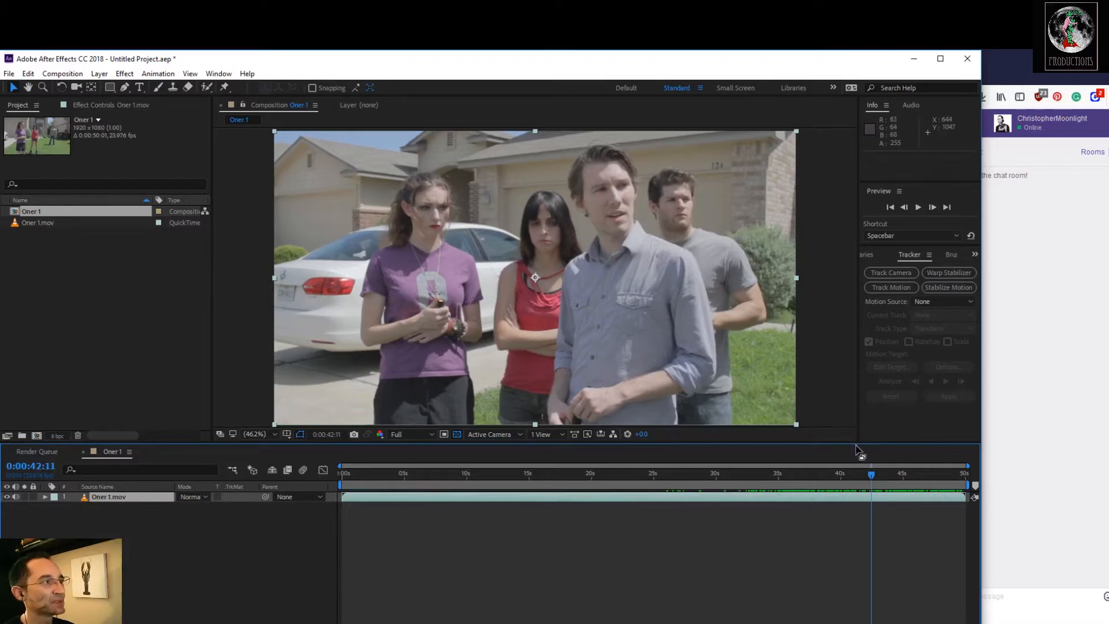
drag(874, 479, 477, 483)
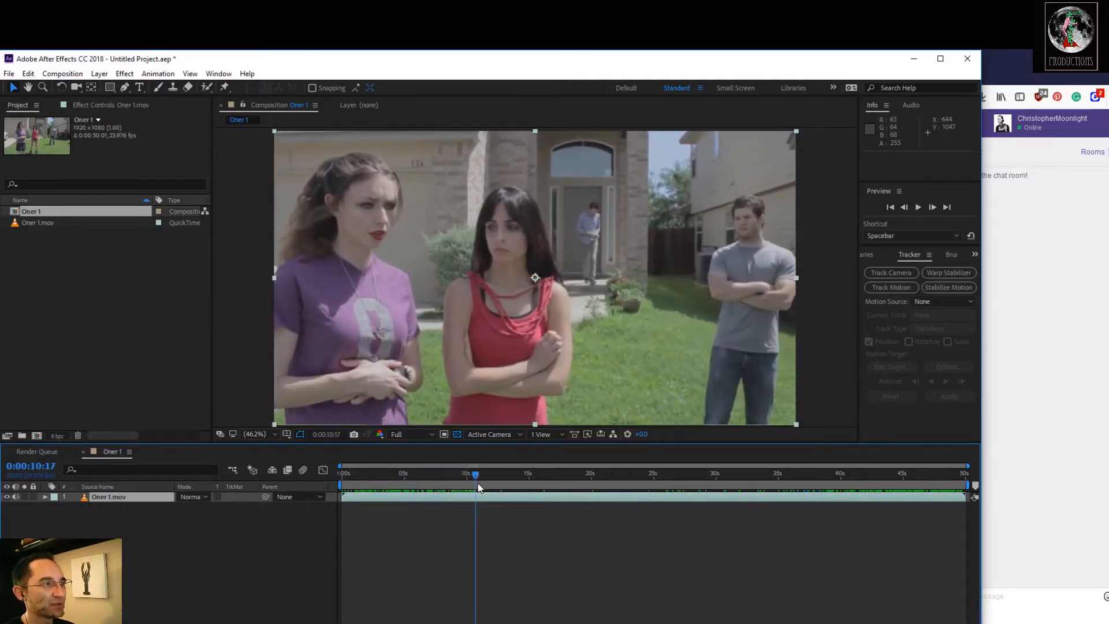
Add a null object layer to the Oner 1 composition
click(10, 74)
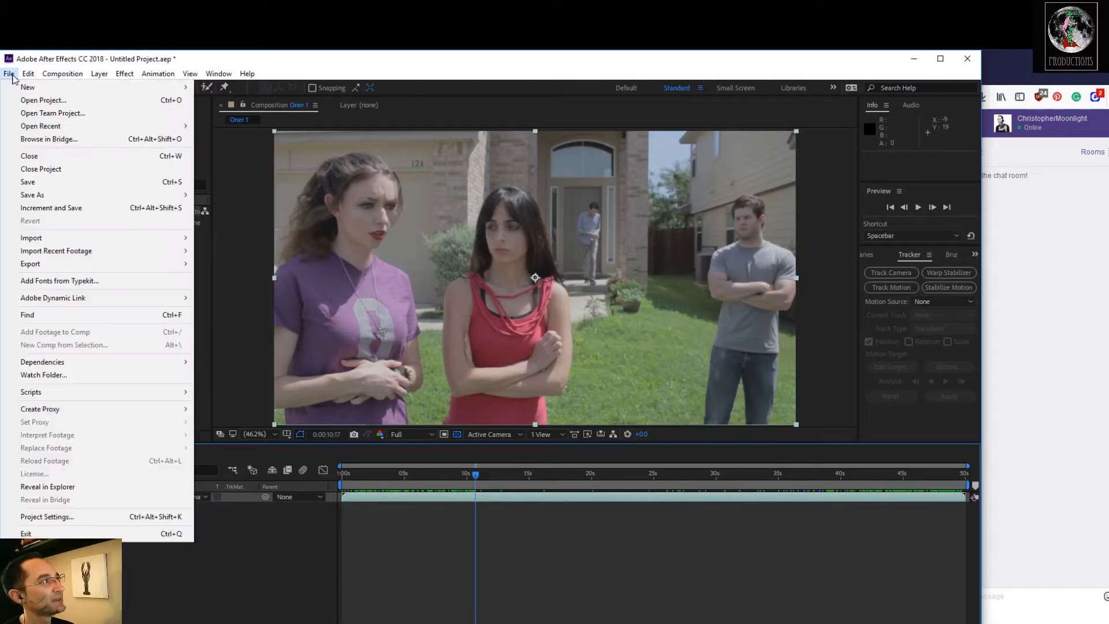
click(10, 74)
click(12, 76)
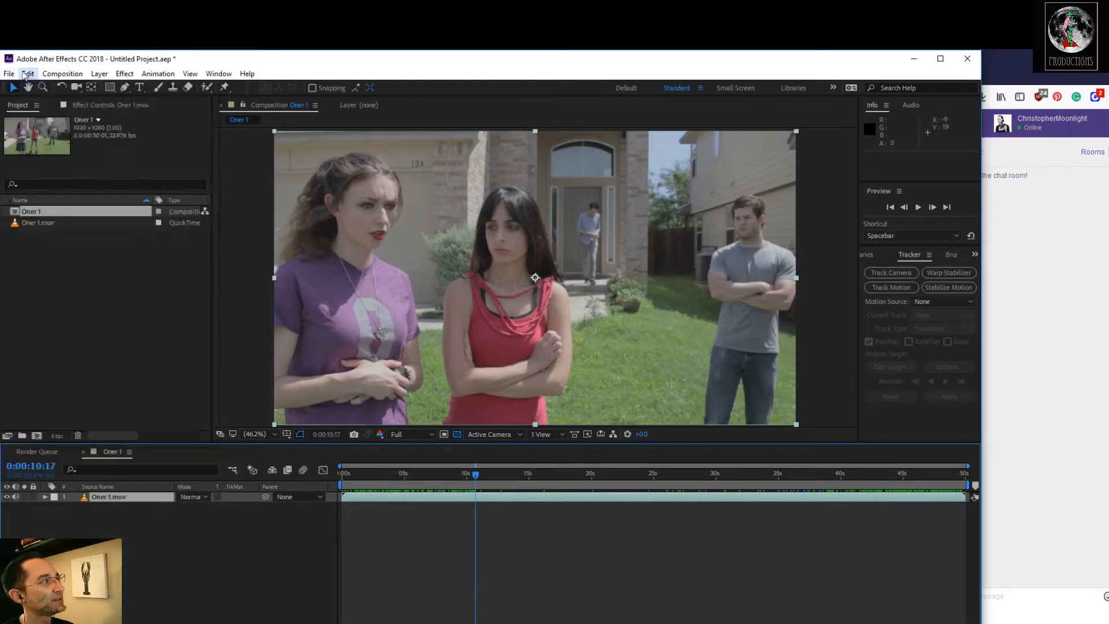
mouse_move(129, 89)
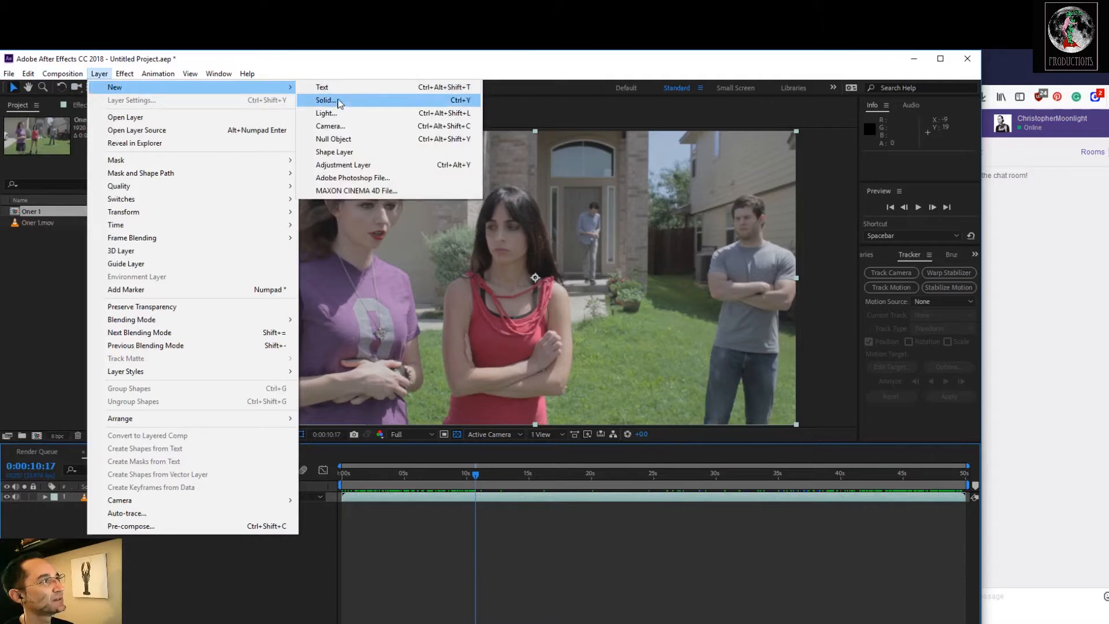
click(354, 140)
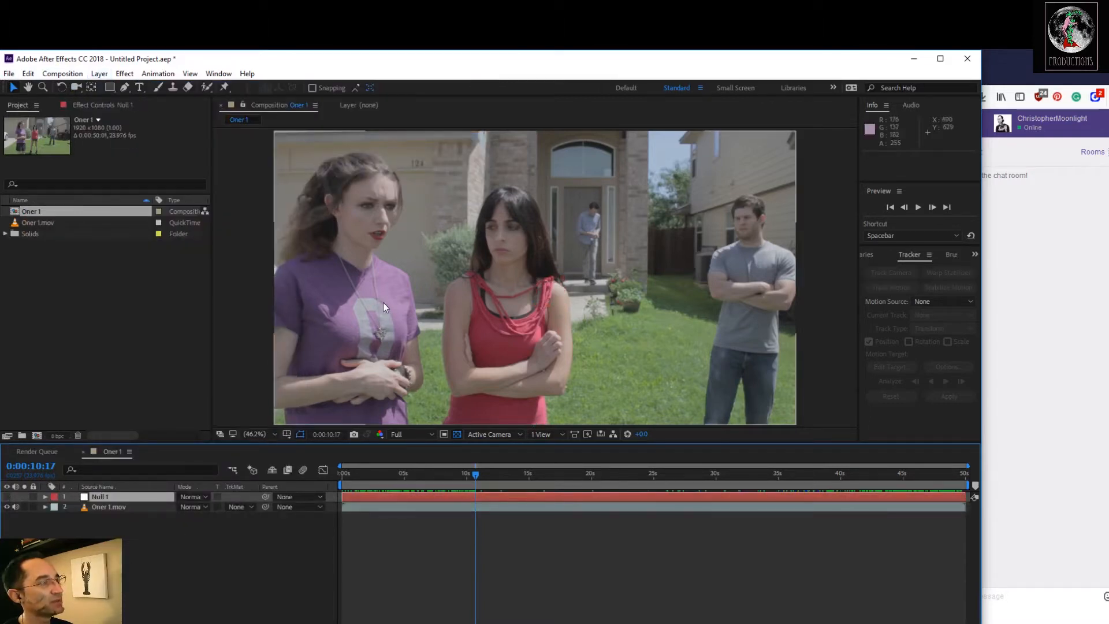
Start a position motion track on the Oner 1.mov layer at 0:00:09:13
drag(476, 473, 462, 474)
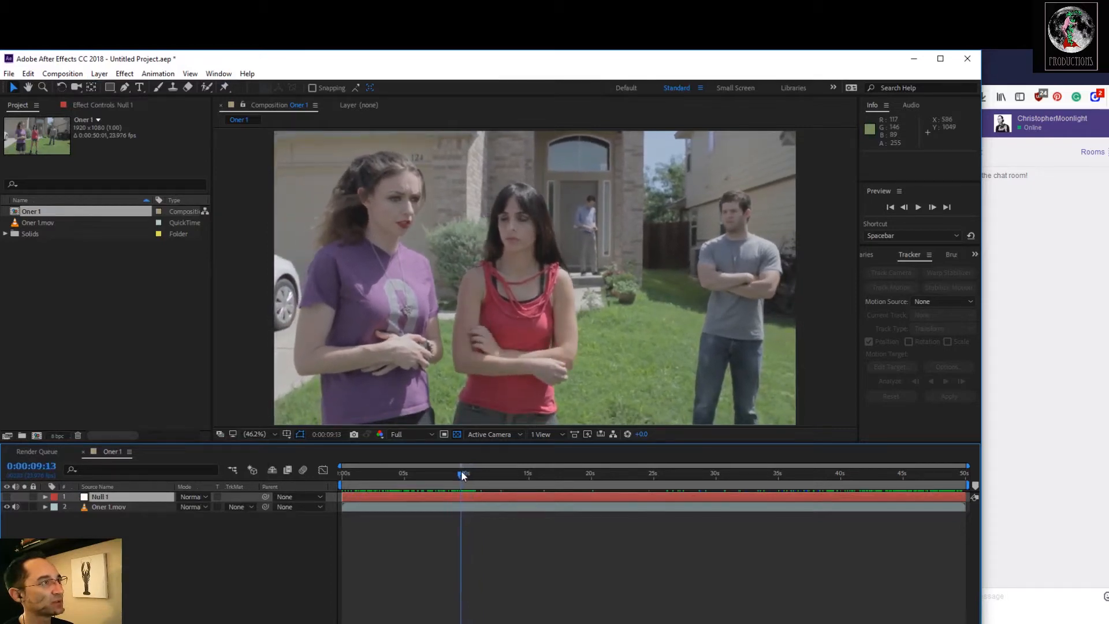
click(137, 505)
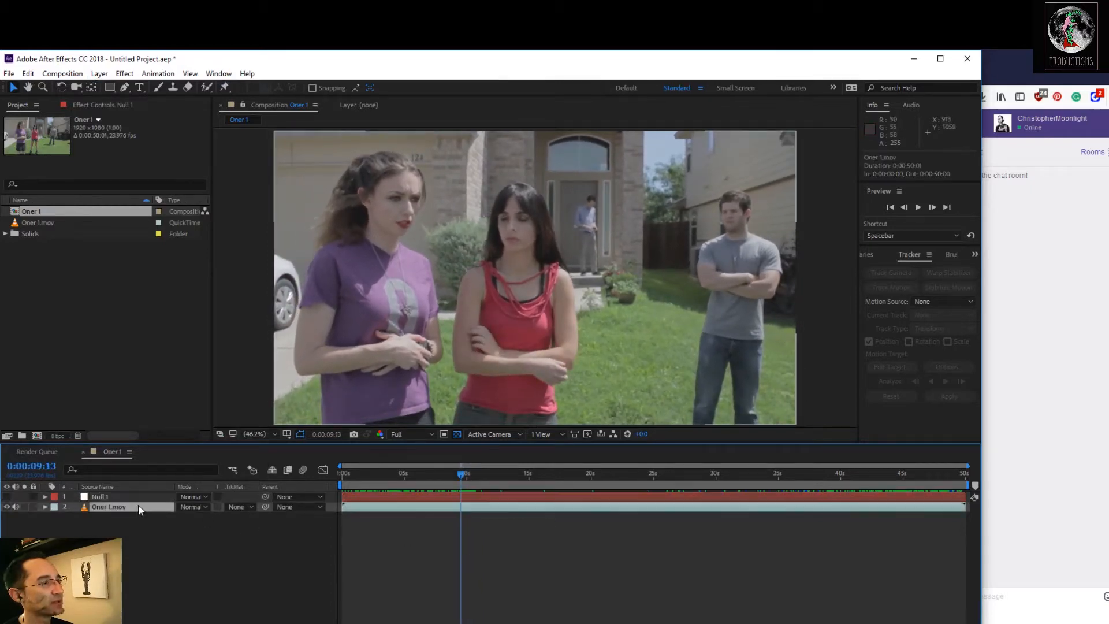
click(891, 288)
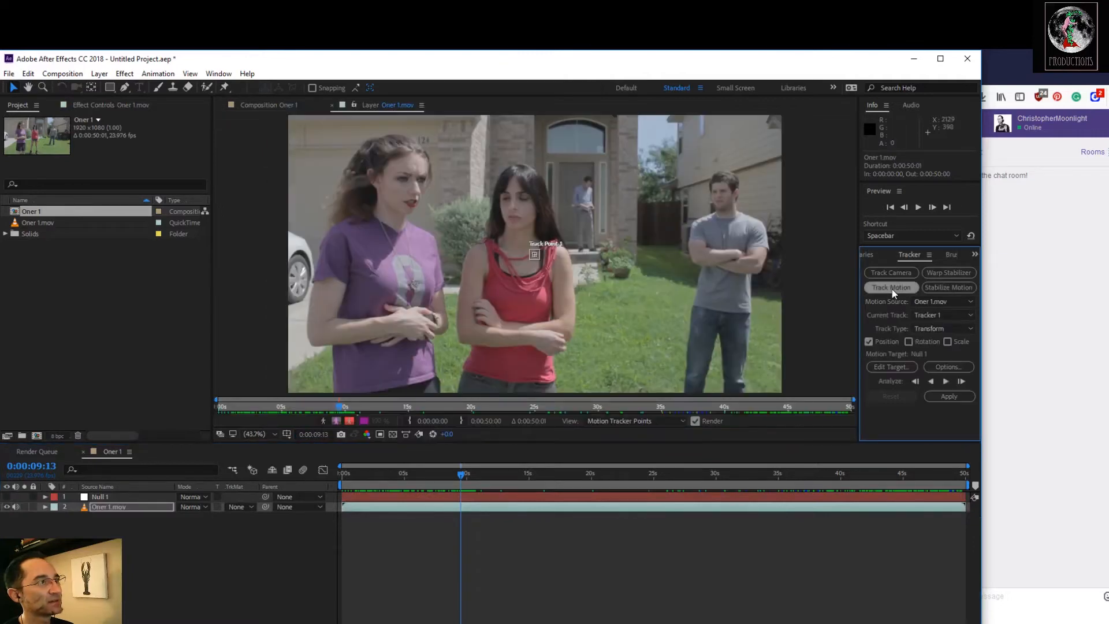
Place the track point over the 4 of the house number 124 and fit its feature region around the digit
scroll(537, 263, up, 2)
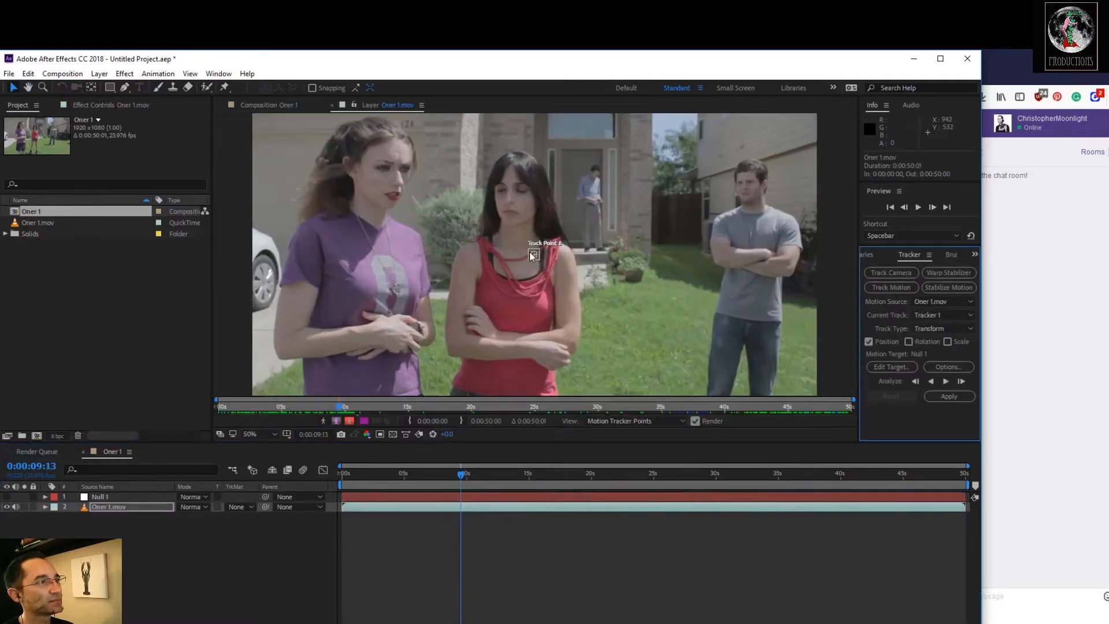
drag(606, 151, 737, 281)
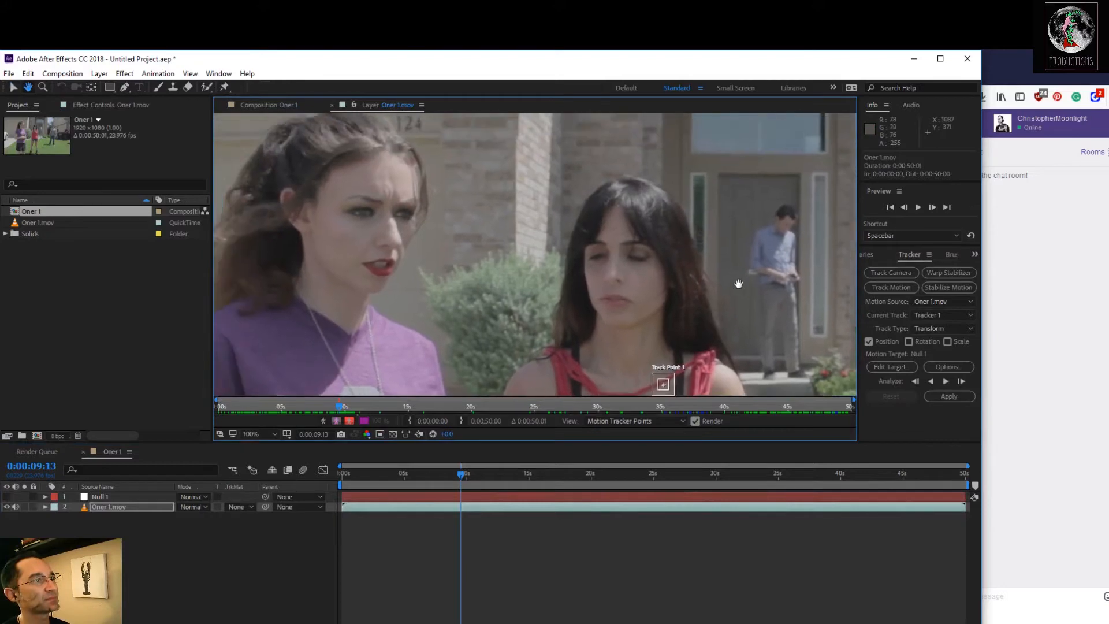
drag(662, 393, 433, 160)
drag(504, 153, 542, 304)
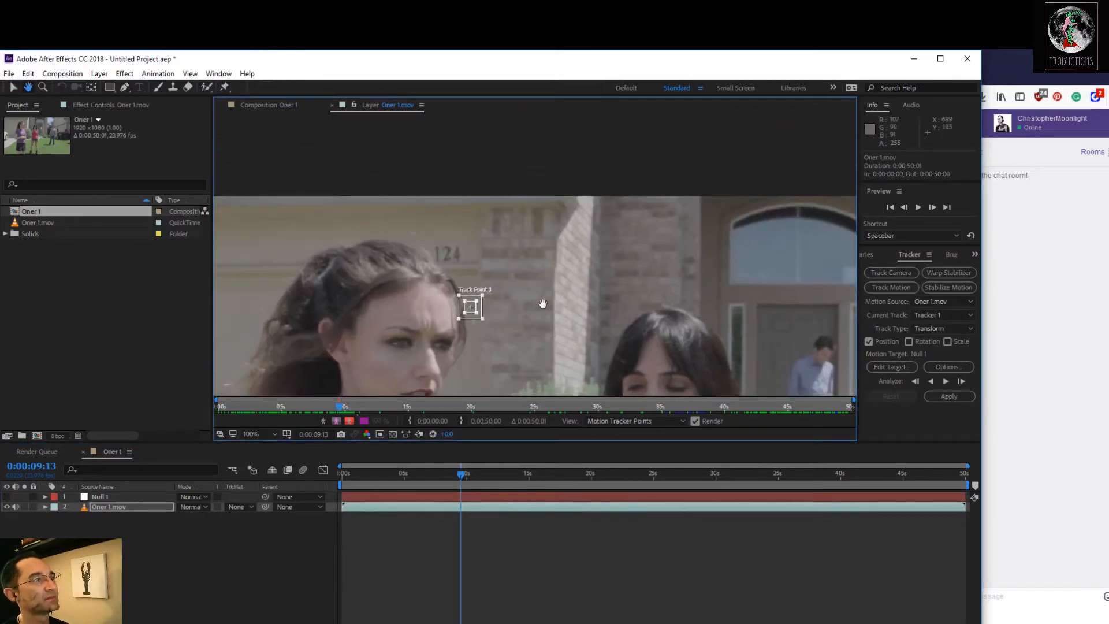
drag(448, 257, 449, 257)
click(455, 263)
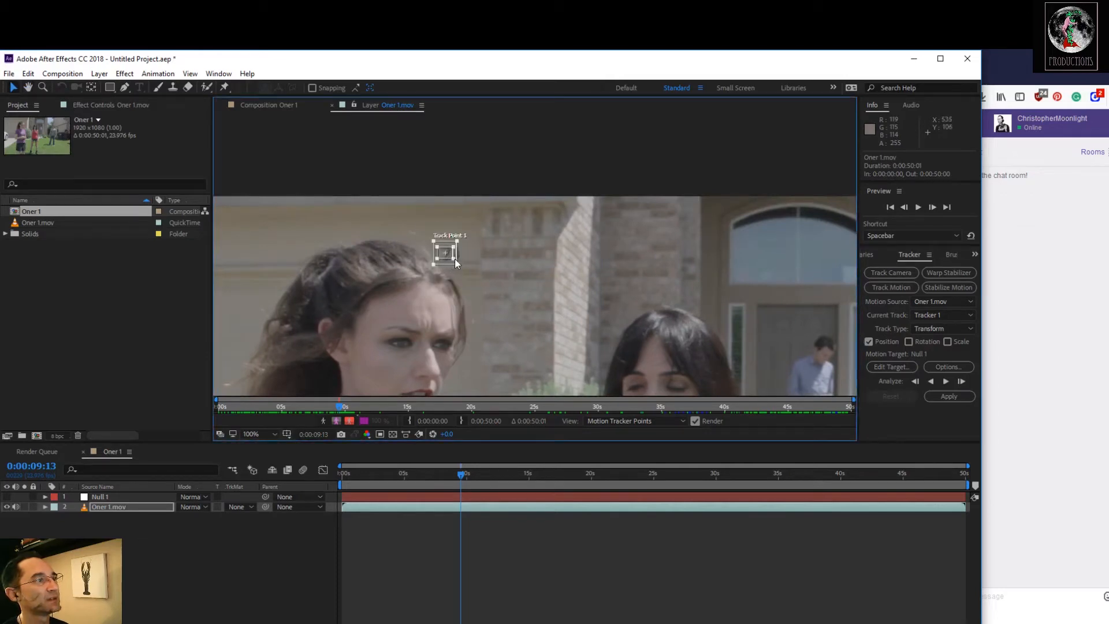
drag(456, 264, 462, 260)
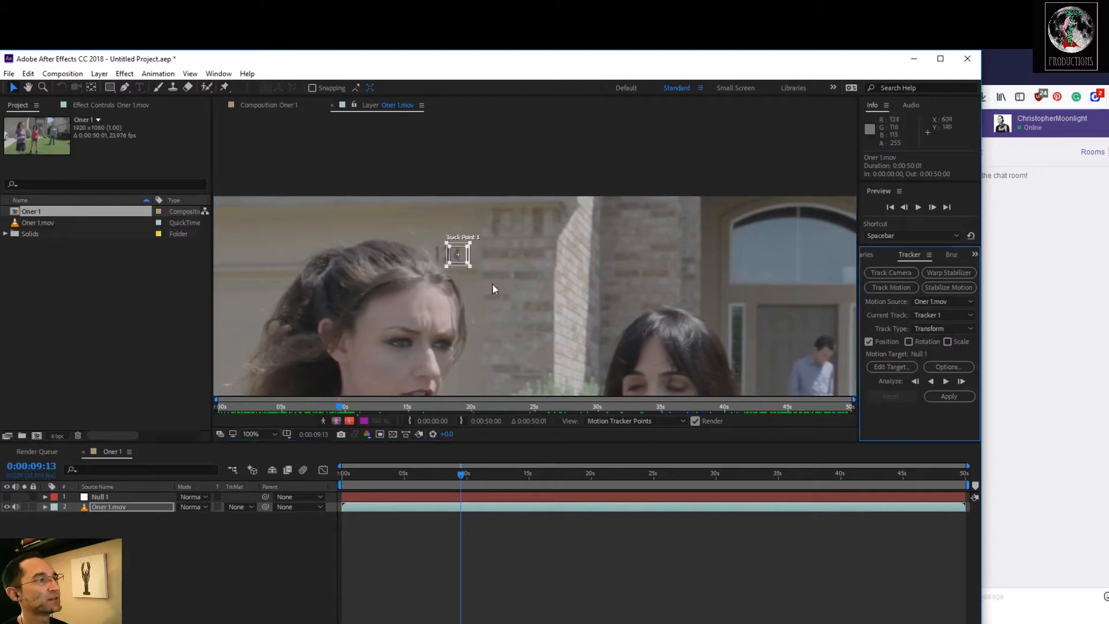
click(468, 264)
drag(467, 262, 460, 260)
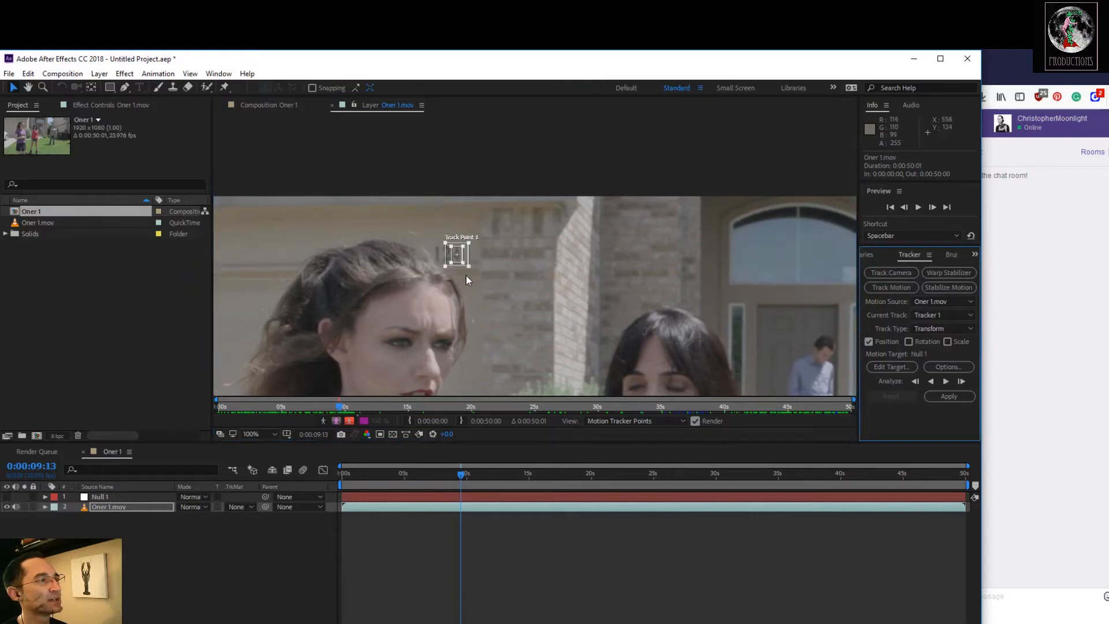
Try to track the house-number digit forward from 0:00:07:20, check the track at 0:00:12:14, and reset the tracker
mouse_move(461, 474)
mouse_down()
mouse_move(437, 467)
mouse_move(440, 476)
mouse_up()
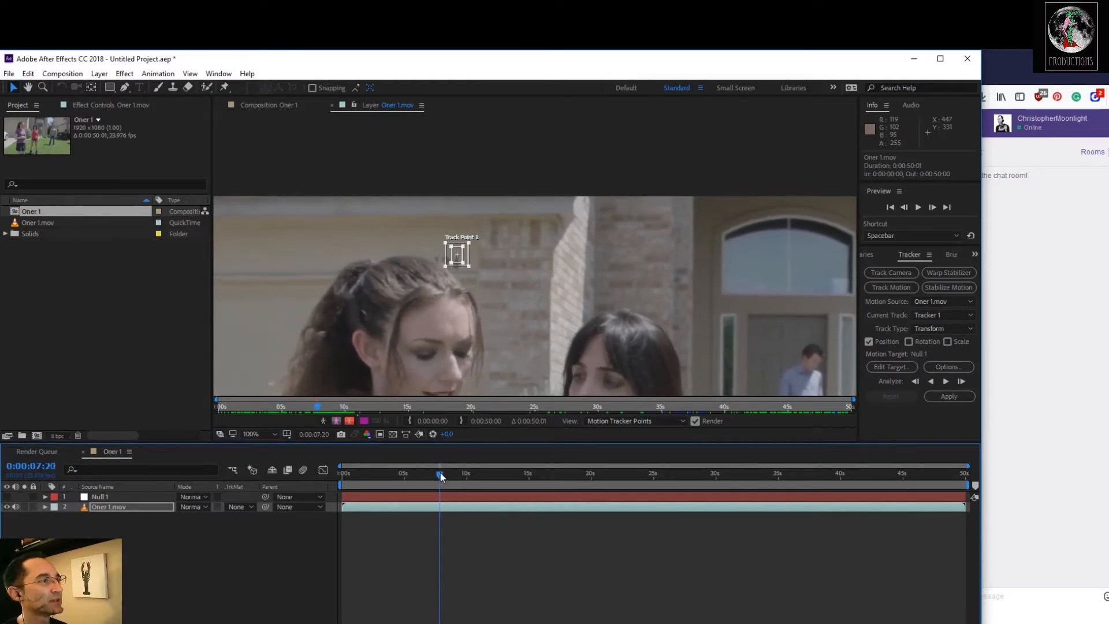
drag(456, 265, 456, 268)
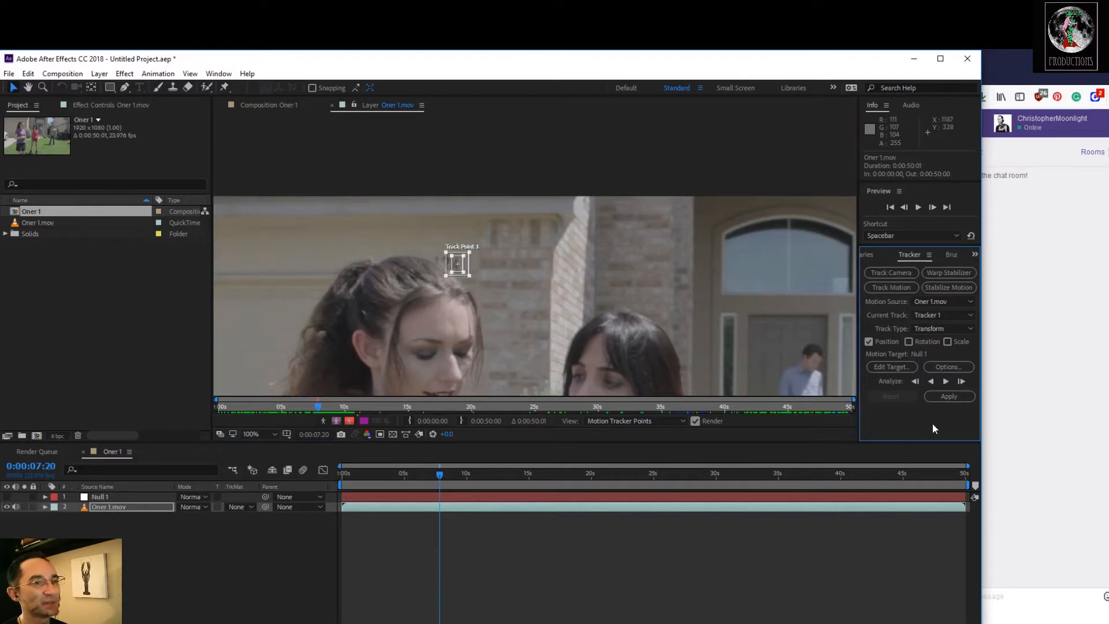
click(946, 382)
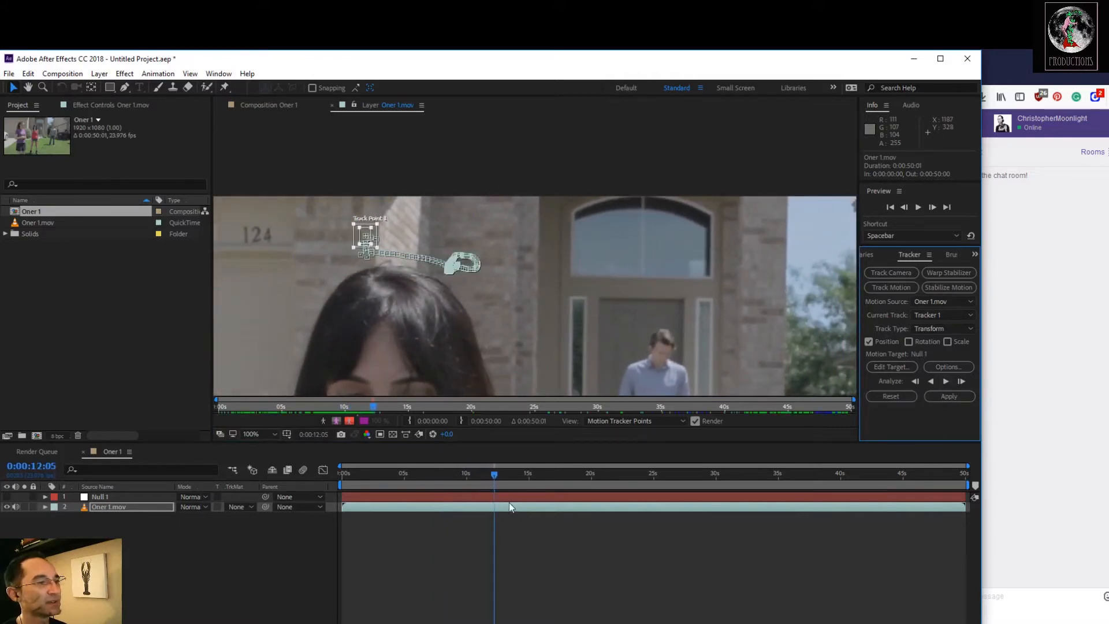
mouse_move(497, 476)
mouse_down()
mouse_move(486, 474)
mouse_move(501, 485)
mouse_up()
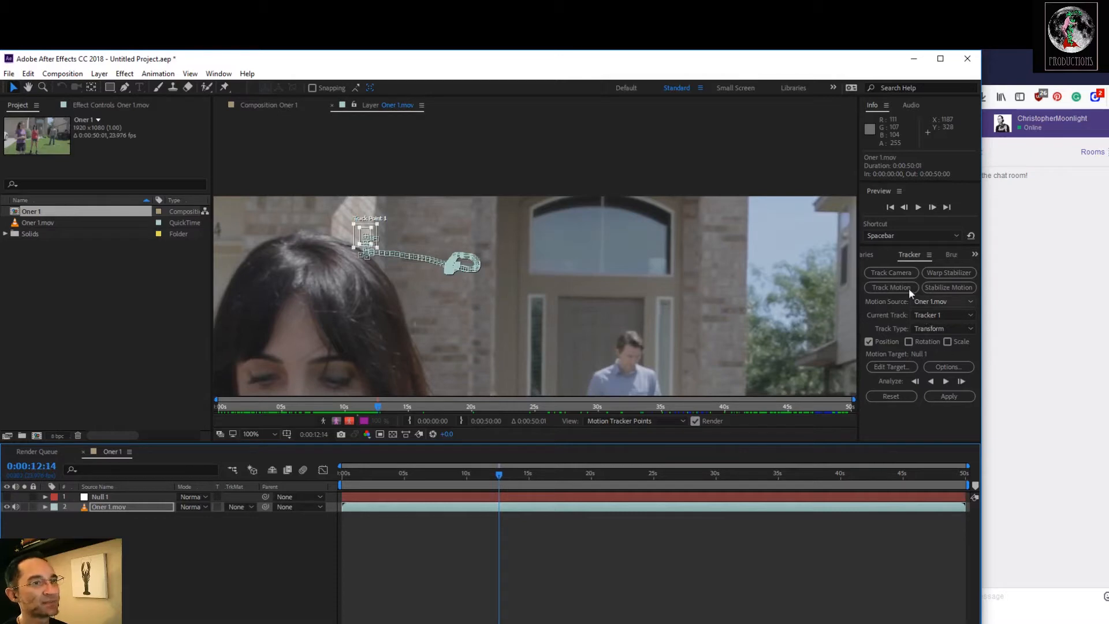
click(891, 397)
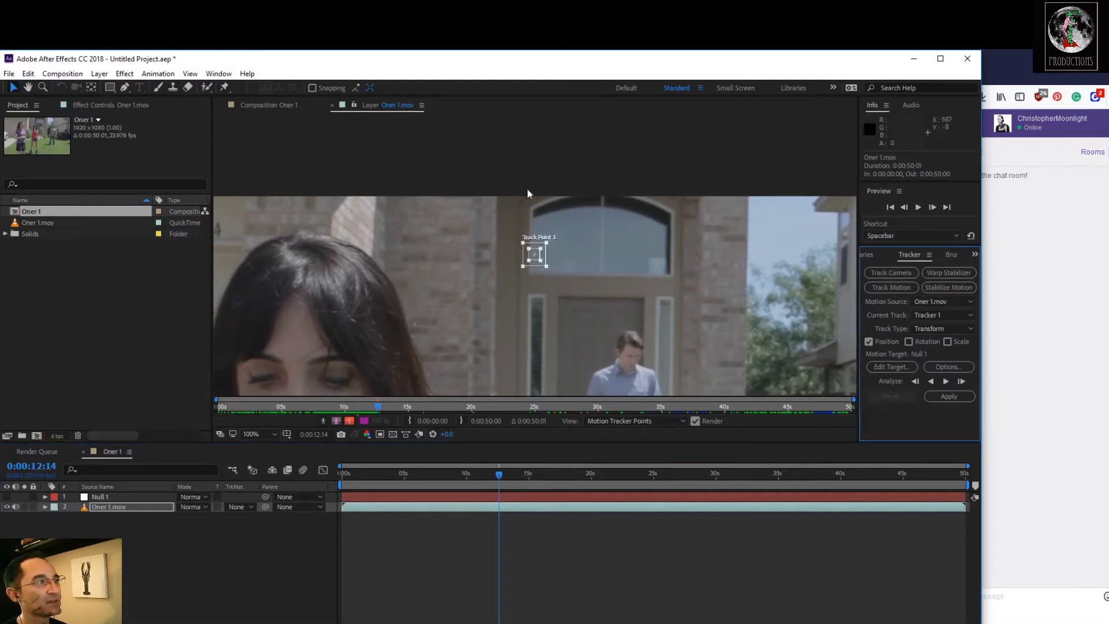
Place the track point over the 4 of the house number at 0:00:12:18 and enlarge its feature and search regions
drag(535, 261, 296, 233)
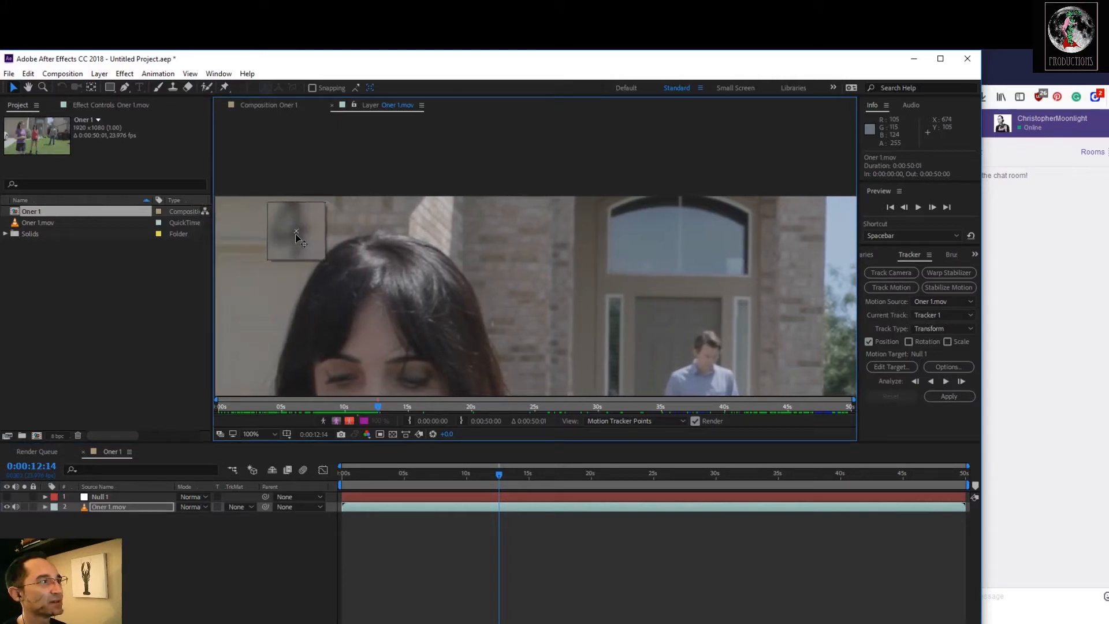
scroll(341, 327, down, 1)
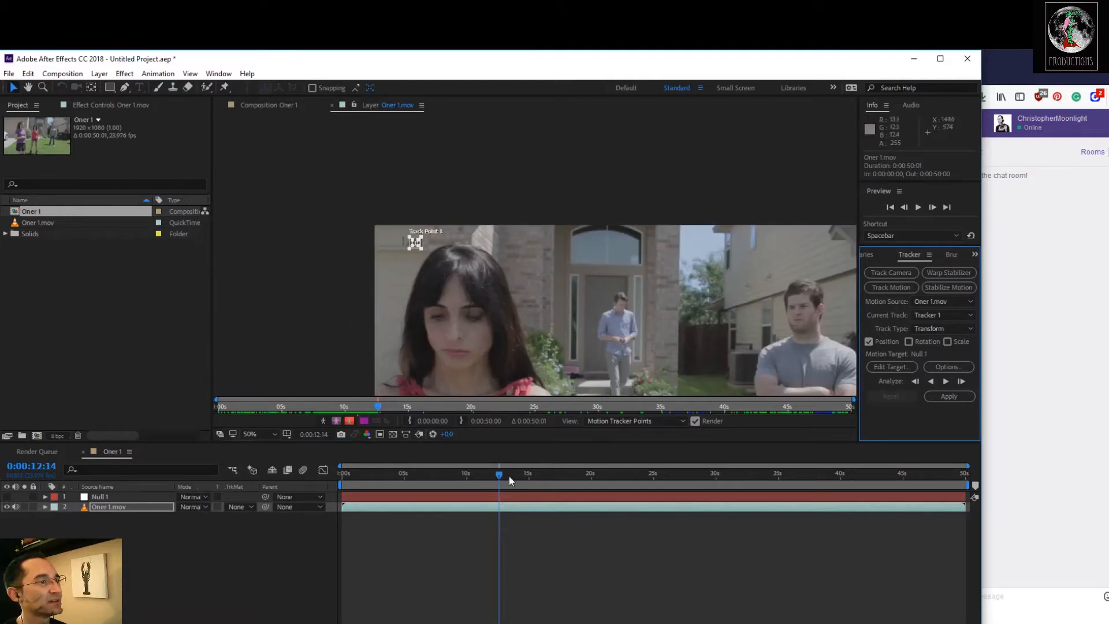
drag(500, 477, 503, 474)
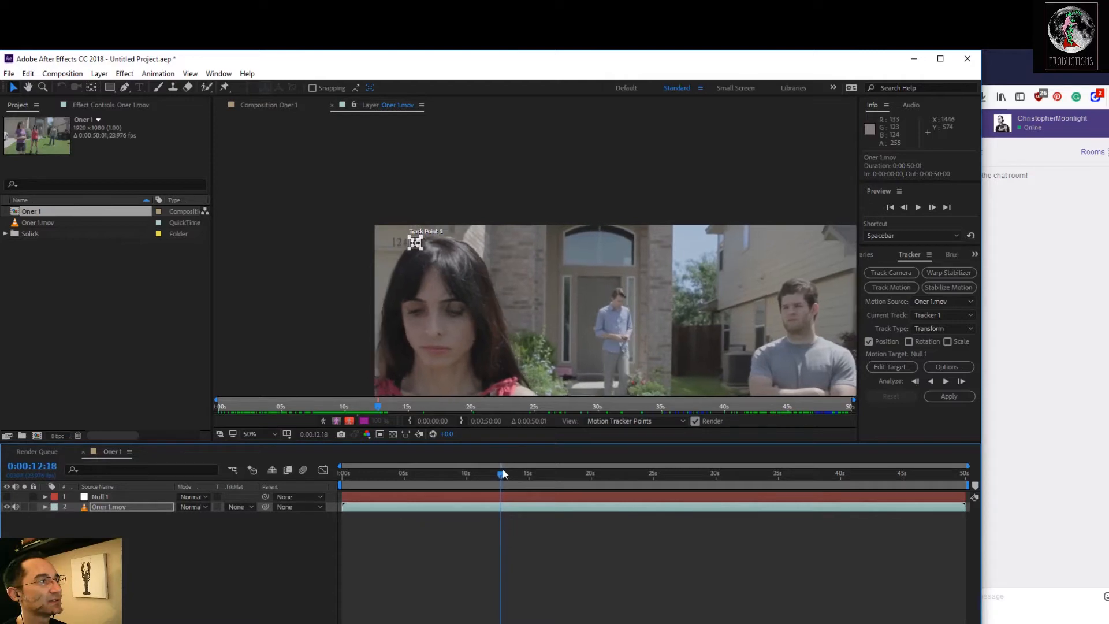
scroll(404, 273, up, 2)
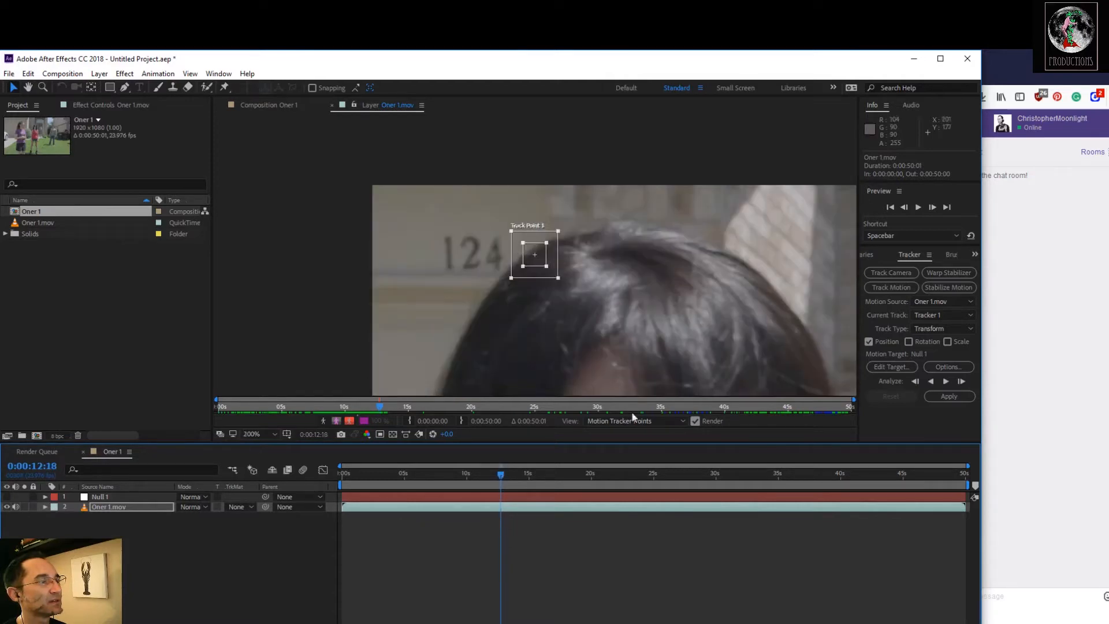
drag(500, 476, 499, 474)
drag(538, 265, 506, 268)
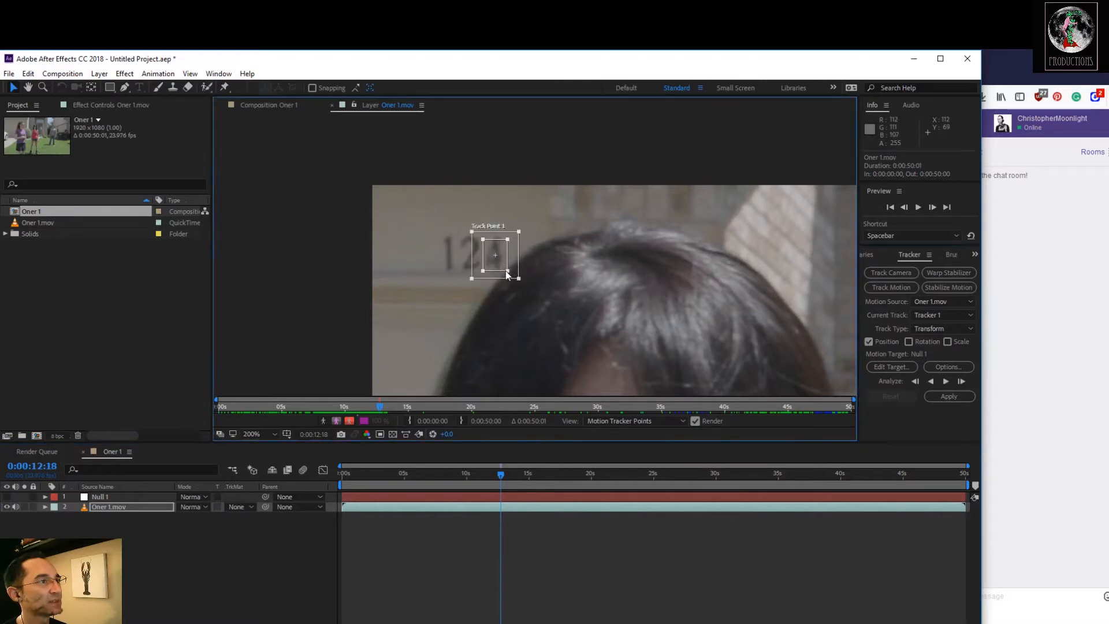
drag(518, 279, 518, 286)
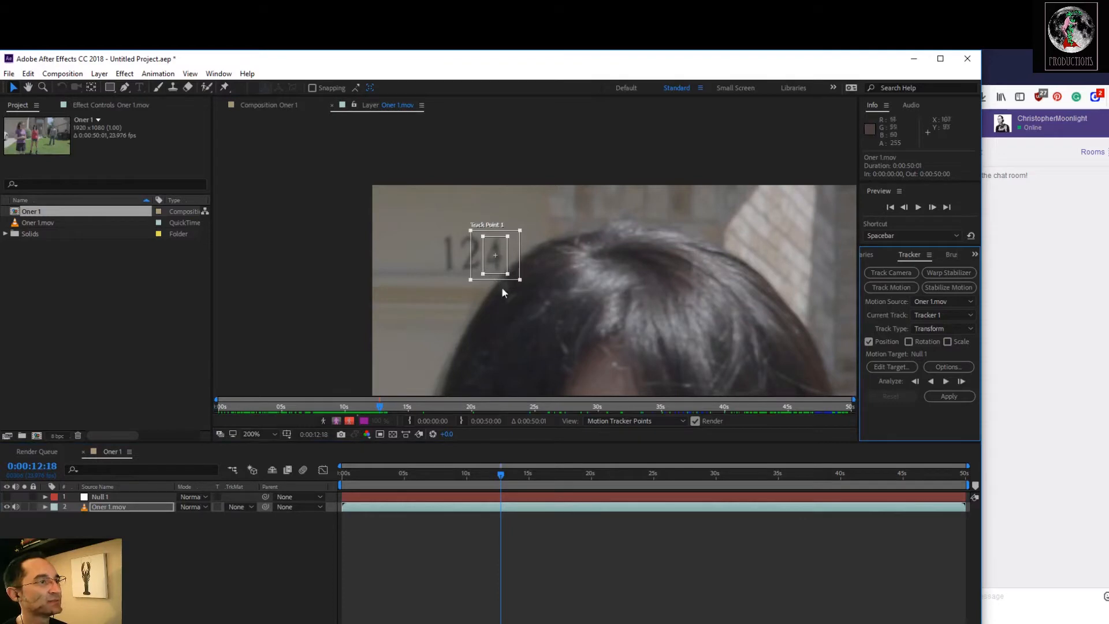
Fit the footage in the view and analyze the motion backward from 0:00:12:18, stopping at 0:00:02:07
click(262, 435)
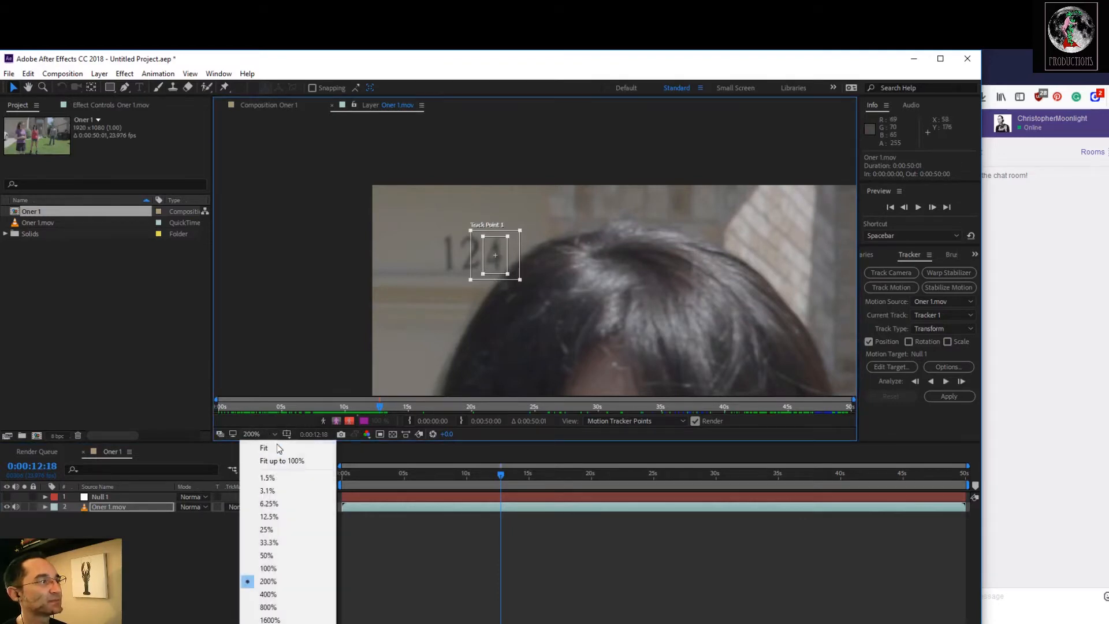
click(264, 446)
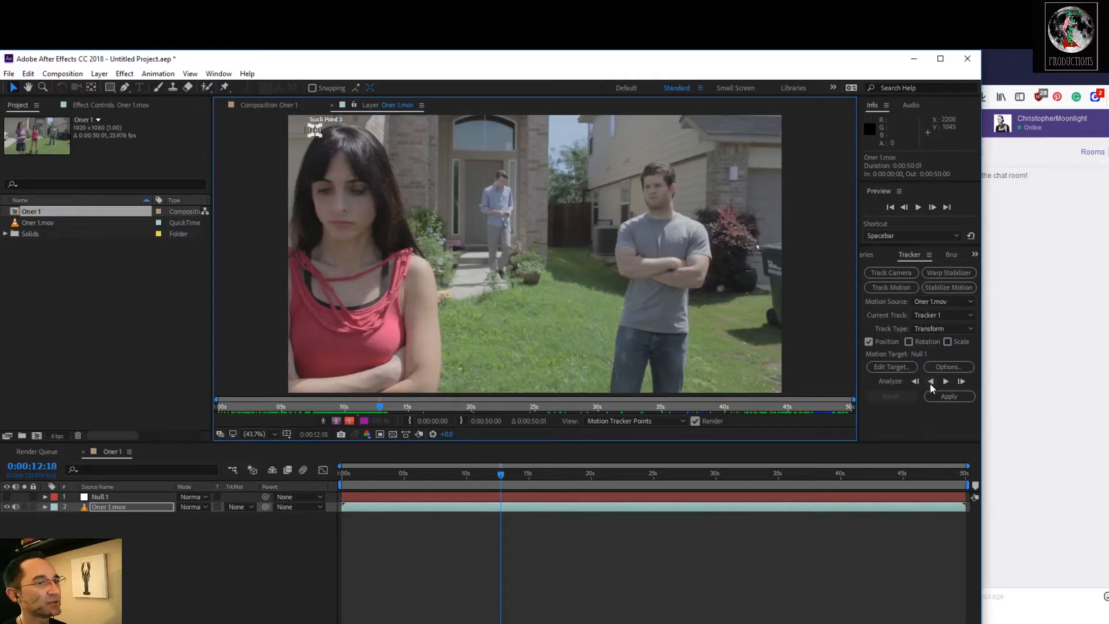
click(931, 382)
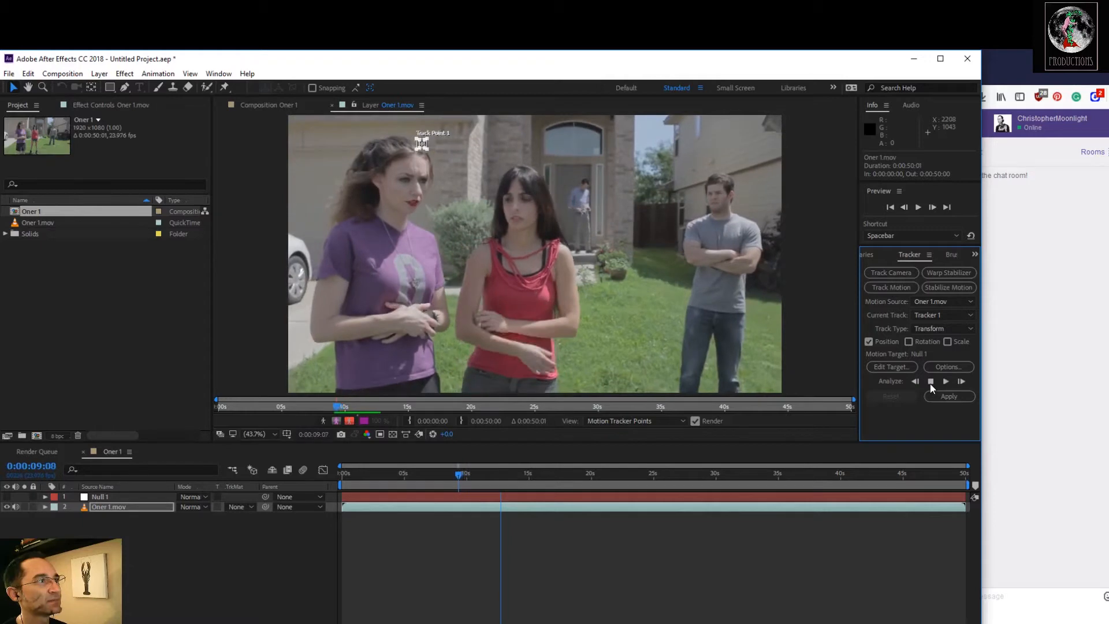
click(931, 383)
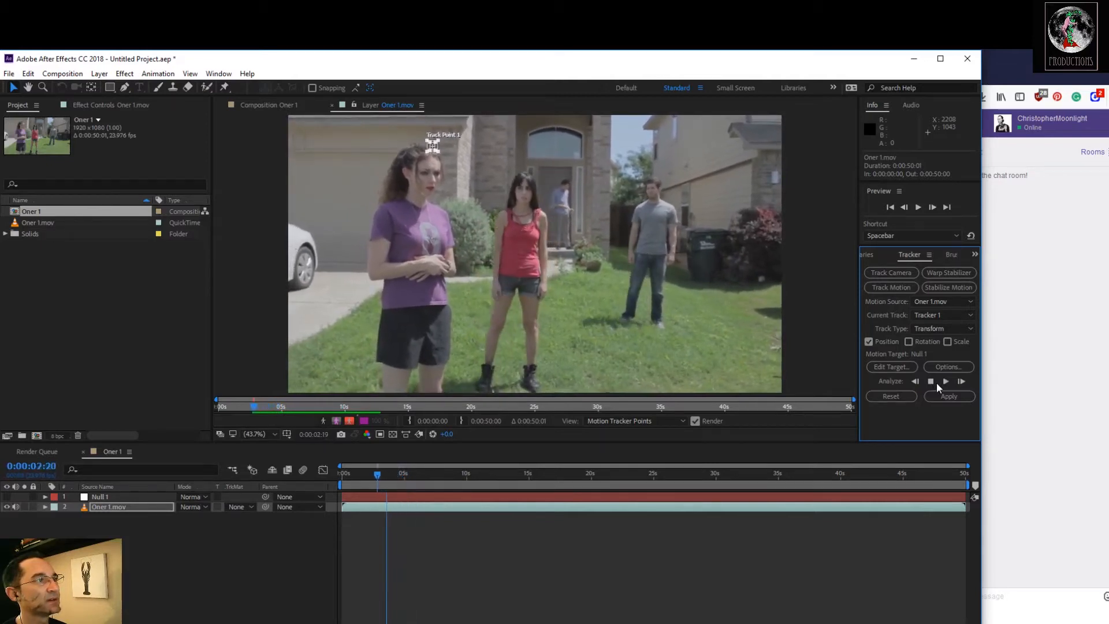
click(935, 382)
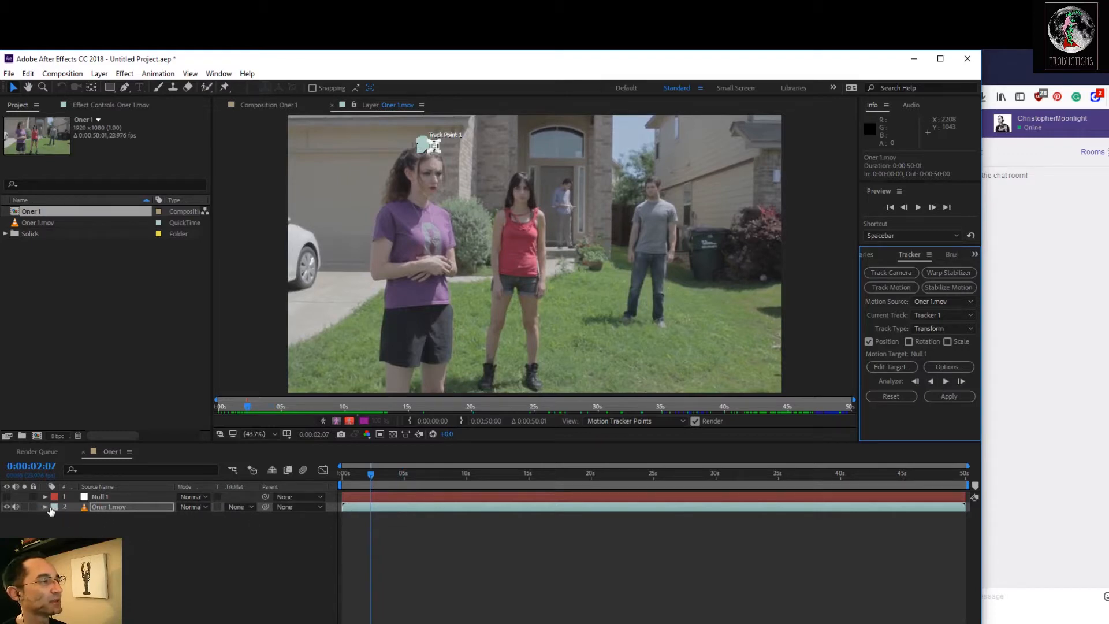
Reveal the keyframes of Tracker 1's track point in the timeline and narrow the displayed time range to 0:00:11:04
scroll(434, 190, up, 4)
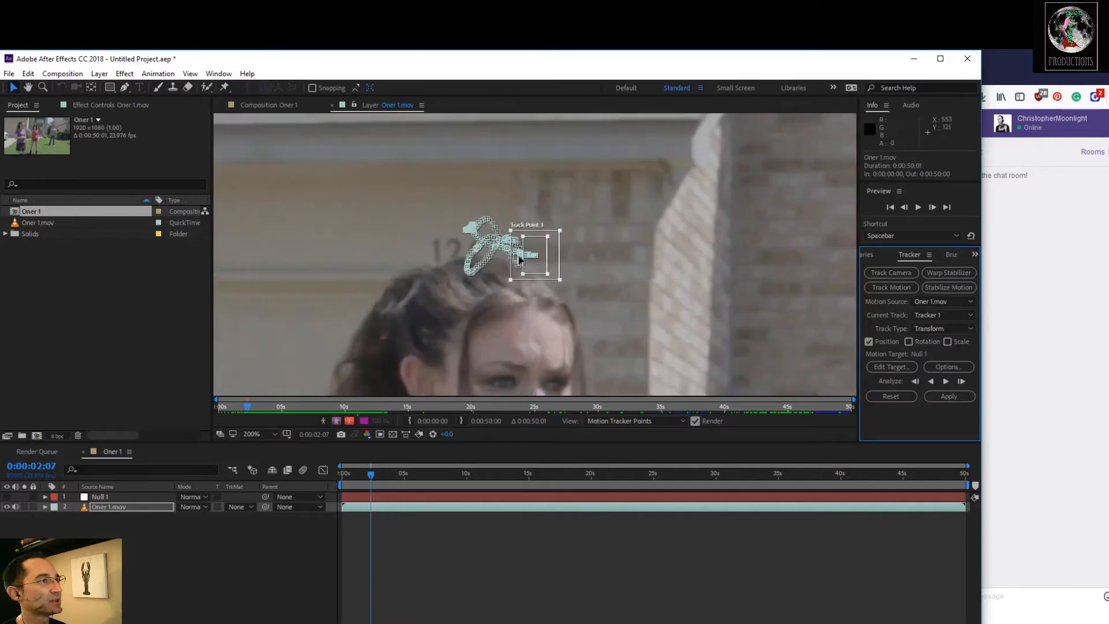
click(45, 506)
click(56, 517)
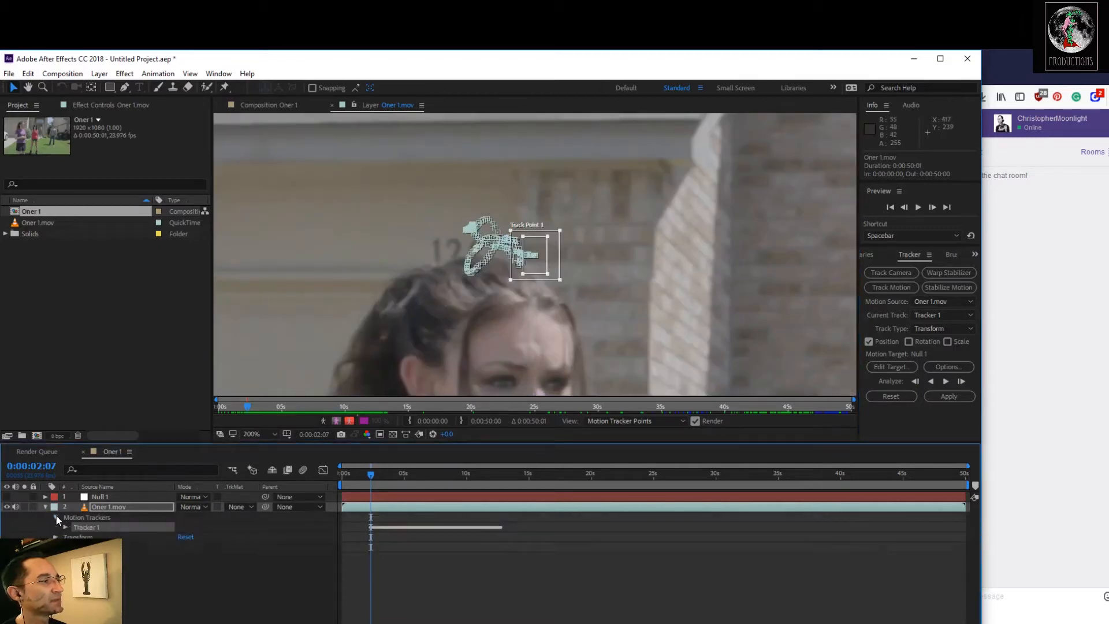
click(64, 526)
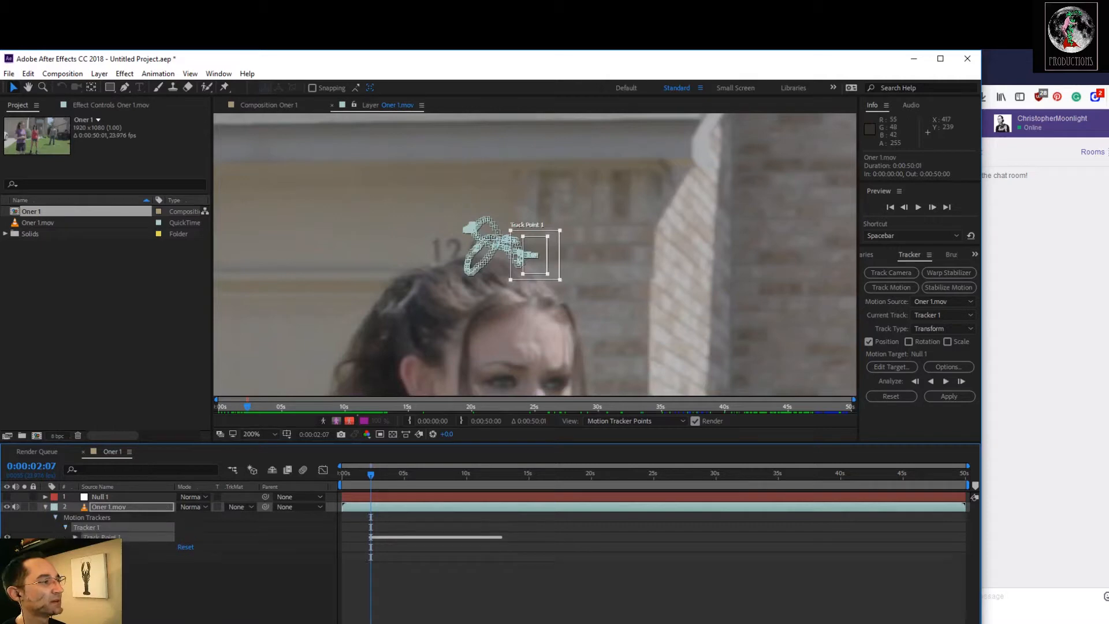
click(75, 537)
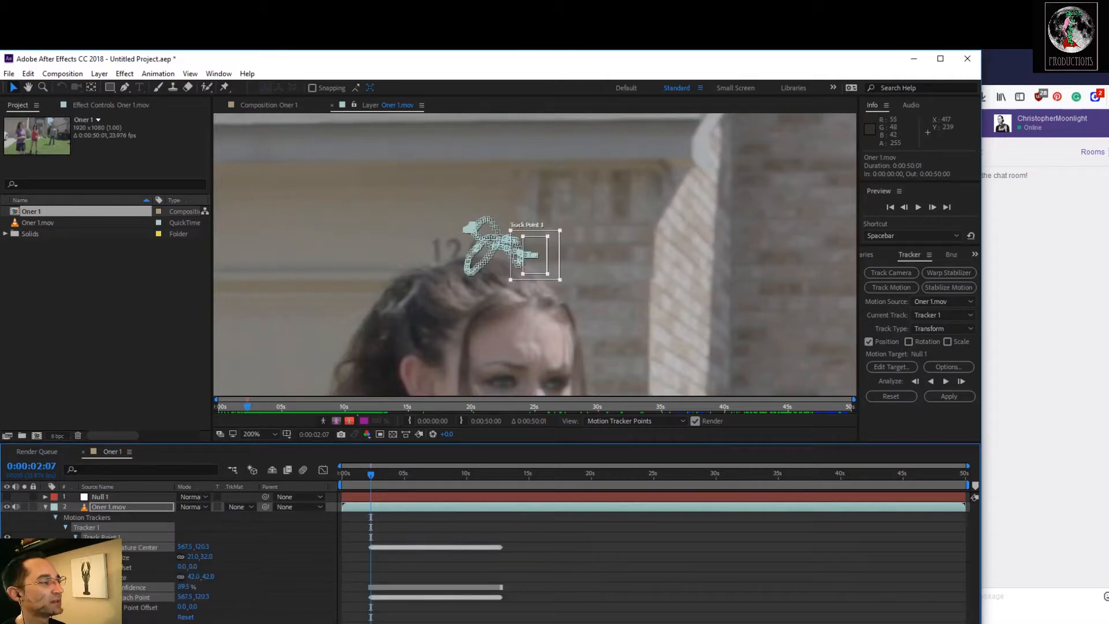
drag(968, 465, 483, 465)
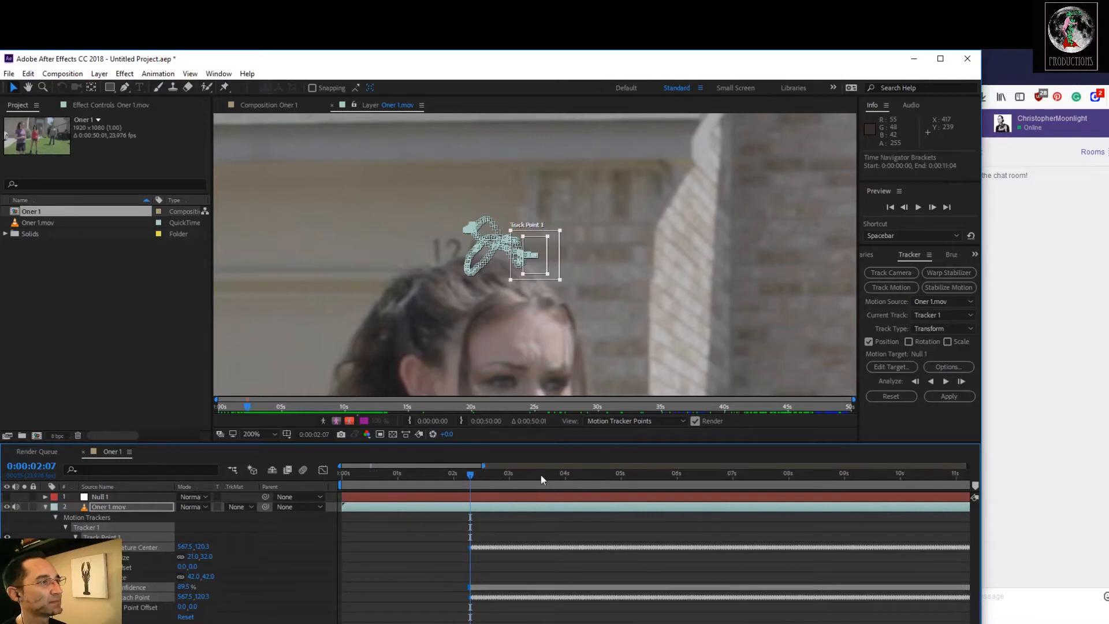
Scrub through the tracked section between 0:00:02:07 and 0:00:12:18 to examine how closely the track point follows the house number
drag(471, 479, 742, 553)
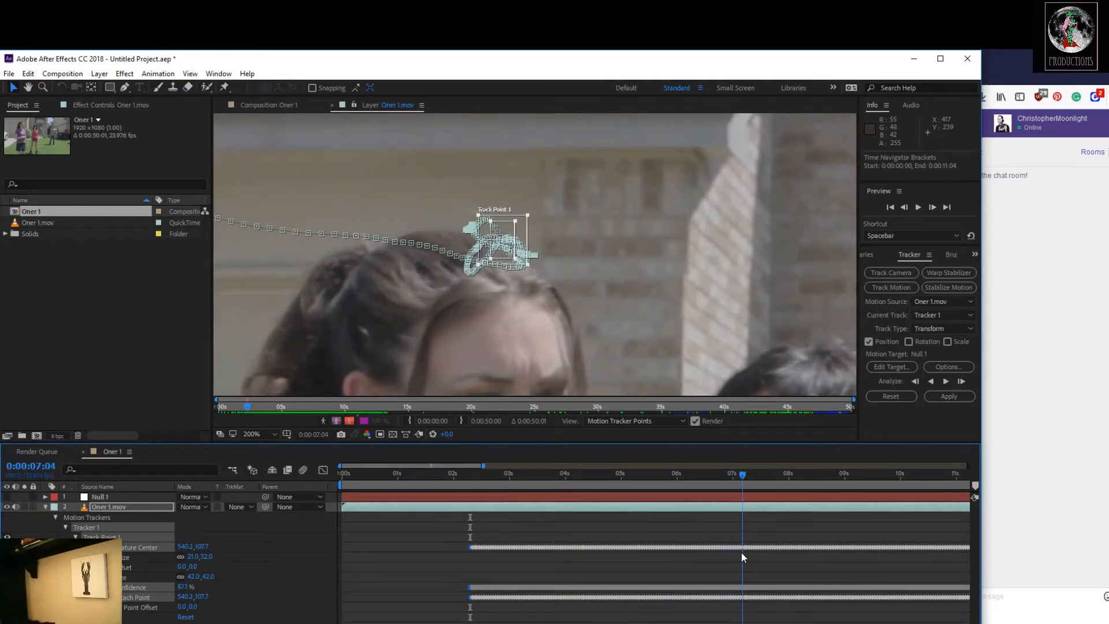
drag(742, 555, 688, 558)
drag(676, 558, 708, 556)
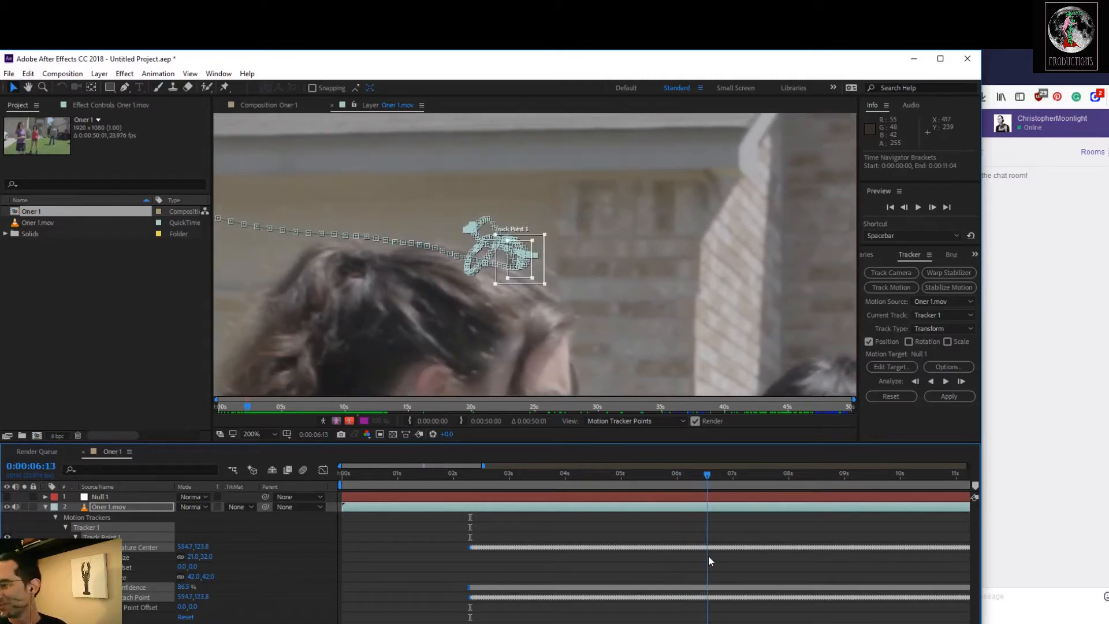
mouse_move(708, 556)
mouse_down()
mouse_move(750, 560)
mouse_move(695, 563)
mouse_up()
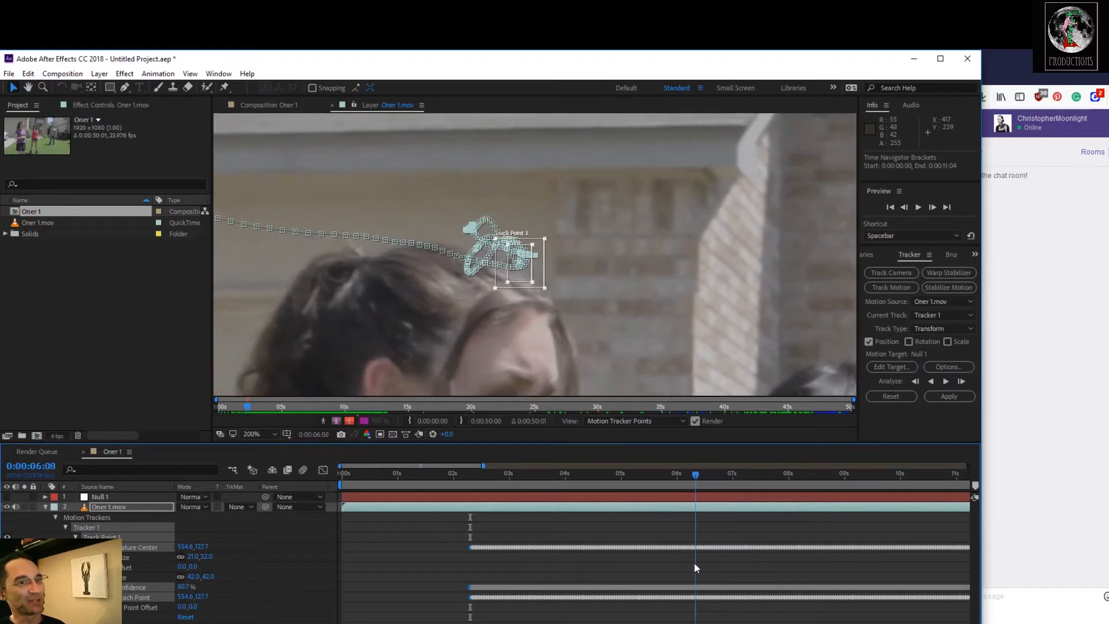
drag(693, 475, 913, 512)
scroll(384, 286, down, 1)
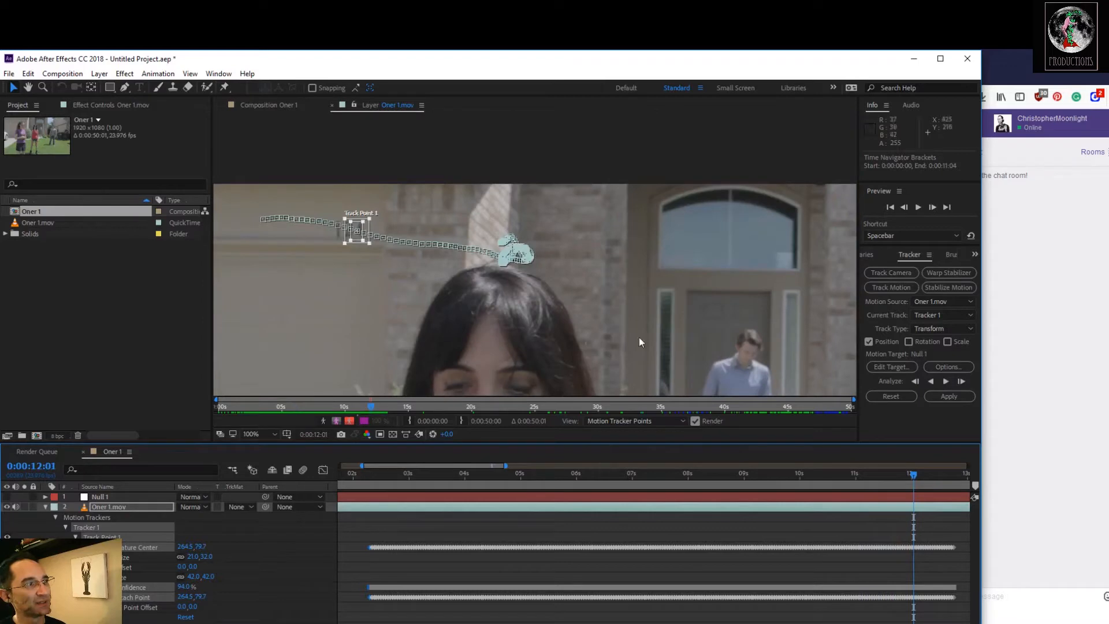
drag(922, 477, 952, 464)
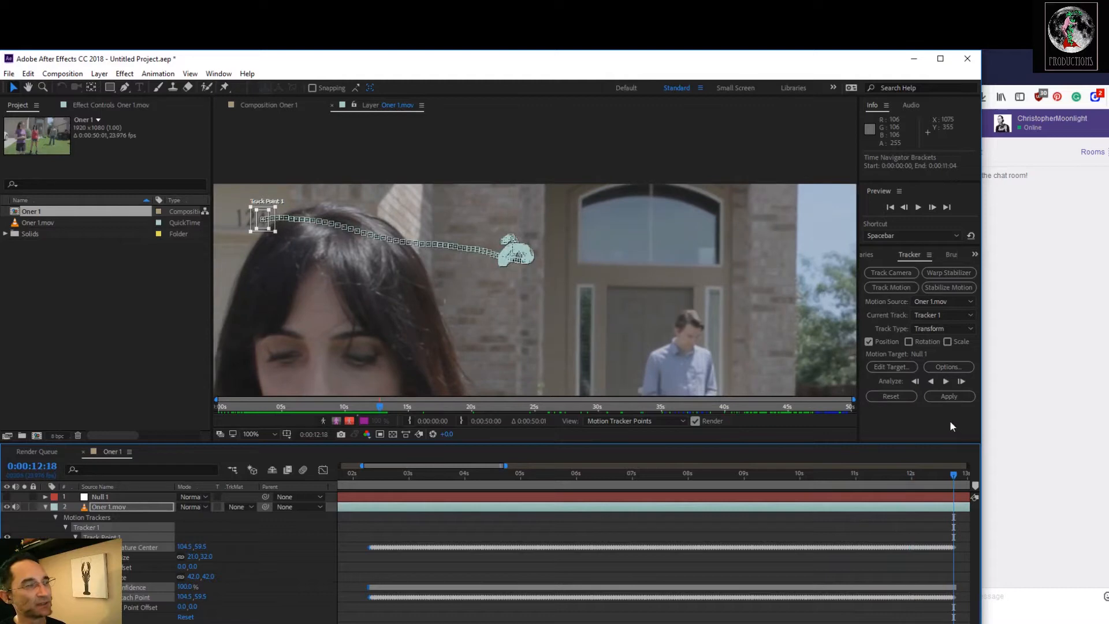
Place the reset track point over the 4 at 0:00:12:18 and analyze backward one frame at a time to 0:00:12:12
click(895, 397)
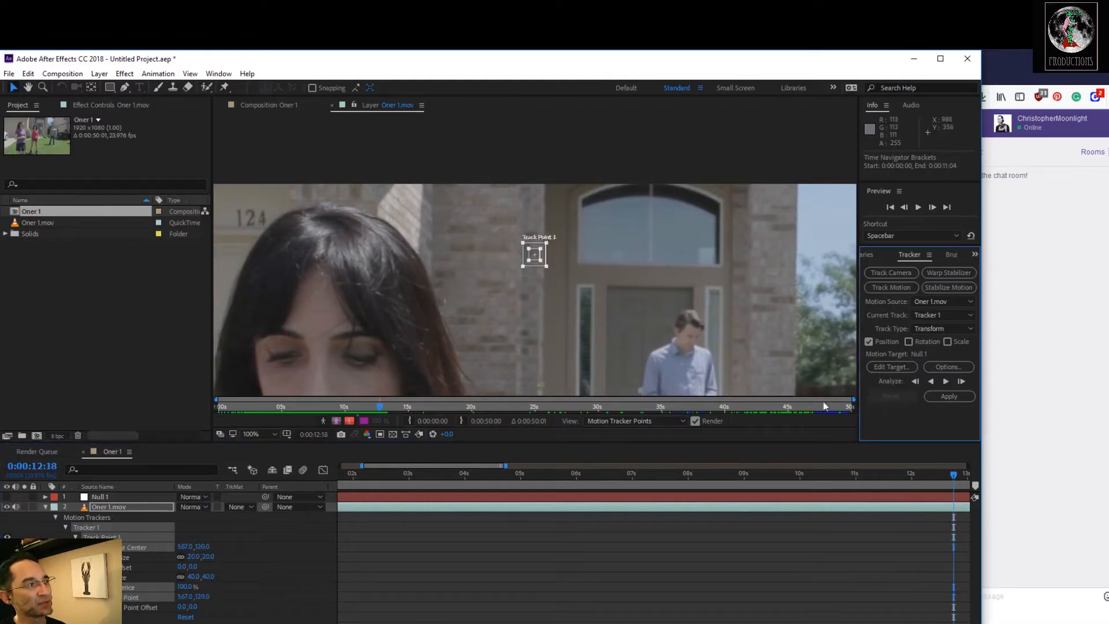
drag(537, 262, 274, 232)
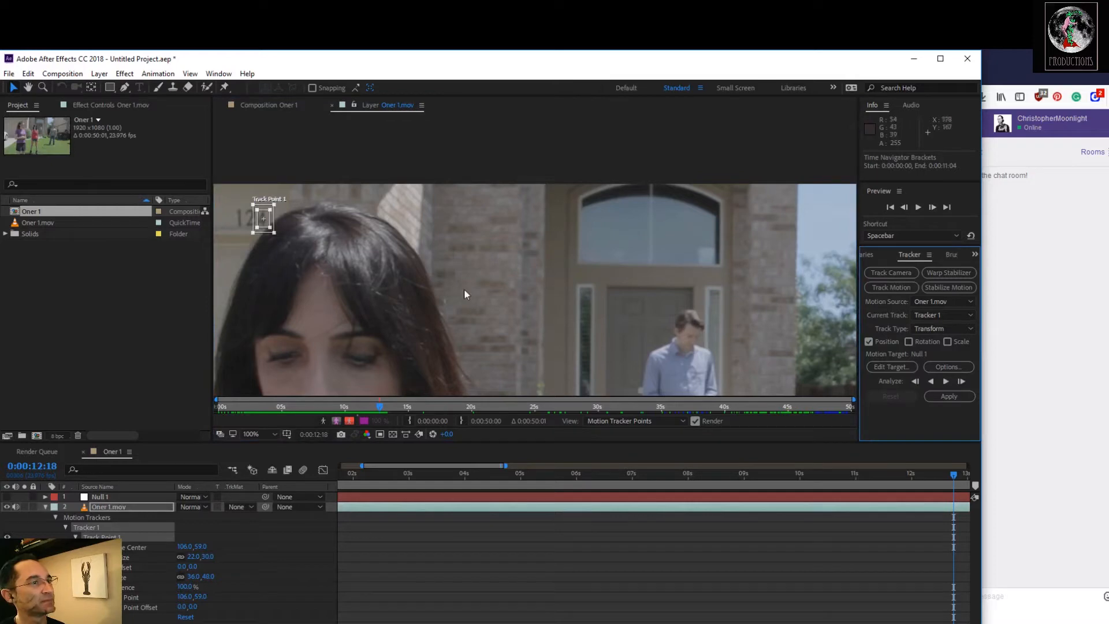
click(915, 381)
click(916, 382)
click(916, 382)
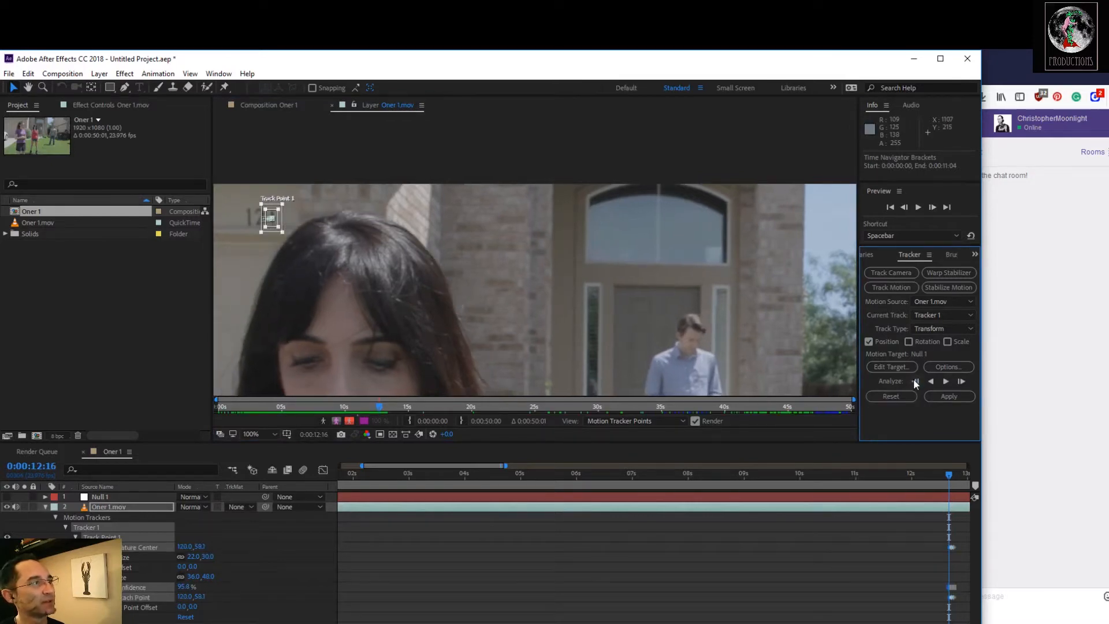
click(915, 381)
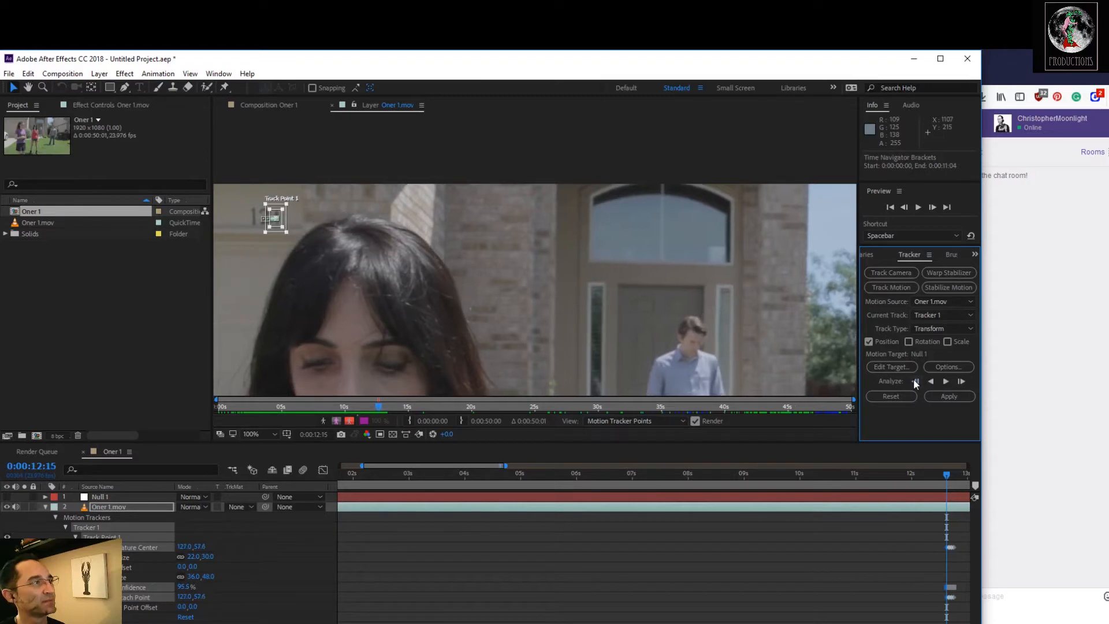
scroll(359, 220, up, 1)
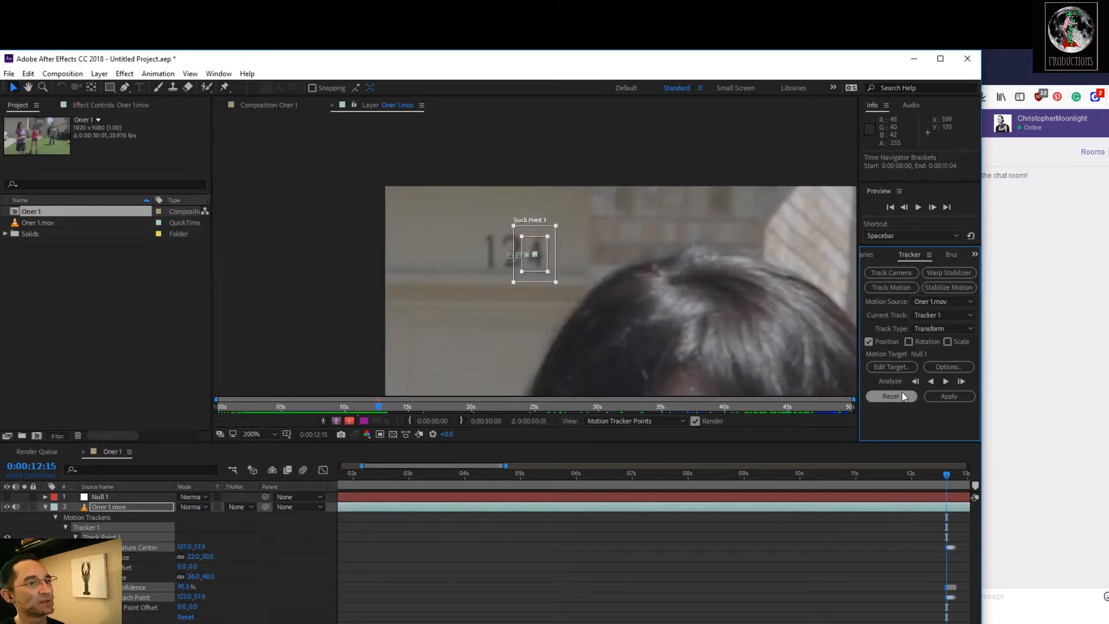
click(915, 382)
click(915, 382)
click(915, 381)
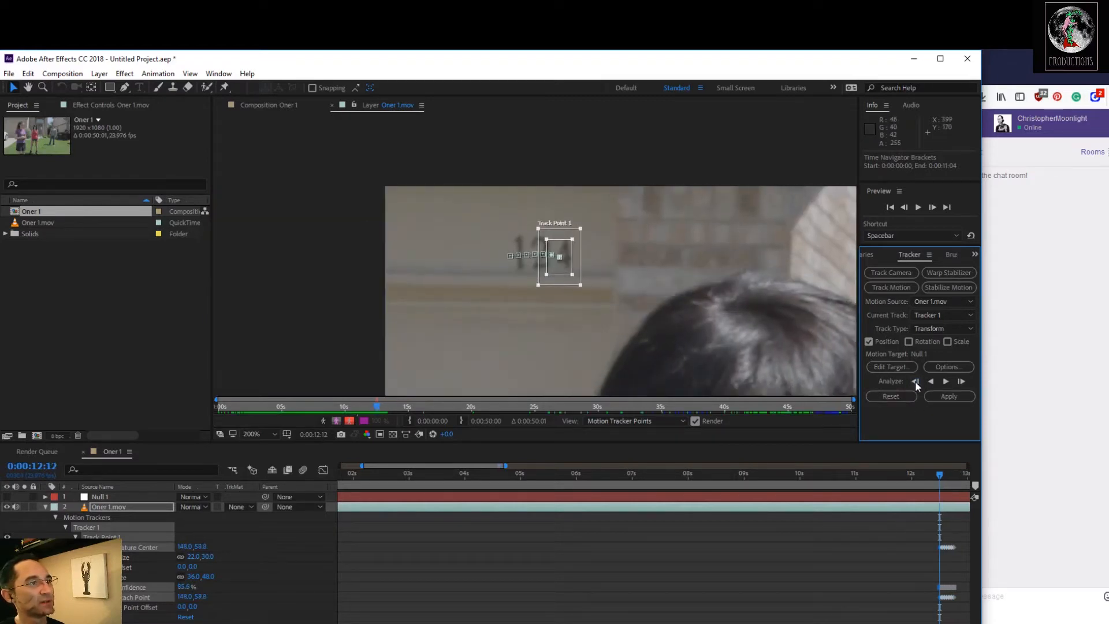
Realign the track point on the 4 at 0:00:12:13 and run a continuous backward analysis from there
click(961, 382)
drag(550, 271, 554, 271)
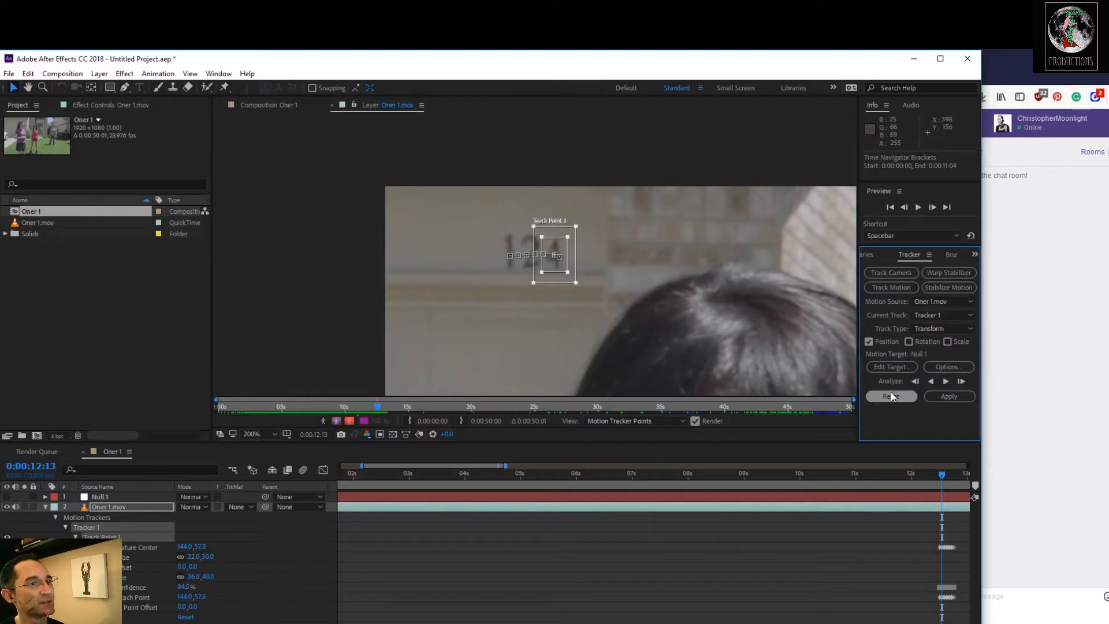
click(930, 381)
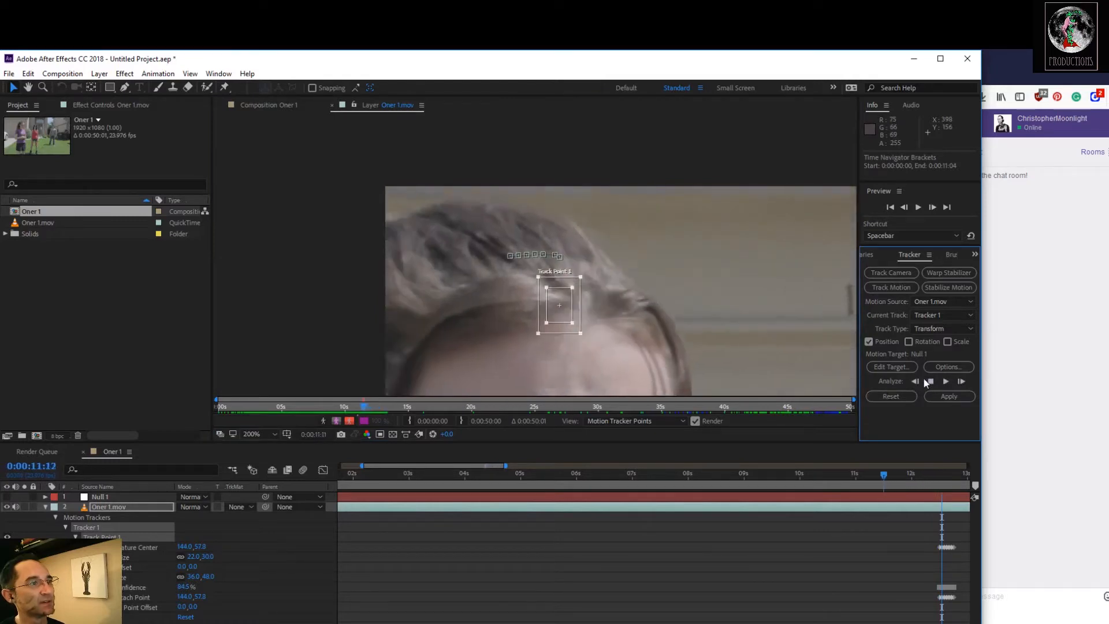
Try tracking the 2 of the house number with a reset track point, analyzing continuously backward from 0:00:12:19 to 0:00:11:00
drag(860, 475, 955, 494)
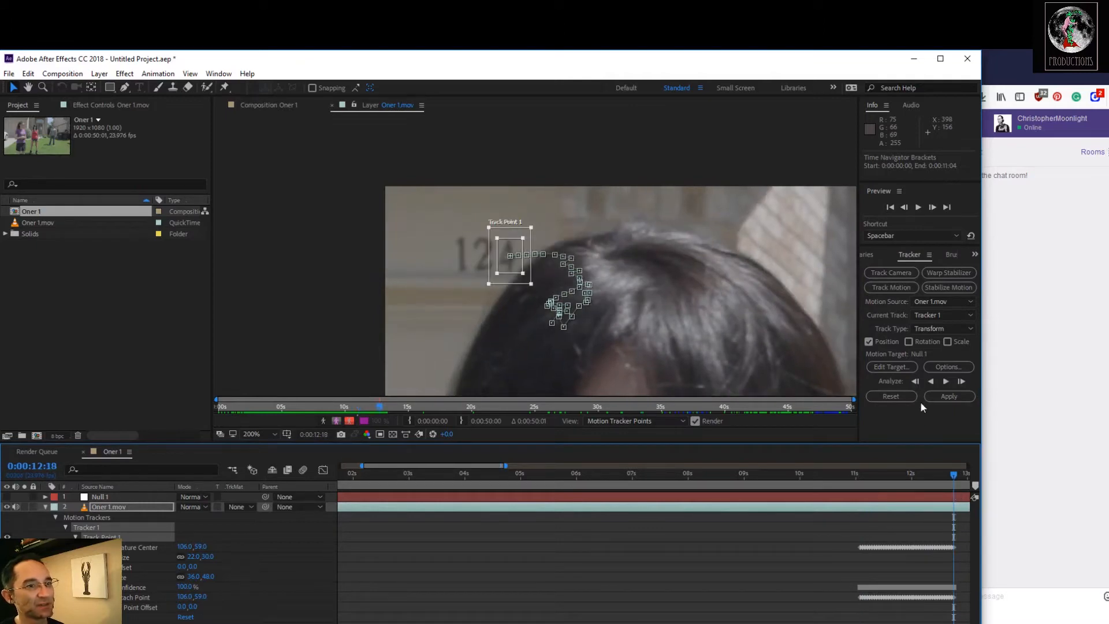
click(900, 394)
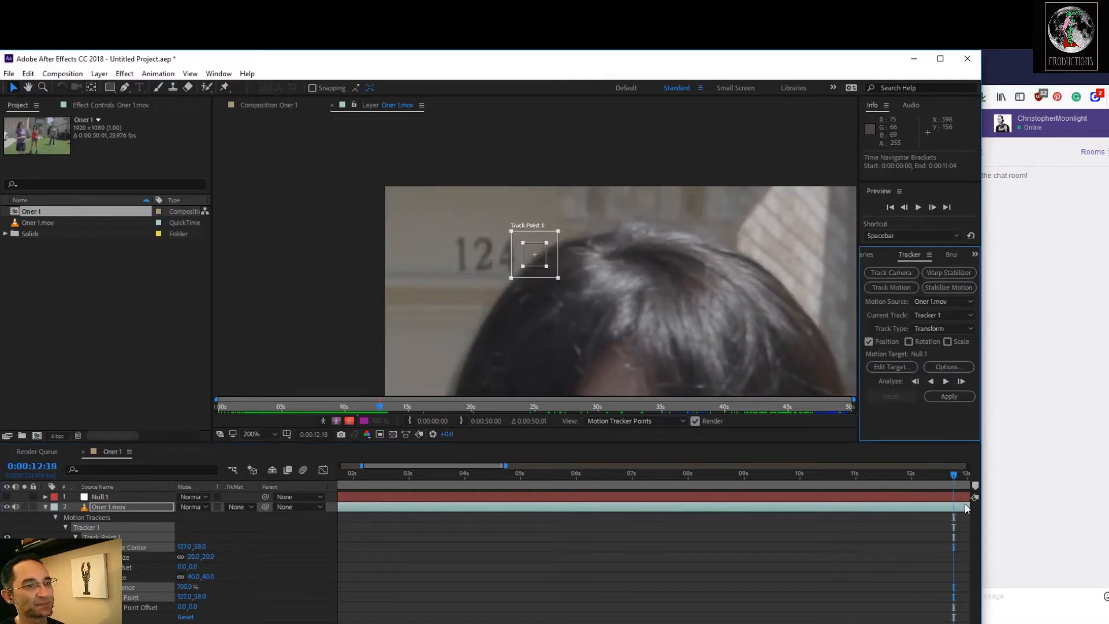
drag(537, 267, 493, 267)
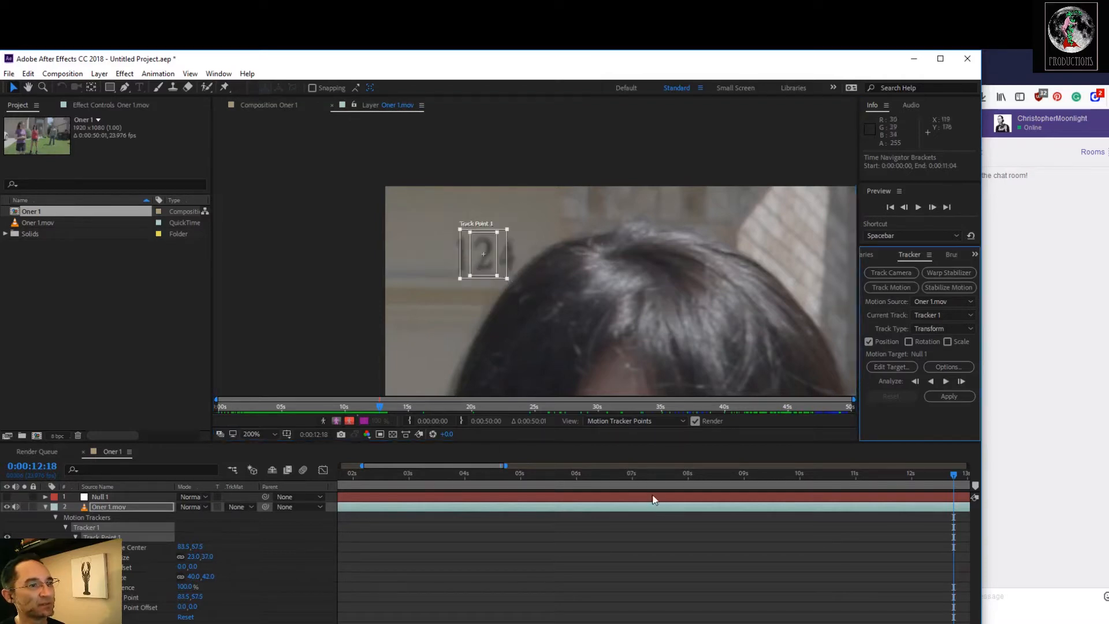
drag(420, 465, 439, 465)
click(872, 474)
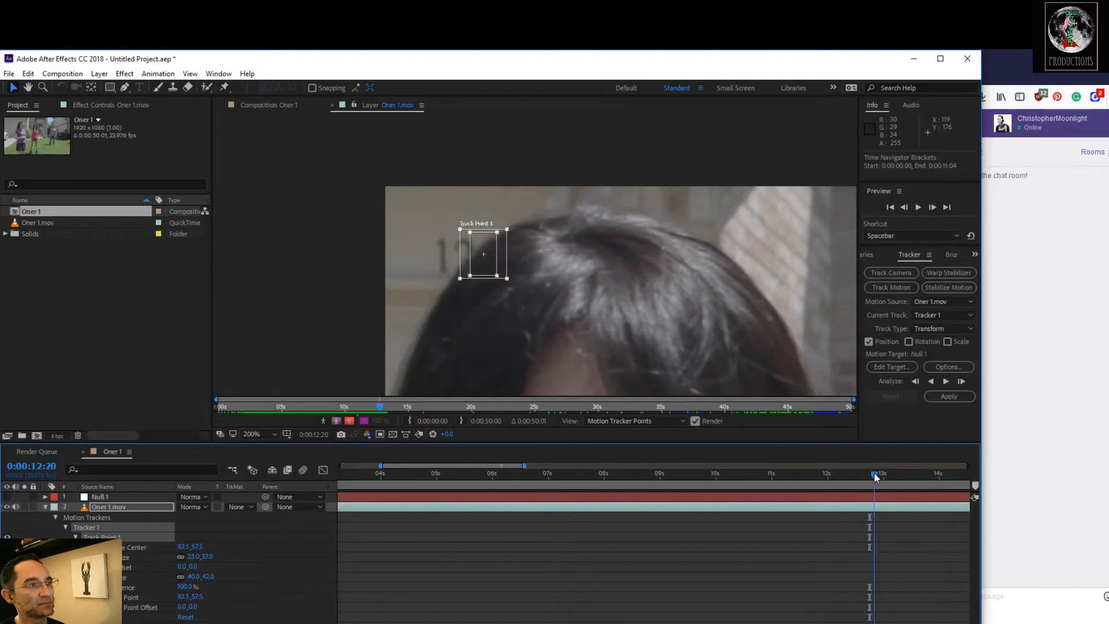
drag(486, 262, 475, 263)
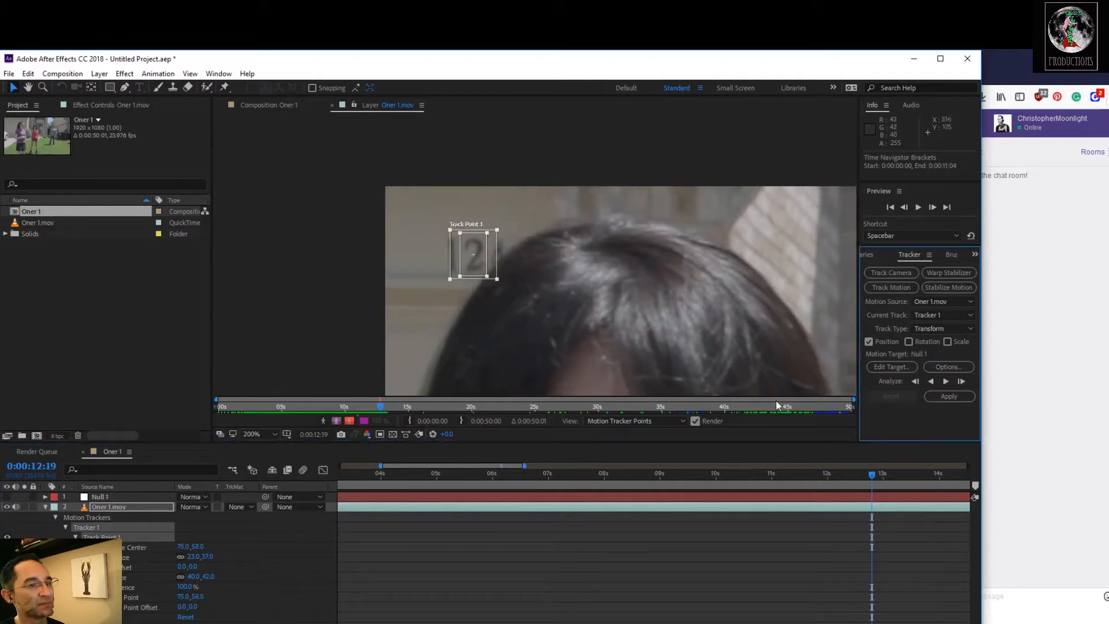
click(931, 383)
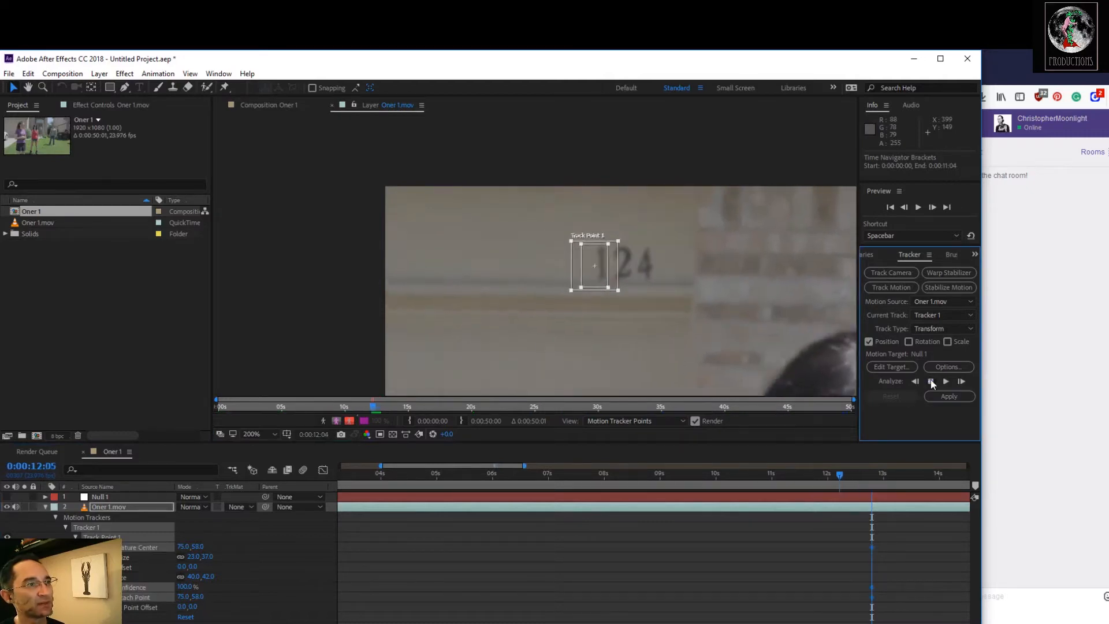
click(931, 381)
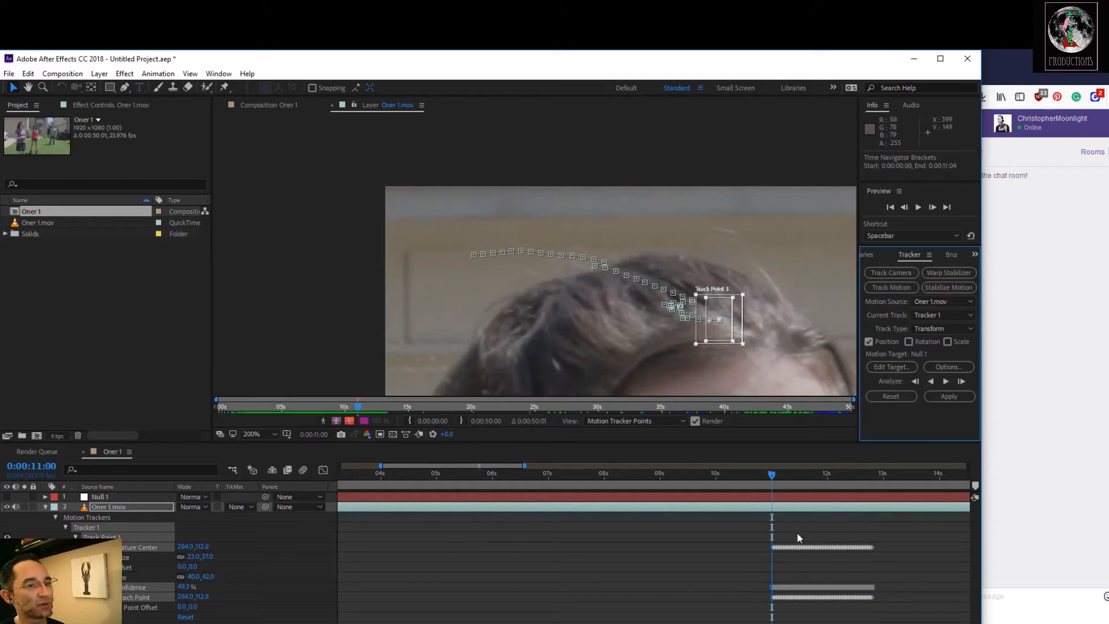
Reset the tracker at 0:00:12:19 and fit the track point over the 2 with a 24 × 32 feature region
drag(776, 476, 874, 496)
click(878, 398)
drag(538, 264, 480, 259)
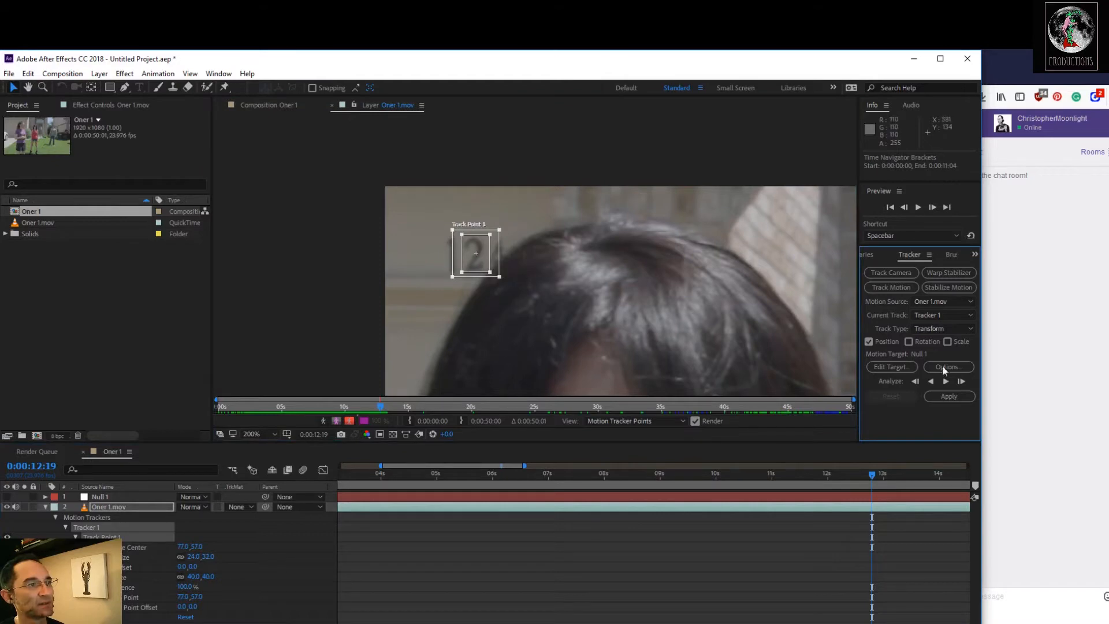
Analyze the motion of the 2 backward one frame at a time from 0:00:12:19 to about 0:00:12:07
click(915, 382)
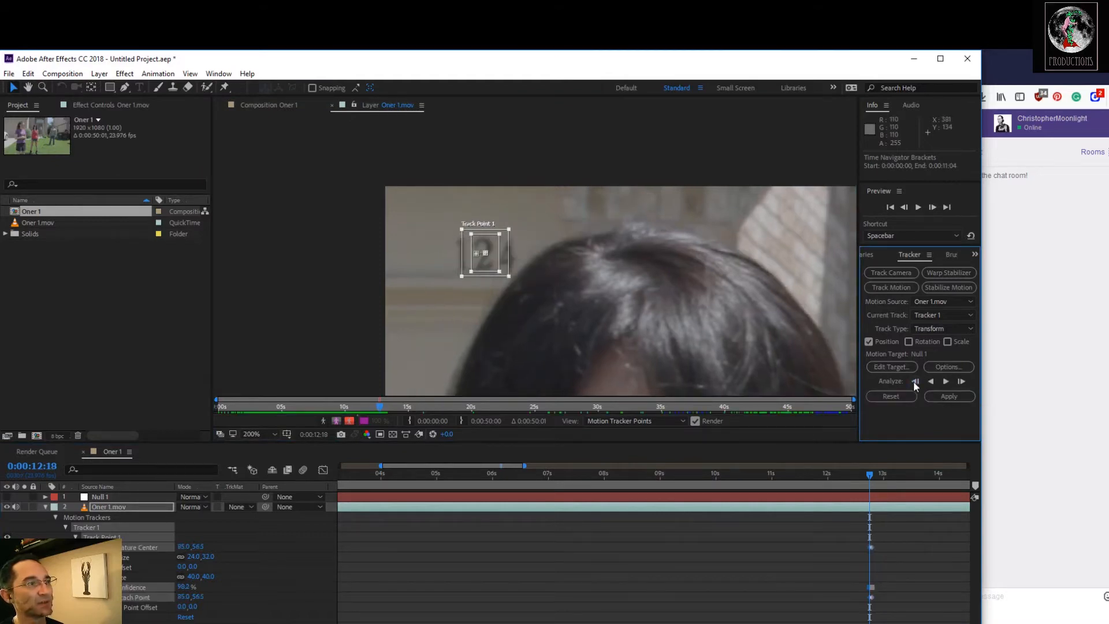
click(915, 381)
click(915, 382)
click(915, 382)
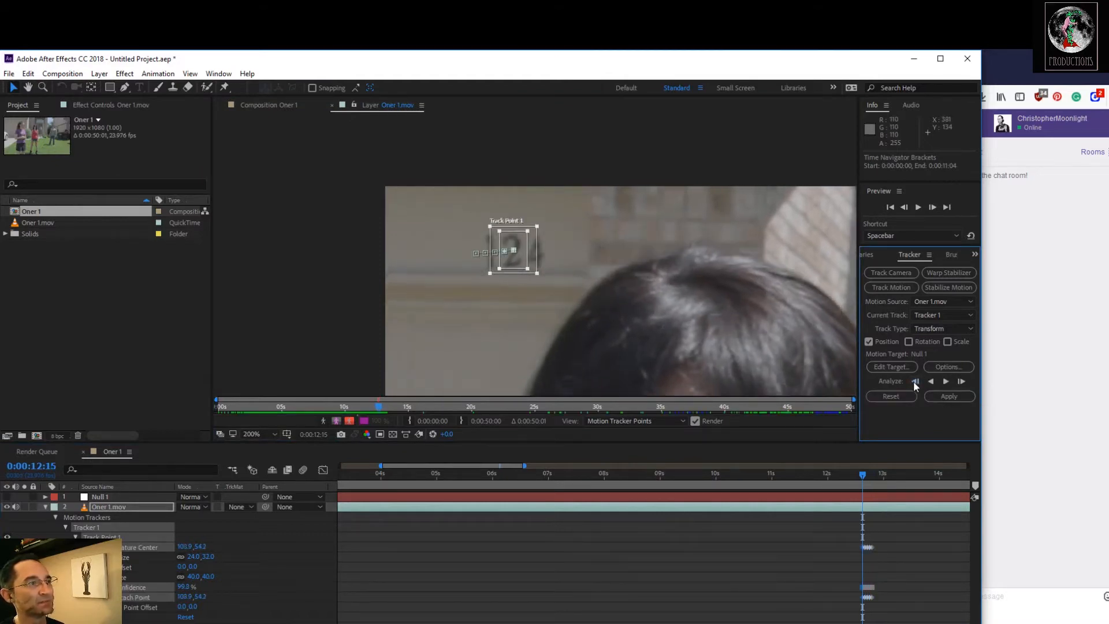
click(915, 381)
click(915, 382)
click(915, 381)
click(915, 381)
click(915, 382)
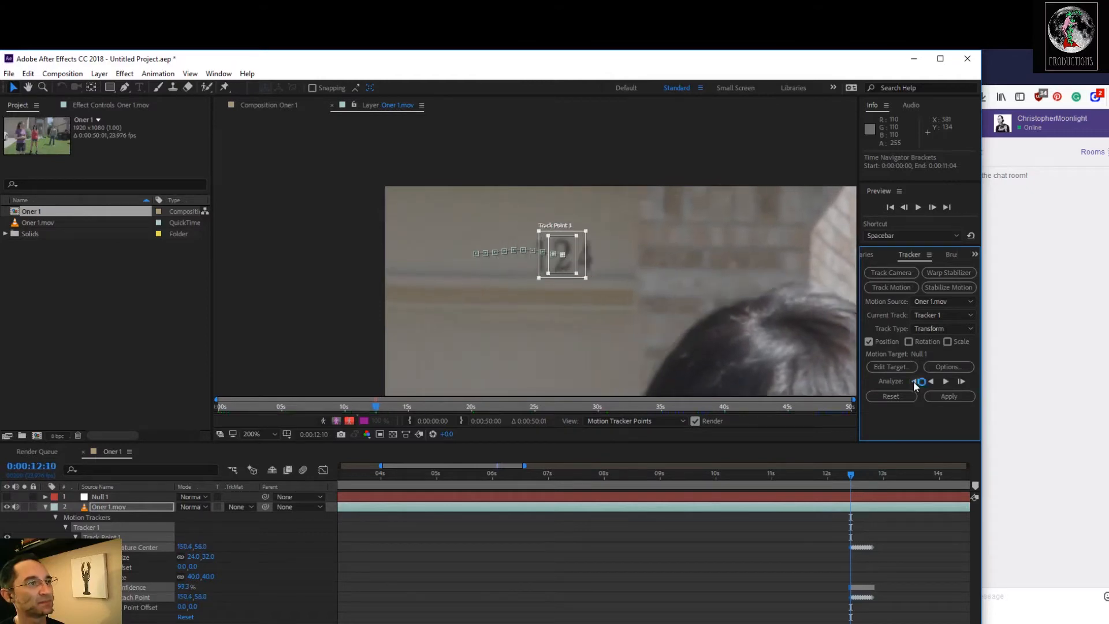
click(915, 381)
click(915, 381)
click(913, 381)
click(914, 381)
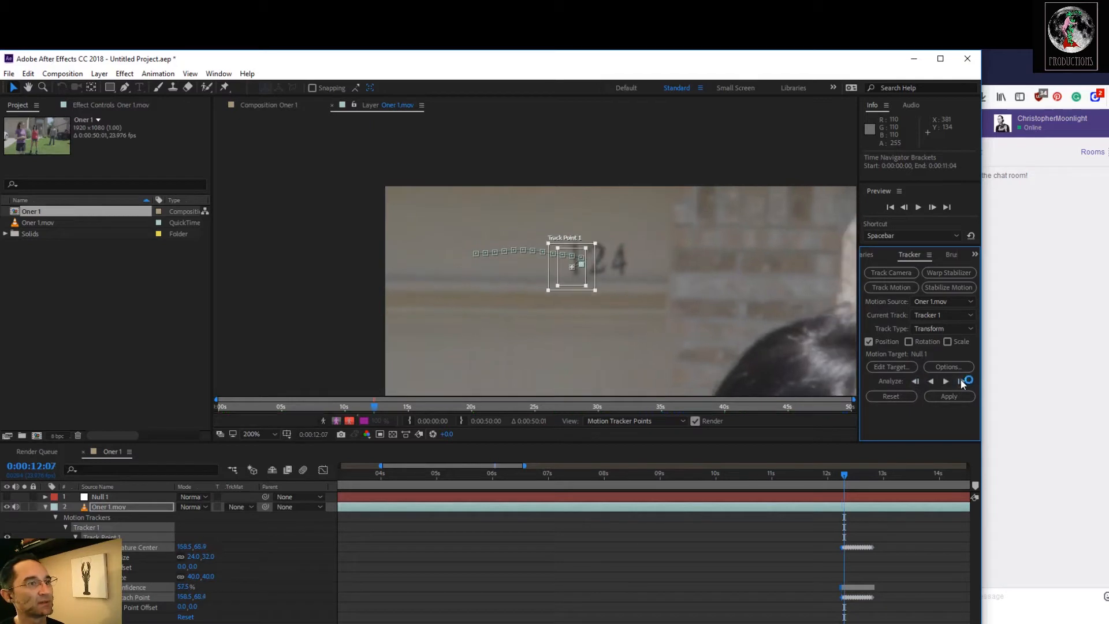
Recenter the track point on the 2 at 0:00:12:07 and 0:00:12:05 while analyzing backward frame by frame to 0:00:12:03
drag(563, 282, 592, 269)
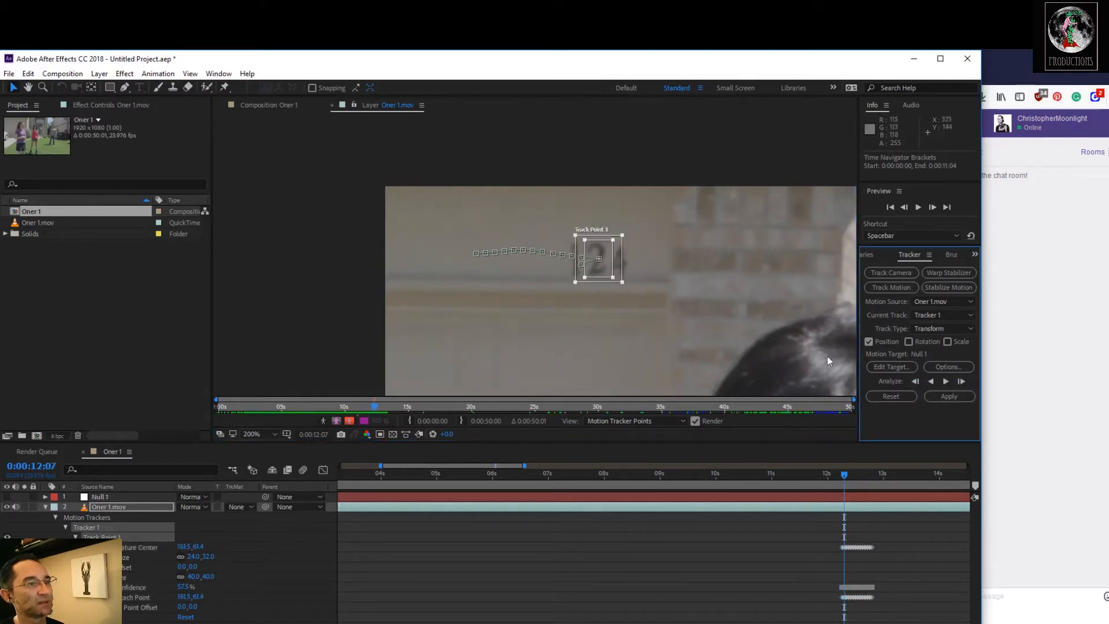
click(916, 379)
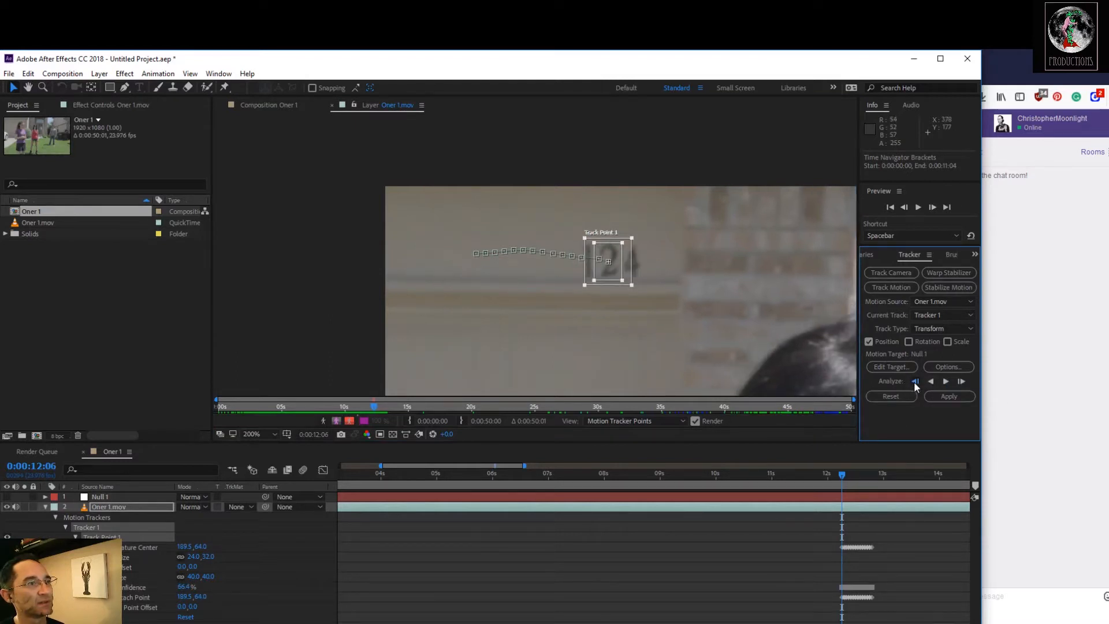
click(914, 382)
drag(602, 276, 626, 274)
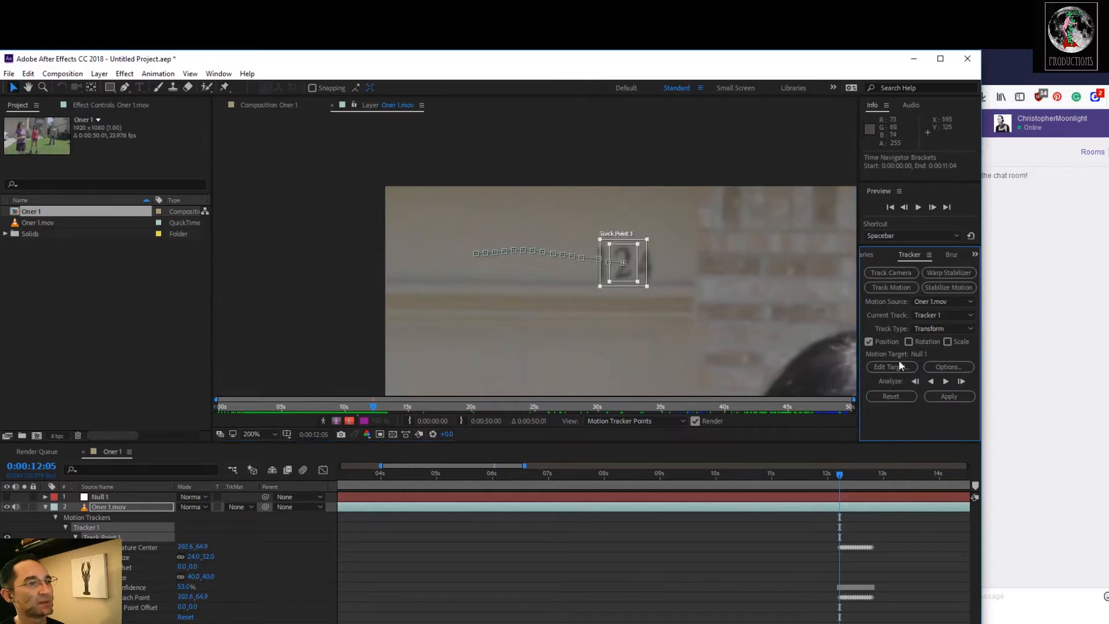
click(915, 381)
click(917, 382)
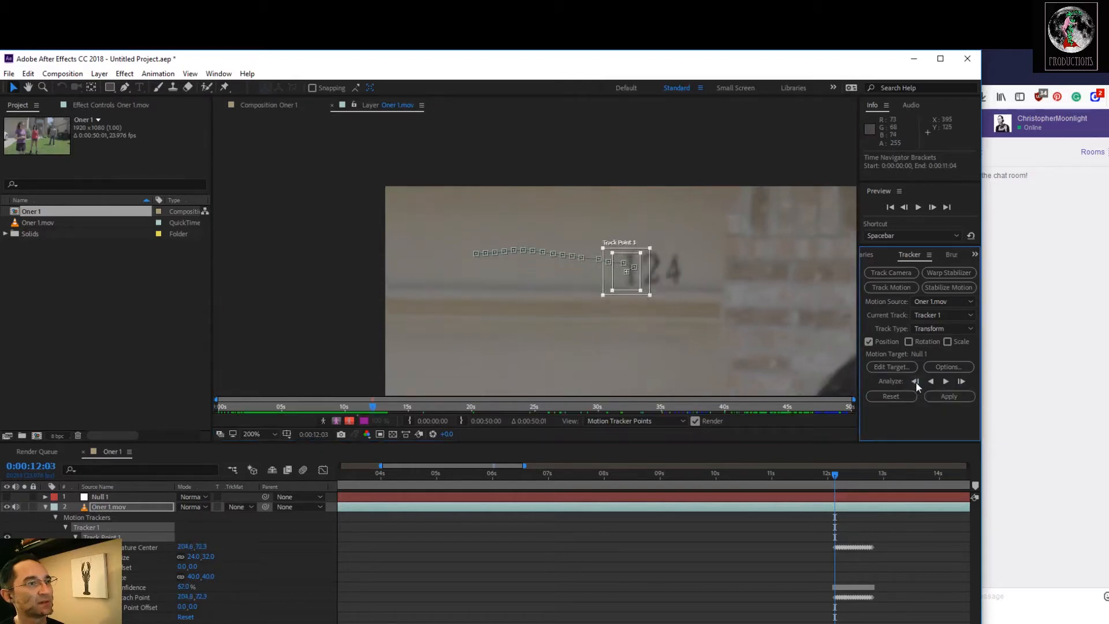
Correct the track point onto the 2 at 0:00:12:03, 0:00:12:02 and 0:00:12:01, analyzing backward frame by frame to 0:00:11:23
drag(630, 292, 657, 289)
click(916, 380)
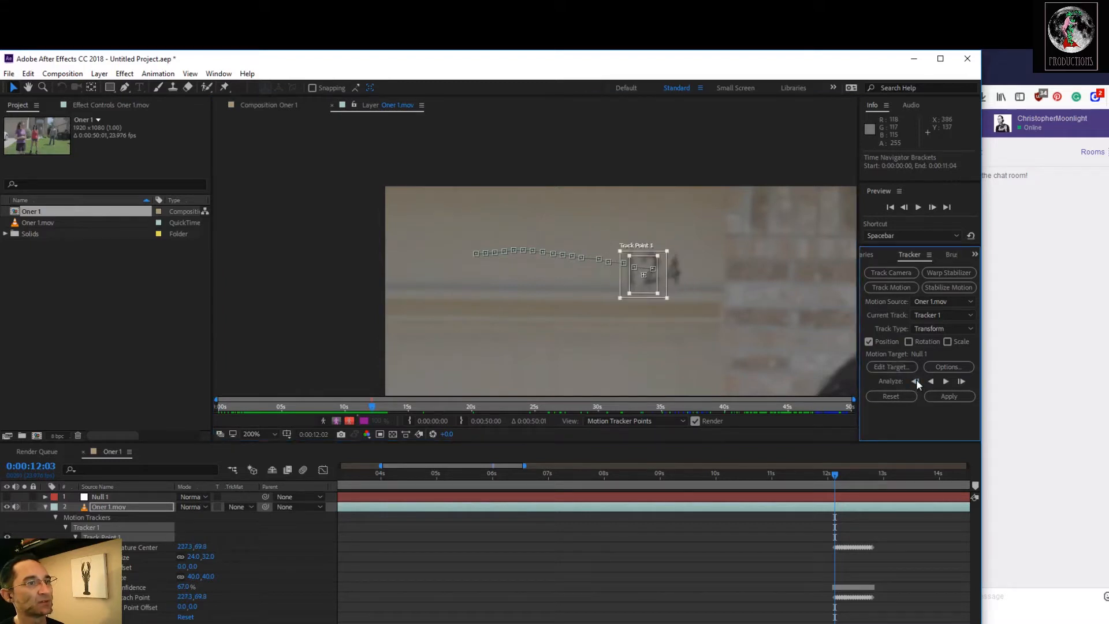
drag(656, 279, 668, 279)
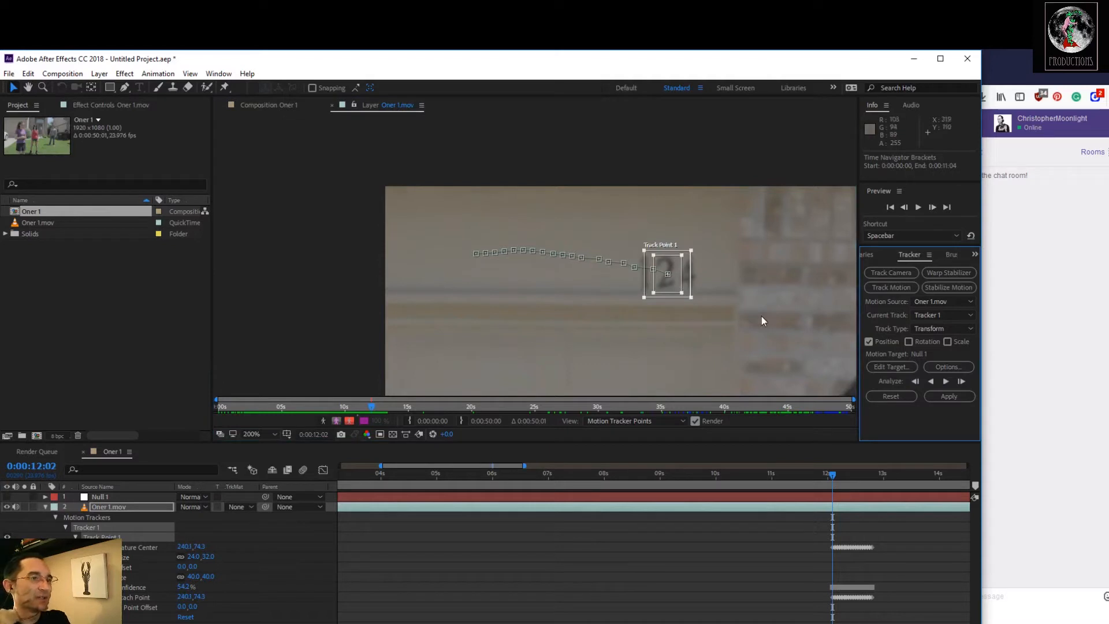
click(916, 381)
drag(671, 289, 717, 287)
click(914, 381)
click(915, 382)
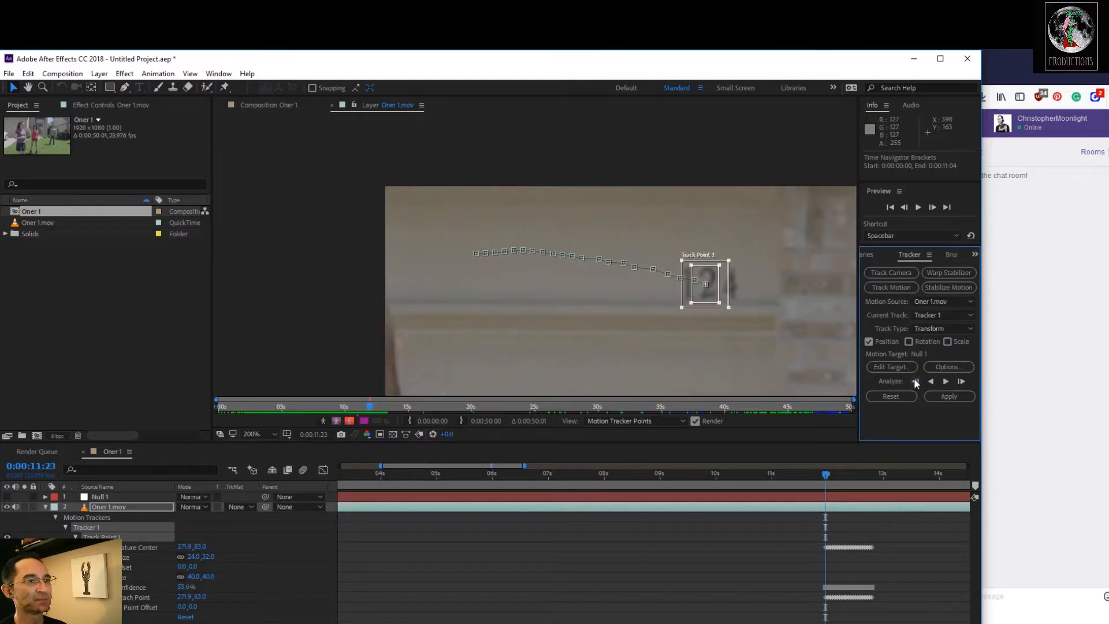
Continue the frame-by-frame backward analysis to 0:00:11:20, realigning the point on the 2 each frame and tightening its feature region to 21 × 29
click(915, 381)
drag(683, 300, 711, 298)
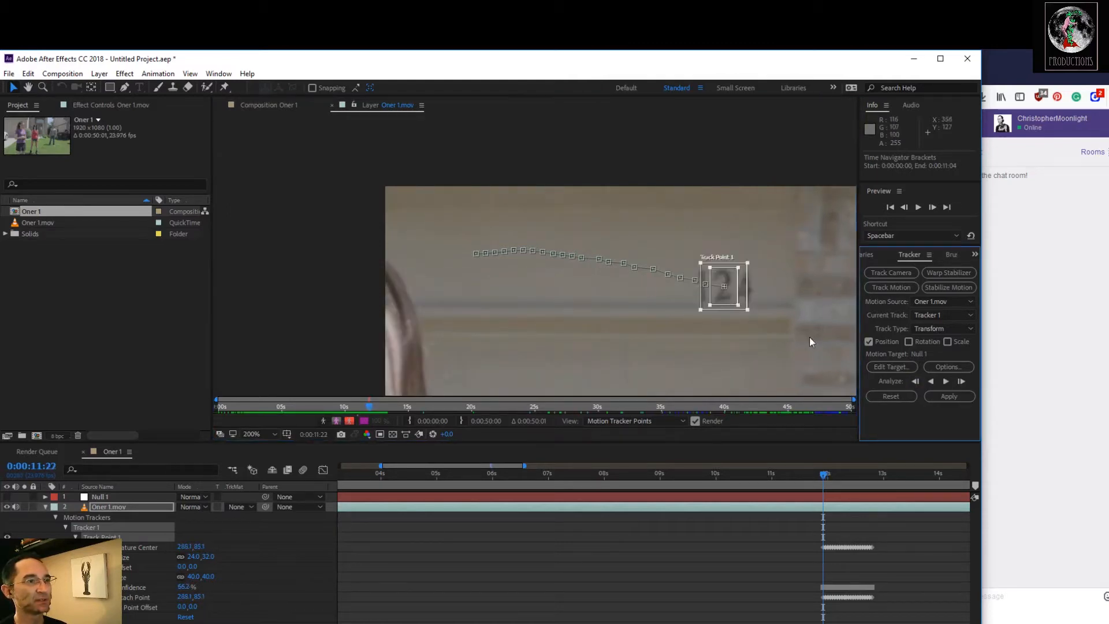
click(915, 382)
drag(723, 305, 736, 297)
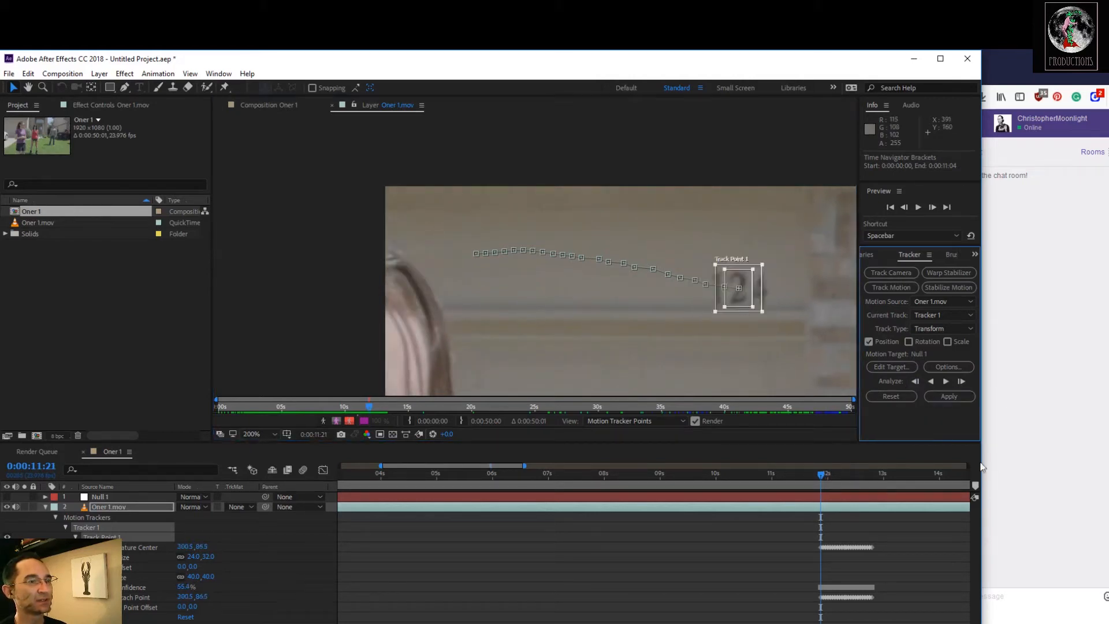
click(915, 381)
drag(741, 307, 760, 307)
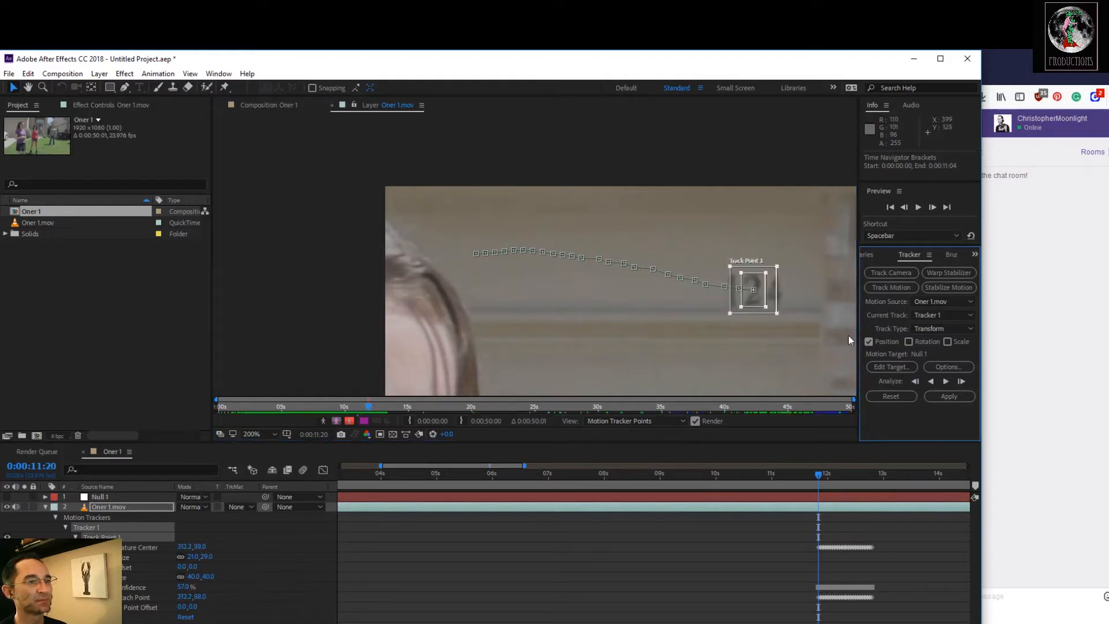
Analyze backward frame by frame from 0:00:11:20 to 0:00:11:15, realigning the track point on the 2 at 0:00:11:19 and 0:00:11:18
click(915, 383)
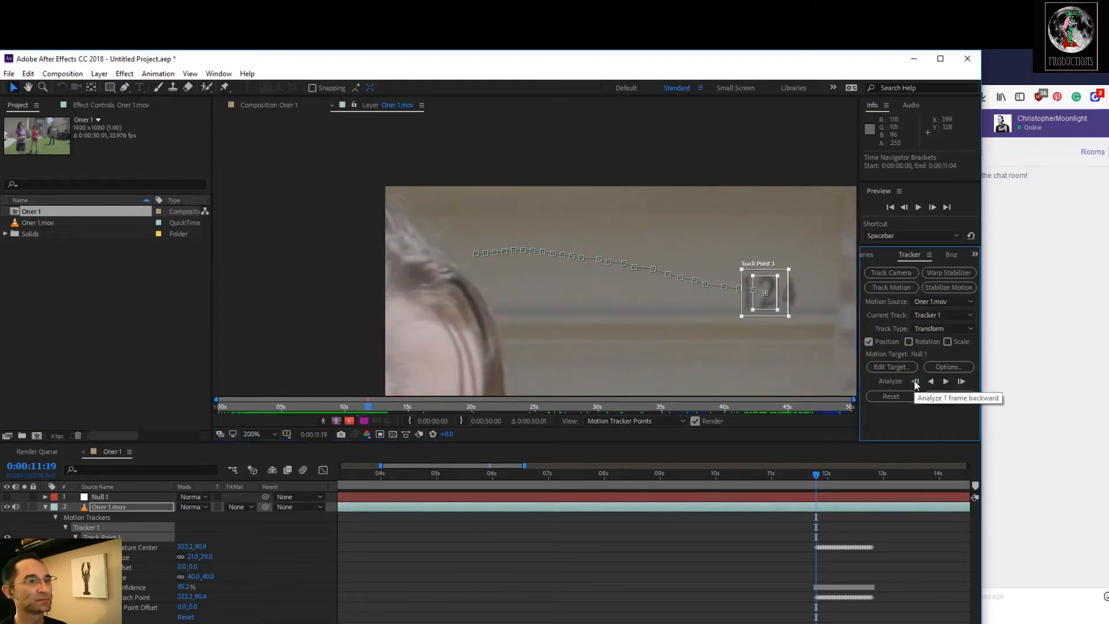
drag(767, 311, 769, 311)
click(914, 383)
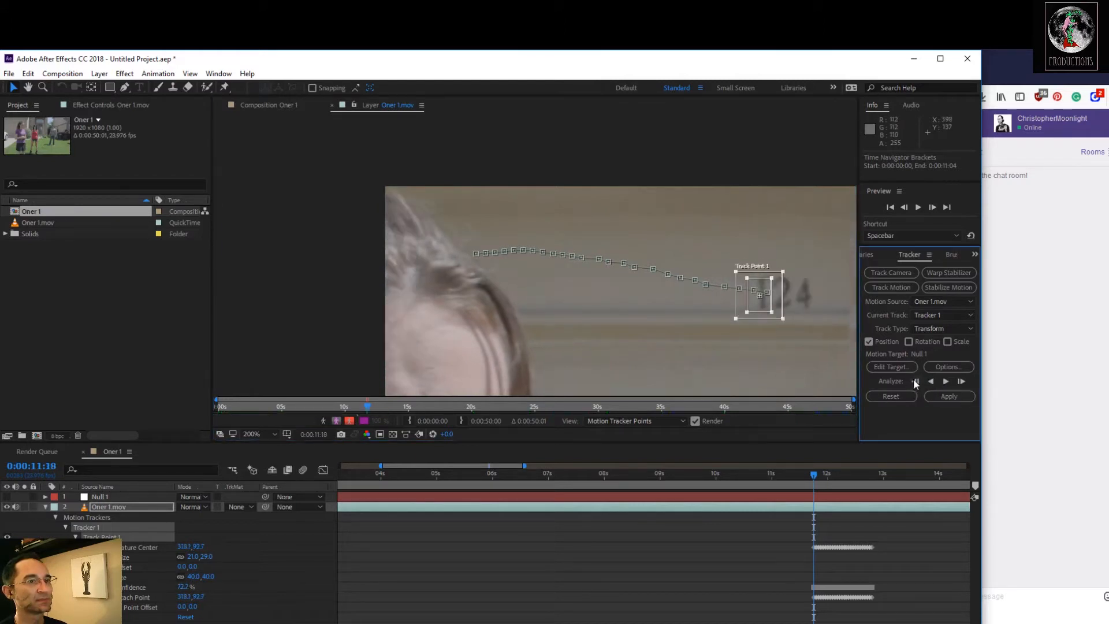
drag(762, 308, 797, 305)
click(915, 381)
click(916, 380)
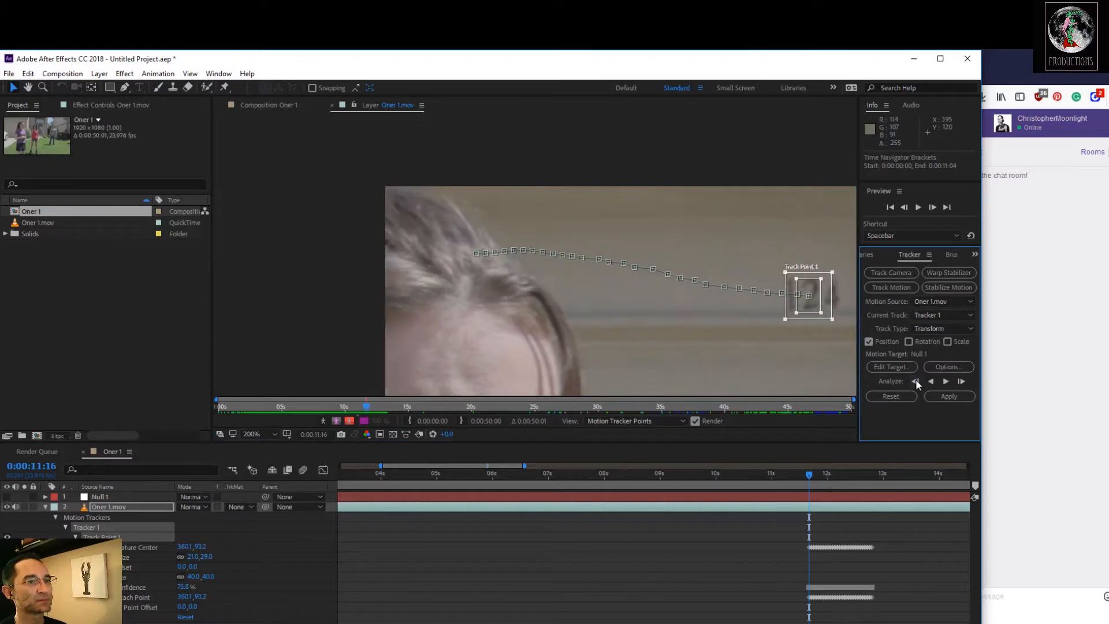
drag(782, 352, 778, 340)
drag(585, 325, 510, 304)
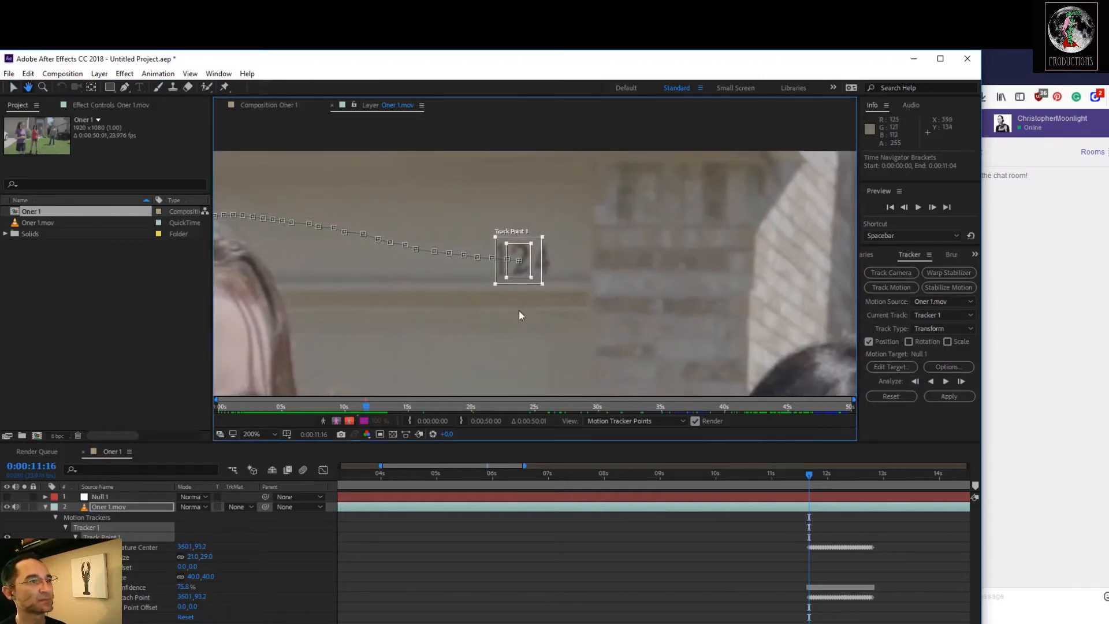
click(915, 381)
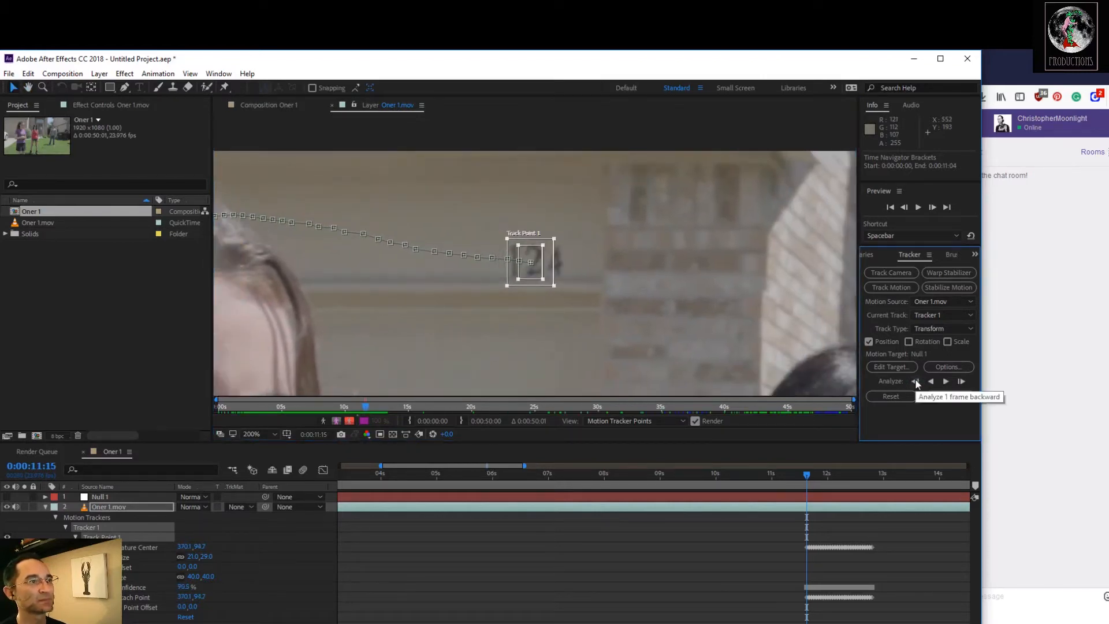
Realign the track point on the 2 at 0:00:11:15, and analyze backward frame by frame to 0:00:09:05
drag(527, 271, 530, 269)
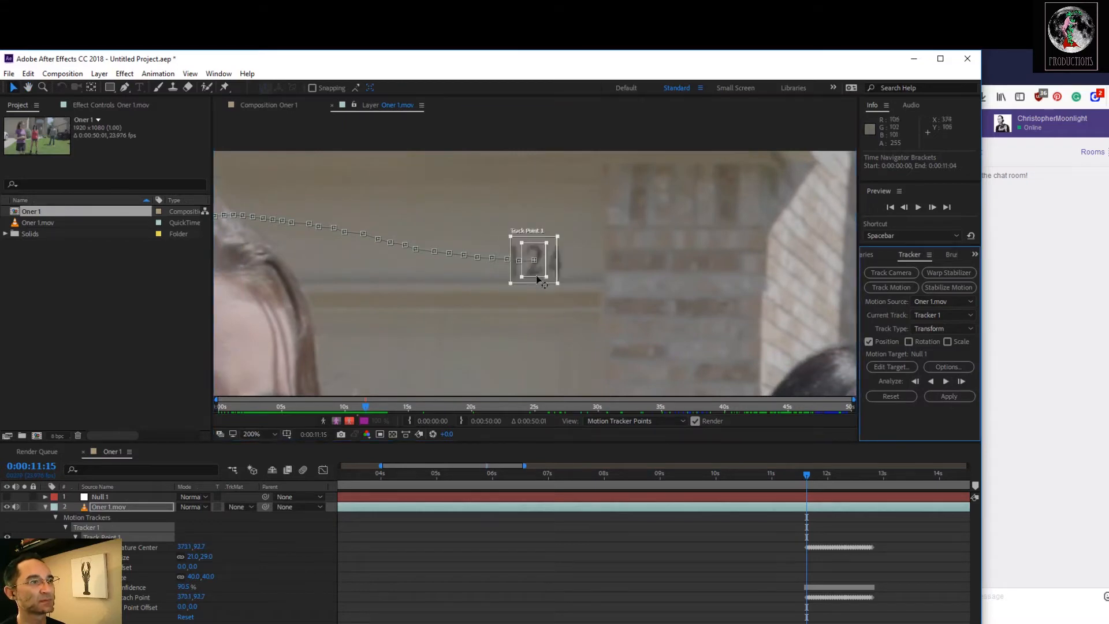
click(914, 381)
click(915, 381)
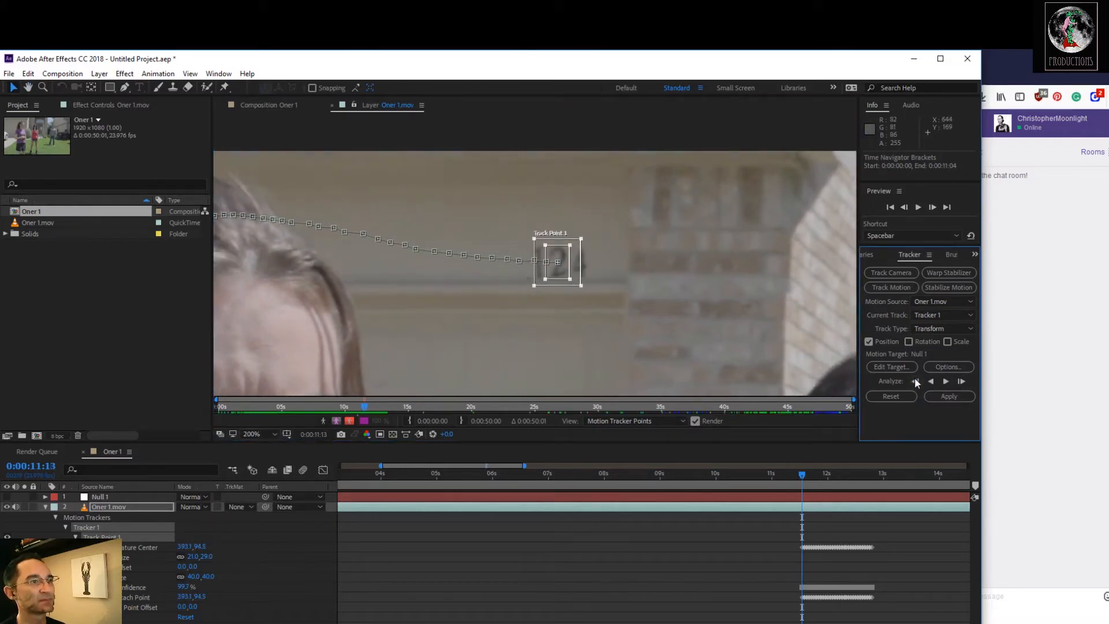
click(914, 381)
click(915, 381)
click(915, 381)
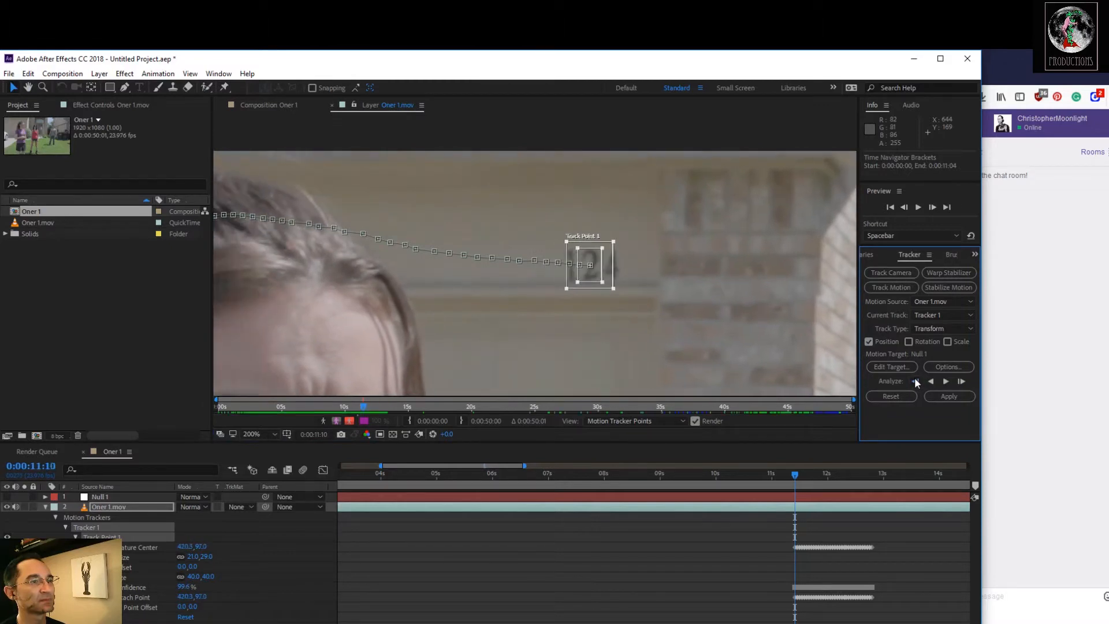
click(915, 381)
click(915, 381)
click(915, 381)
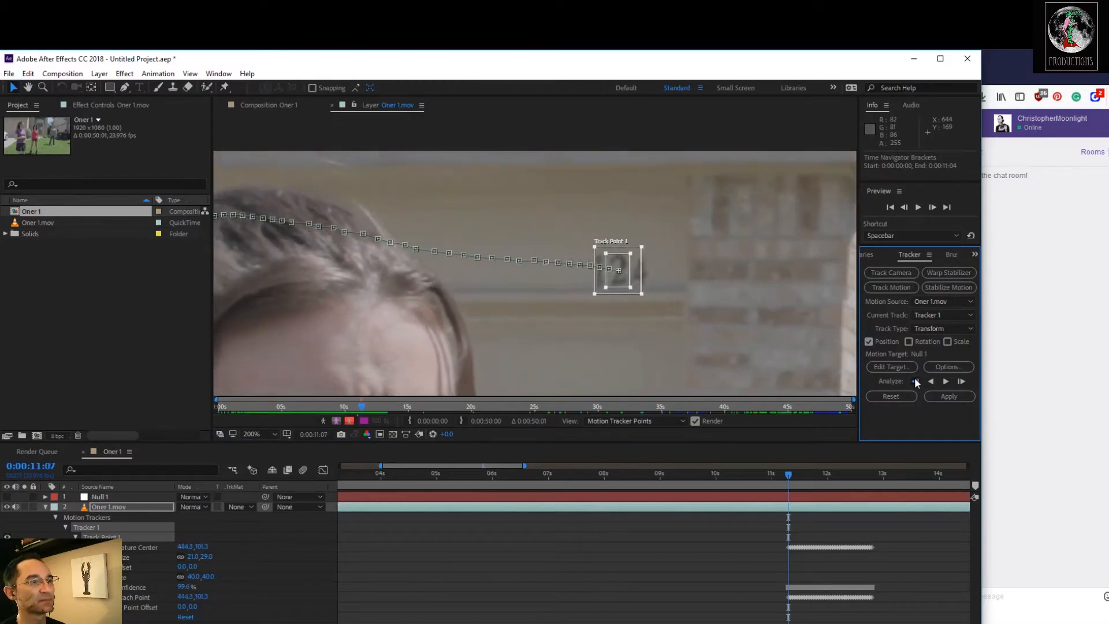
click(914, 381)
click(915, 381)
click(915, 381)
click(915, 381)
click(915, 382)
click(915, 381)
click(915, 381)
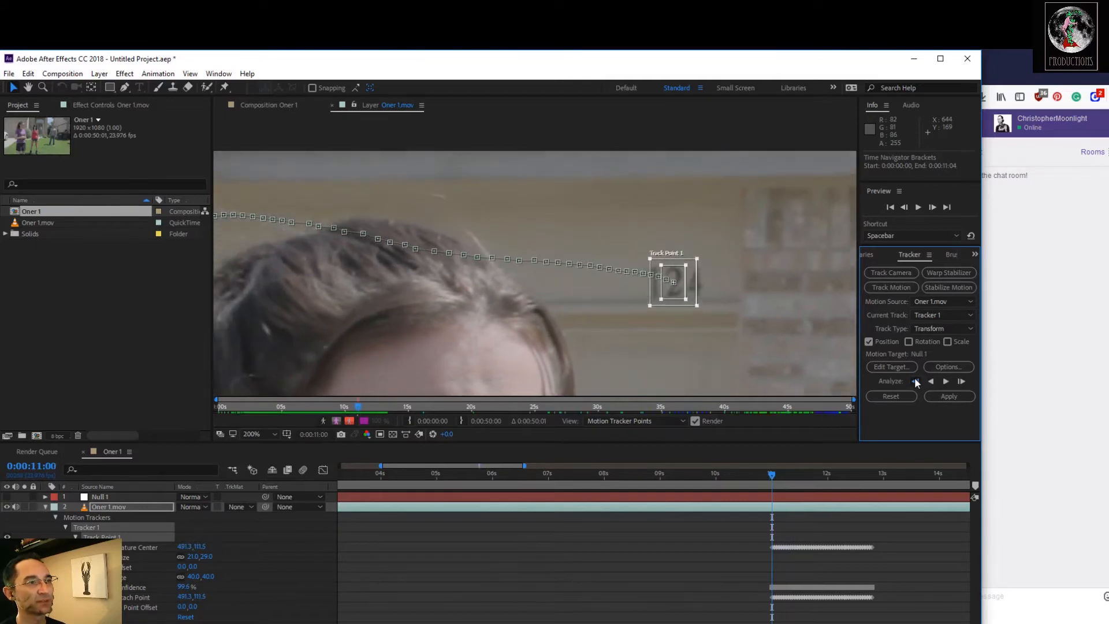
click(915, 382)
click(915, 381)
click(915, 381)
click(915, 382)
click(915, 381)
click(915, 381)
click(915, 382)
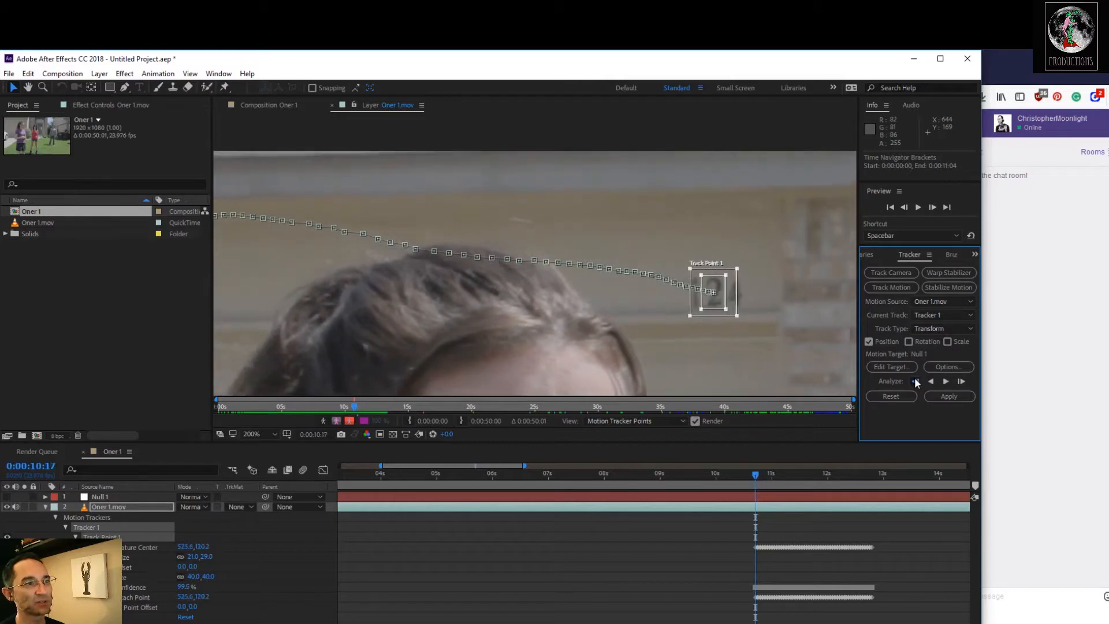
click(915, 381)
click(915, 381)
click(915, 381)
click(914, 382)
click(915, 381)
click(914, 381)
click(915, 381)
click(915, 381)
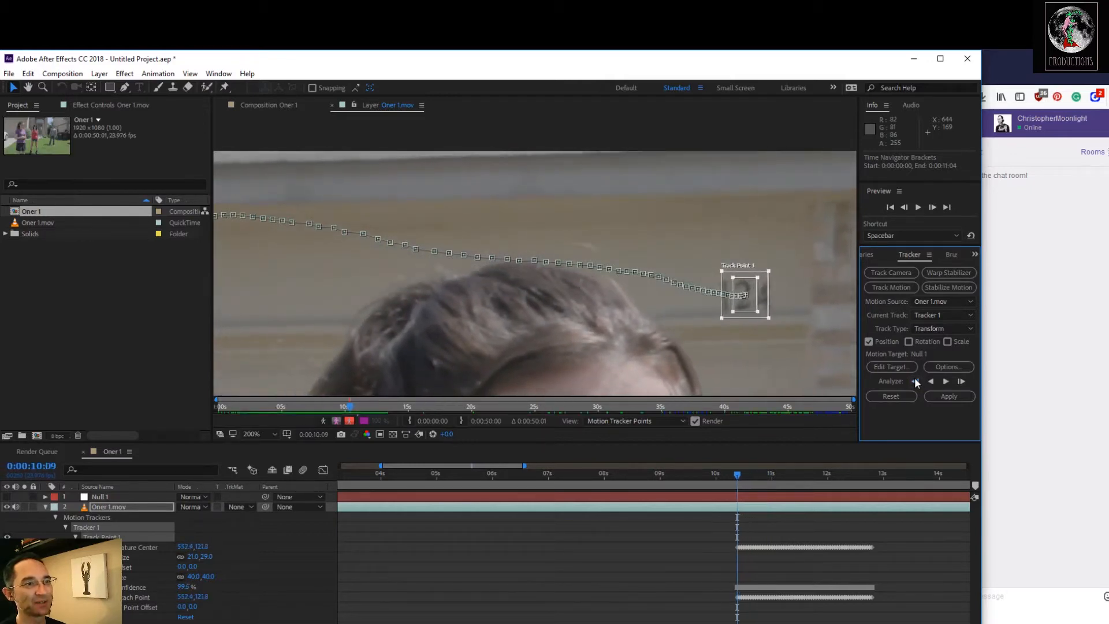
click(915, 381)
click(915, 381)
click(914, 381)
click(915, 382)
click(915, 381)
click(915, 381)
click(915, 382)
click(915, 381)
click(915, 381)
click(915, 381)
click(914, 381)
click(915, 381)
click(915, 382)
click(915, 381)
click(915, 381)
click(915, 381)
click(915, 381)
click(915, 381)
click(915, 382)
click(915, 381)
click(915, 381)
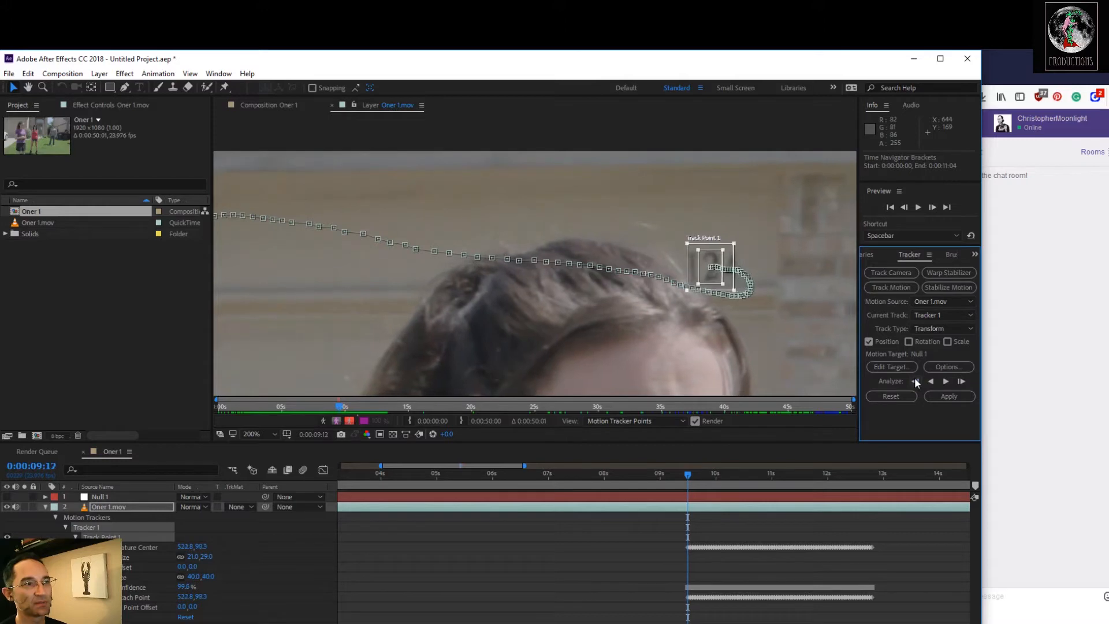
click(915, 382)
click(915, 381)
click(915, 382)
click(915, 381)
click(915, 382)
click(915, 382)
click(915, 381)
Continue analyzing backward one frame at a time from 0:00:09:05 to 0:00:07:18
key(period)
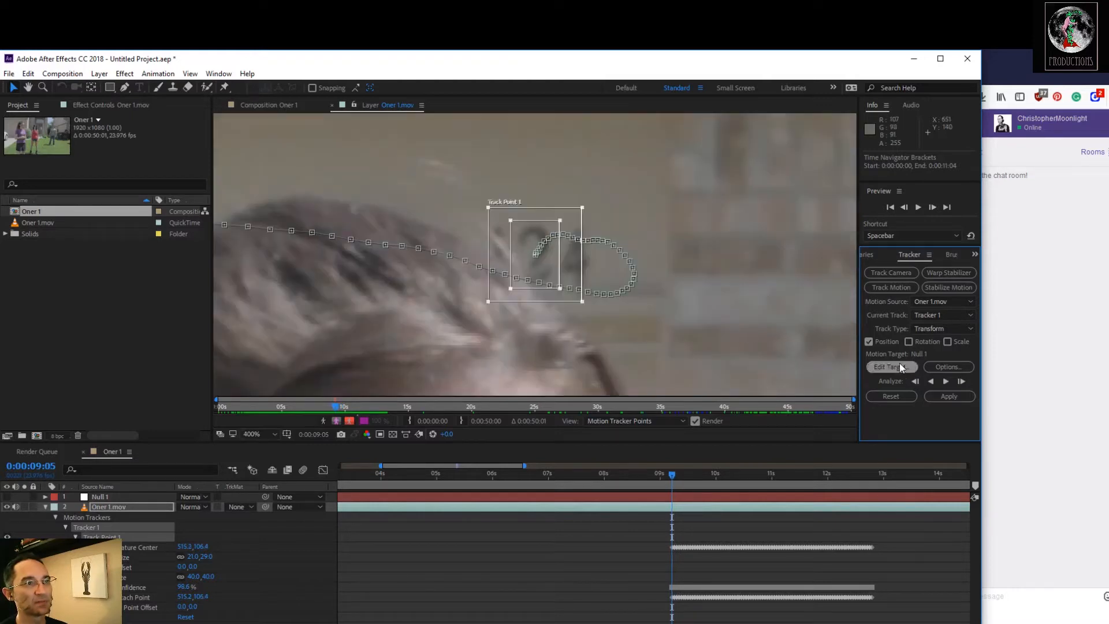
click(916, 382)
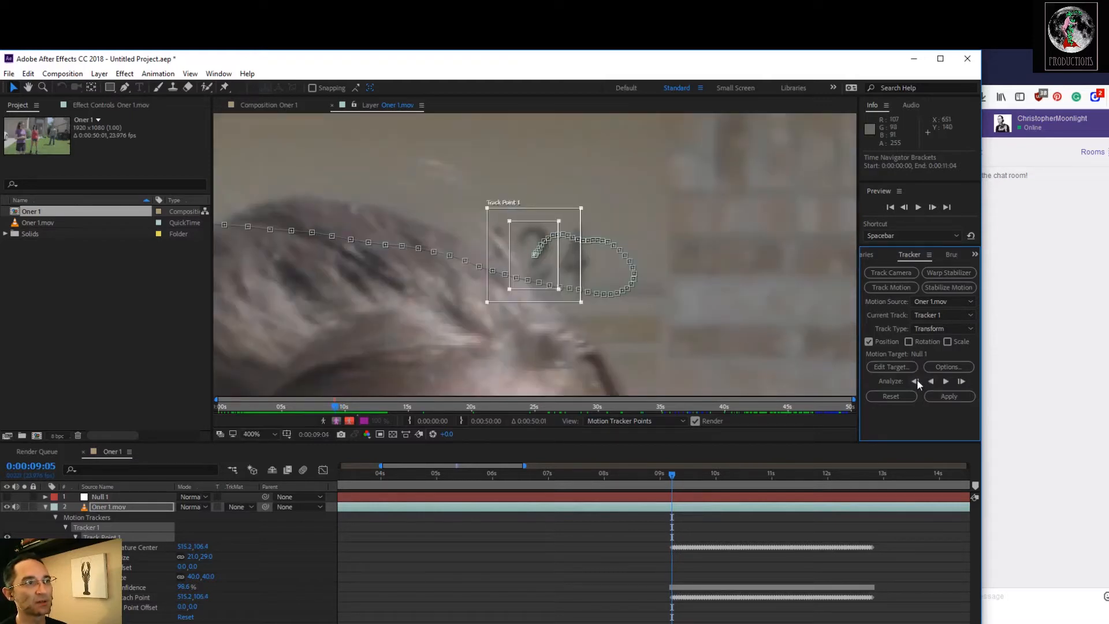
click(917, 382)
click(916, 382)
click(916, 382)
click(916, 381)
click(916, 382)
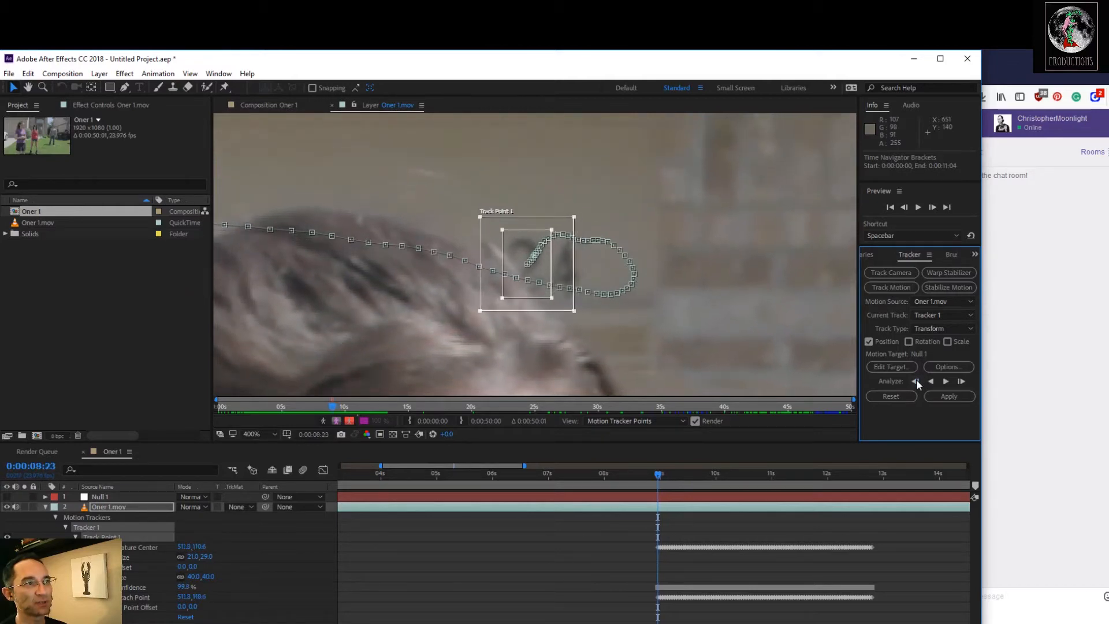
click(916, 382)
click(916, 382)
click(916, 382)
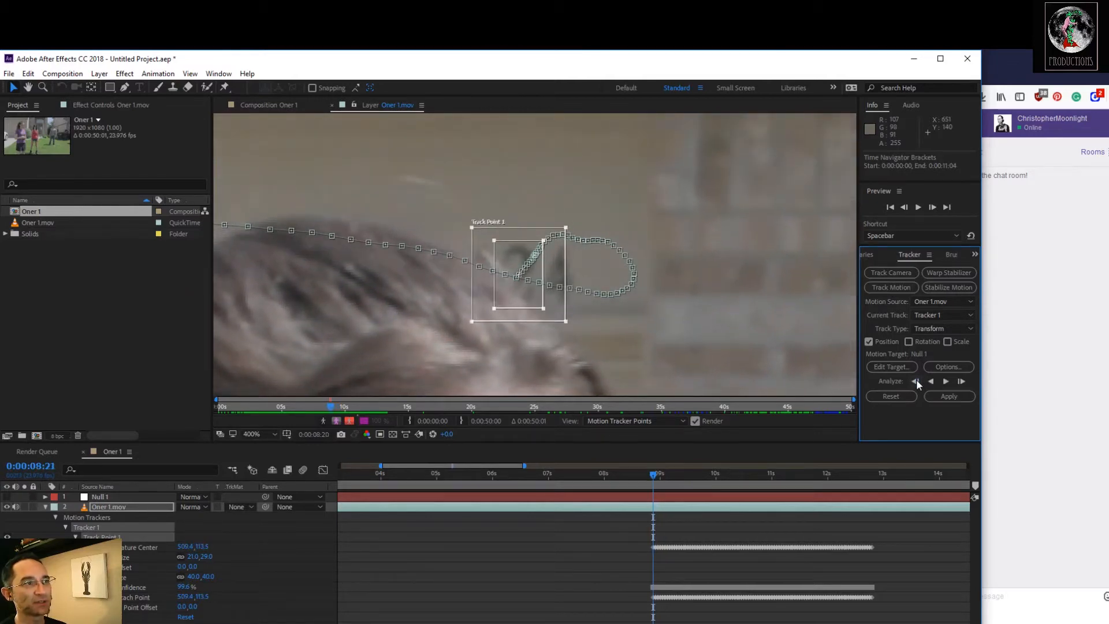
click(916, 382)
click(916, 382)
click(916, 382)
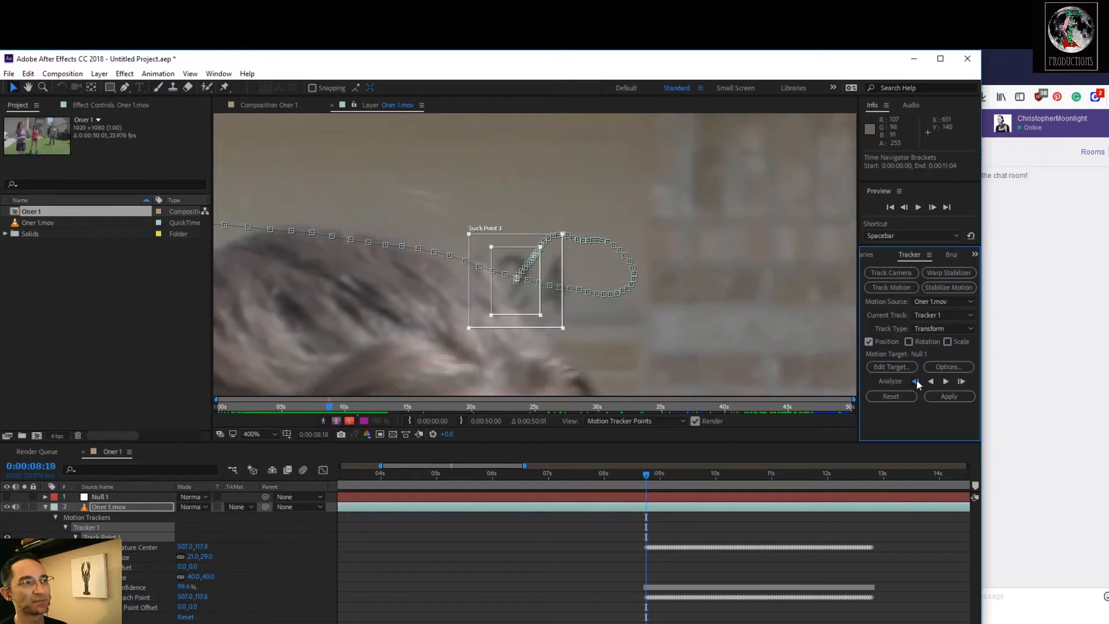
click(916, 382)
click(916, 381)
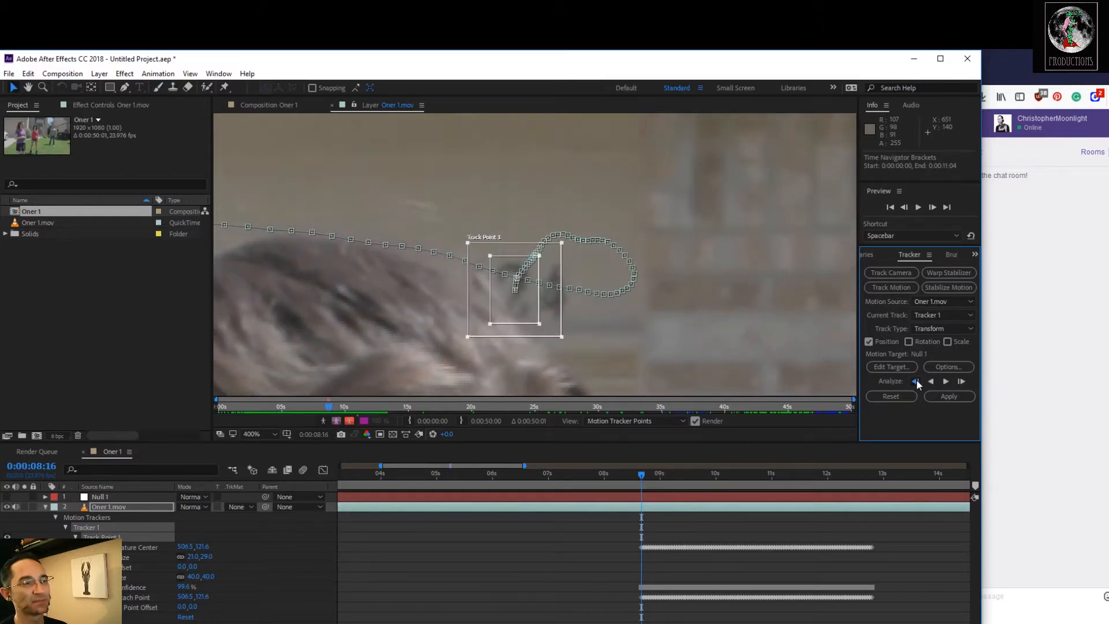
click(916, 382)
click(916, 382)
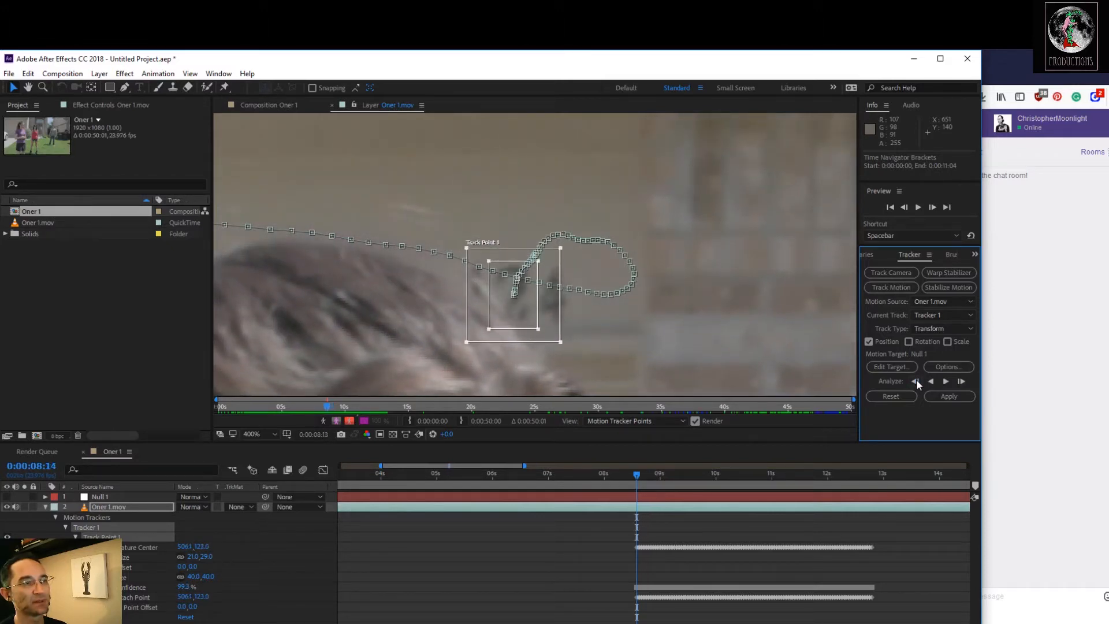
click(916, 382)
click(916, 381)
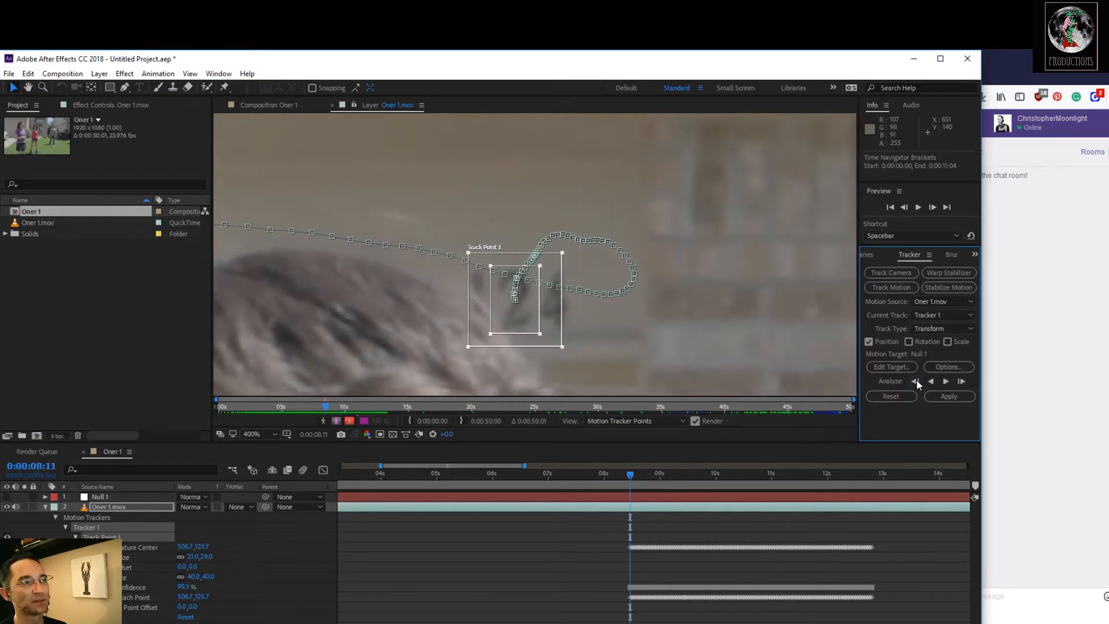
click(916, 382)
click(916, 382)
click(916, 382)
click(916, 382)
click(916, 382)
click(916, 382)
click(916, 382)
click(916, 381)
click(916, 382)
click(916, 381)
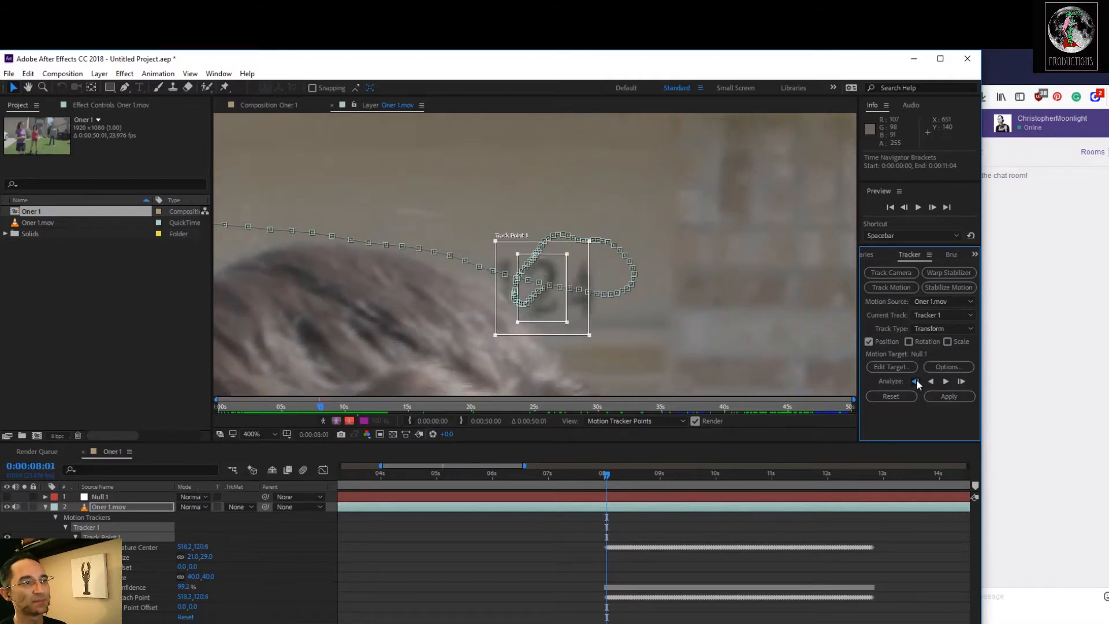
click(916, 382)
click(916, 382)
click(916, 382)
click(916, 382)
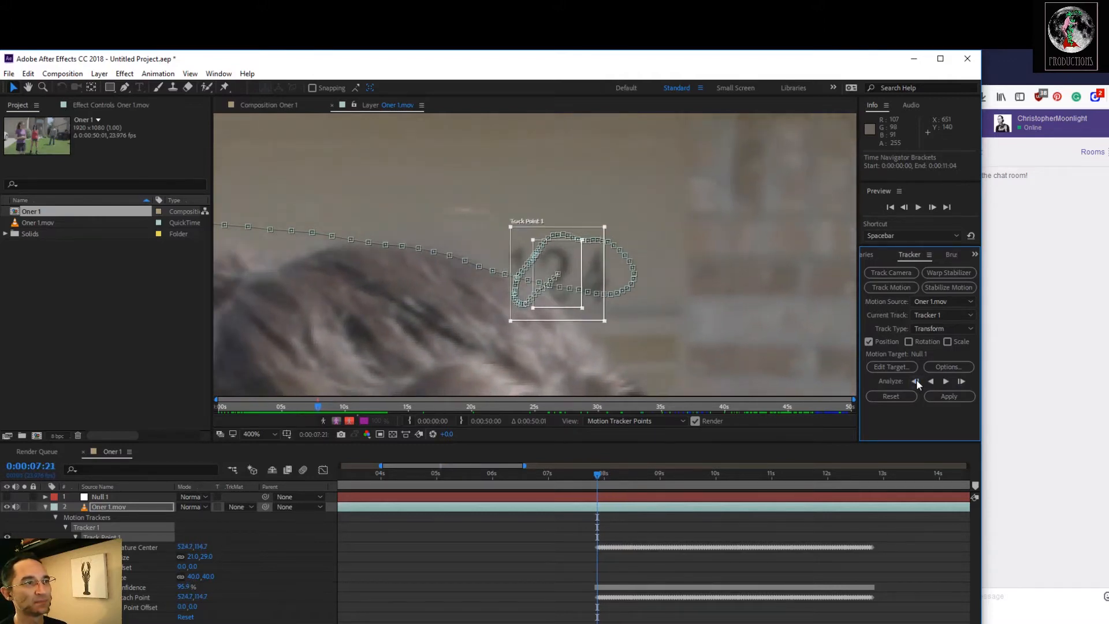
click(916, 381)
click(916, 382)
click(916, 381)
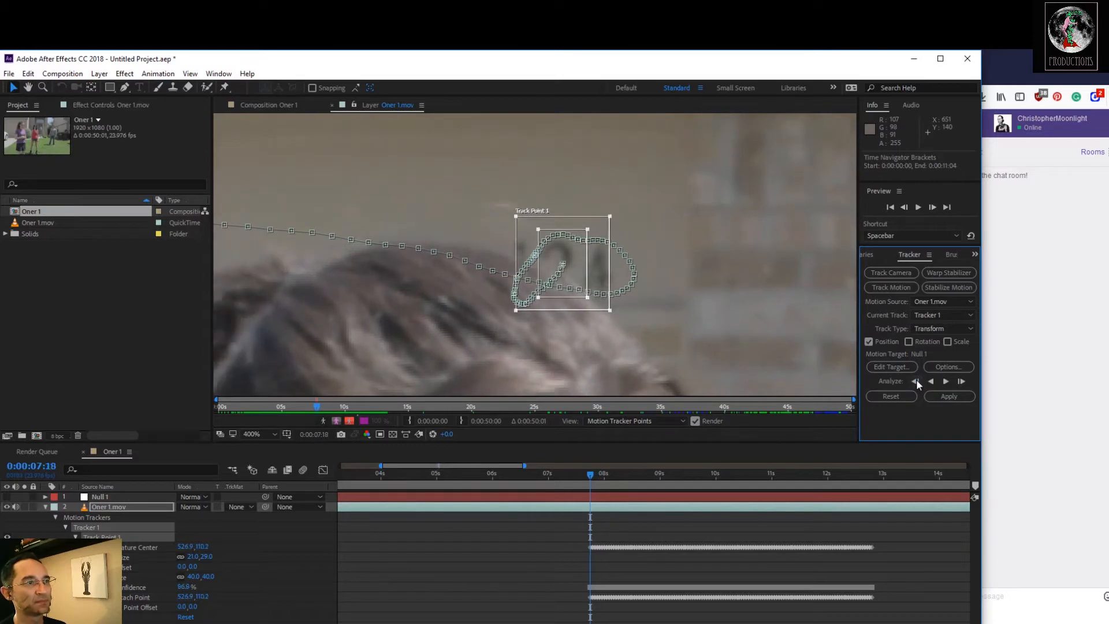
Nudge the track point on the 2 at 0:00:07:18 and try a continuous backward analysis
drag(575, 256, 574, 259)
click(897, 381)
click(933, 381)
click(934, 380)
Return to 0:00:07:19 and delete all of the track point's keyframes before that frame
drag(536, 482, 596, 467)
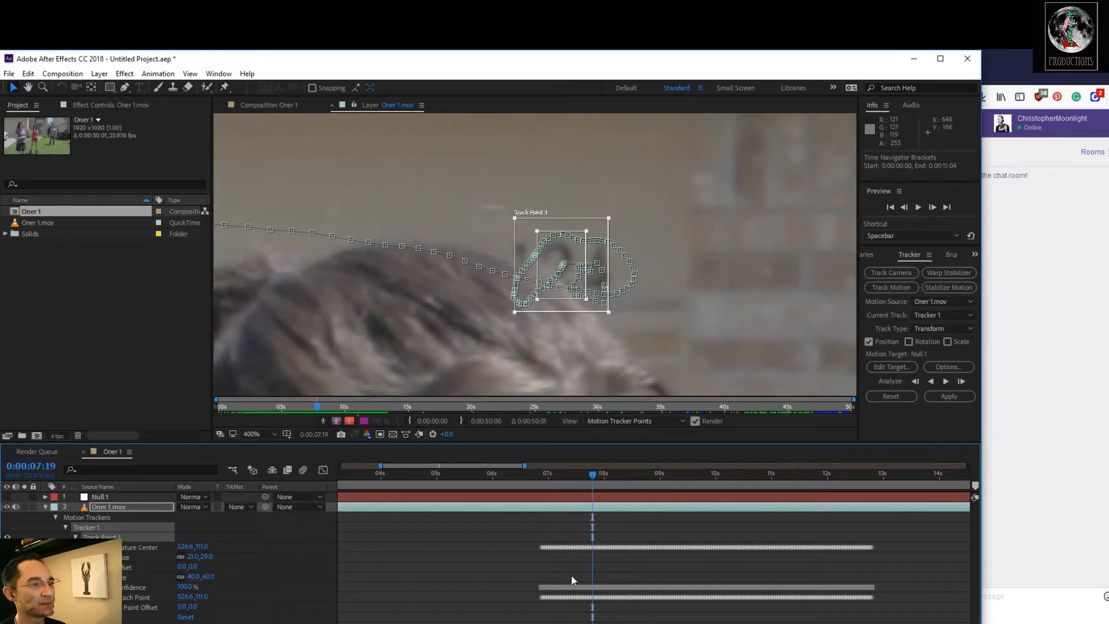
key(equal)
key(equal)
key(equal)
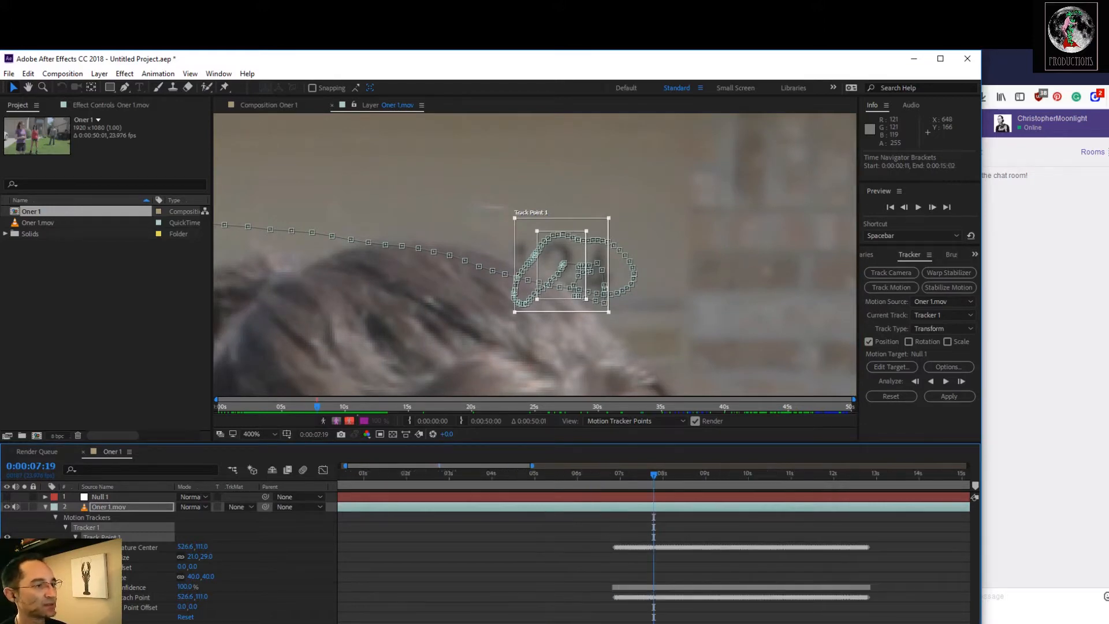
key(minus)
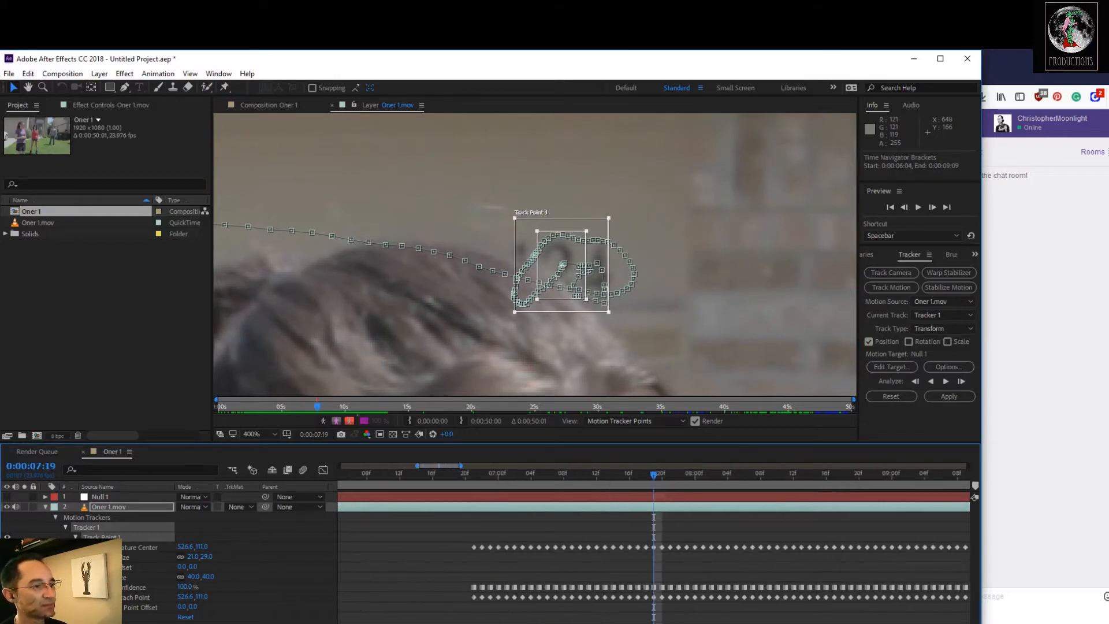
drag(365, 532, 644, 622)
key(Delete)
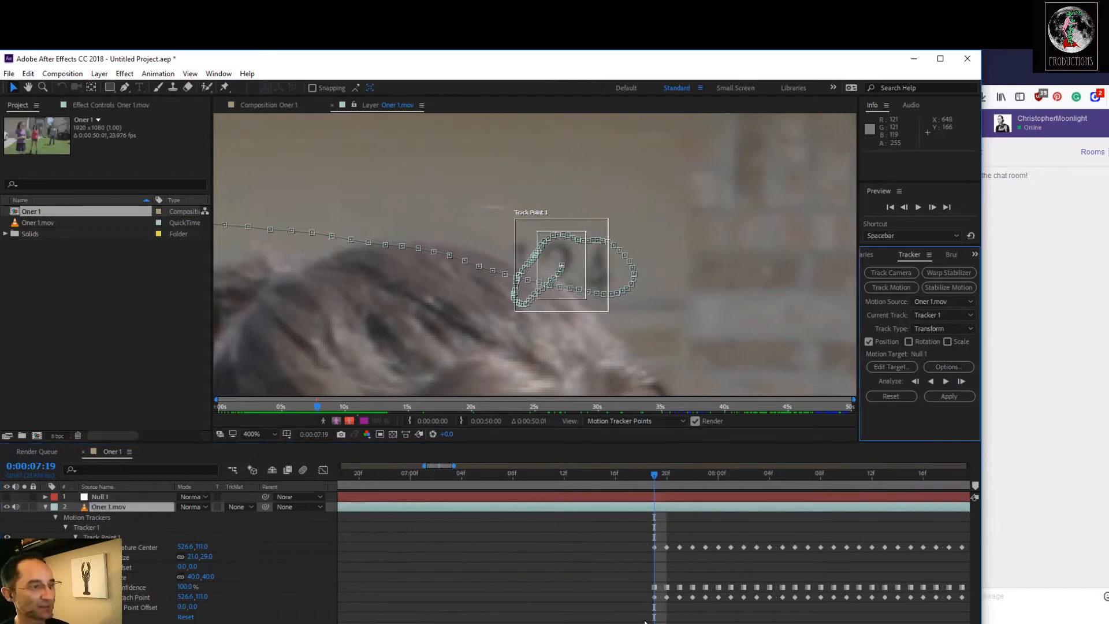
Analyze backward frame by frame to 0:00:07:15, realigning the track point on the 2 at each frame from 0:00:07:18
click(915, 383)
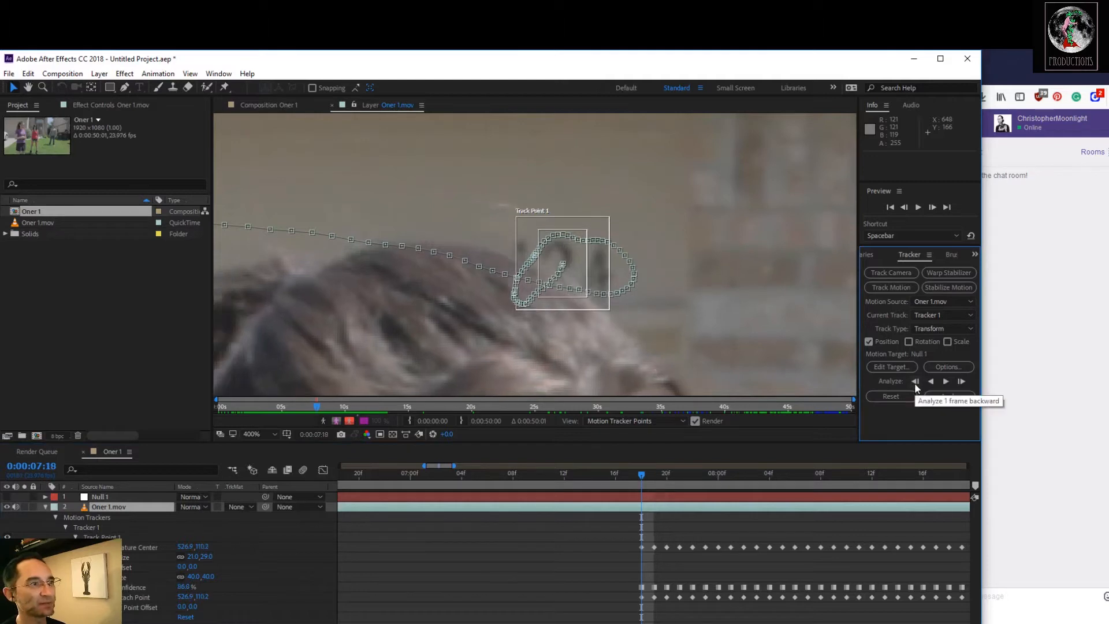
drag(577, 265, 576, 268)
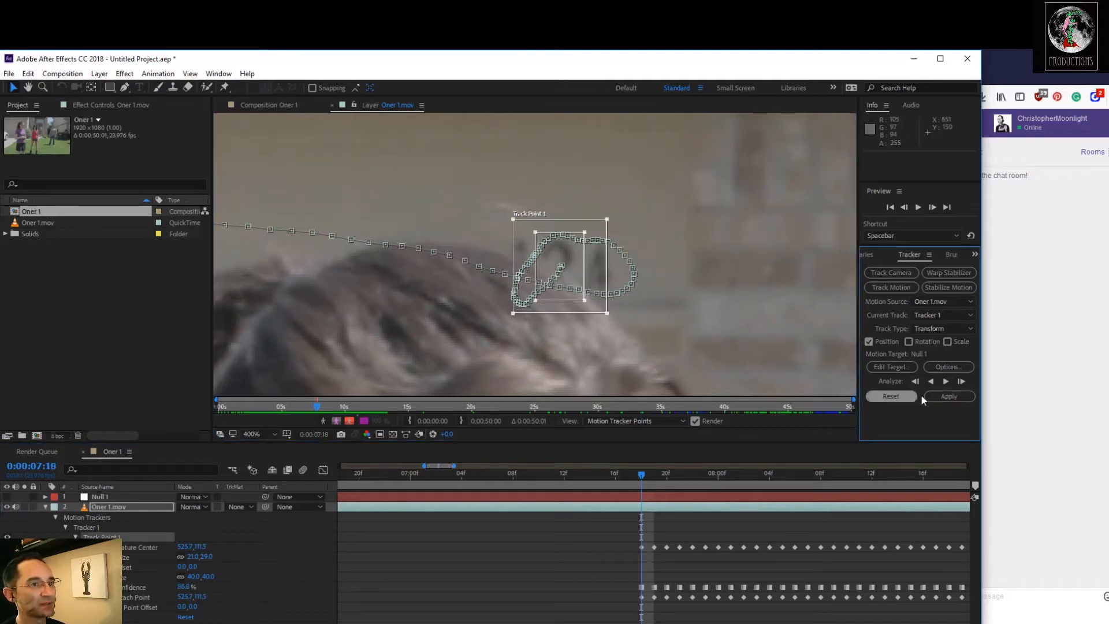
click(915, 382)
click(572, 258)
drag(572, 258, 571, 263)
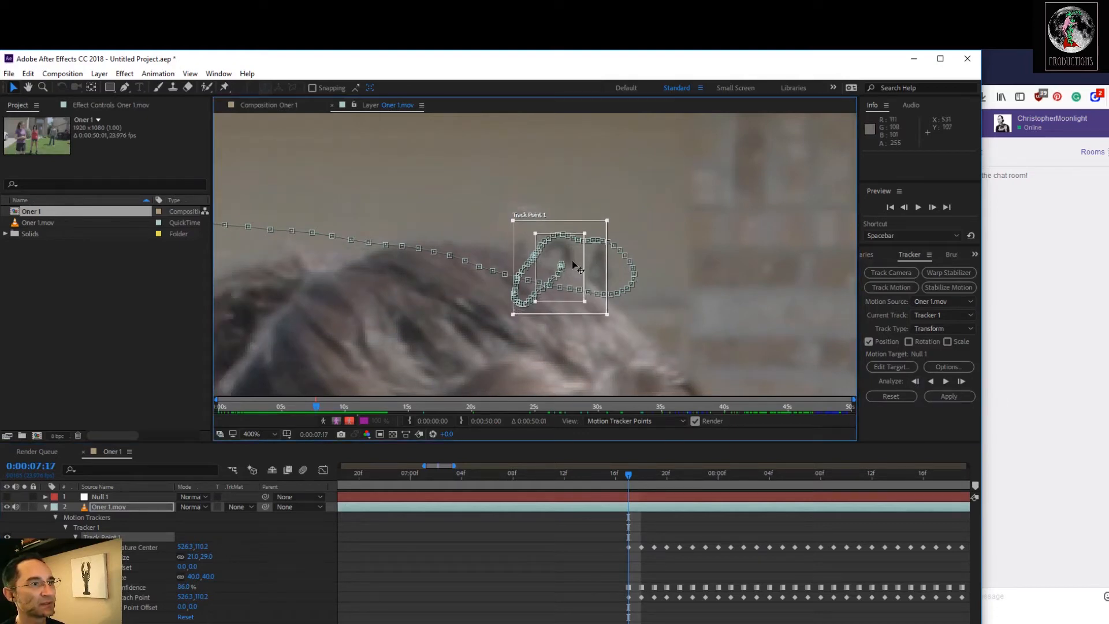
click(915, 382)
drag(577, 251, 574, 254)
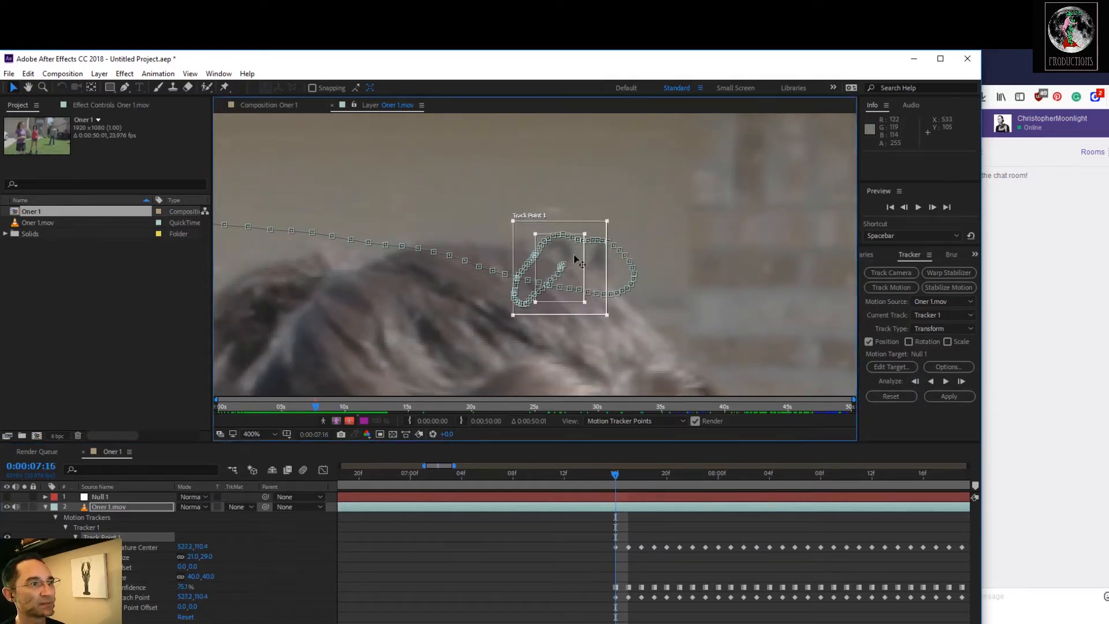
click(914, 382)
drag(569, 253, 565, 257)
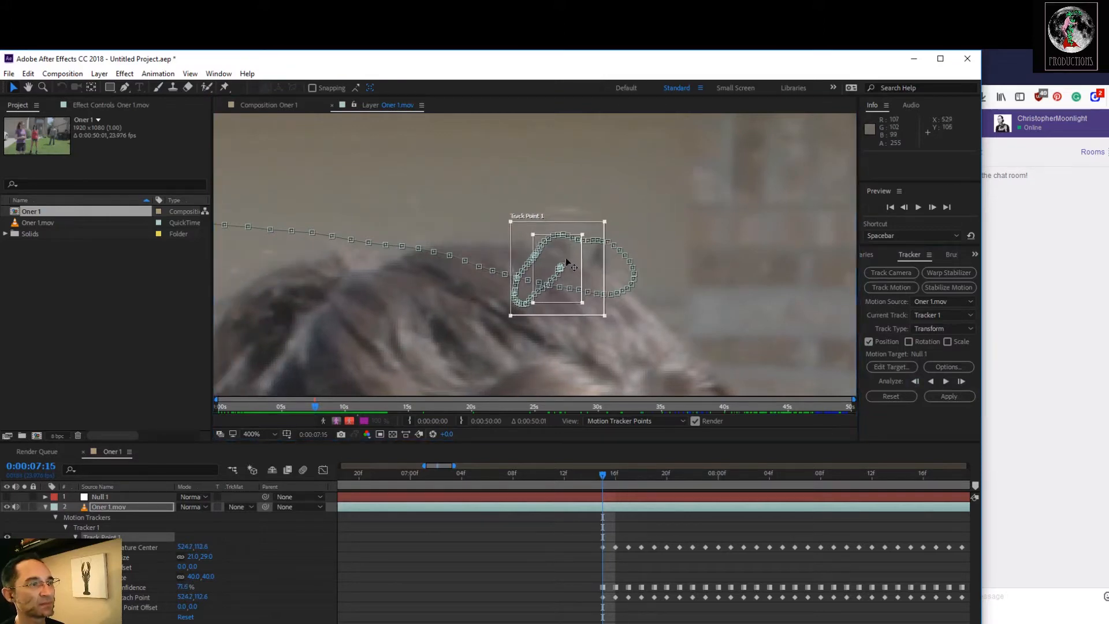
Analyze backward frame by frame to 0:00:07:10, realigning the track point on the 2 at 0:00:07:14, 0:00:07:13 and 0:00:07:11
click(914, 382)
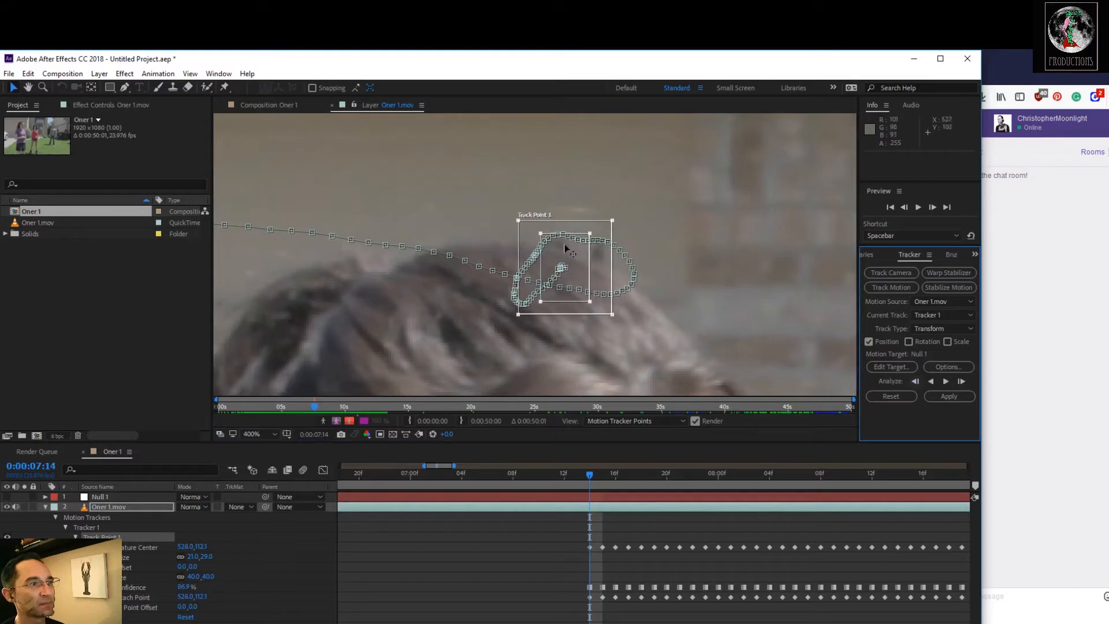
drag(567, 249, 560, 252)
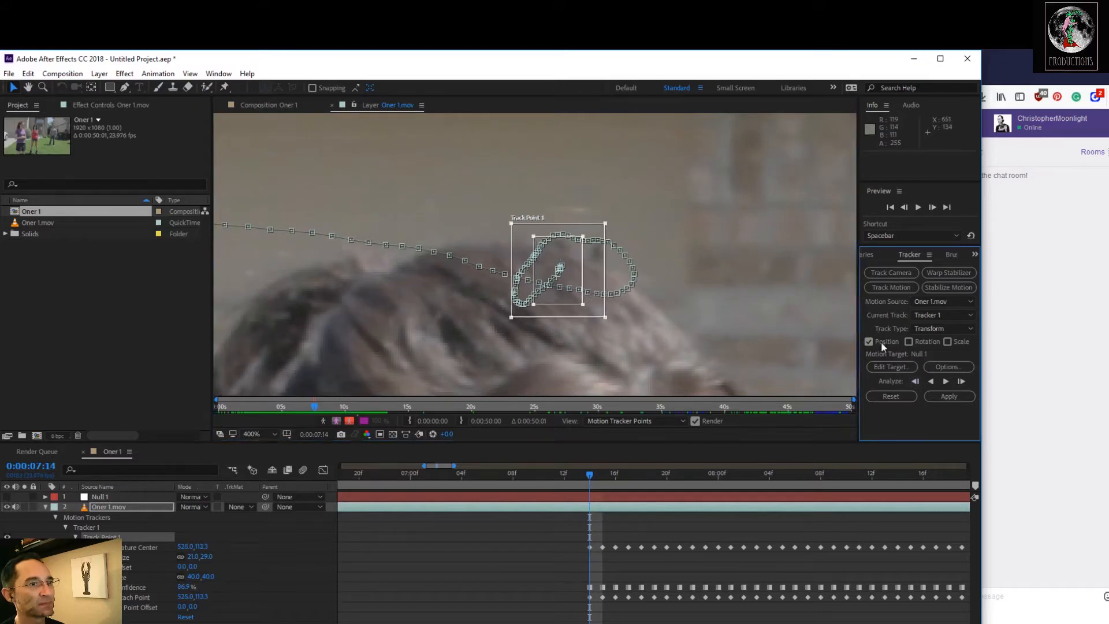
click(915, 383)
drag(577, 248, 565, 249)
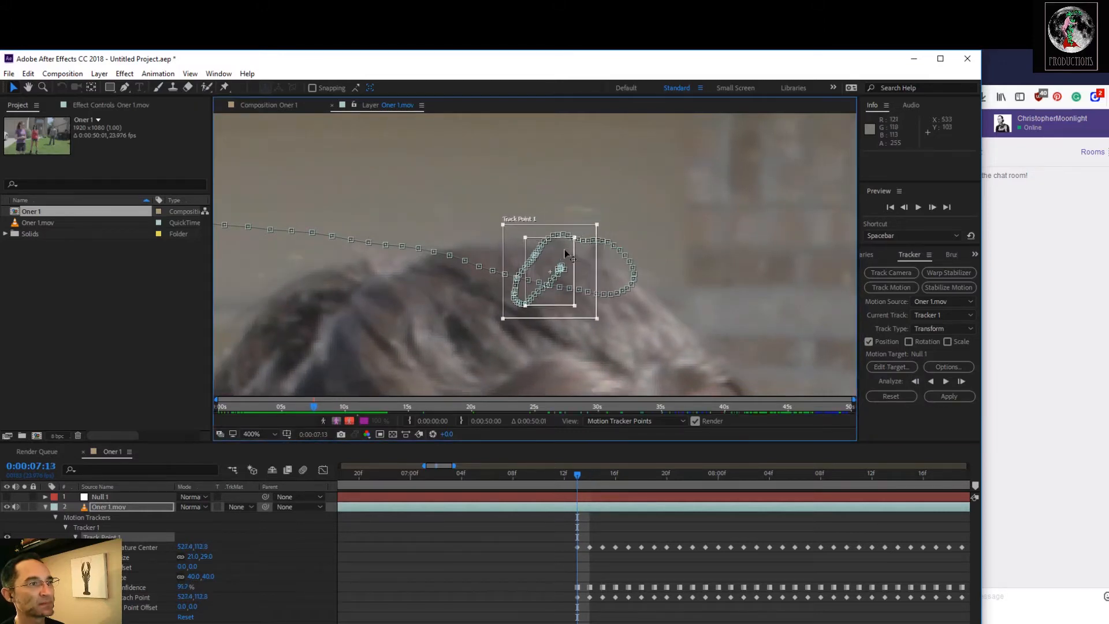
click(915, 381)
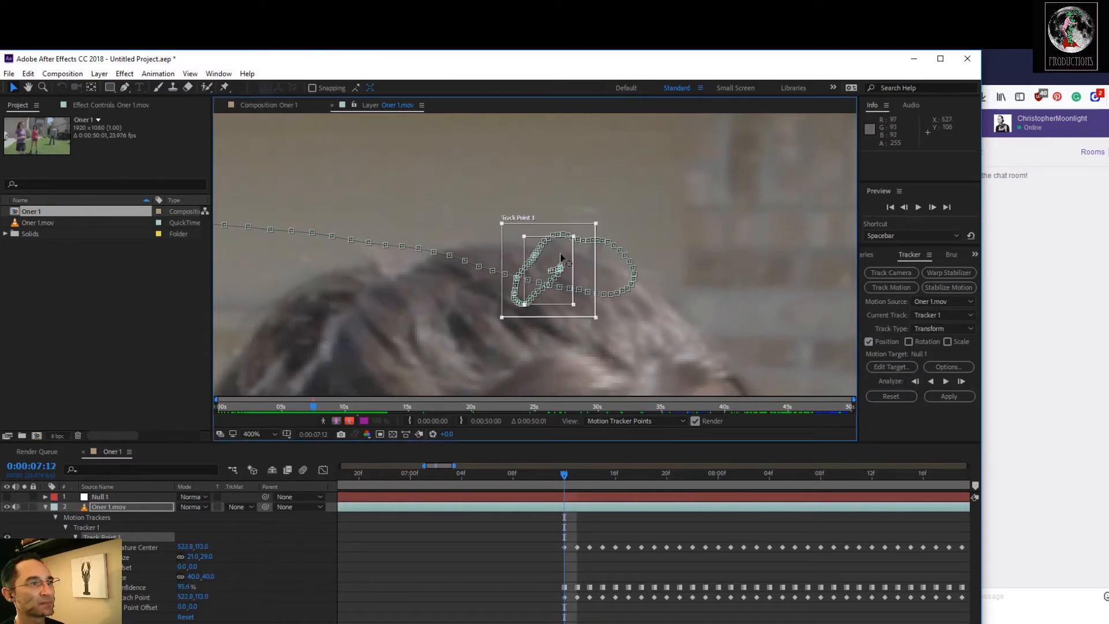
click(916, 382)
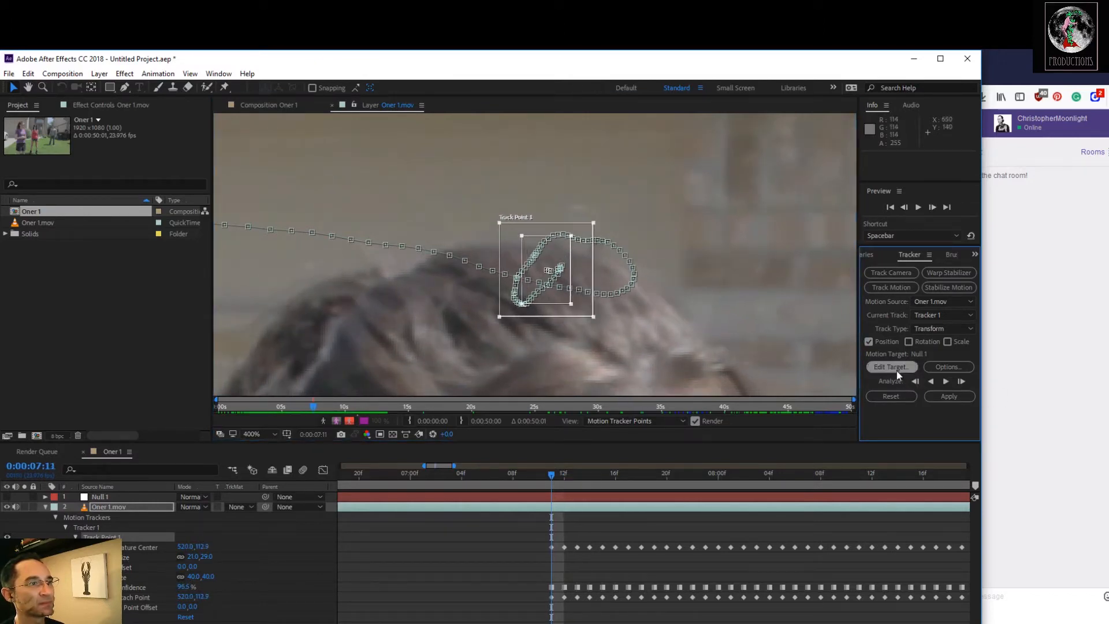
drag(579, 271, 579, 273)
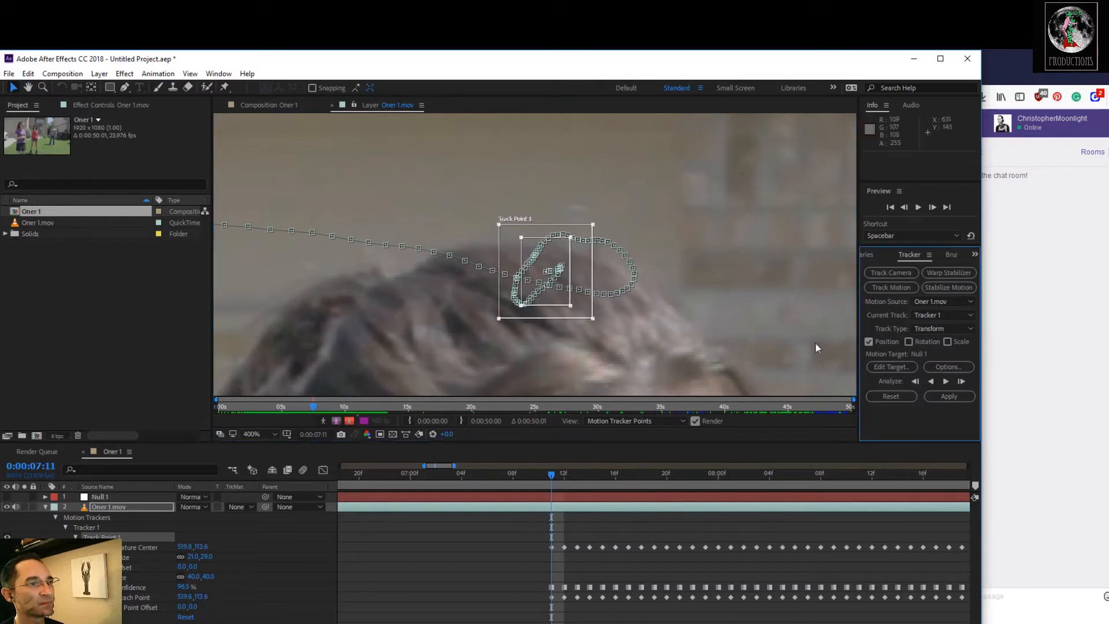
click(916, 382)
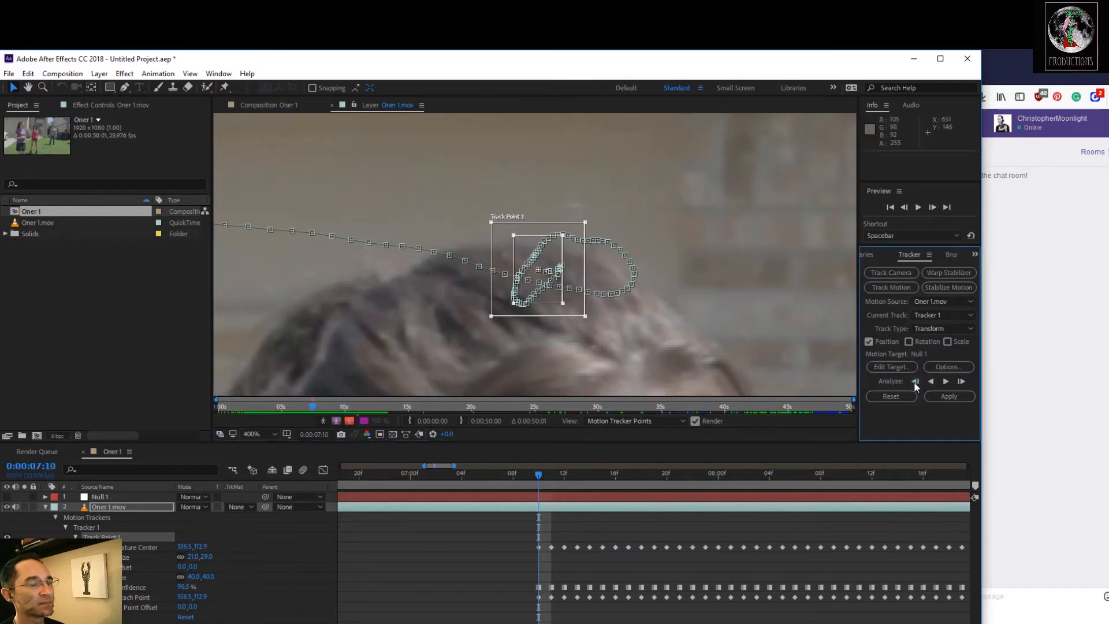
Analyze backward frame by frame to 0:00:07:06, realigning the track point at 0:00:07:10, 0:00:07:09, 0:00:07:07 and 0:00:07:06
drag(546, 266, 547, 268)
click(916, 382)
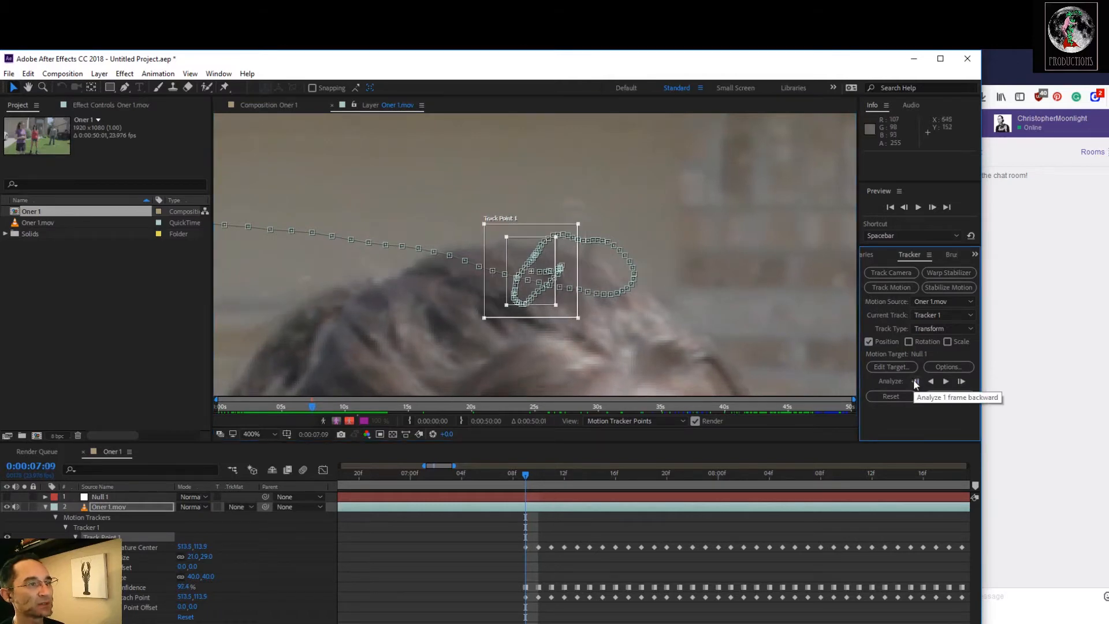
drag(550, 256, 550, 258)
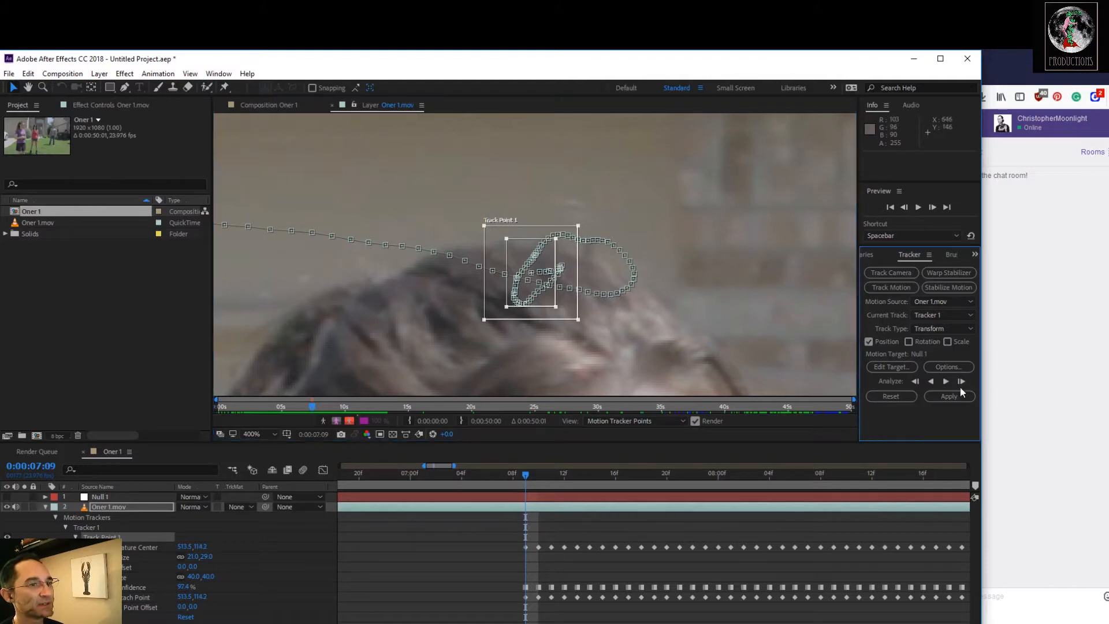
click(916, 382)
click(916, 382)
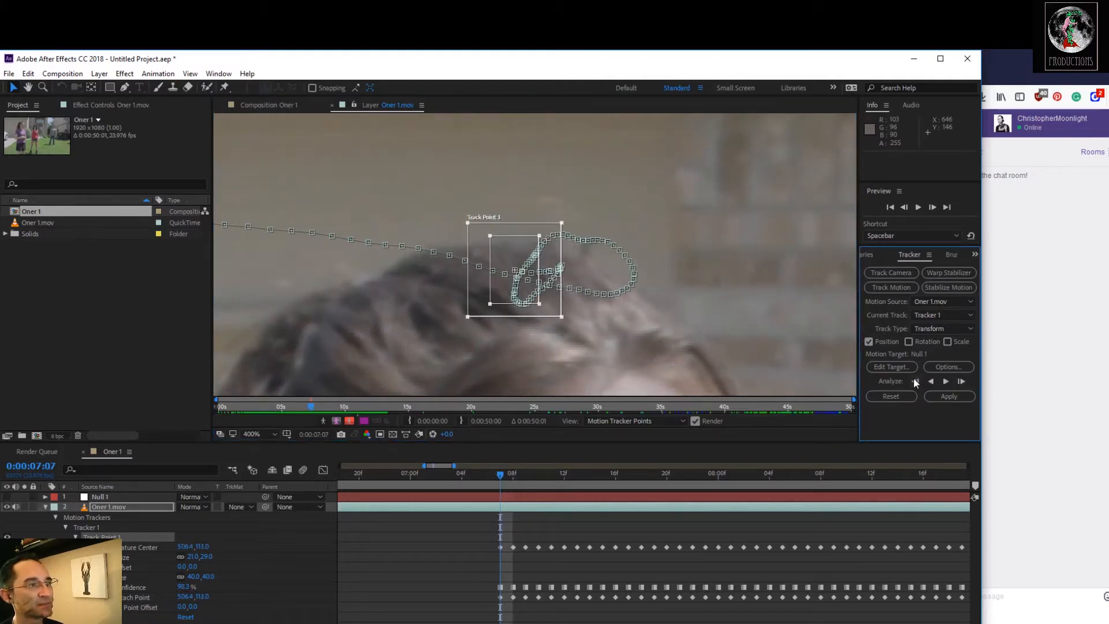
drag(512, 252, 524, 257)
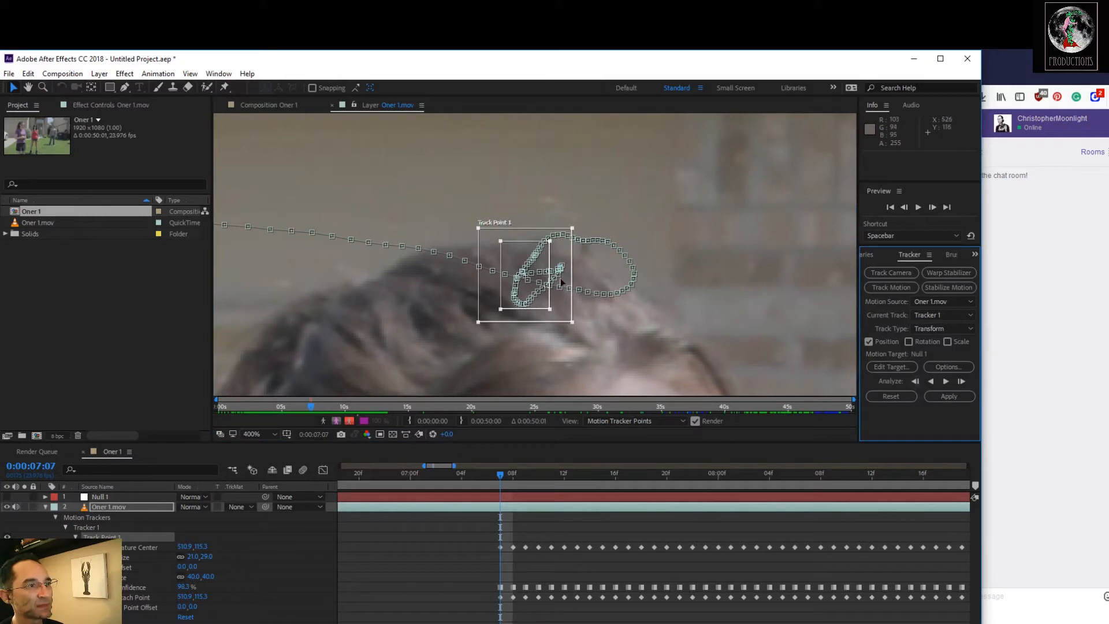
click(915, 382)
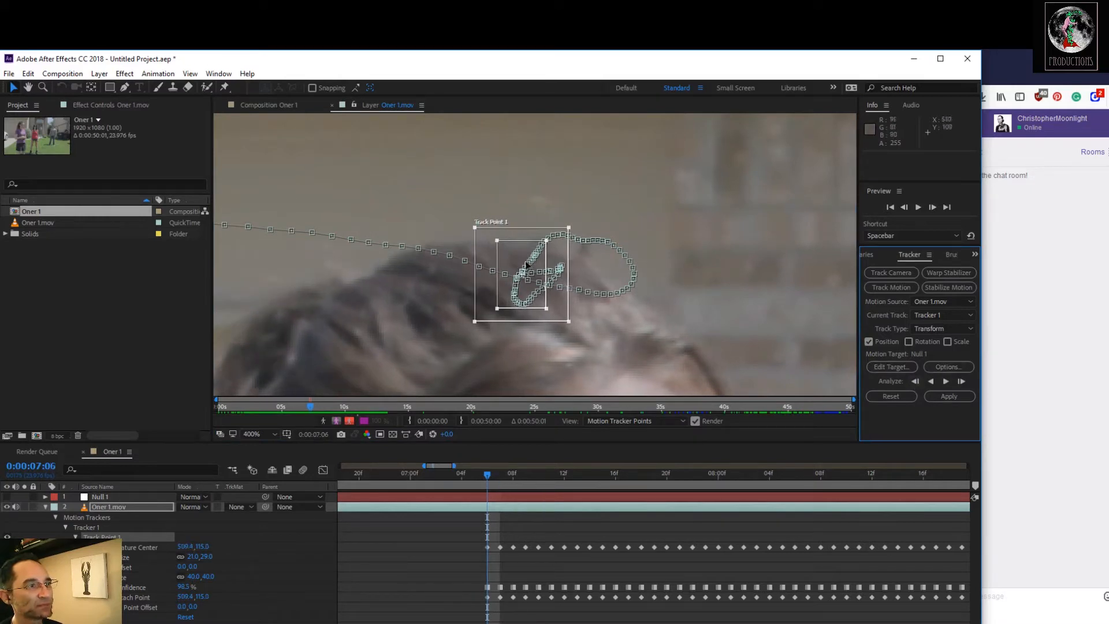
drag(536, 267, 552, 266)
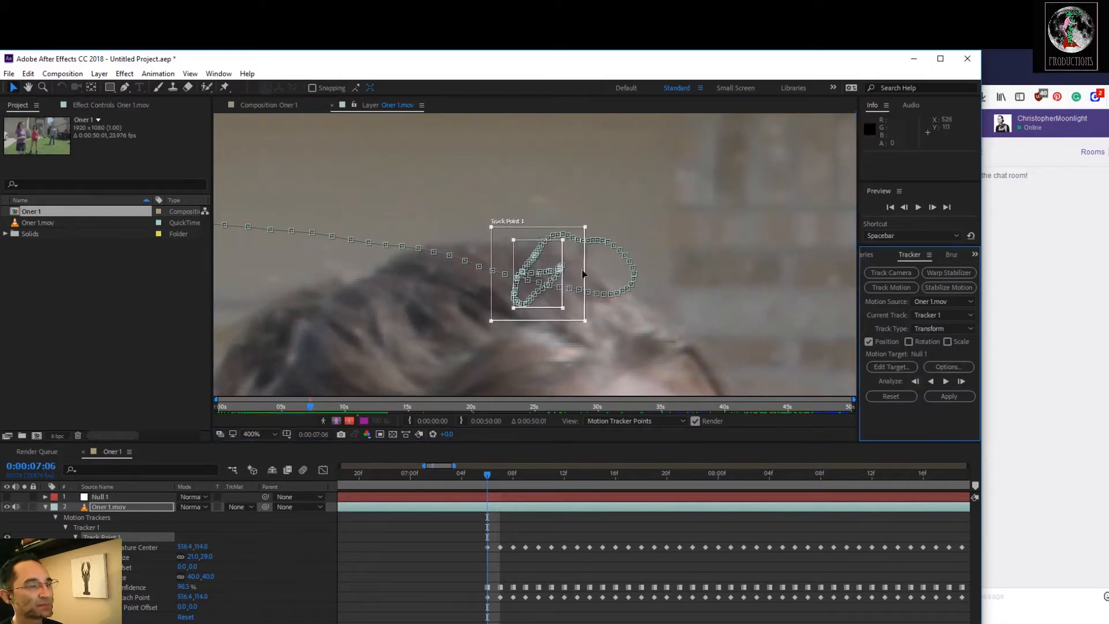
Analyze backward frame by frame to 0:00:07:02, realigning the track point at 0:00:07:03 and 0:00:07:02
click(915, 382)
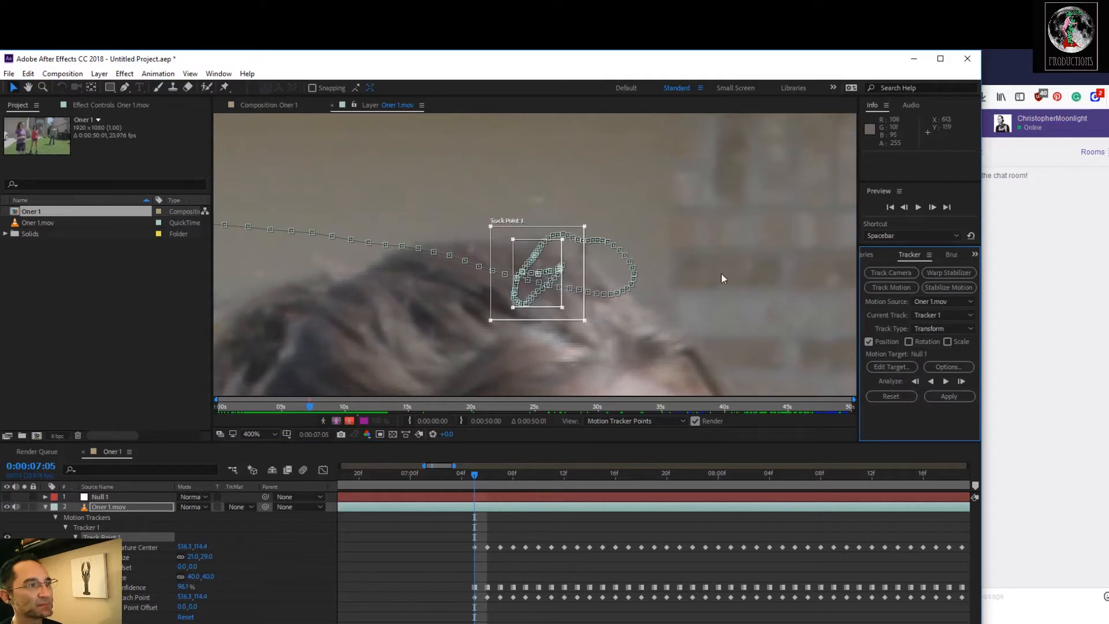
click(915, 382)
click(915, 382)
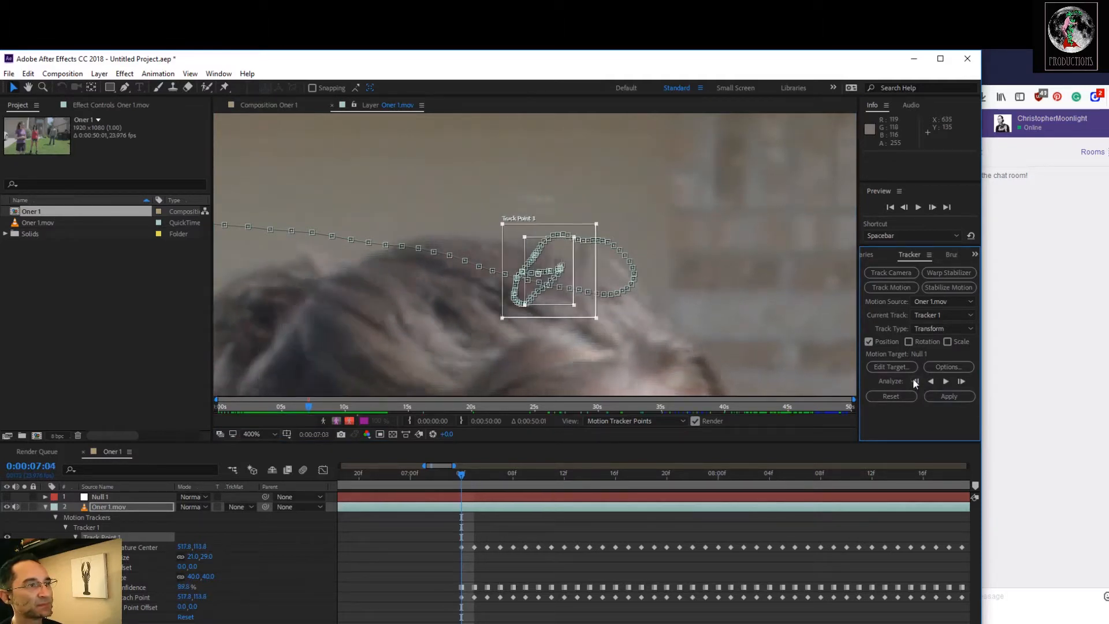
drag(552, 251, 552, 254)
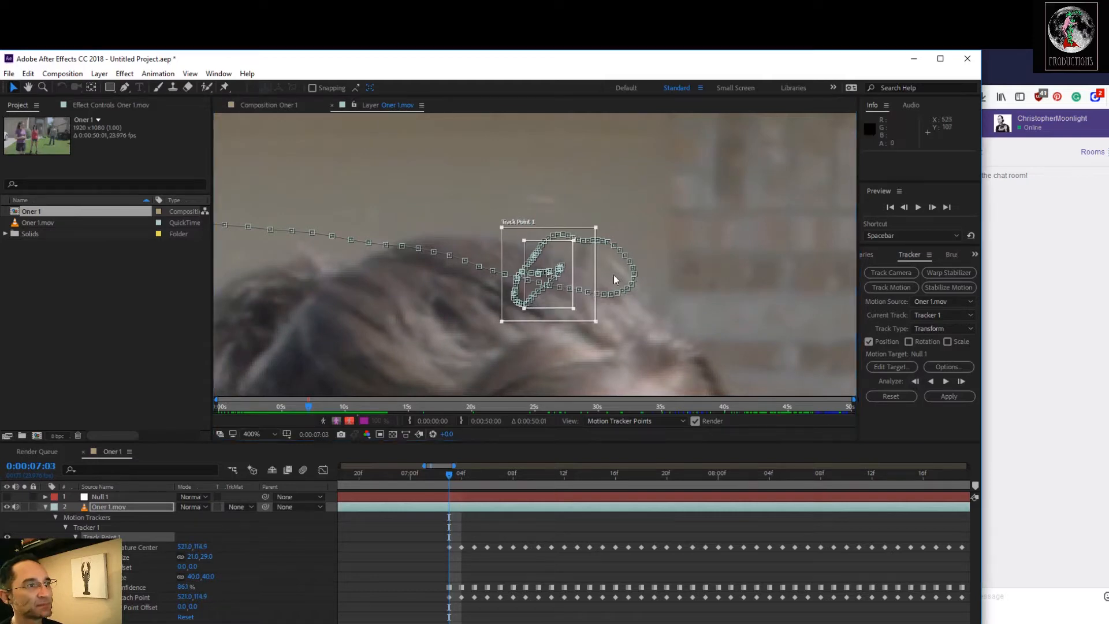
click(915, 382)
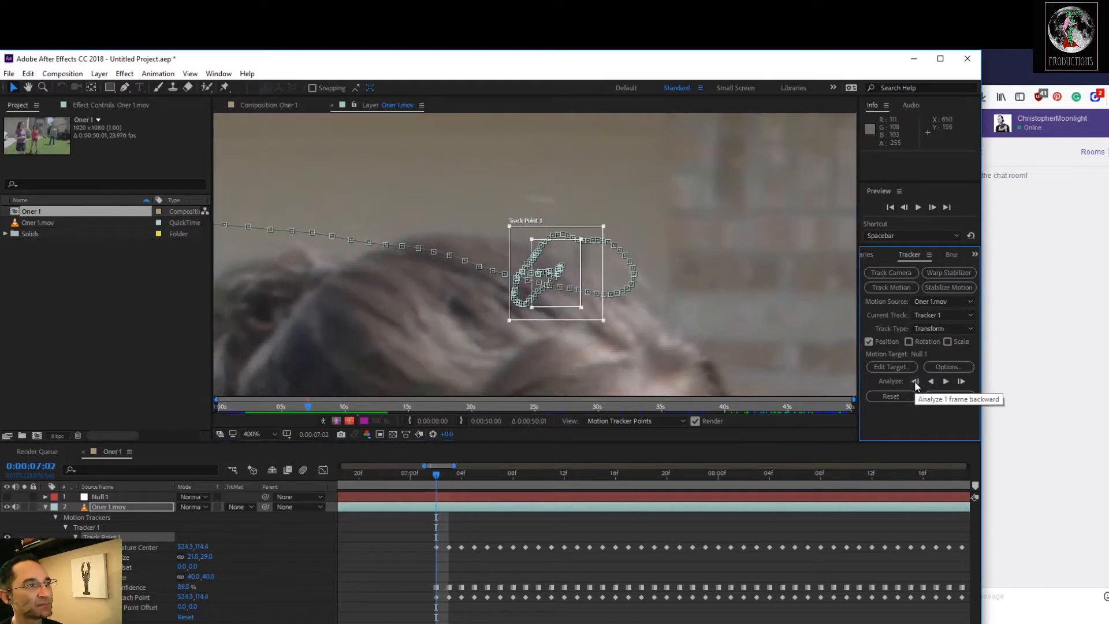
drag(564, 249, 565, 254)
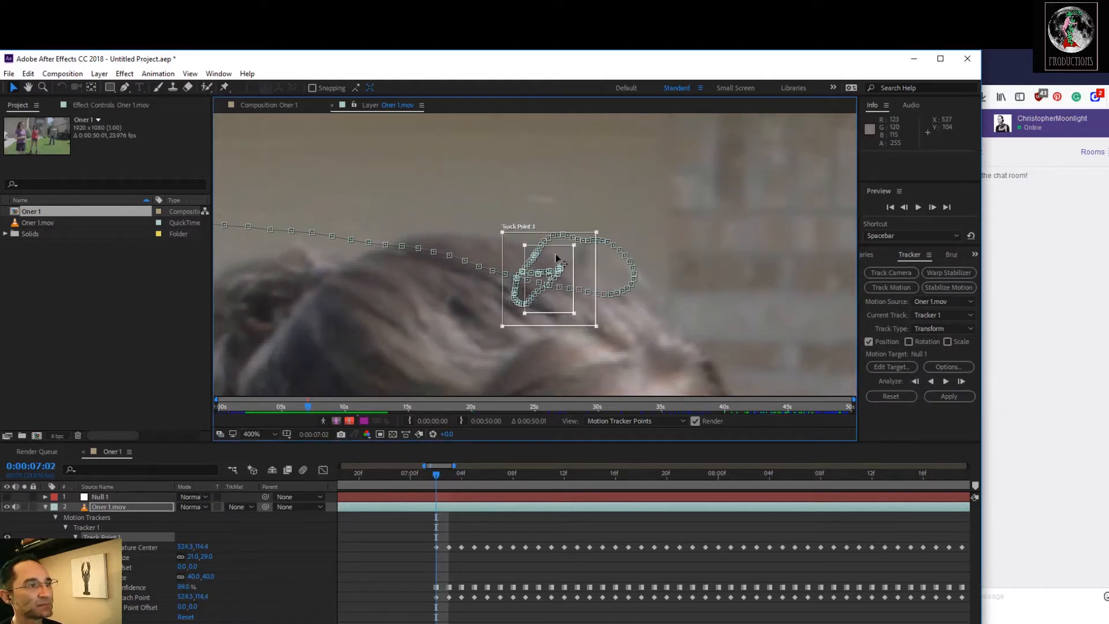
Analyze backward frame by frame to 0:00:07:00, realigning the track point at 0:00:07:01 and 0:00:07:00
click(915, 382)
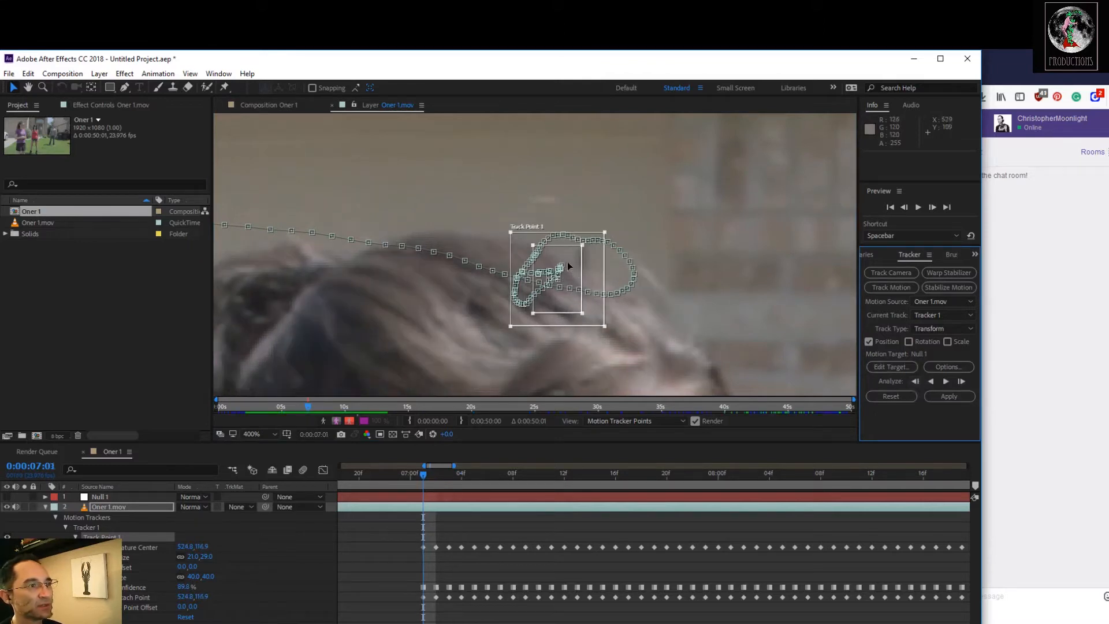
drag(569, 266, 566, 264)
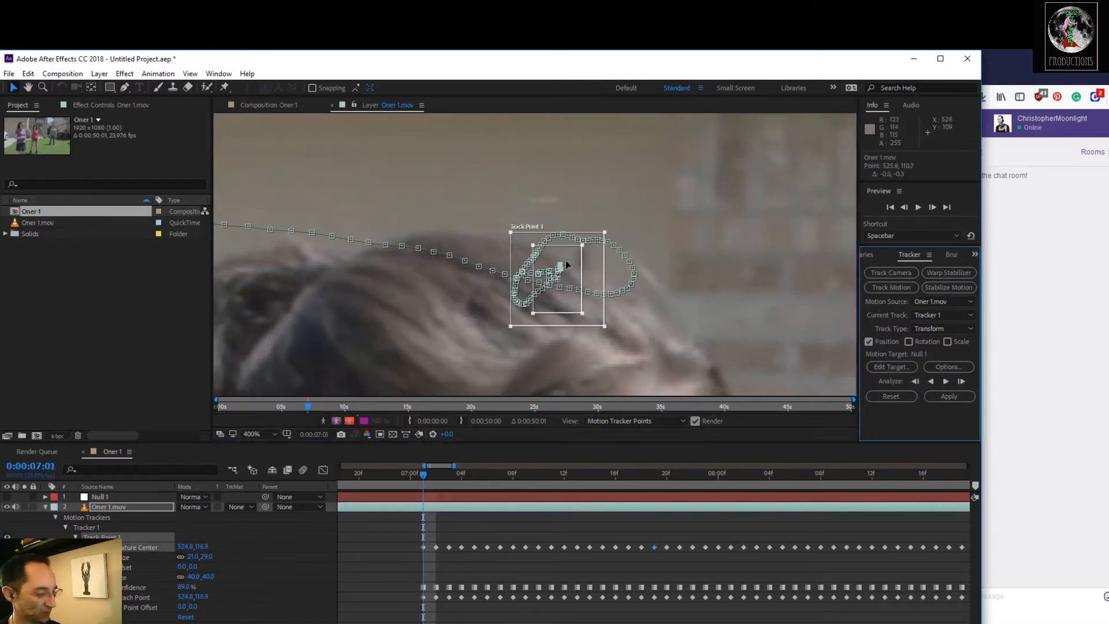
key(ctrl+z)
drag(574, 258, 572, 258)
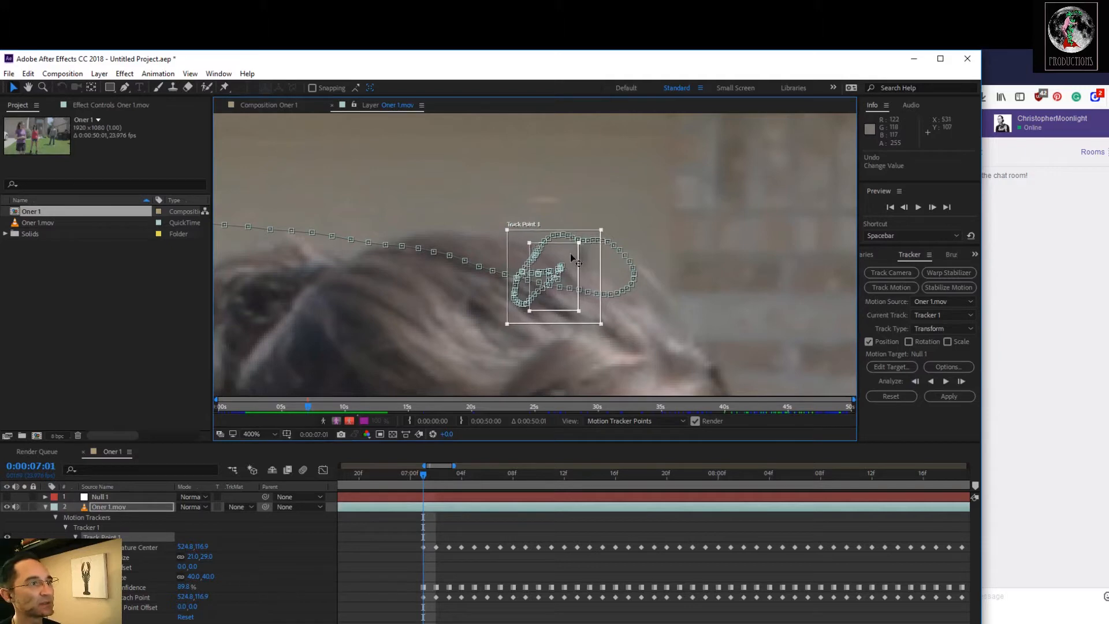
click(915, 382)
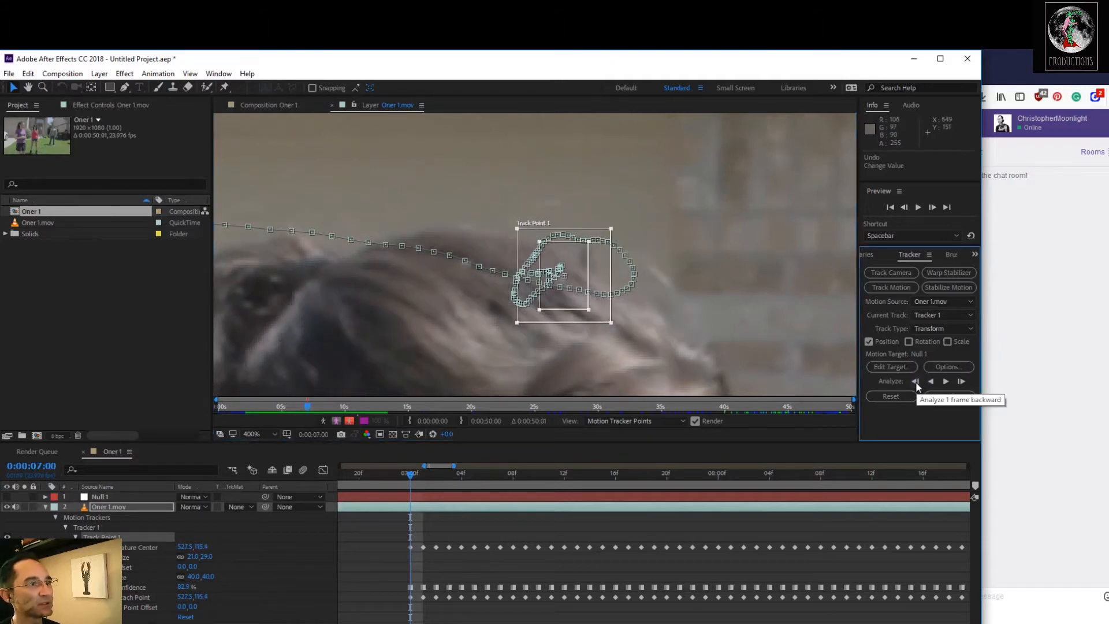
drag(559, 261, 555, 261)
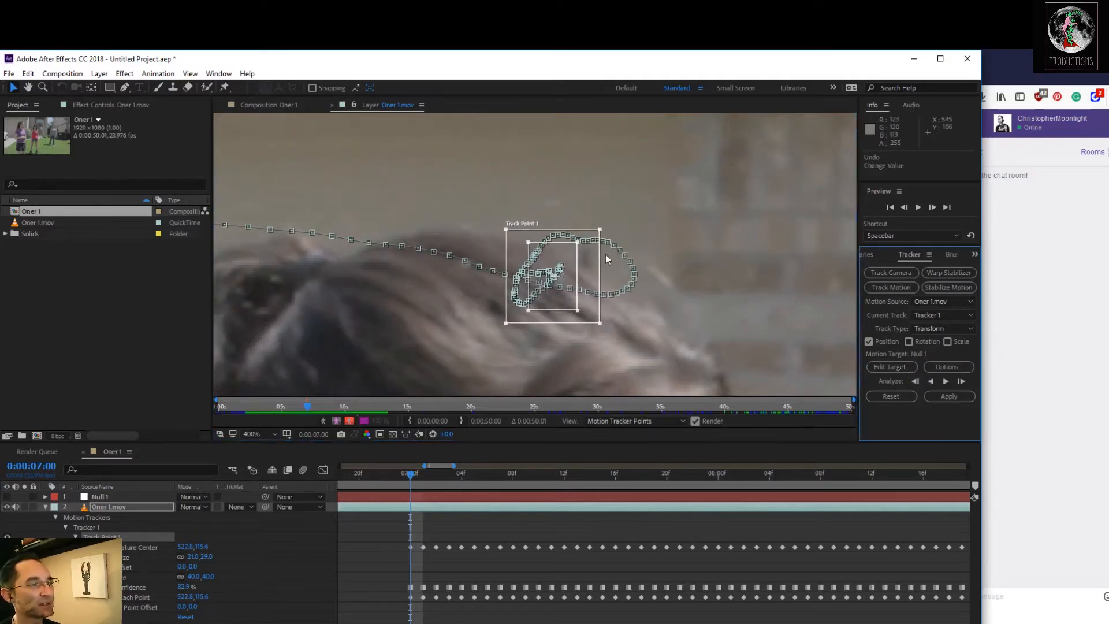
Analyze backward frame by frame to 0:00:06:21, realigning the track point at each frame from 0:00:06:23
click(916, 382)
drag(580, 263, 568, 268)
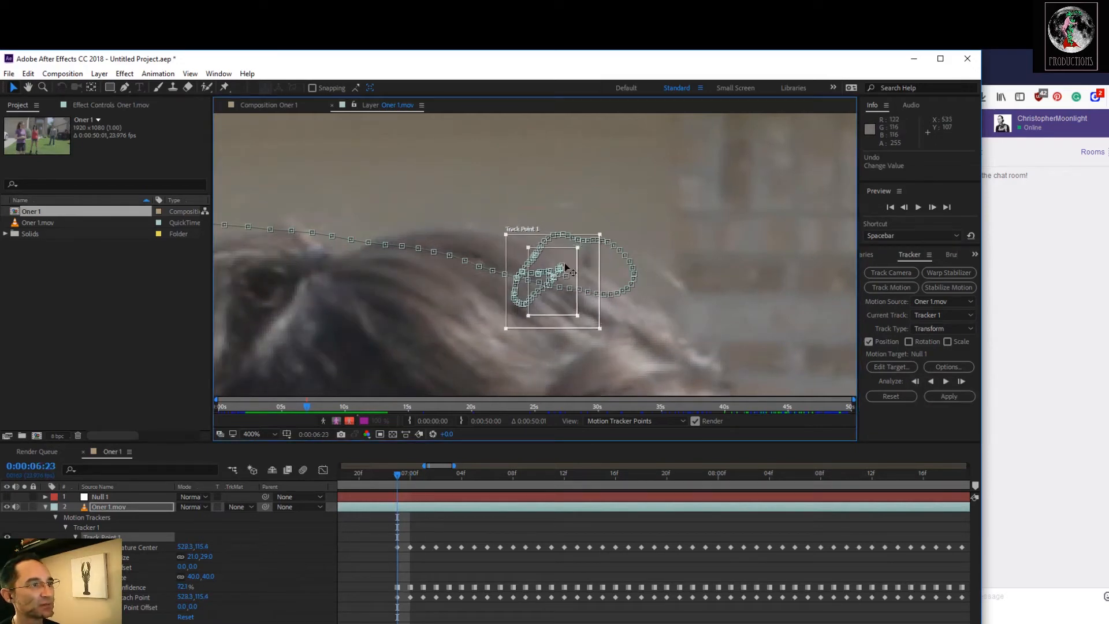
click(915, 382)
drag(577, 275, 569, 273)
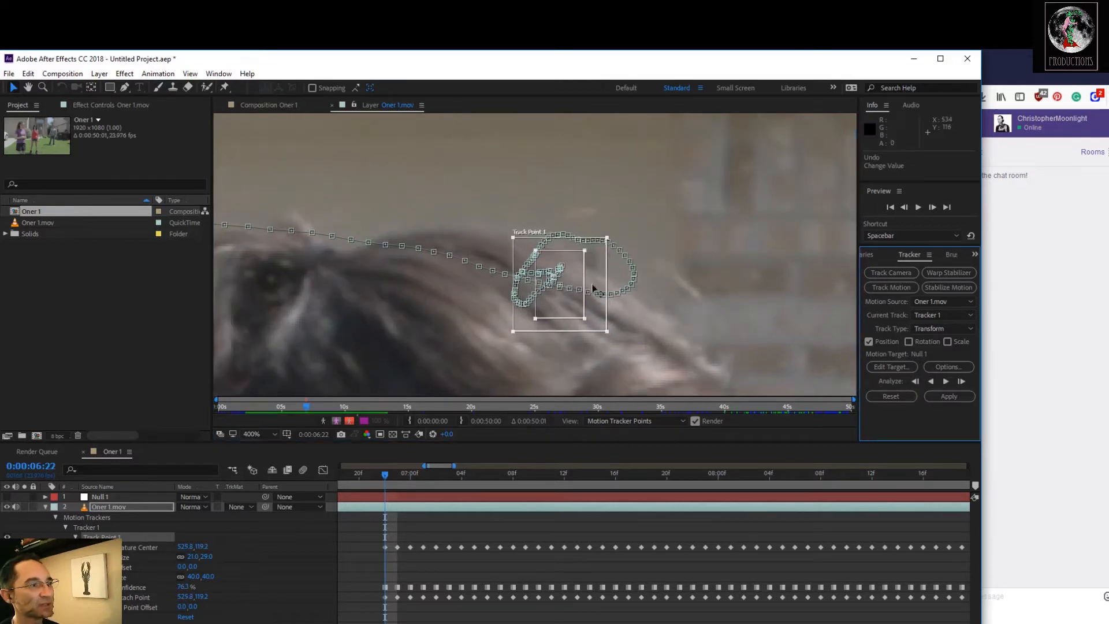
drag(382, 623, 355, 623)
click(915, 382)
drag(596, 279, 577, 276)
Analyze backward frame by frame to 0:00:06:18, realigning the track point at 0:00:06:19 and 0:00:06:18
click(915, 382)
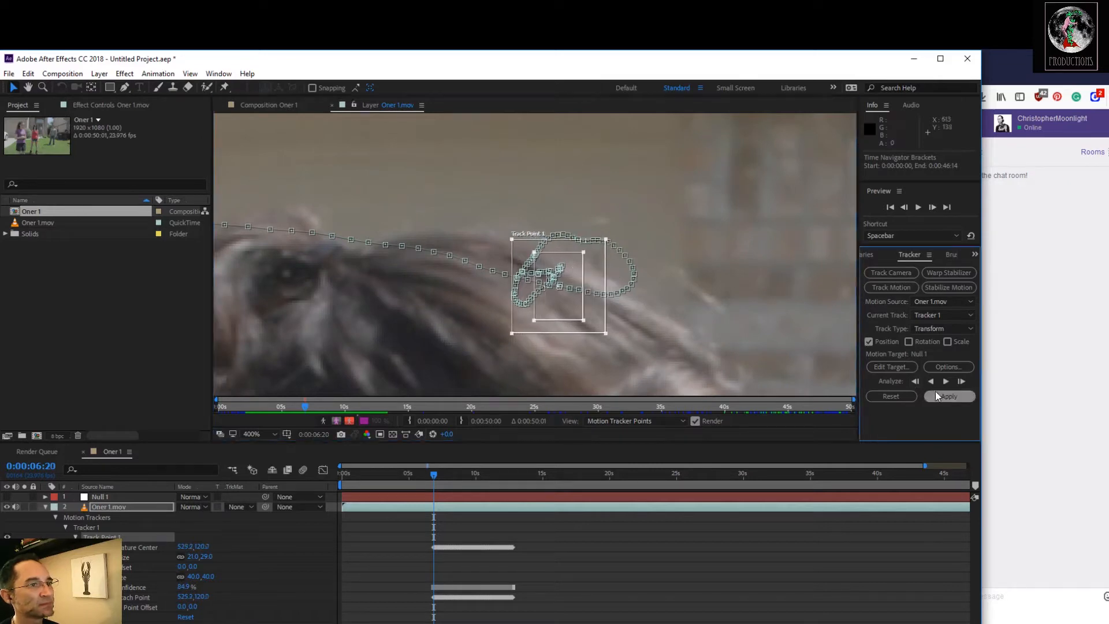
click(915, 382)
drag(577, 288, 566, 289)
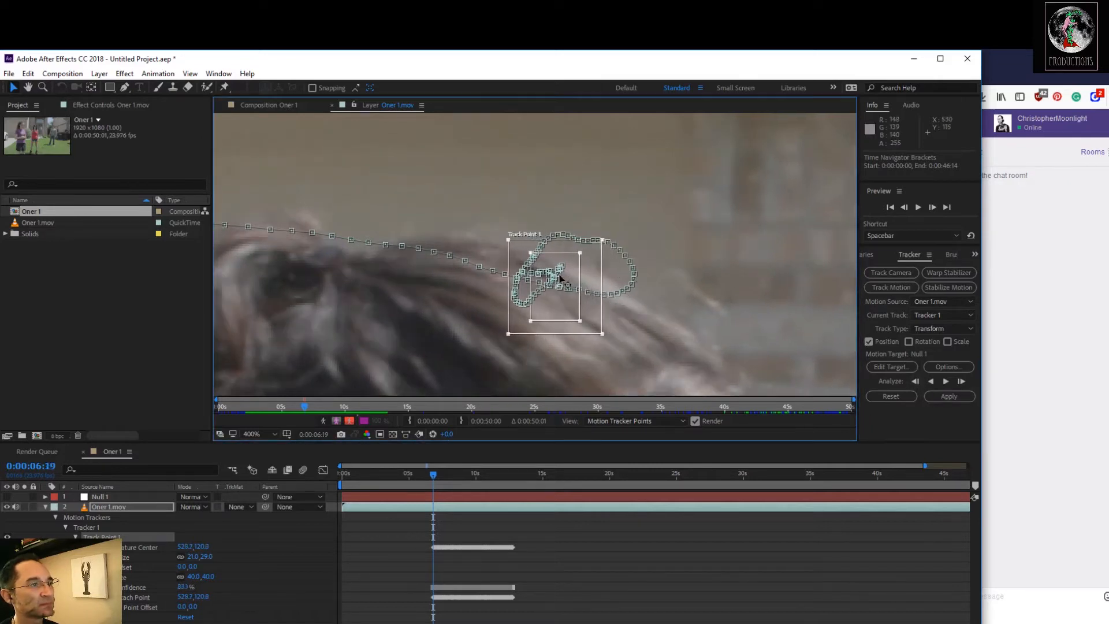
click(915, 382)
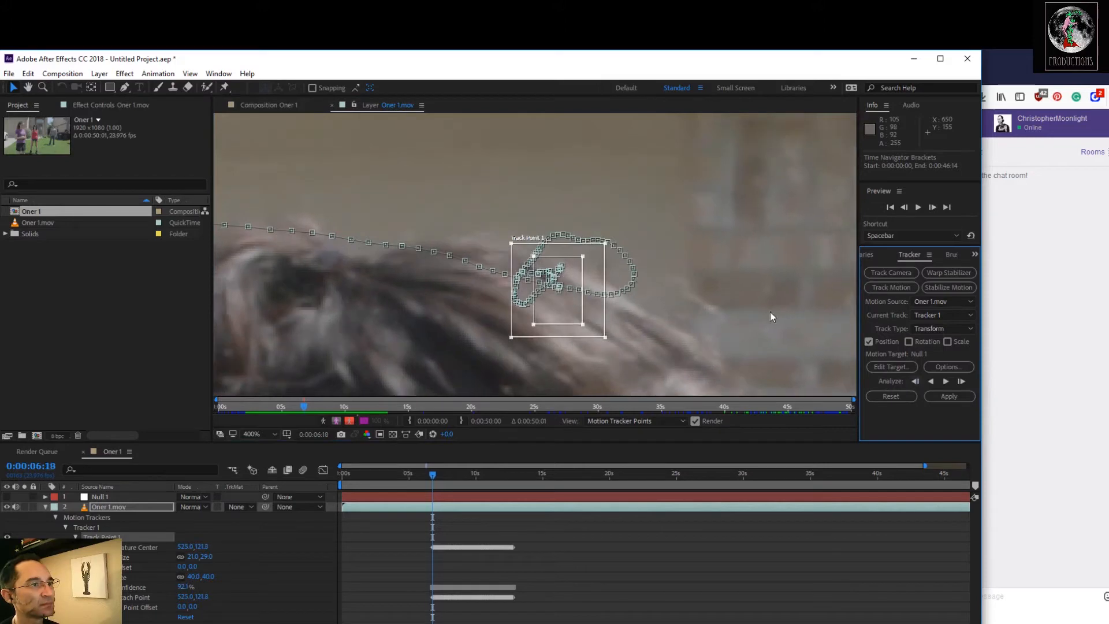
drag(572, 279, 574, 282)
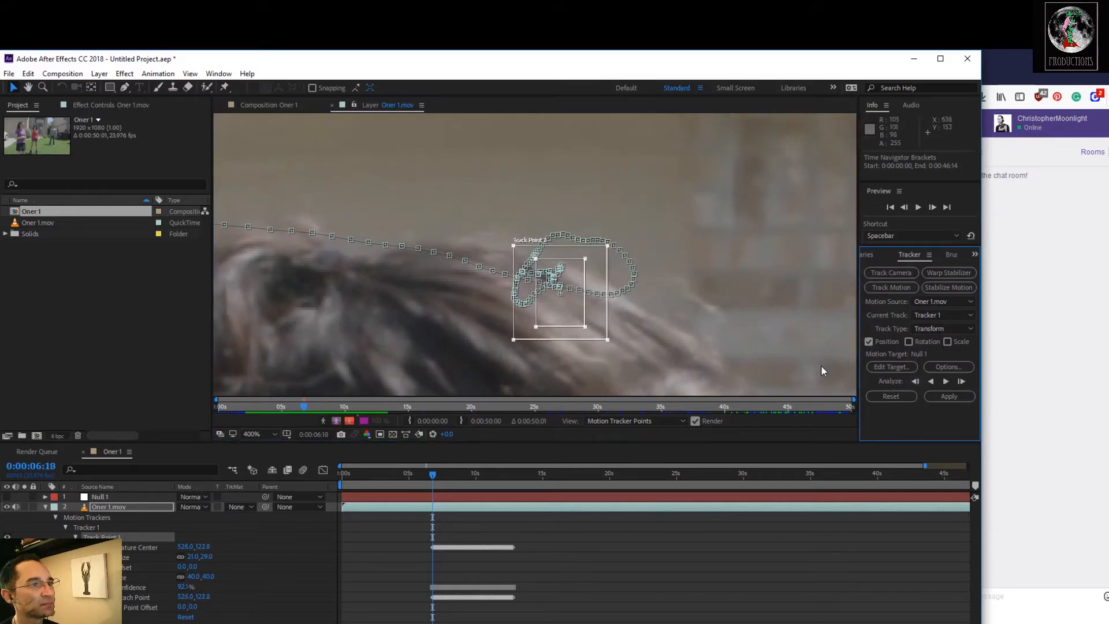
Analyze backward frame by frame to 0:00:06:11 and nudge the track point at that frame
click(916, 381)
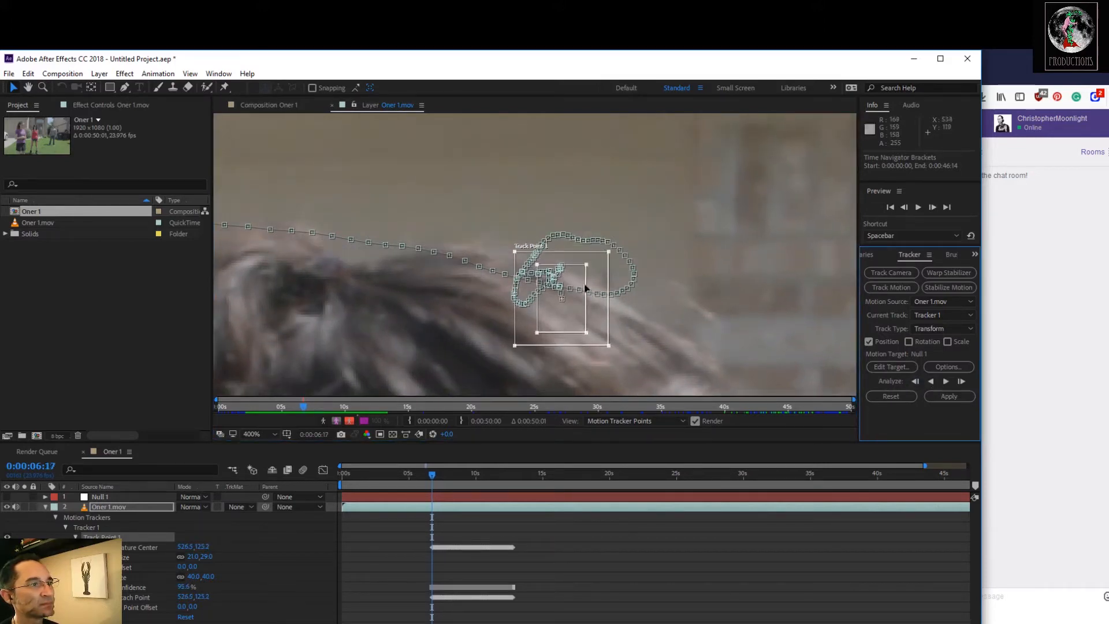
click(916, 381)
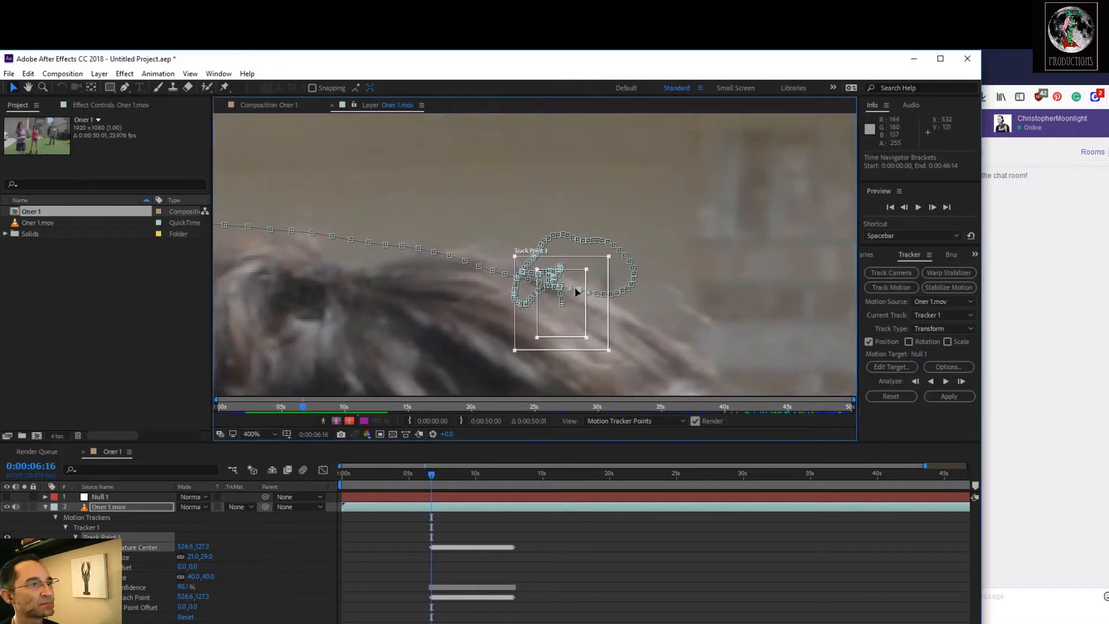
click(915, 382)
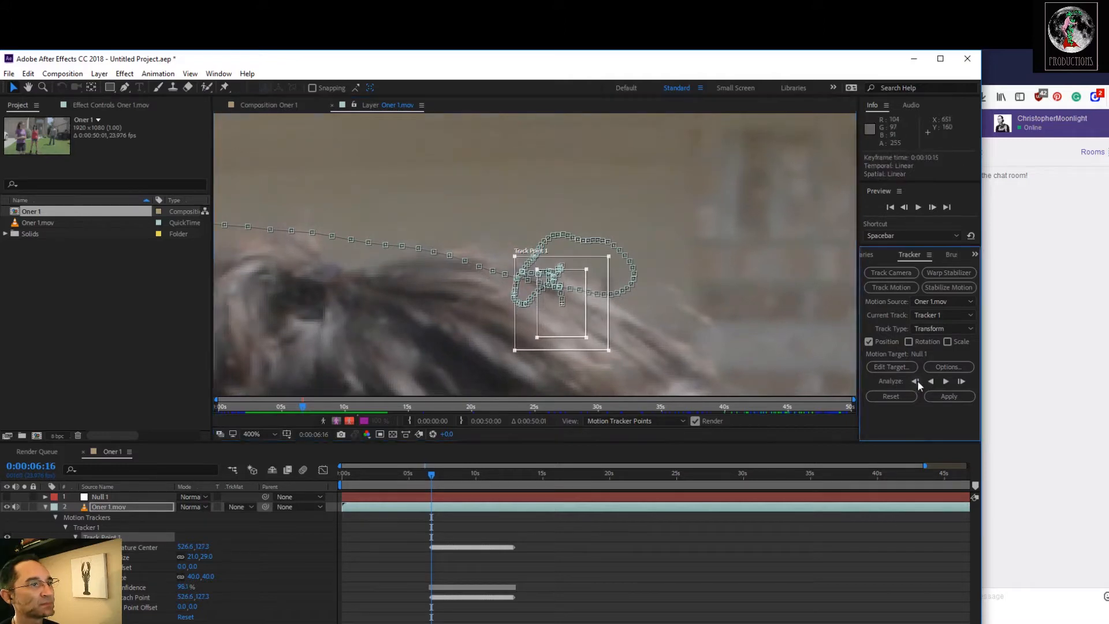
click(917, 381)
click(916, 381)
click(916, 380)
drag(527, 324, 537, 328)
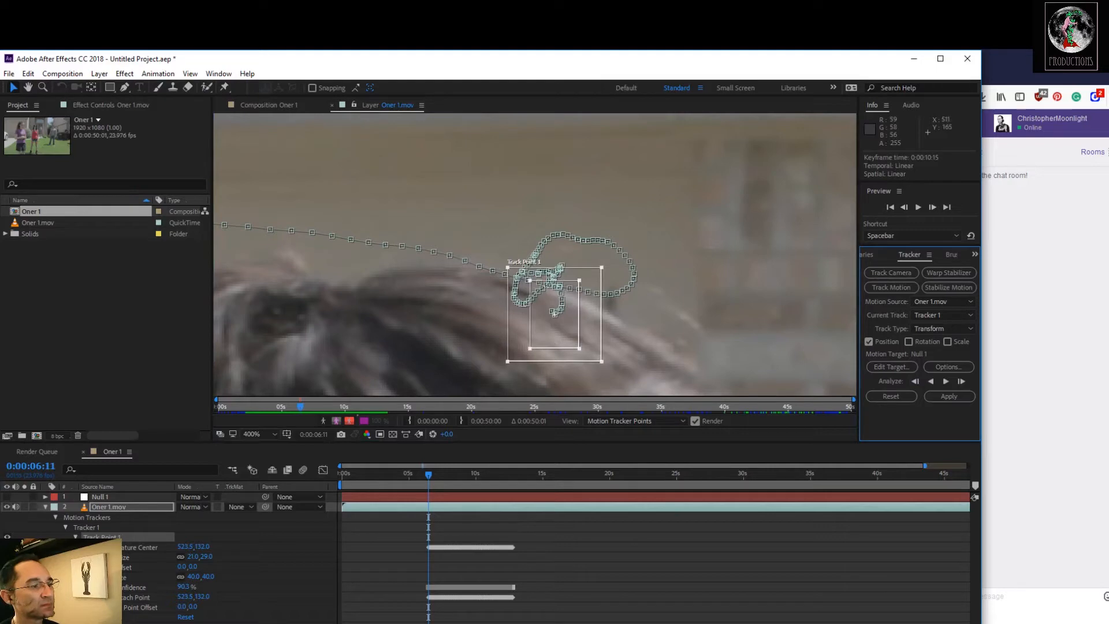
Go back to 0:00:06:15 and realign the track point at 0:00:06:15 and 0:00:06:14
drag(354, 623, 392, 623)
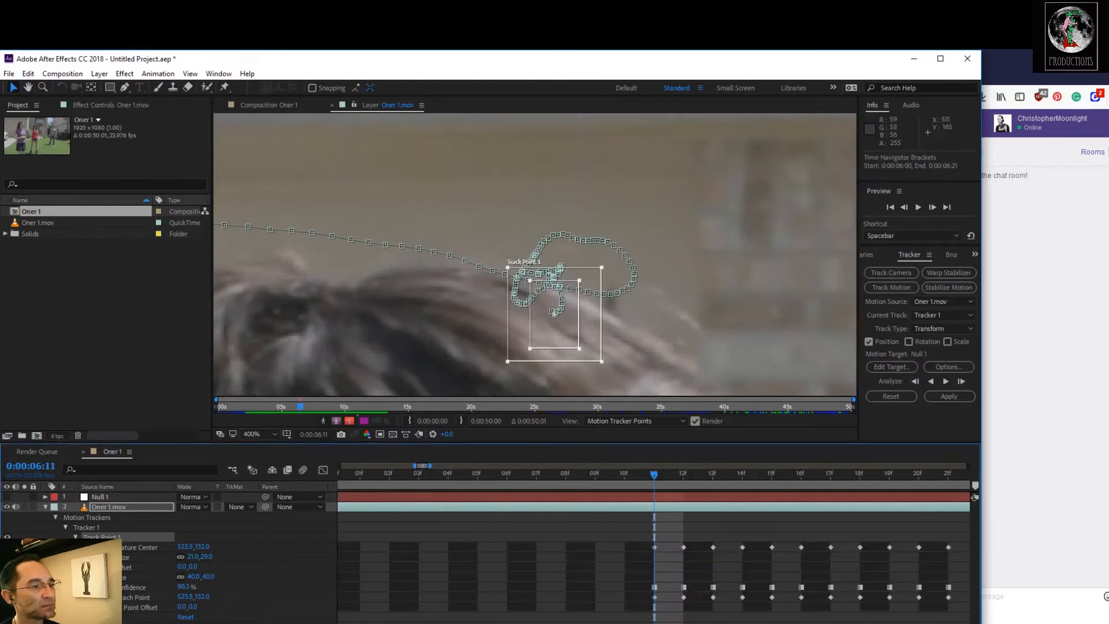
drag(670, 480, 796, 496)
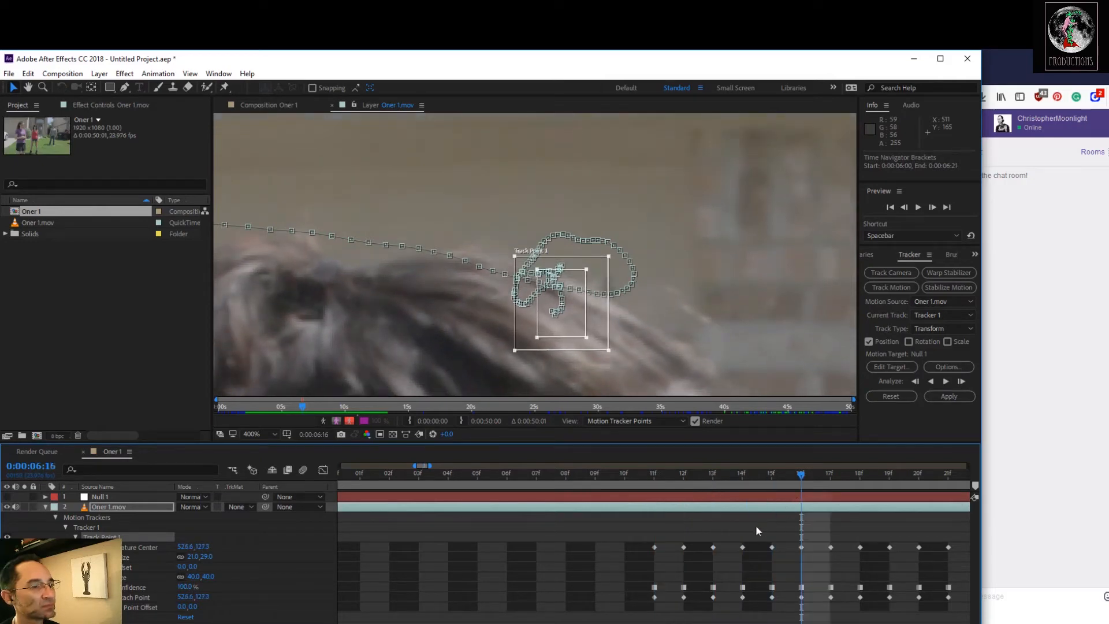
click(785, 472)
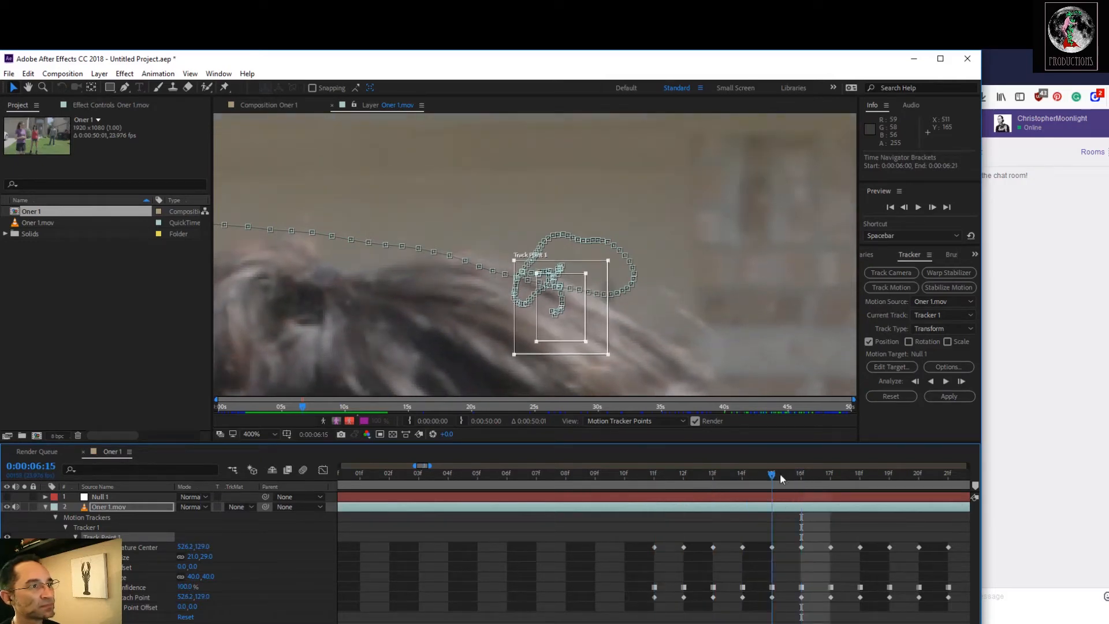
drag(567, 314, 578, 316)
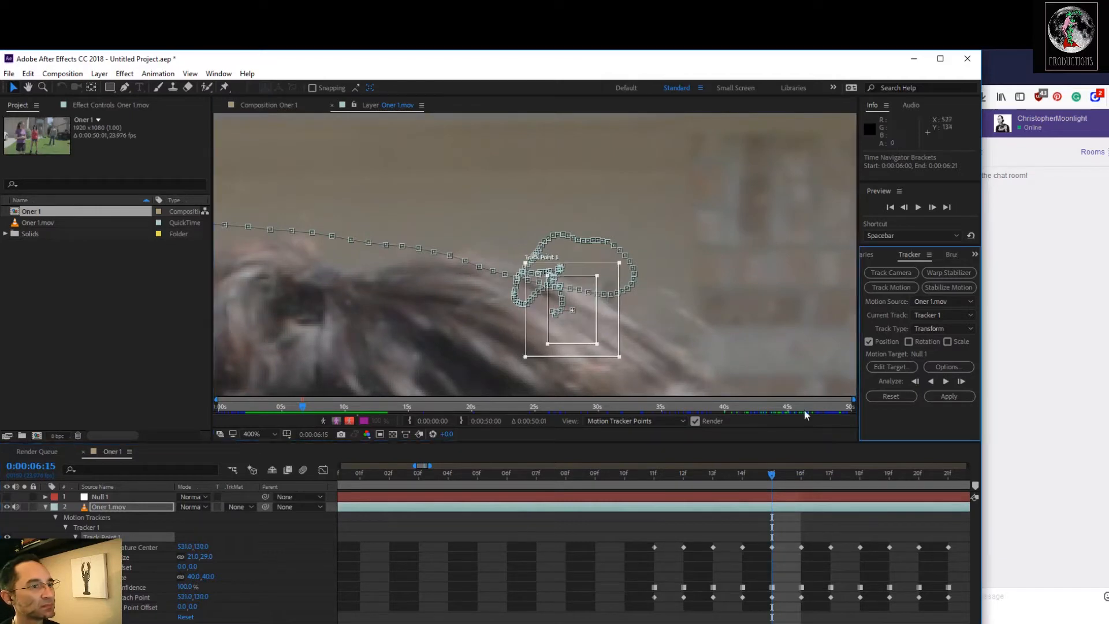
drag(771, 473, 752, 472)
drag(576, 331, 584, 335)
Realign the track point at 0:00:06:13, 0:00:06:12 and 0:00:06:11
drag(744, 474, 713, 474)
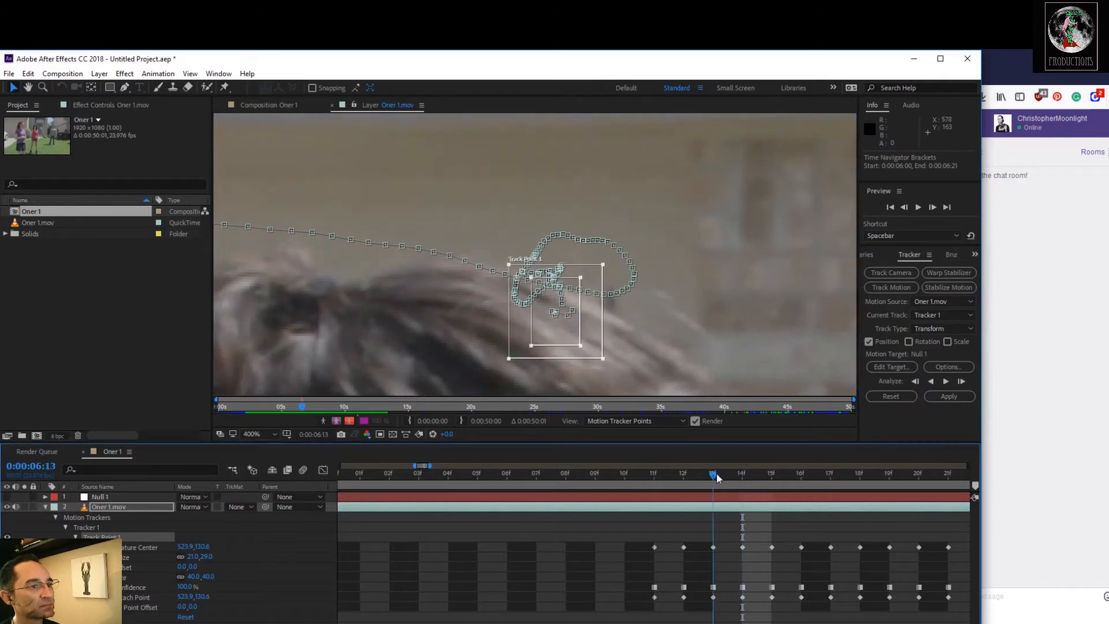
drag(562, 329, 574, 329)
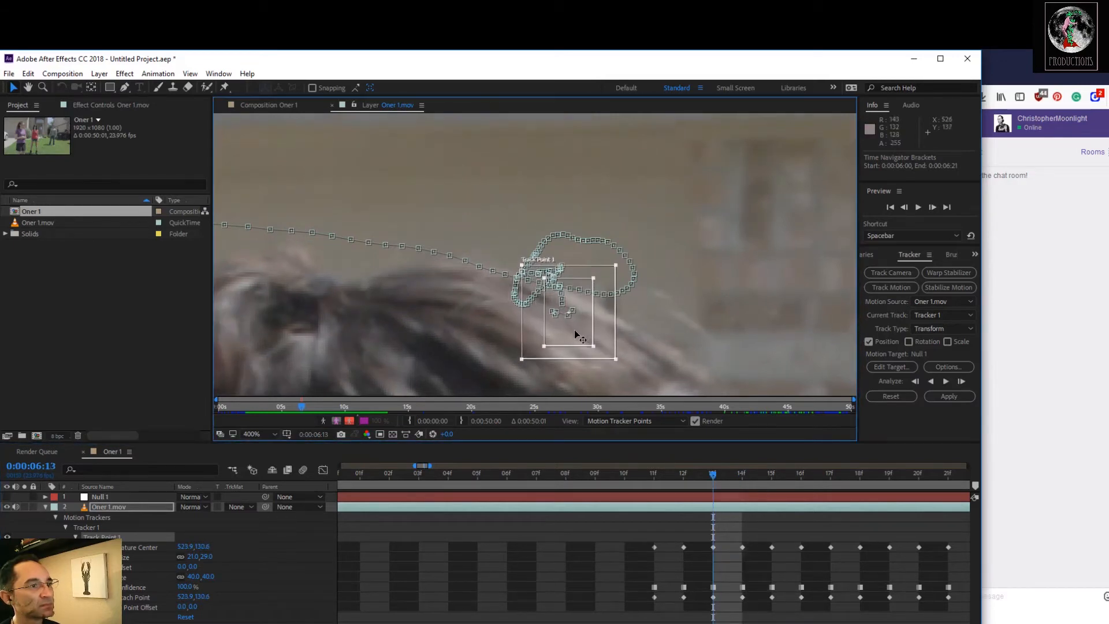
drag(714, 480, 683, 475)
drag(563, 337, 570, 335)
drag(687, 475, 654, 475)
drag(585, 365, 582, 345)
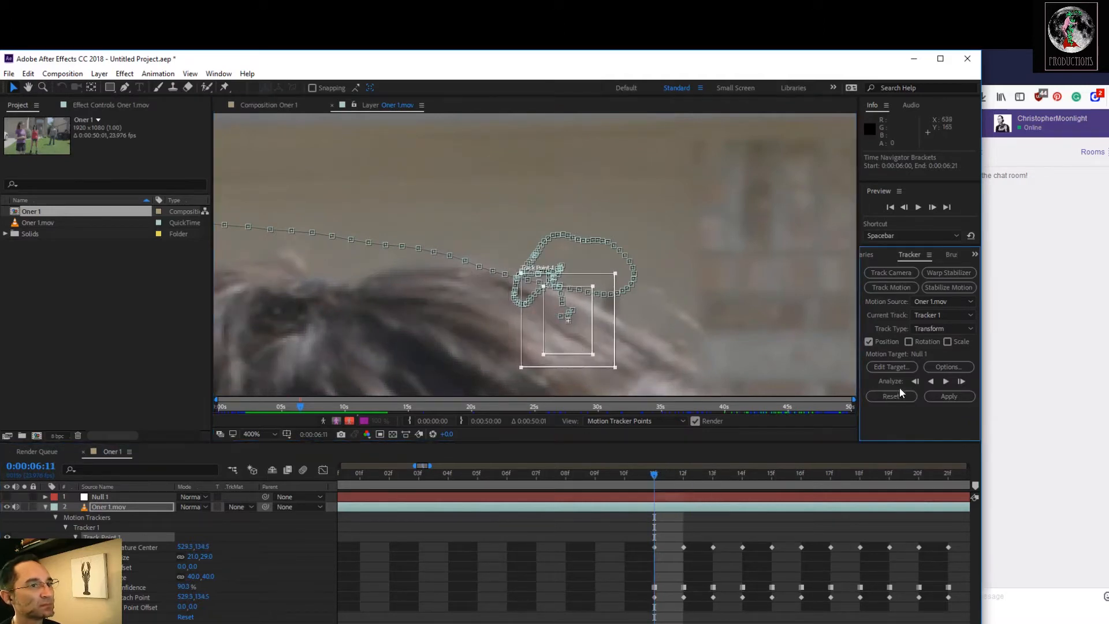
Analyze backward to 0:00:06:09, realigning the track point at 0:00:06:10 and 0:00:06:09
click(916, 382)
click(915, 382)
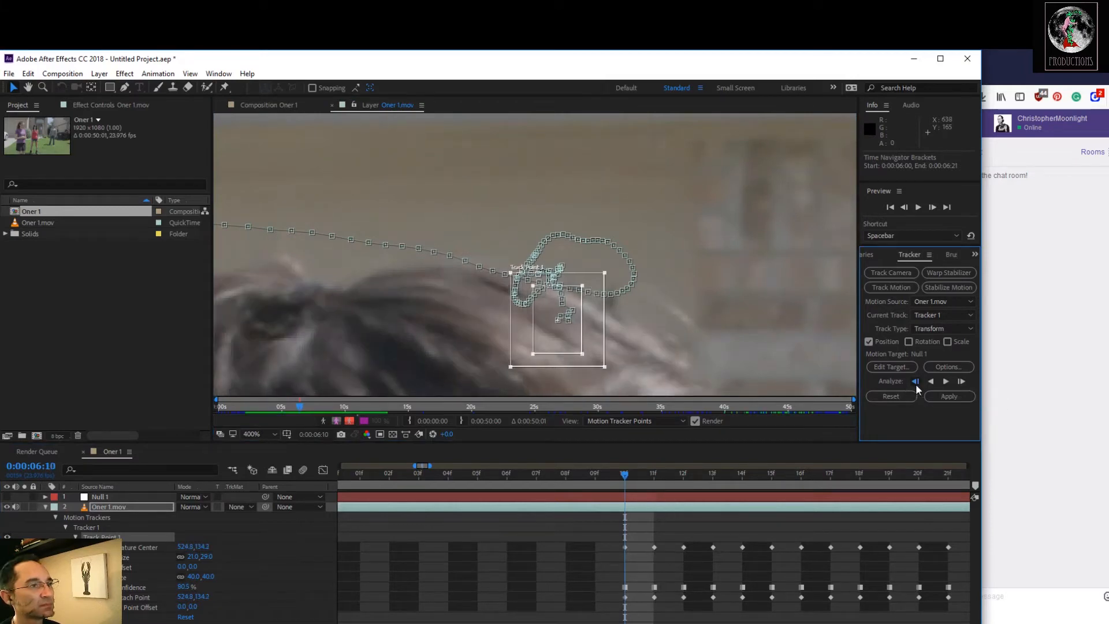
click(961, 382)
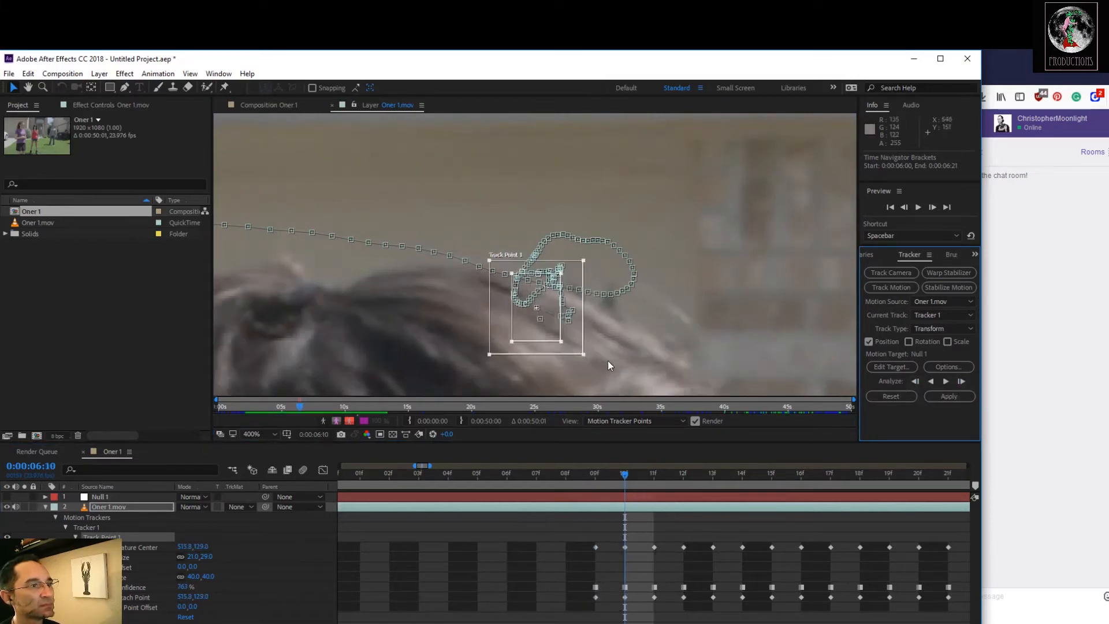
drag(553, 335, 584, 339)
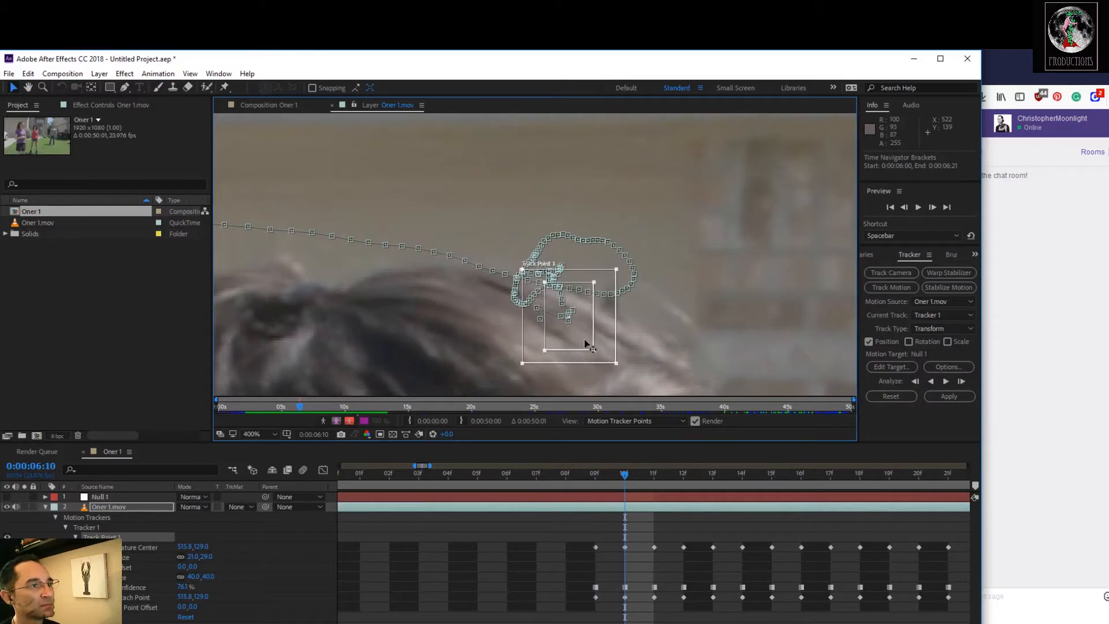
click(916, 382)
drag(560, 339, 582, 342)
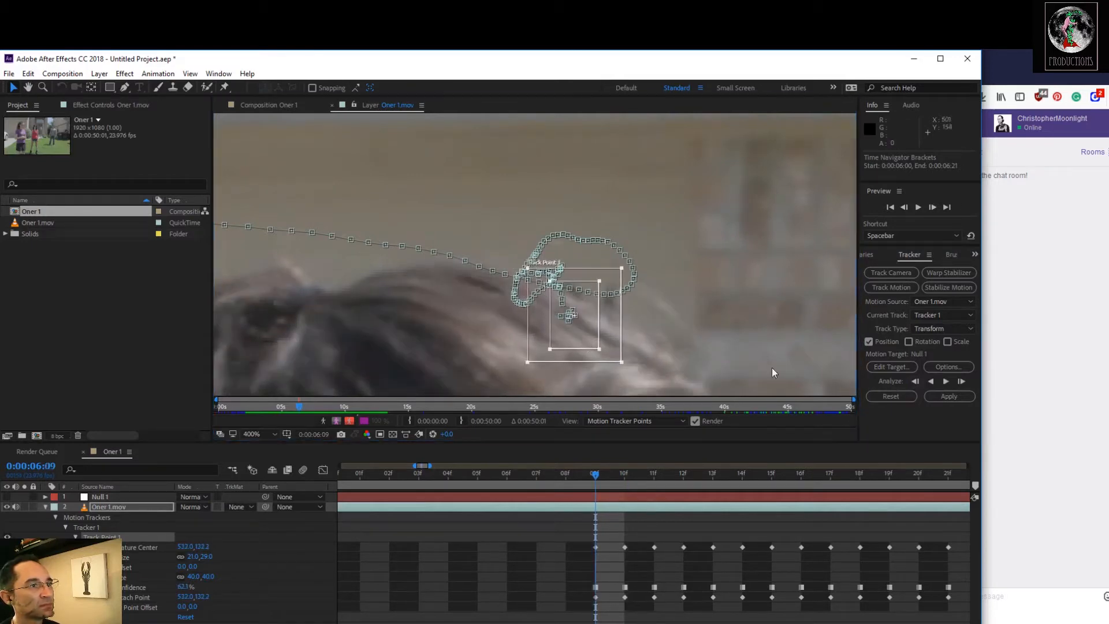
Analyze backward frame by frame to 0:00:06:06, realigning the track point at 0:00:06:07 and 0:00:06:06
click(915, 382)
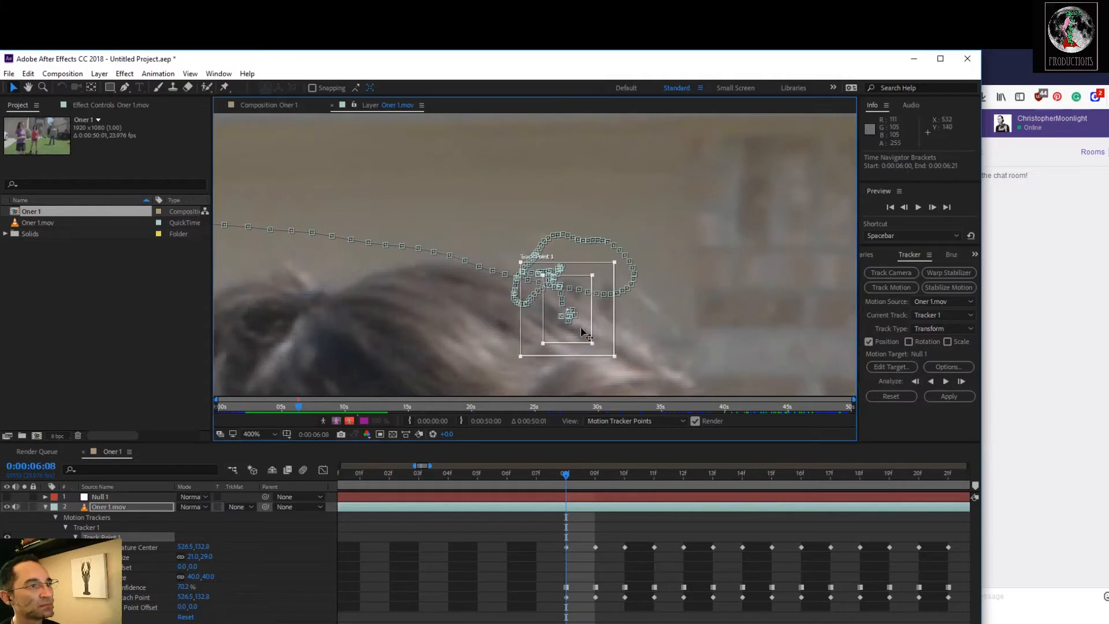
click(915, 382)
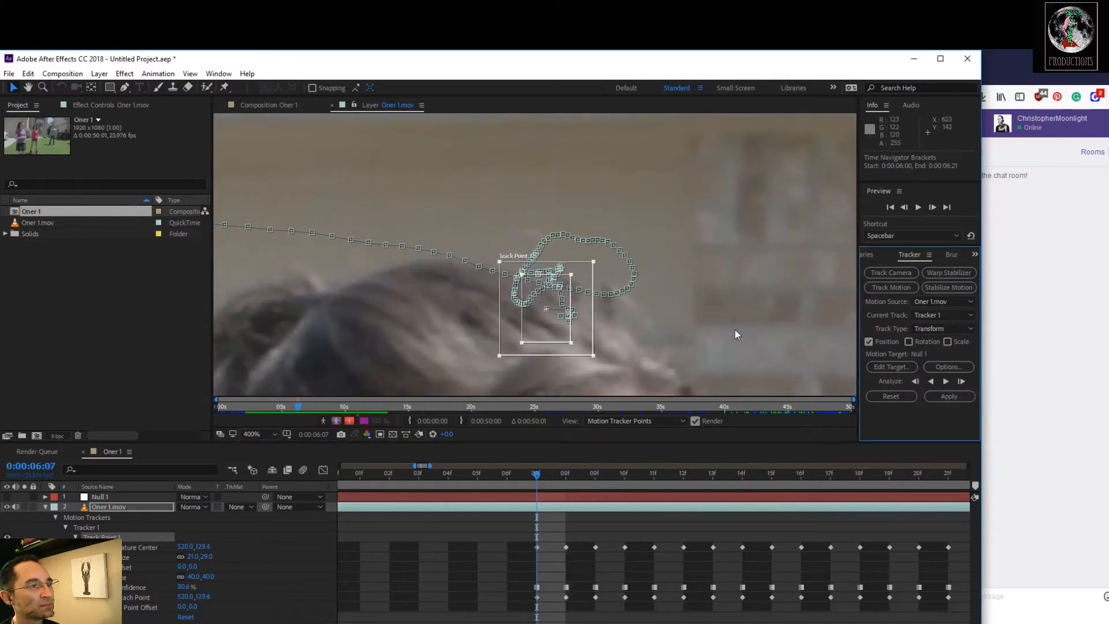
drag(547, 331, 565, 334)
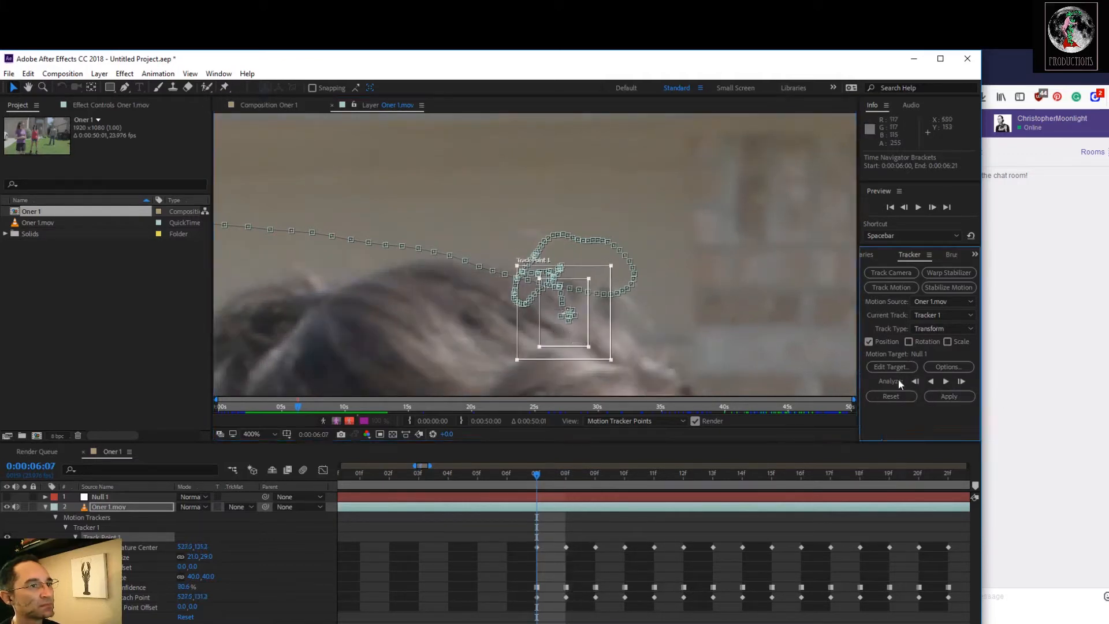
click(915, 381)
drag(547, 337, 565, 330)
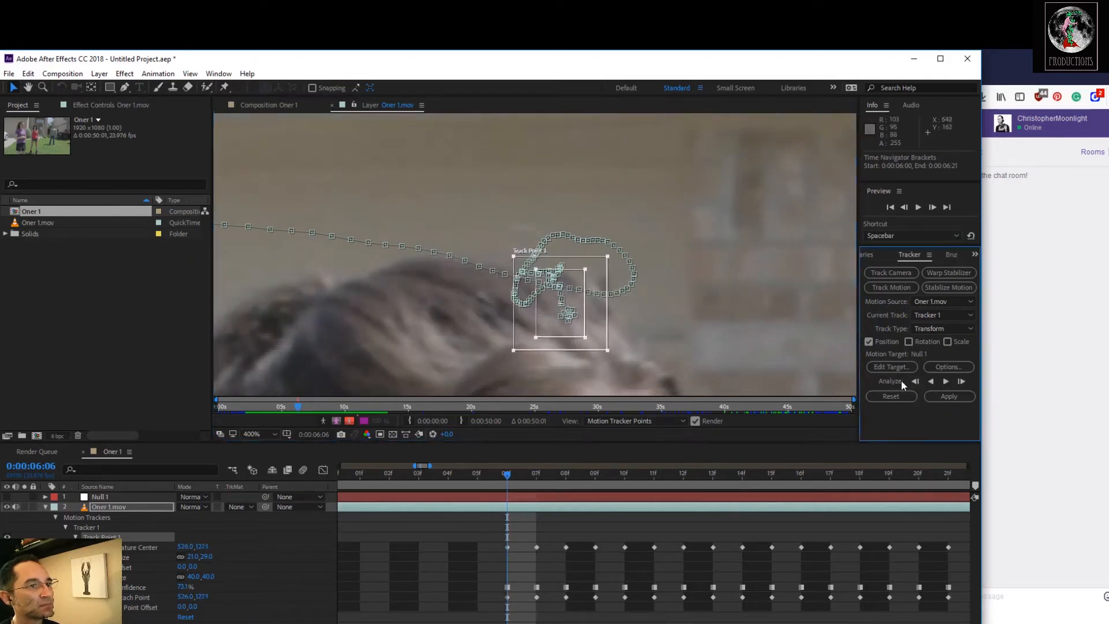
Analyze two more frames backward and realign the track point at 0:00:06:05 and 0:00:06:04
click(916, 382)
drag(535, 315, 548, 316)
drag(409, 623, 370, 623)
click(915, 381)
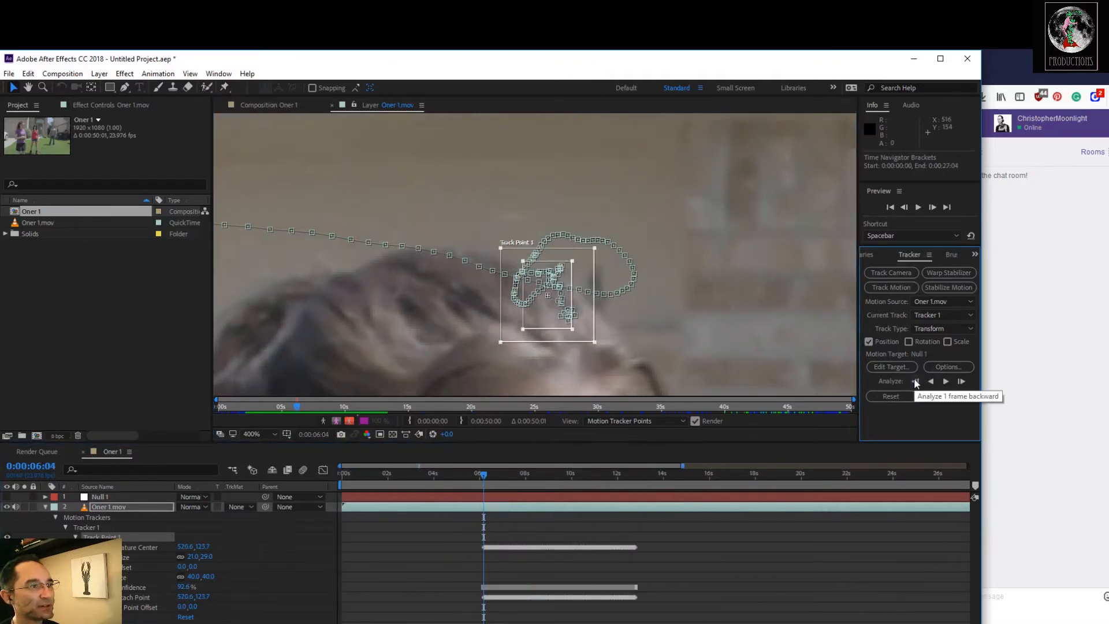
drag(530, 315, 538, 314)
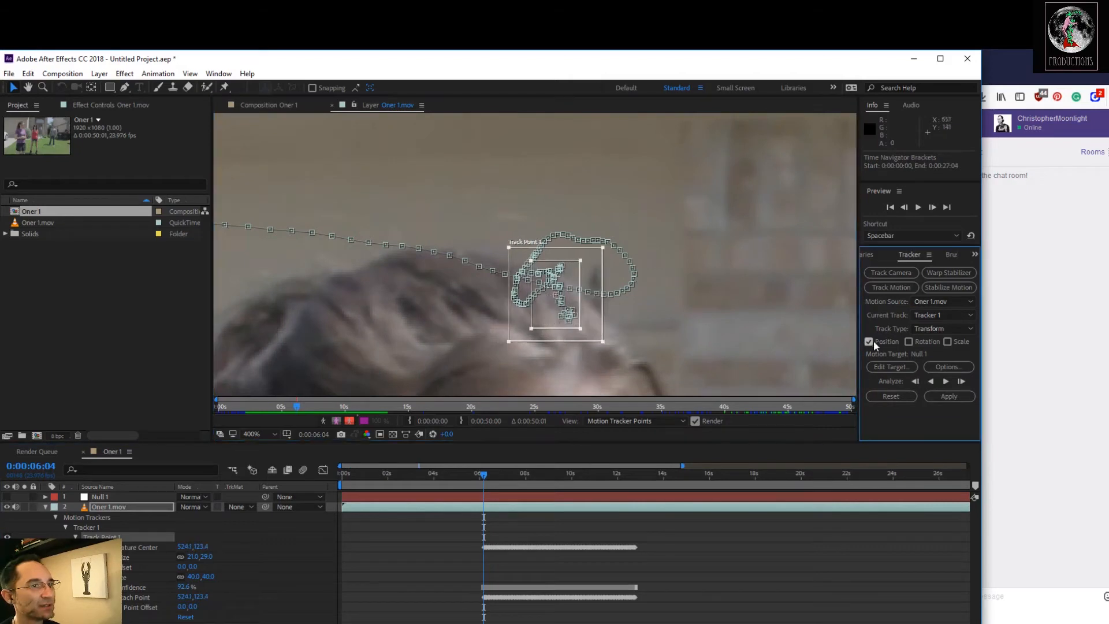
Analyze backward frame by frame to 0:00:05:18 and nudge the track point at that frame
click(916, 381)
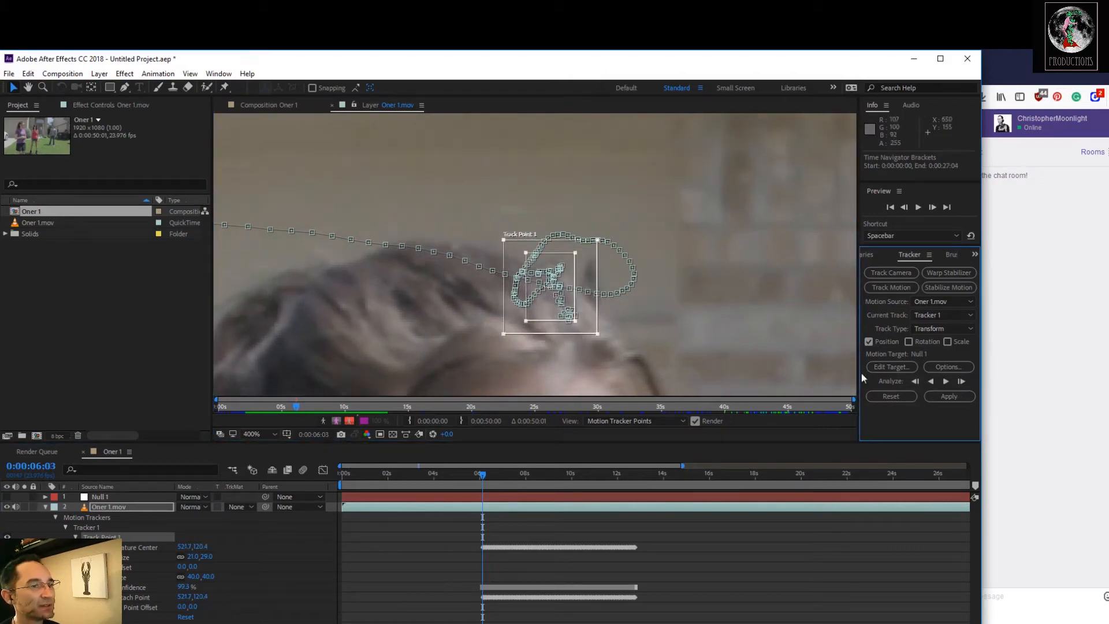
click(916, 381)
click(916, 381)
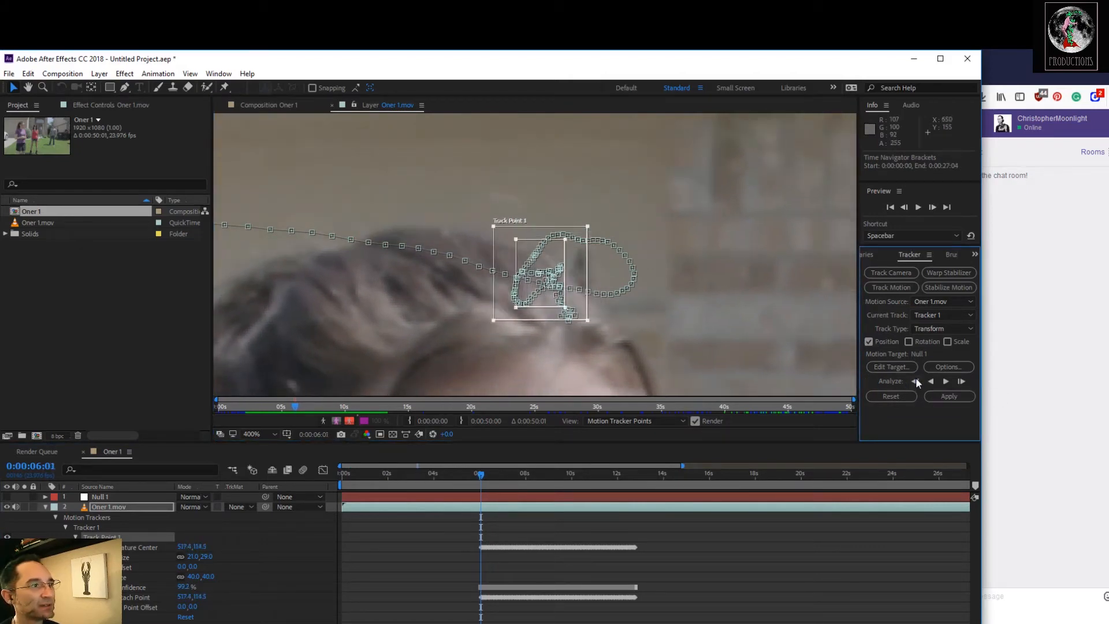
click(917, 381)
click(916, 380)
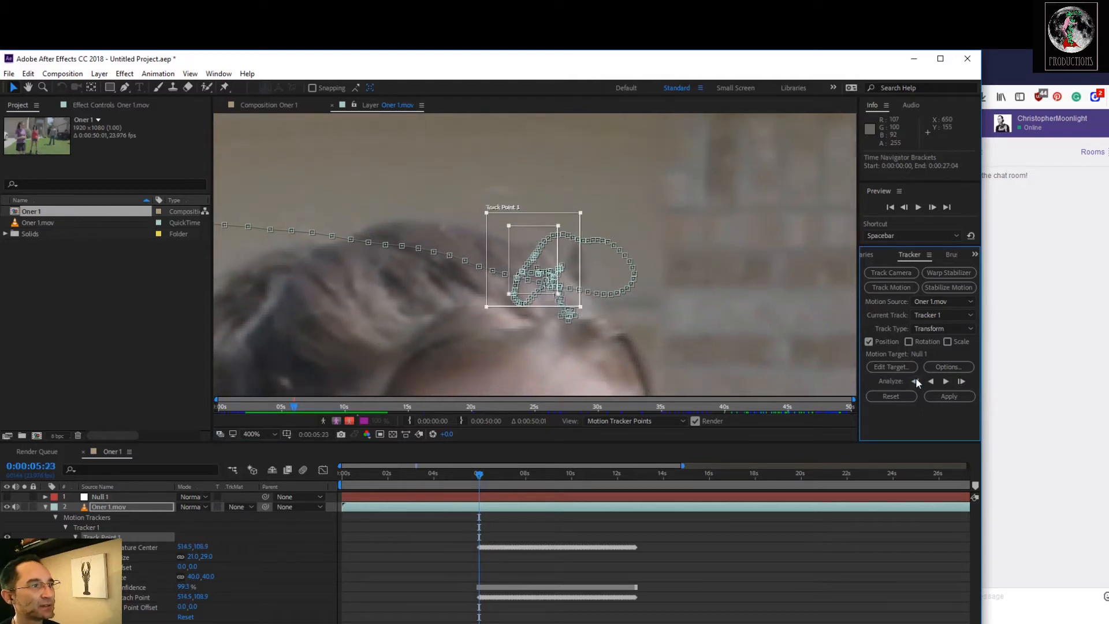
click(916, 380)
click(916, 380)
click(916, 381)
click(916, 380)
click(916, 381)
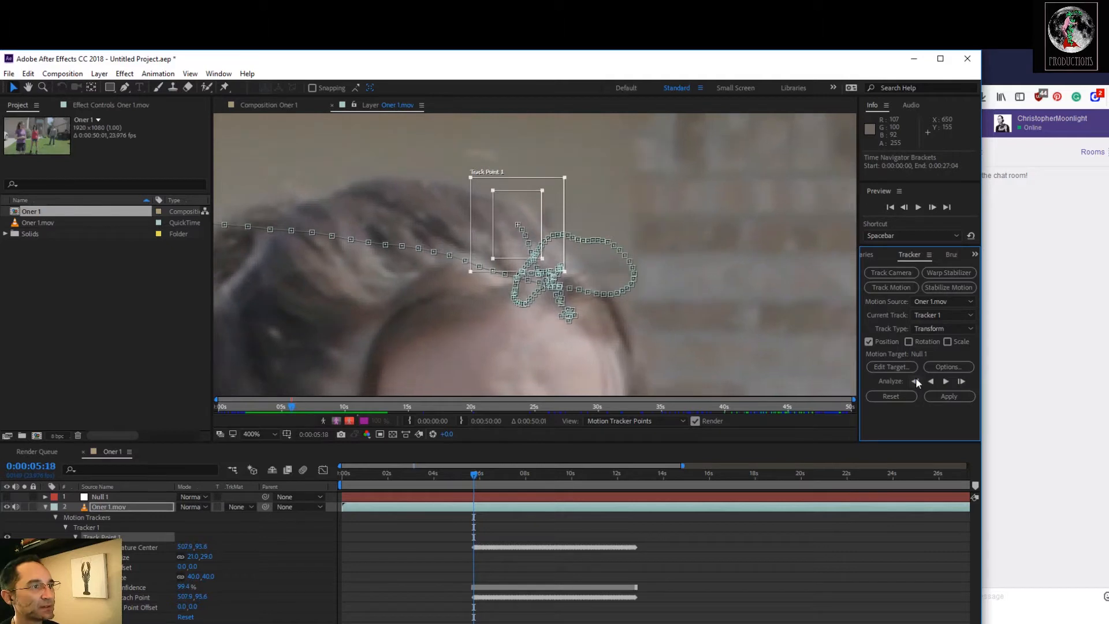
drag(532, 207, 527, 214)
Analyze backward frame by frame to 0:00:05:14, nudging the track point at 0:00:05:16 and 0:00:05:14
click(916, 382)
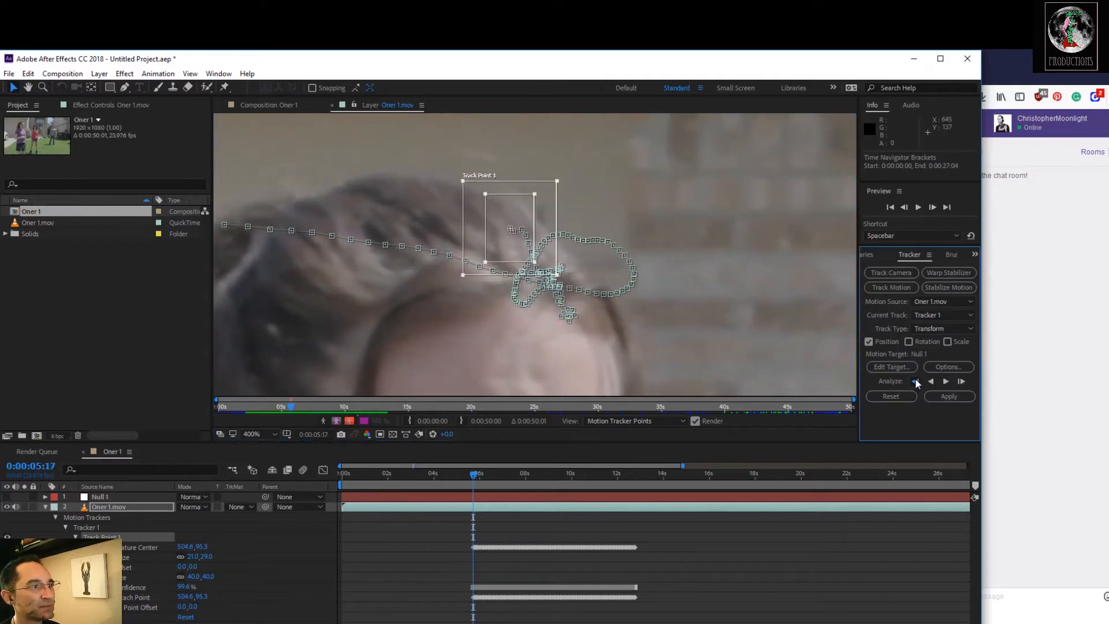
click(917, 381)
drag(500, 207, 497, 204)
click(915, 379)
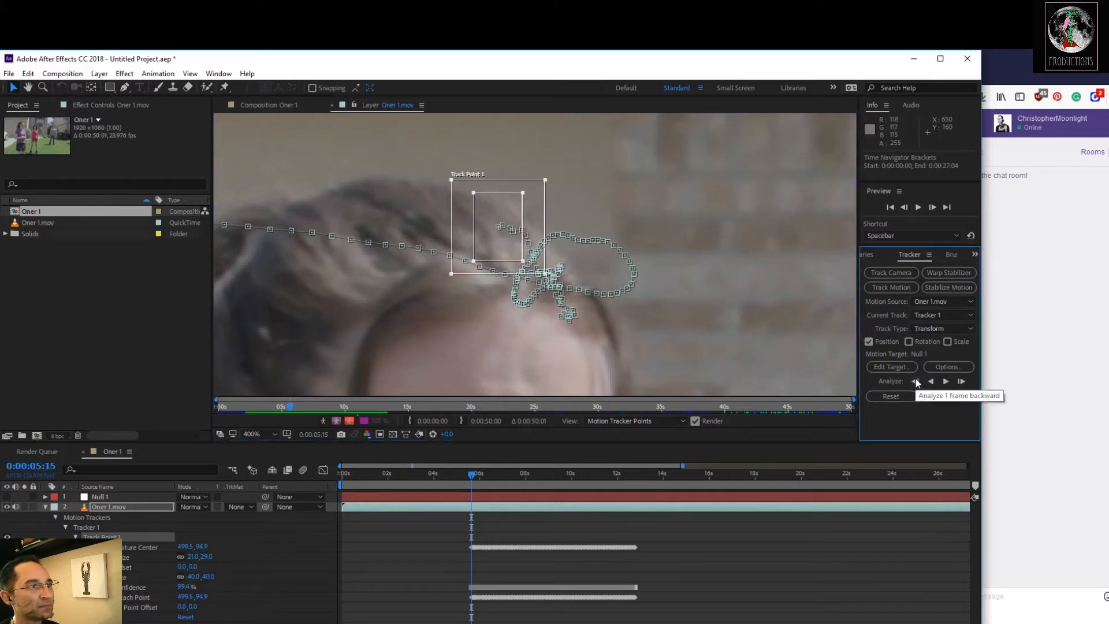
click(914, 378)
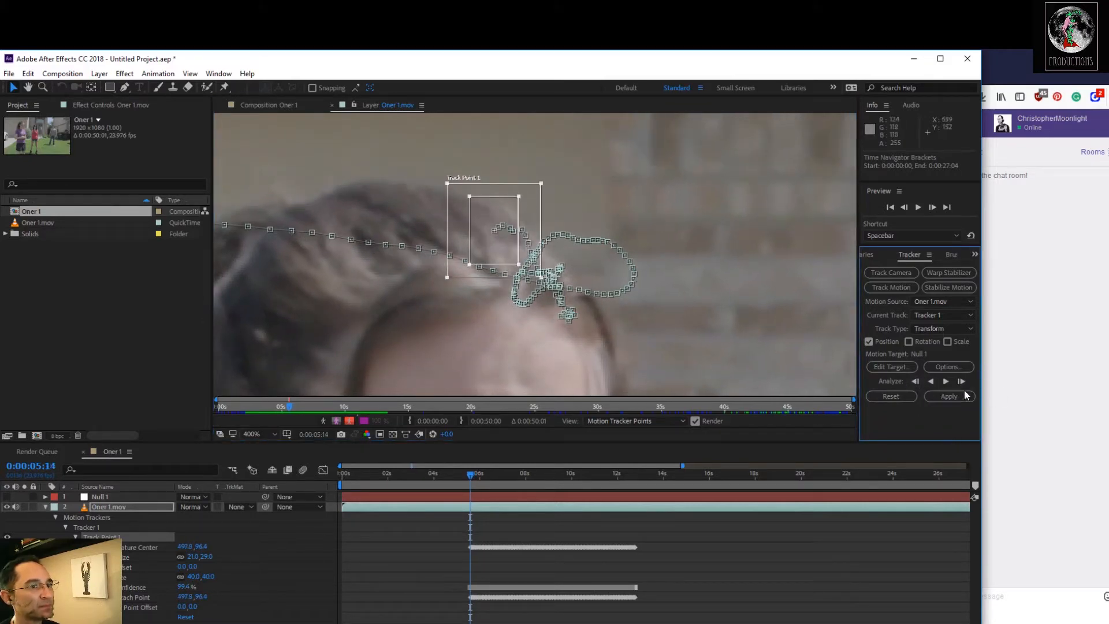
click(961, 381)
drag(491, 206, 486, 208)
click(964, 413)
click(915, 378)
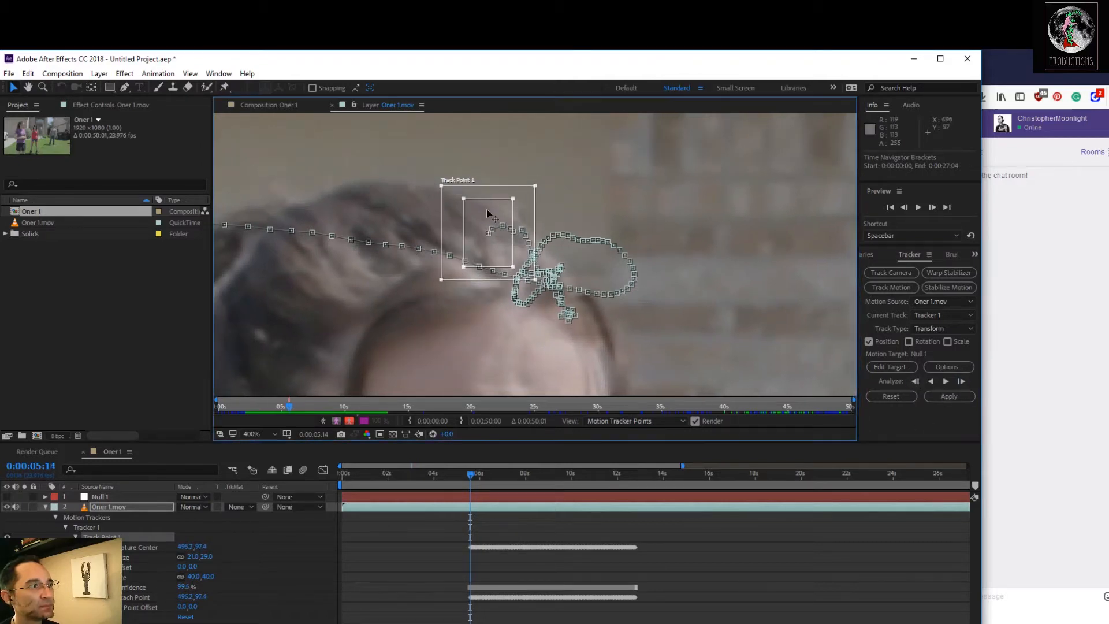
Analyze backward frame by frame to 0:00:04:22, rechecking the track point on the last frames
click(916, 380)
click(916, 381)
click(916, 380)
click(916, 380)
click(917, 380)
click(917, 380)
click(917, 379)
click(917, 379)
click(918, 379)
click(917, 380)
click(917, 379)
click(918, 379)
click(918, 379)
click(918, 380)
click(917, 379)
click(917, 380)
click(961, 383)
click(447, 229)
click(911, 389)
click(914, 379)
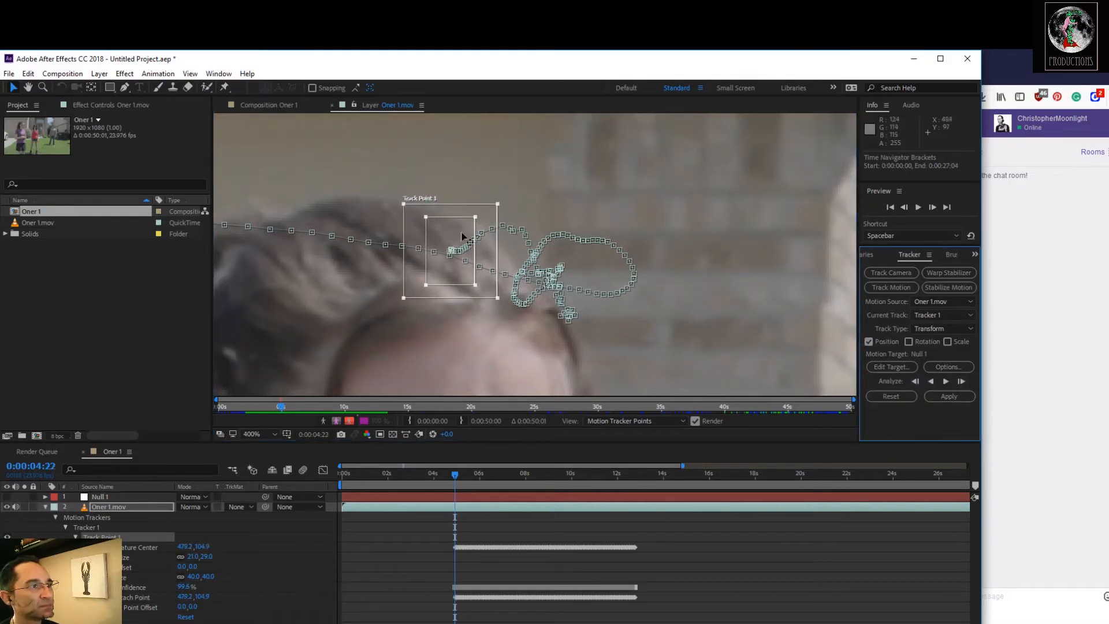
Nudge the track point at 0:00:04:20 and analyze continuously backward to 0:00:03:17
click(916, 380)
click(915, 380)
drag(456, 233, 448, 233)
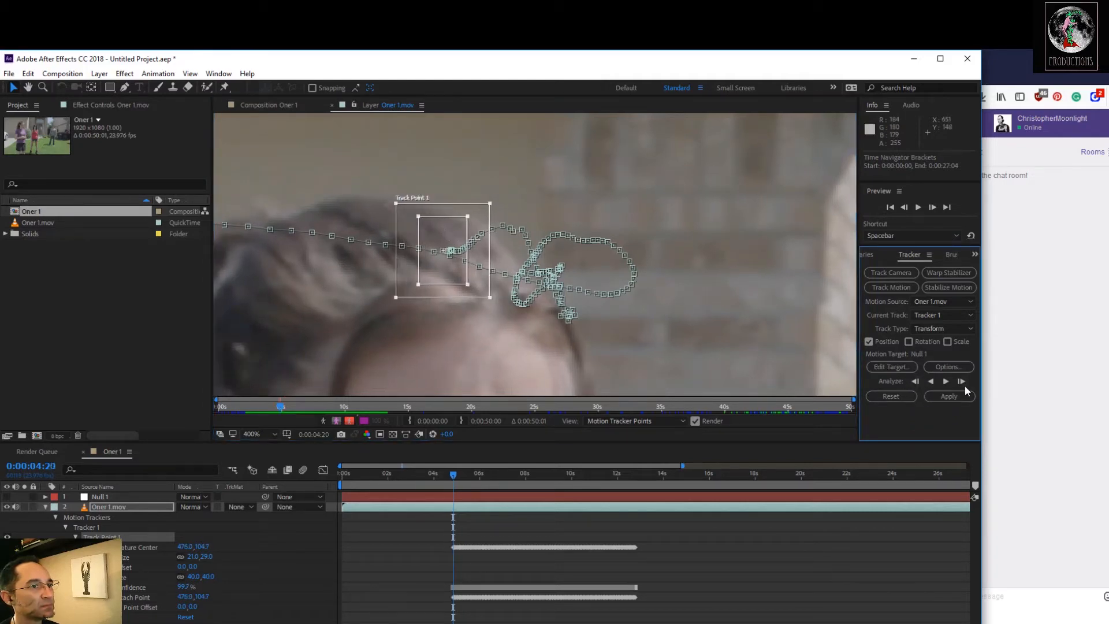
click(965, 383)
click(964, 383)
click(964, 383)
click(929, 382)
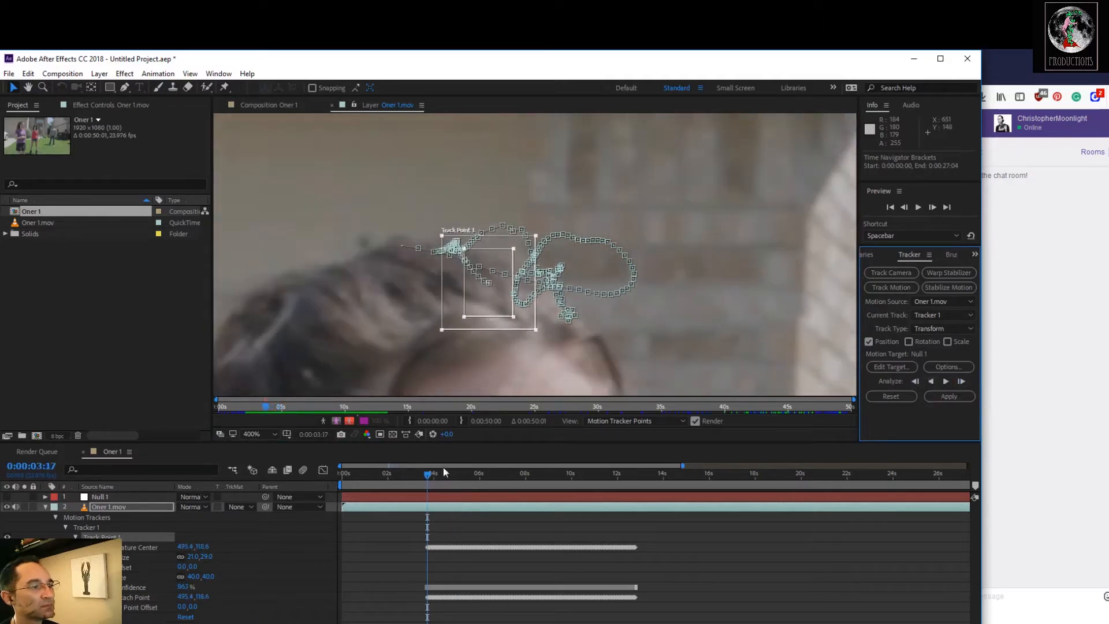
Delete all tracking keyframes up to 0:00:05:01
drag(427, 472, 460, 484)
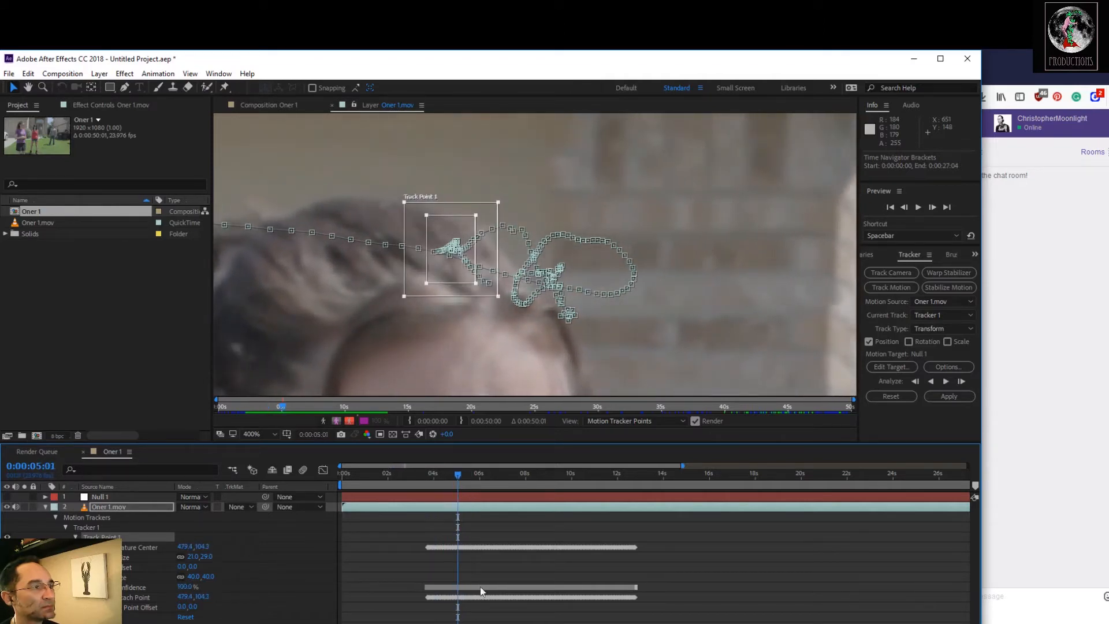
drag(362, 623, 373, 623)
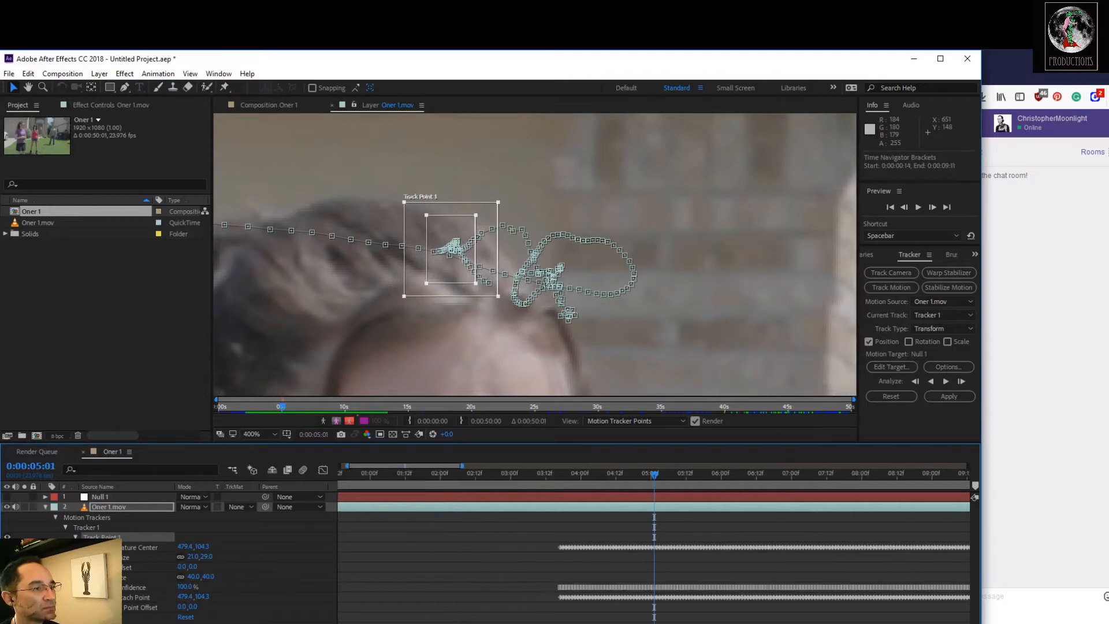
drag(532, 524, 659, 622)
key(Delete)
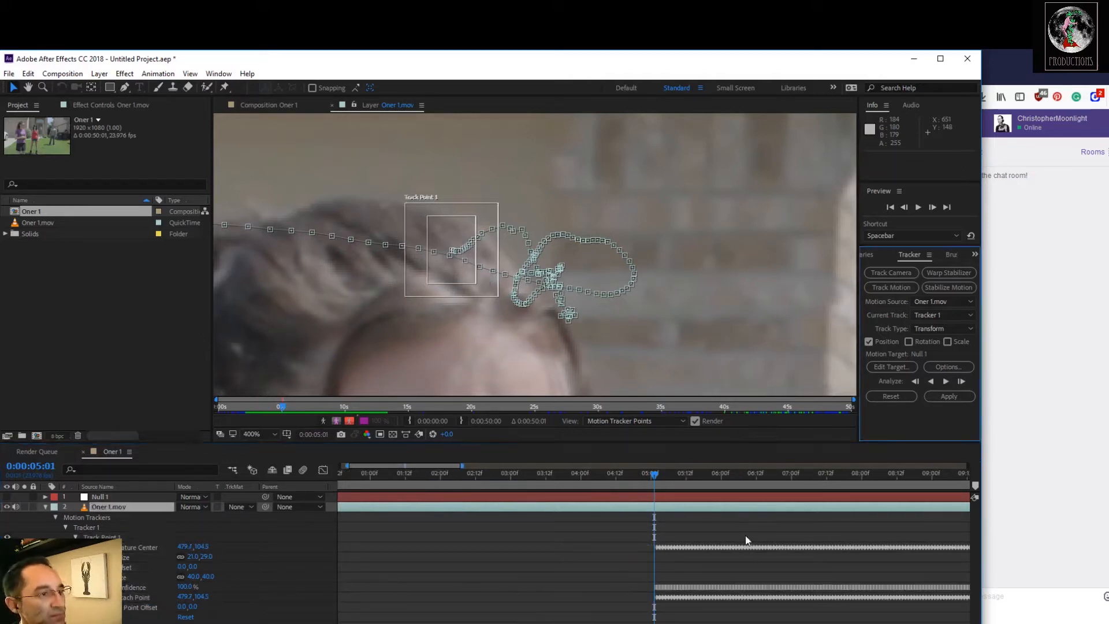
Re-analyze backward frame by frame from 0:00:05:02 to 0:00:04:22 and realign the track point there
click(961, 381)
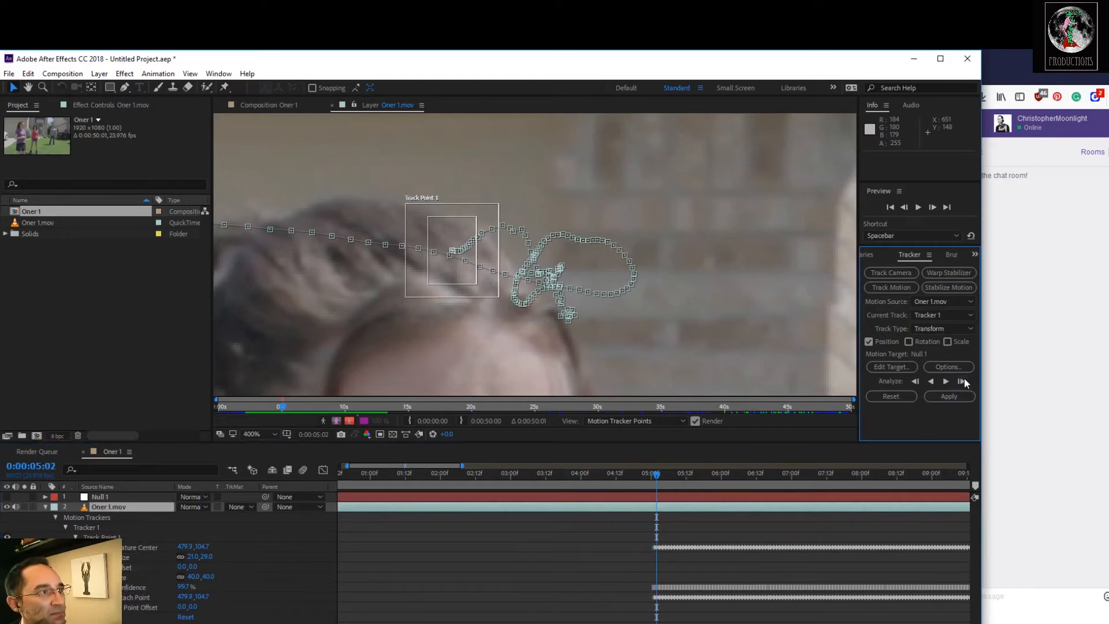
click(915, 381)
click(915, 381)
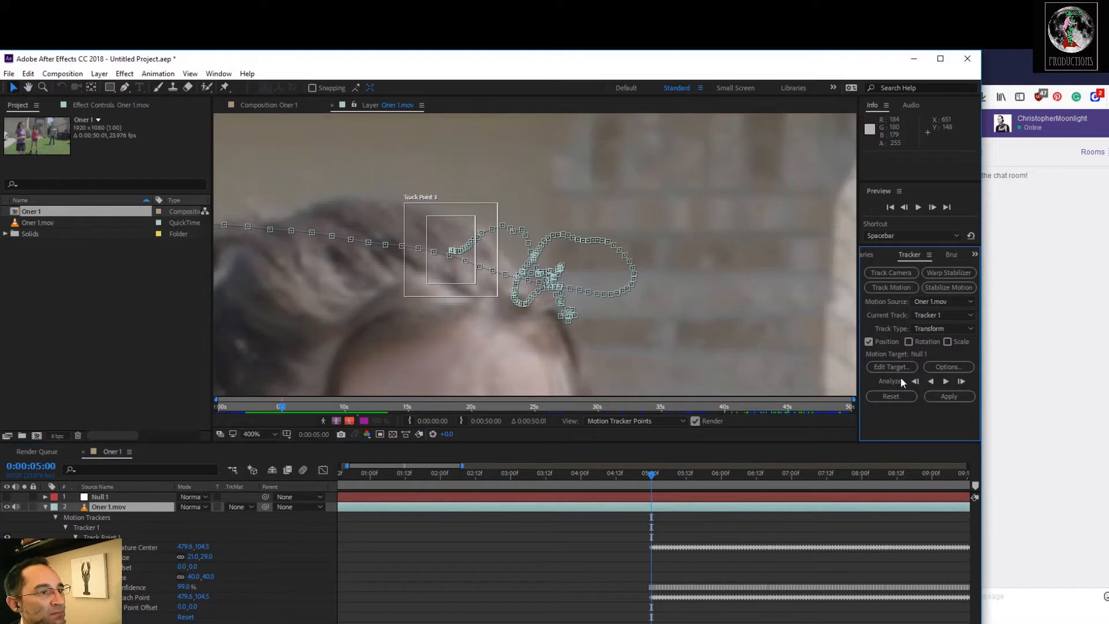
click(915, 381)
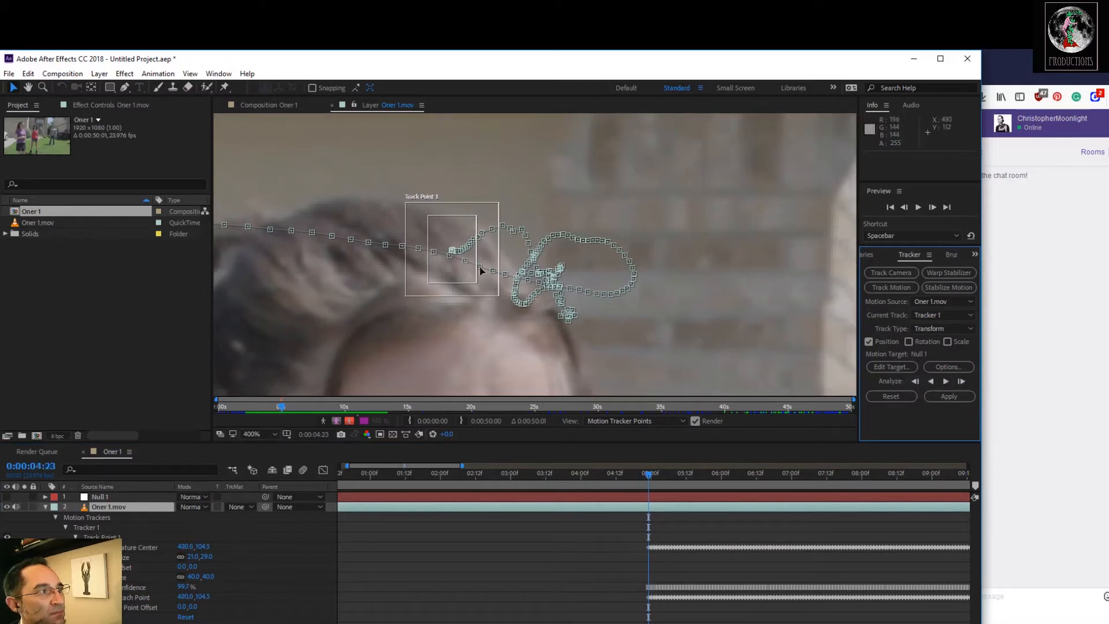
click(915, 381)
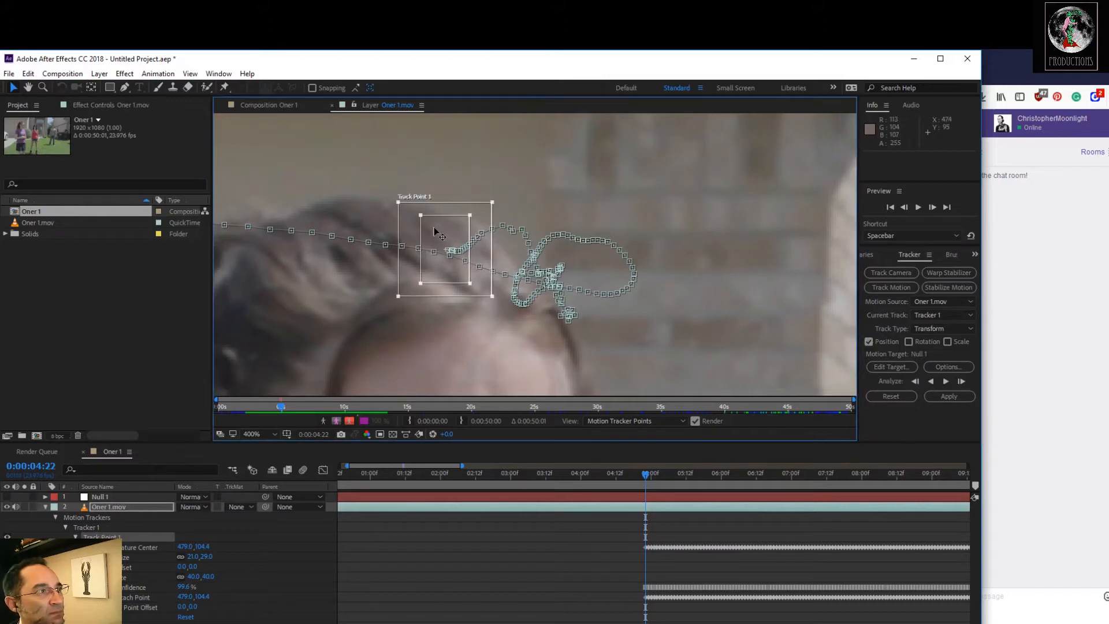
Analyze backward to 0:00:04:19, realigning the track point at 0:00:04:21, 0:00:04:20 and 0:00:04:19
click(915, 381)
drag(445, 241, 445, 240)
click(915, 381)
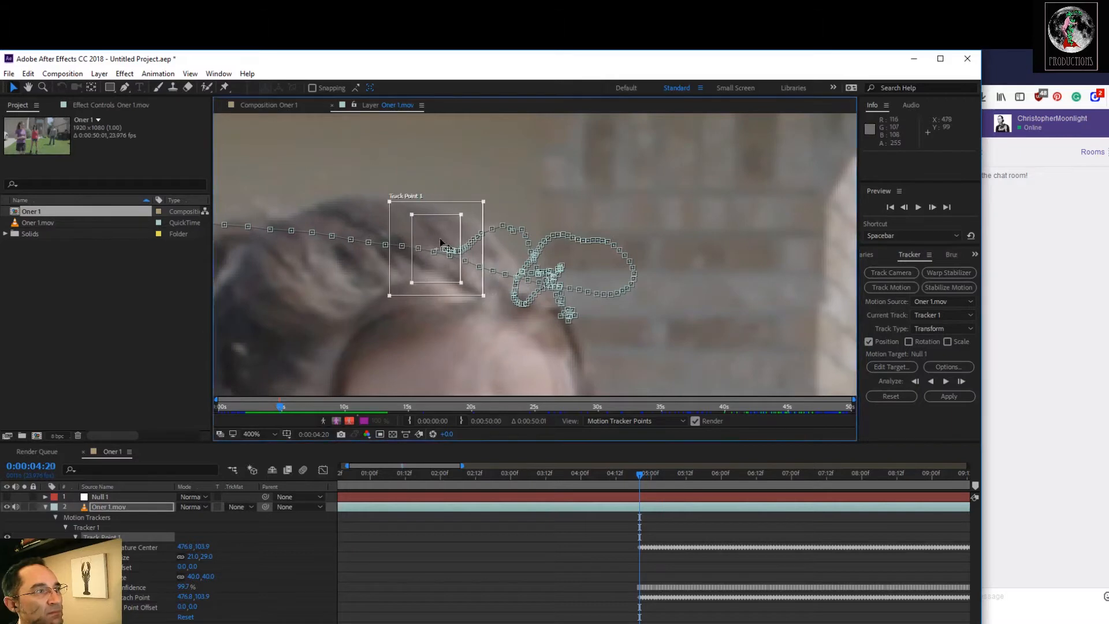
click(915, 383)
drag(444, 233, 441, 232)
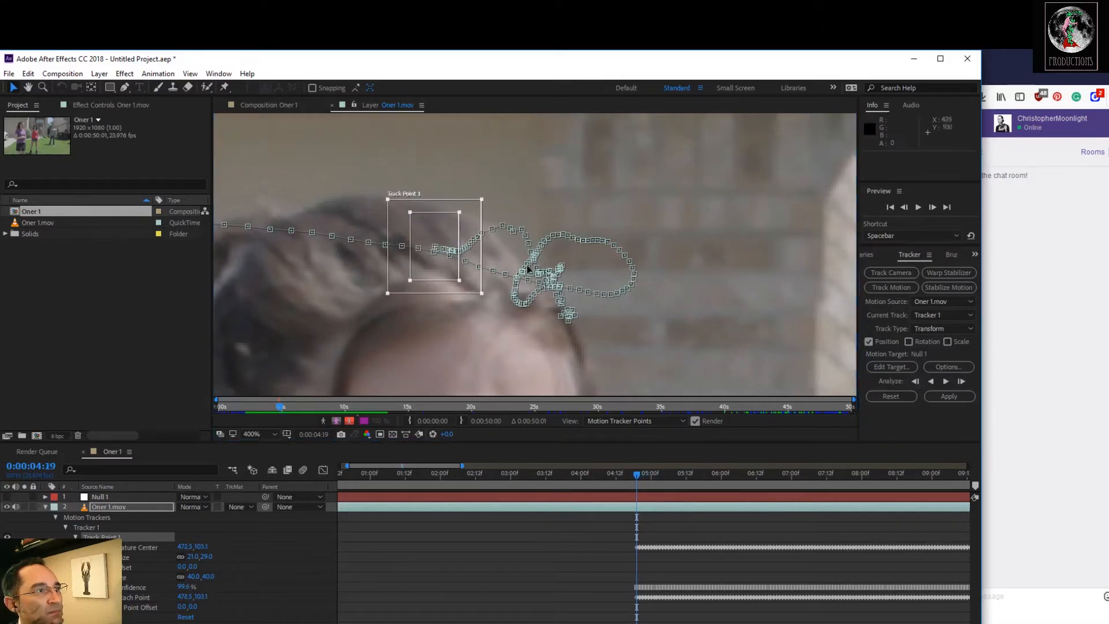
Analyze backward frame by frame from 0:00:04:19 to 0:00:04:16
click(915, 381)
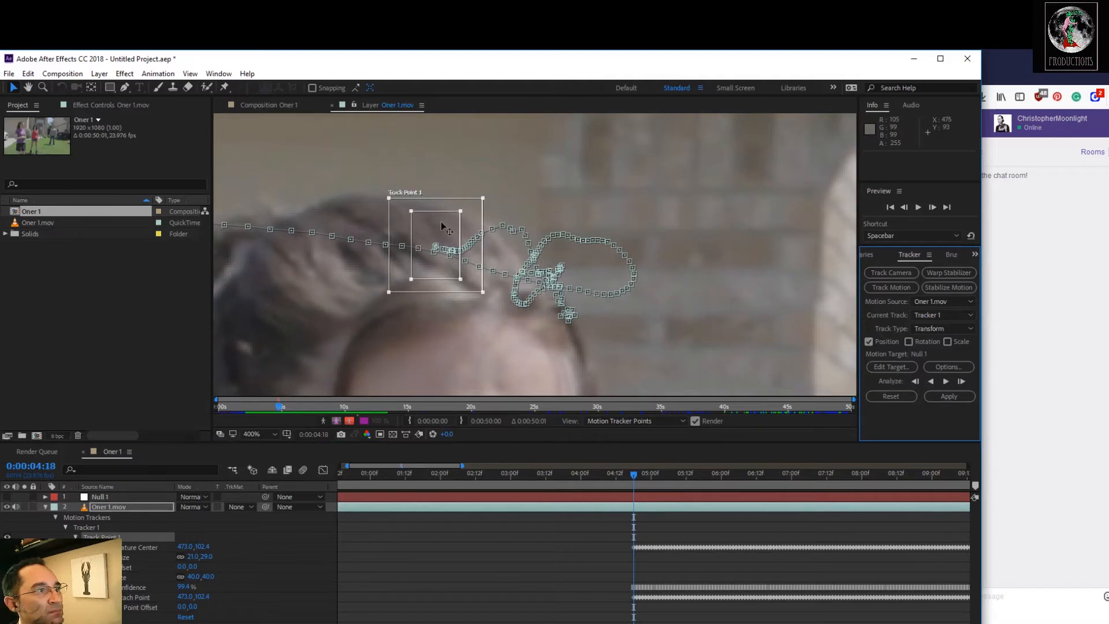
click(917, 382)
click(918, 382)
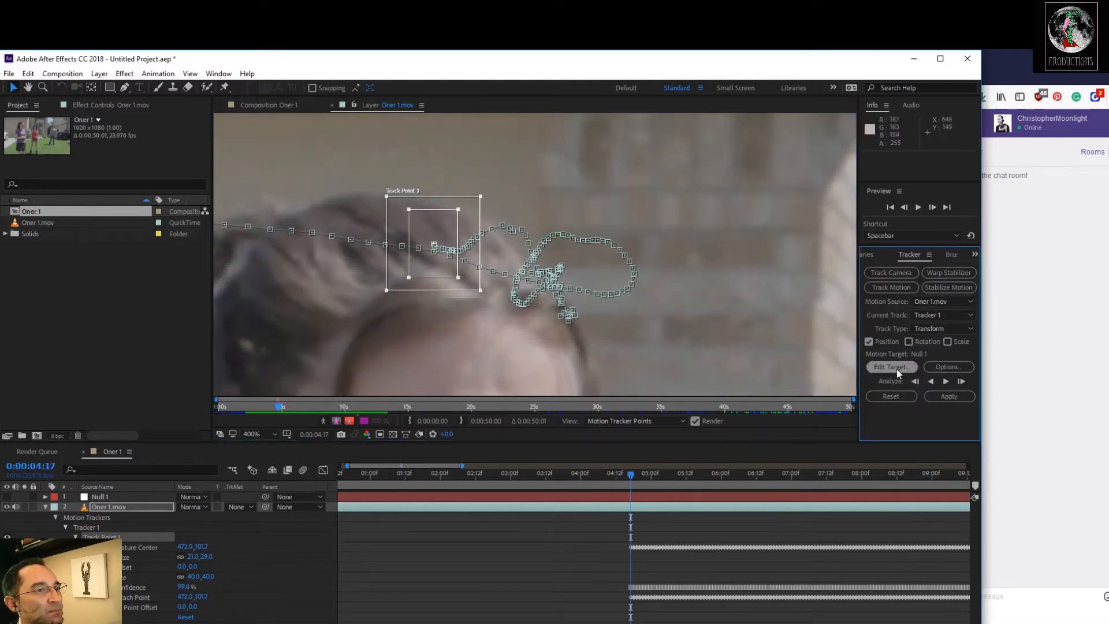
click(915, 381)
Review the track point's alignment across the tracked range up to 0:00:11:20 with the full clip duration shown
click(630, 474)
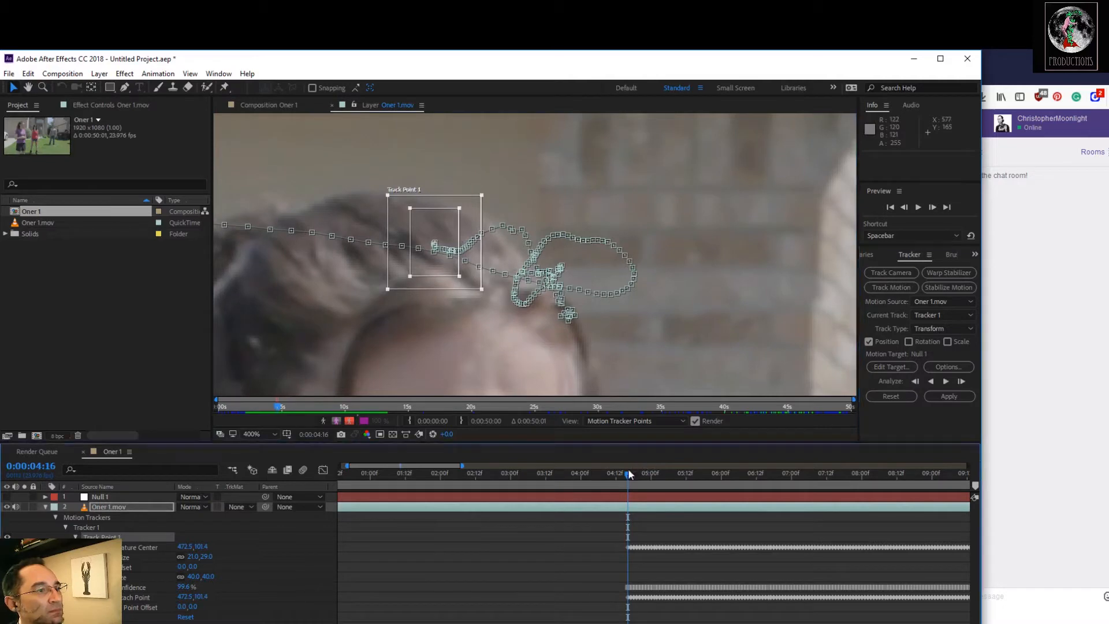
drag(629, 474, 733, 612)
drag(455, 466, 968, 465)
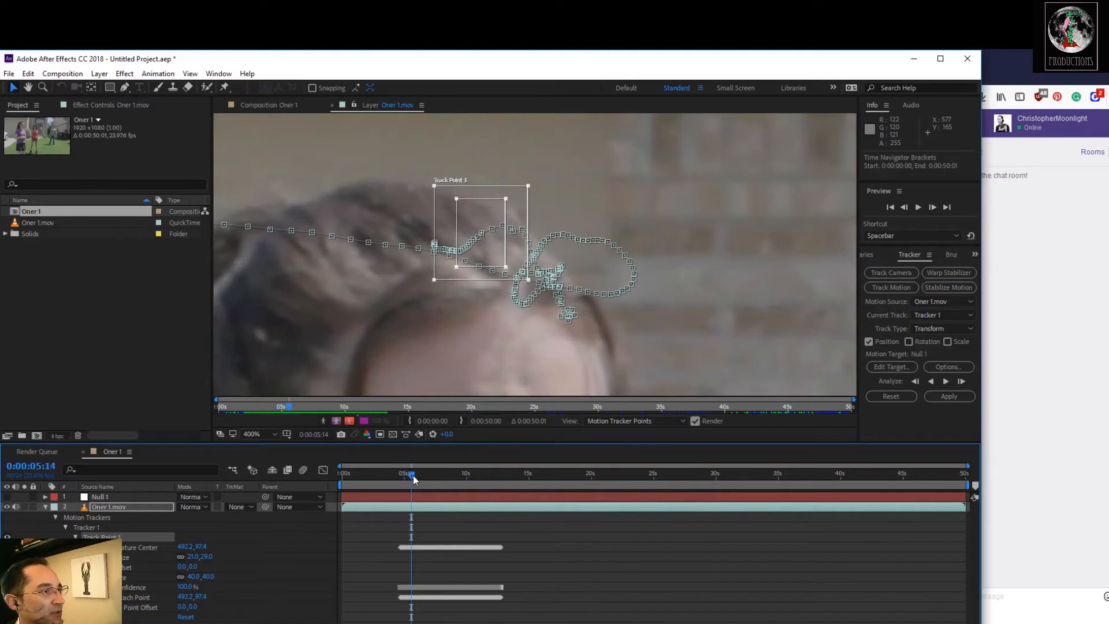
drag(414, 476, 492, 496)
scroll(469, 284, down, 2)
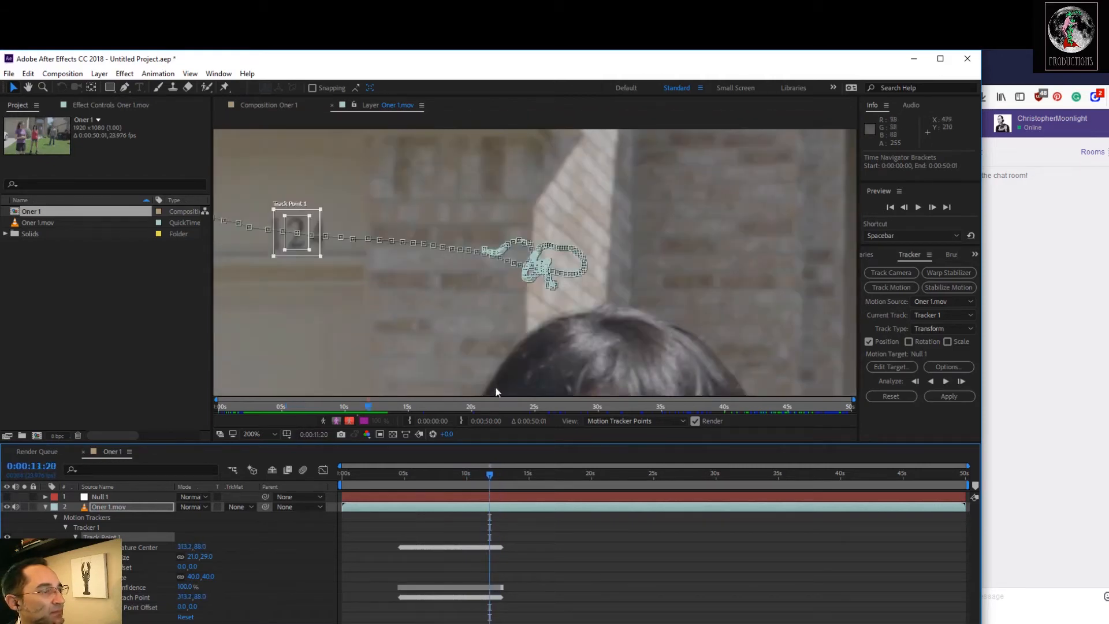
Review the track point on the house number up to the last tracked frame, 0:00:12:19
drag(493, 473, 498, 477)
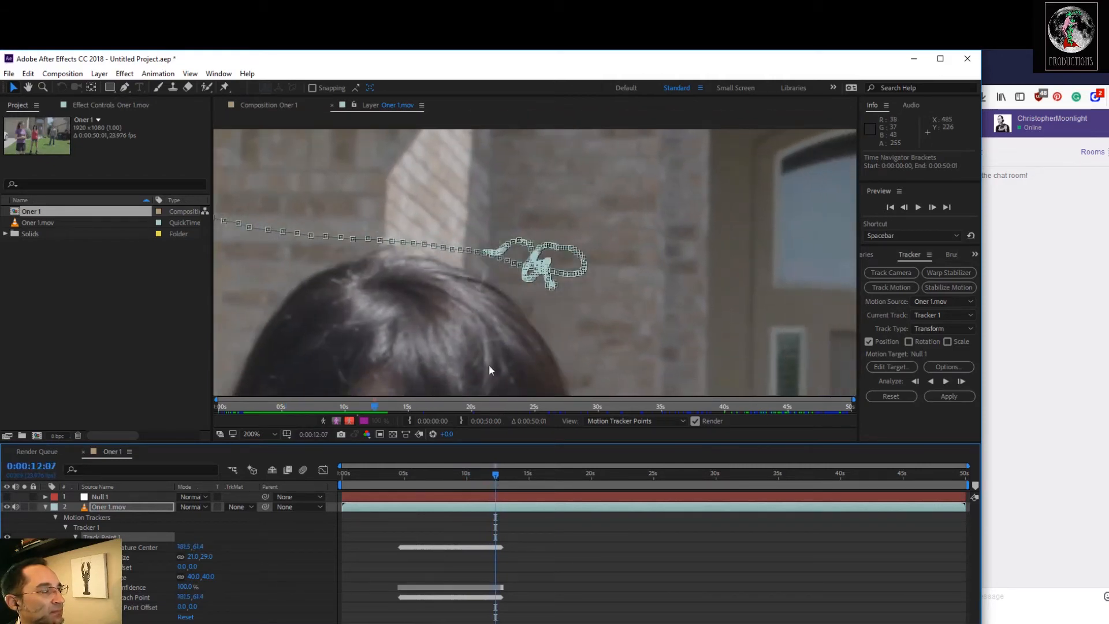
scroll(470, 351, down, 2)
drag(498, 477, 502, 483)
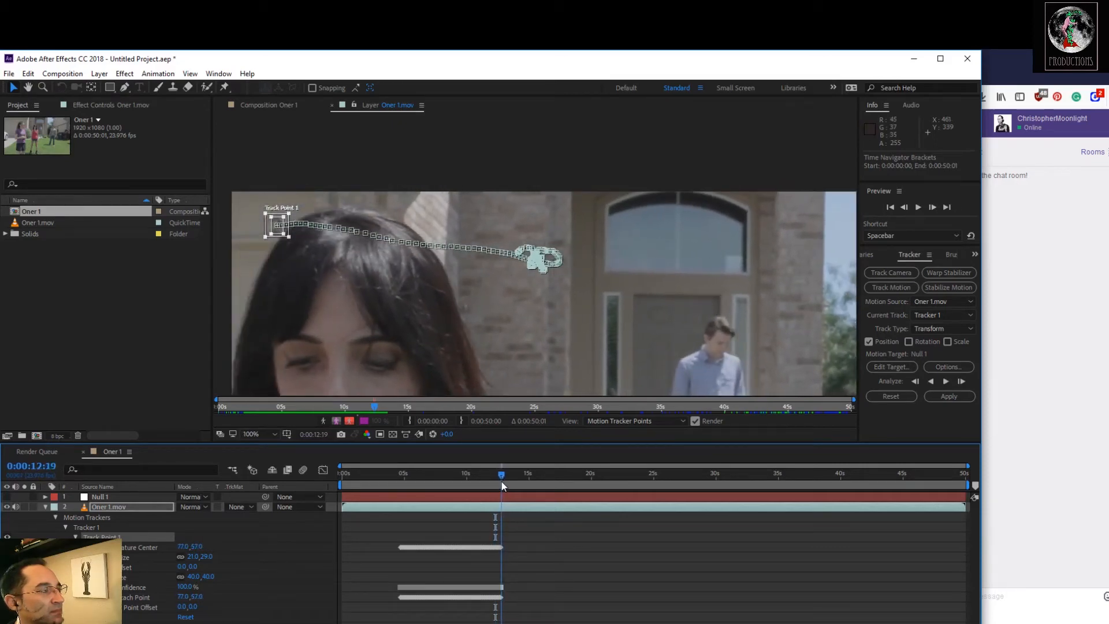
drag(350, 623, 368, 623)
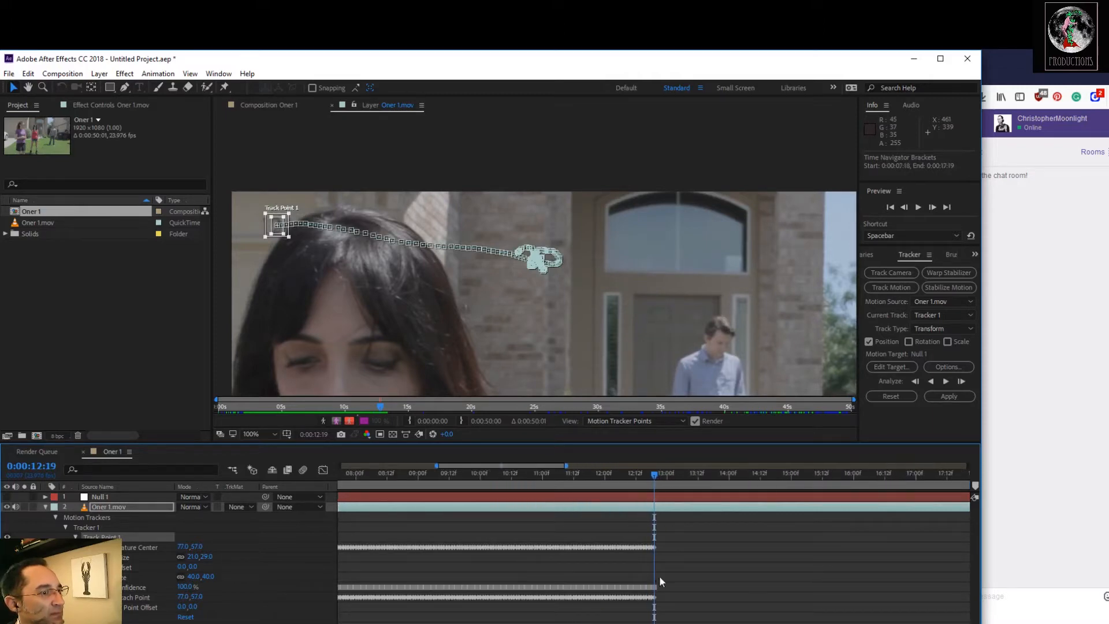
drag(318, 264, 526, 280)
scroll(528, 282, up, 1)
scroll(528, 283, up, 1)
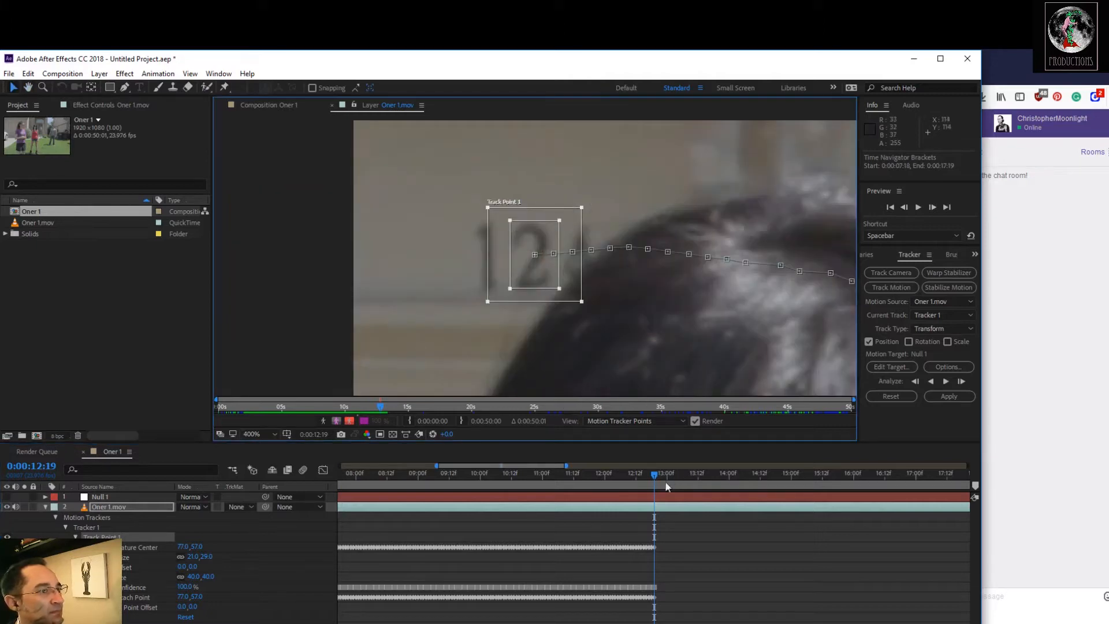
mouse_move(367, 623)
mouse_down()
mouse_move(388, 623)
mouse_move(377, 623)
mouse_up()
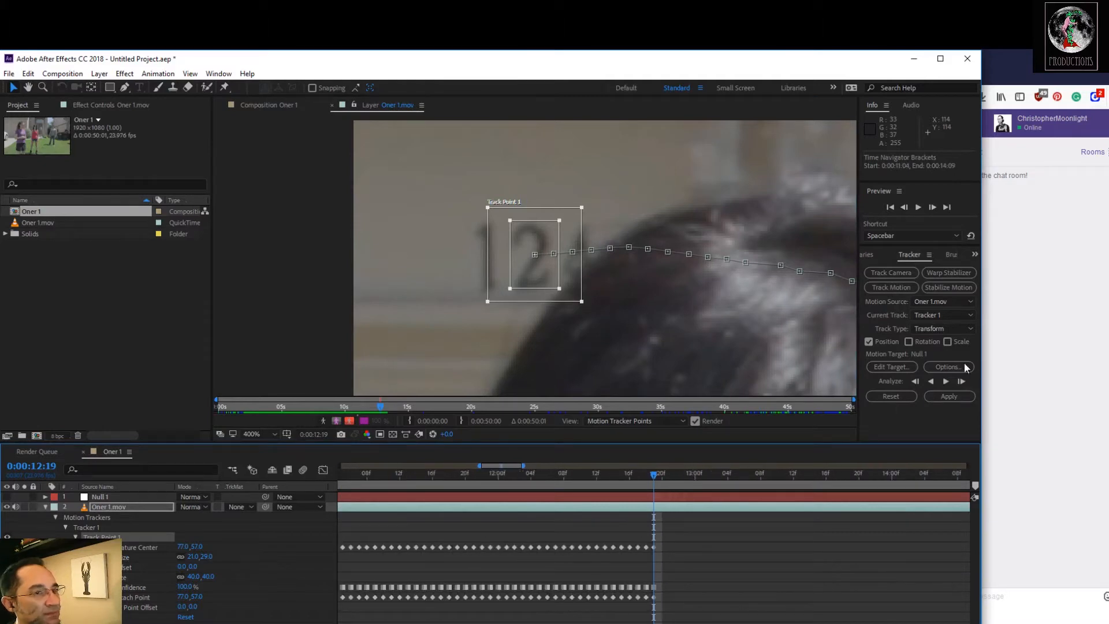
Analyze forward frame by frame from 0:00:12:19 to 0:00:12:22, realigning the track point at 0:00:12:21 and 0:00:12:22
click(961, 382)
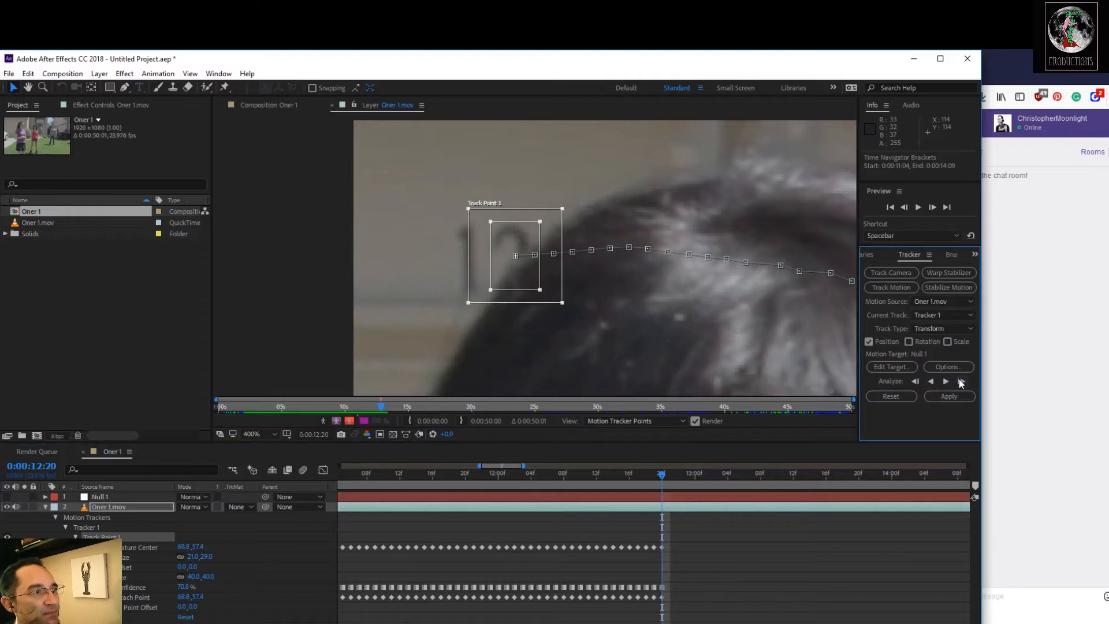
click(961, 382)
drag(485, 271, 485, 282)
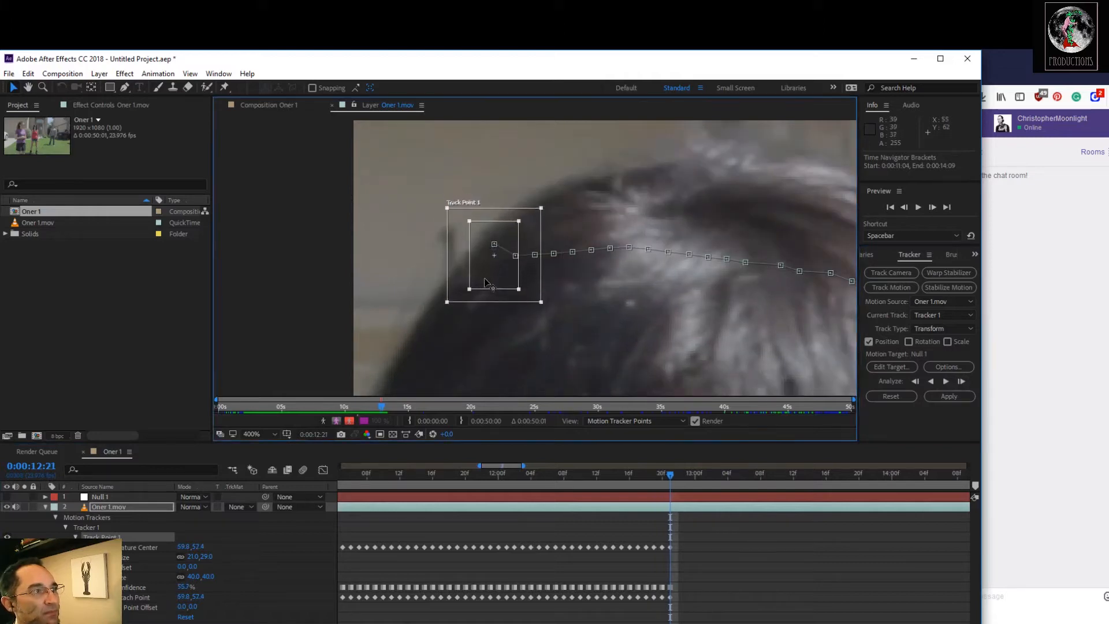
click(961, 381)
drag(462, 268, 457, 279)
key(comma)
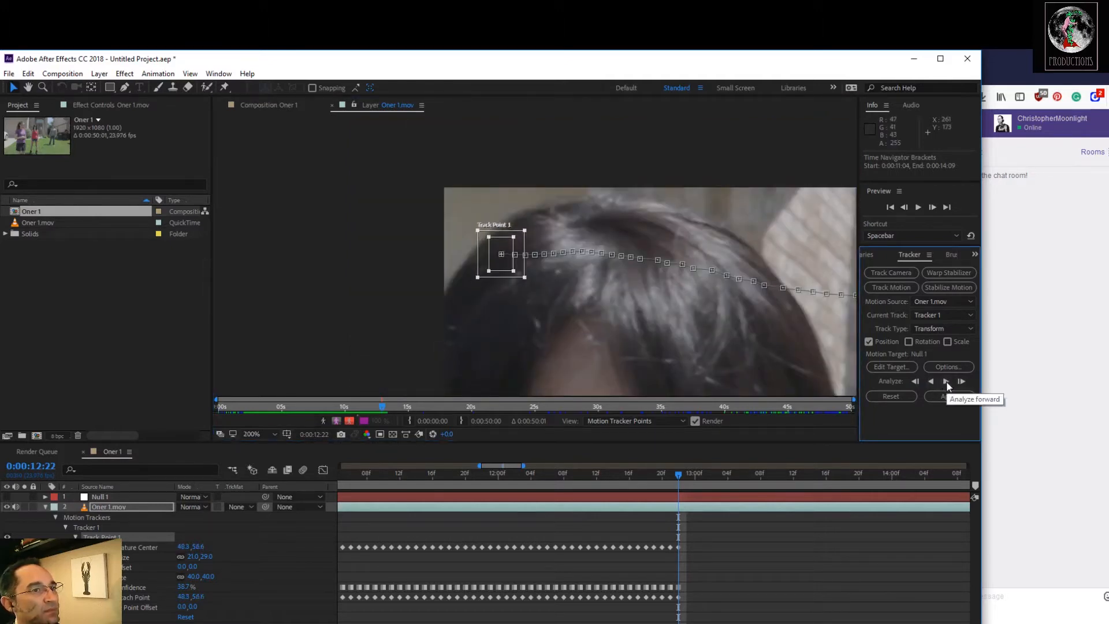
Analyze forward frame by frame to 0:00:13:01, realigning the track point at 0:00:12:23 and 0:00:13:00
click(961, 382)
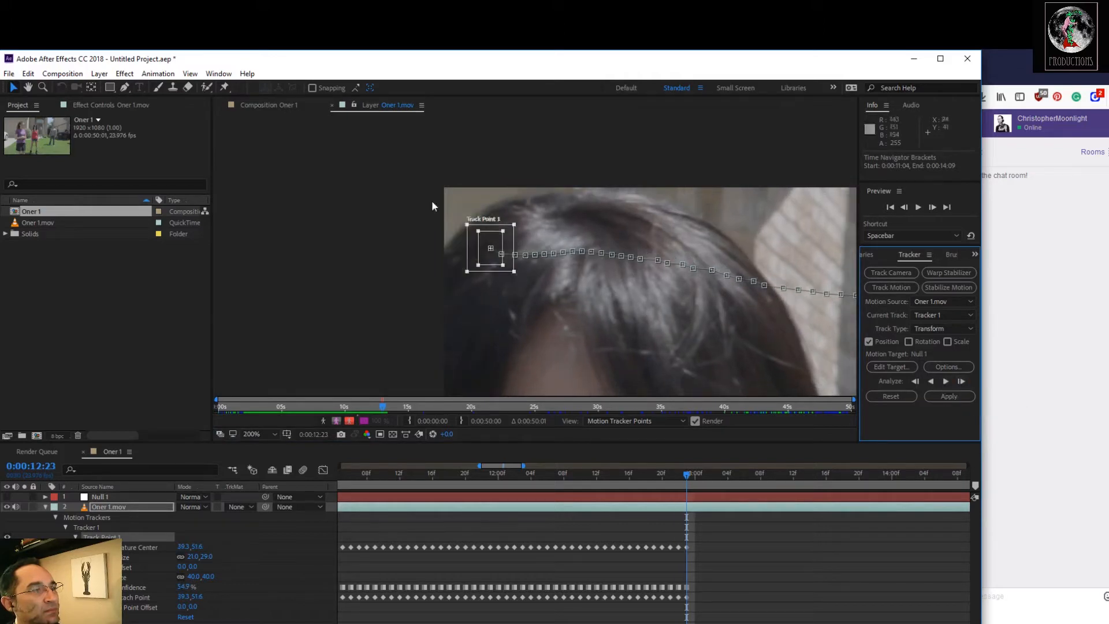
drag(495, 261, 481, 259)
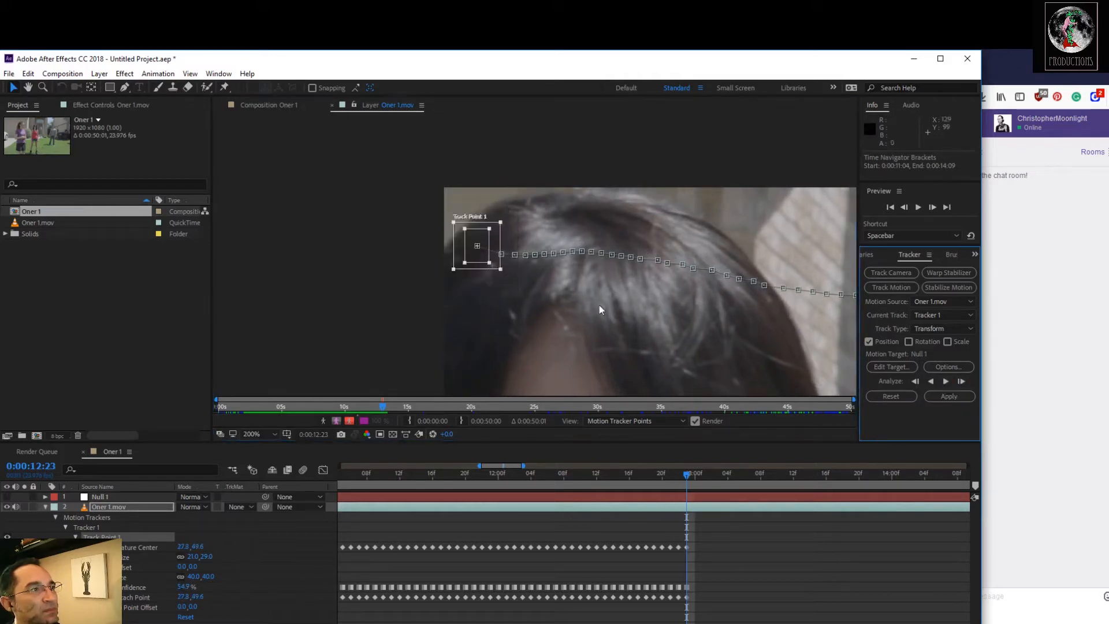
click(961, 381)
drag(461, 250, 450, 244)
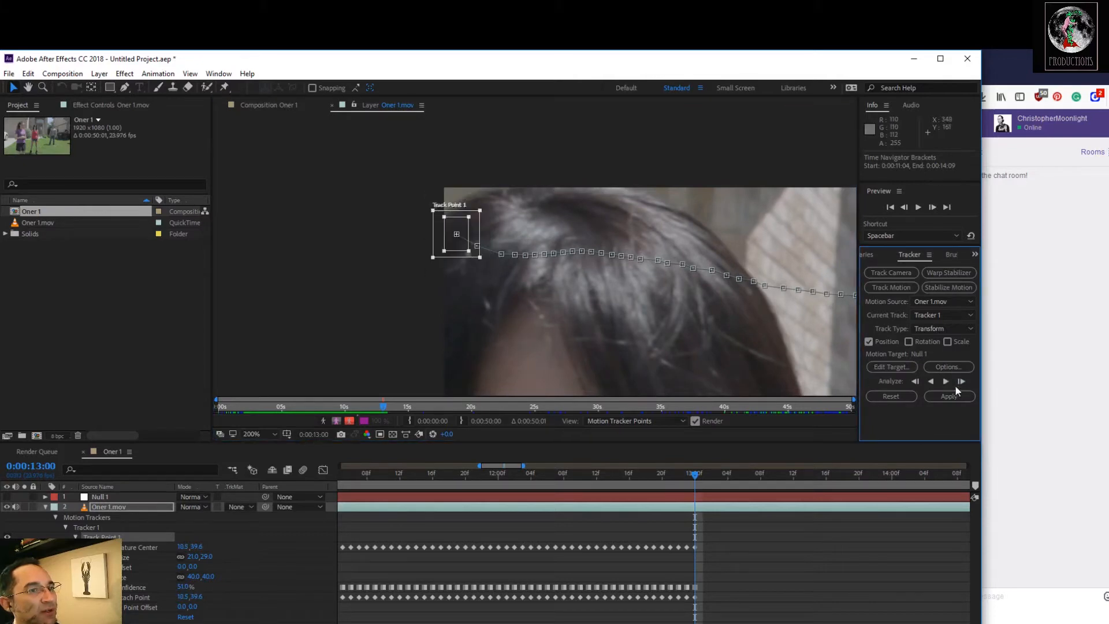
click(962, 382)
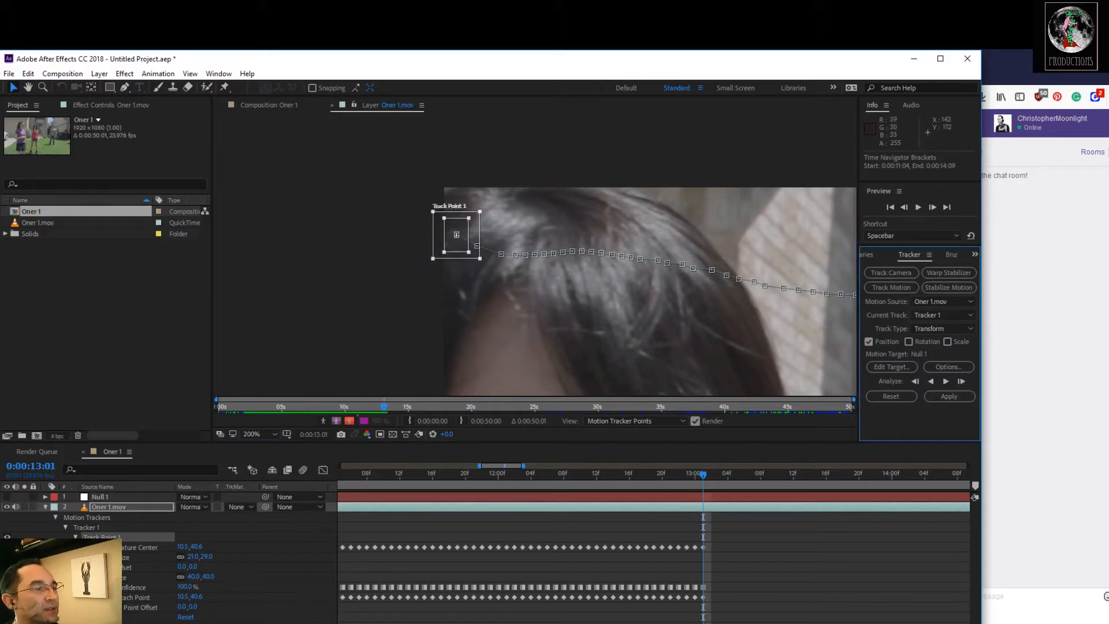
Fit the full frame in the layer view and set the tracker's motion target to the Null 1 layer
key(minus)
key(minus)
key(minus)
key(minus)
key(minus)
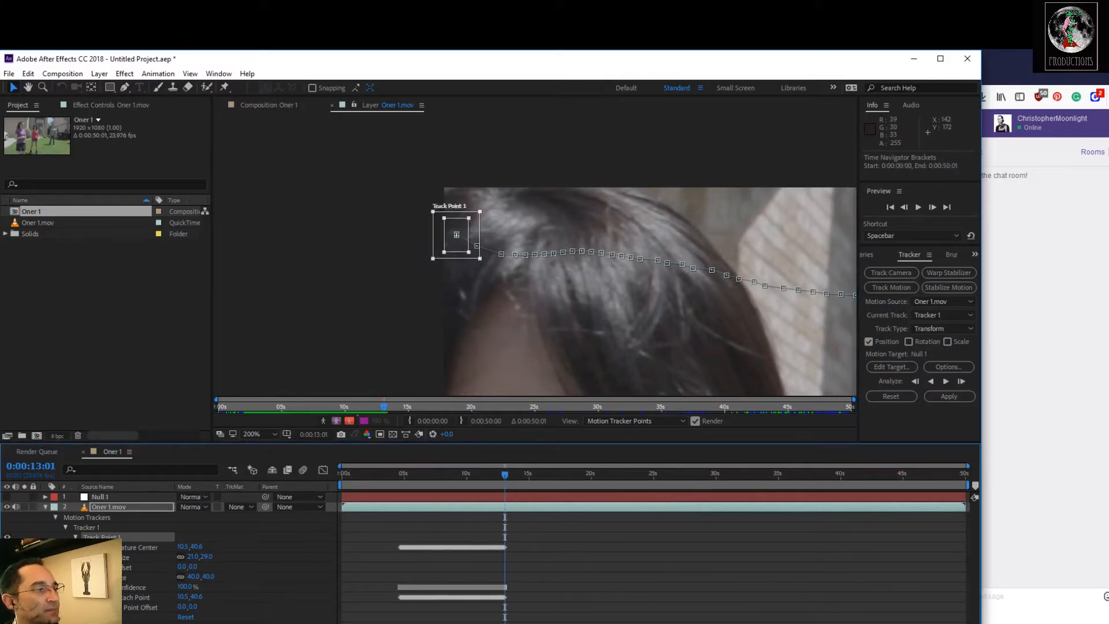
click(254, 434)
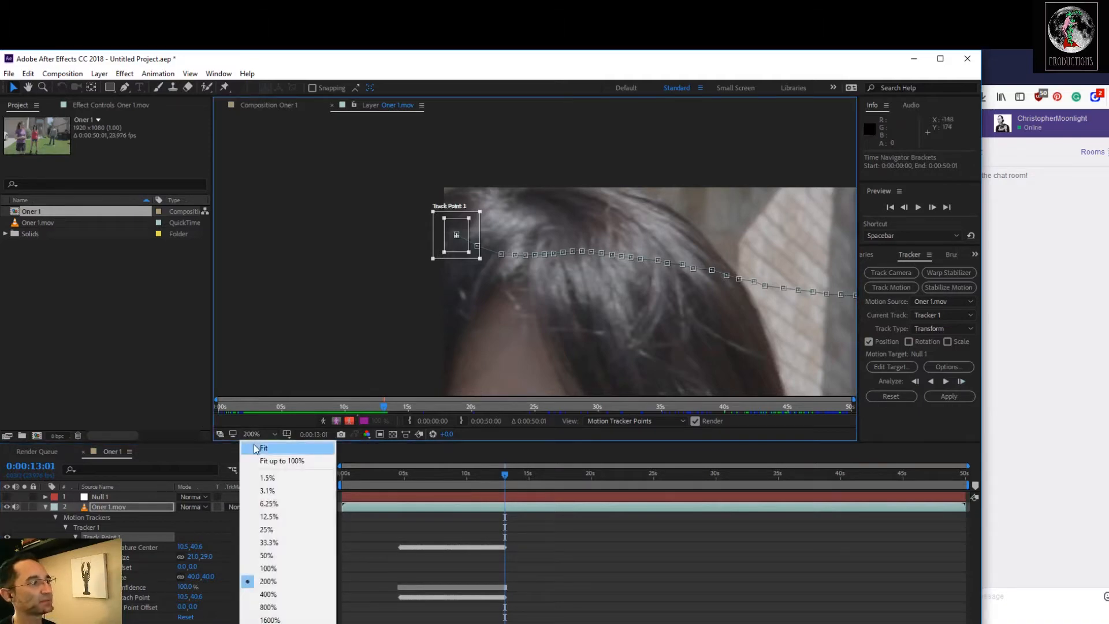
click(256, 449)
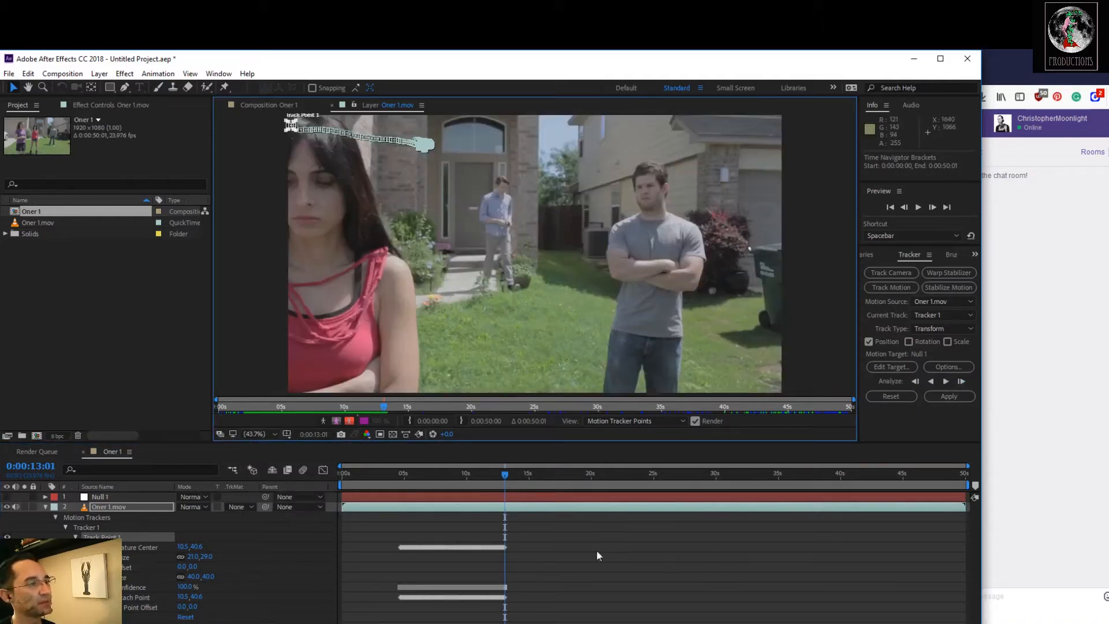
click(889, 369)
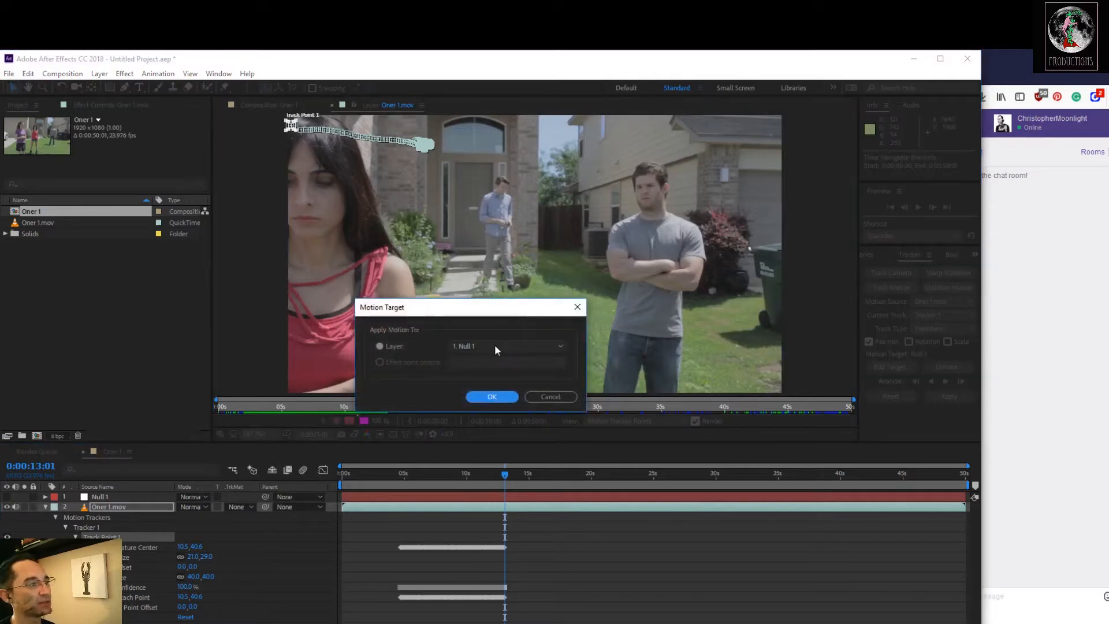
click(498, 398)
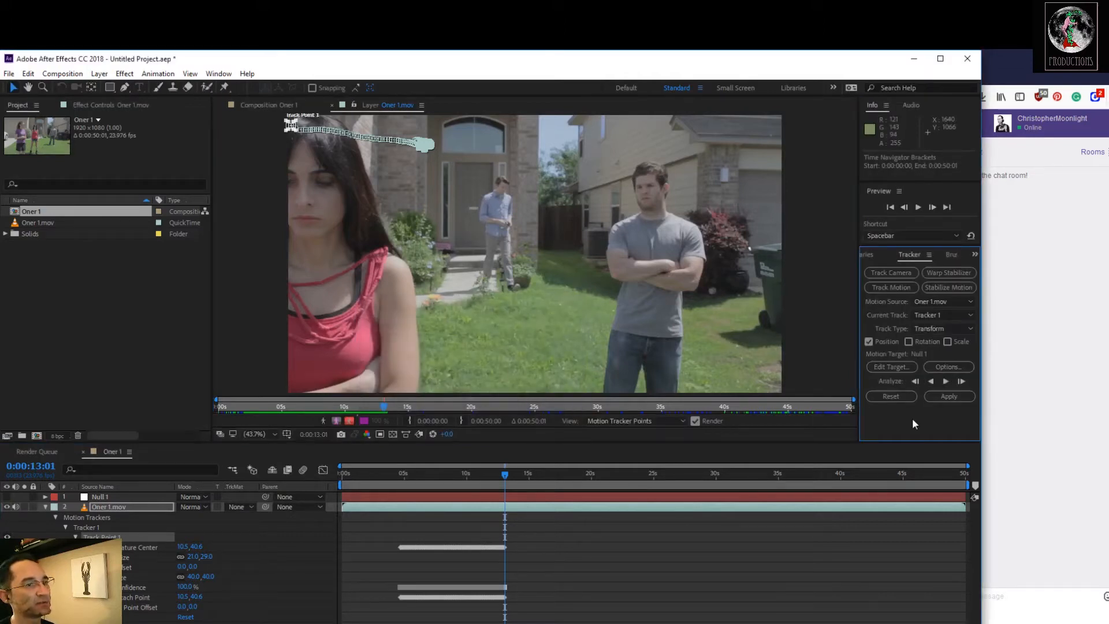
Apply the tracked motion to Null 1 in the X and Y dimensions
click(949, 397)
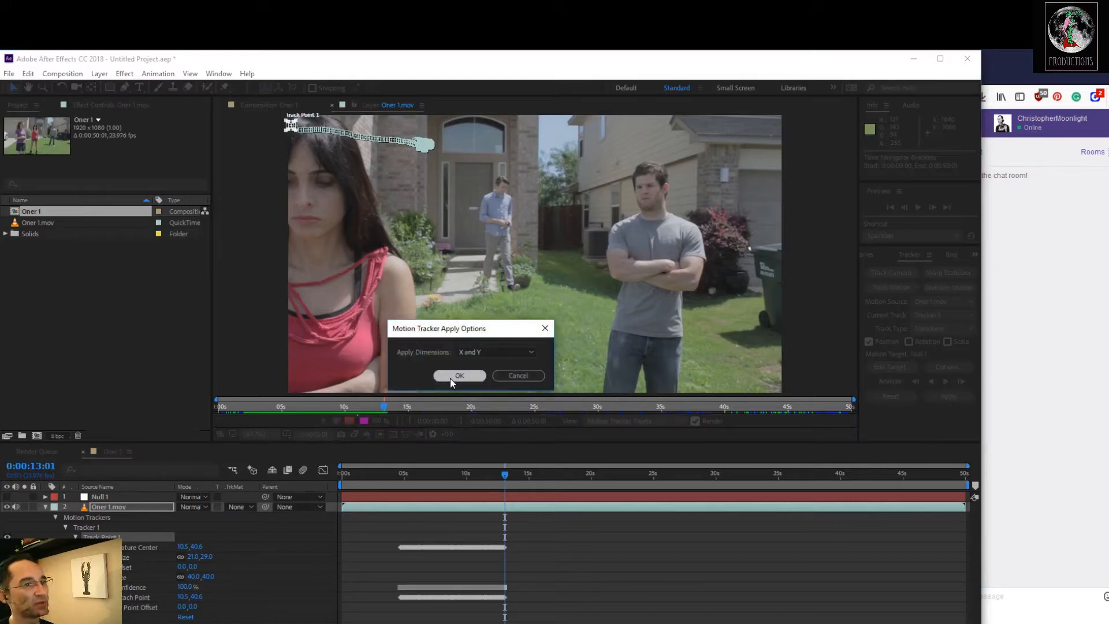
click(508, 379)
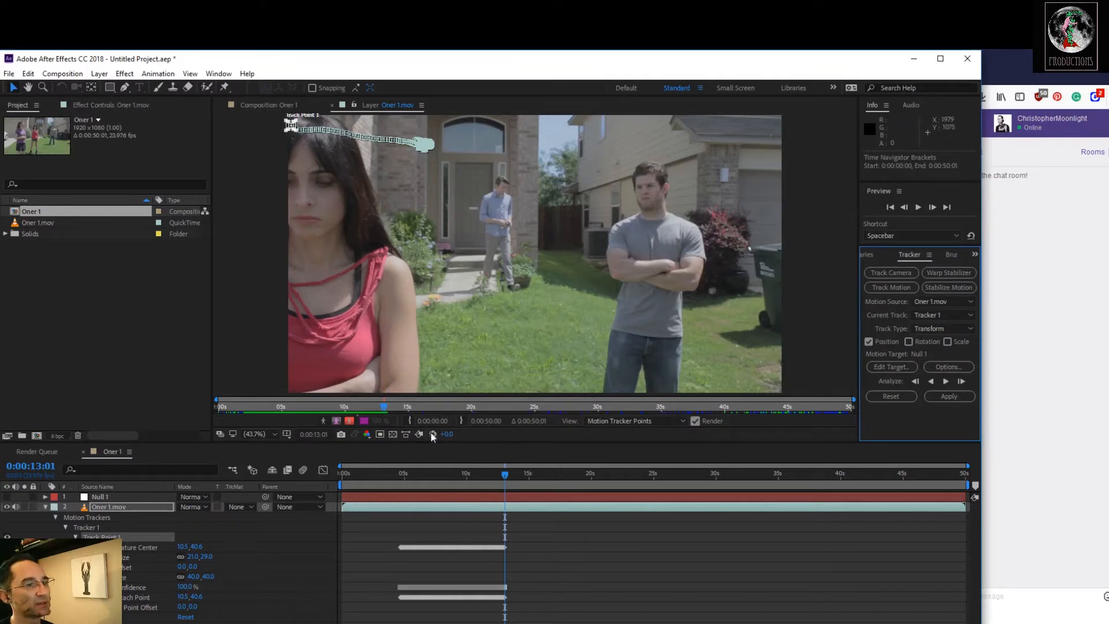
click(949, 396)
key(Return)
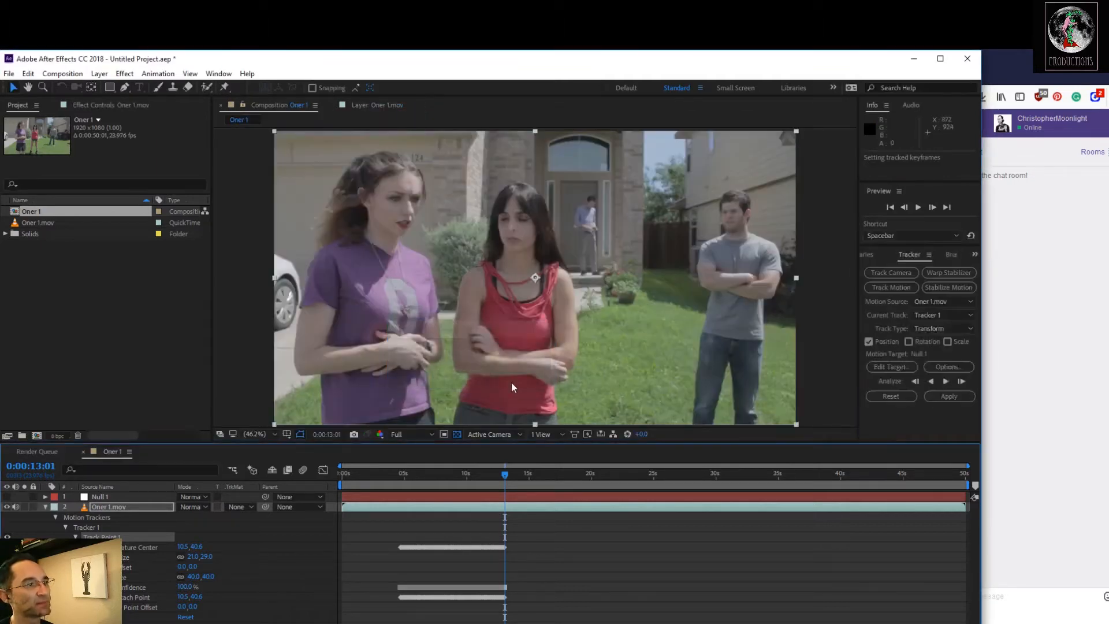
Go to 0:00:11:05, where the house number is visible, and start saving that composition frame as Photoshop layers
mouse_move(506, 473)
mouse_down()
mouse_move(414, 464)
mouse_move(489, 469)
mouse_up()
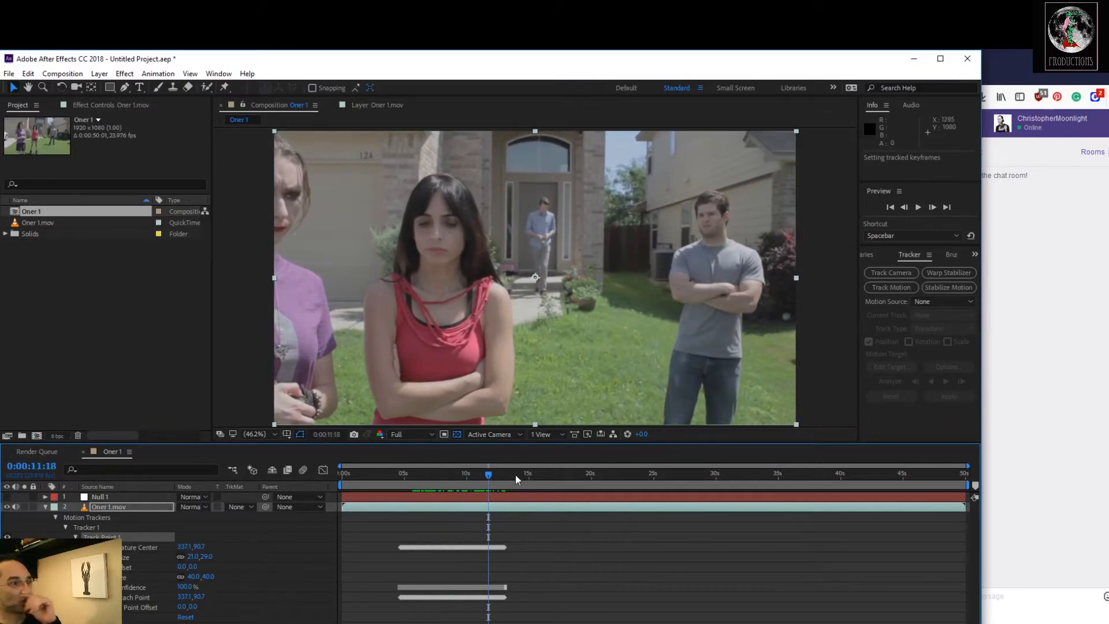
drag(493, 477, 483, 474)
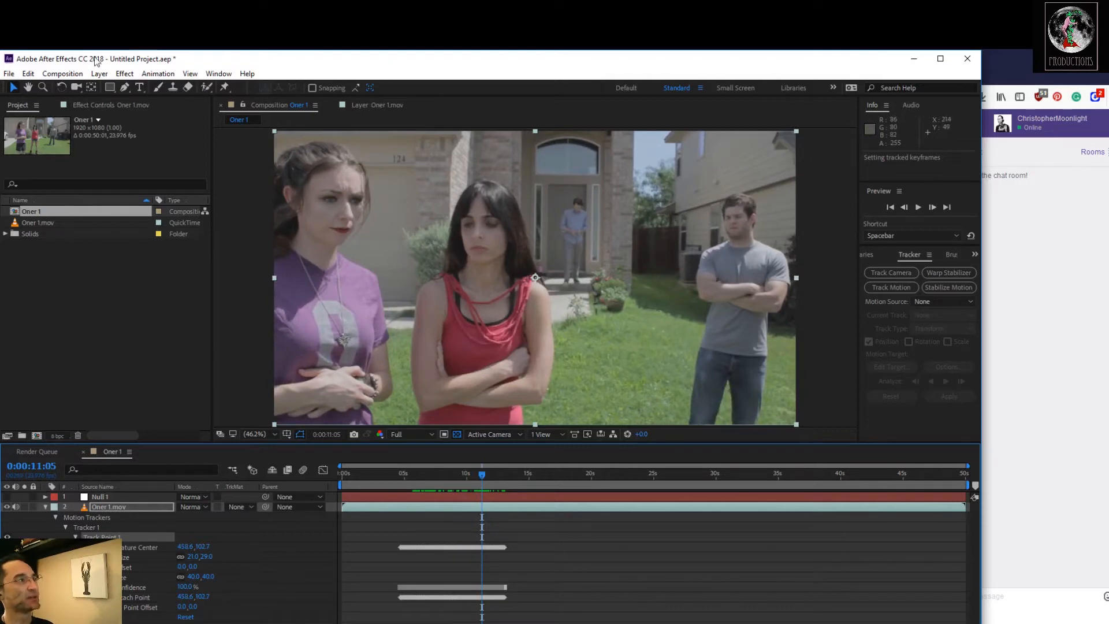
click(62, 73)
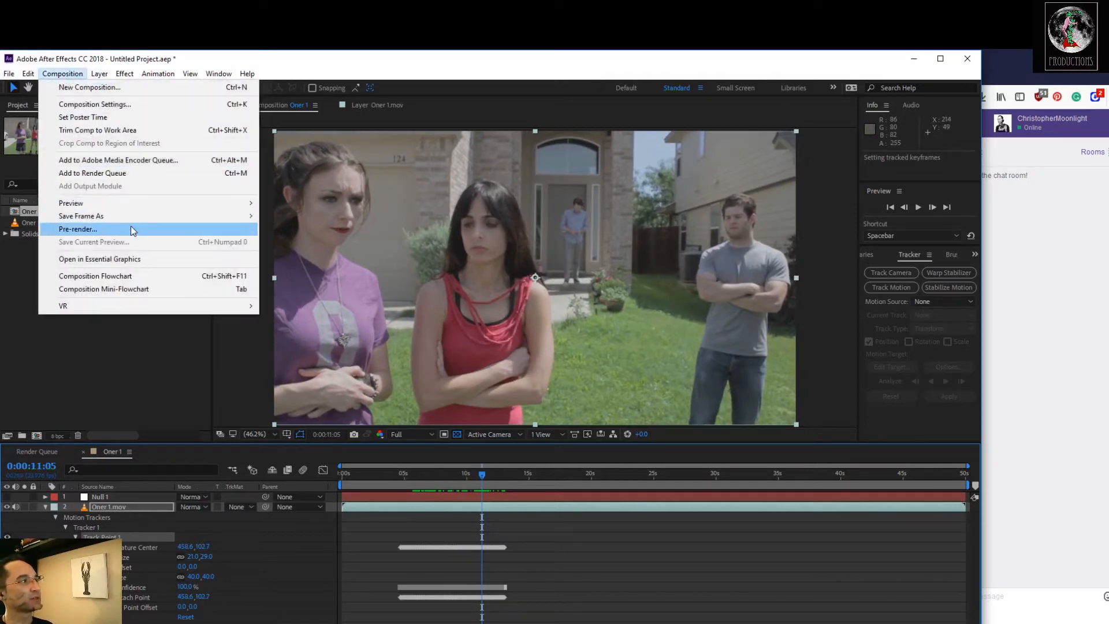
mouse_move(142, 209)
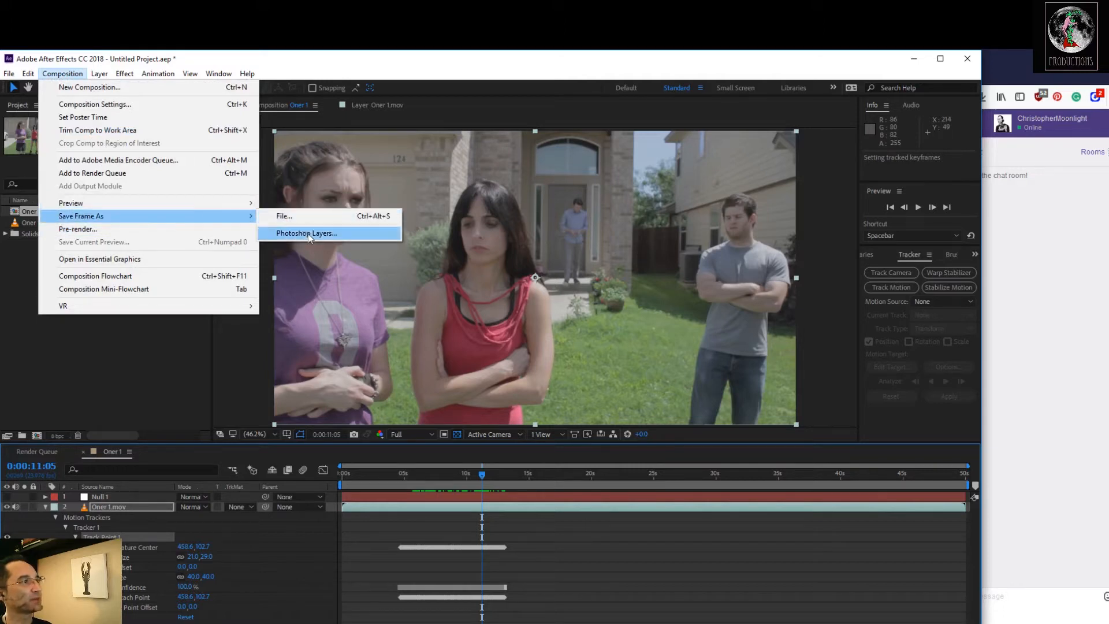
click(307, 233)
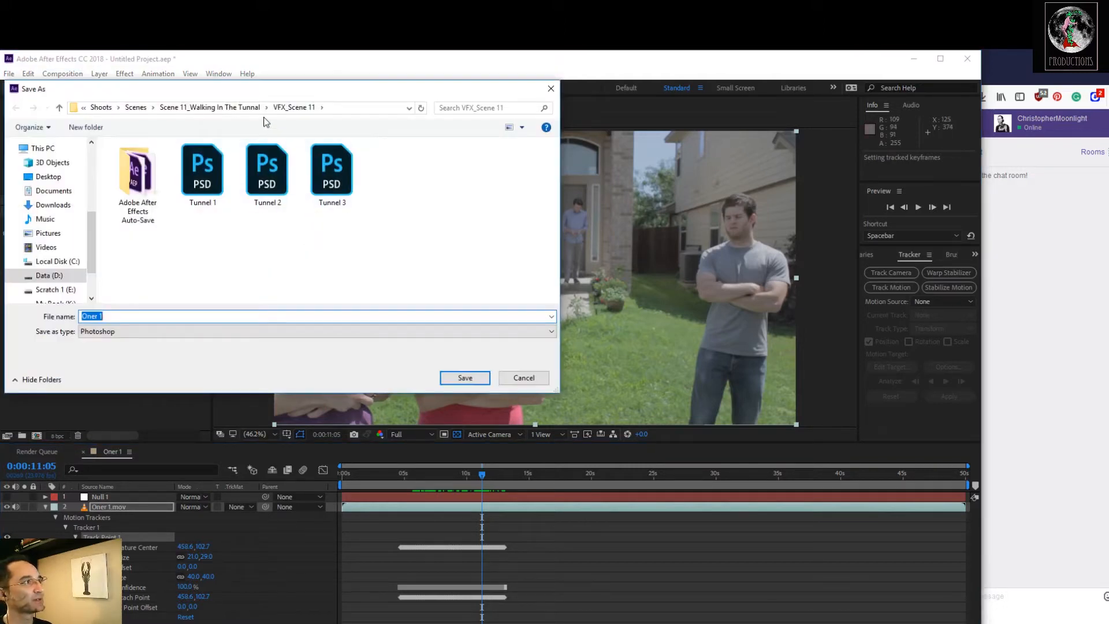
Save the Photoshop file as Oner 1 in the Scene 11_Walking In The Tunnal folder
drag(256, 87, 409, 181)
click(272, 197)
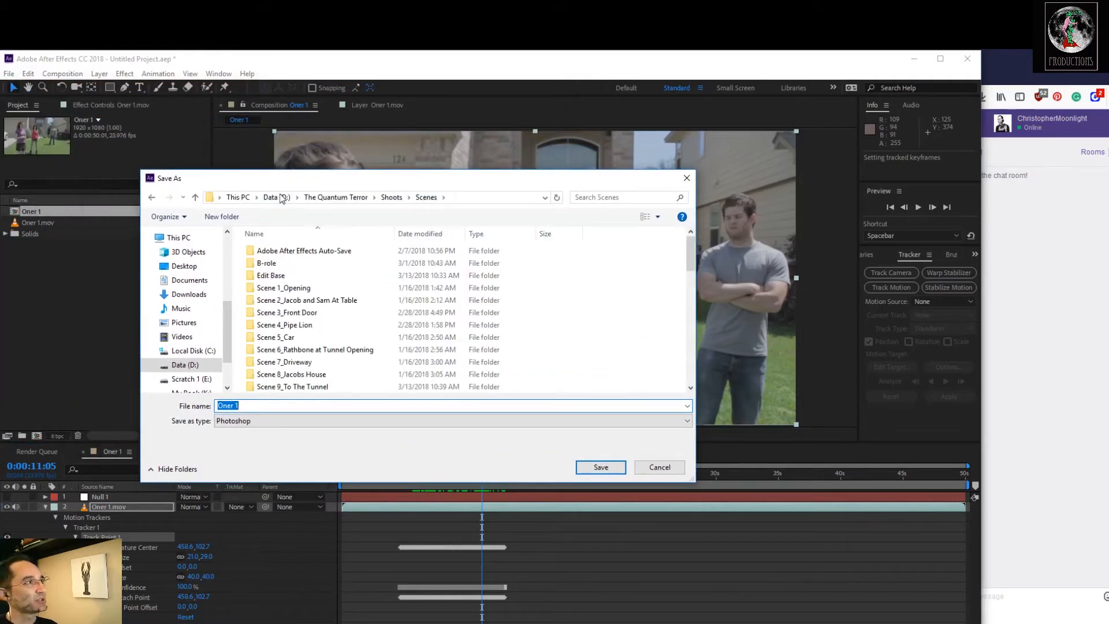
scroll(307, 346, down, 2)
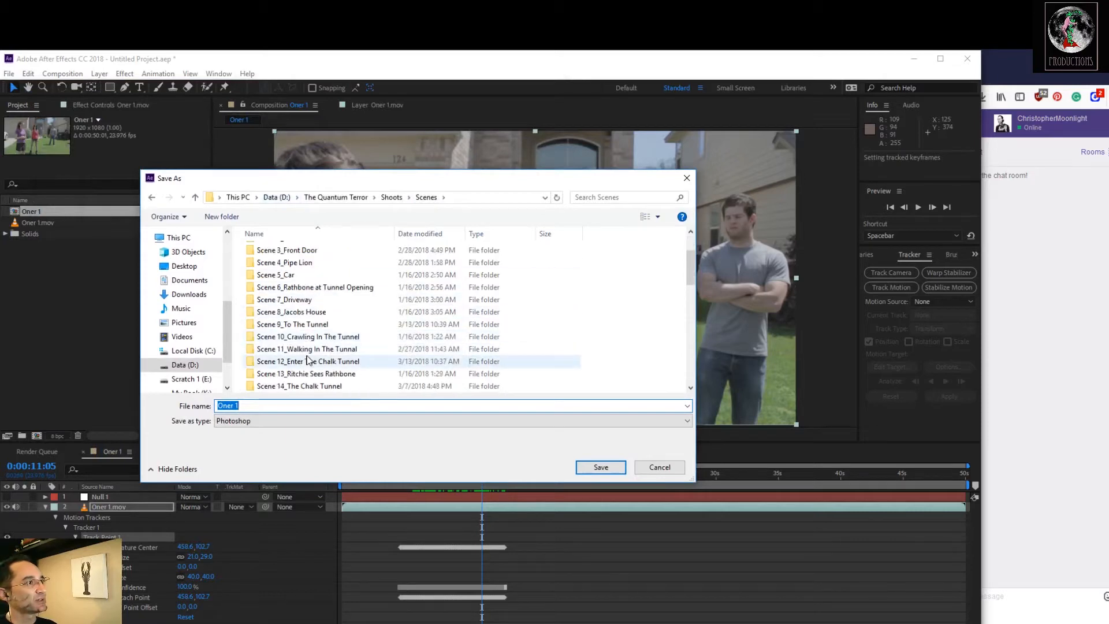
double_click(307, 349)
click(265, 407)
click(268, 407)
click(267, 407)
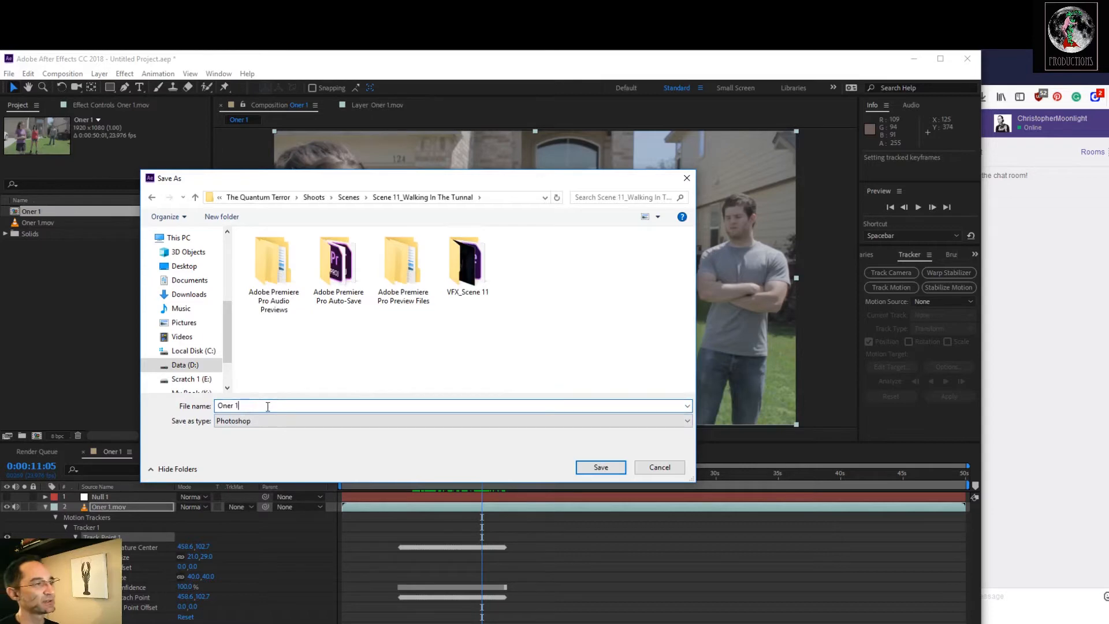
click(601, 469)
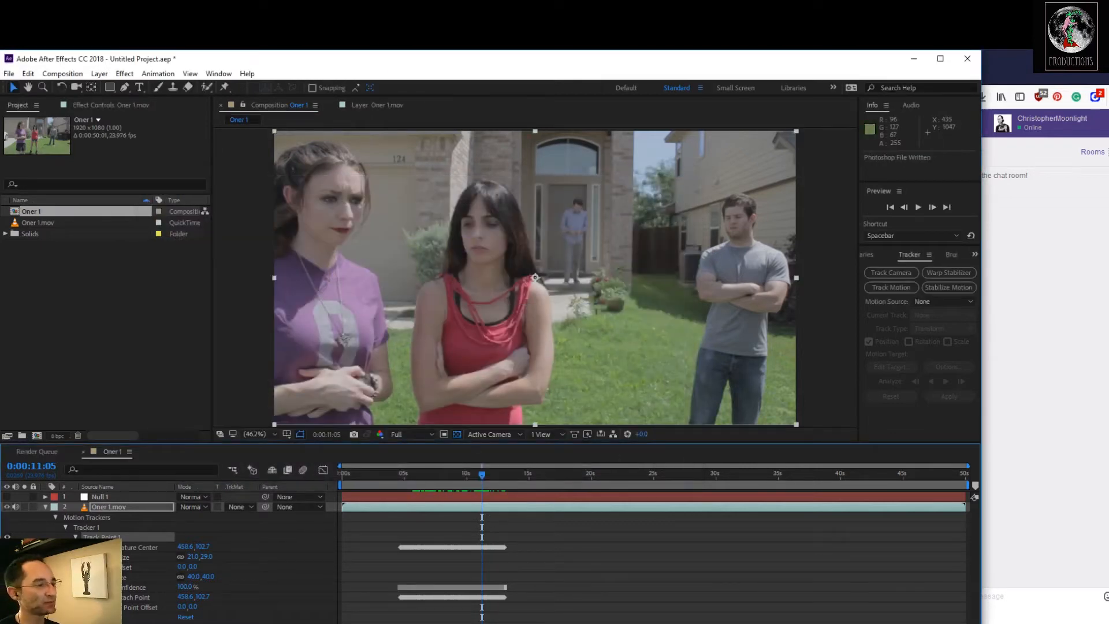
Look for the exported Oner 1 Photoshop file in the Scene 9_To The Tunnel folder on the Data (D:) drive
mouse_move(306, 623)
click(305, 602)
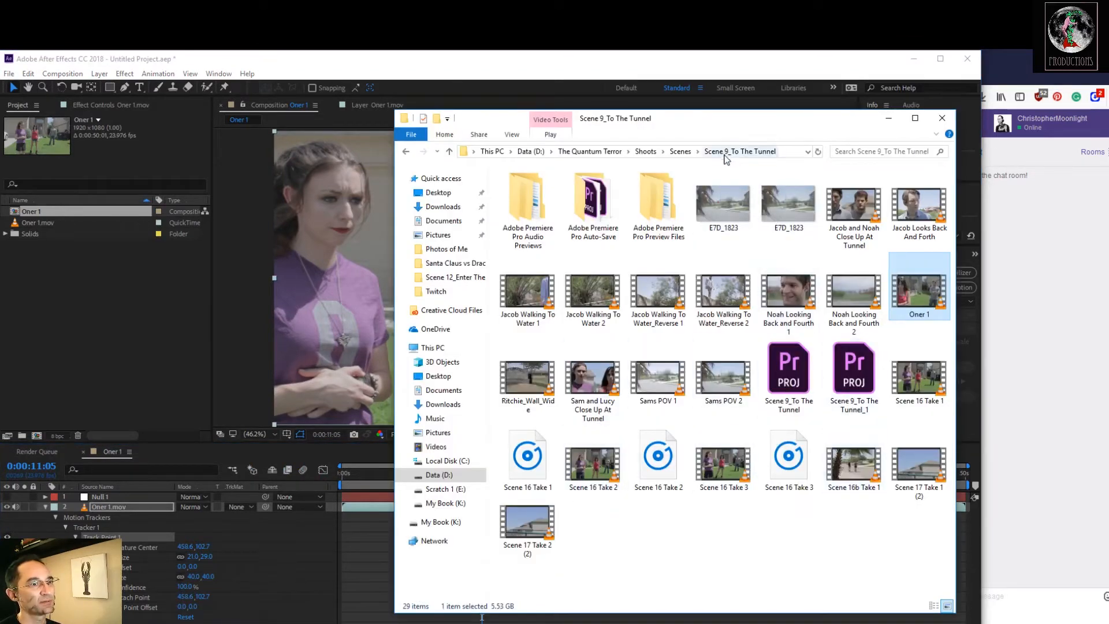
click(727, 152)
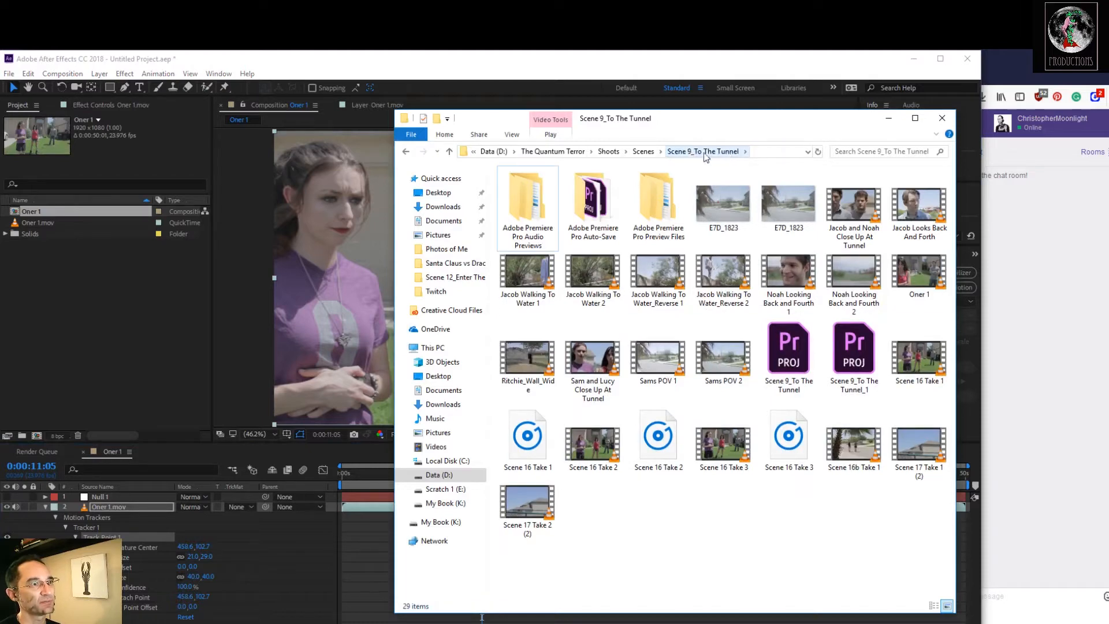
click(643, 153)
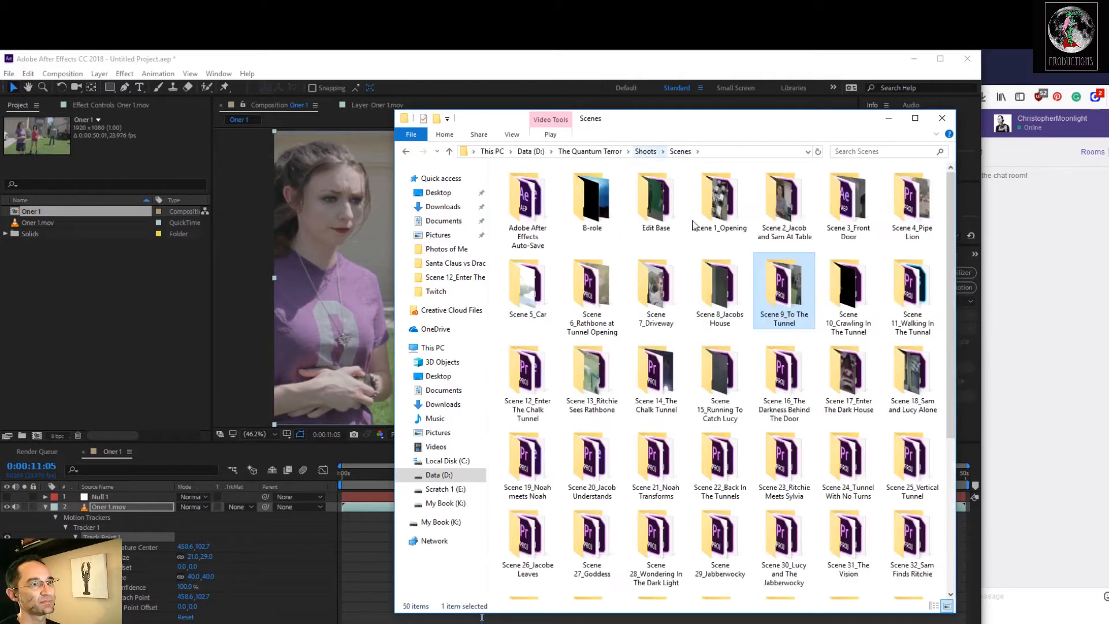
double_click(769, 295)
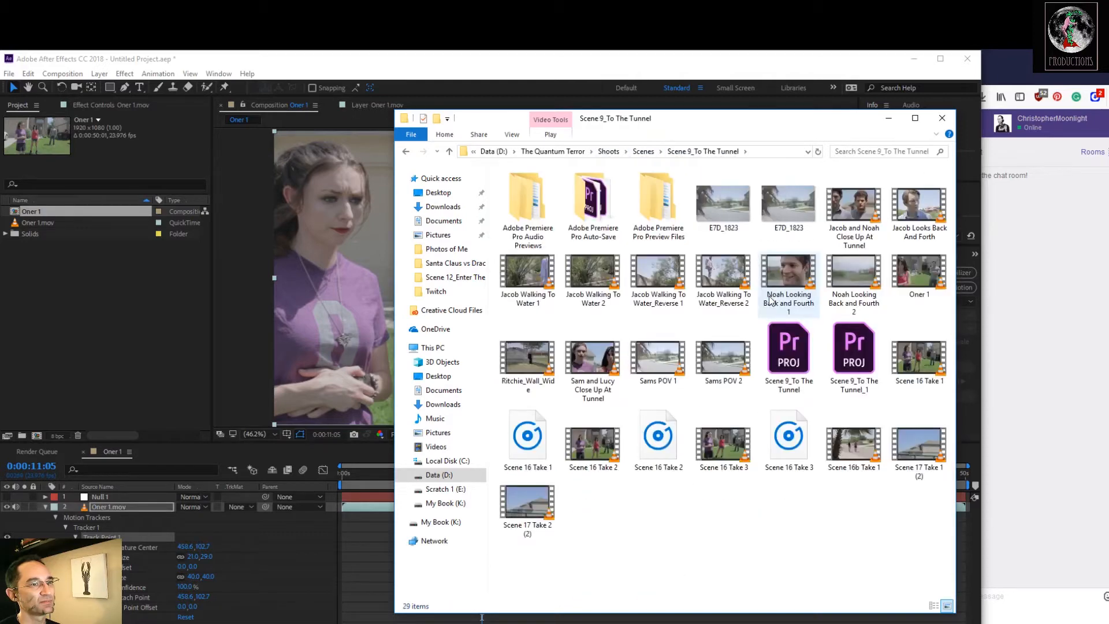
Look for the exported file in The Quantum Terror's Scene 11_Walking In The Tunnal folder on the My Book (K:) drive
mouse_move(482, 617)
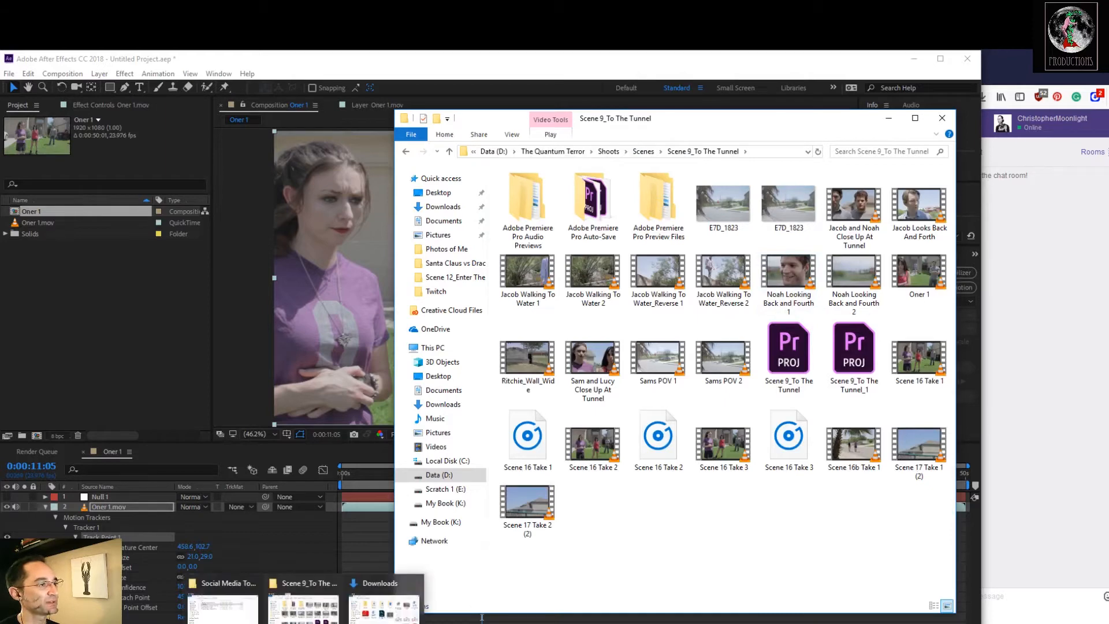
click(382, 604)
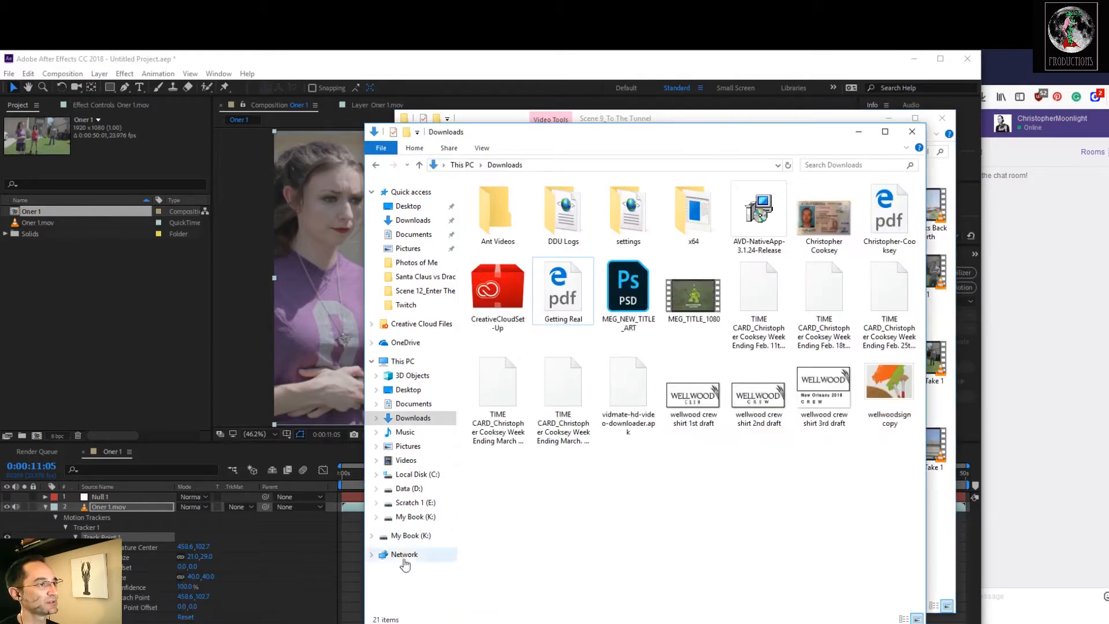
click(416, 489)
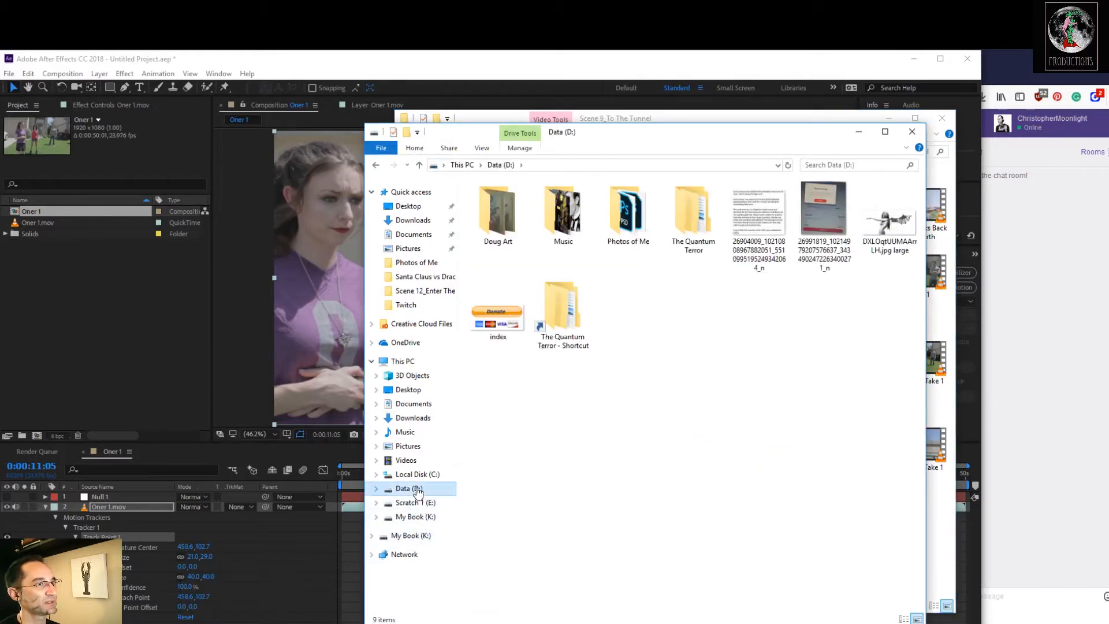
click(413, 536)
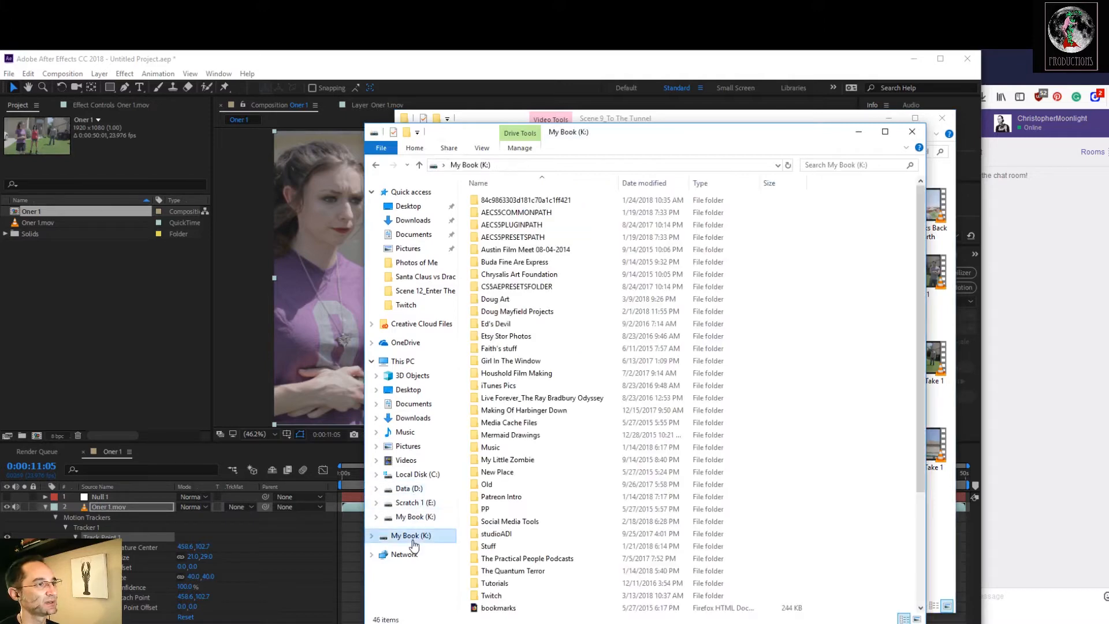
double_click(496, 571)
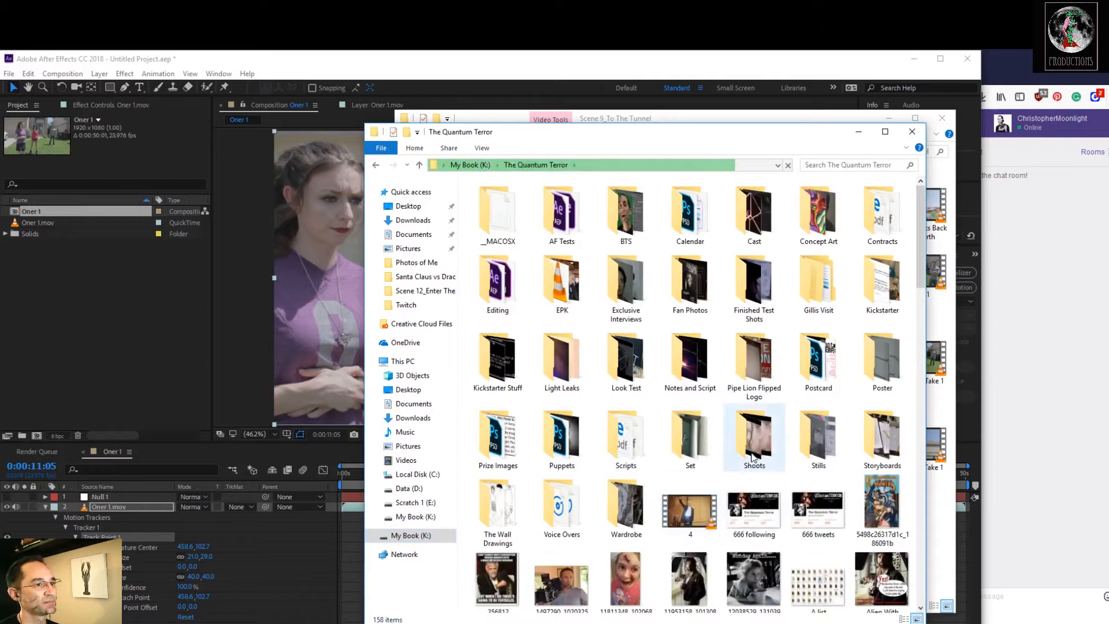
double_click(753, 457)
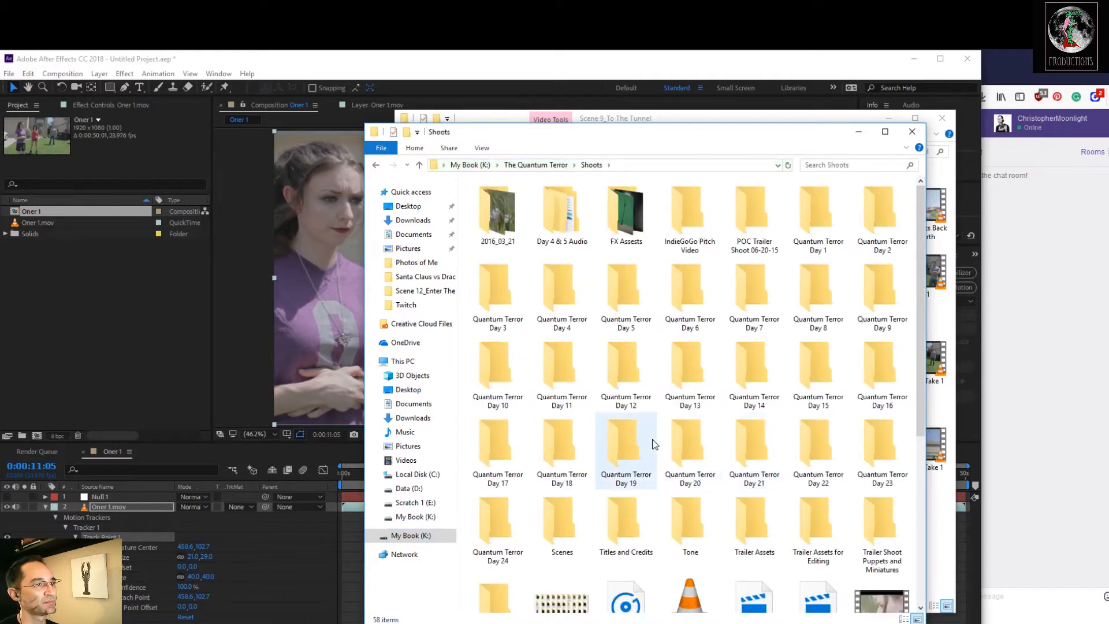
double_click(565, 523)
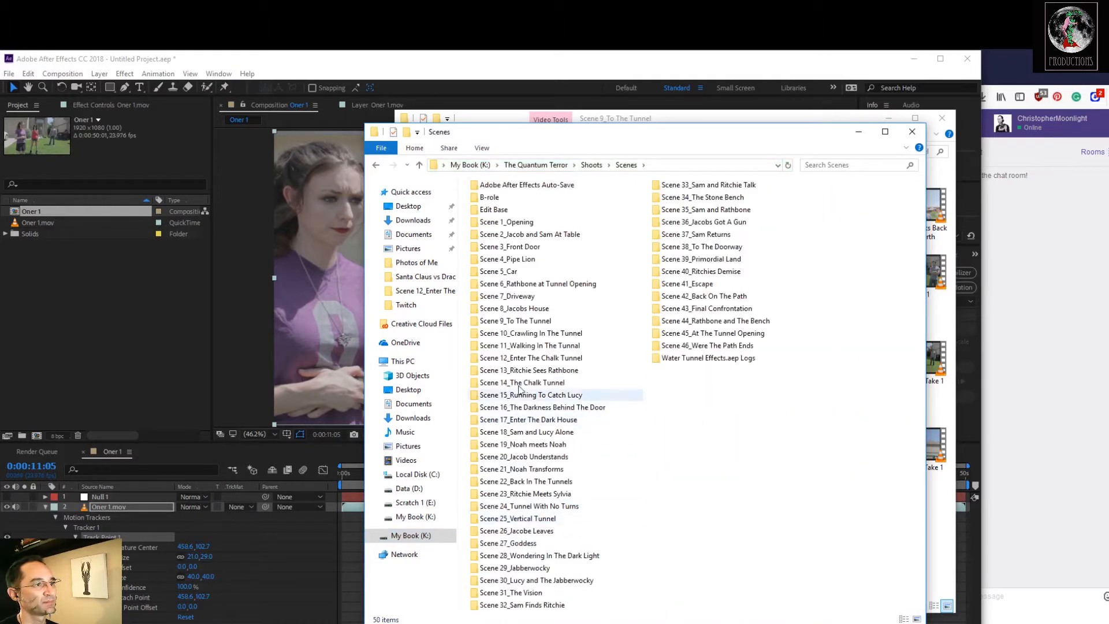
double_click(520, 345)
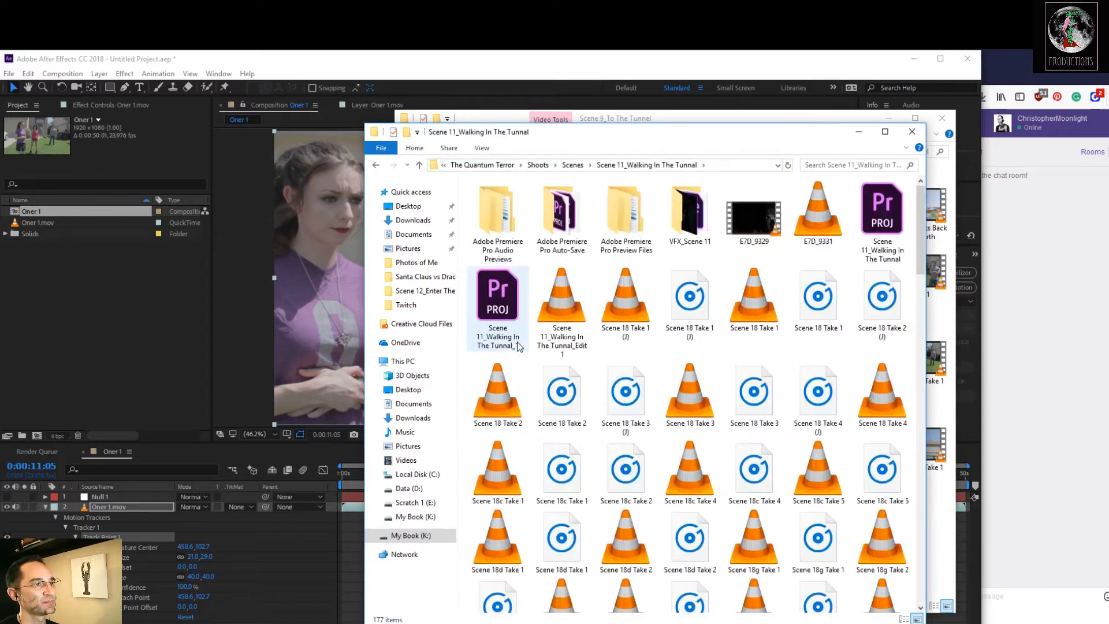
scroll(537, 376, down, 15)
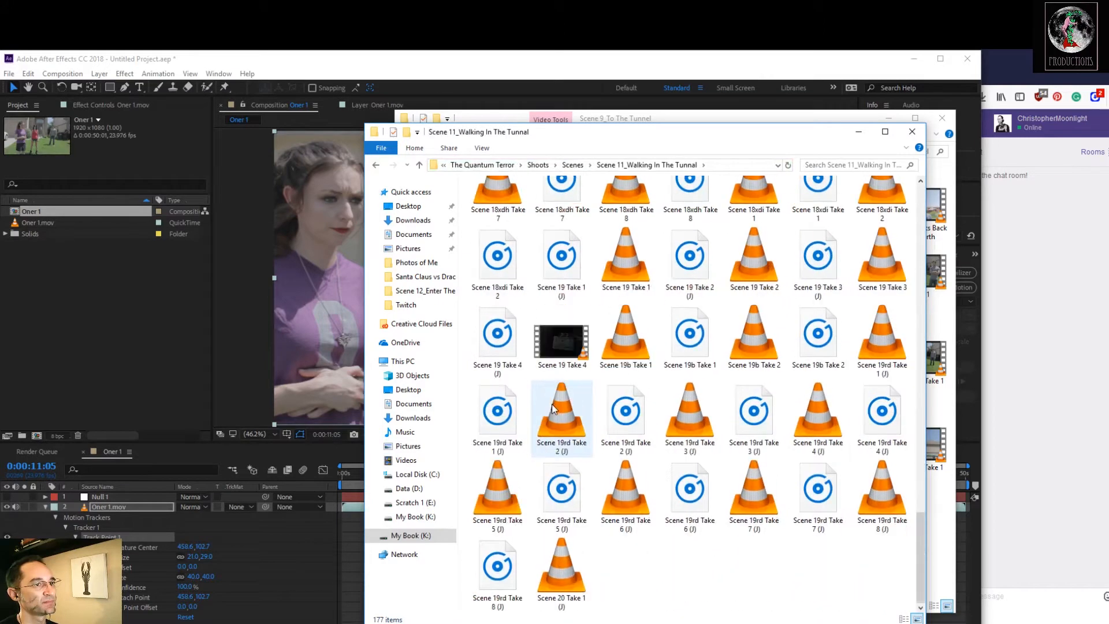
scroll(553, 408, up, 15)
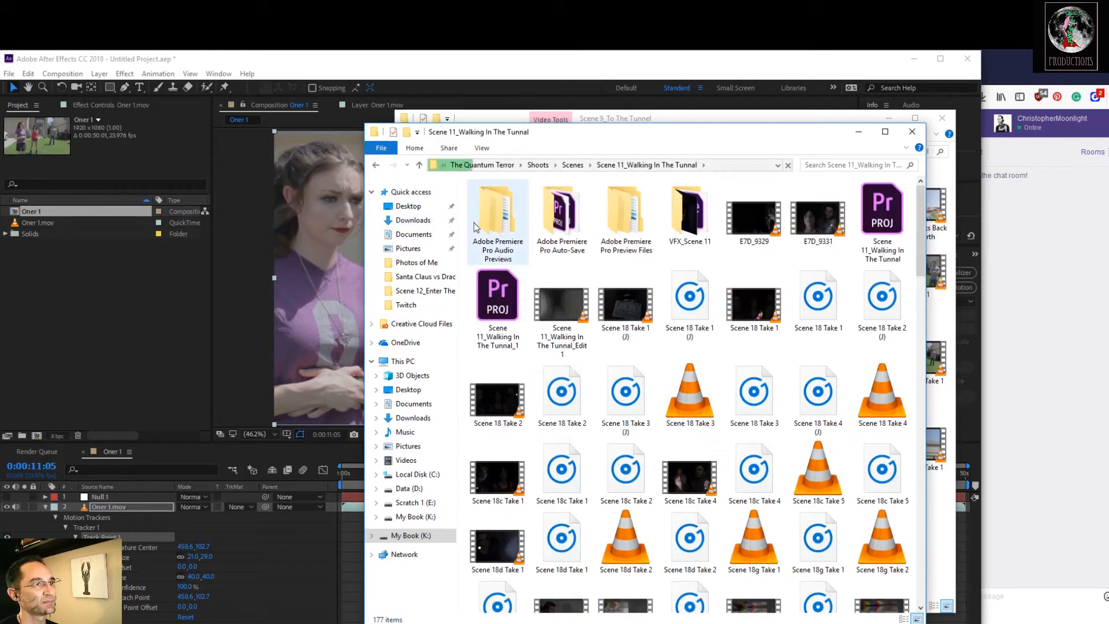
Check the Scene 9_To The Tunnel folder on the My Book (K:) drive and close that file window
click(376, 165)
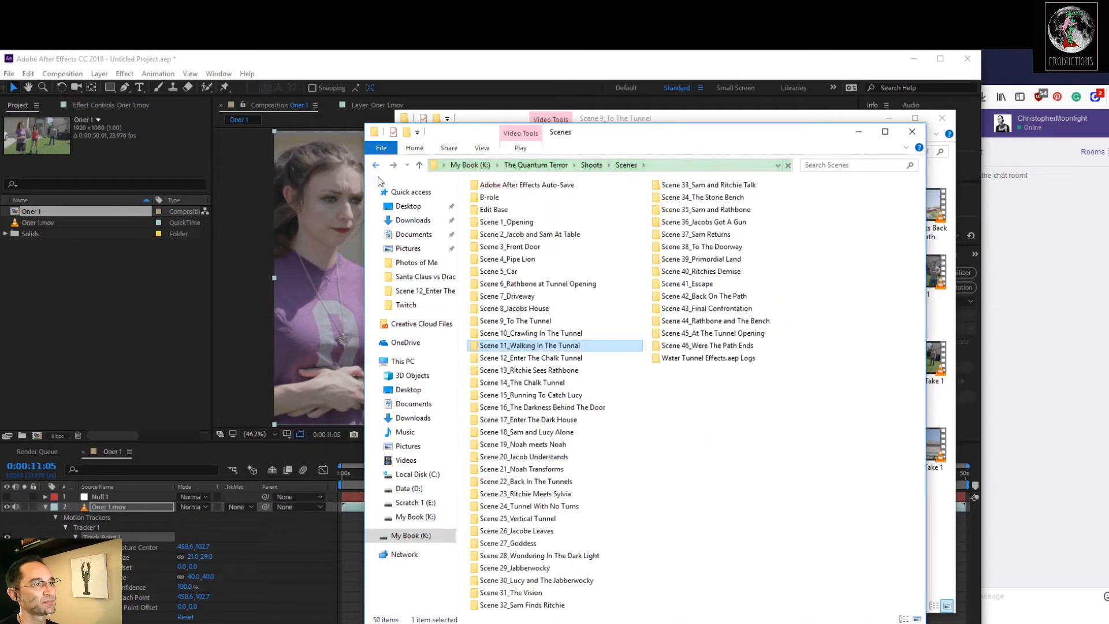
double_click(495, 322)
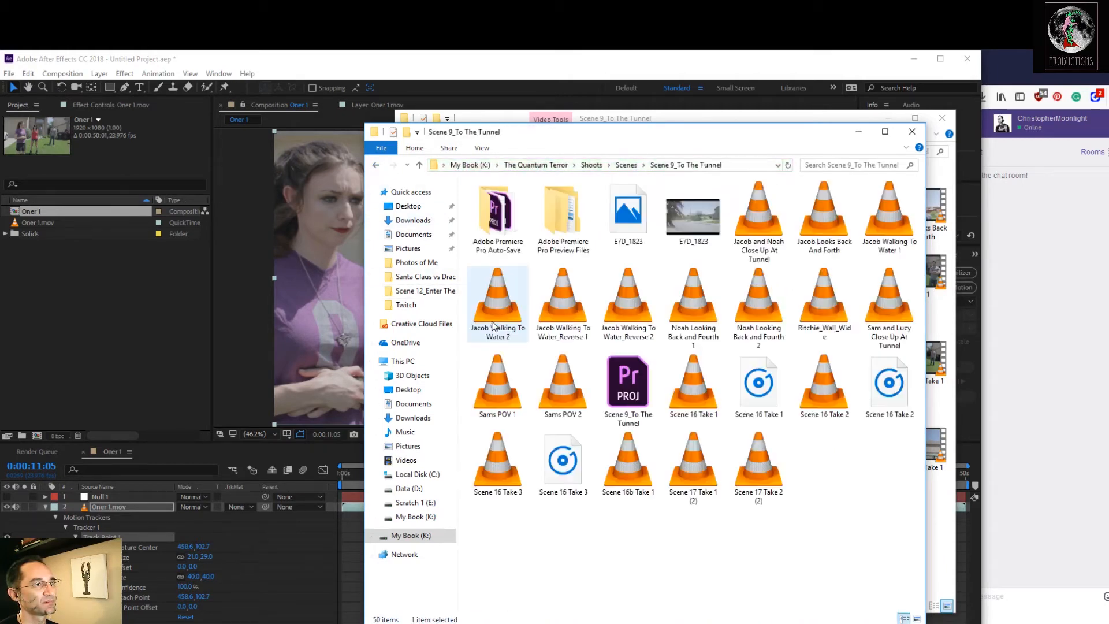
click(911, 134)
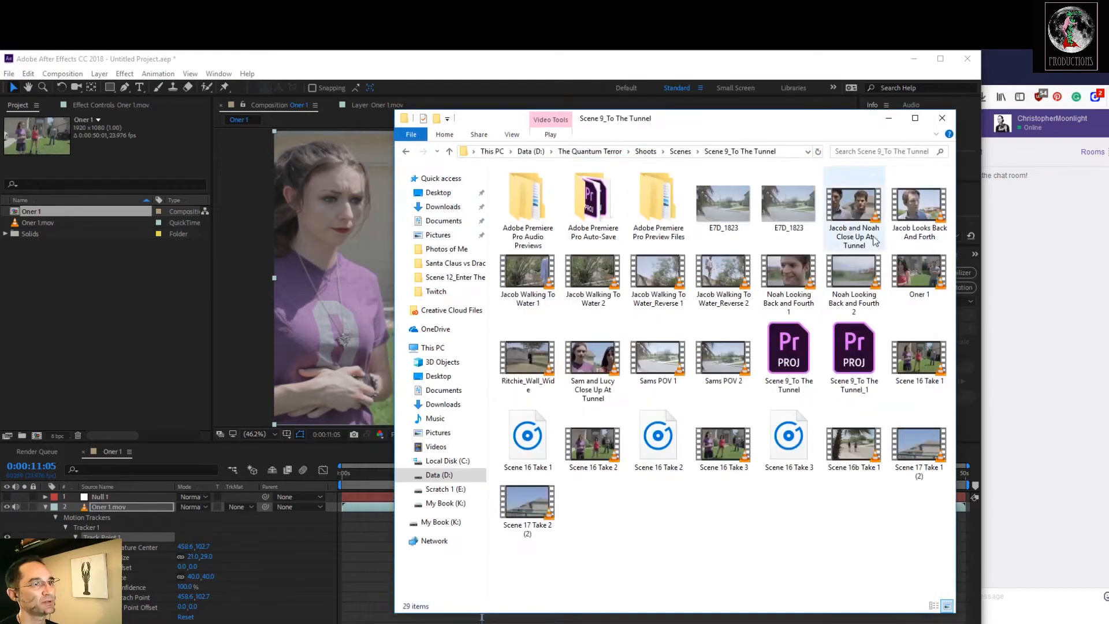
Move the Oner 1 Photoshop file from Scene 11_Walking In The Tunnal to Scene 9_To The Tunnel on the Data (D:) drive
click(407, 152)
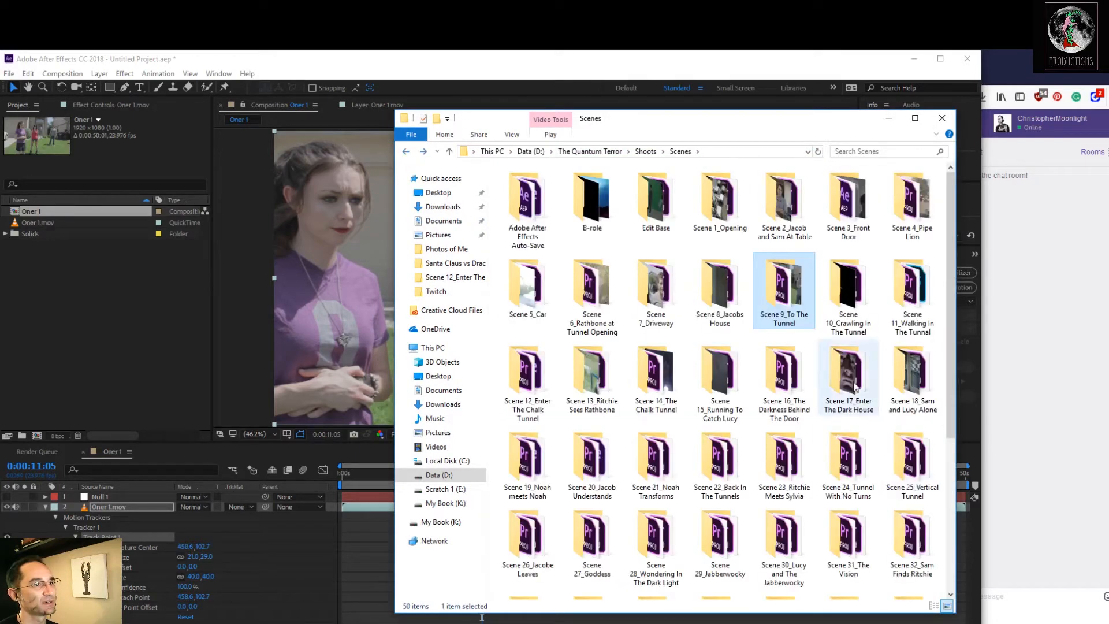
double_click(910, 303)
click(789, 219)
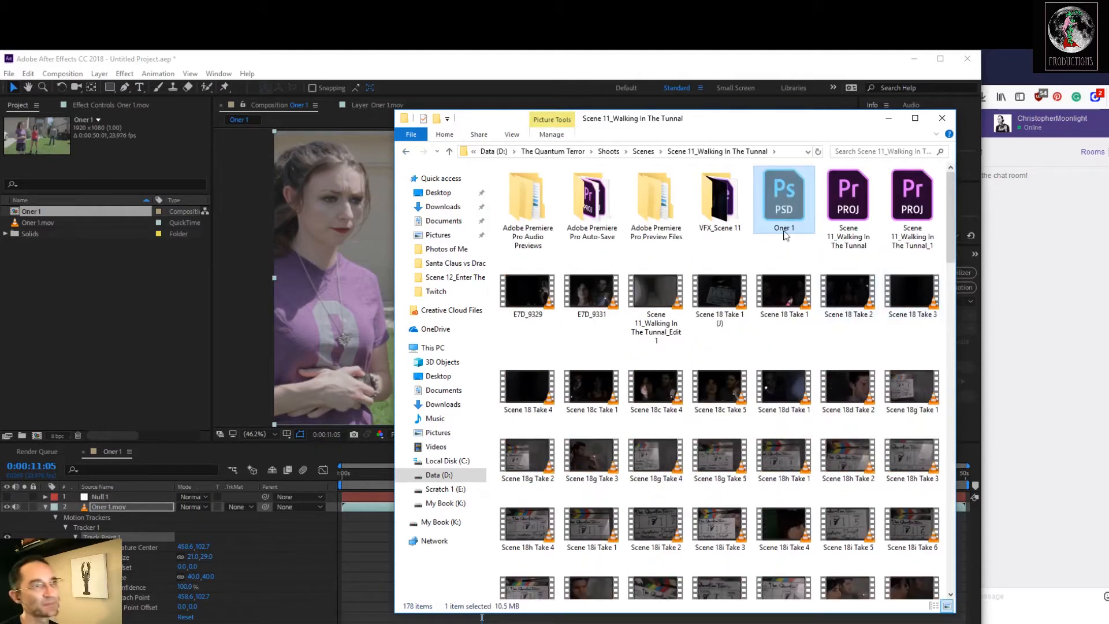
click(643, 151)
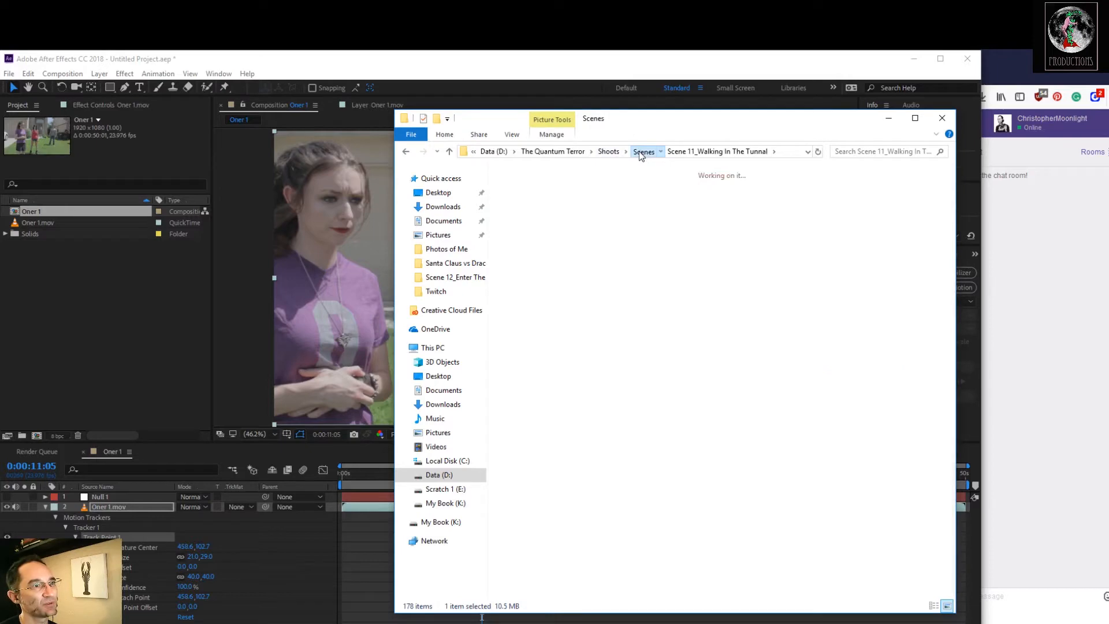
double_click(776, 287)
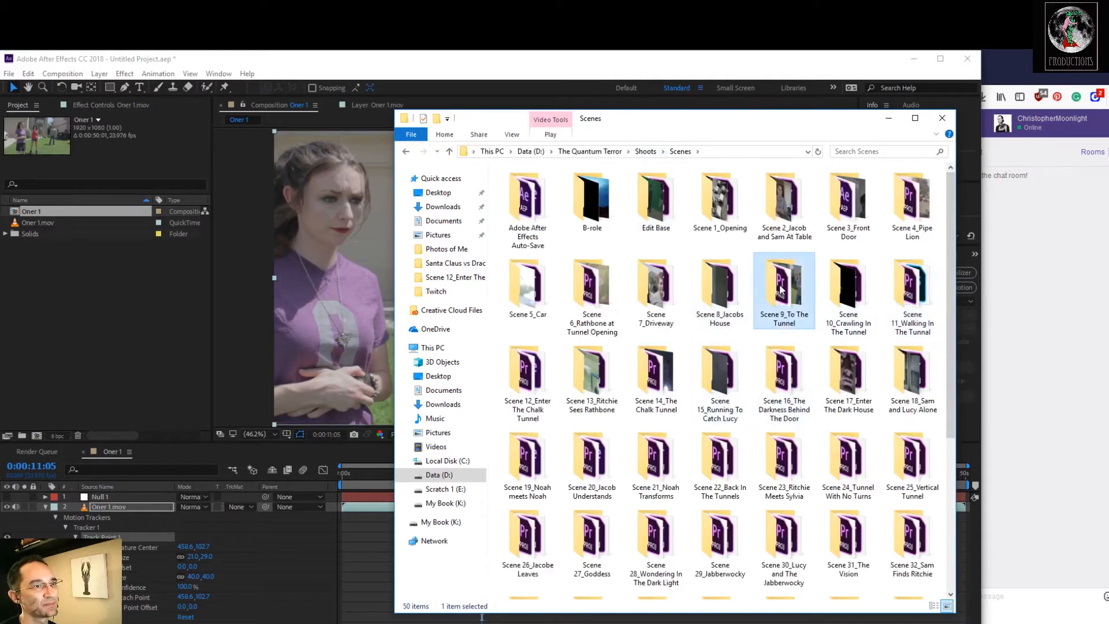
key(ctrl+v)
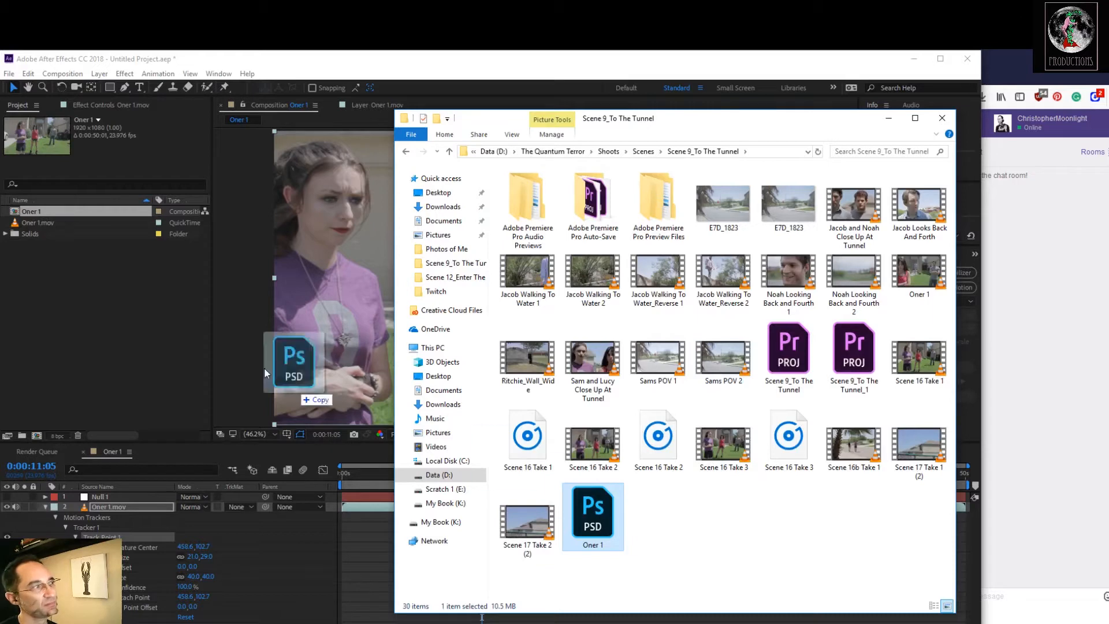
Import Oner 1.PSD into the After Effects project as footage with merged layers
click(114, 304)
drag(151, 322, 156, 320)
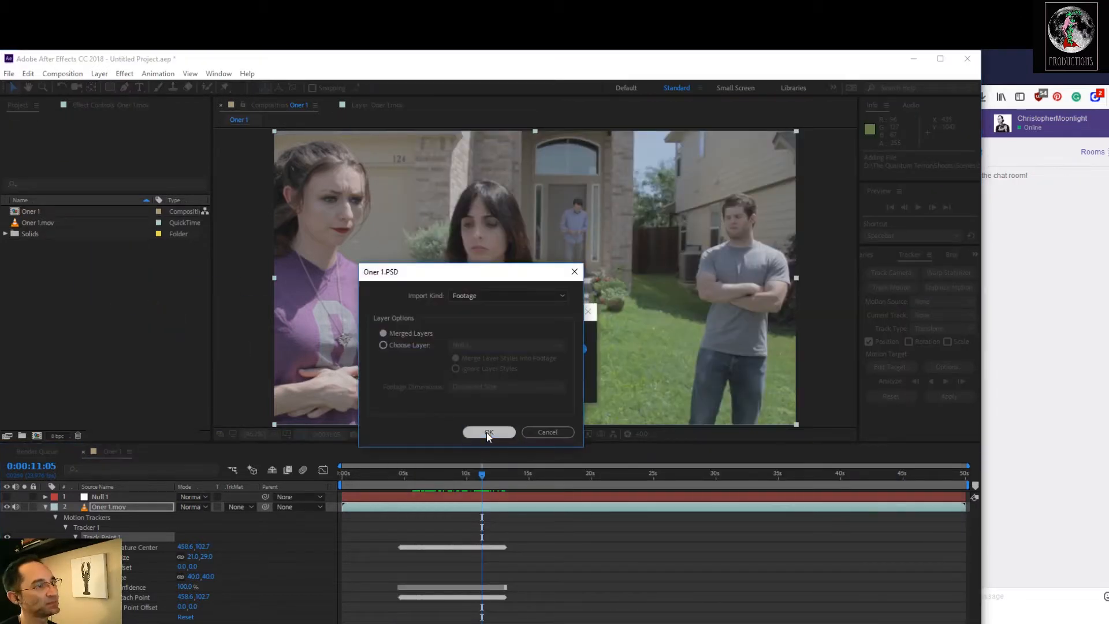
click(487, 434)
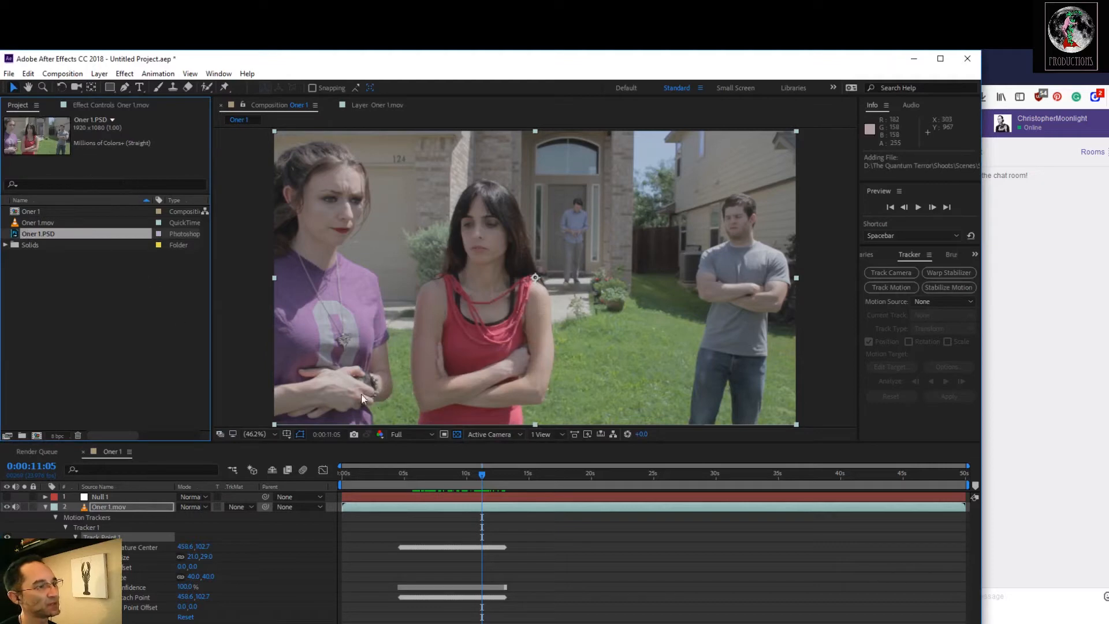
Try placing Oner 1.PSD above Oner 1.mov in the timeline and shifting it in time, and undo these changes
drag(42, 238, 376, 510)
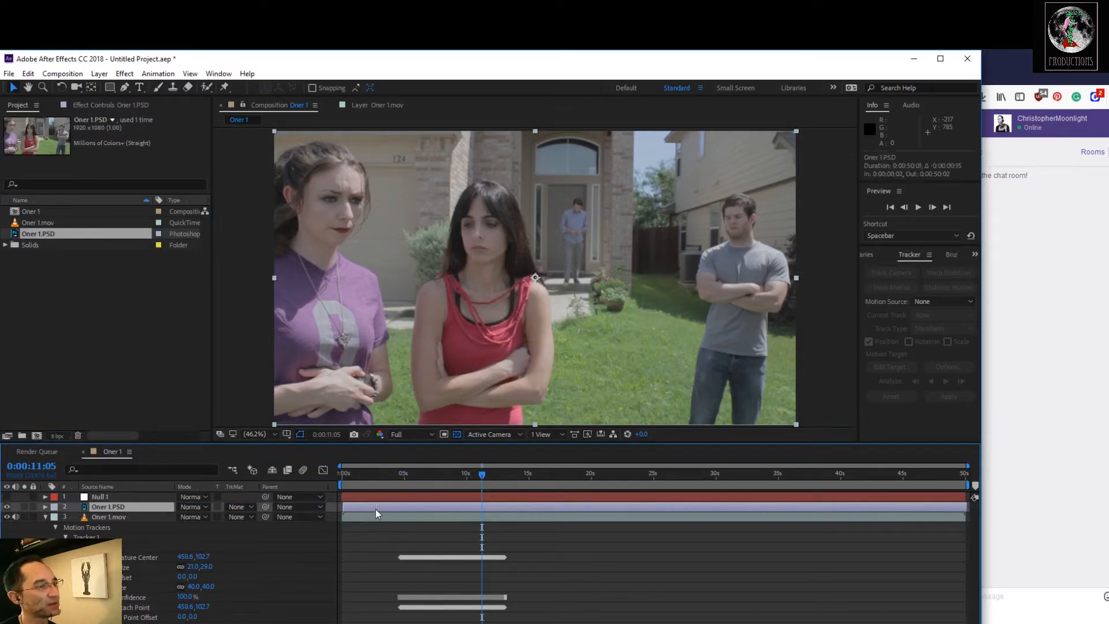
mouse_move(494, 487)
mouse_down()
mouse_move(522, 486)
mouse_move(453, 492)
mouse_move(485, 504)
mouse_up()
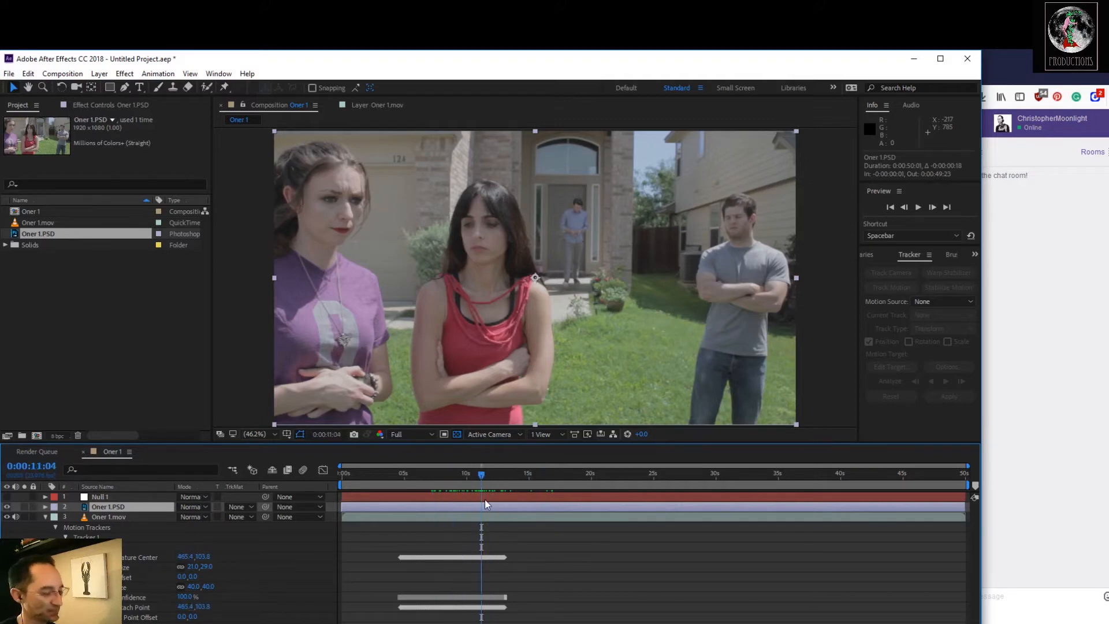
key(ctrl+z)
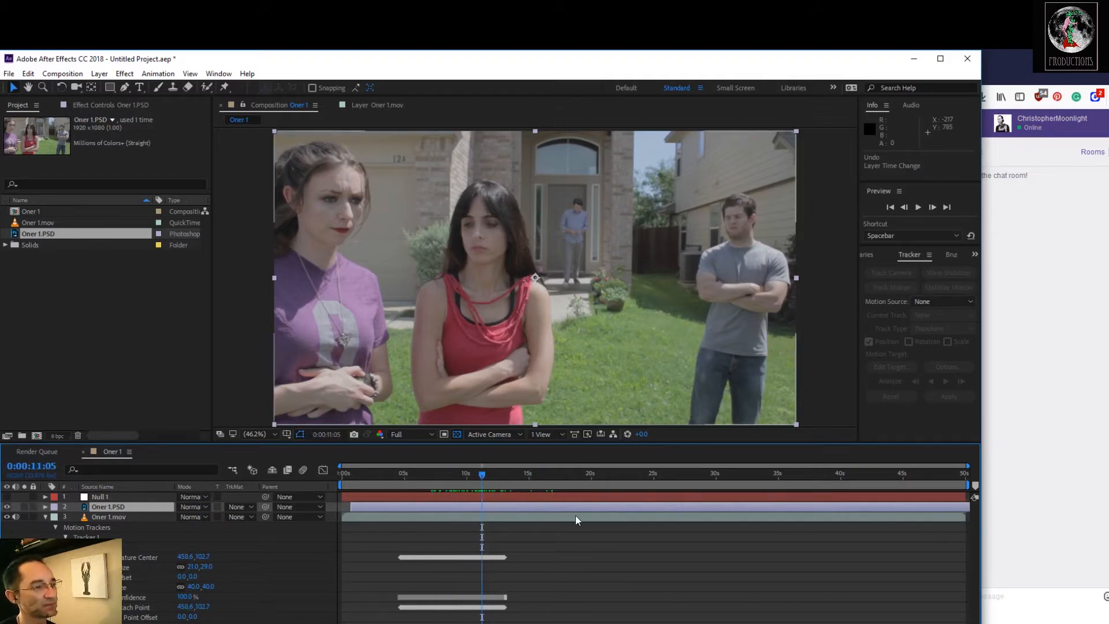
key(ctrl+z)
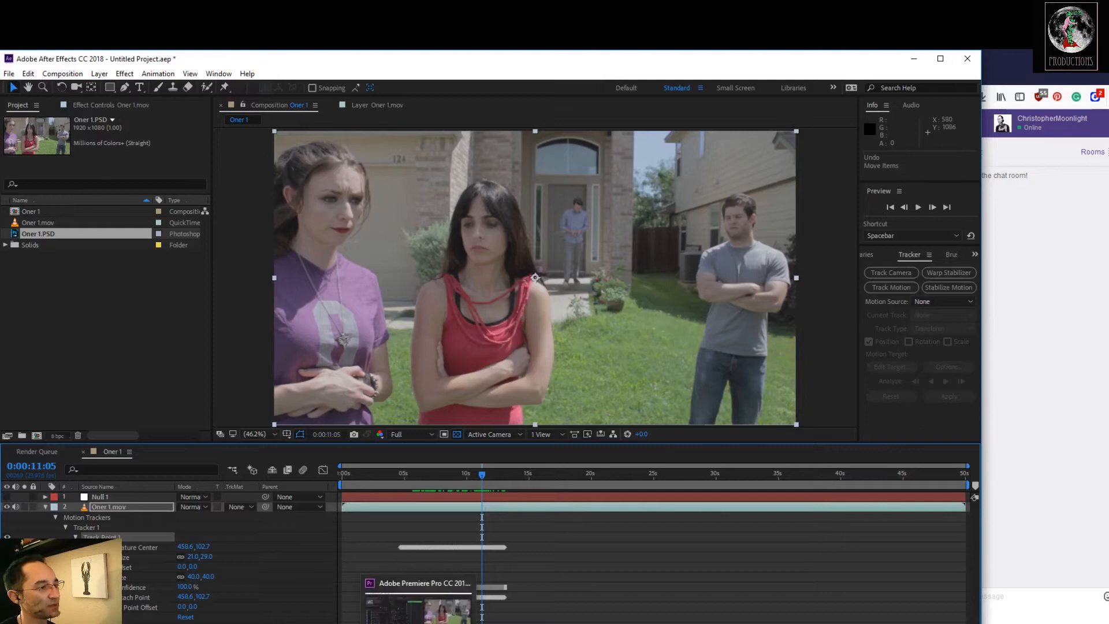
Open the Oner 1 Photoshop file from the Scene 9_To The Tunnel folder in Photoshop
mouse_move(306, 623)
click(346, 605)
double_click(595, 514)
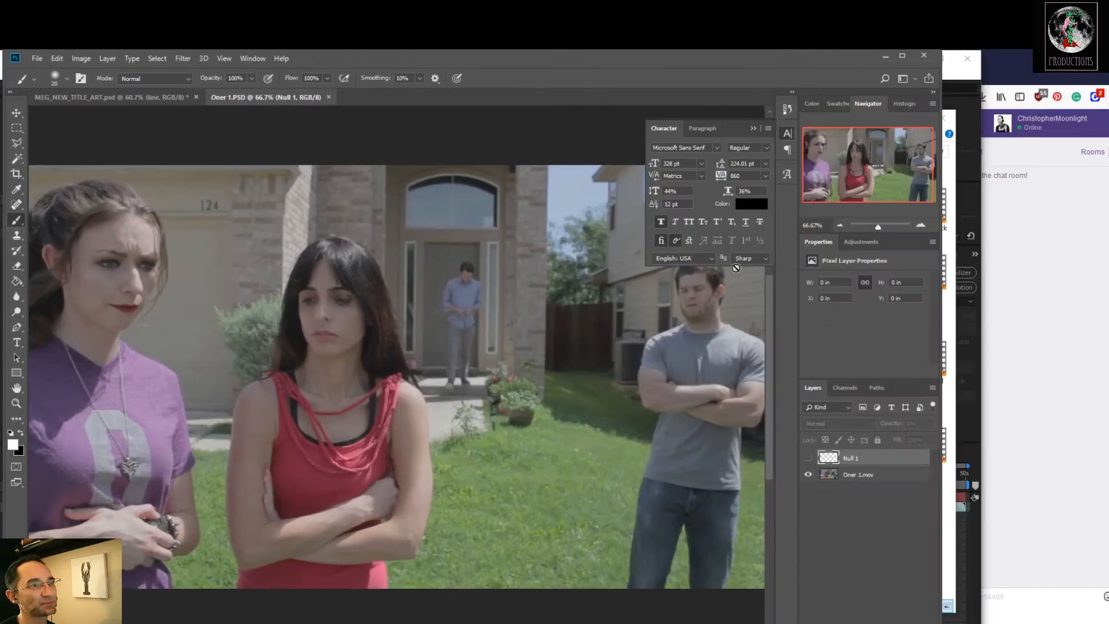
Select a small rectangular area around the house number above the garage door and delete the Null 1 layer
click(17, 129)
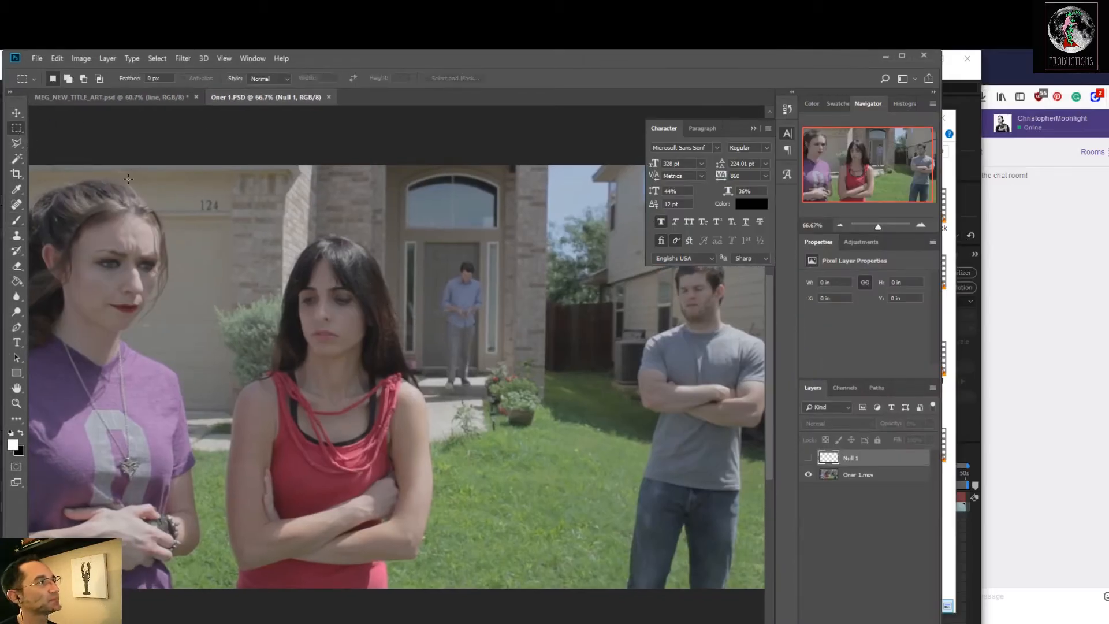
drag(187, 191, 228, 217)
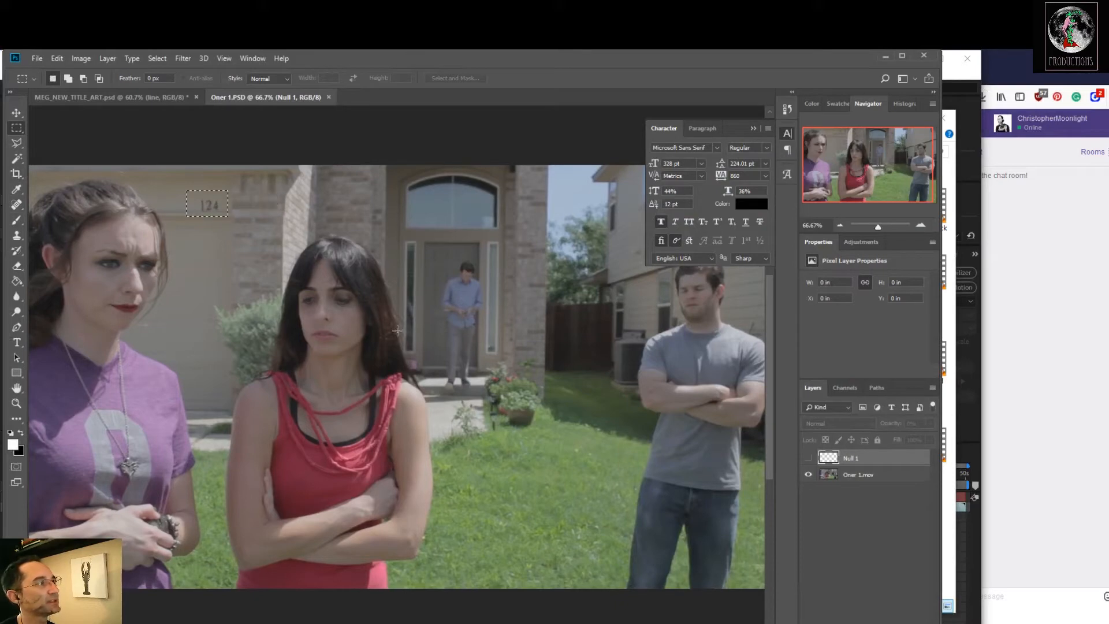
drag(878, 228, 882, 224)
drag(862, 157, 823, 133)
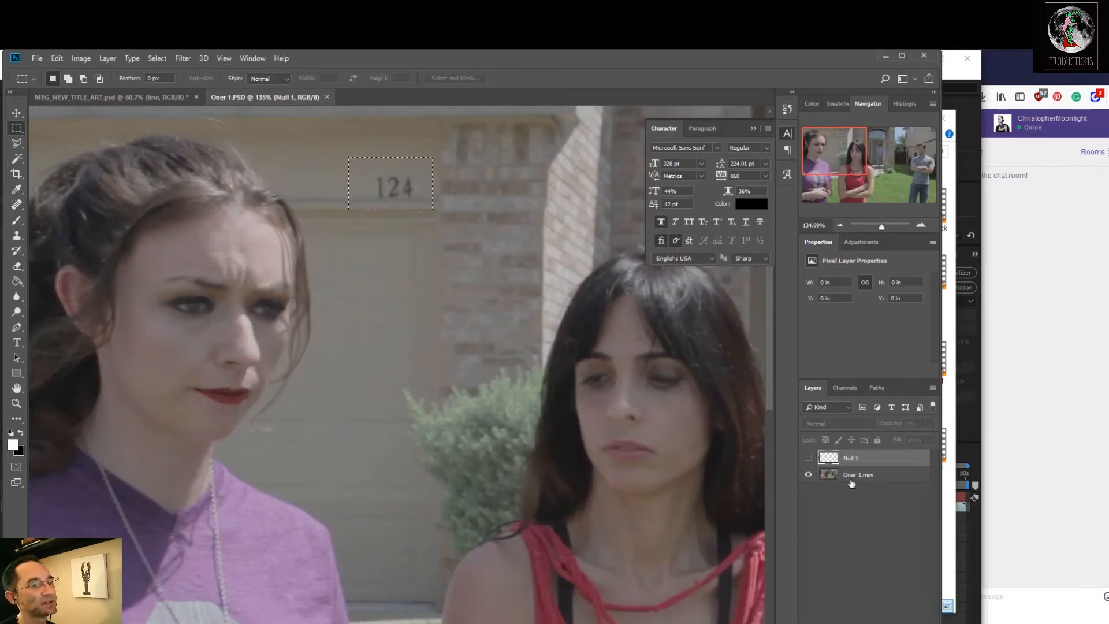
drag(891, 464, 926, 623)
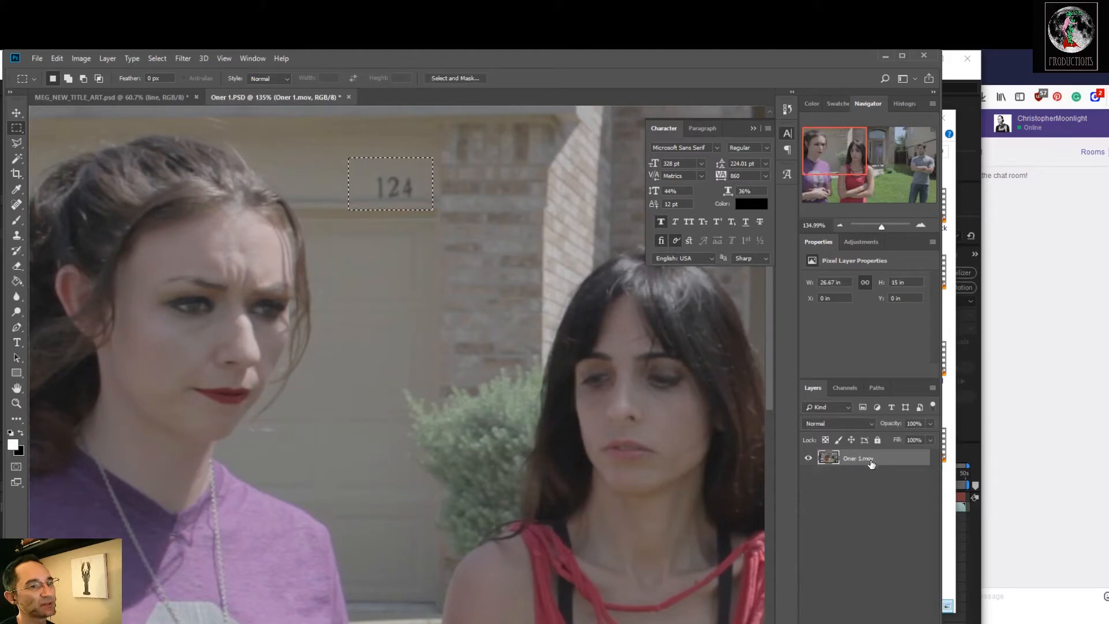
Invert the selection, delete everything outside the house-number patch on the Oner 1.mov layer, and deselect
click(69, 58)
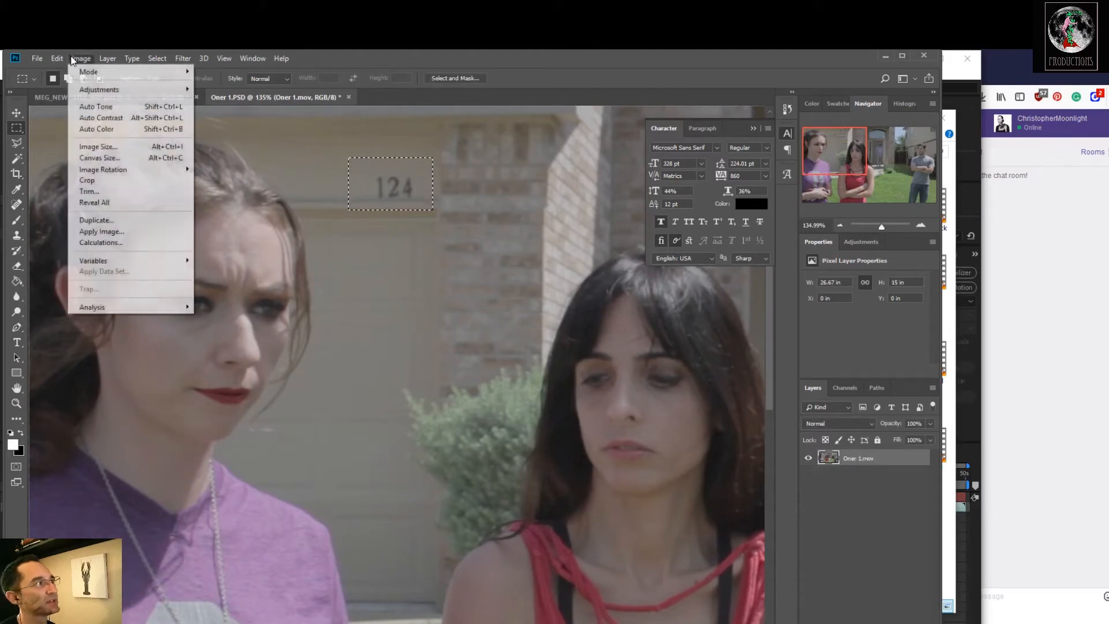
mouse_move(99, 59)
mouse_move(153, 61)
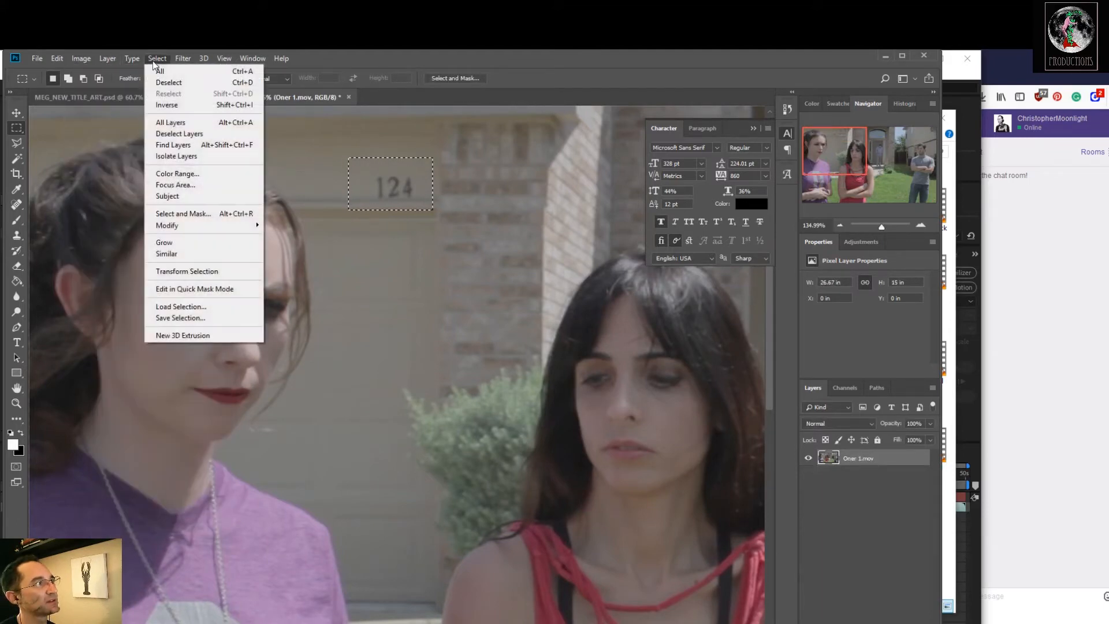
click(181, 106)
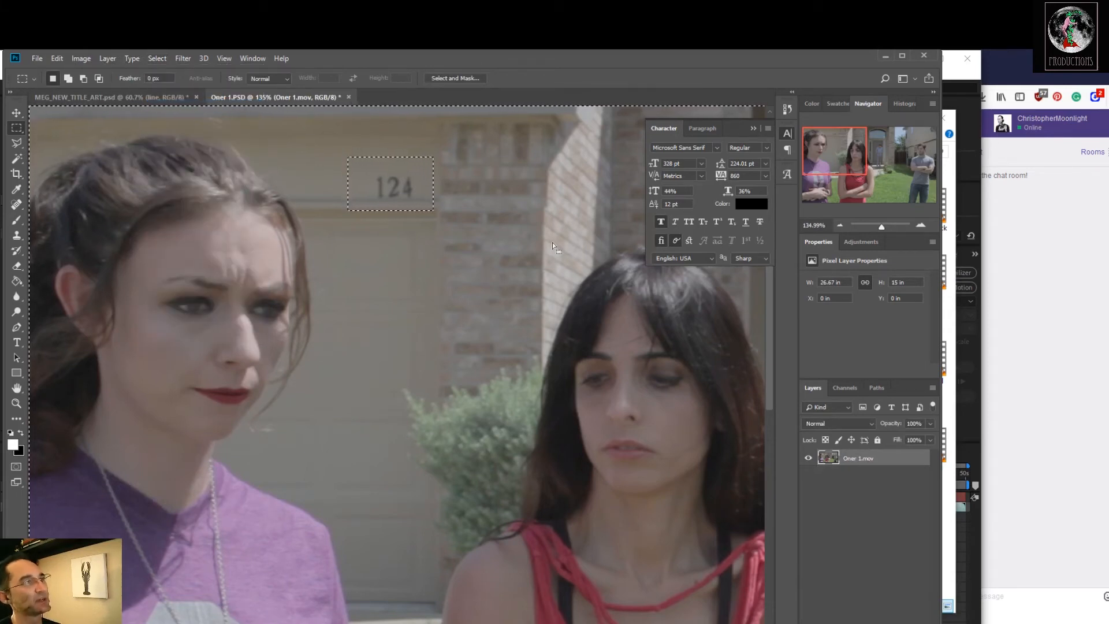
key(Delete)
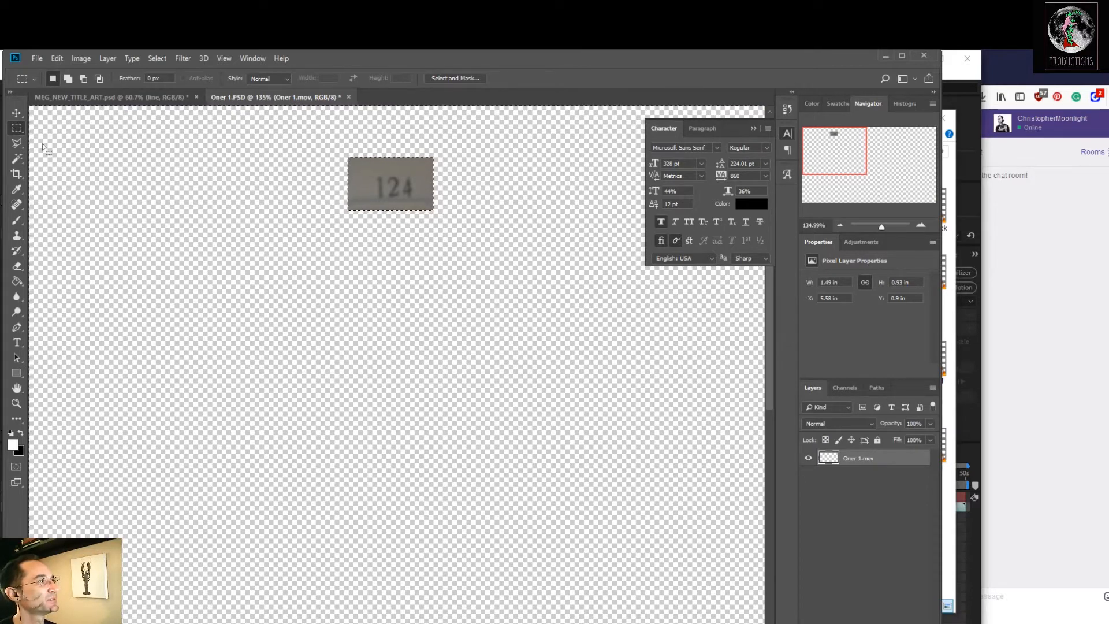
click(18, 113)
click(20, 127)
click(353, 173)
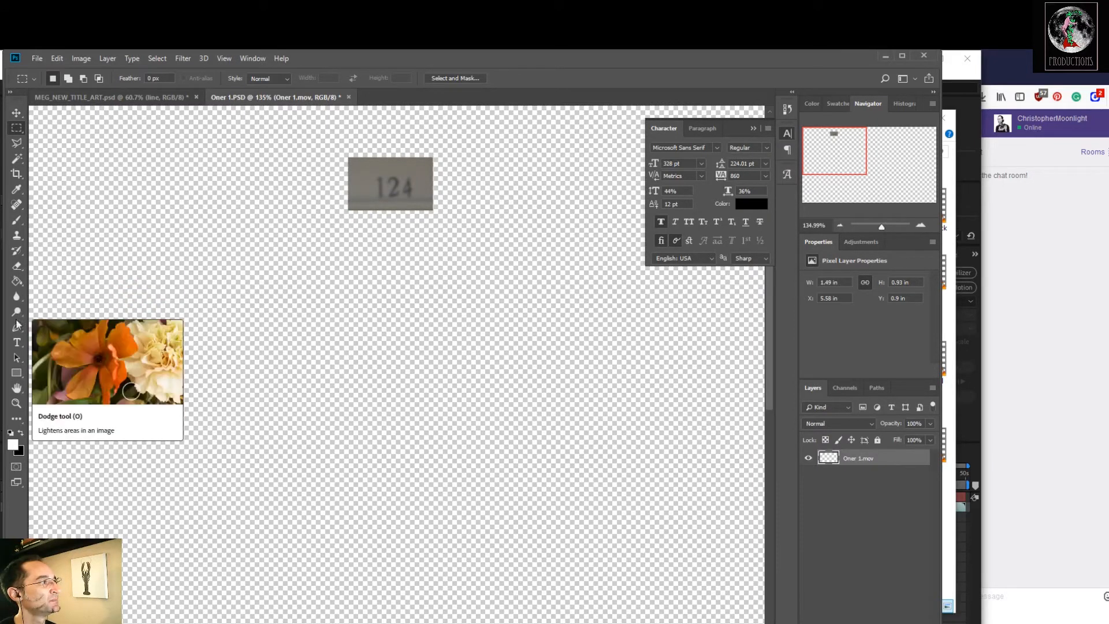
Soften the edges of the house-number patch using the Blur tool with a brush reduced to 30, and save the file
click(16, 296)
click(52, 298)
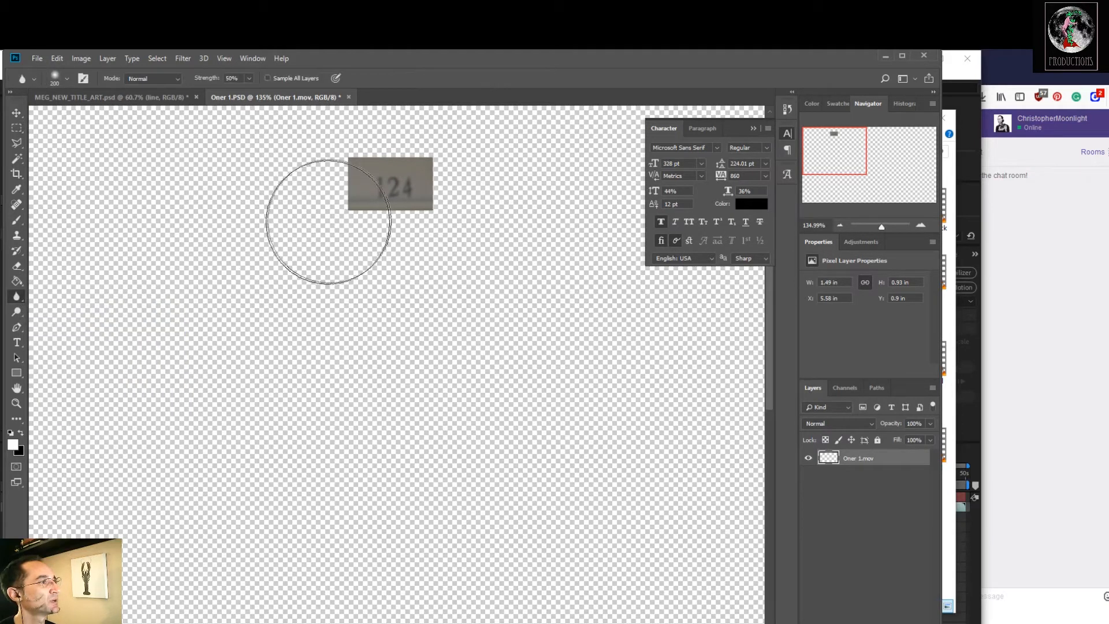
key(bracketleft)
key(bracketleft)
key(bracketleft)
key(bracketleft)
key(bracketleft)
key(bracketleft)
key(bracketleft)
key(bracketleft)
key(bracketleft)
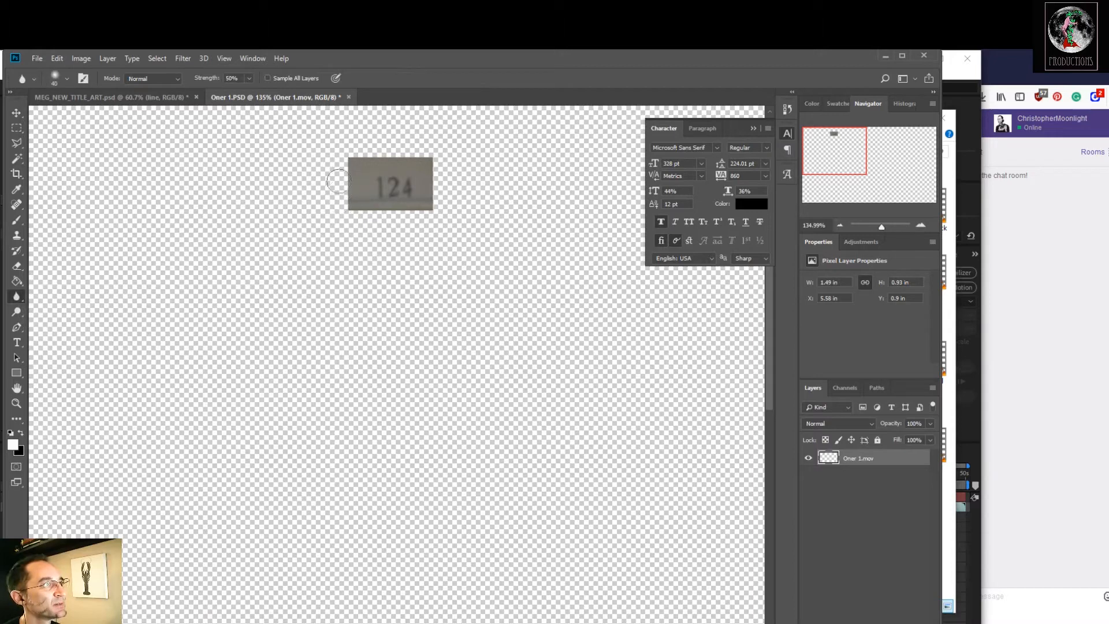
mouse_move(340, 179)
mouse_down()
mouse_move(373, 158)
mouse_move(447, 151)
mouse_up()
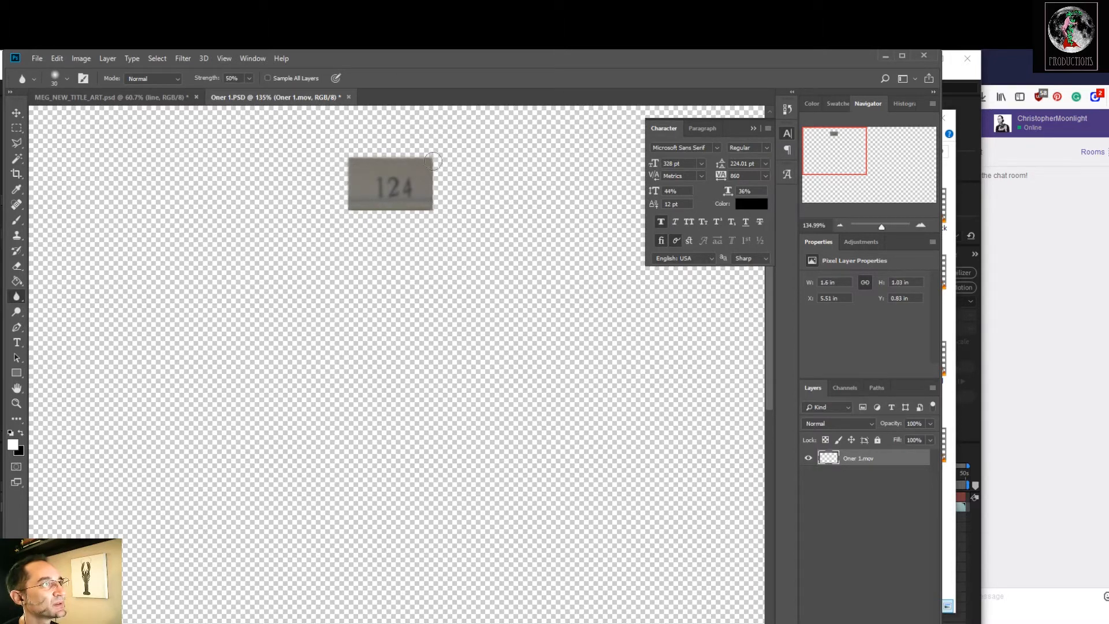
drag(347, 221, 344, 219)
key(ctrl+s)
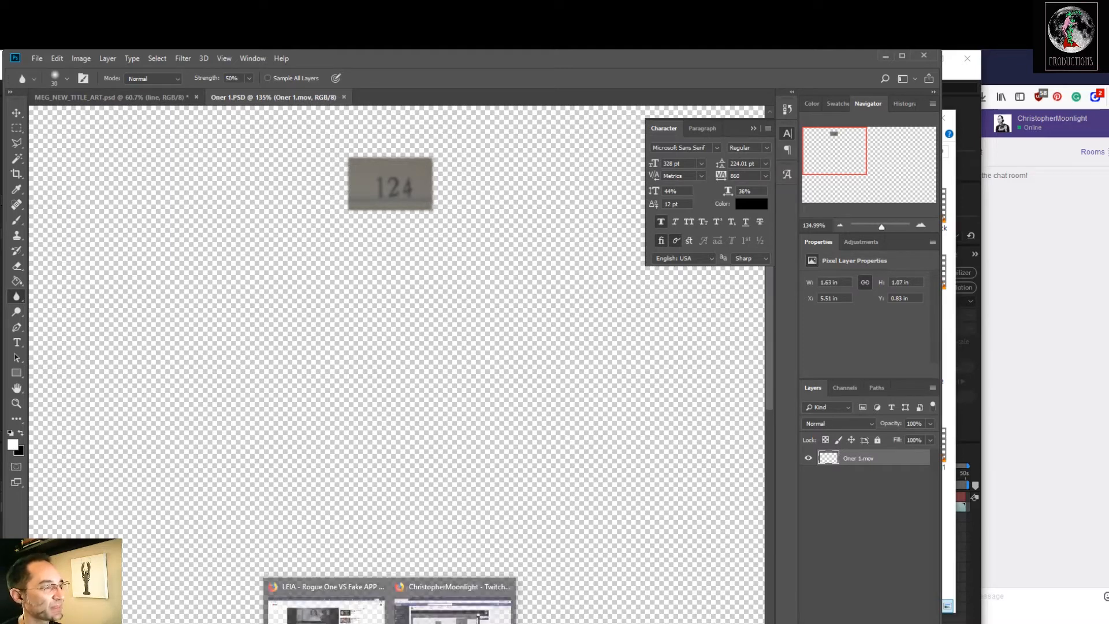
Add a new layer, paint out the digits 124 with the Clone Stamp tool using the surrounding wall, and save the file
drag(882, 231, 885, 227)
drag(840, 149, 837, 139)
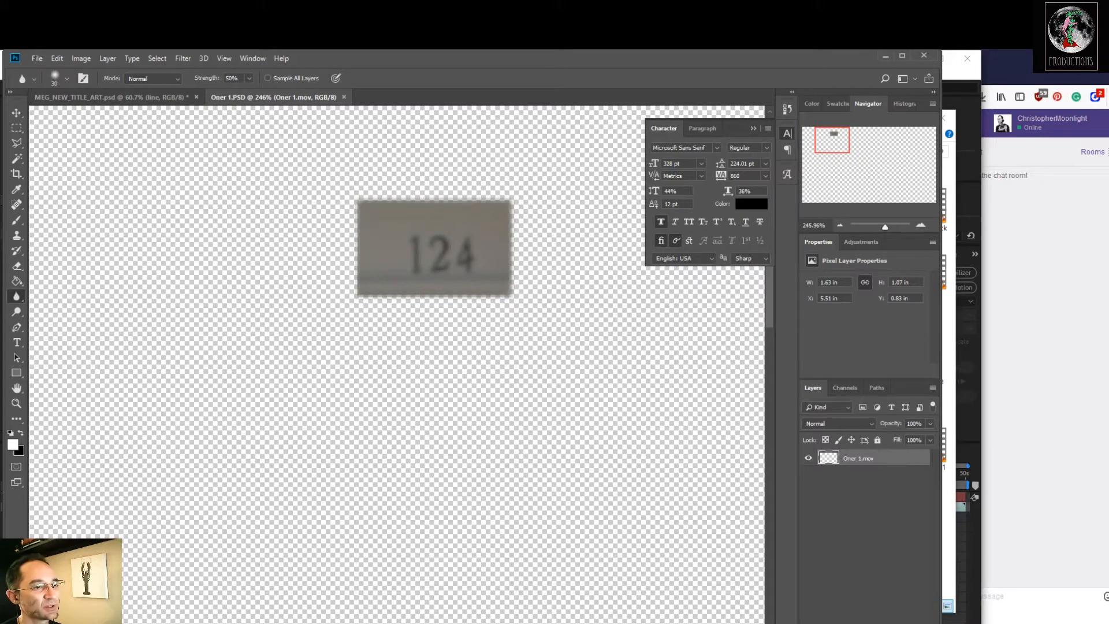
key(ctrl+shift+alt+n)
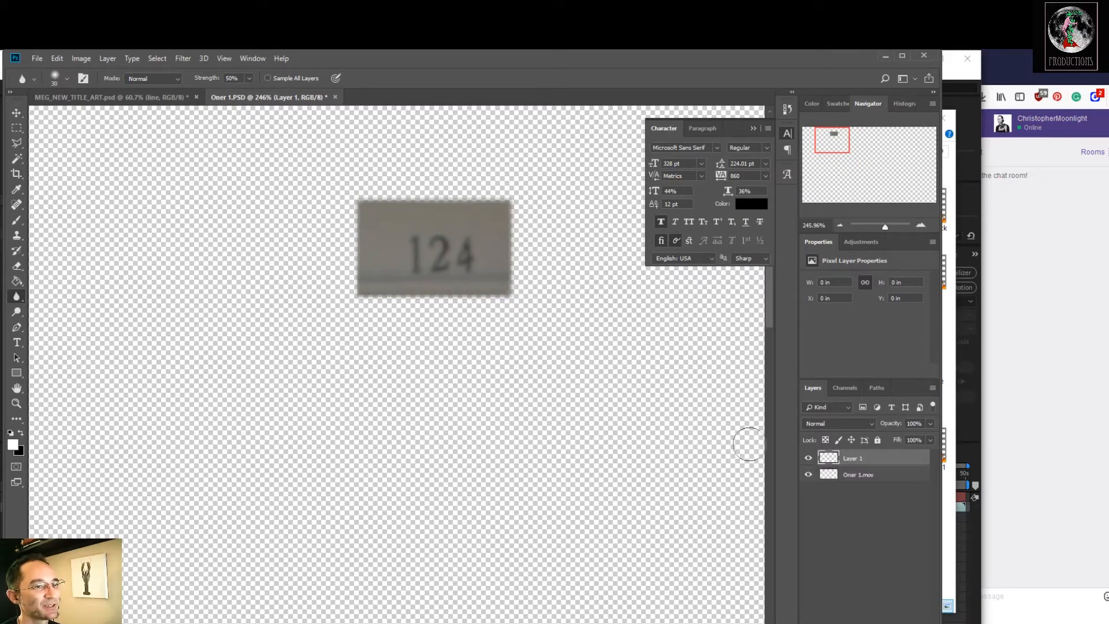
click(17, 236)
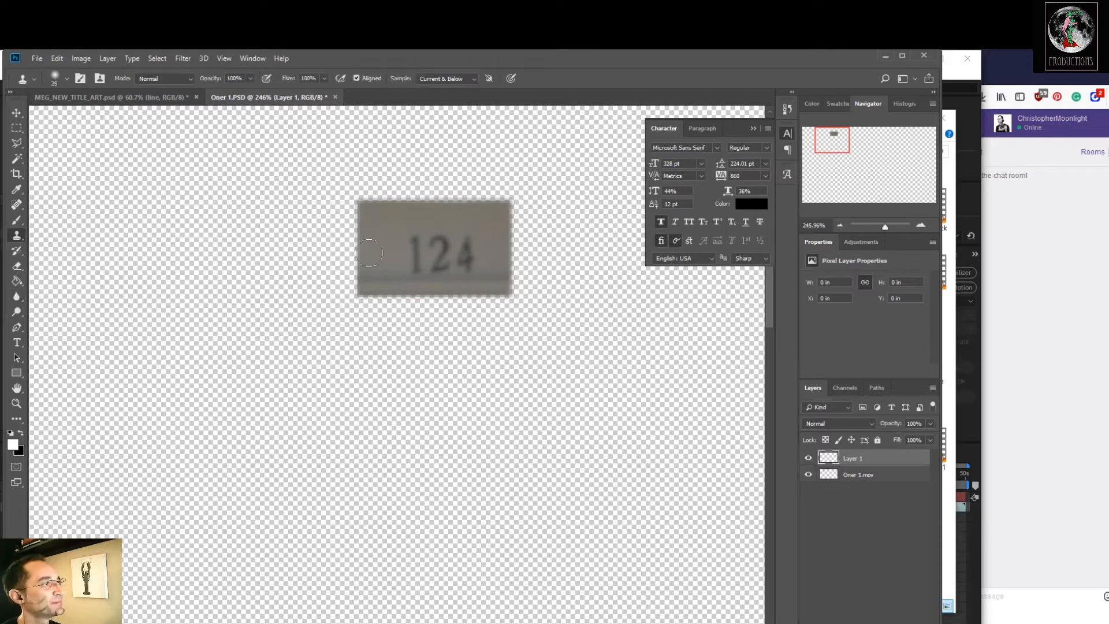
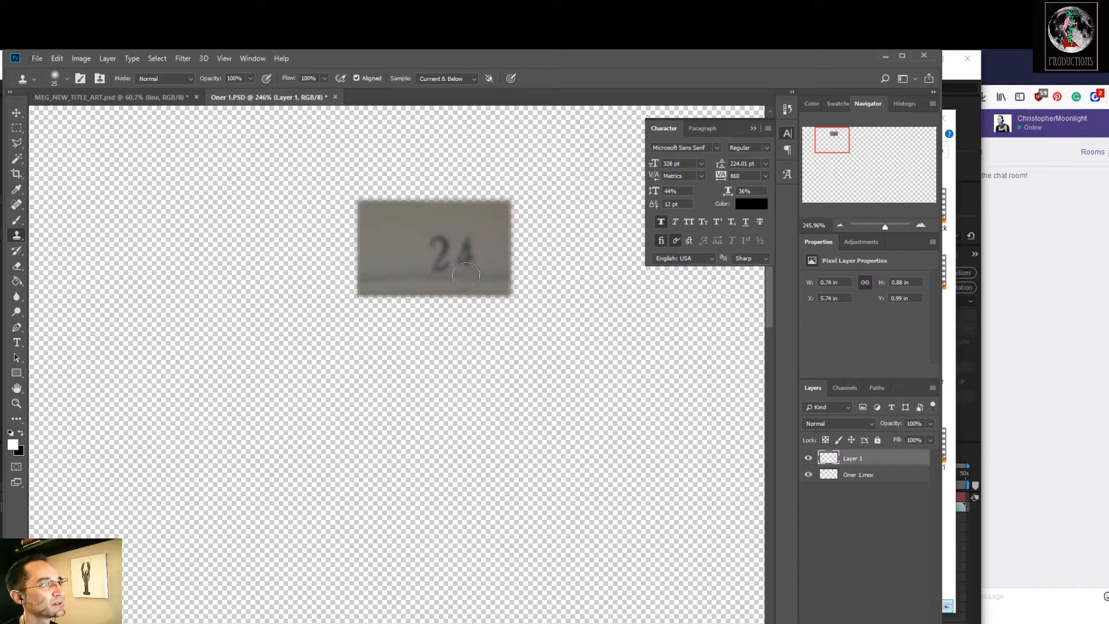
drag(466, 275, 467, 239)
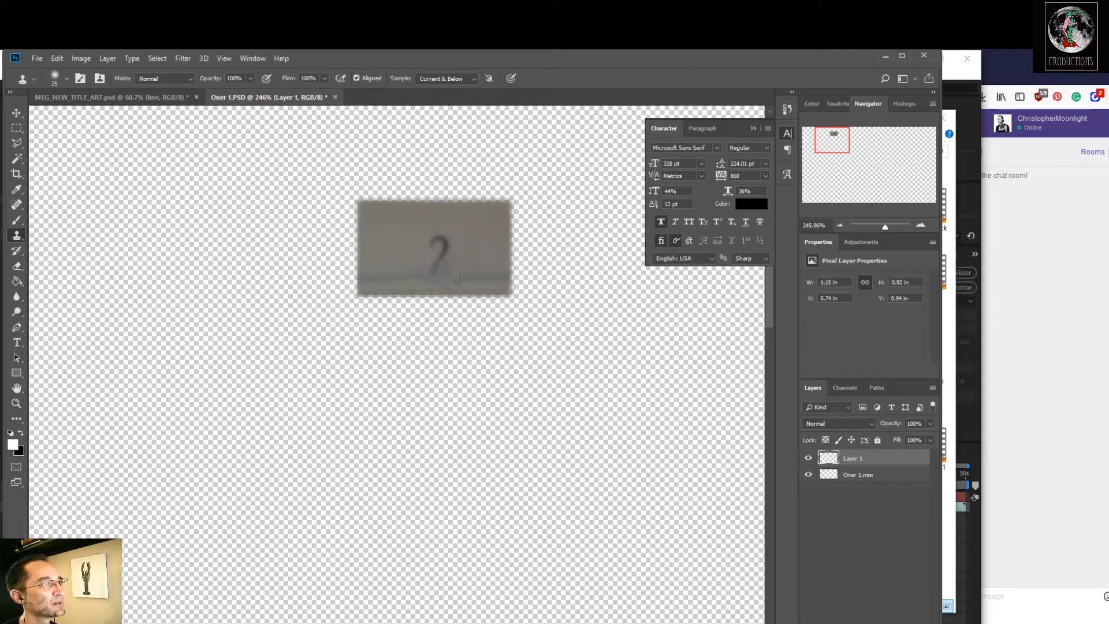
drag(445, 255, 441, 234)
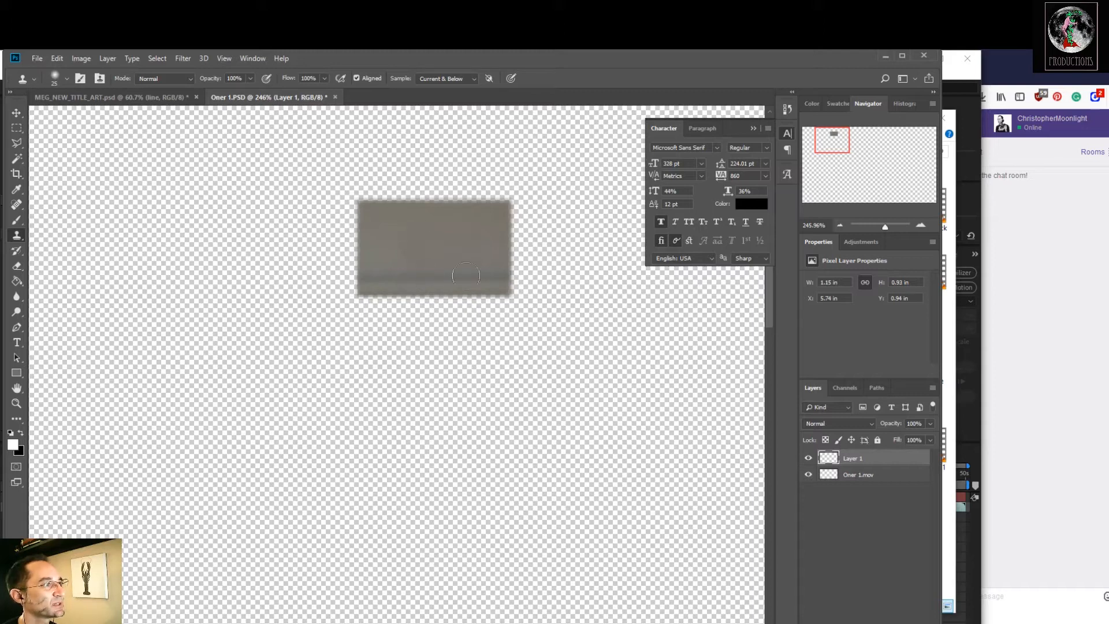
key(ctrl+s)
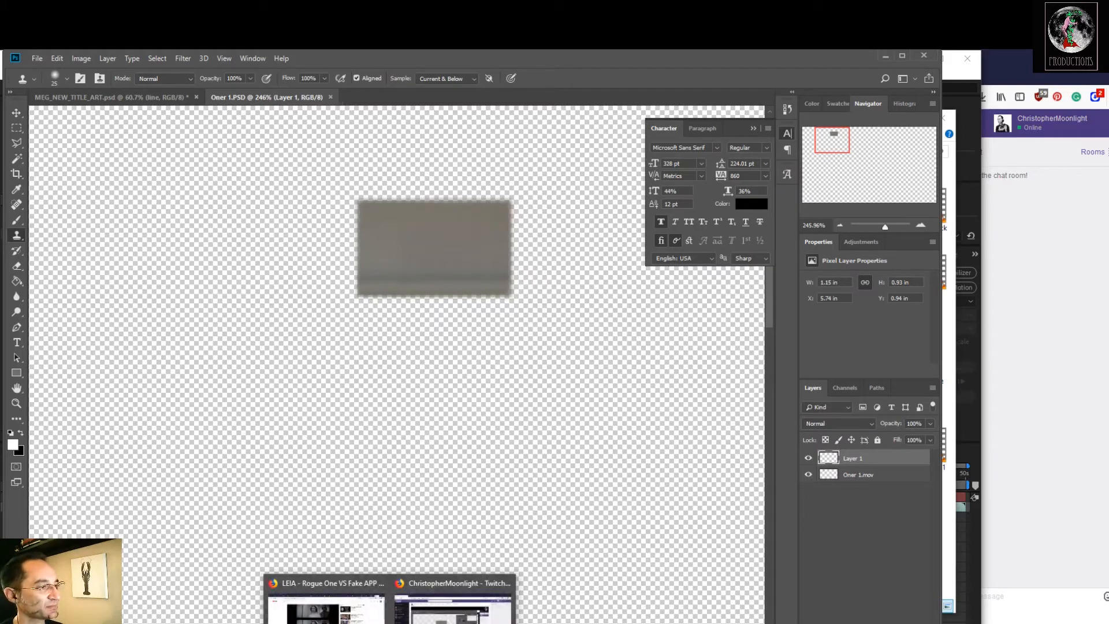
Switch to After Effects, place Oner 1.PSD directly above Oner 1.mov in the timeline, and parent it to Null 1
click(420, 621)
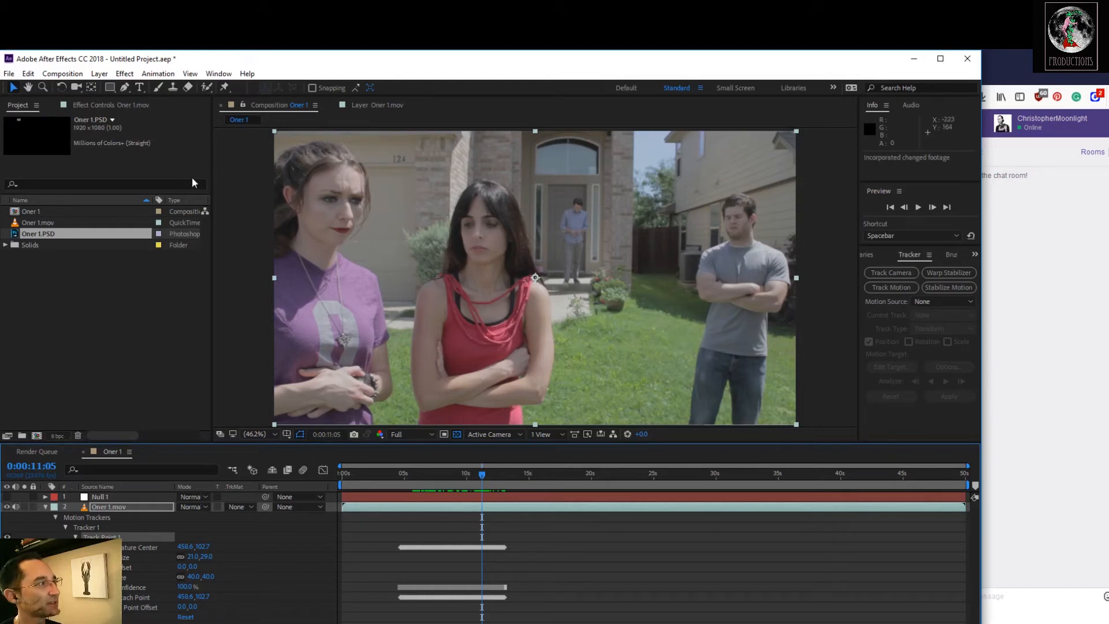
drag(42, 233, 243, 505)
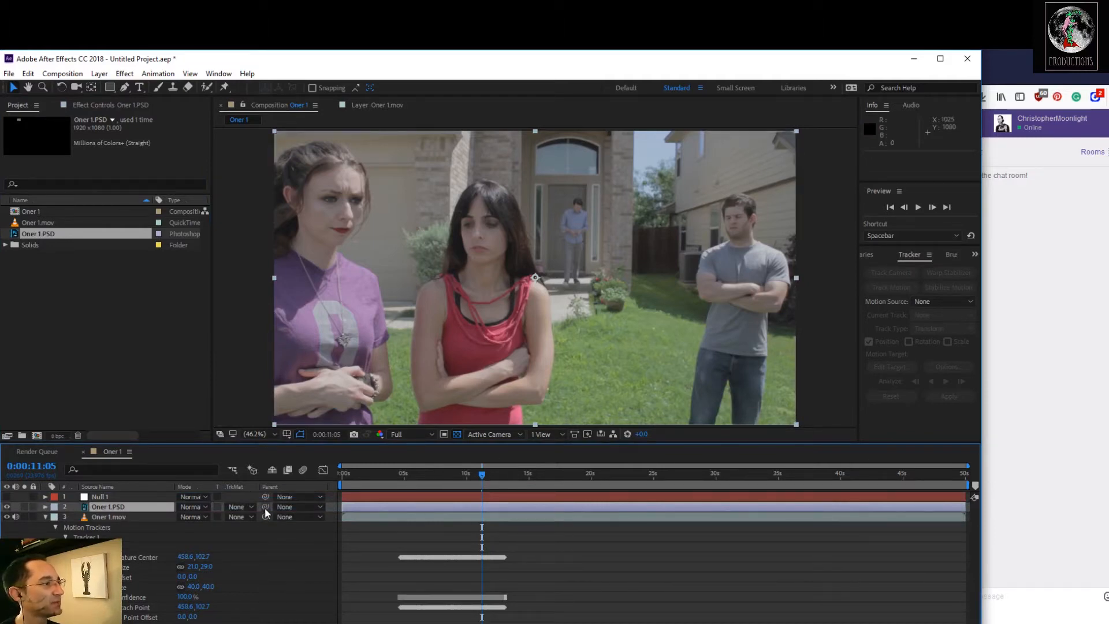
drag(265, 508, 137, 500)
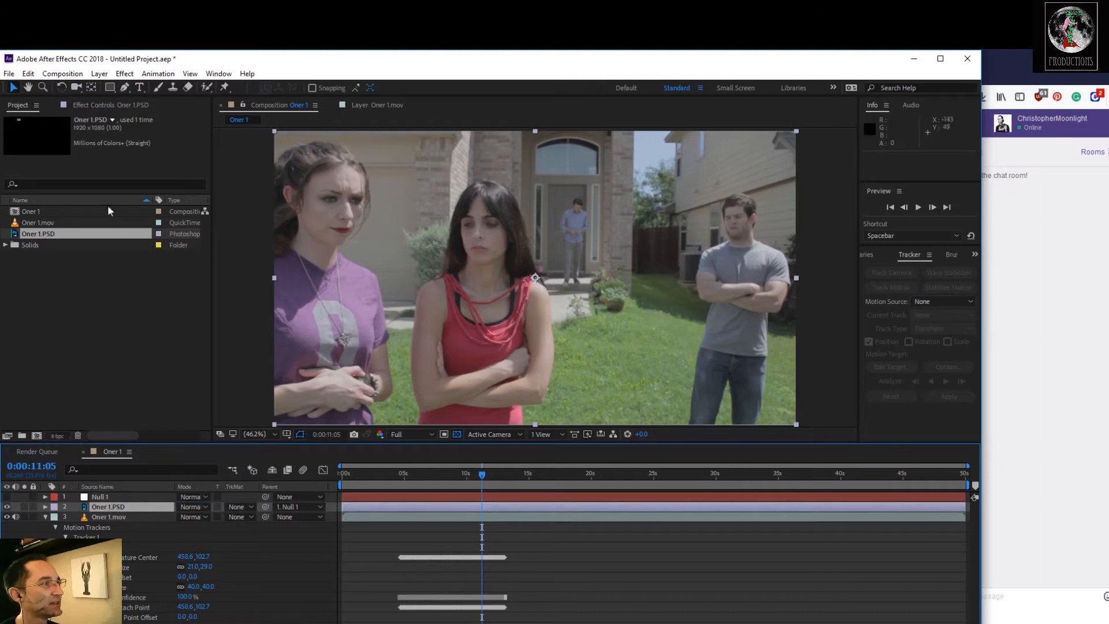
drag(484, 479, 461, 468)
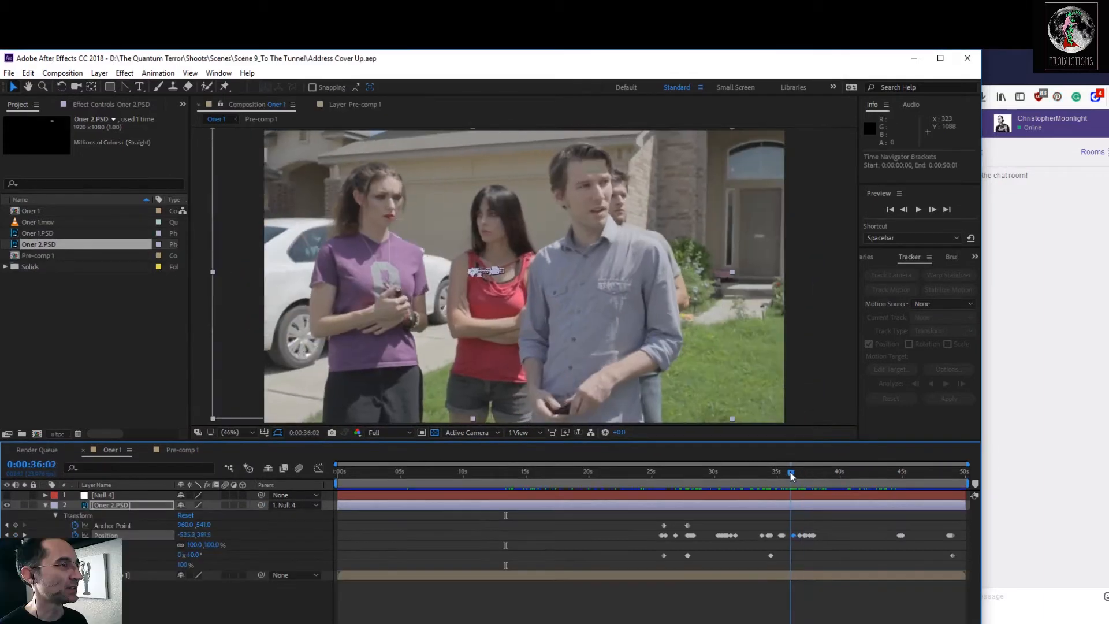
At 0:00:27:11, duplicate the Pre-comp 1 layer and place the copy directly above Oner 2.PSD
drag(787, 473, 682, 572)
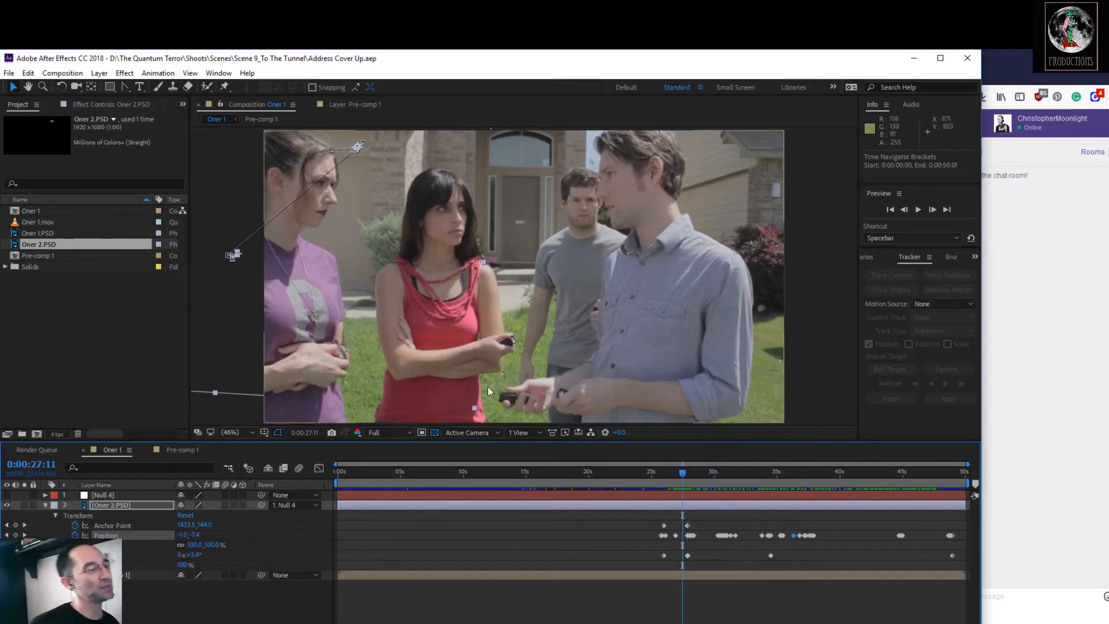
click(44, 504)
click(108, 515)
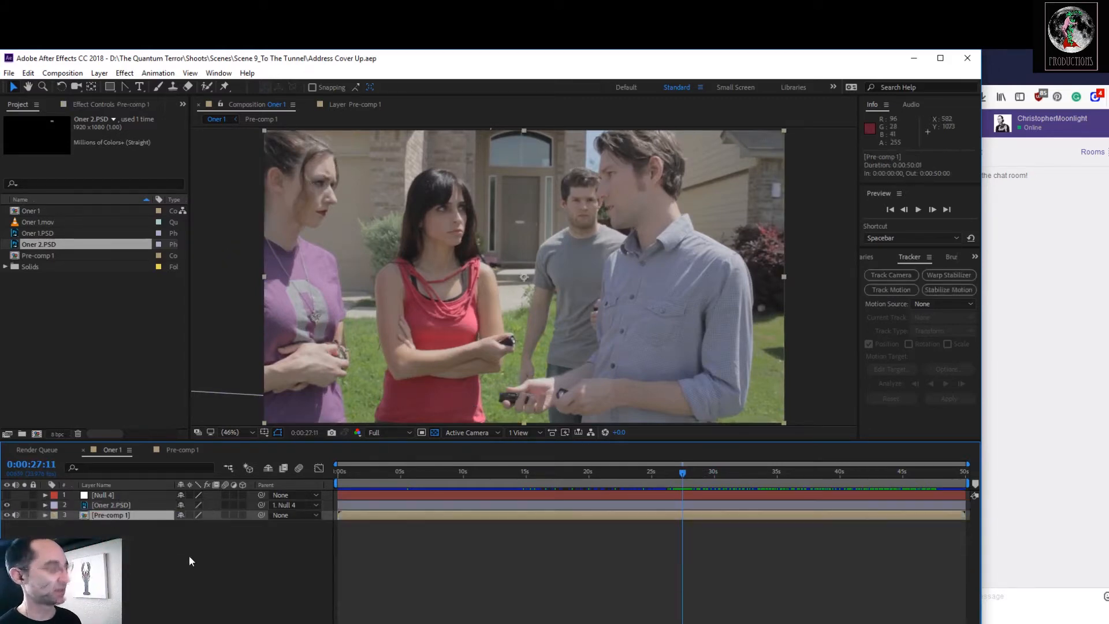
key(ctrl+c)
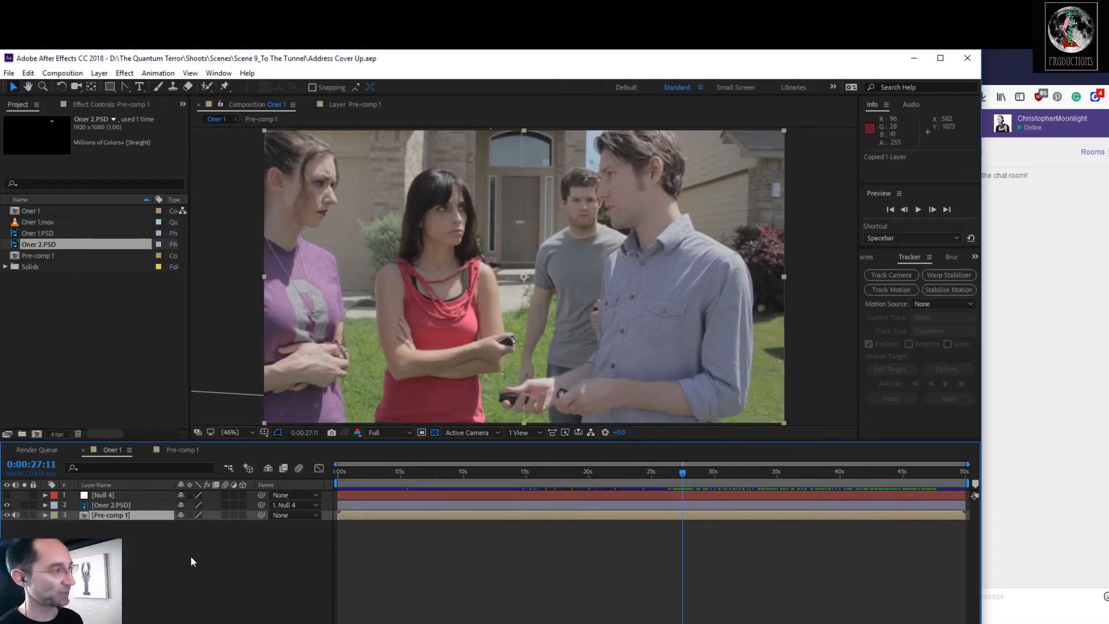
key(ctrl+v)
drag(145, 519, 140, 505)
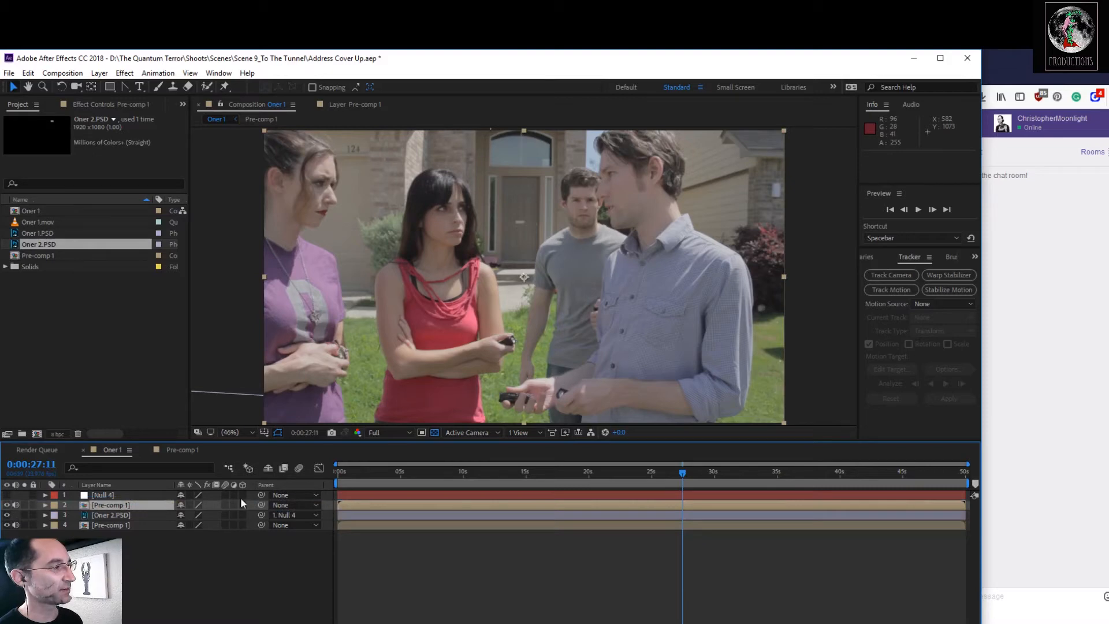
Draw a closed six-point Pen tool mask around the hair and upper face of the woman in purple on the upper Pre-comp 1 layer
scroll(355, 209, up, 2)
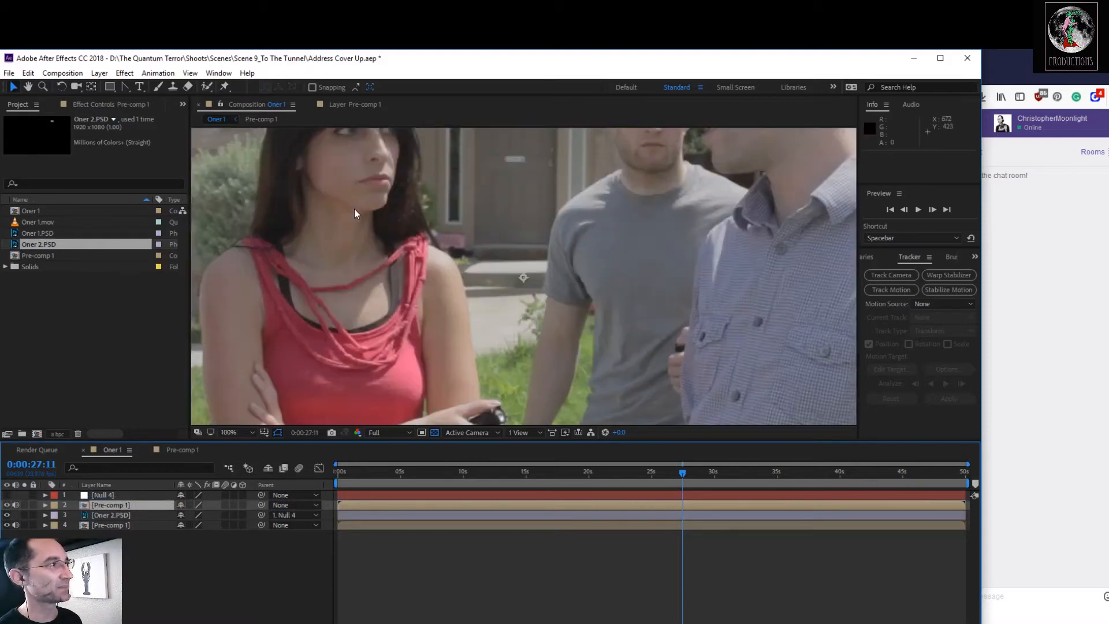
key(space)
drag(359, 180, 705, 373)
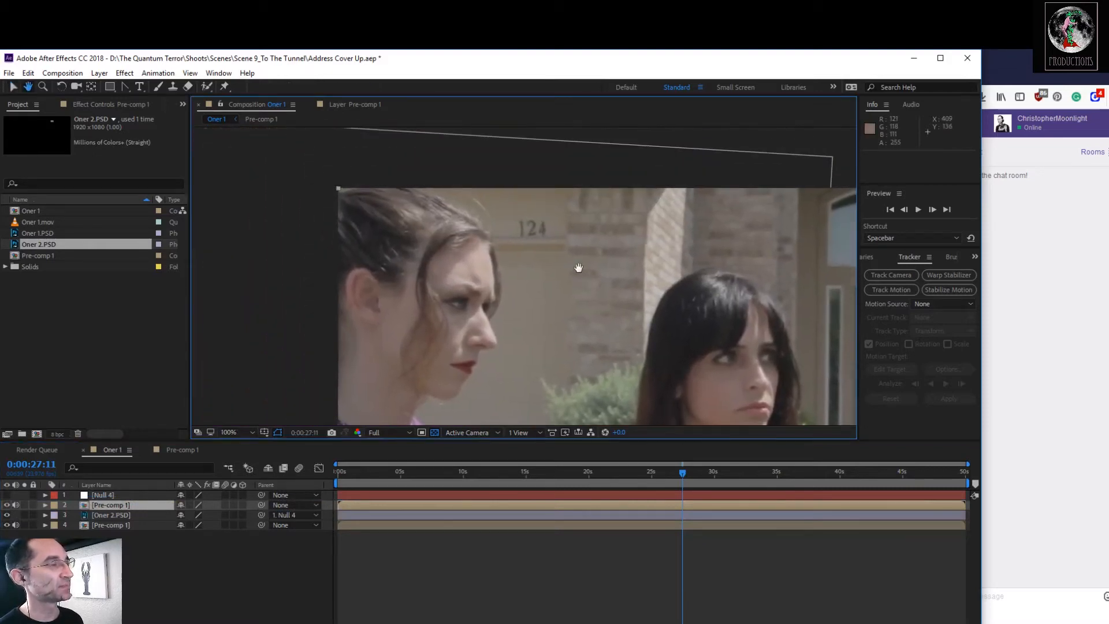
click(128, 84)
click(167, 87)
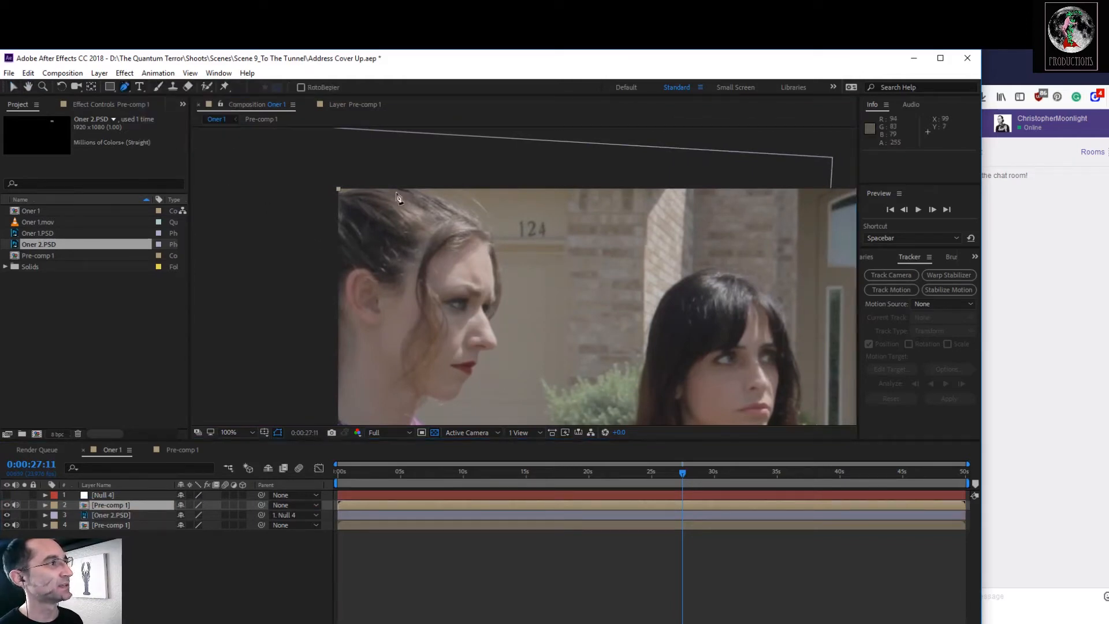
click(424, 191)
click(486, 229)
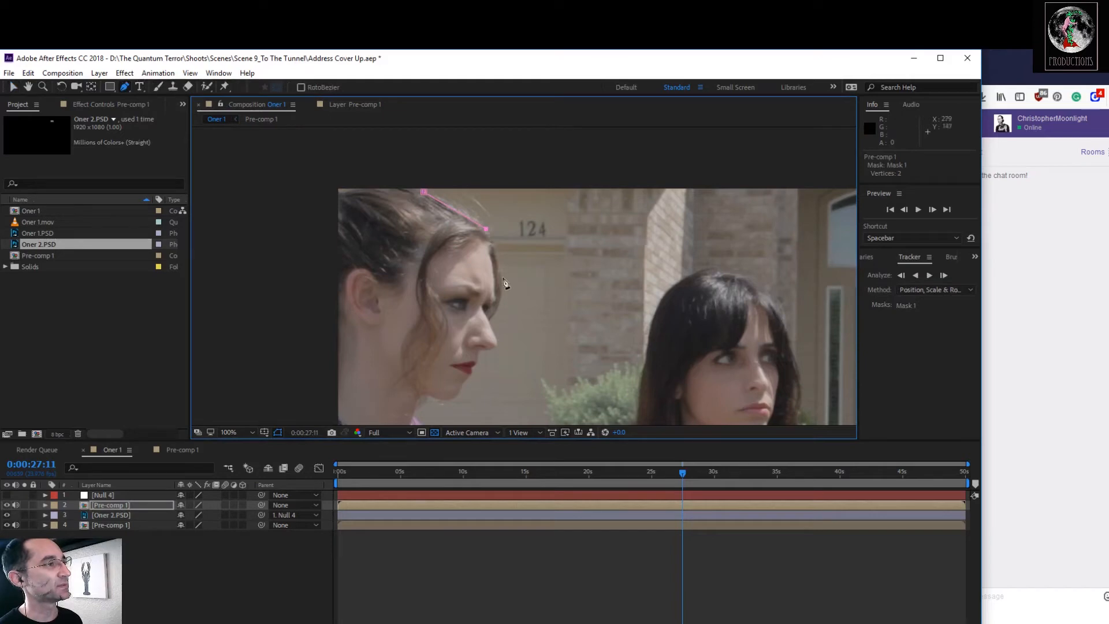
click(489, 323)
click(422, 309)
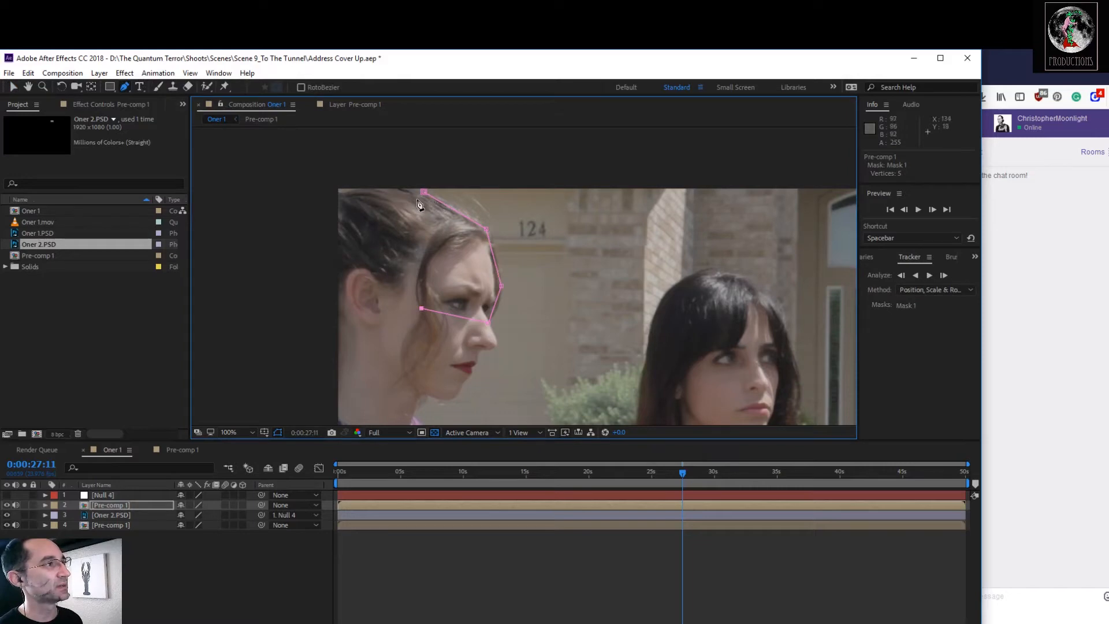
click(368, 220)
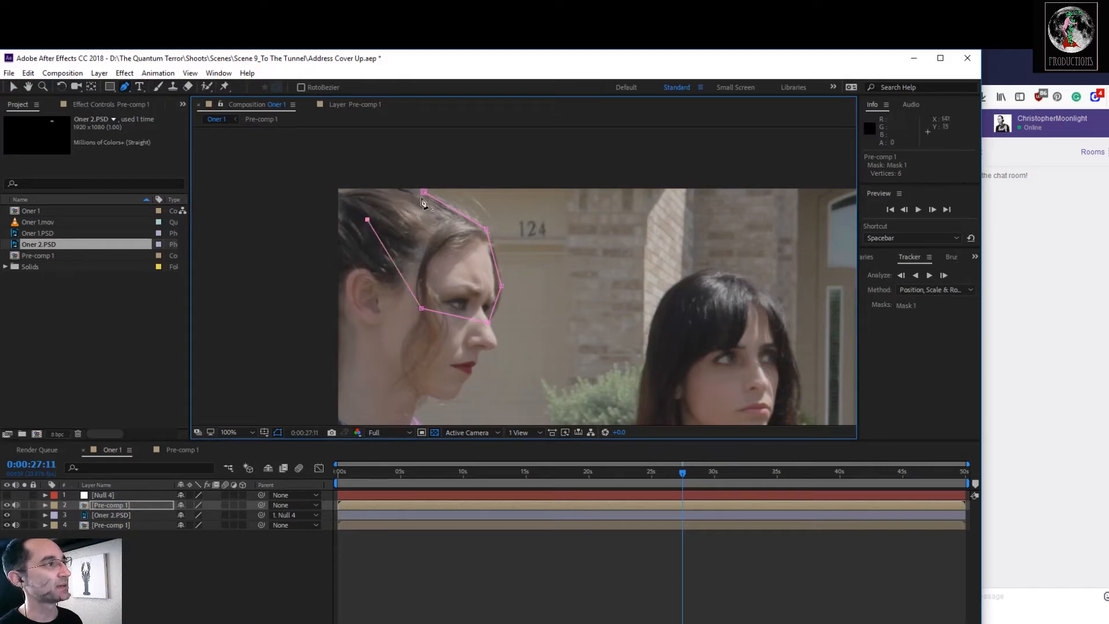
click(423, 192)
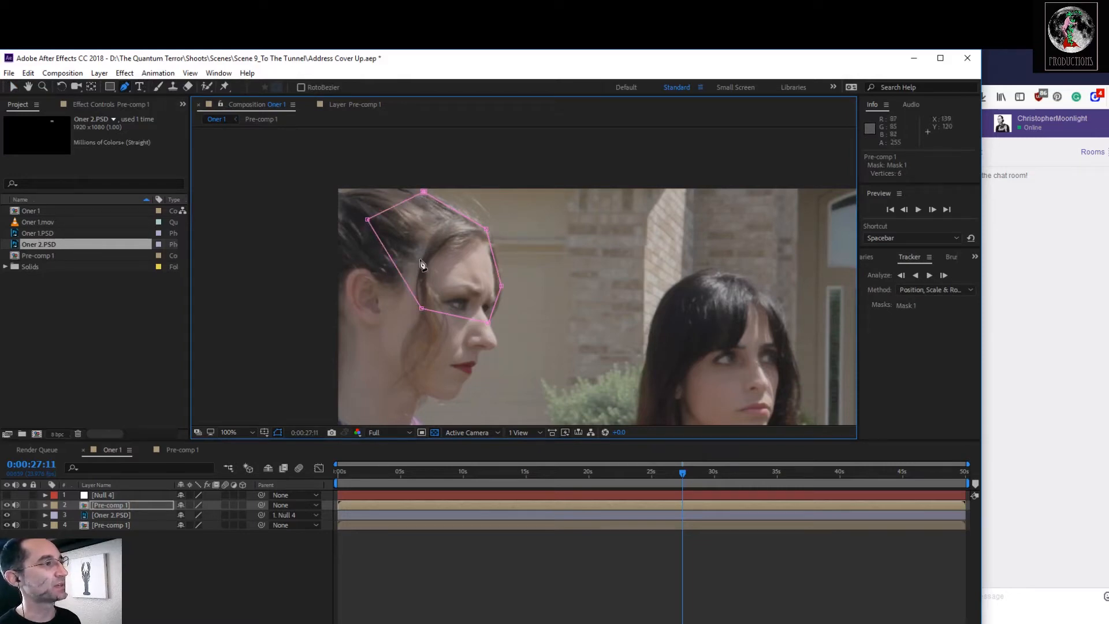
Set the feather of Mask 1 on the upper Pre-comp 1 layer to 5 pixels
click(46, 506)
click(56, 526)
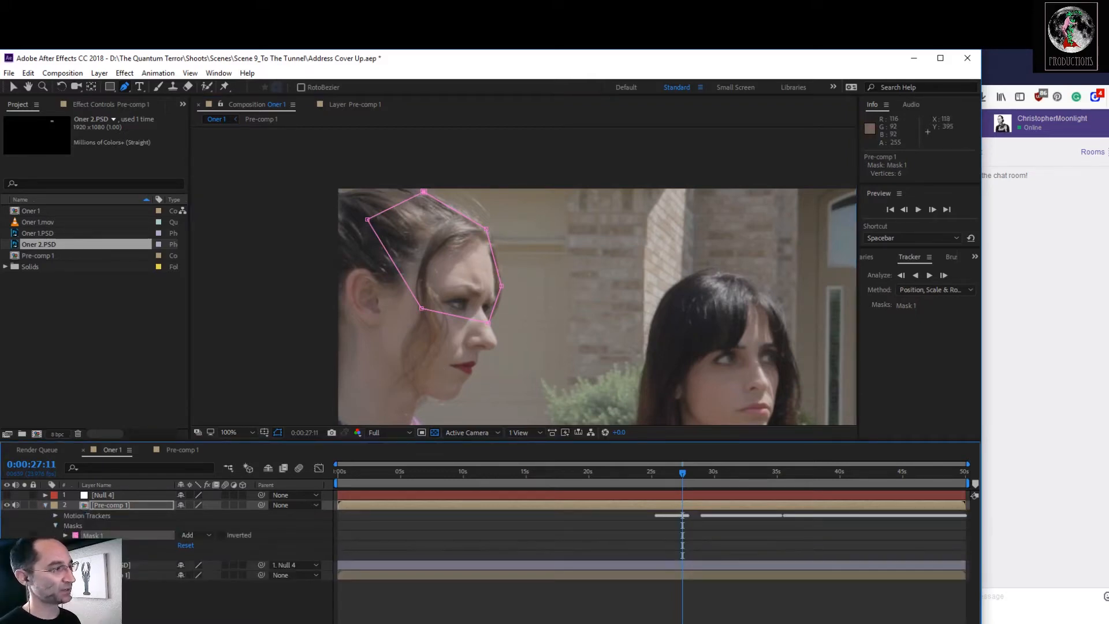
click(65, 536)
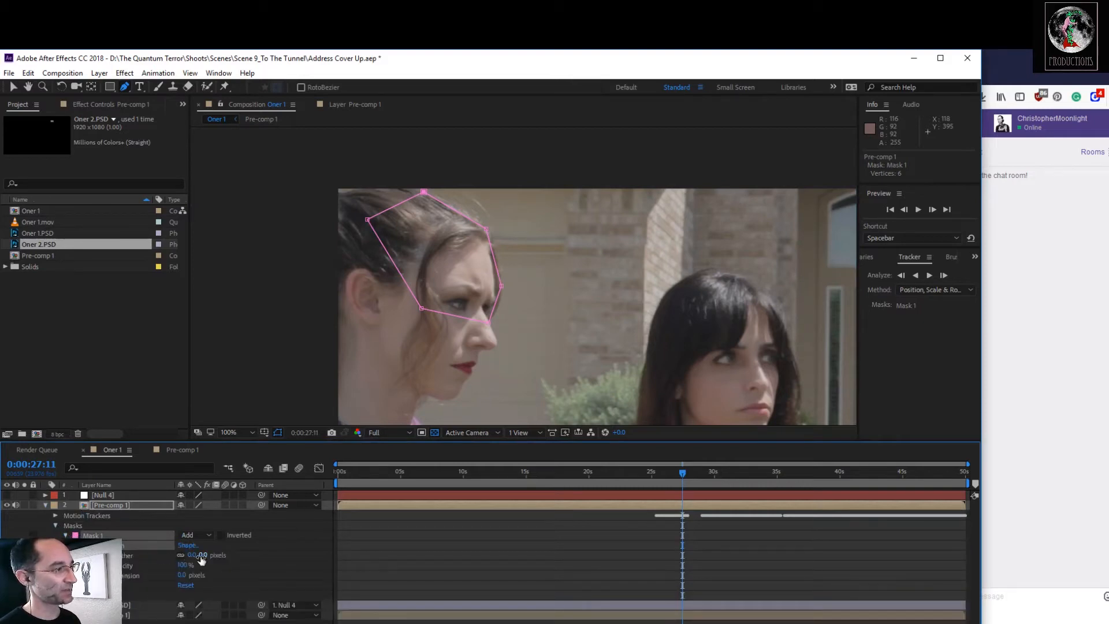
drag(202, 555, 201, 556)
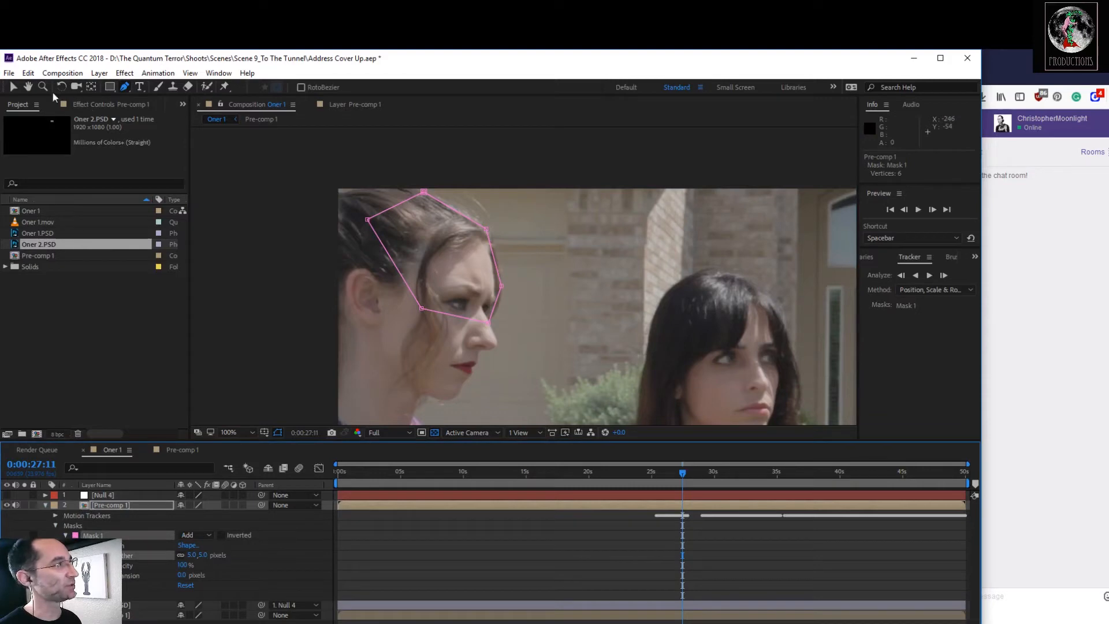
click(126, 92)
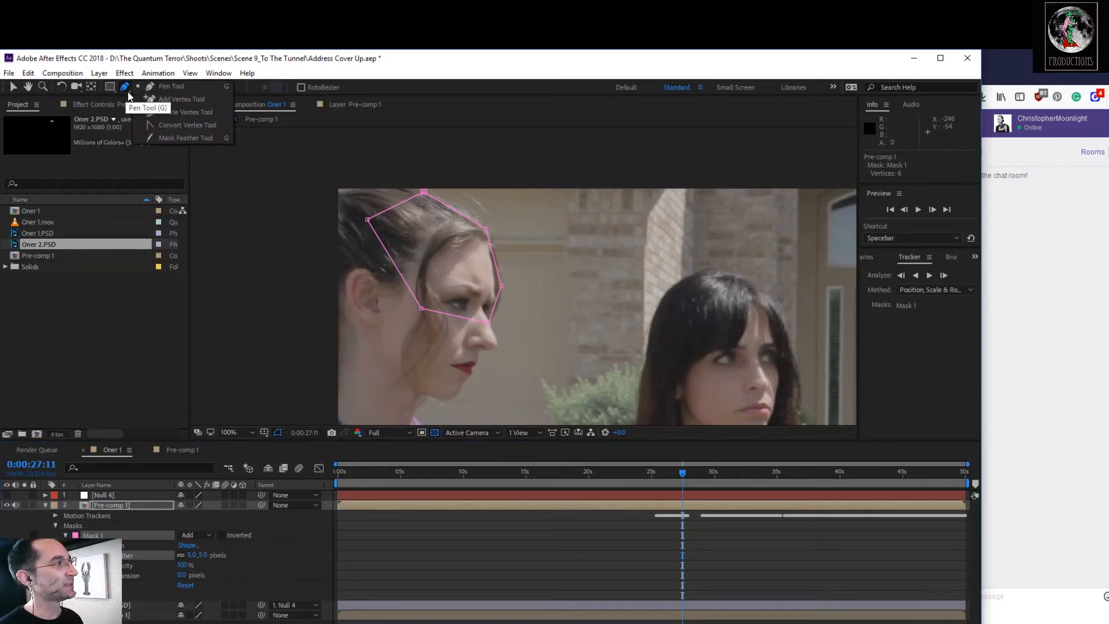
Curve the top, front and lower-front corners of Mask 1 around the woman's head with the Convert Vertex tool
click(154, 125)
click(486, 230)
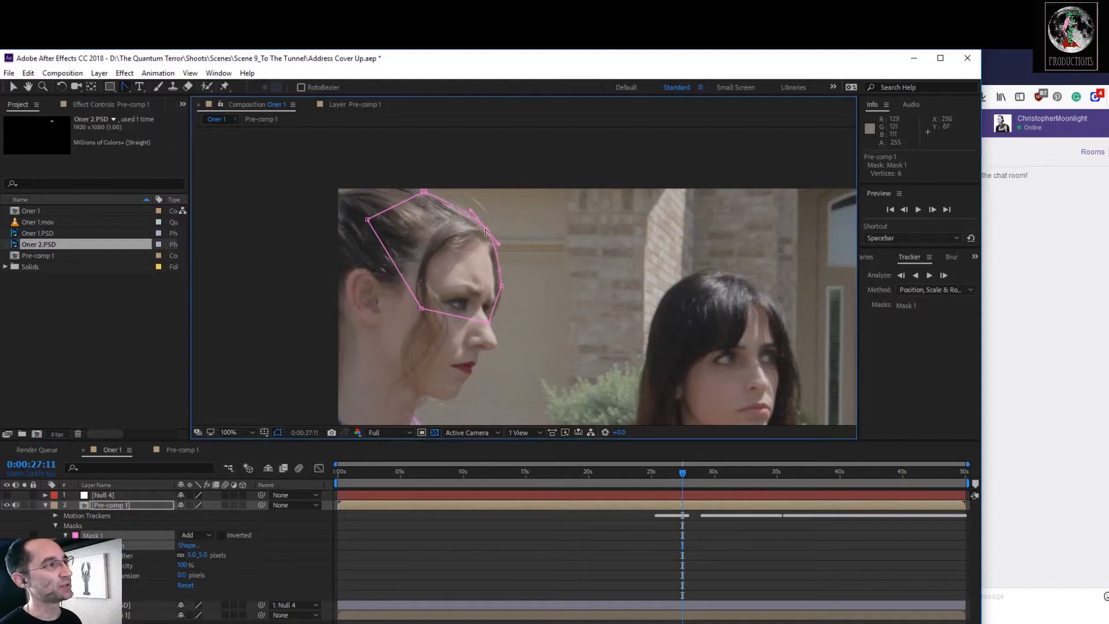
click(502, 286)
click(490, 321)
click(424, 192)
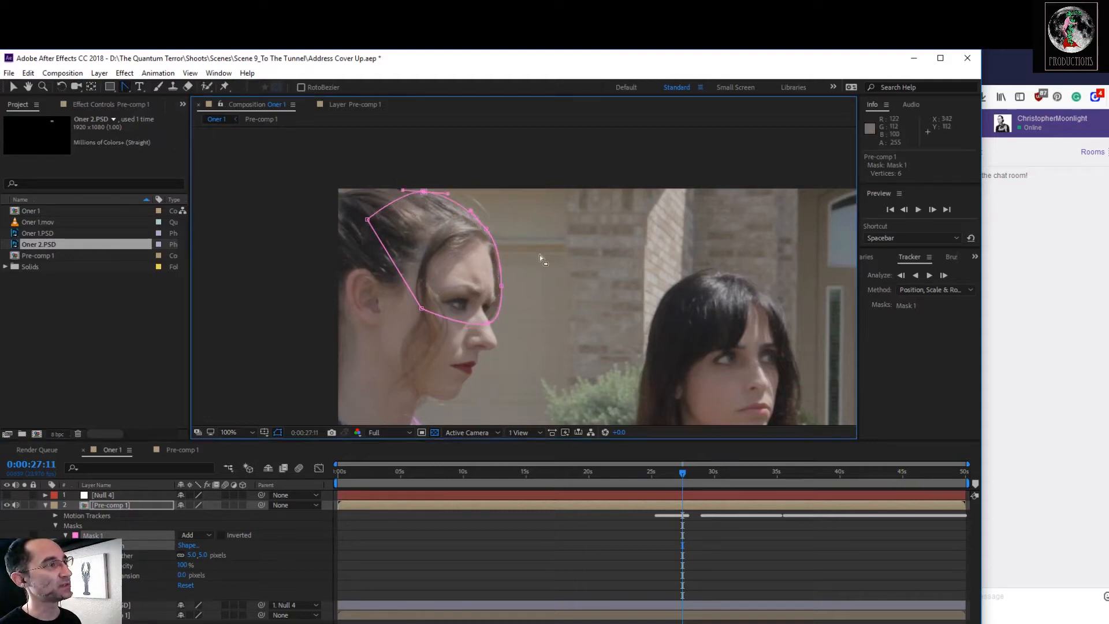
click(13, 88)
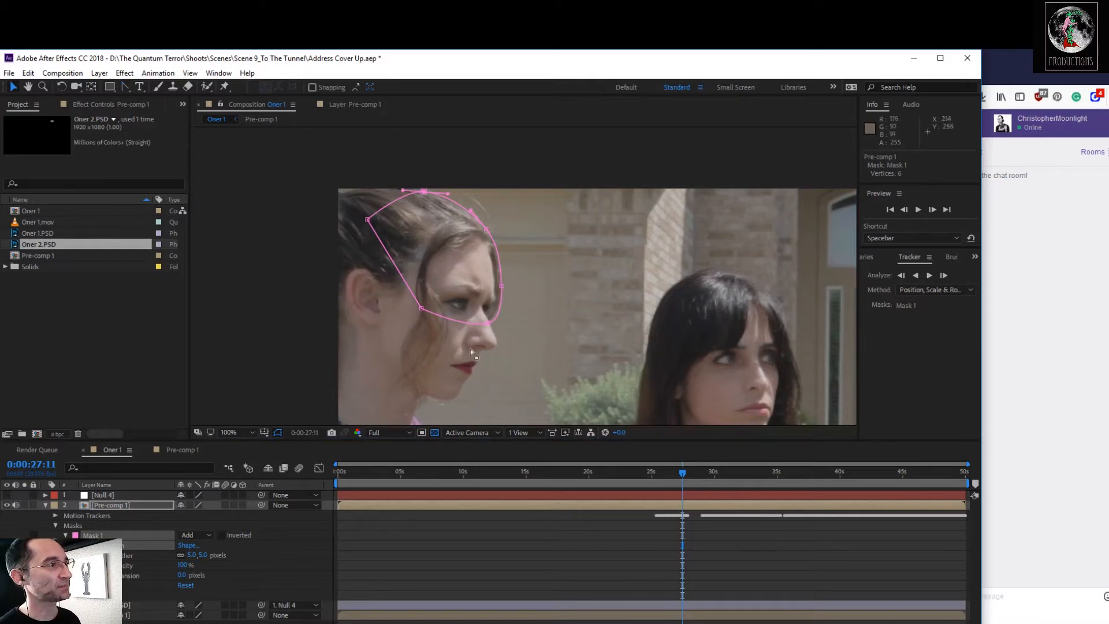
Curve the two remaining rear corners of Mask 1, at the back of the hair and beside the cheek
drag(523, 280, 656, 322)
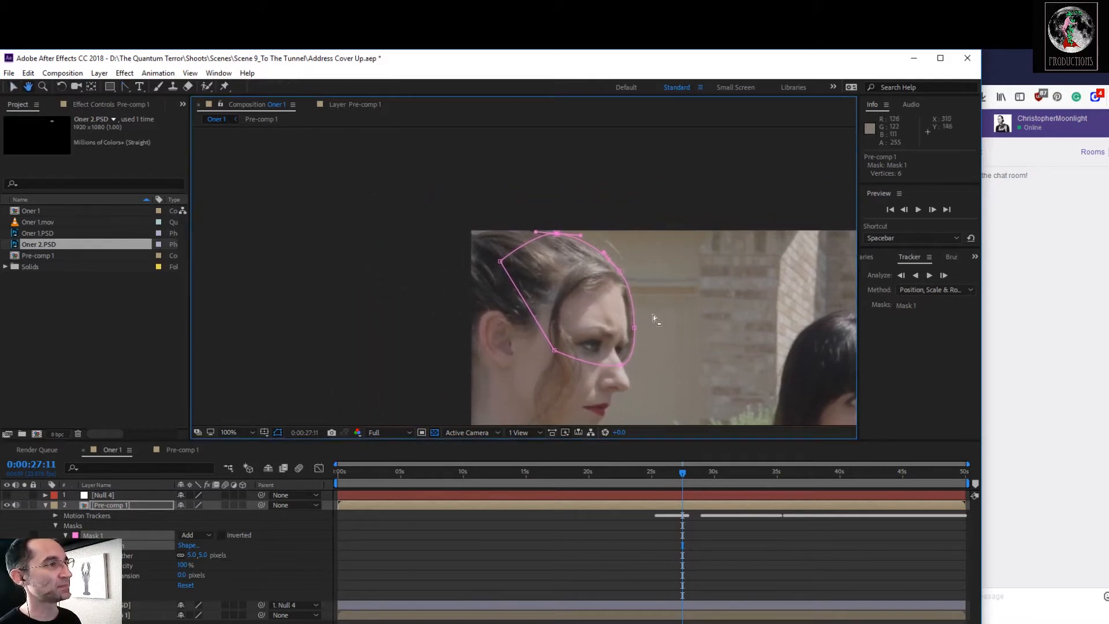
drag(126, 86, 178, 139)
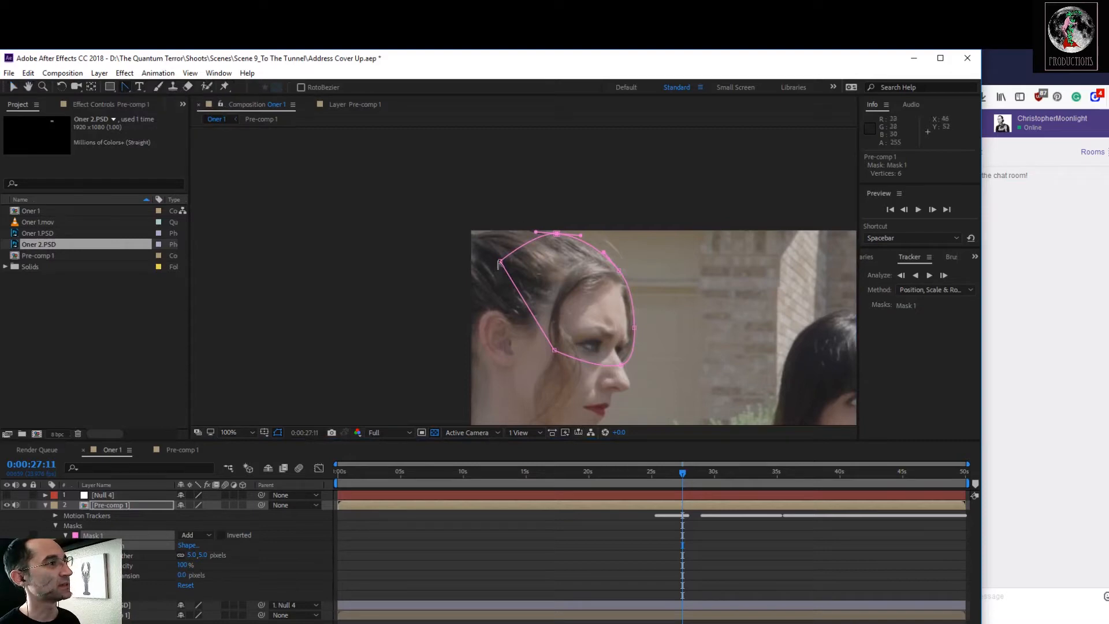
drag(488, 248, 668, 426)
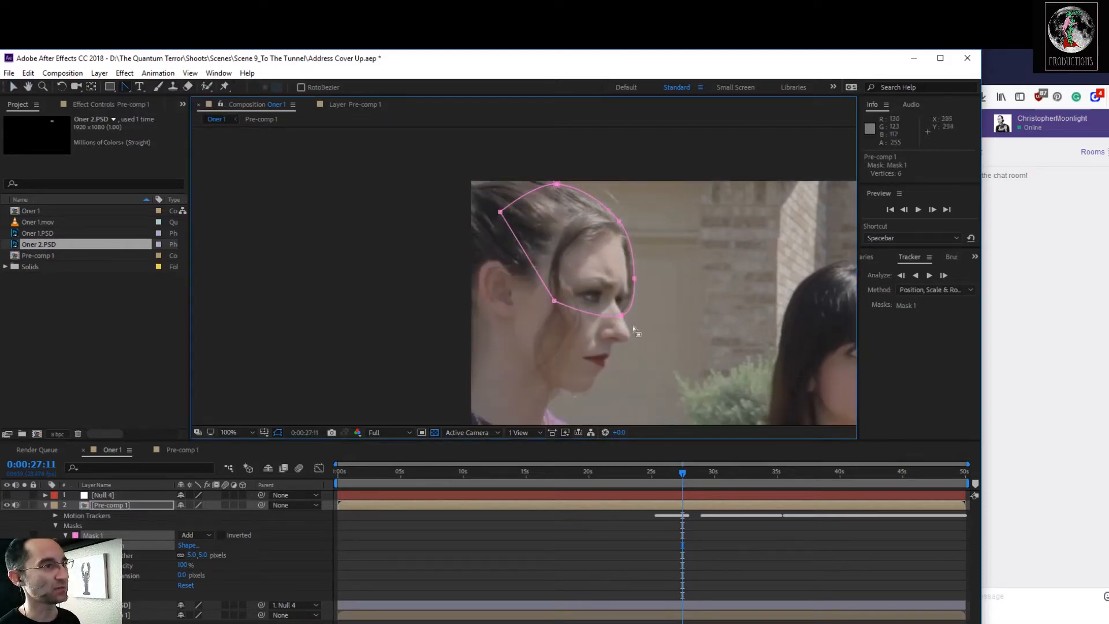
click(555, 301)
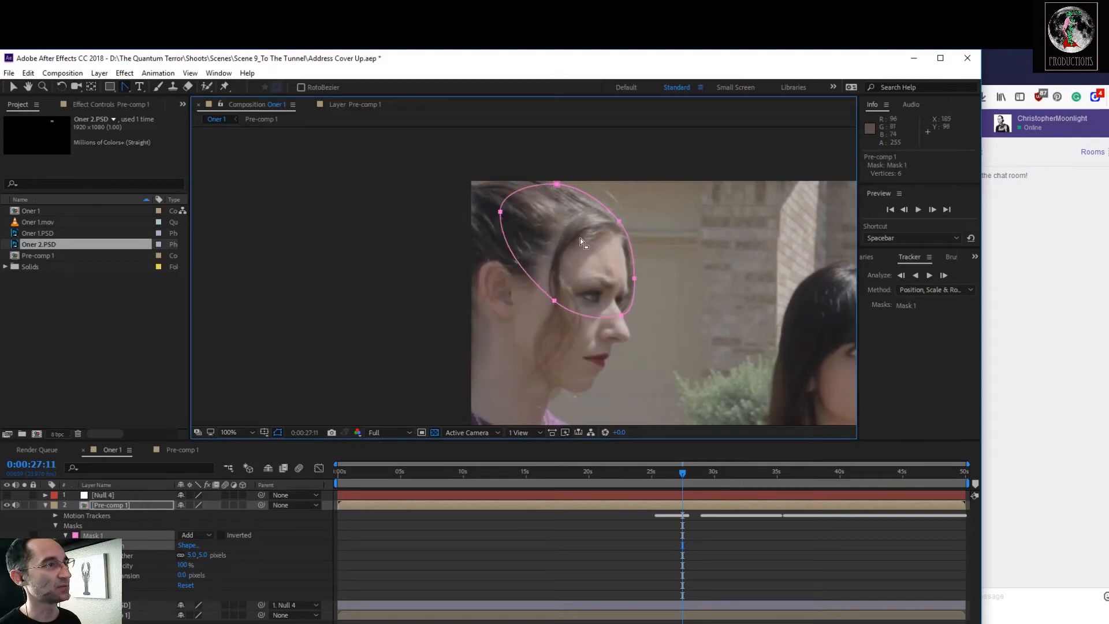
key(v)
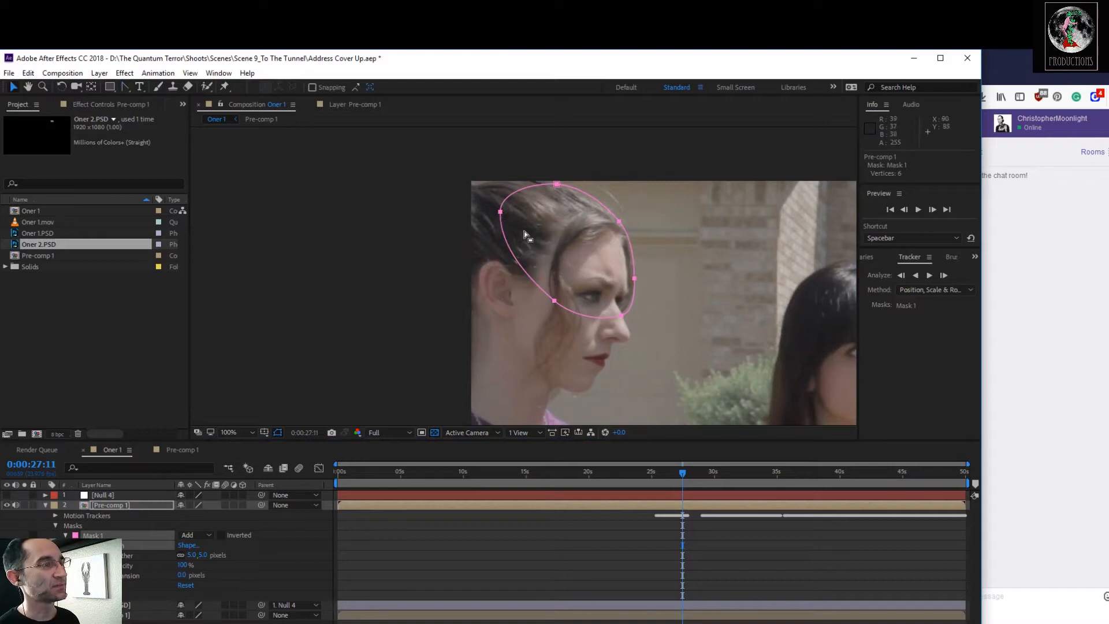
Fit Mask 1's top and front points to the woman's hairline and forehead, and keyframe the Mask Path at 0:00:27:11
click(612, 309)
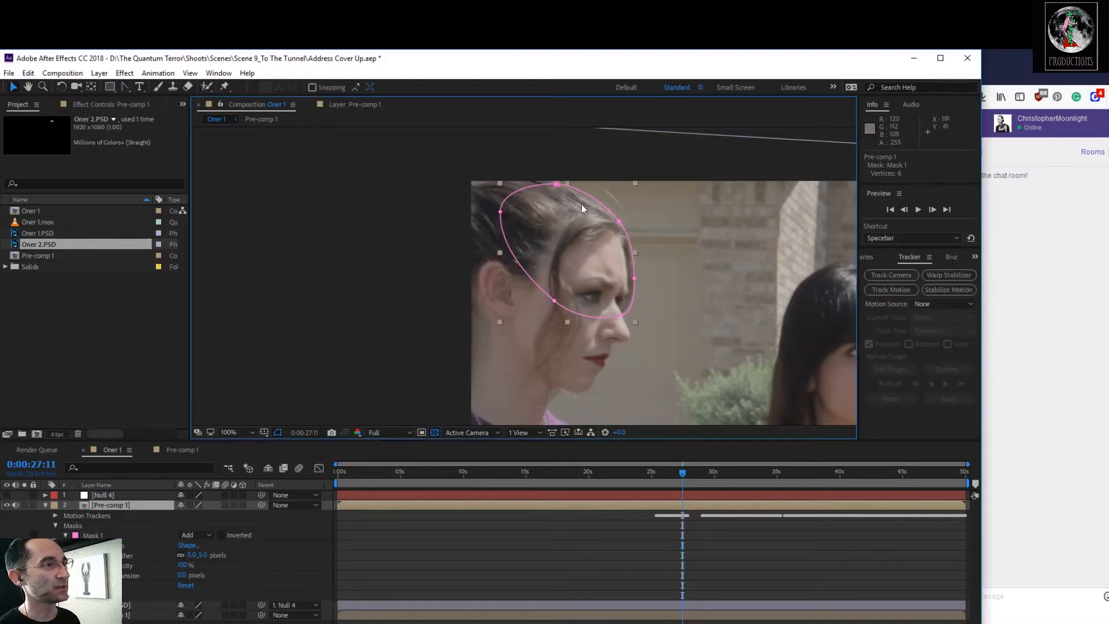
drag(619, 221, 622, 215)
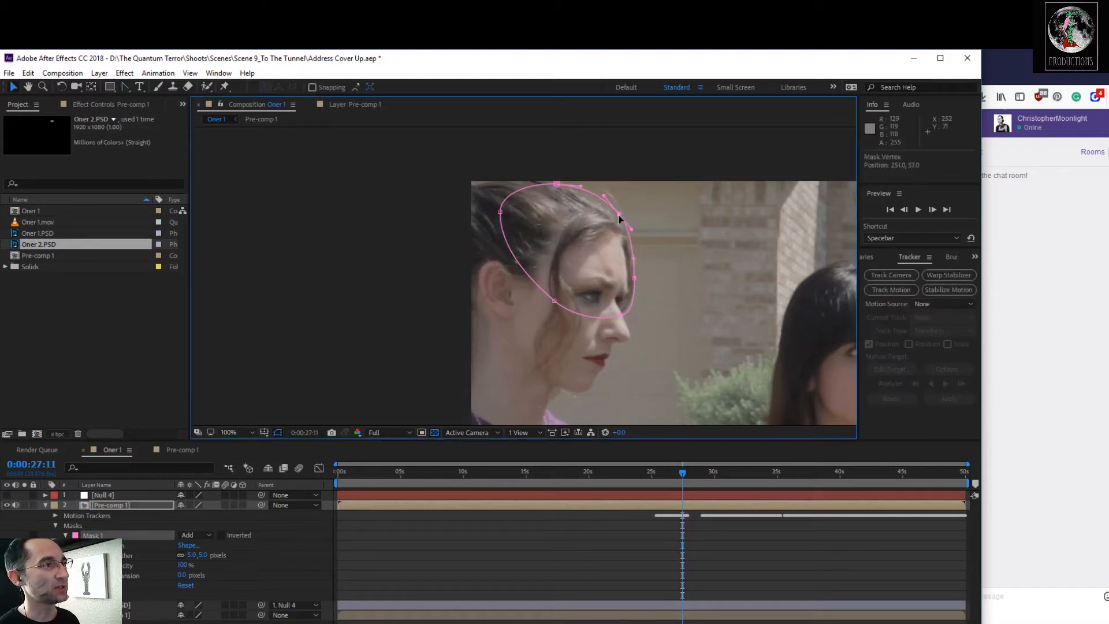
drag(557, 186, 545, 183)
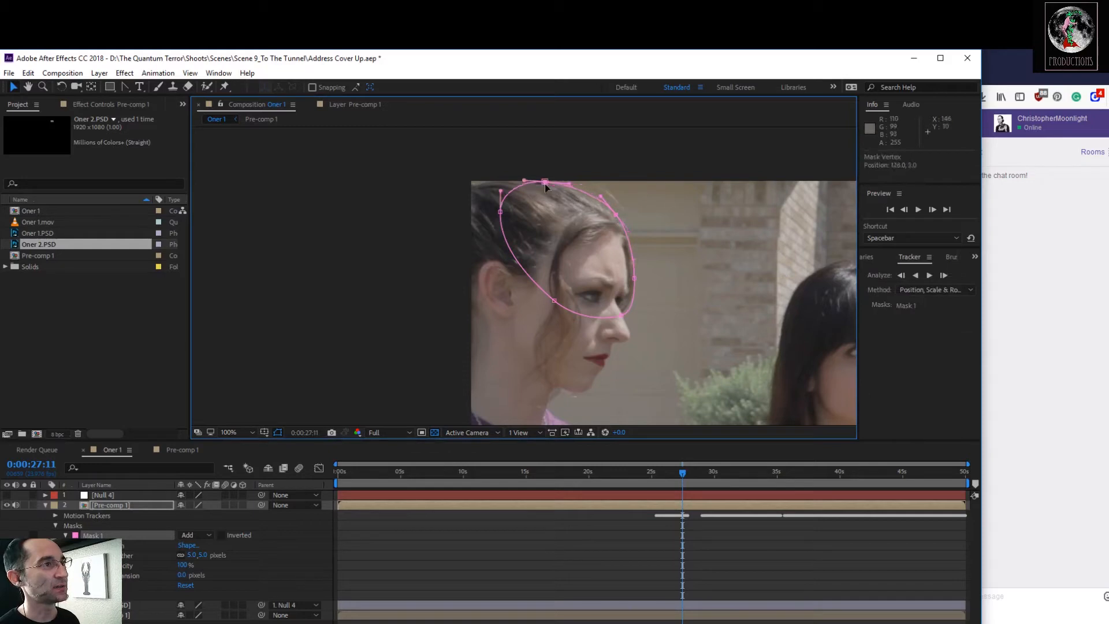
click(634, 278)
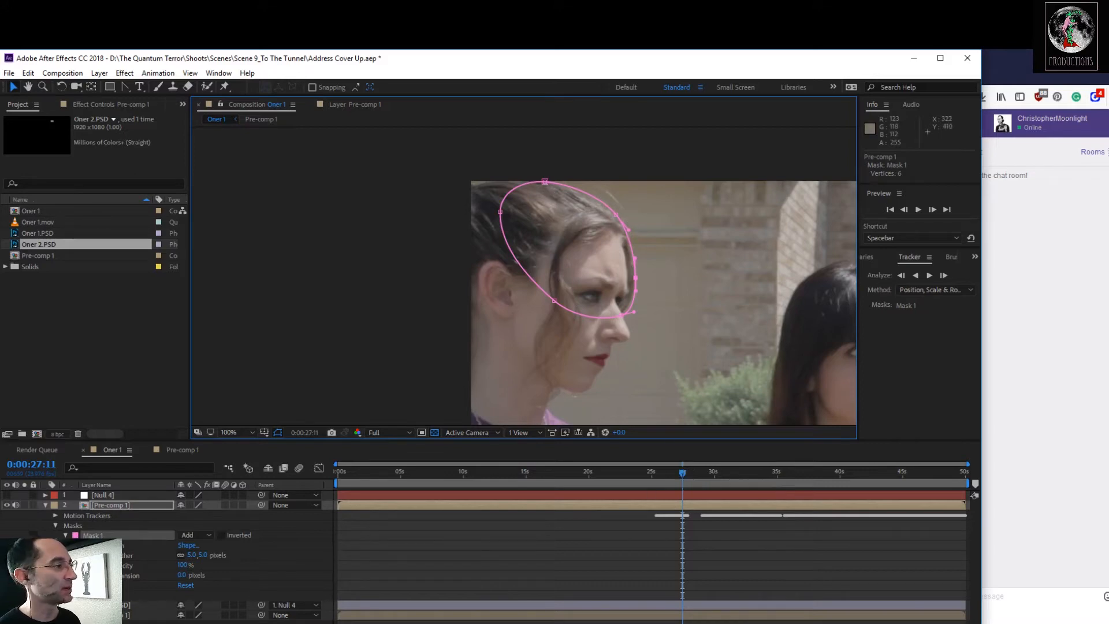
click(313, 532)
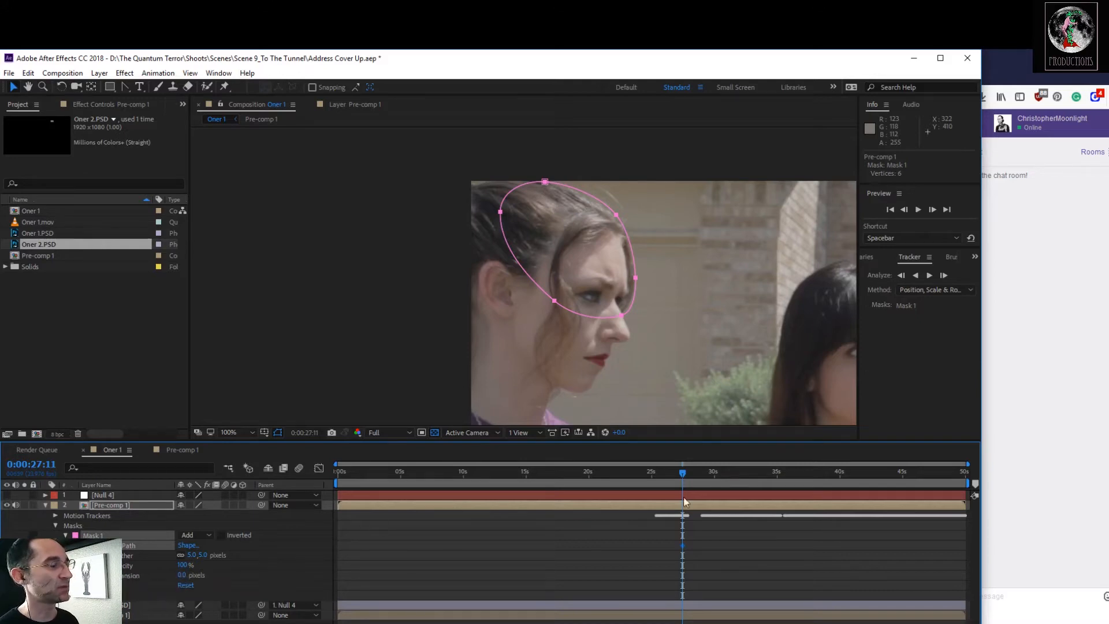
Move the whole Mask 1 onto the woman's hair and upper face at 0:00:27:19, and correct its position at 0:00:27:14
drag(684, 469, 687, 474)
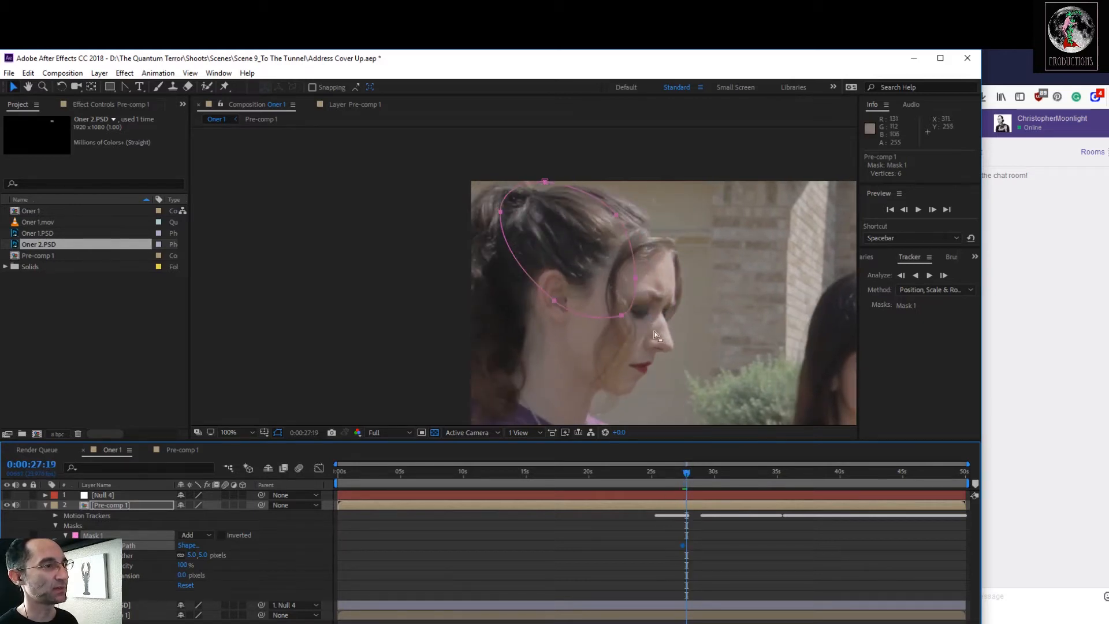
drag(654, 331, 481, 173)
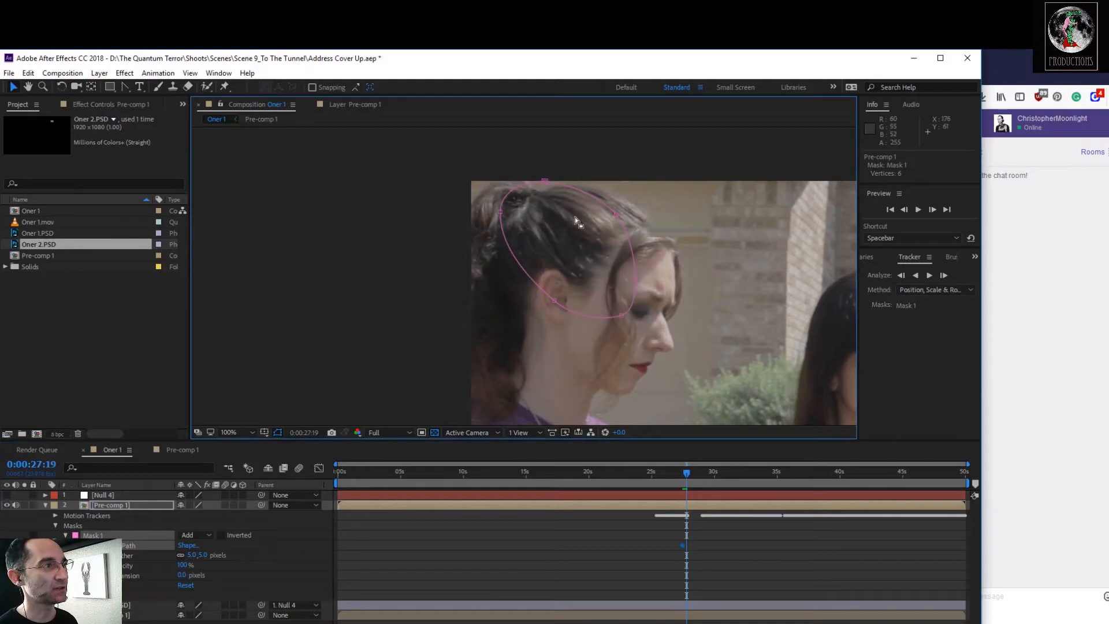
drag(648, 329, 485, 199)
drag(623, 316, 676, 335)
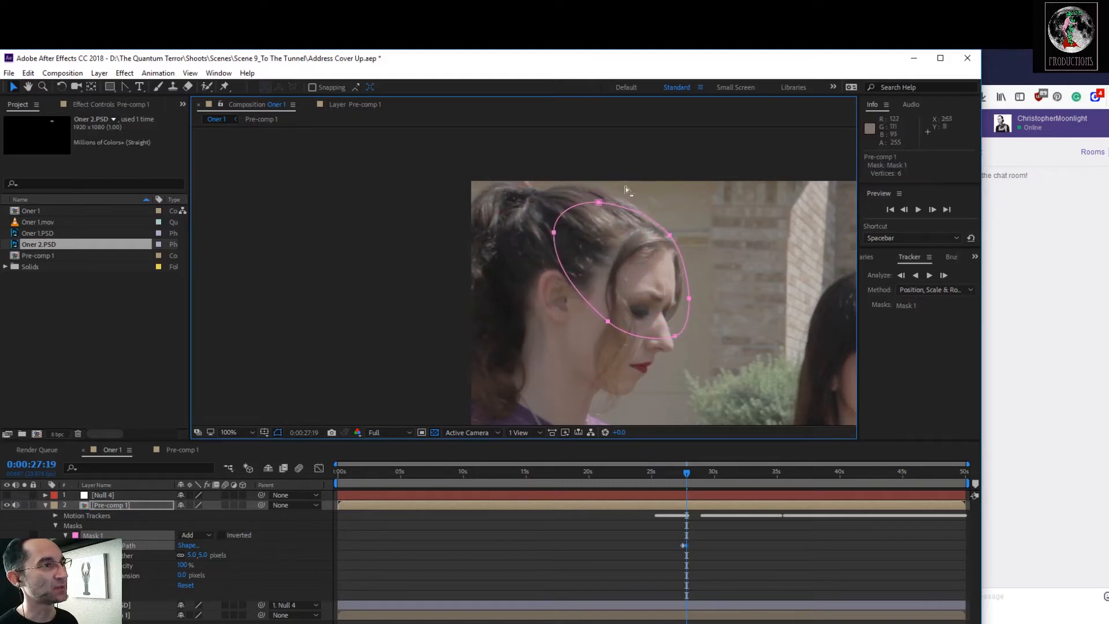
drag(689, 471, 688, 475)
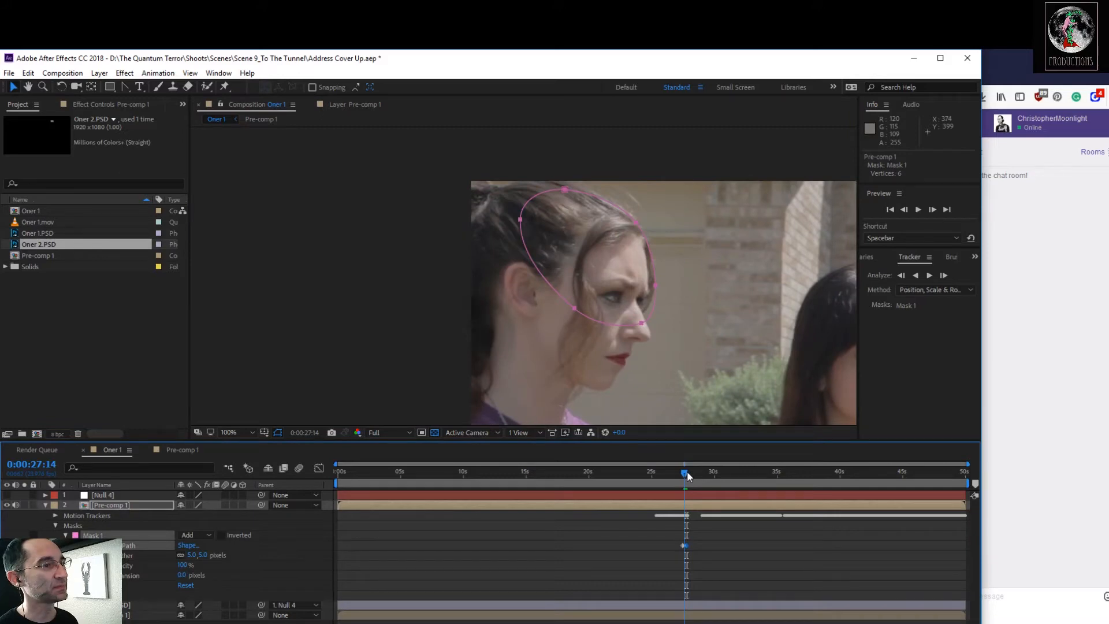
drag(656, 286, 659, 286)
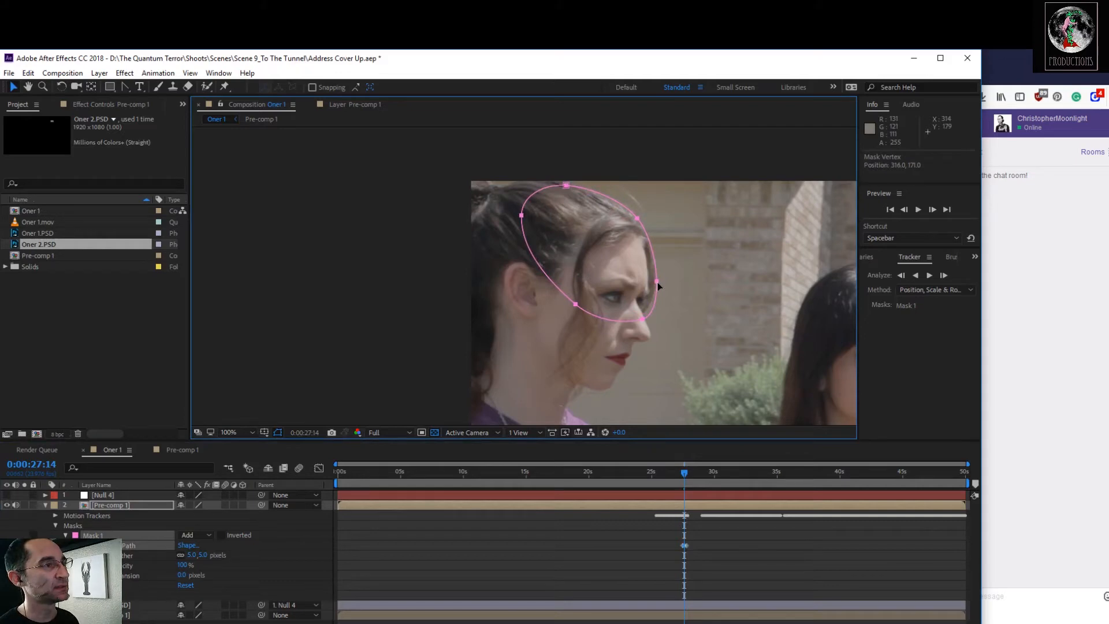
At 0:00:27:23, move Mask 1 onto the woman's head and adjust its top and front points to her hairline
click(691, 473)
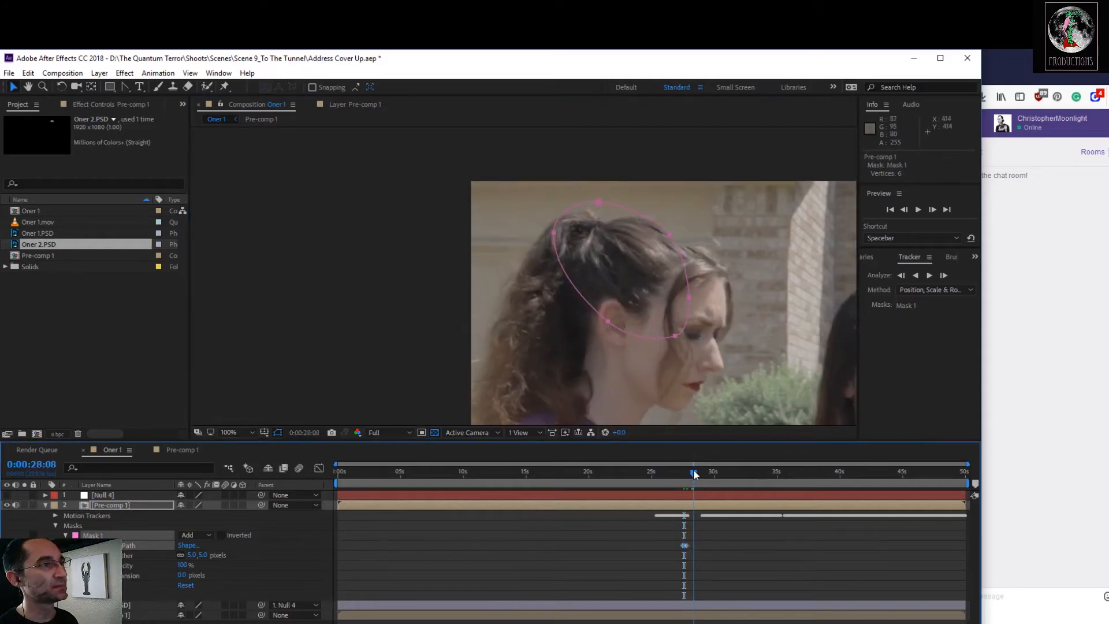
drag(691, 472, 689, 469)
drag(708, 349, 539, 194)
drag(702, 339, 532, 191)
mouse_move(693, 301)
mouse_down()
mouse_move(711, 299)
mouse_move(705, 286)
mouse_up()
click(664, 265)
click(685, 224)
drag(678, 229, 699, 246)
drag(636, 193, 636, 198)
click(610, 191)
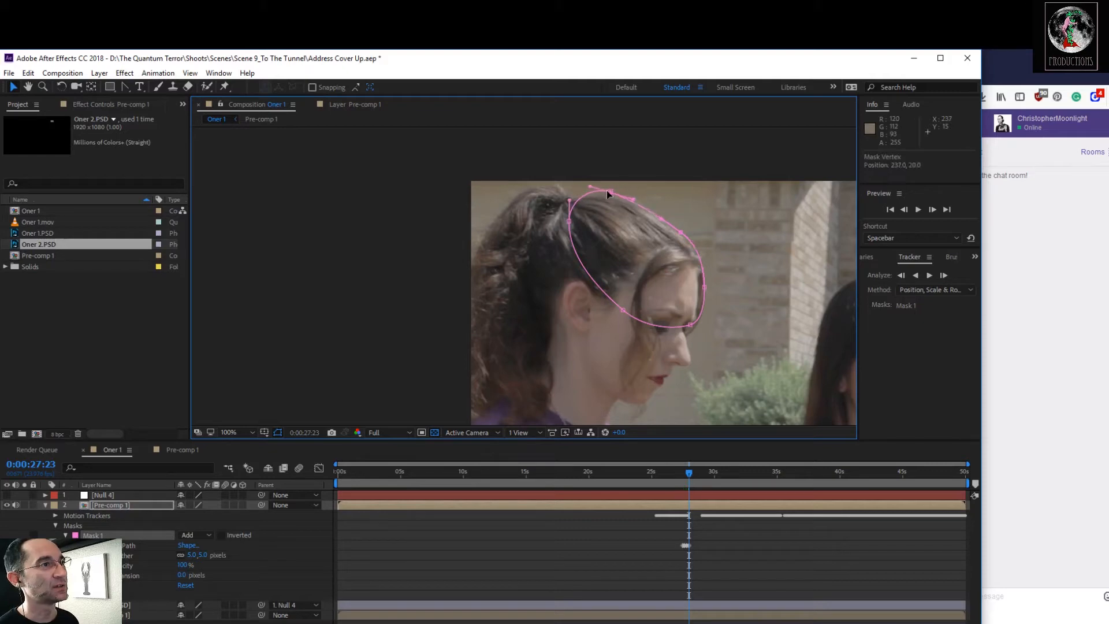
At 0:00:28:02, adjust Mask 1's upper-front point and its curve to follow the hair above the forehead
drag(686, 470, 689, 475)
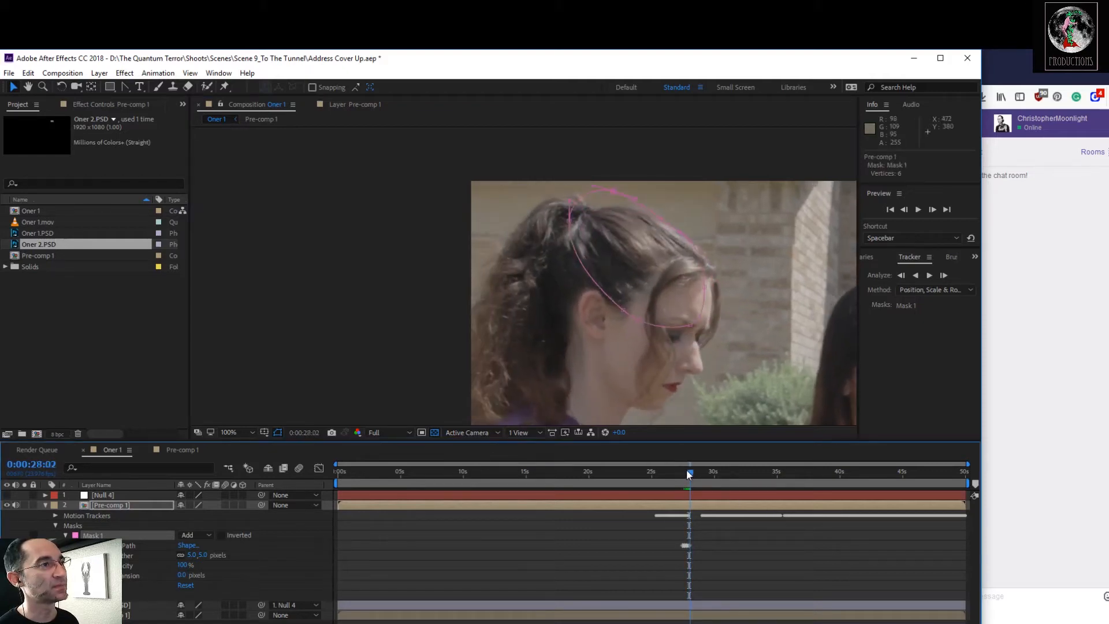
click(685, 233)
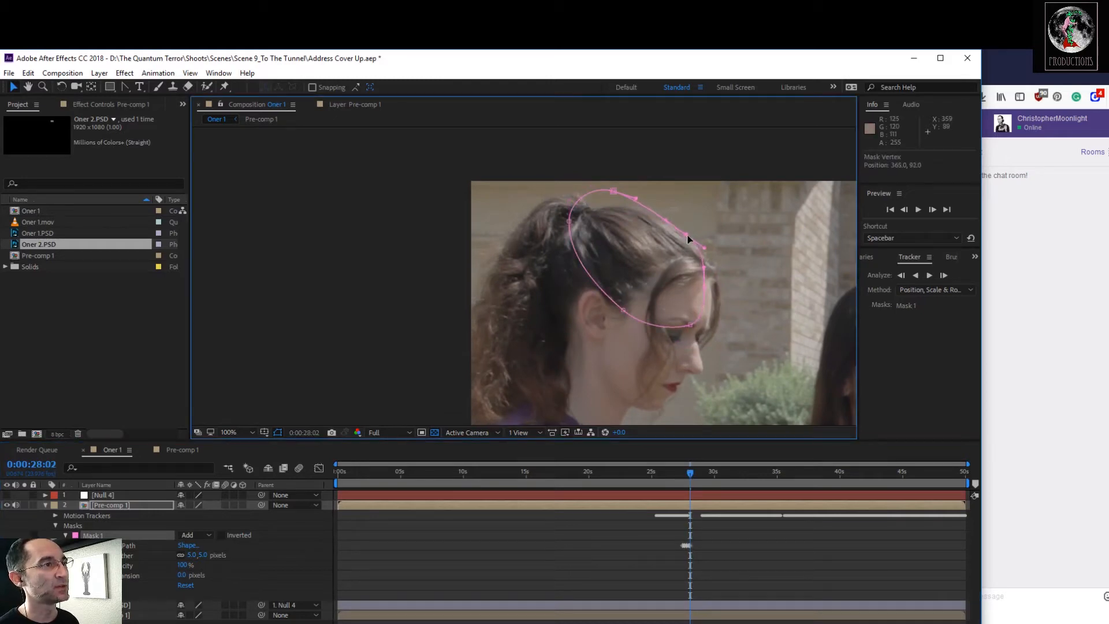
drag(702, 249, 685, 238)
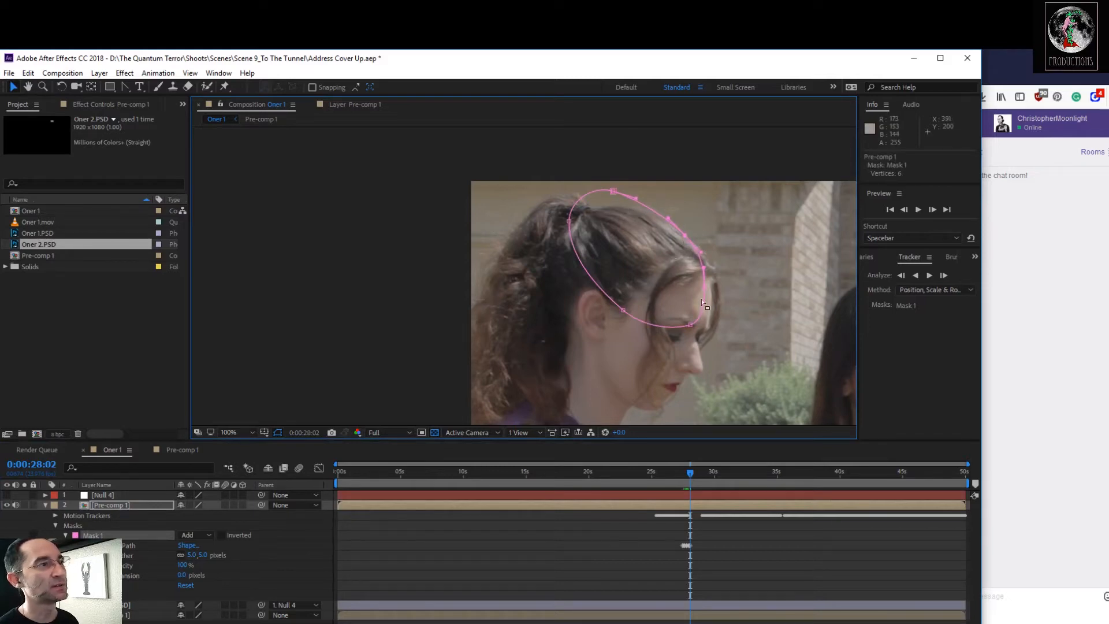
At 0:00:28:08, shift the whole Mask 1 with the head and reshape its top and upper-front points to the hair
drag(691, 470, 693, 471)
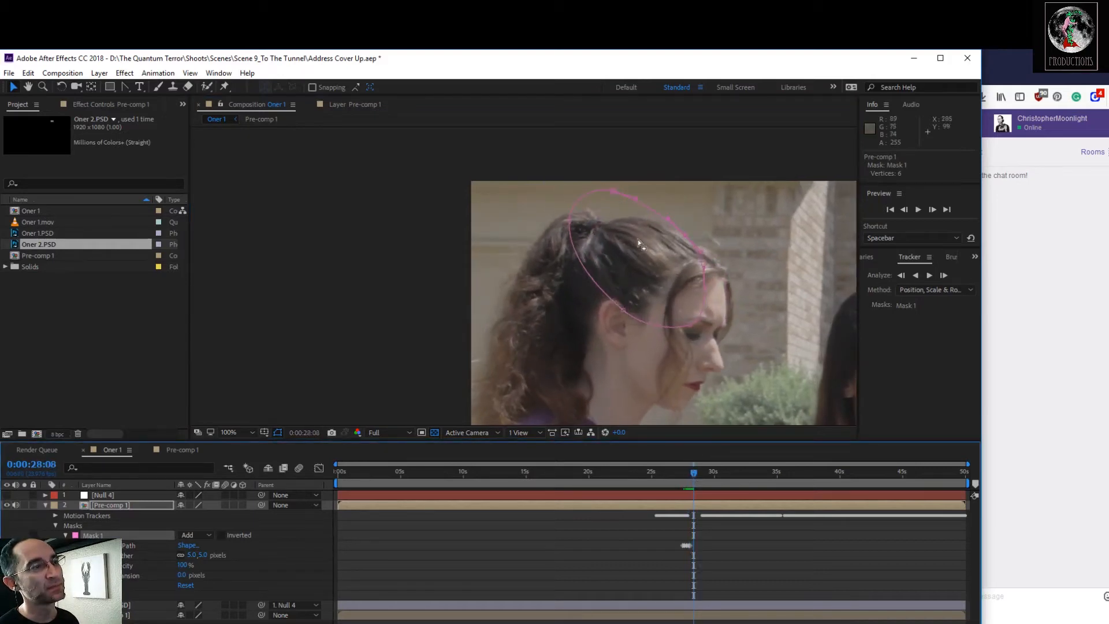
drag(713, 350, 543, 182)
drag(692, 332, 698, 241)
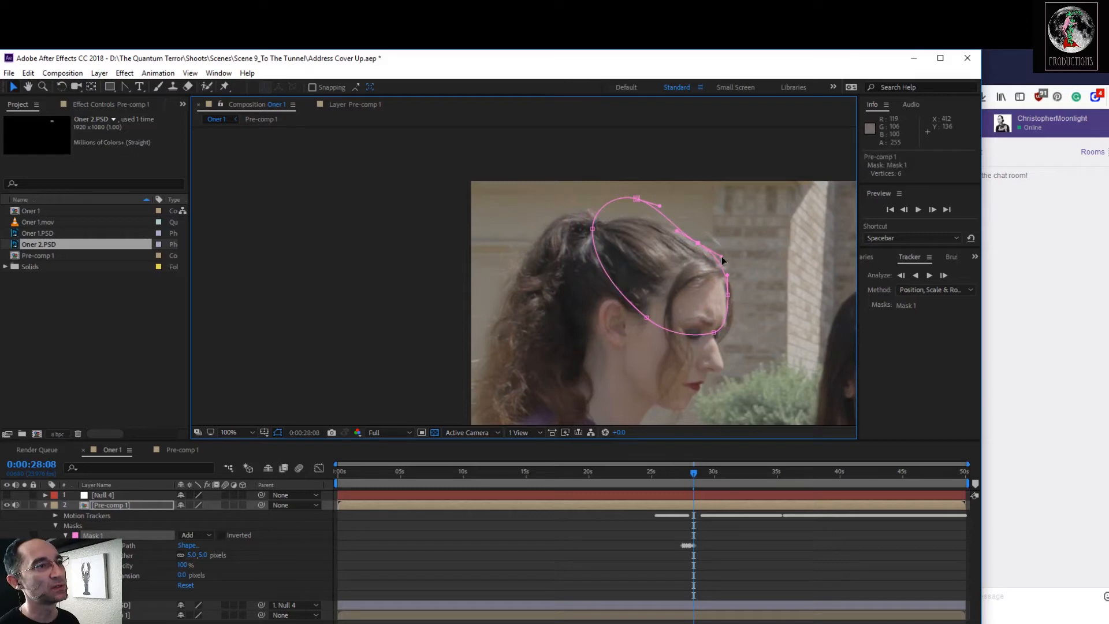
drag(637, 198, 633, 211)
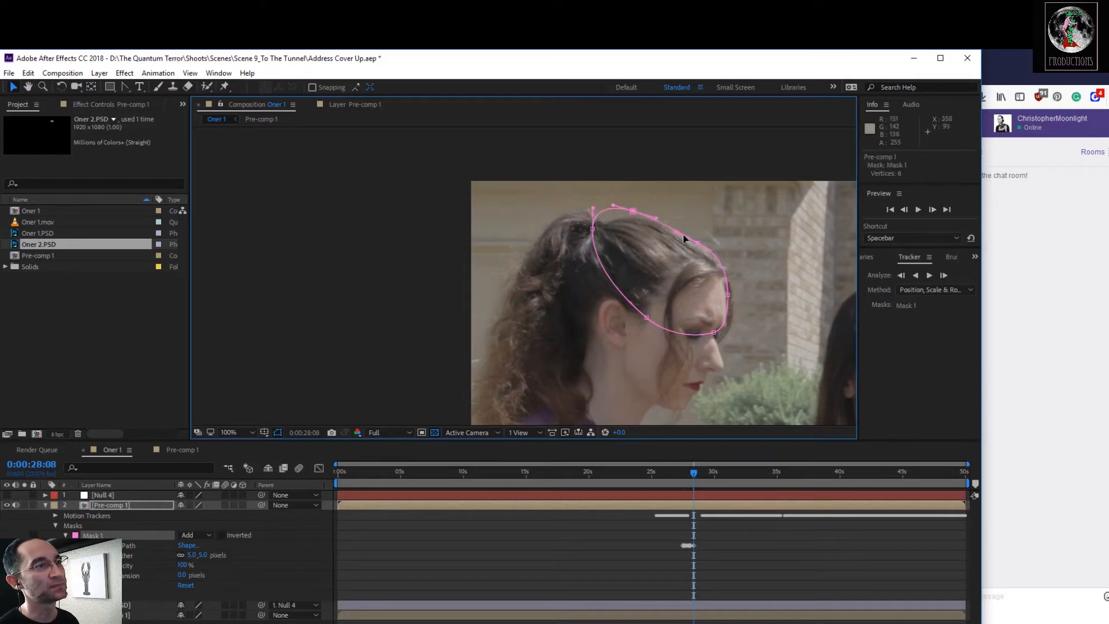
drag(701, 243, 700, 241)
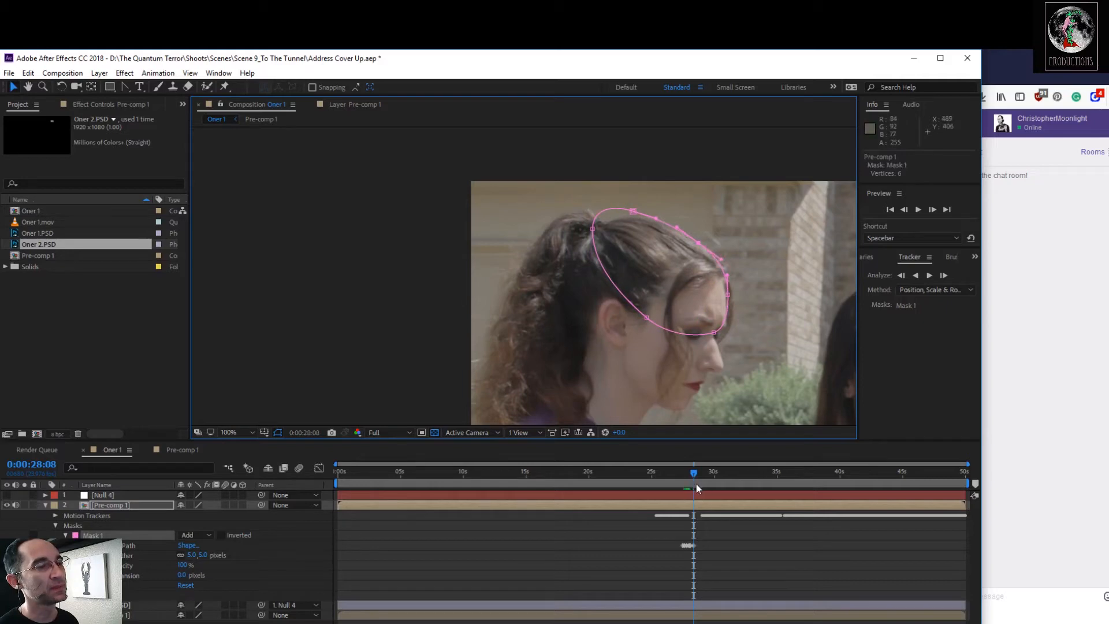
At 0:00:28:13, move Mask 1's upper-front and top points to match the outline of the woman's hair
drag(695, 481, 696, 479)
click(698, 244)
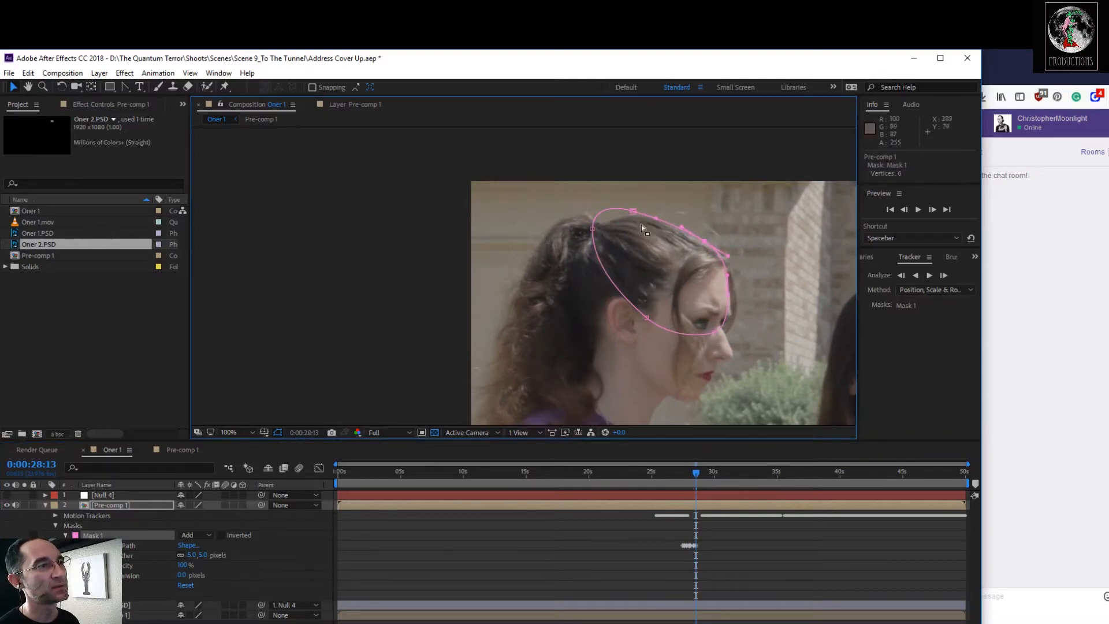
drag(634, 211, 650, 216)
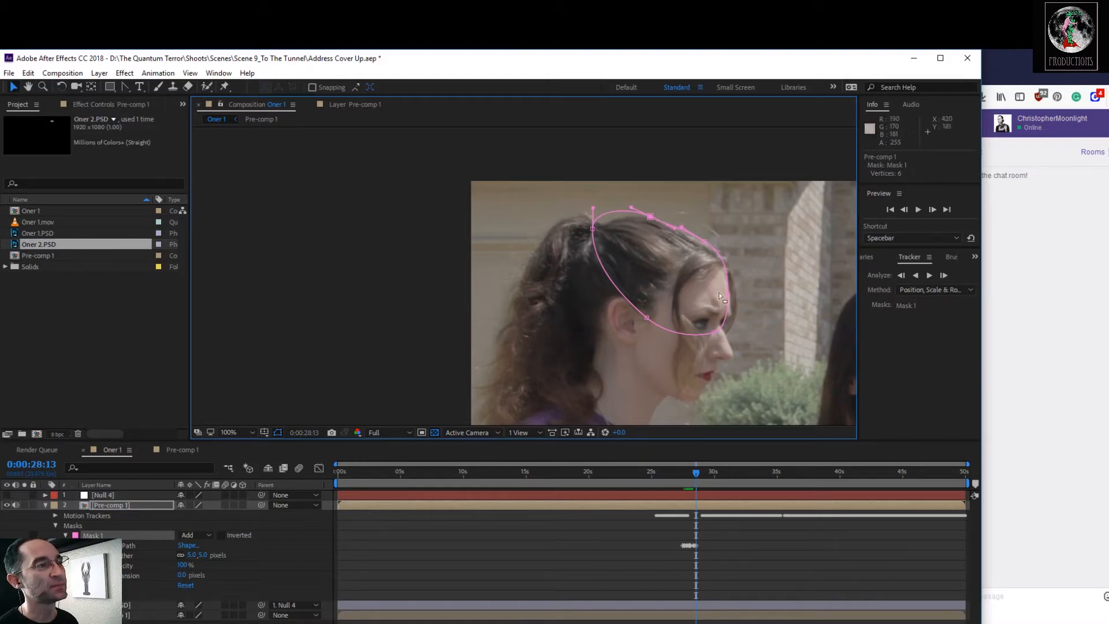
Fit Mask 1's upper-front and top points to the hair at 0:00:29:03, and refine the upper curve at 0:00:29:06
drag(697, 470, 706, 471)
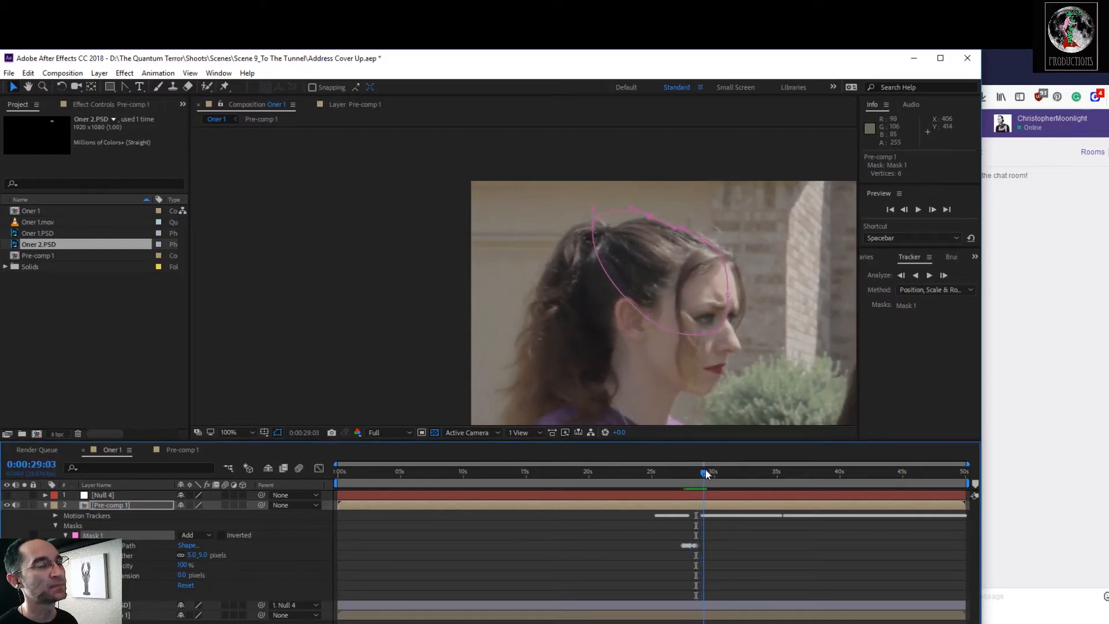
drag(704, 243, 719, 239)
drag(650, 217, 655, 218)
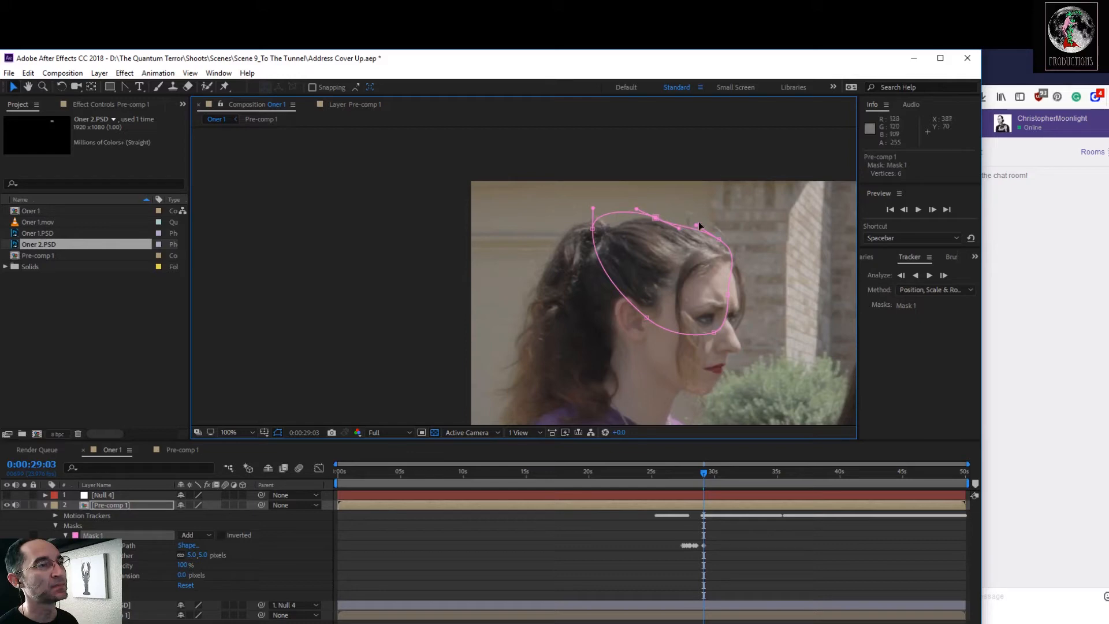
drag(706, 476, 704, 475)
click(719, 240)
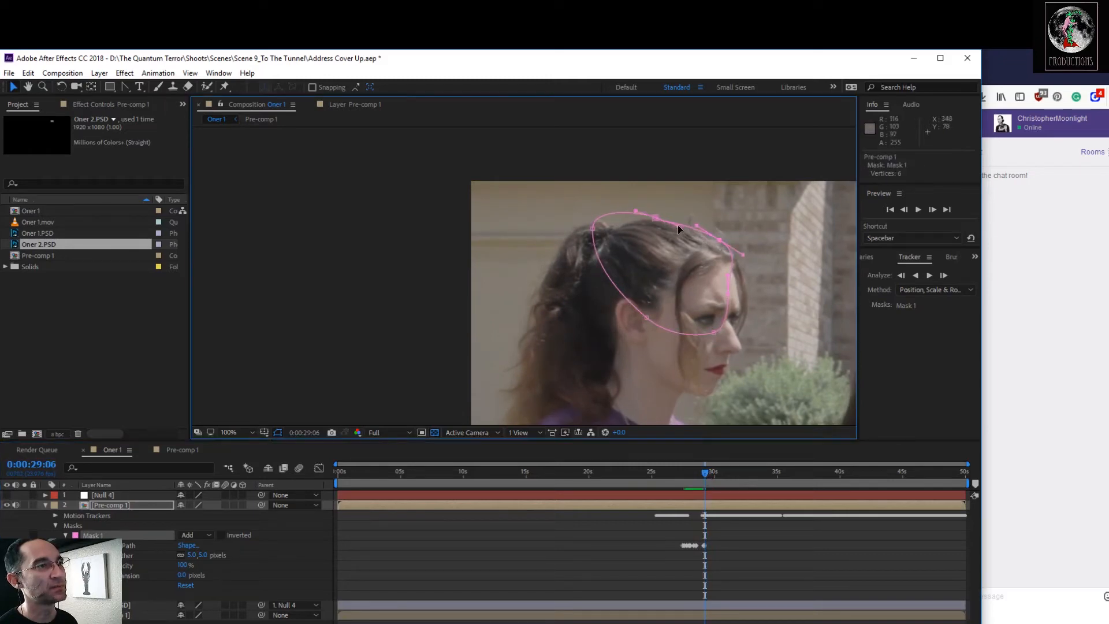
At 0:00:29:16, reshape Mask 1 by moving its front, top and rear points onto the woman's lowered hair and forehead
drag(704, 473, 710, 473)
drag(715, 241, 715, 252)
drag(735, 301, 739, 305)
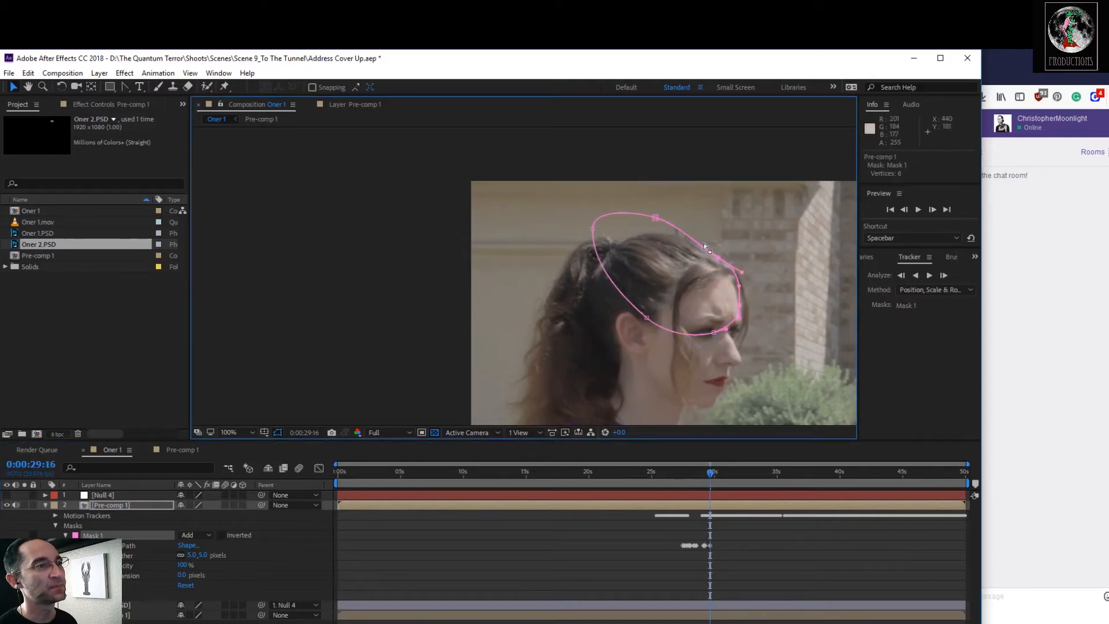
drag(656, 219, 657, 226)
drag(587, 229, 607, 269)
drag(655, 227, 662, 231)
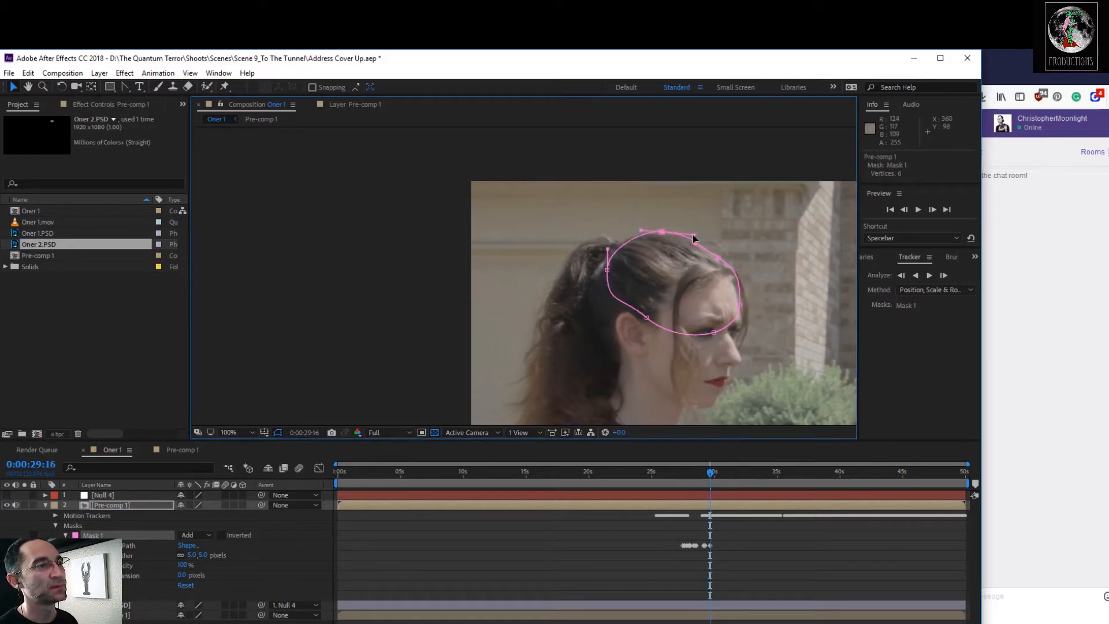
drag(722, 264, 726, 259)
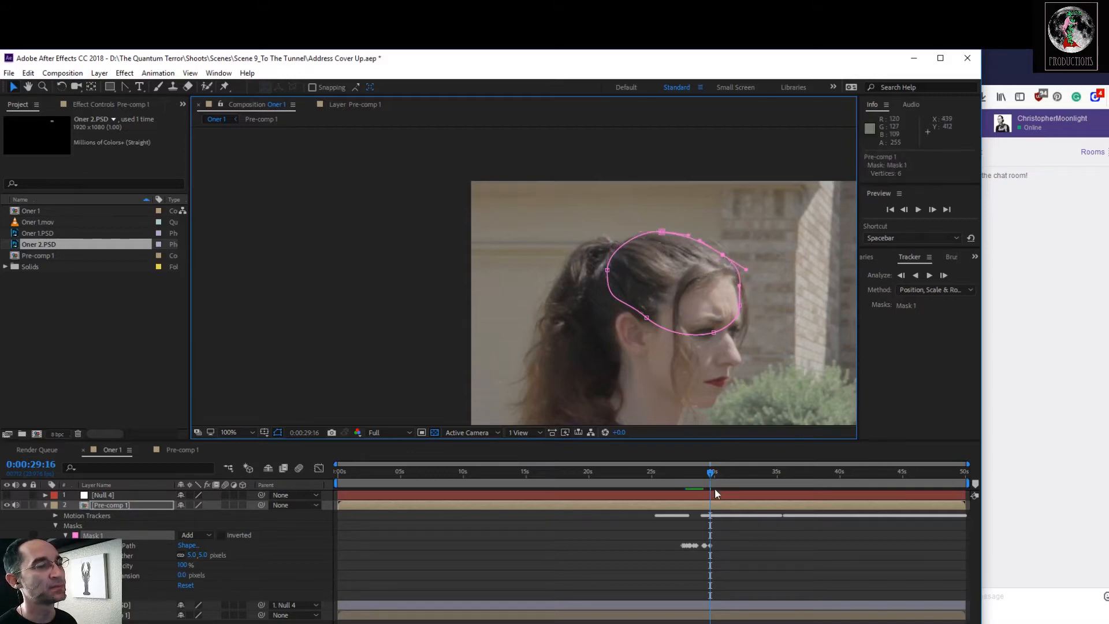
Reshape Mask 1's front and top points to the woman's hair at 0:00:30:00, and refine its upper-front curve at 0:00:29:18
drag(713, 475, 714, 475)
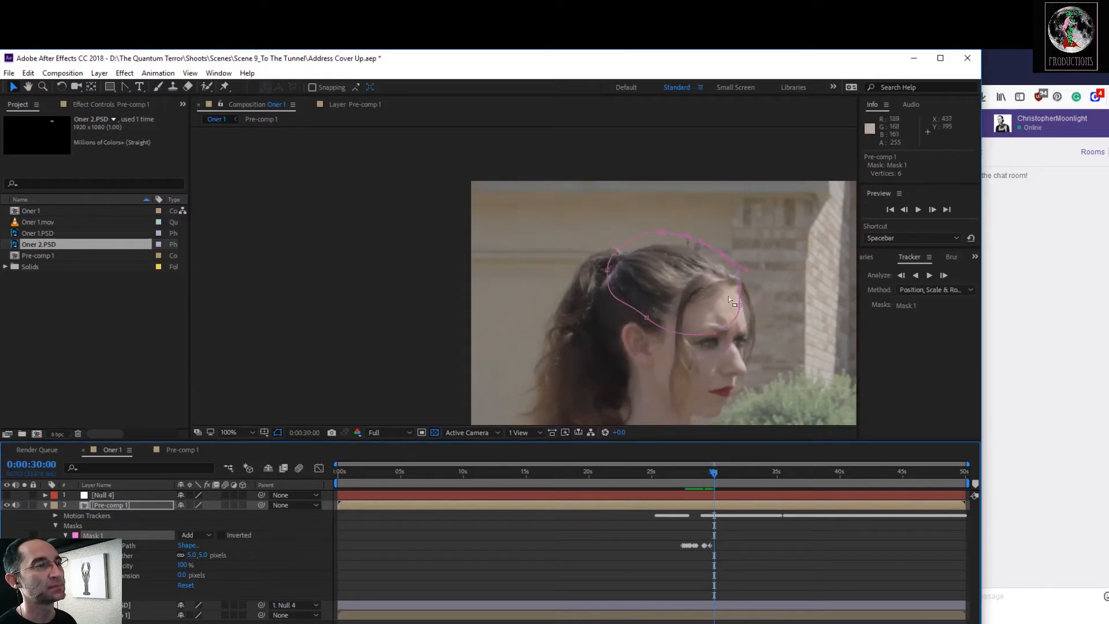
drag(726, 256, 754, 328)
drag(663, 233, 674, 244)
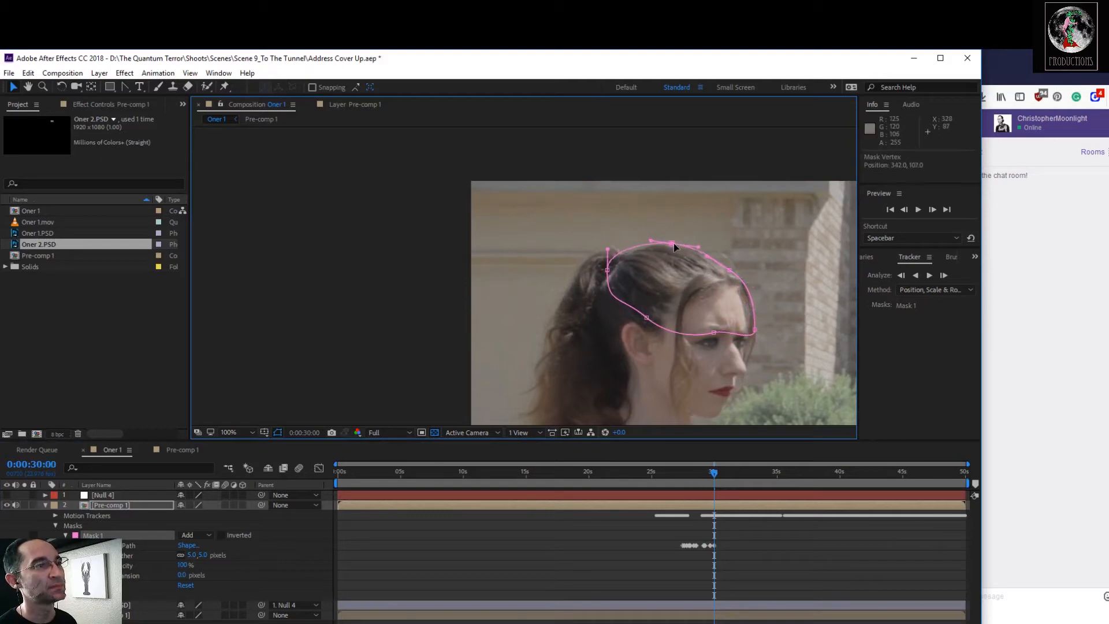
click(711, 470)
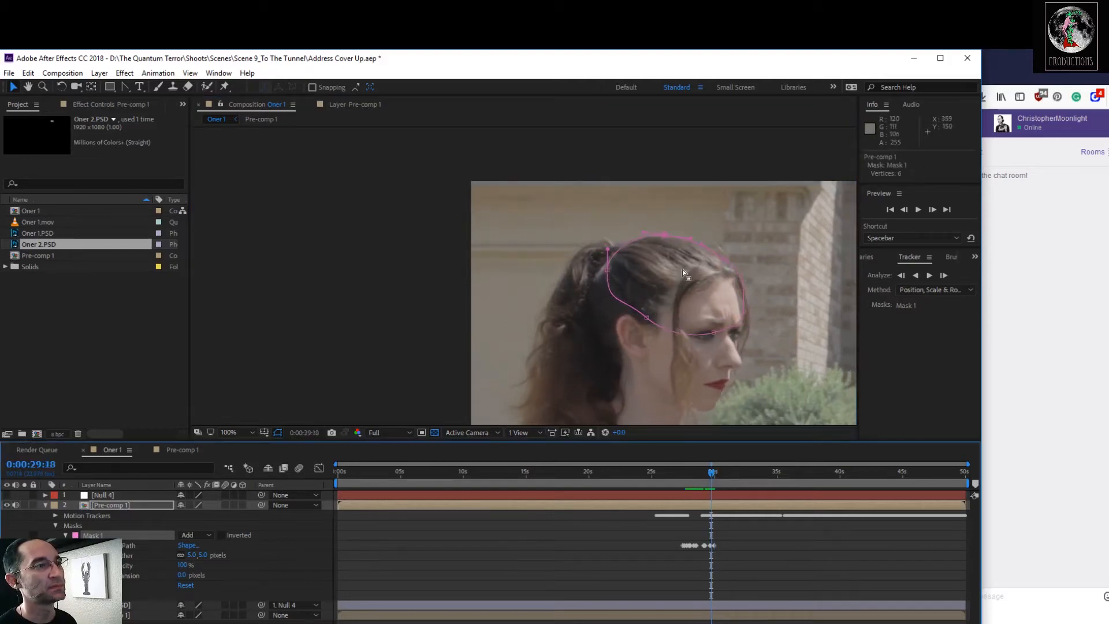
click(692, 242)
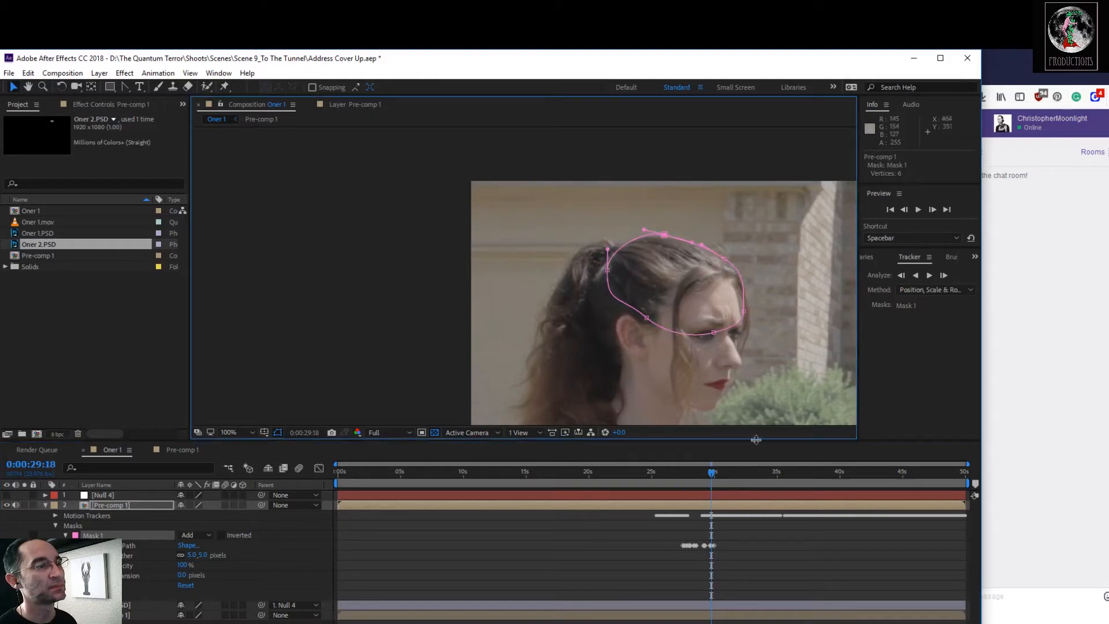
At 0:00:30:13, move Mask 1's upper-front, front and top points forward to match the woman's hair and forehead
drag(714, 474, 724, 476)
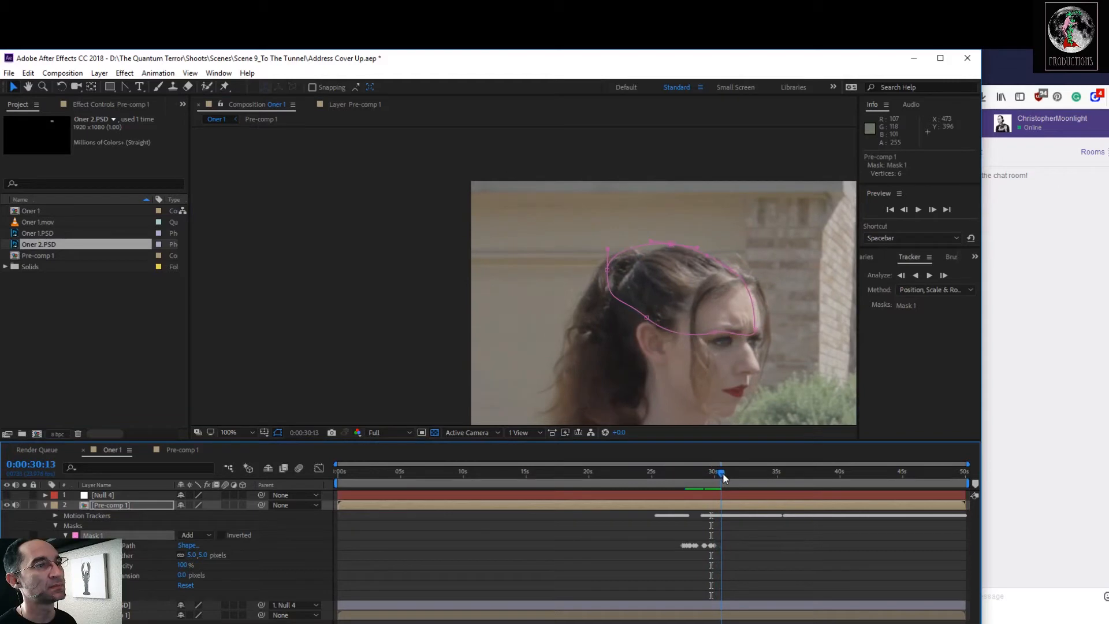
drag(730, 269, 739, 265)
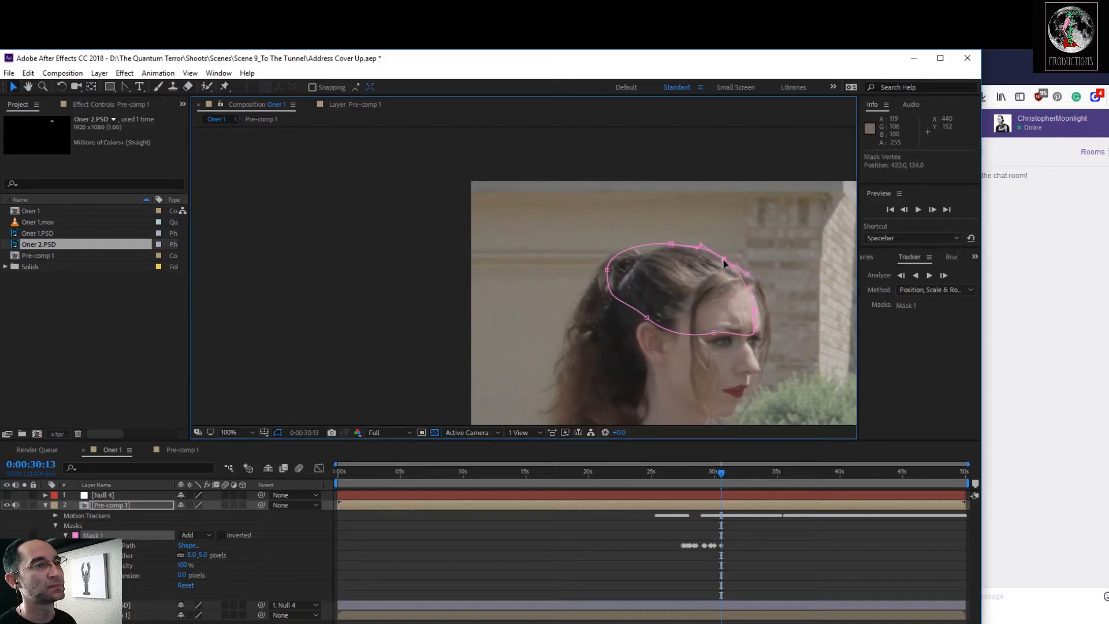
drag(757, 332, 775, 319)
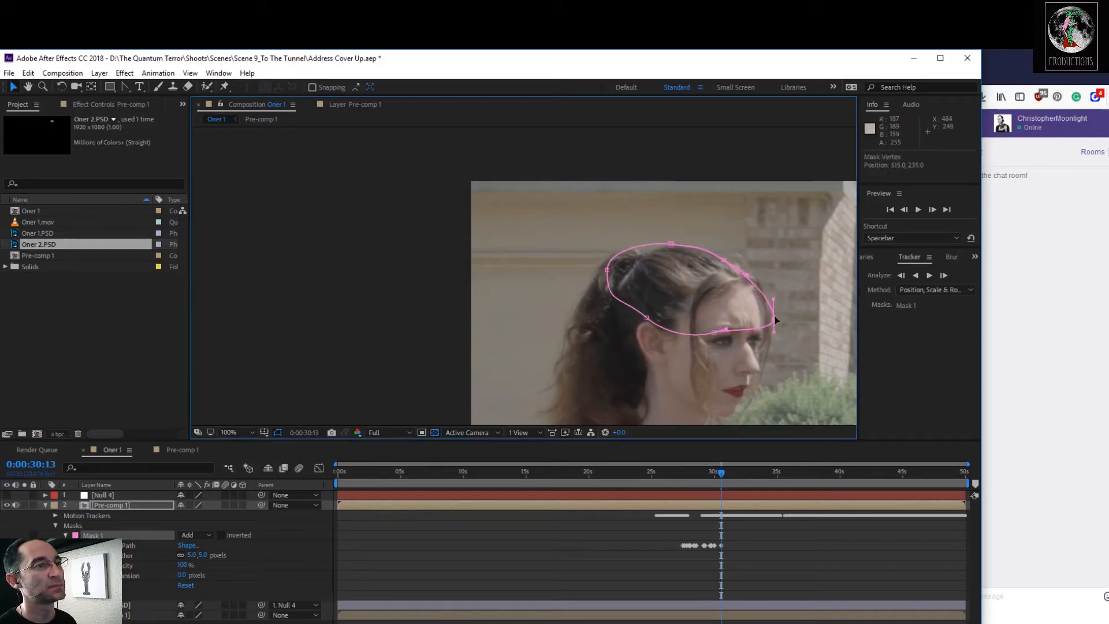
click(672, 244)
mouse_move(675, 245)
mouse_down()
mouse_move(690, 240)
mouse_move(682, 247)
mouse_up()
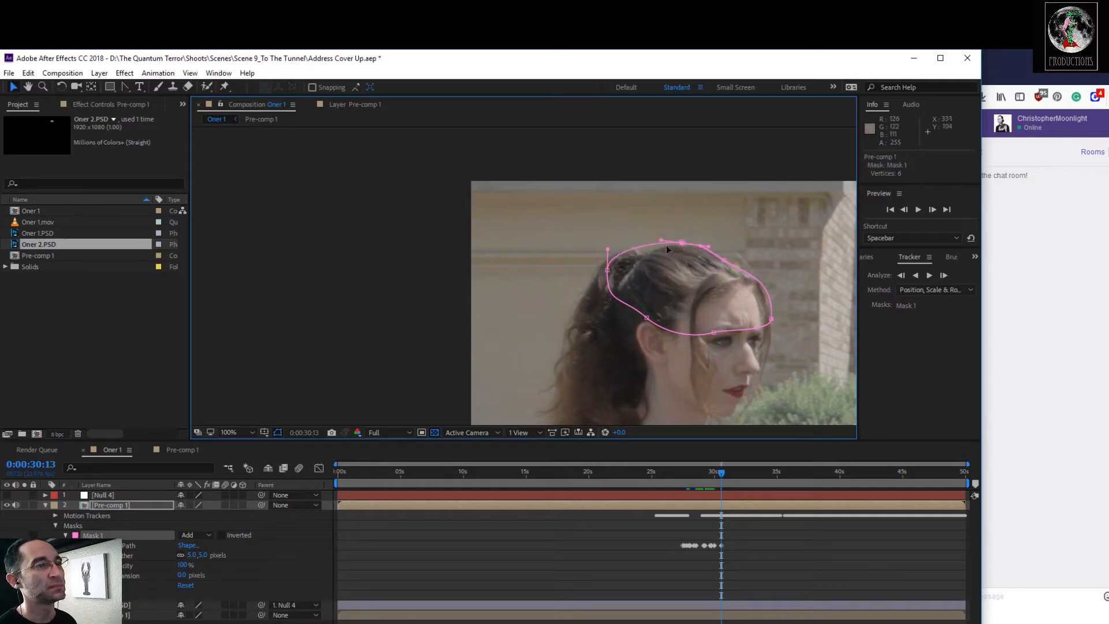
At 0:00:31:20, shift Mask 1 forward with the woman's head and adjust its upper-front and top points to the hair
drag(723, 474, 740, 476)
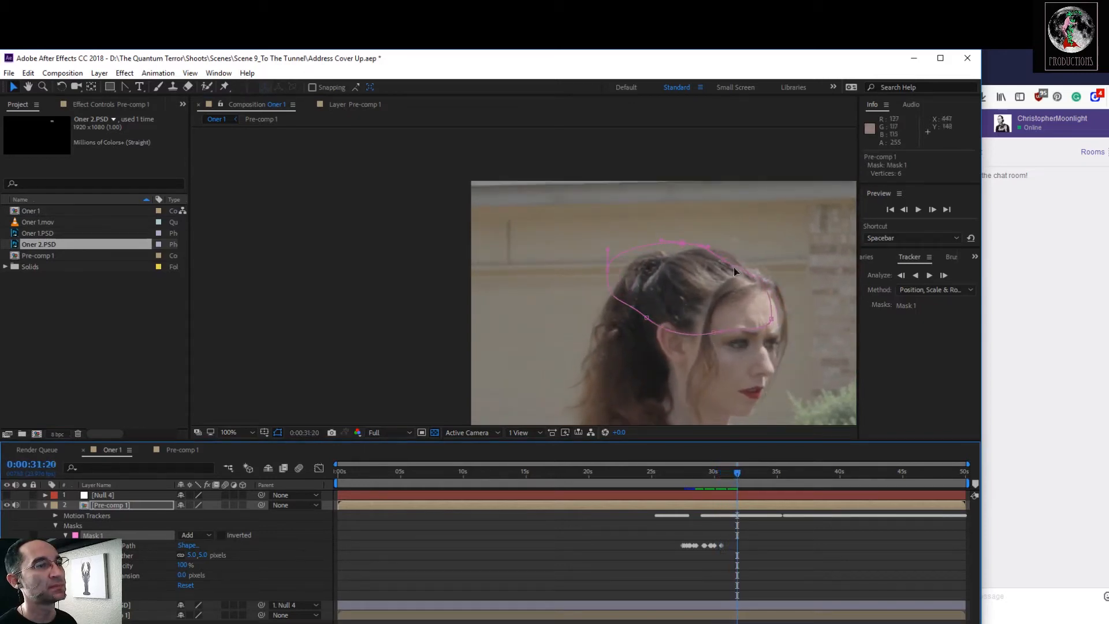
drag(778, 335, 601, 226)
drag(727, 261, 743, 258)
drag(681, 243, 682, 247)
At 0:00:31:02, lower Mask 1's upper-front and top points slightly to follow the woman's hairline
drag(737, 475, 728, 474)
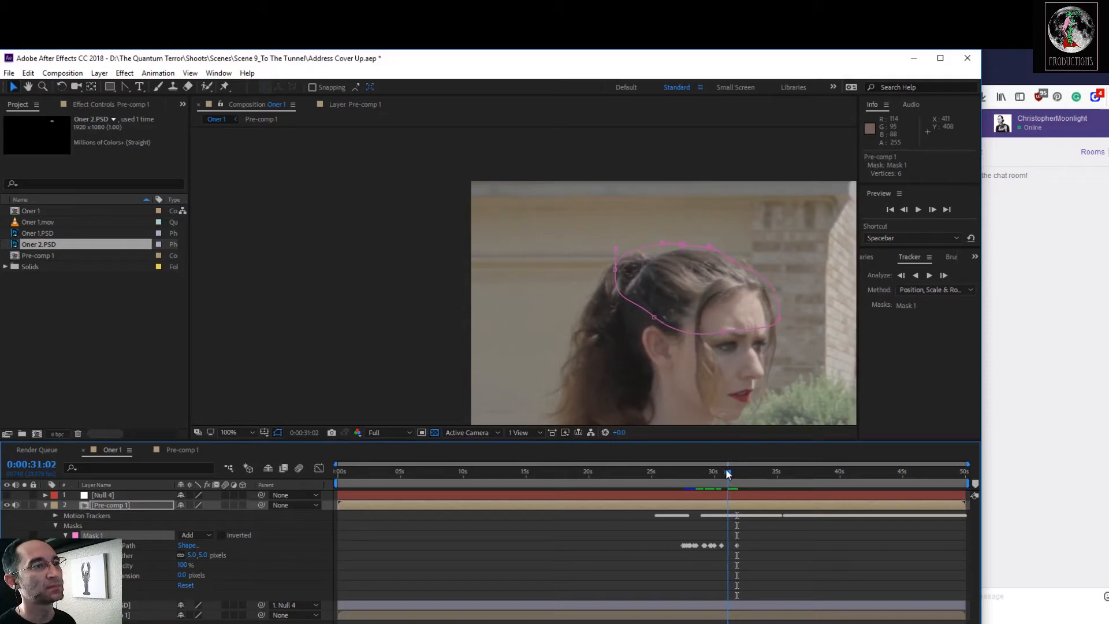
drag(730, 258, 729, 261)
click(682, 244)
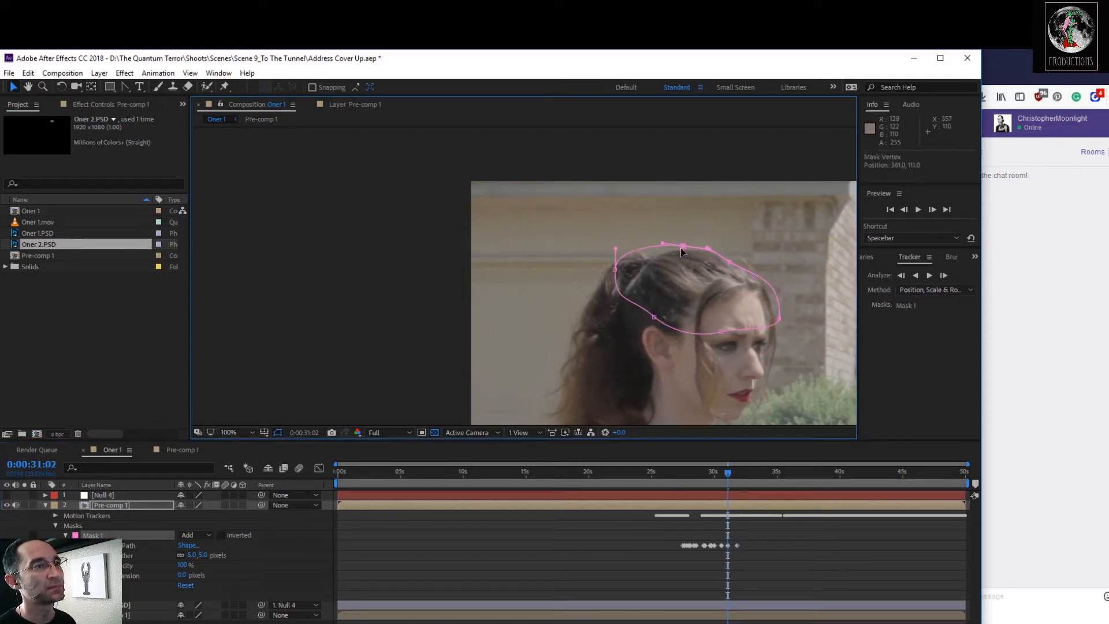
At 0:00:32:03, select all of Mask 1's points and nudge the whole mask to fit the woman's head
click(732, 472)
mouse_move(732, 472)
mouse_down()
mouse_move(770, 489)
mouse_move(744, 466)
mouse_up()
drag(792, 341, 612, 227)
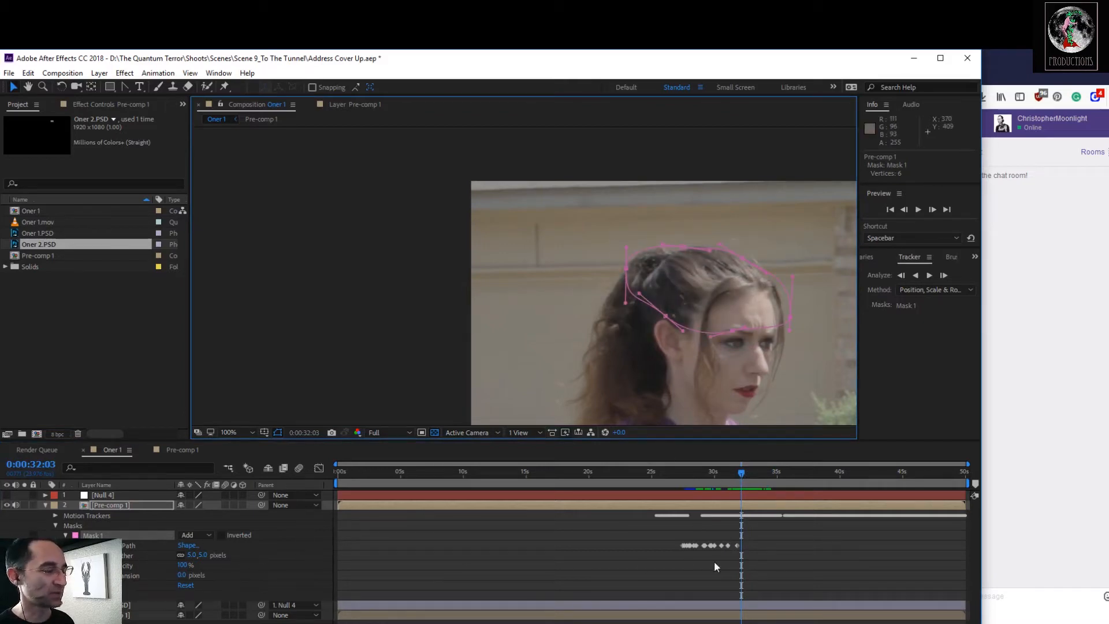
drag(732, 331, 731, 332)
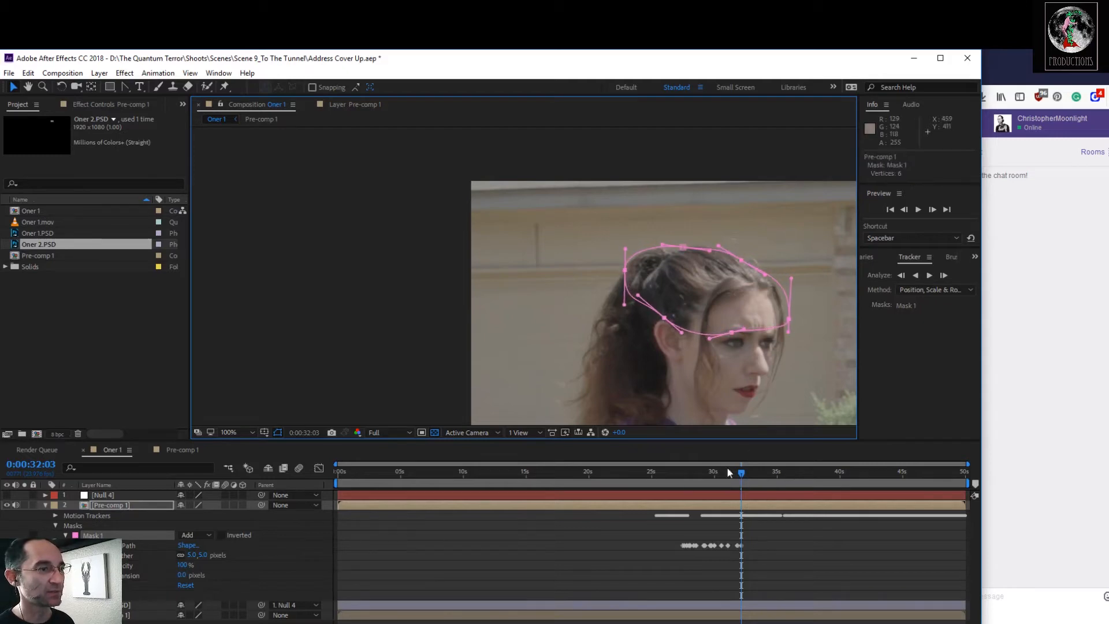
At 0:00:33:20, move all of Mask 1's points, including the top one, down below the woman's hair
drag(739, 471, 762, 472)
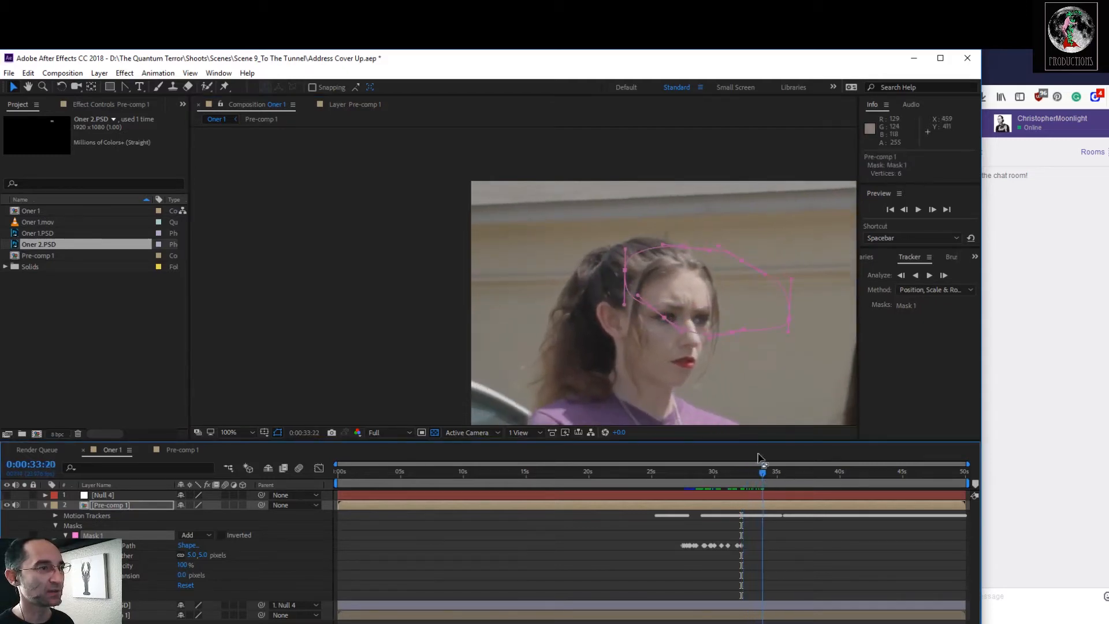
drag(732, 333, 703, 407)
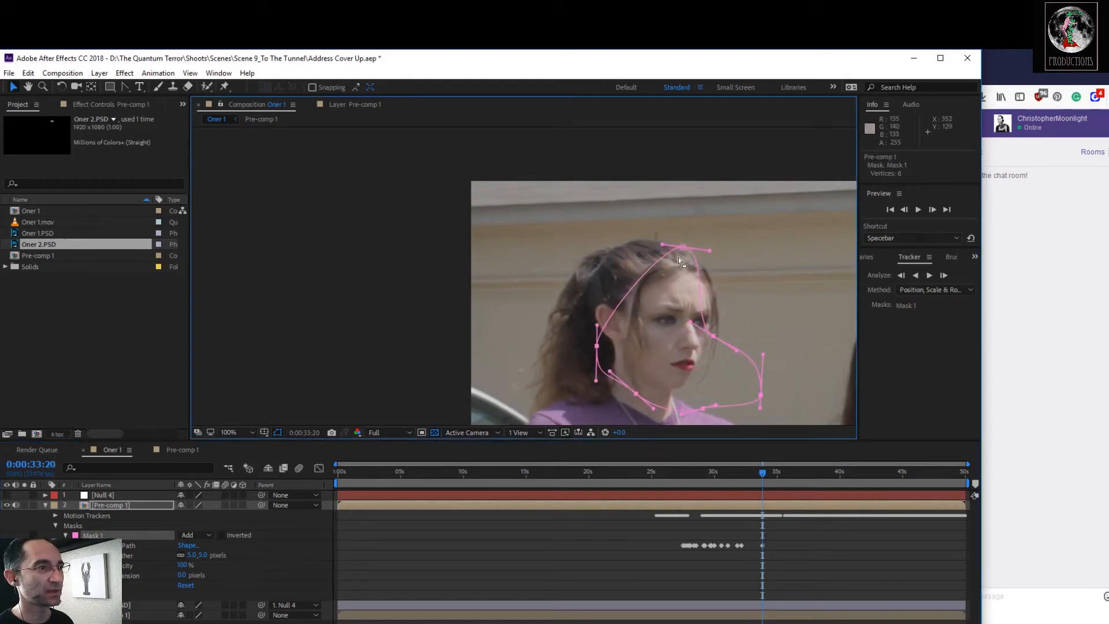
drag(679, 247, 645, 323)
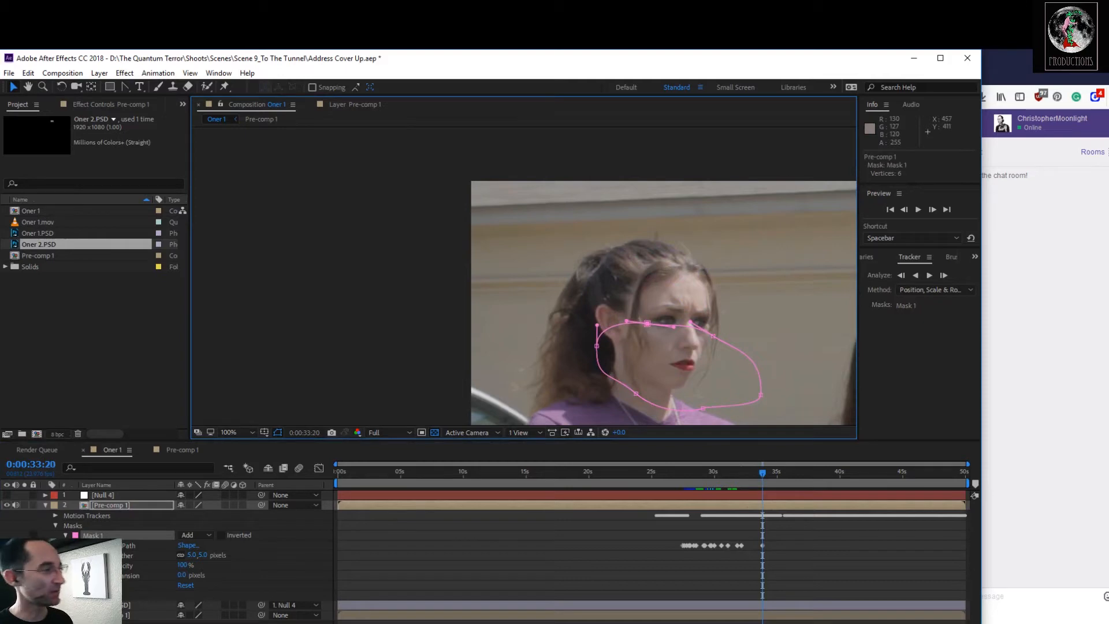
Toggle the visibility of the bottom layer off and on to check what it contributes to the composite
click(7, 616)
click(7, 615)
click(6, 615)
click(7, 615)
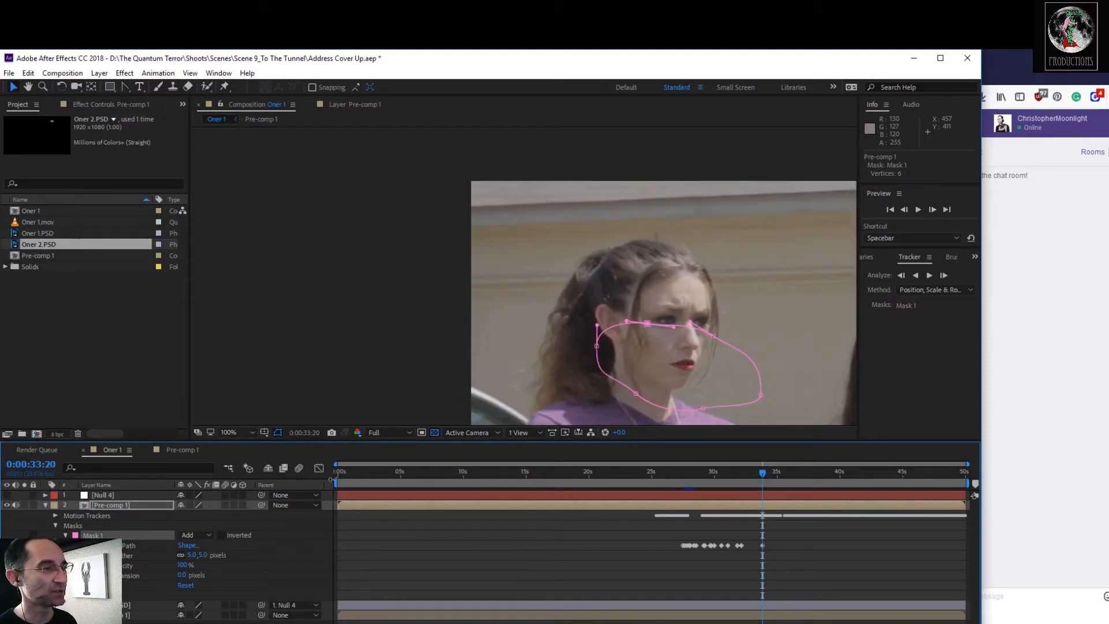
Select the whole Mask 1 path and, at 0:00:27:04, shift it down and back over the woman's face
click(754, 472)
drag(754, 472, 682, 476)
click(93, 535)
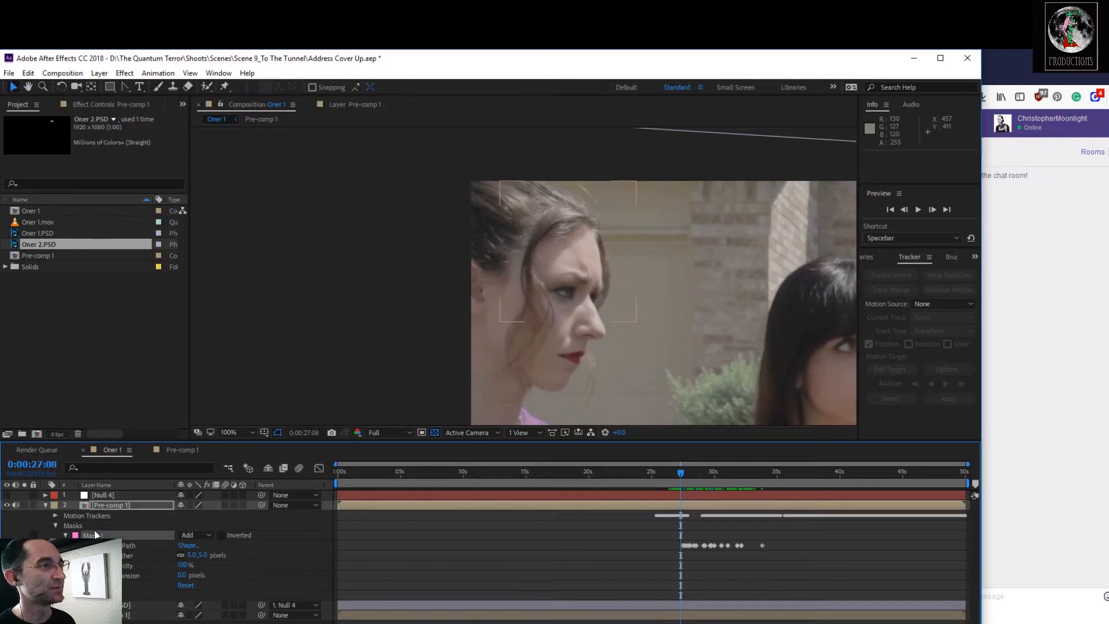
mouse_move(672, 473)
mouse_down()
mouse_move(661, 476)
mouse_move(679, 478)
mouse_up()
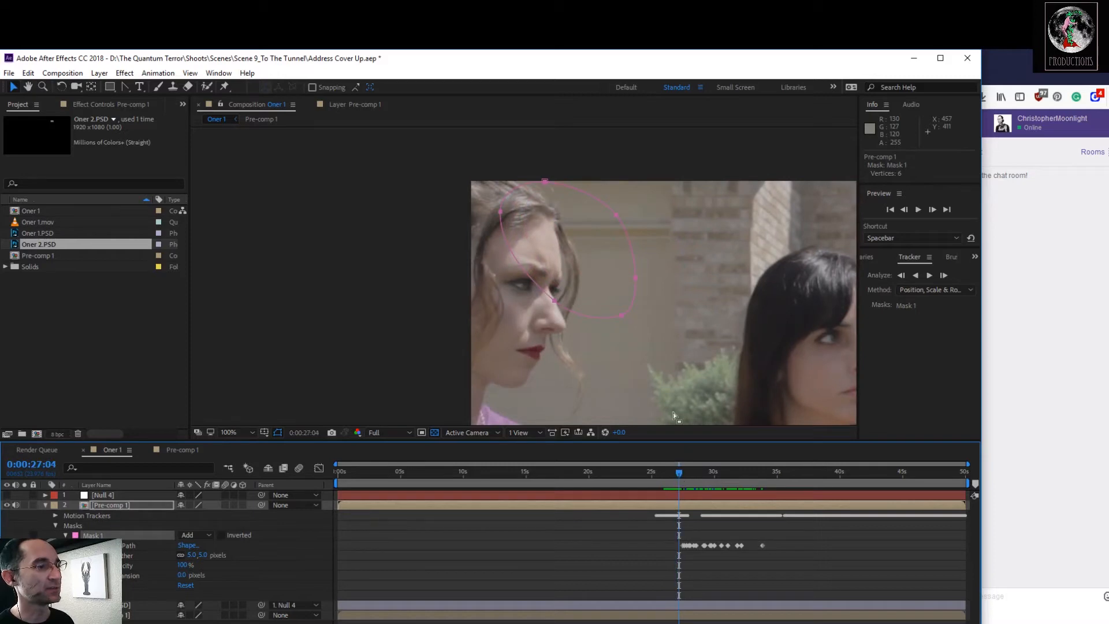
drag(621, 317, 582, 376)
Review the shot in full frame from 0:00:27:19 to 0:00:34:20, and examine the man's hair against the garage at 200%
drag(682, 472, 691, 474)
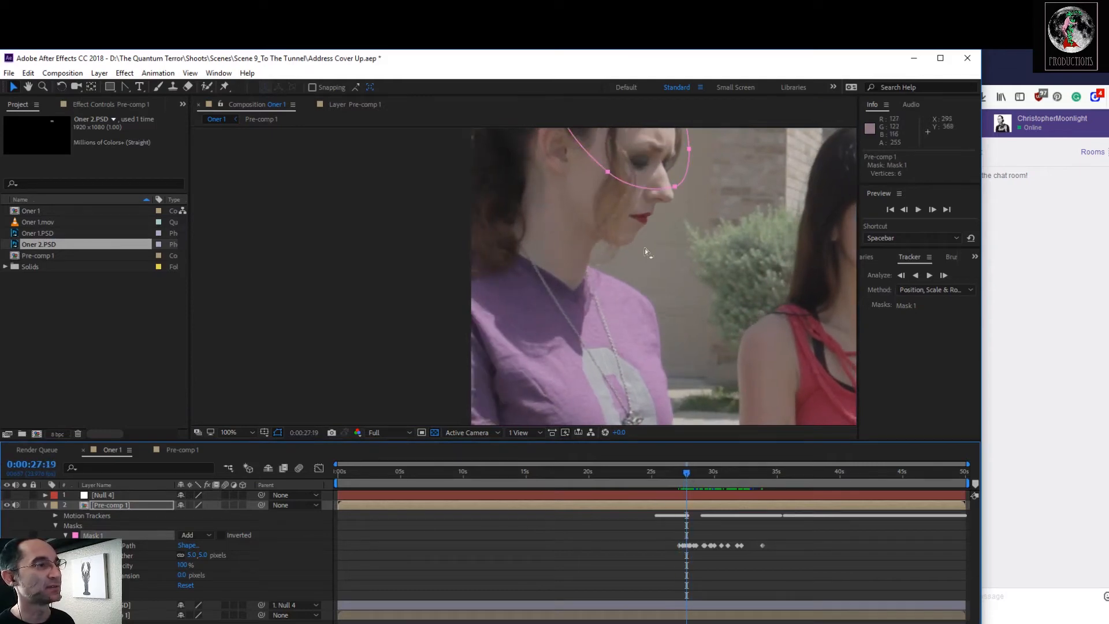
click(250, 432)
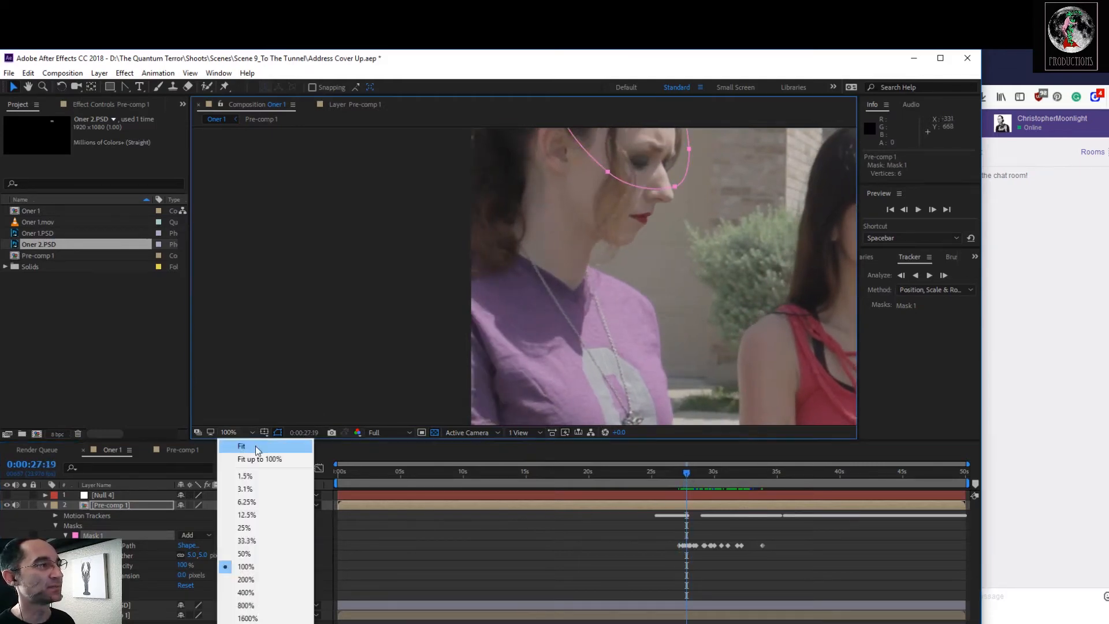
click(254, 457)
click(717, 452)
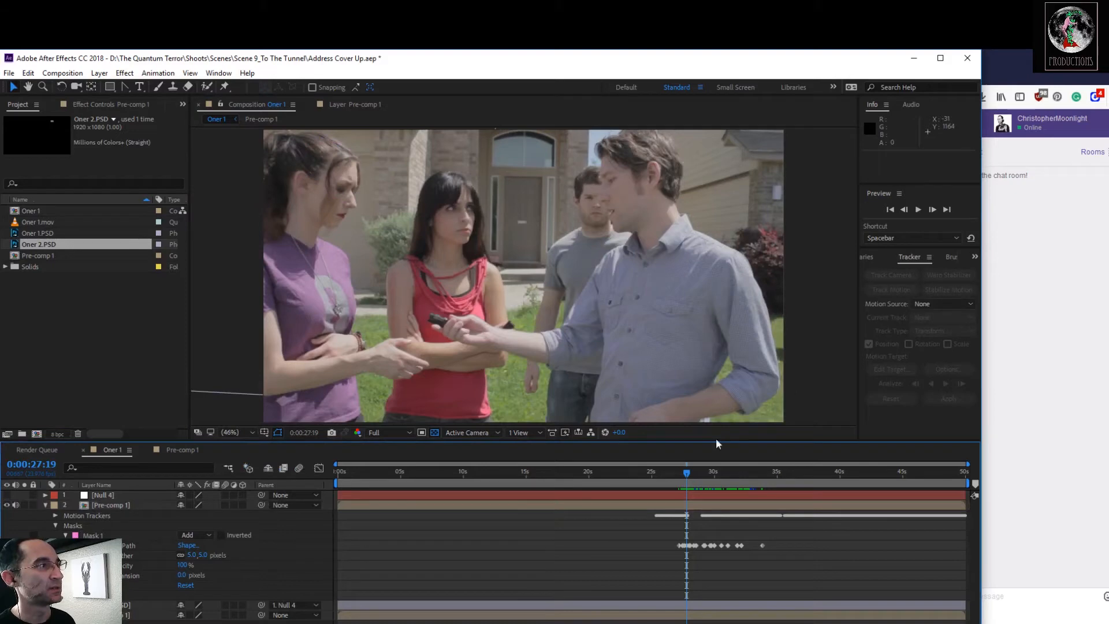
drag(686, 473, 775, 498)
scroll(677, 191, up, 4)
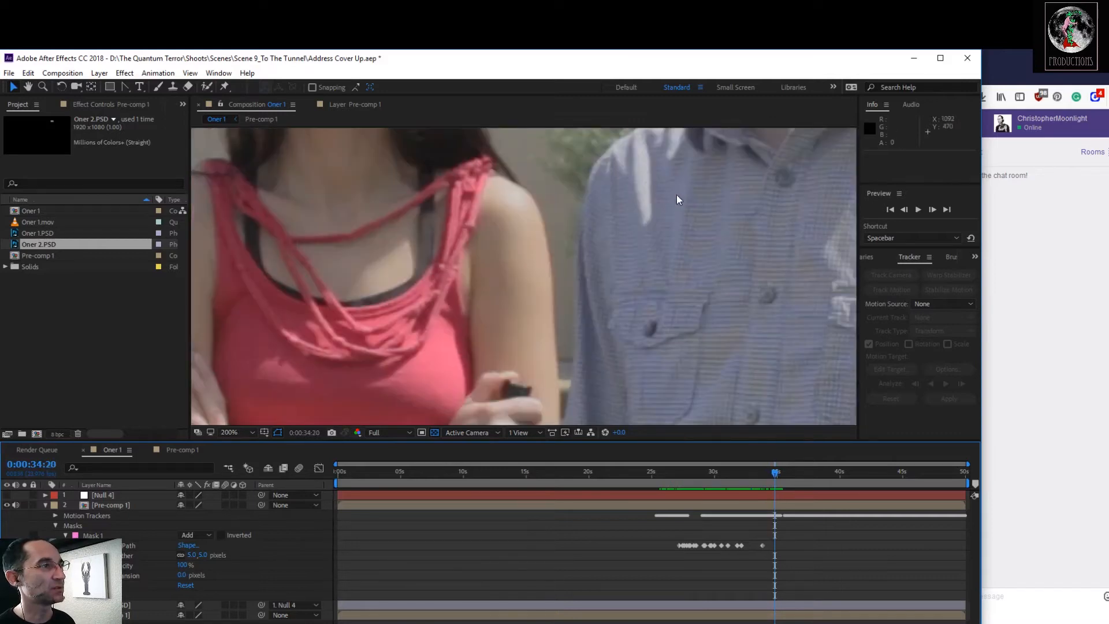
drag(671, 182, 623, 333)
drag(700, 144, 563, 397)
drag(596, 263, 598, 310)
click(776, 475)
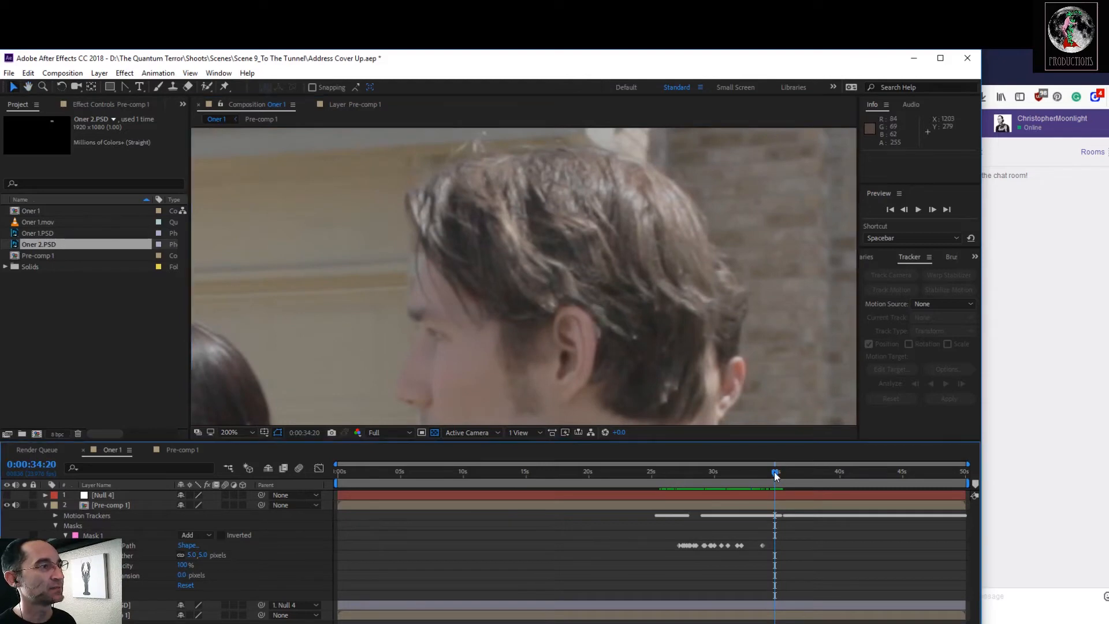
Compare the neighbouring frames around the man's head and set the current time to 0:00:34:21
drag(775, 476, 776, 475)
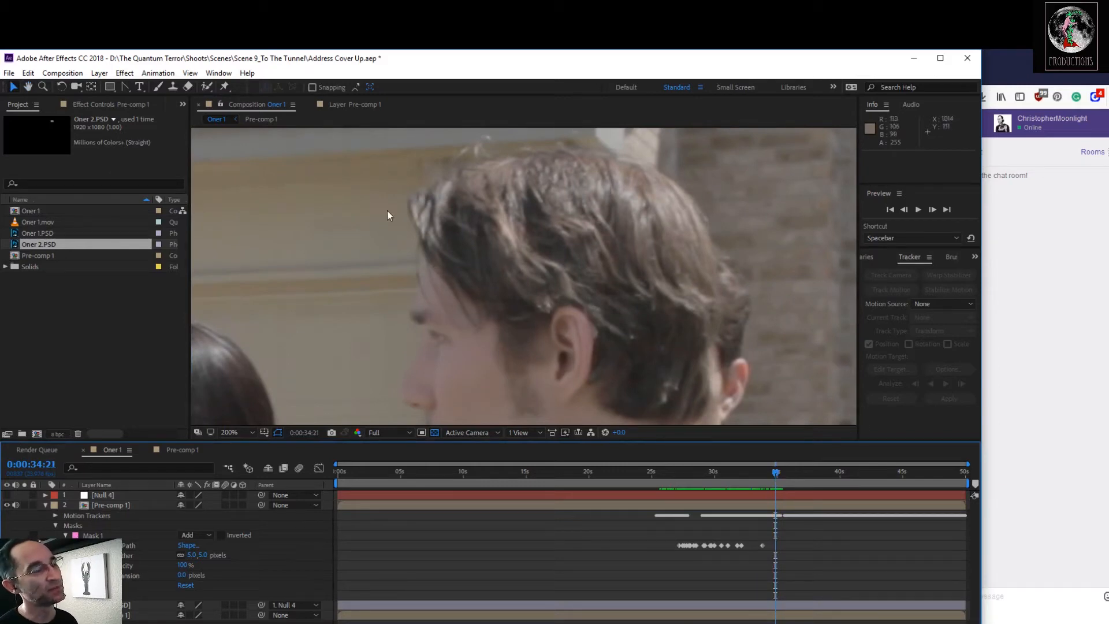
drag(776, 473, 777, 472)
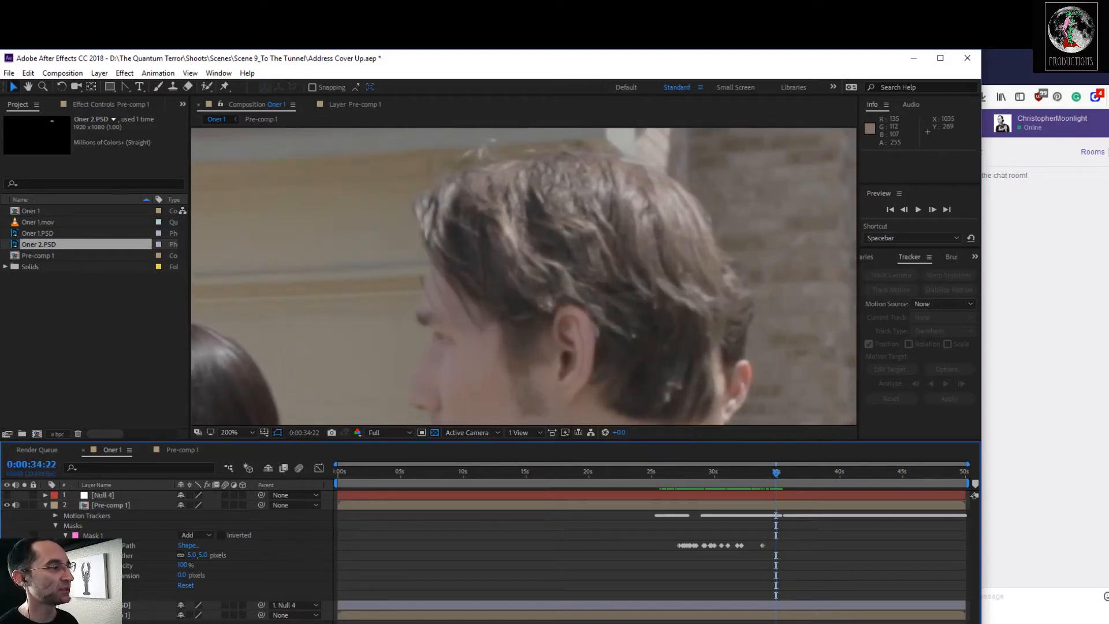
click(7, 605)
mouse_move(780, 476)
mouse_down()
mouse_move(818, 474)
mouse_move(776, 463)
mouse_up()
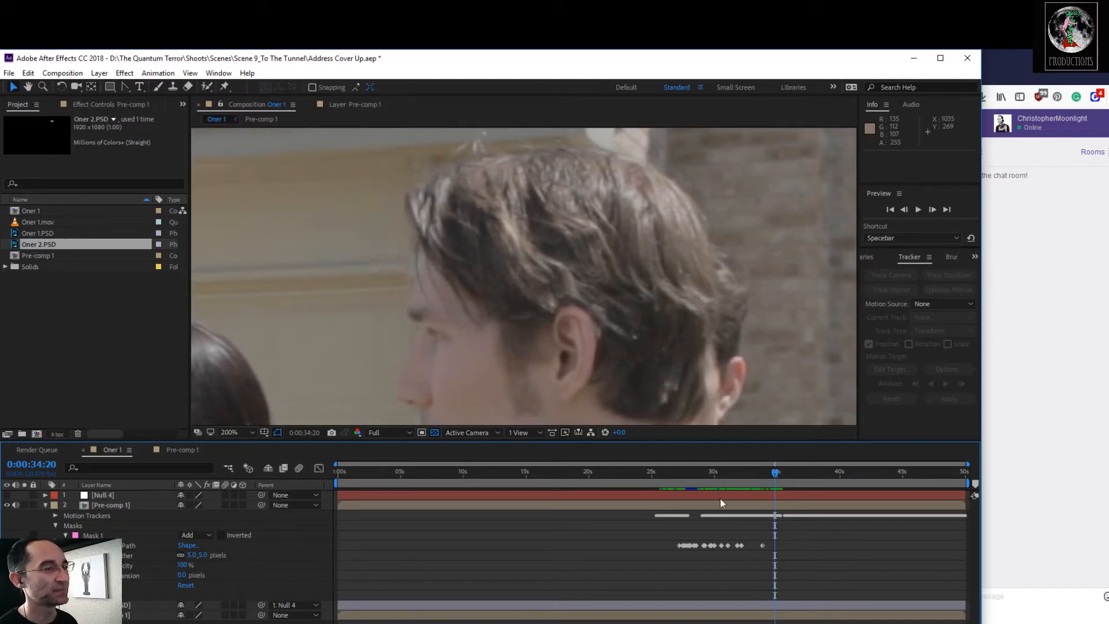
drag(771, 480, 777, 478)
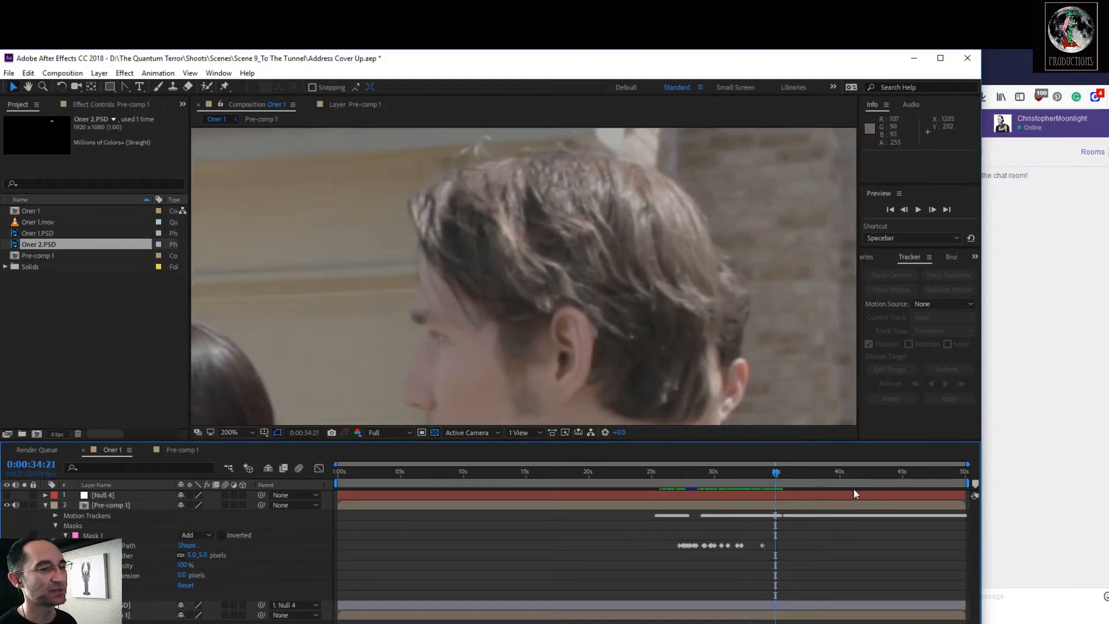
Draw a closed eight-point mask with straight segments around the man's hair and upper face on the Pre-comp 1 layer
click(66, 535)
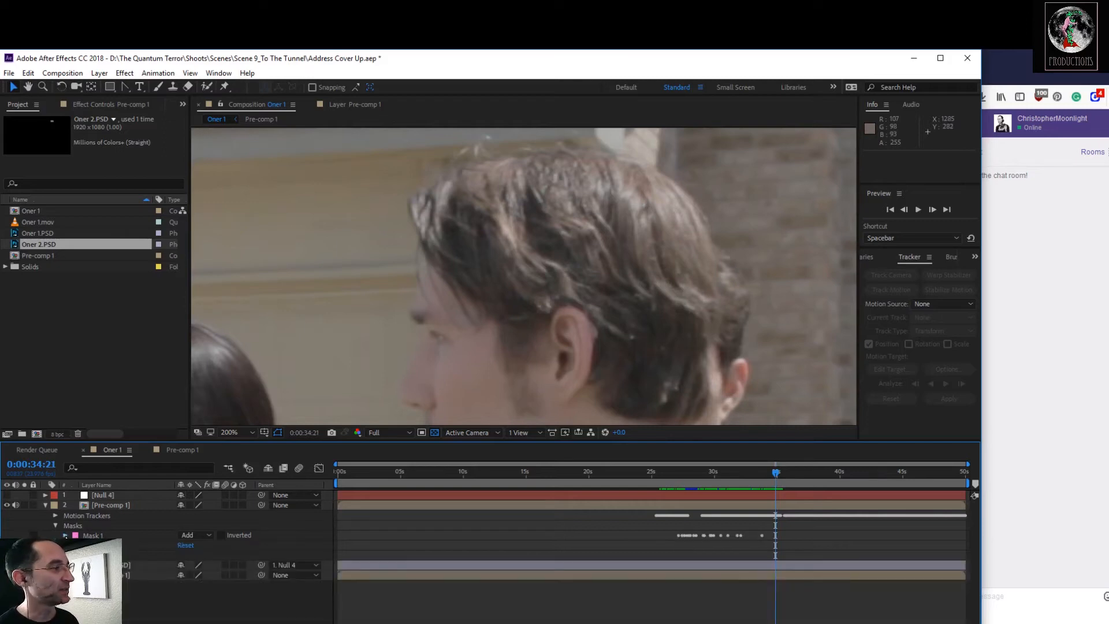
click(73, 525)
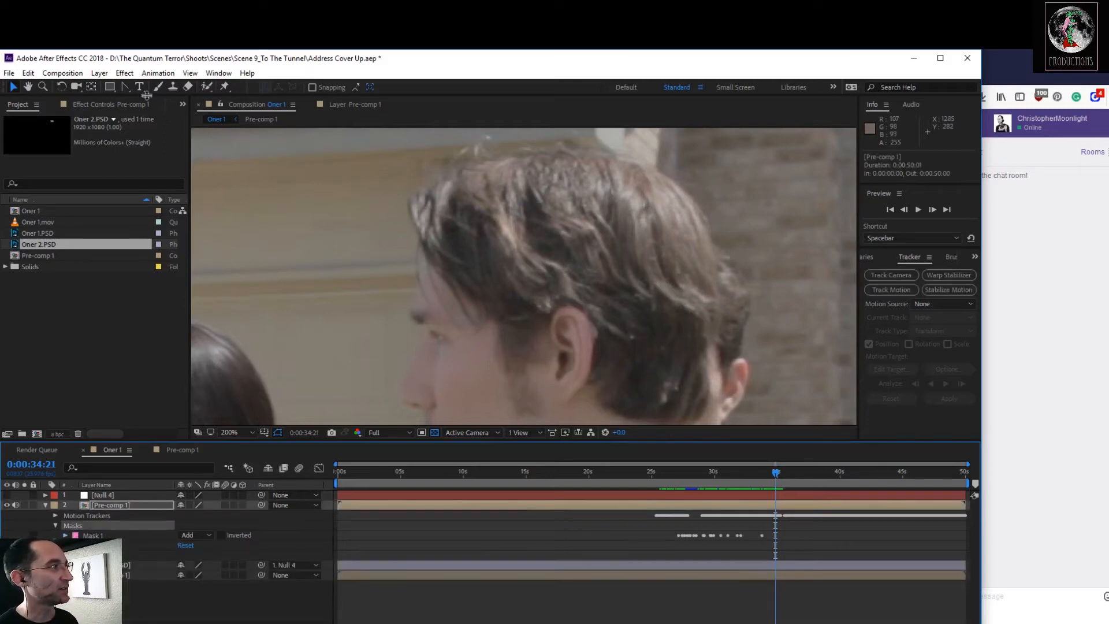
drag(127, 86, 143, 89)
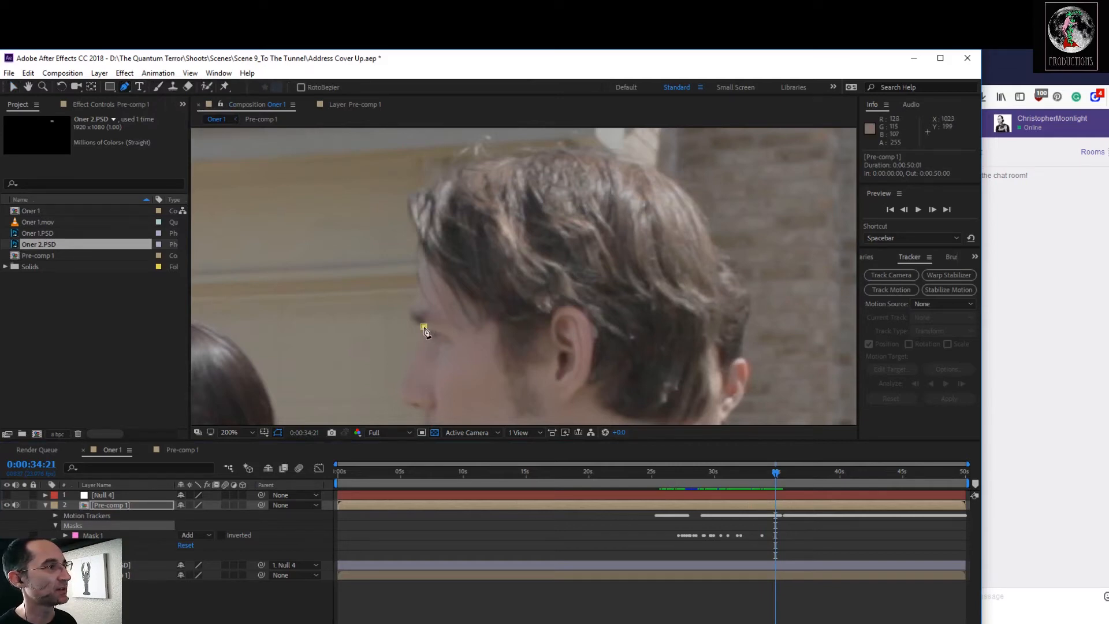
click(420, 287)
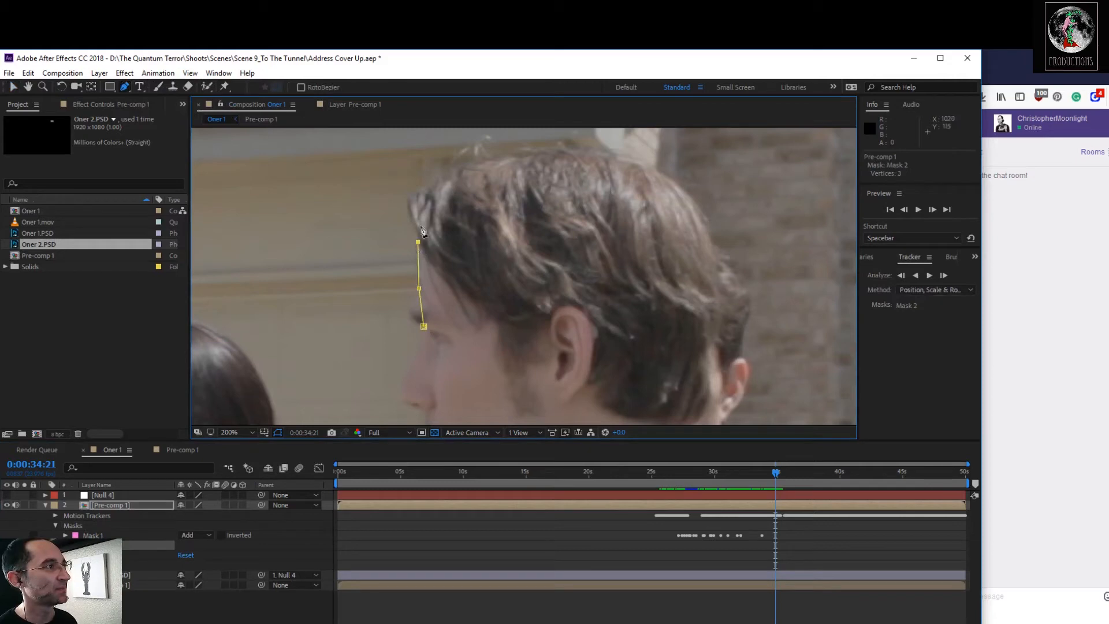
click(407, 195)
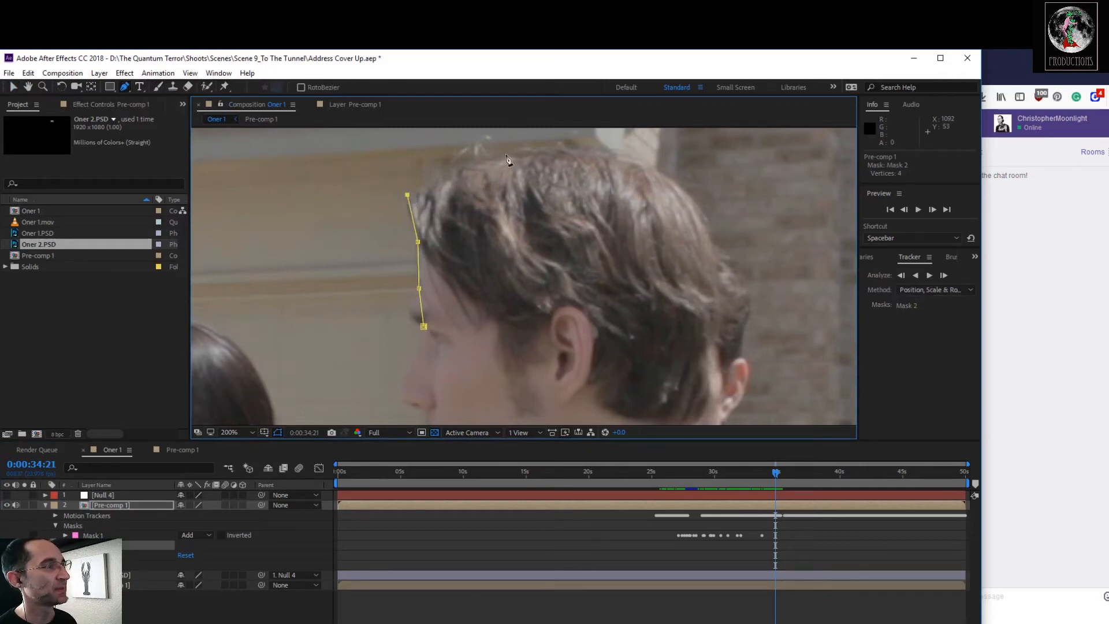
click(543, 148)
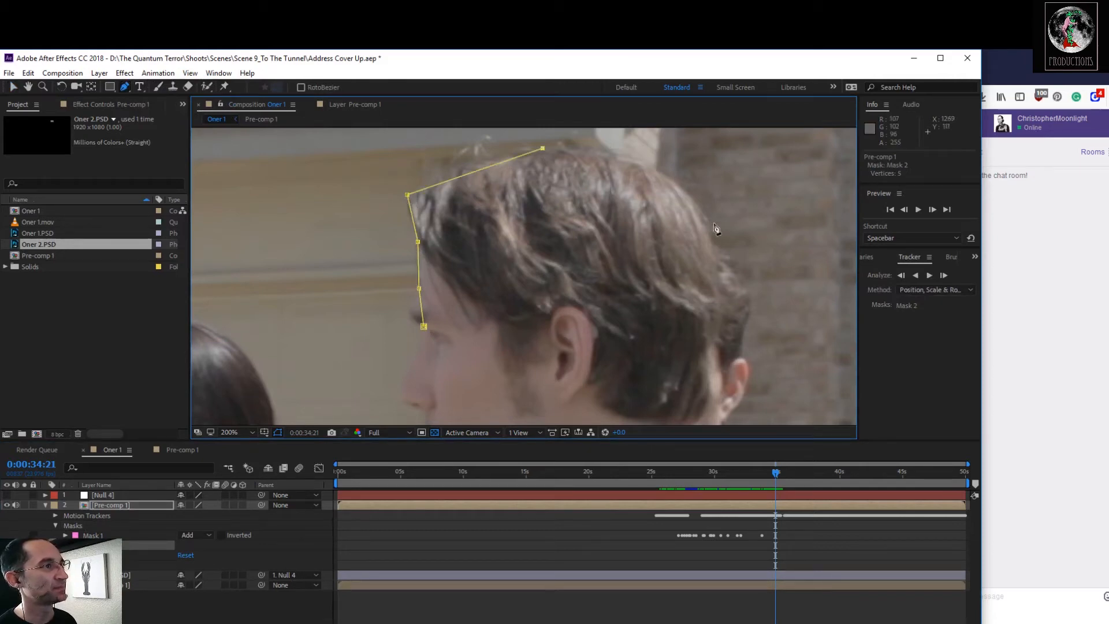
click(716, 246)
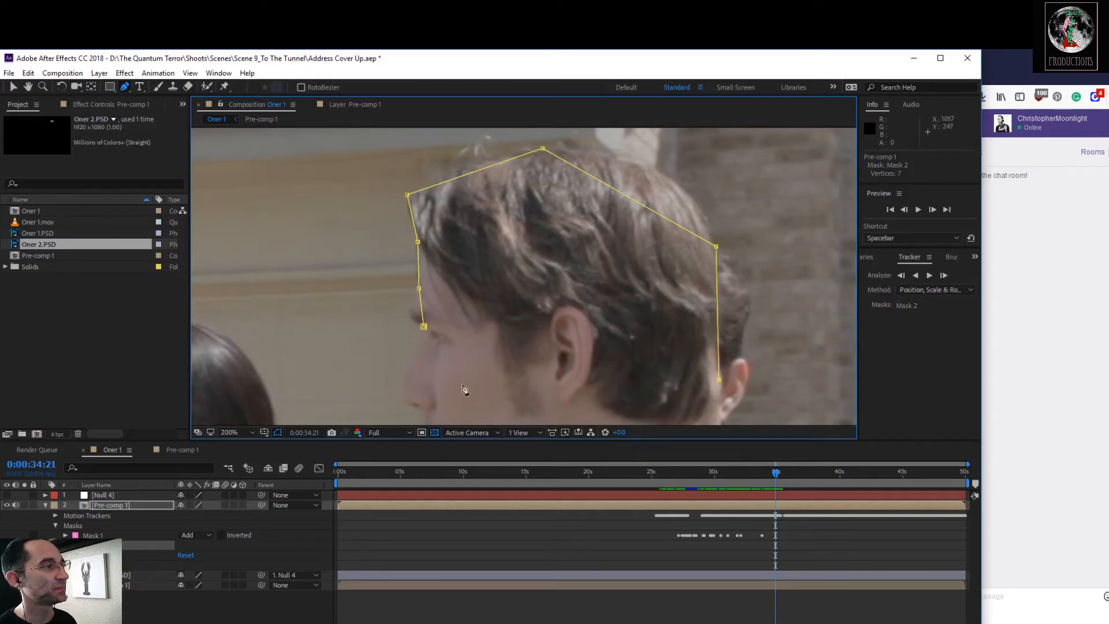
click(404, 384)
click(424, 327)
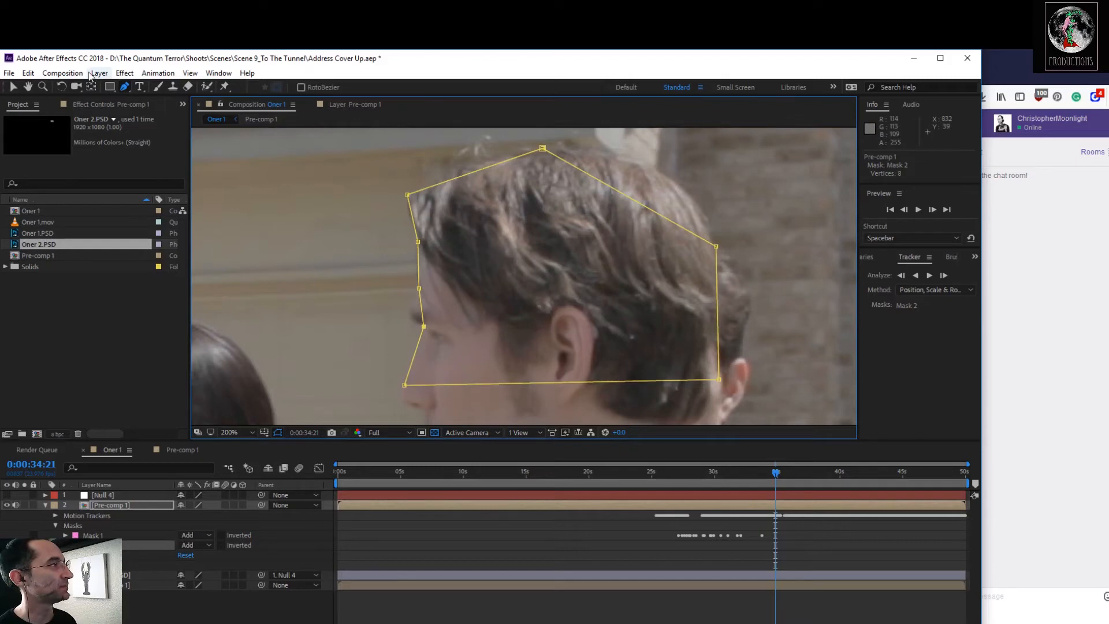
Convert the new head mask's corner points to smooth curve points, rounding its outline
drag(124, 87, 166, 130)
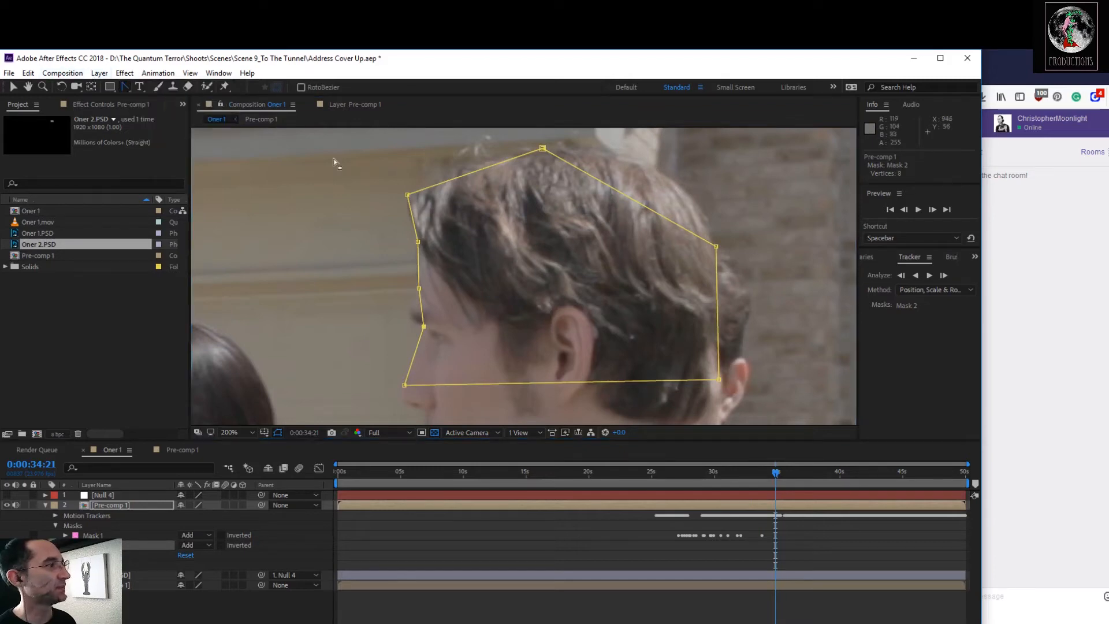
drag(361, 144, 742, 417)
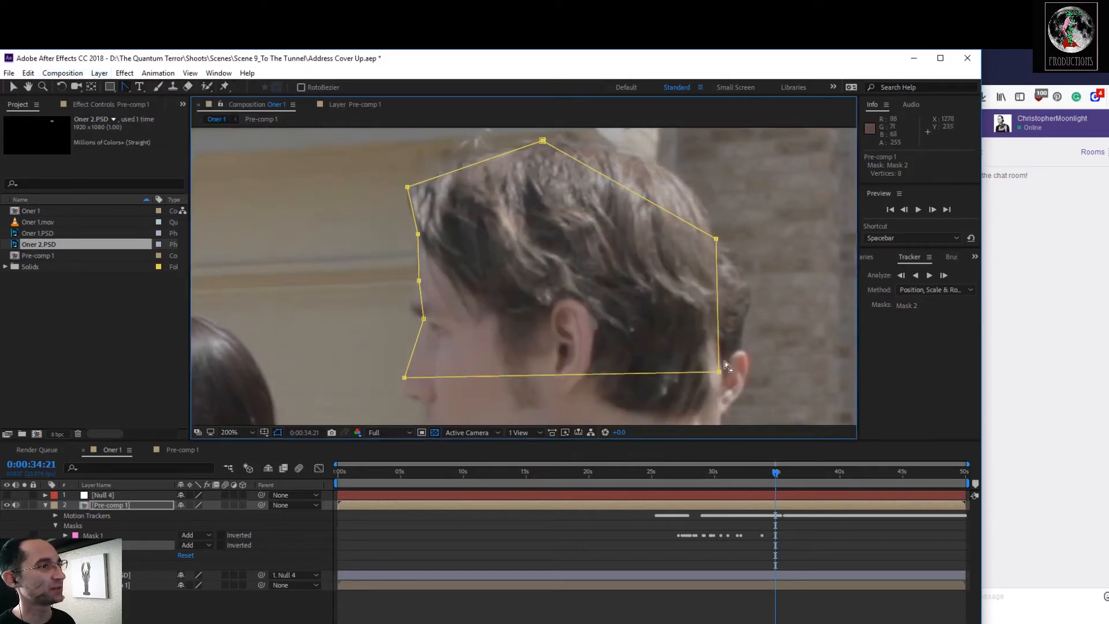
click(720, 372)
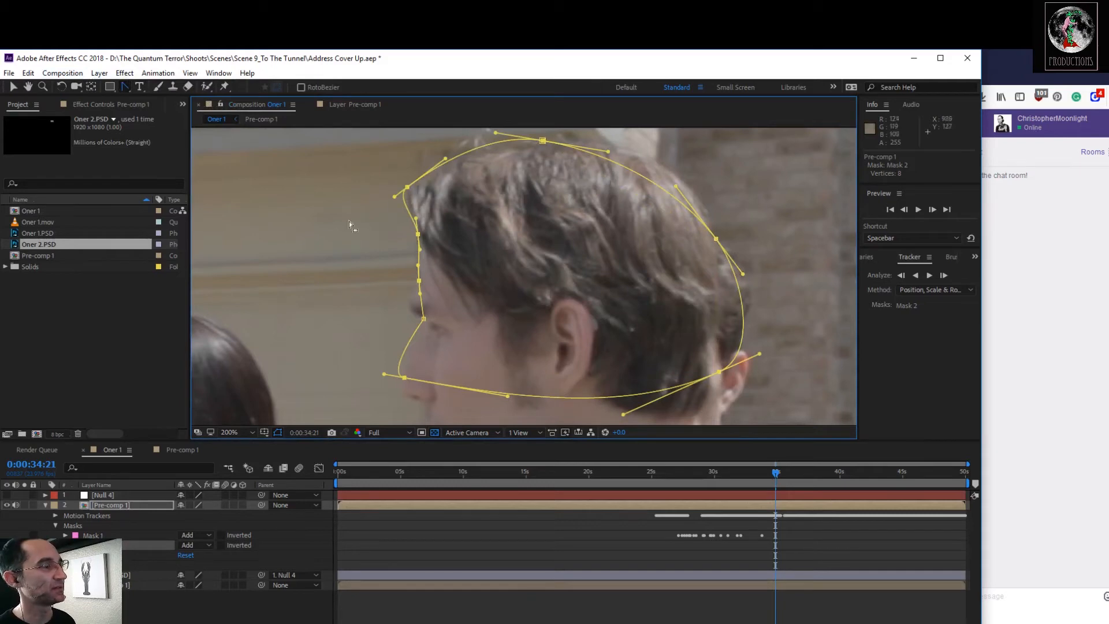
Adjust the curve handles of the head mask between the forehead and the brow to follow the face profile
click(13, 87)
click(422, 317)
drag(421, 297, 409, 298)
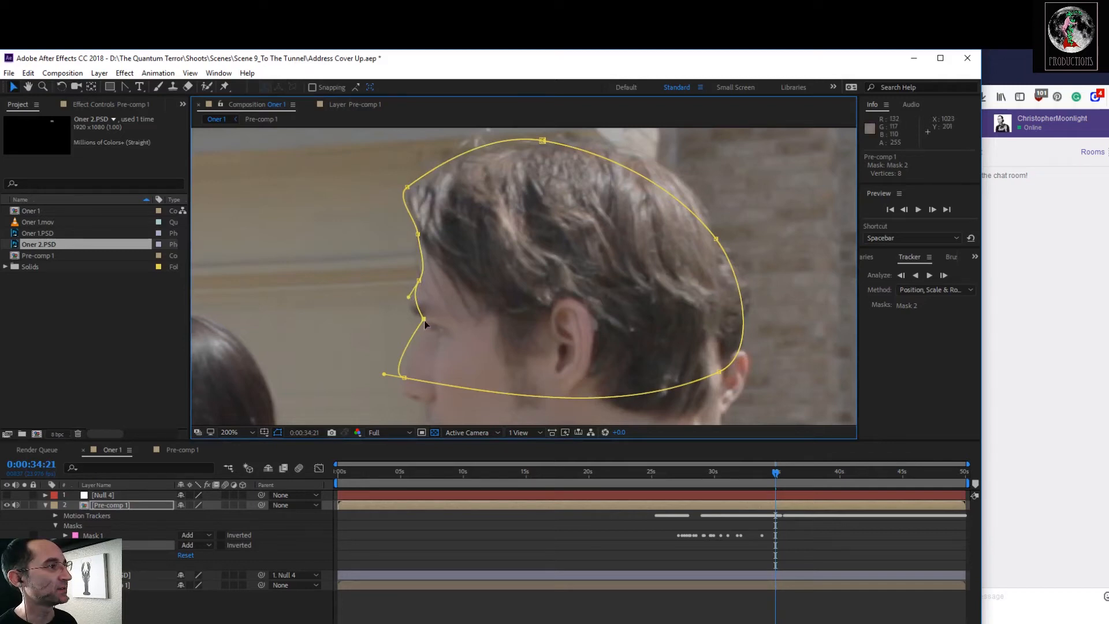
click(423, 318)
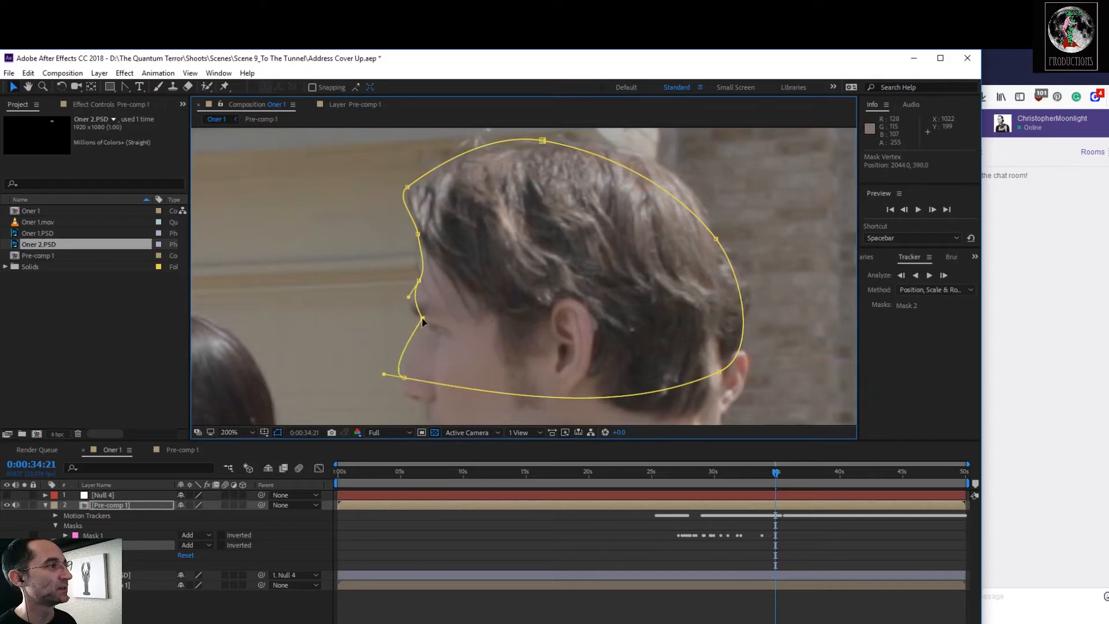
drag(402, 302, 396, 312)
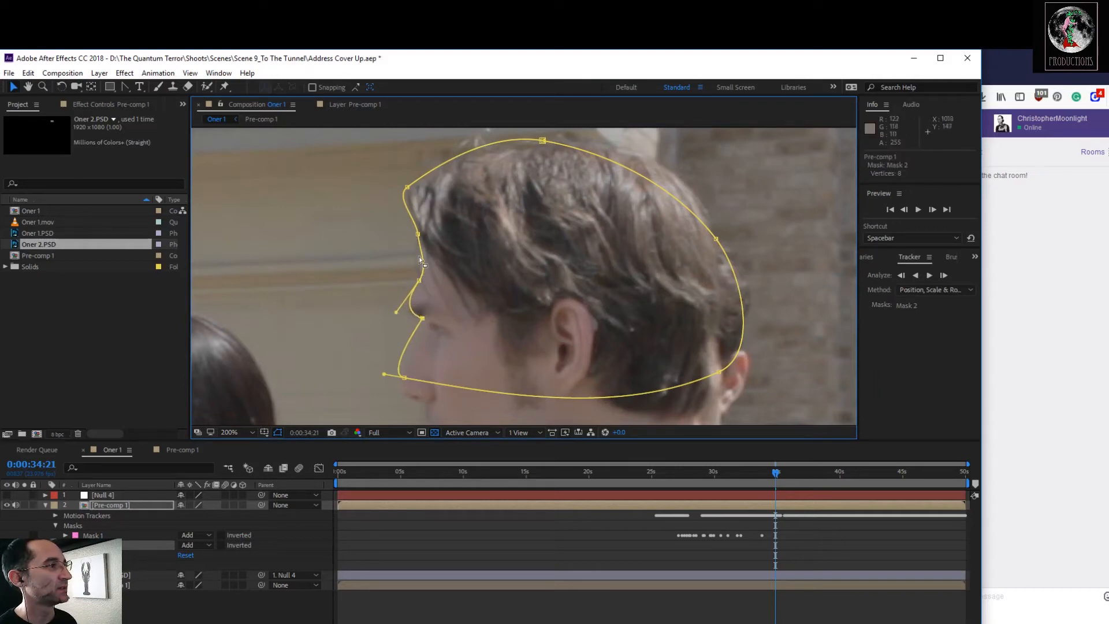
drag(424, 277, 427, 268)
click(422, 319)
drag(397, 313, 438, 312)
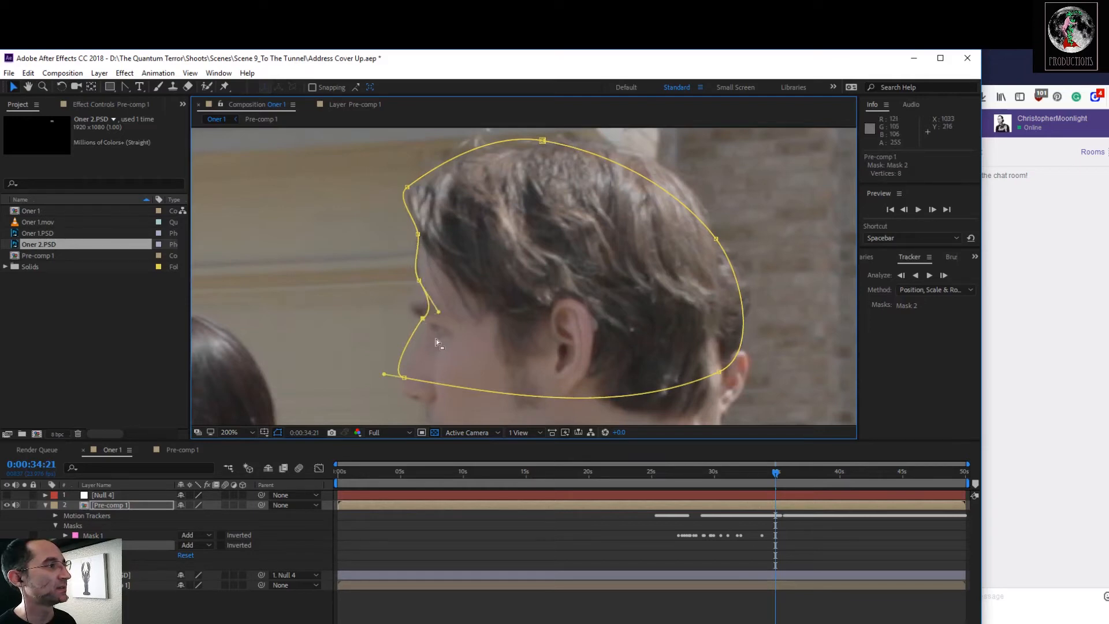
double_click(424, 319)
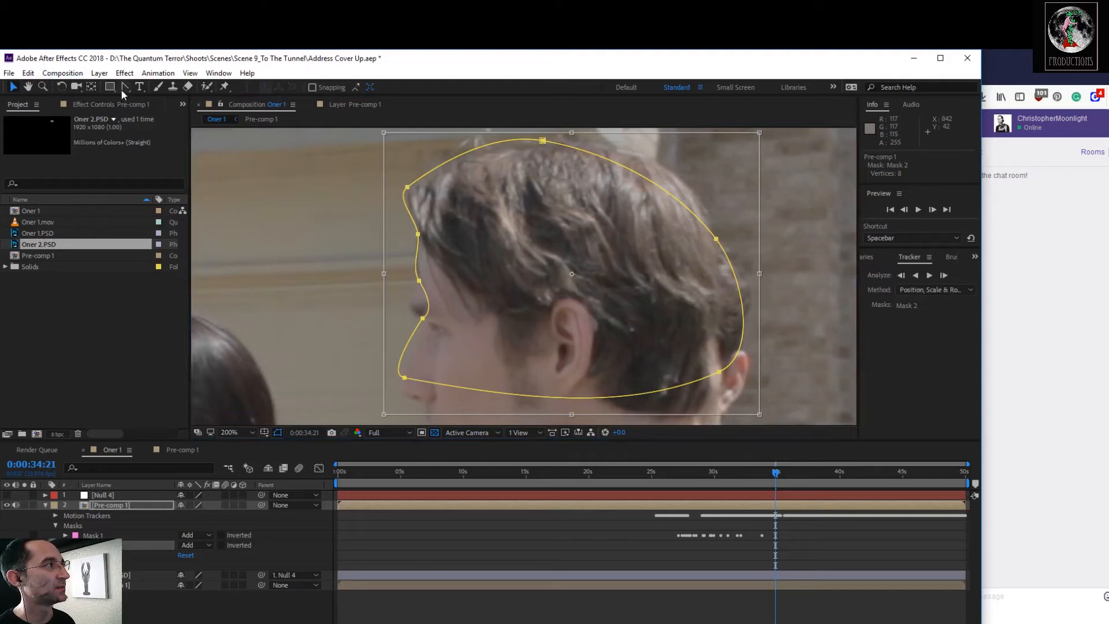
drag(124, 86, 151, 93)
click(158, 86)
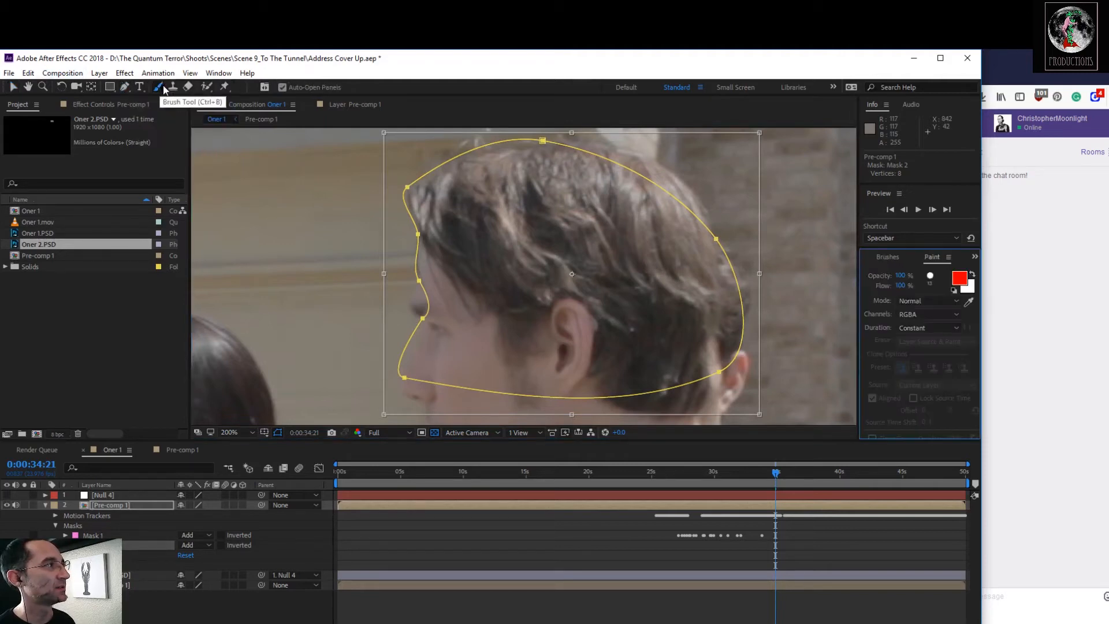
click(13, 86)
click(425, 321)
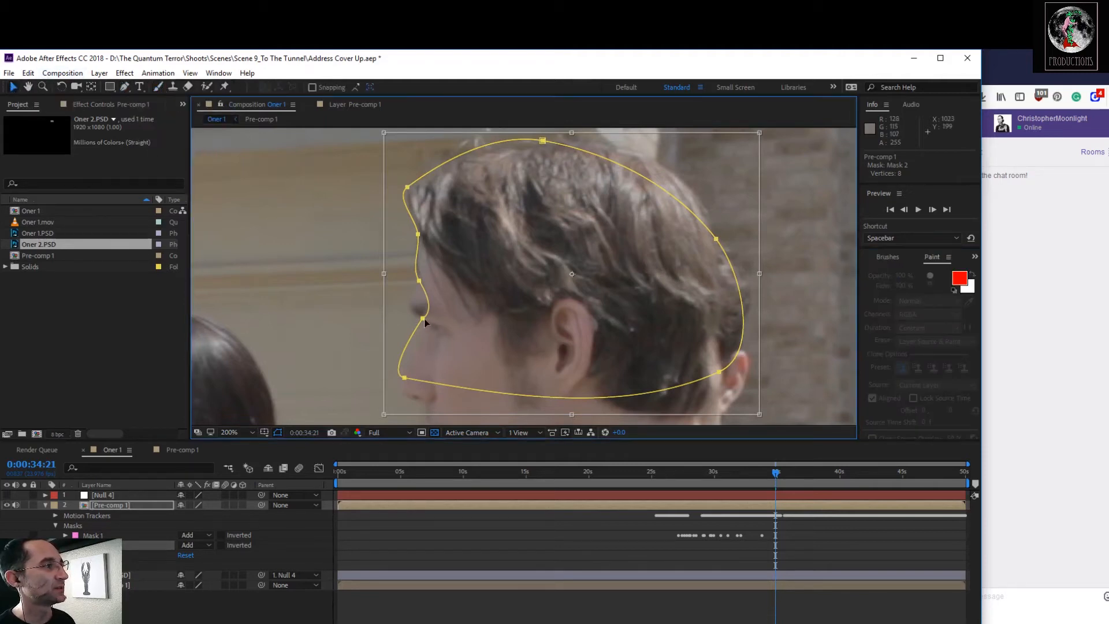
click(292, 613)
click(126, 504)
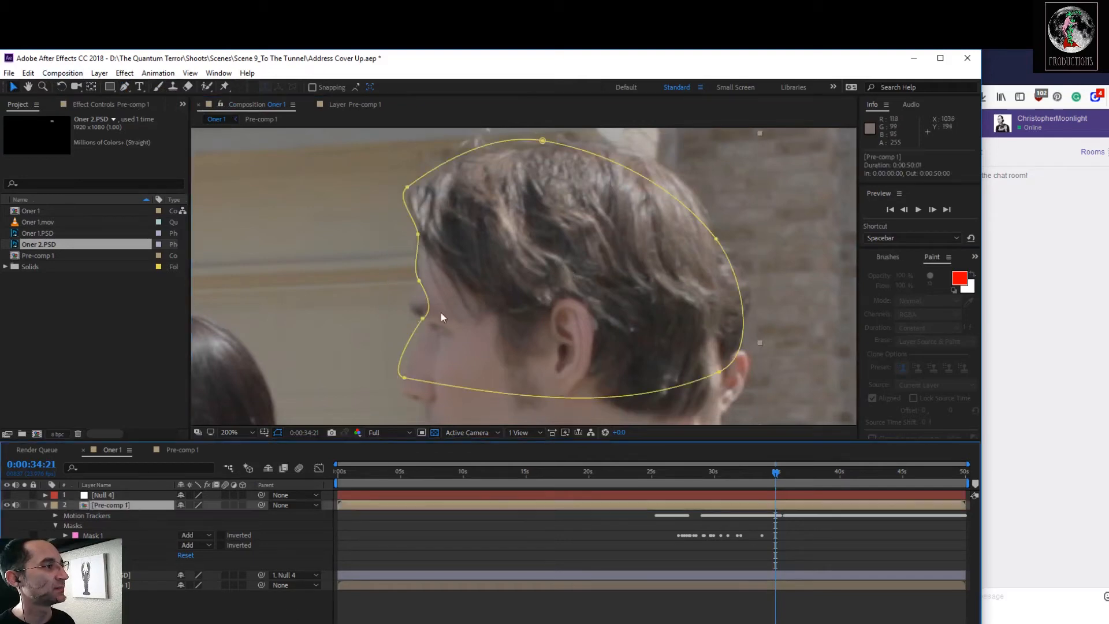
Refine the head mask's curve handles at the hairline, forehead and brow so the outline hugs the profile
click(421, 318)
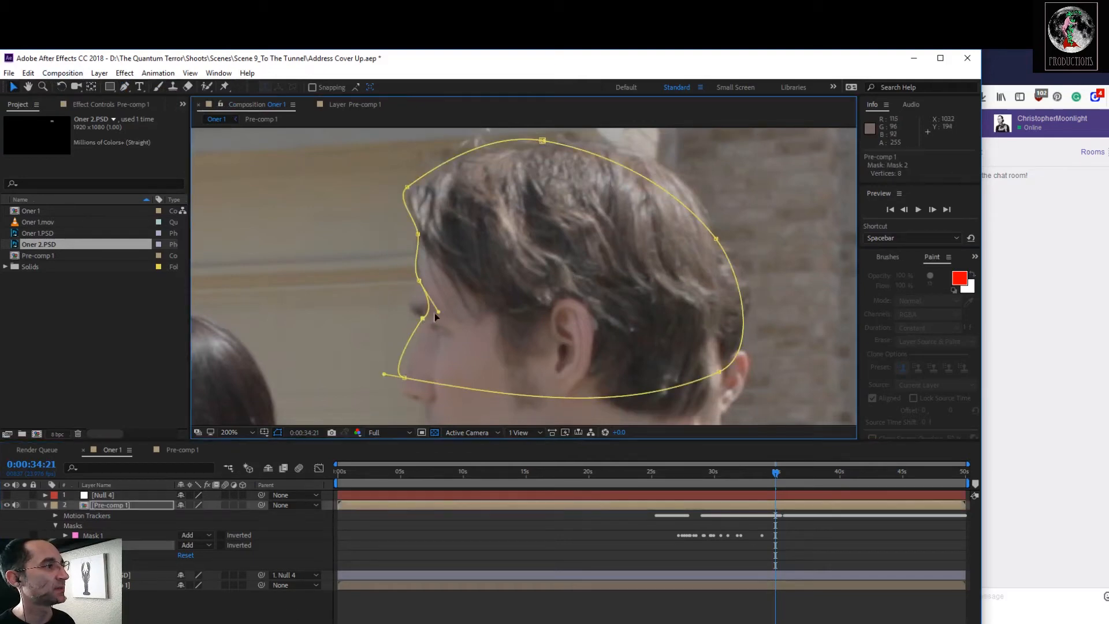
drag(442, 313, 430, 300)
click(419, 234)
drag(421, 248, 416, 278)
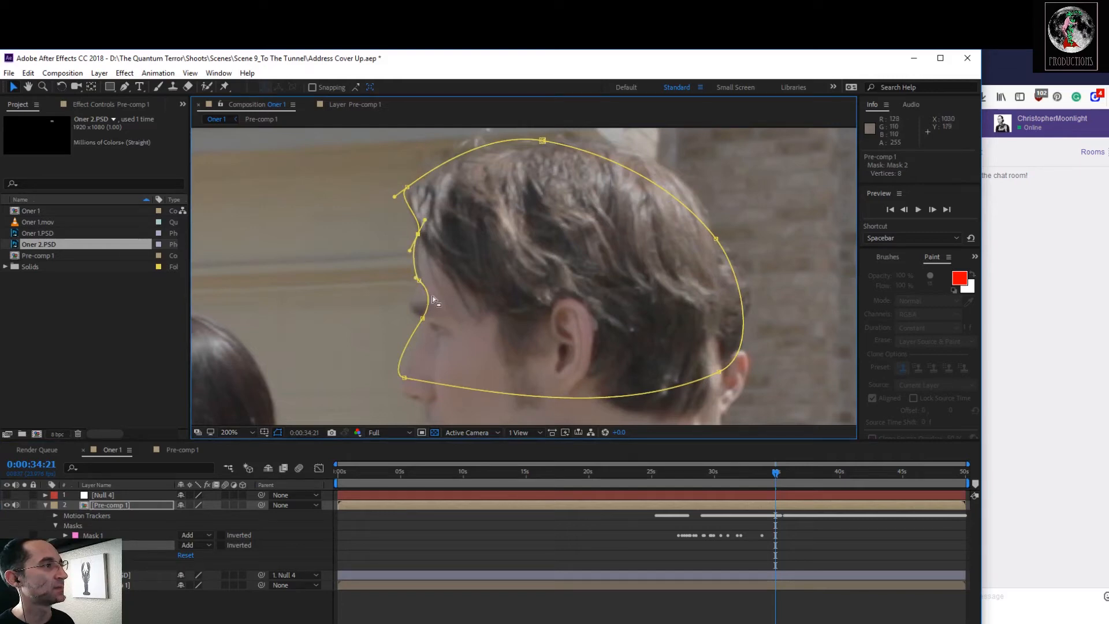
drag(438, 296, 397, 313)
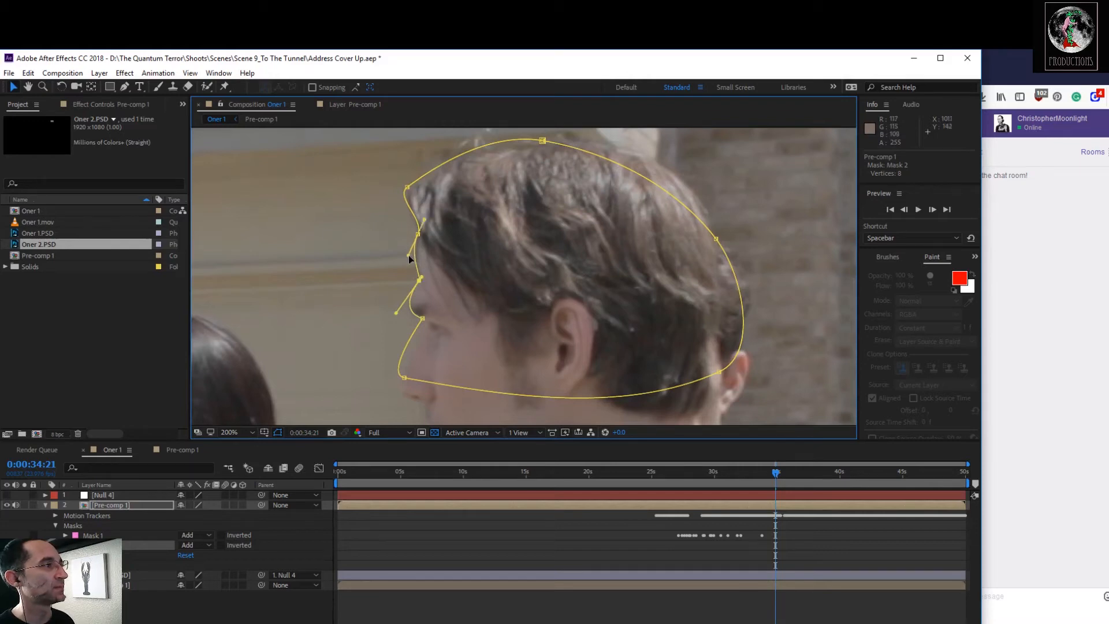
drag(424, 220, 419, 236)
Adjust the head mask's curve at the front of the hair and shift its top point slightly toward the back of the head
click(407, 187)
drag(396, 196, 392, 198)
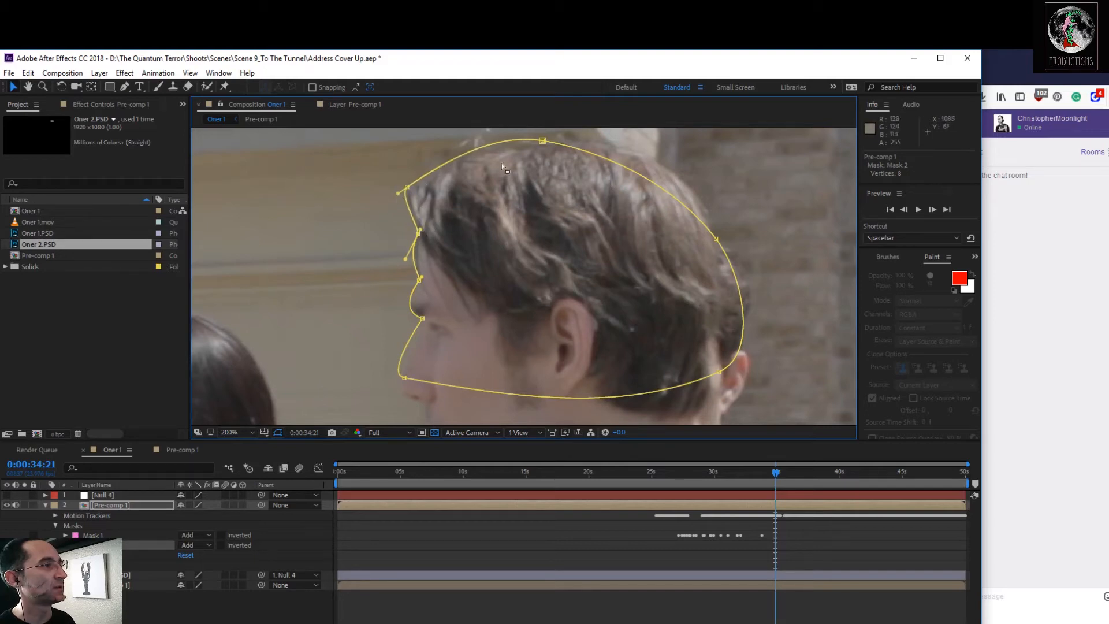
click(543, 140)
drag(551, 140, 553, 144)
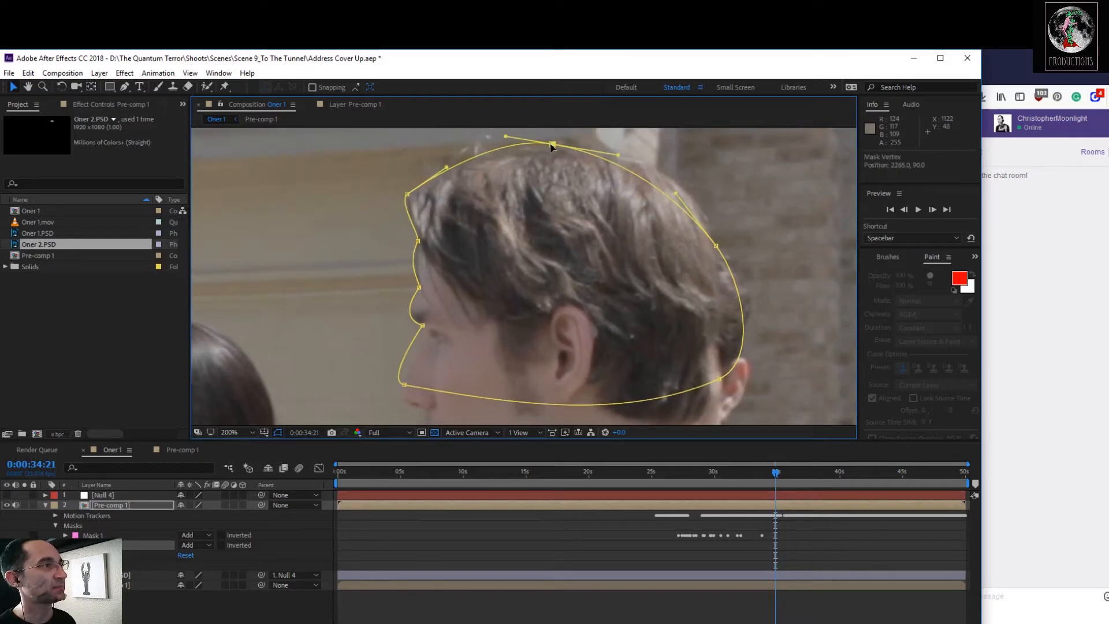
click(716, 247)
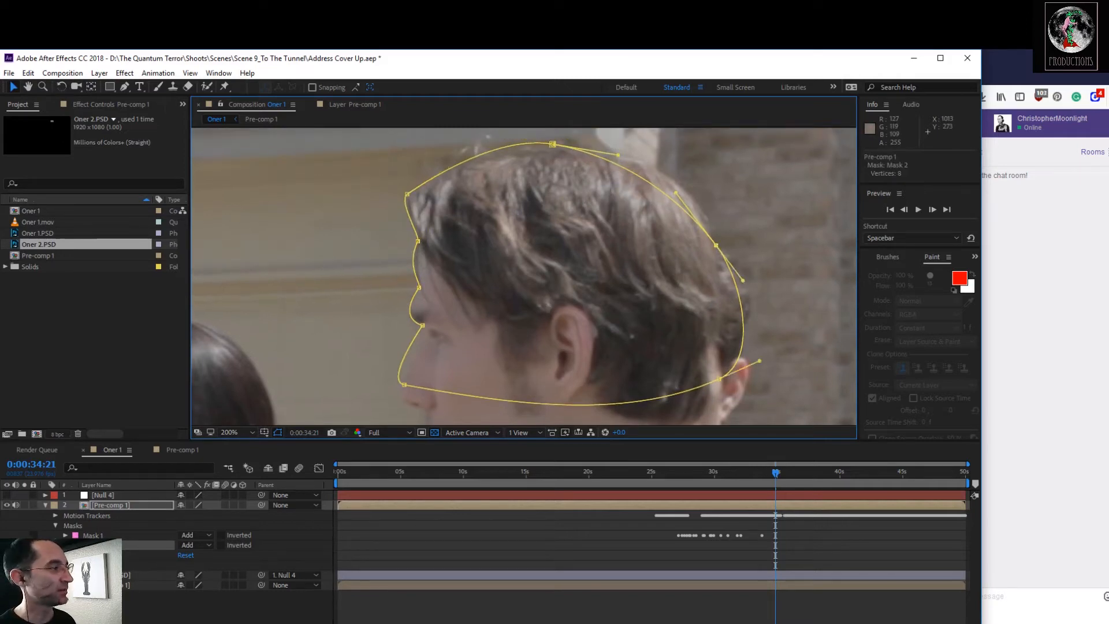
Set the head mask's feather to 5 pixels and start keyframing its mask path at 0:00:34:21
click(65, 545)
drag(191, 565, 204, 566)
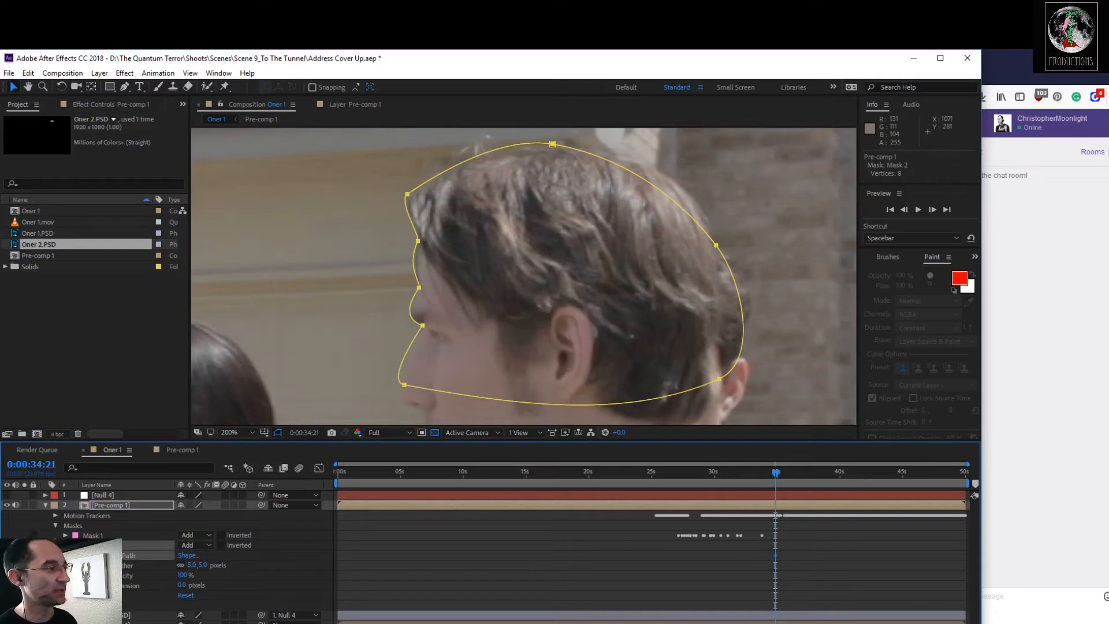
Shift the whole head mask to follow the man's head, keyframing it at 0:00:35:01 and 0:00:34:22
drag(774, 474, 776, 474)
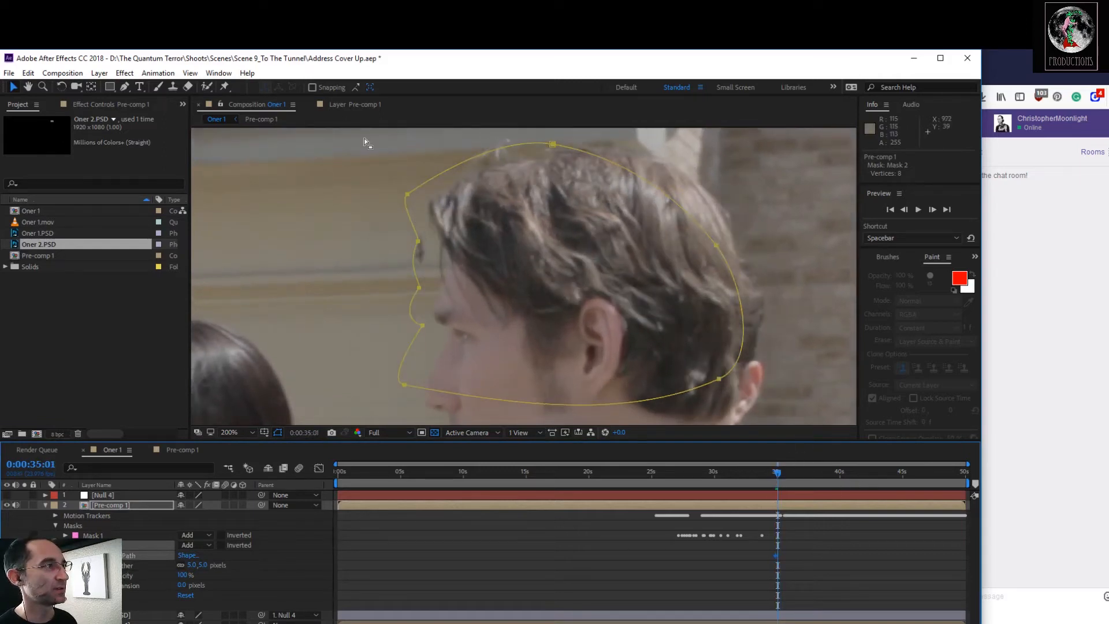
drag(365, 144, 431, 238)
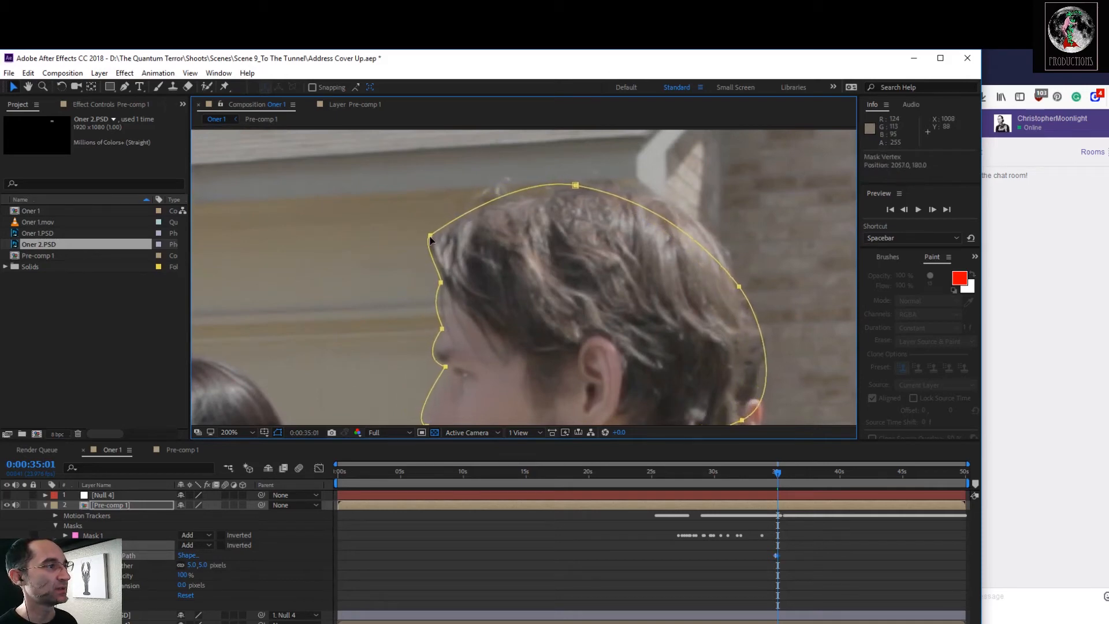
click(775, 473)
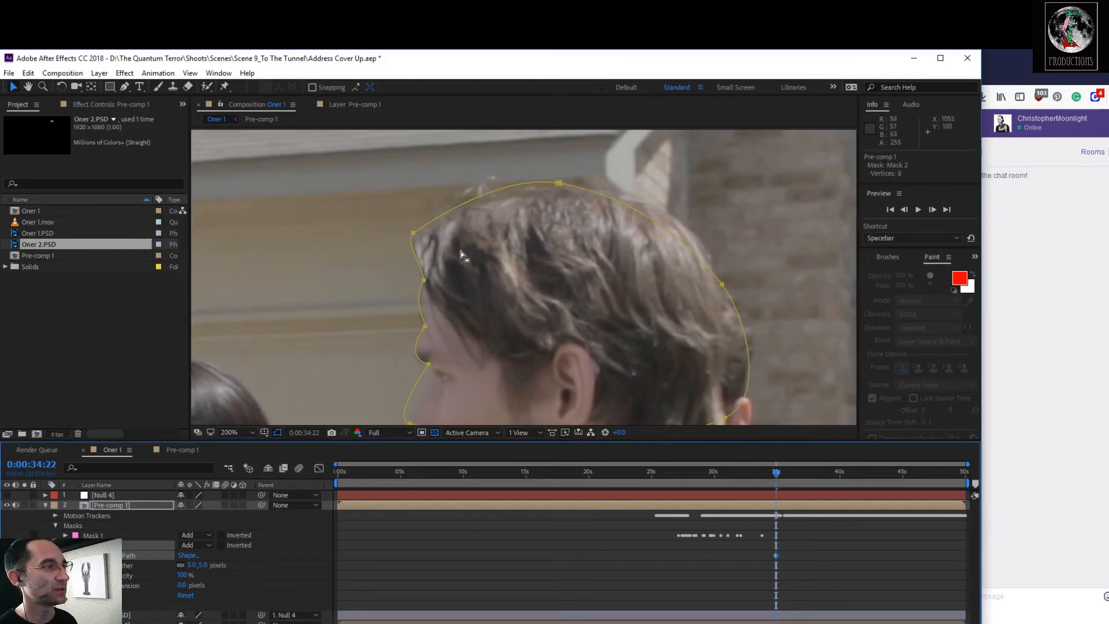
drag(426, 280, 423, 281)
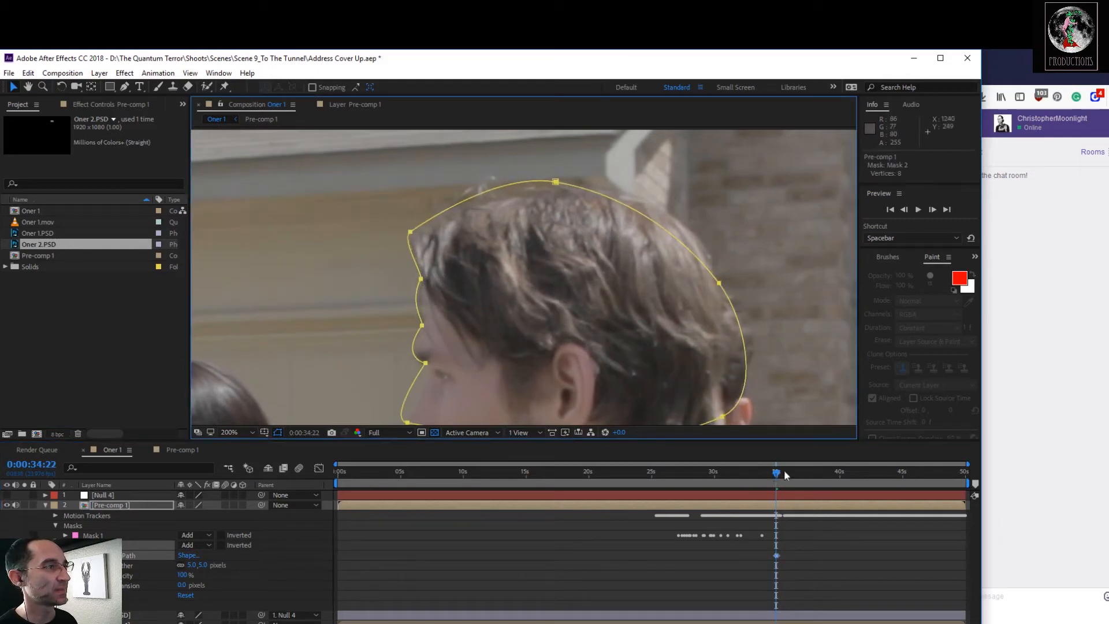
At 0:00:35:08, reshape the head mask's top, hairline, forehead and brow points around the turned head
mouse_move(779, 477)
mouse_down()
mouse_move(768, 474)
mouse_move(784, 475)
mouse_up()
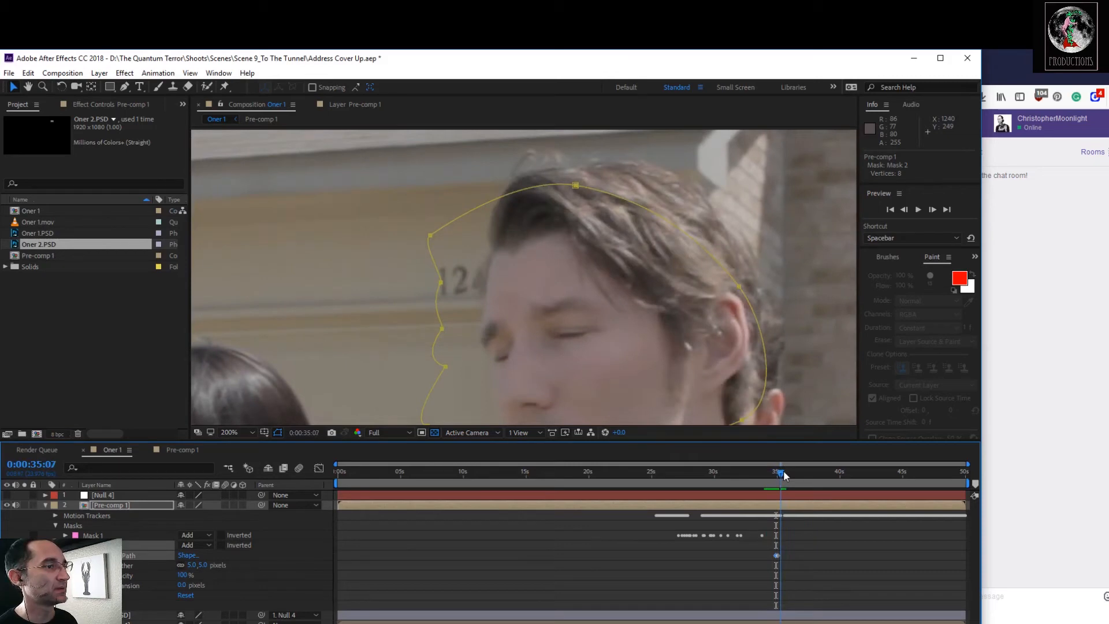
drag(785, 475, 781, 475)
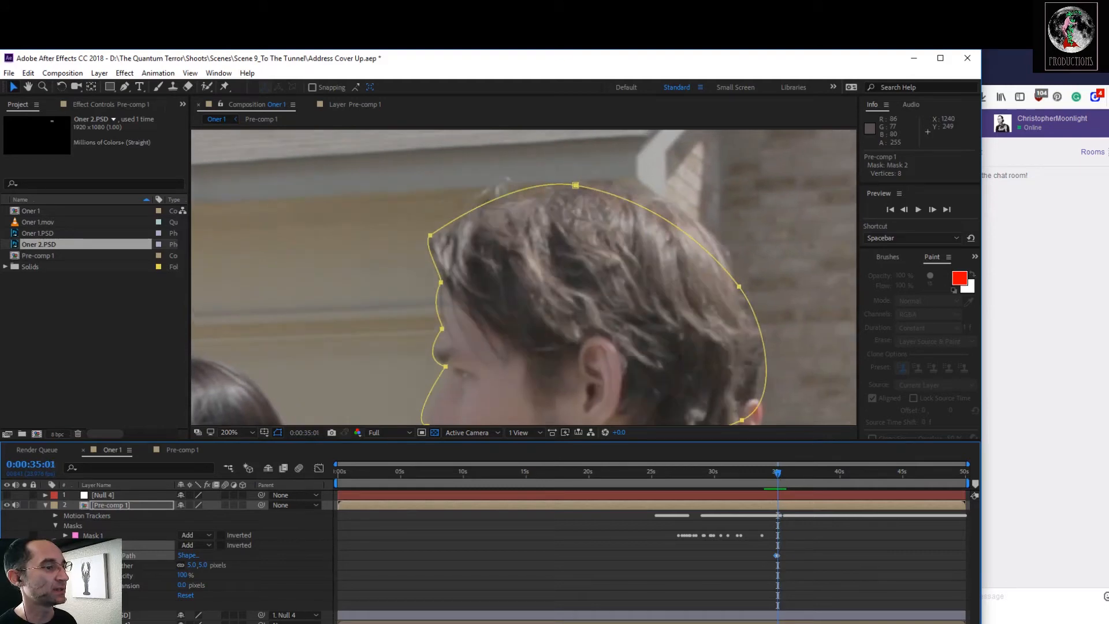
key(=)
key(=)
key(=)
key(=)
key(=)
key(=)
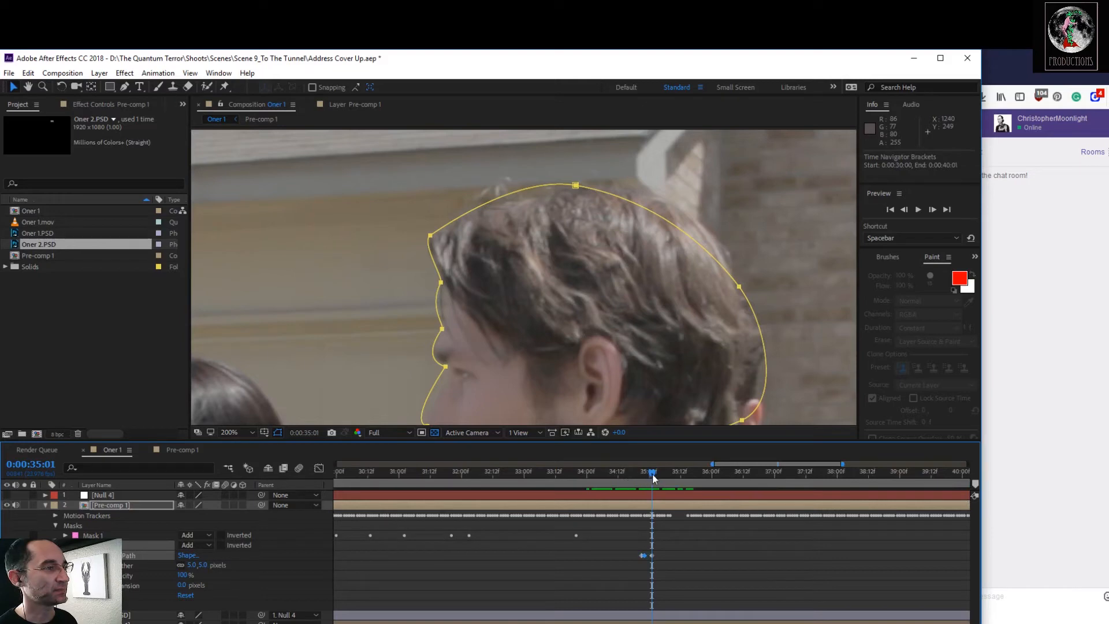
mouse_move(653, 476)
mouse_down()
mouse_move(597, 476)
mouse_move(672, 488)
mouse_up()
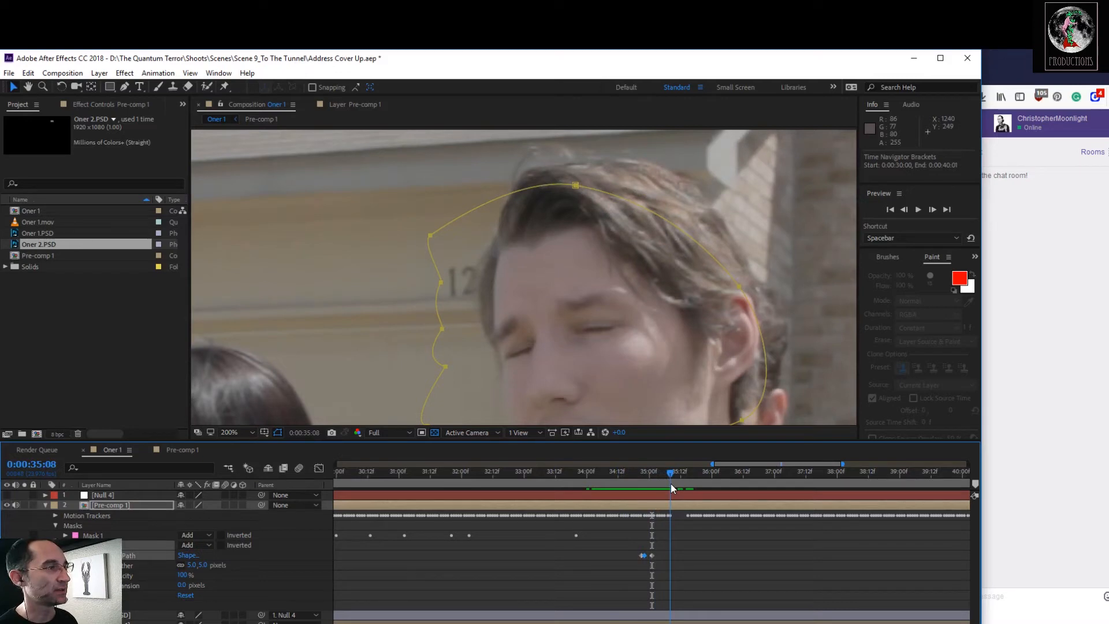
click(427, 243)
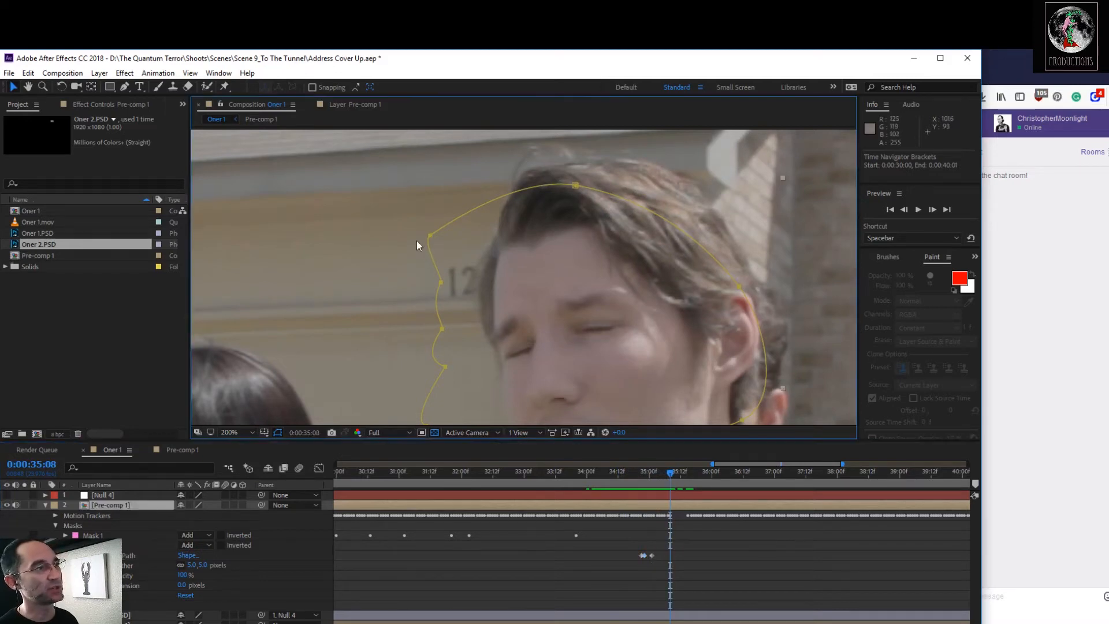
drag(577, 186, 644, 166)
drag(430, 235, 502, 162)
drag(443, 281, 500, 366)
drag(463, 329, 471, 324)
At 0:00:35:08, move the head mask's lower front points to the man's chin and beside his nose
scroll(471, 324, down, 5)
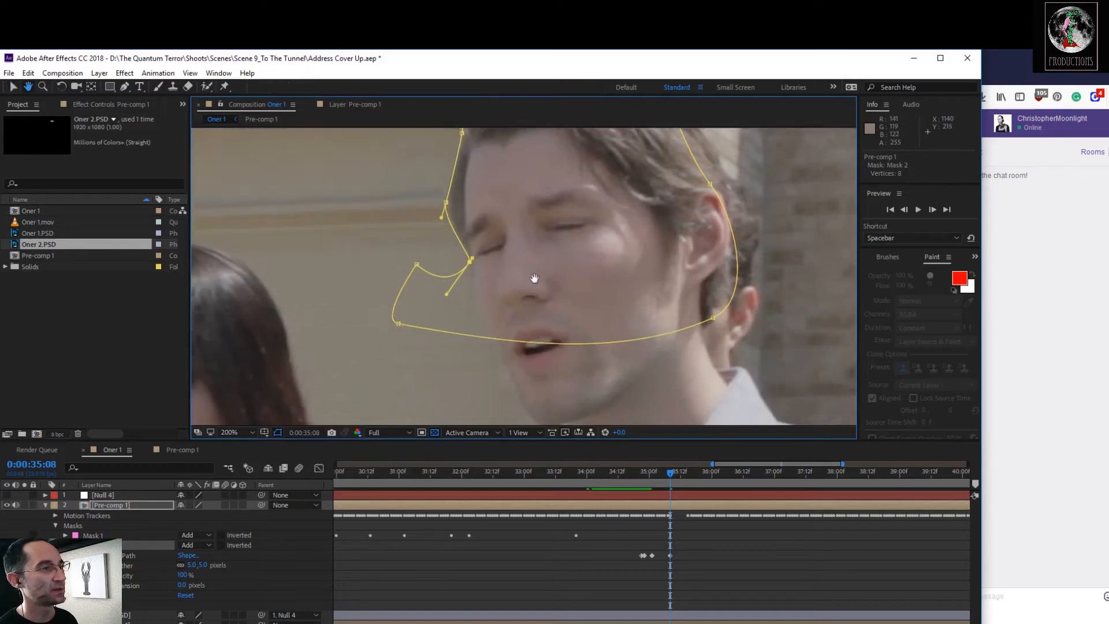
drag(400, 320, 527, 408)
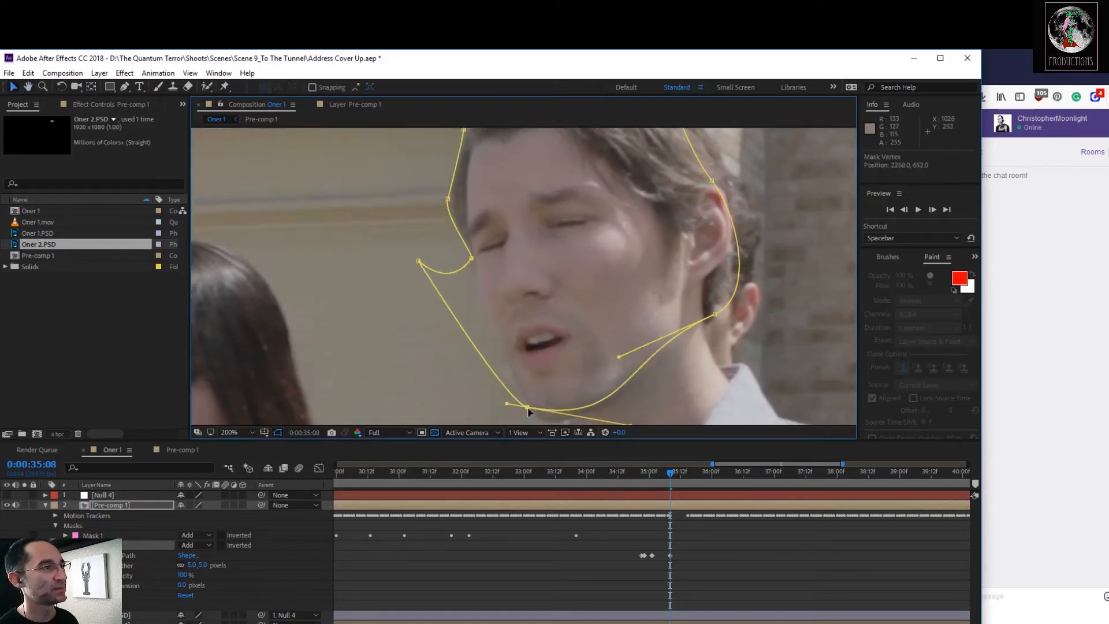
drag(419, 264, 468, 283)
At 0:00:35:06, refit the head mask's hairline, brow, eye and nose points to the edge of the face
drag(613, 217, 632, 297)
drag(672, 476, 667, 476)
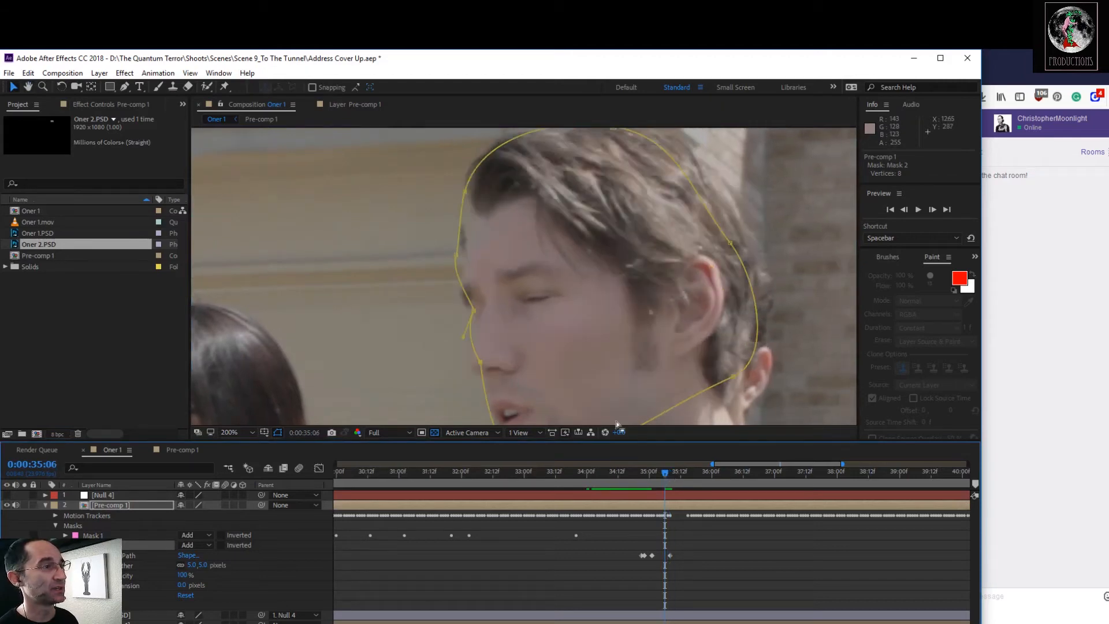
drag(455, 256, 457, 282)
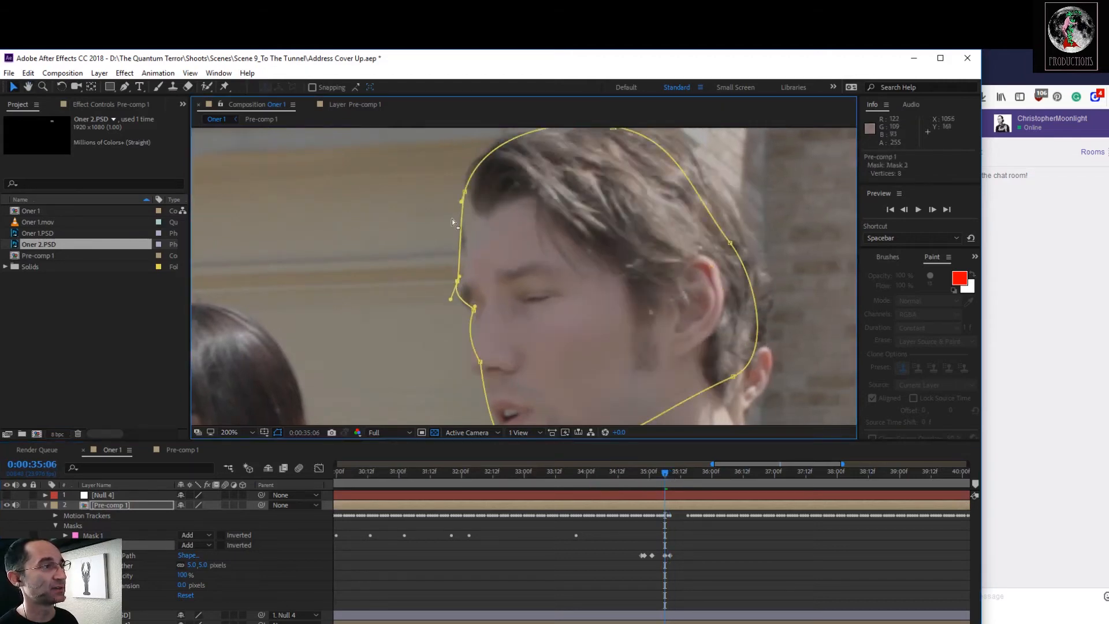
mouse_move(461, 203)
mouse_down()
mouse_move(469, 218)
mouse_move(466, 178)
mouse_move(474, 212)
mouse_up()
drag(474, 311, 469, 323)
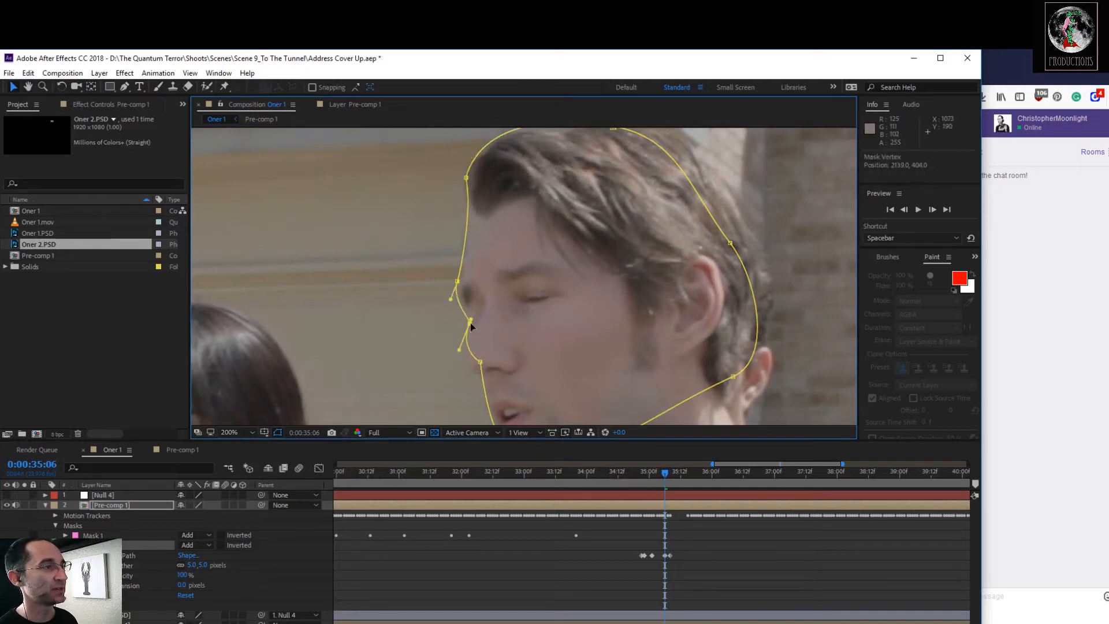
drag(480, 363, 463, 379)
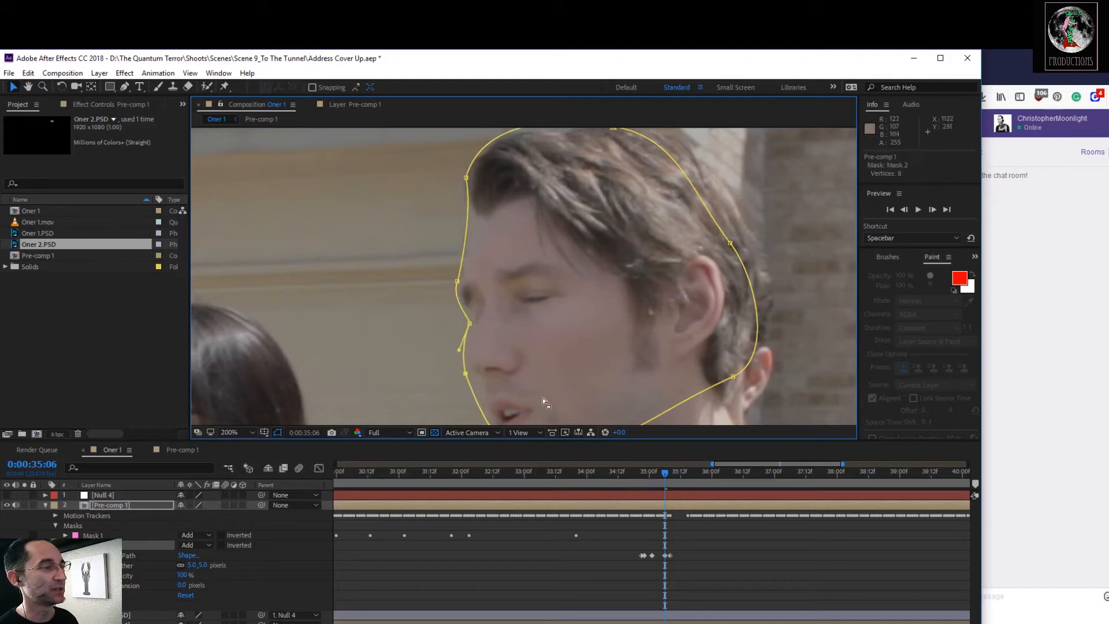
At 0:00:35:12, move the head mask's forehead and upper hair points outward to enclose the hair
drag(664, 475, 682, 482)
drag(476, 260, 454, 279)
drag(535, 205, 514, 298)
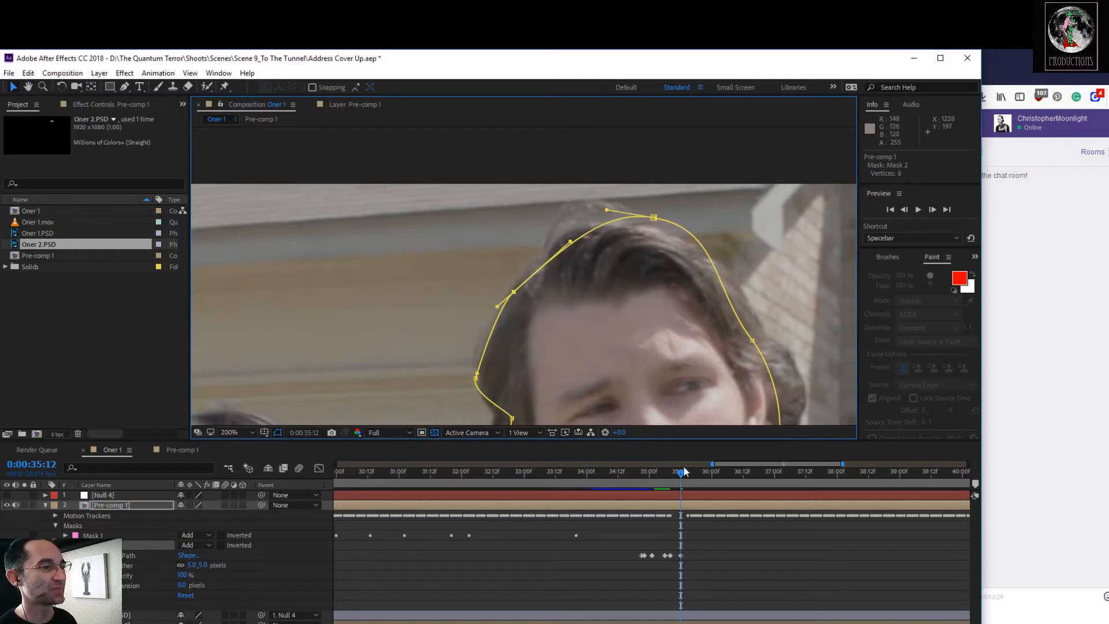
At 0:00:35:19, refit the head mask's points around the man's ear and the hair beside it
mouse_move(682, 474)
mouse_down()
mouse_move(665, 473)
mouse_move(700, 463)
mouse_up()
drag(727, 365, 757, 232)
key(comma)
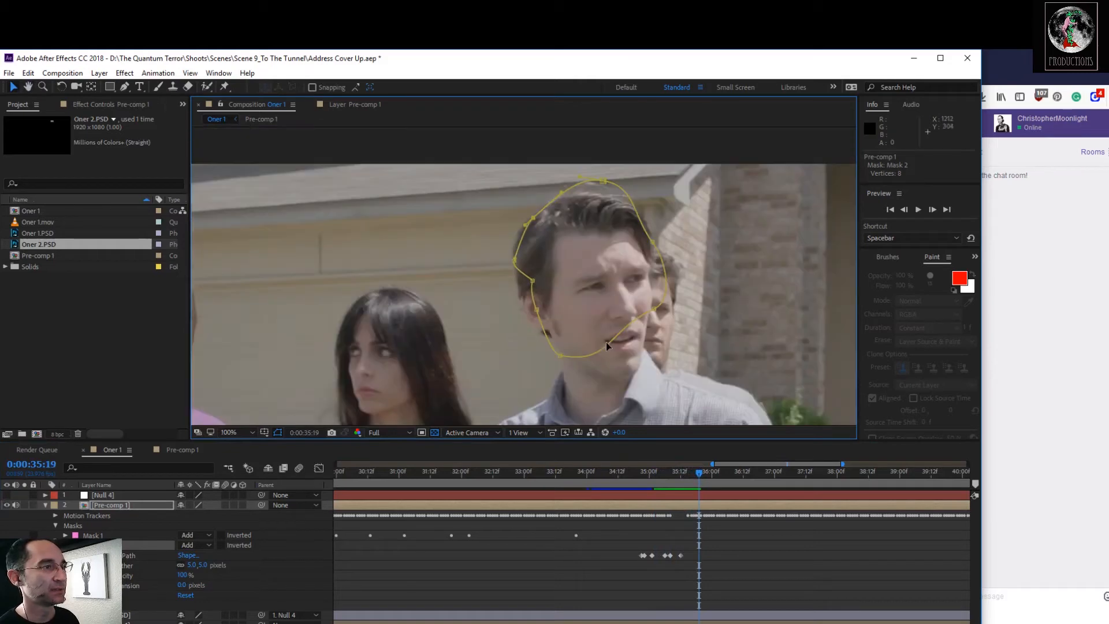
drag(534, 279, 520, 301)
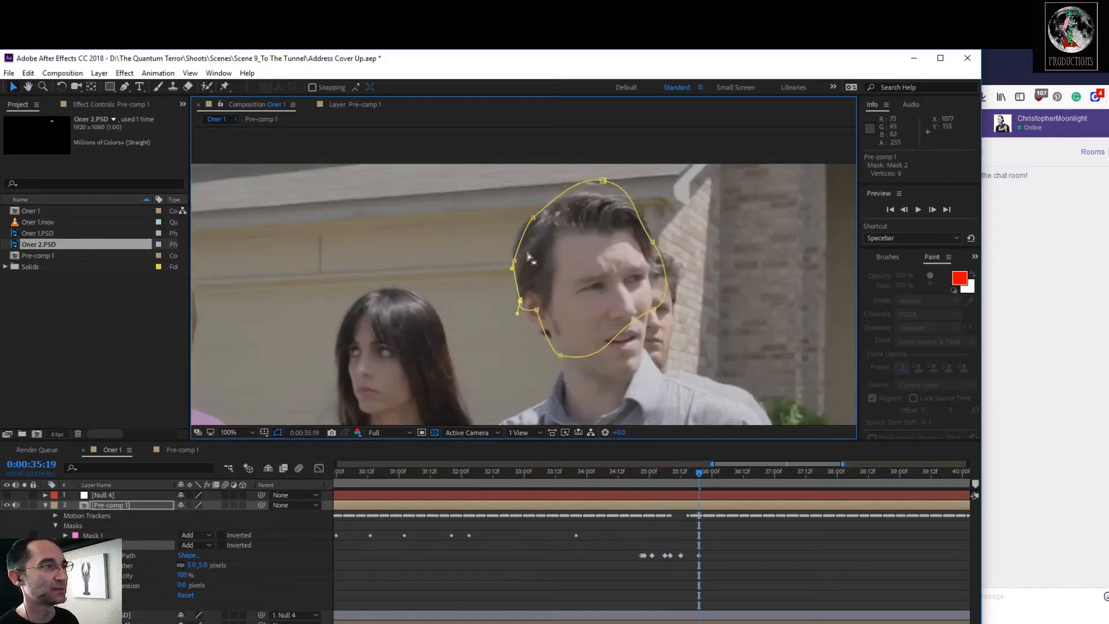
click(514, 264)
drag(516, 260, 512, 255)
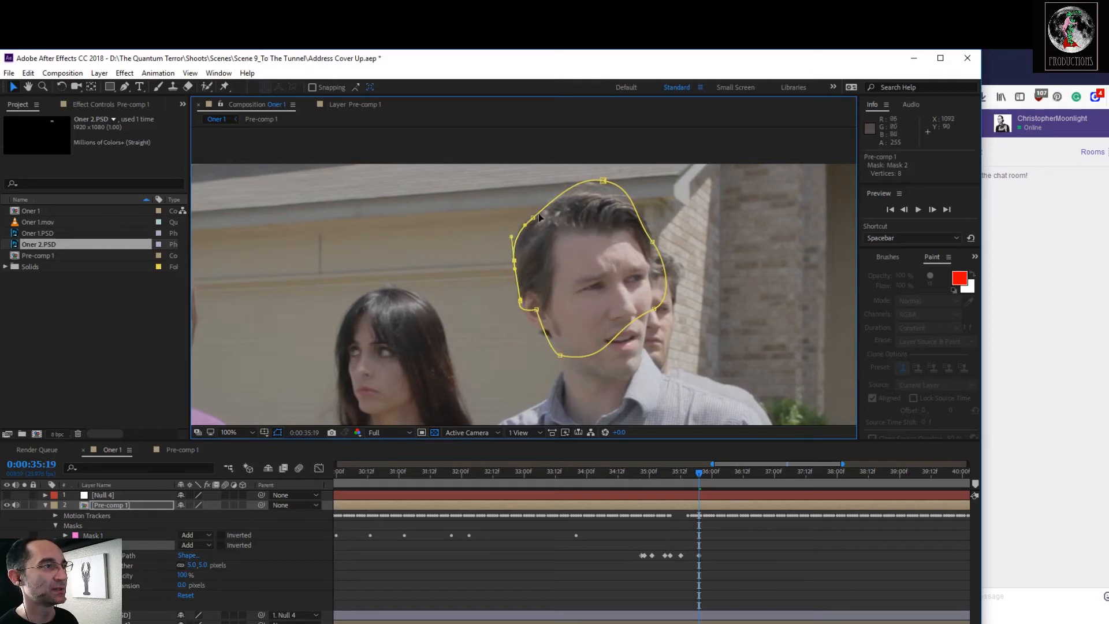
At 0:00:35:19, tighten the head mask around the crown, the far side of the face and the jaw
drag(535, 220, 609, 195)
drag(651, 245, 663, 262)
drag(676, 301, 649, 313)
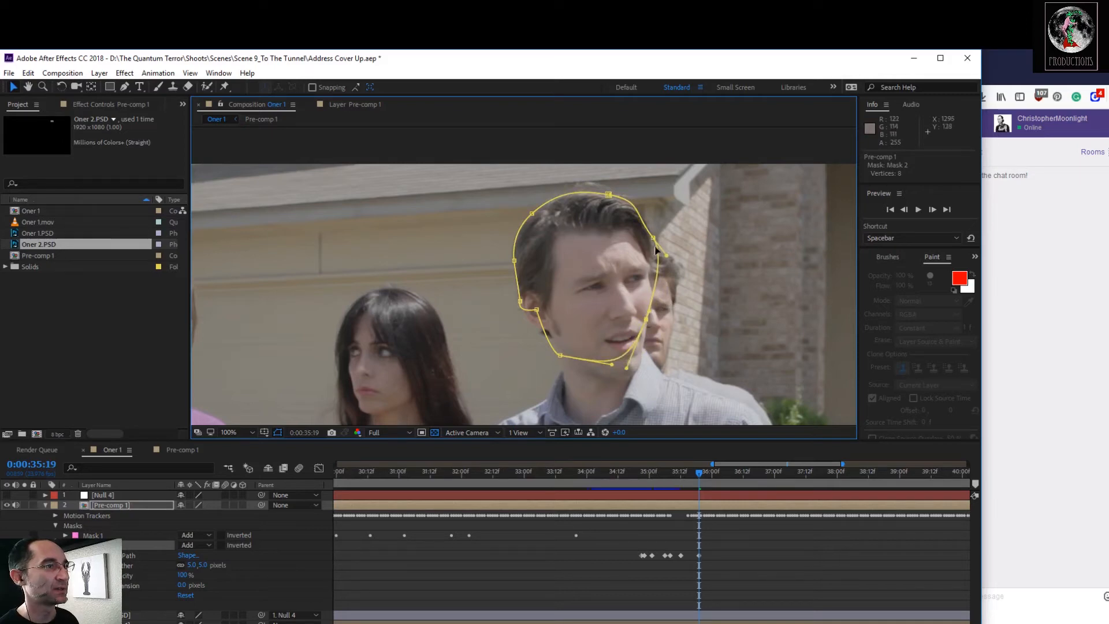
mouse_move(666, 258)
mouse_down()
mouse_move(653, 273)
mouse_move(651, 250)
mouse_up()
mouse_move(537, 313)
mouse_down()
mouse_move(558, 354)
mouse_move(552, 329)
mouse_up()
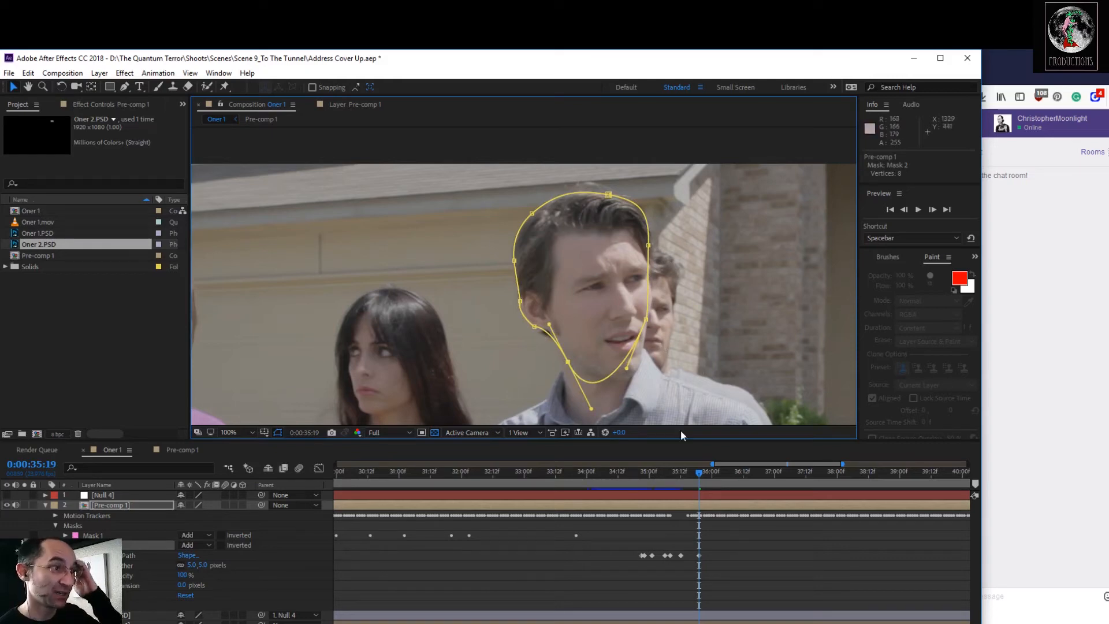
At 0:00:36:09, refit the head mask's chin, far cheek, temple, ear and crown points to the man's head
drag(697, 475, 736, 491)
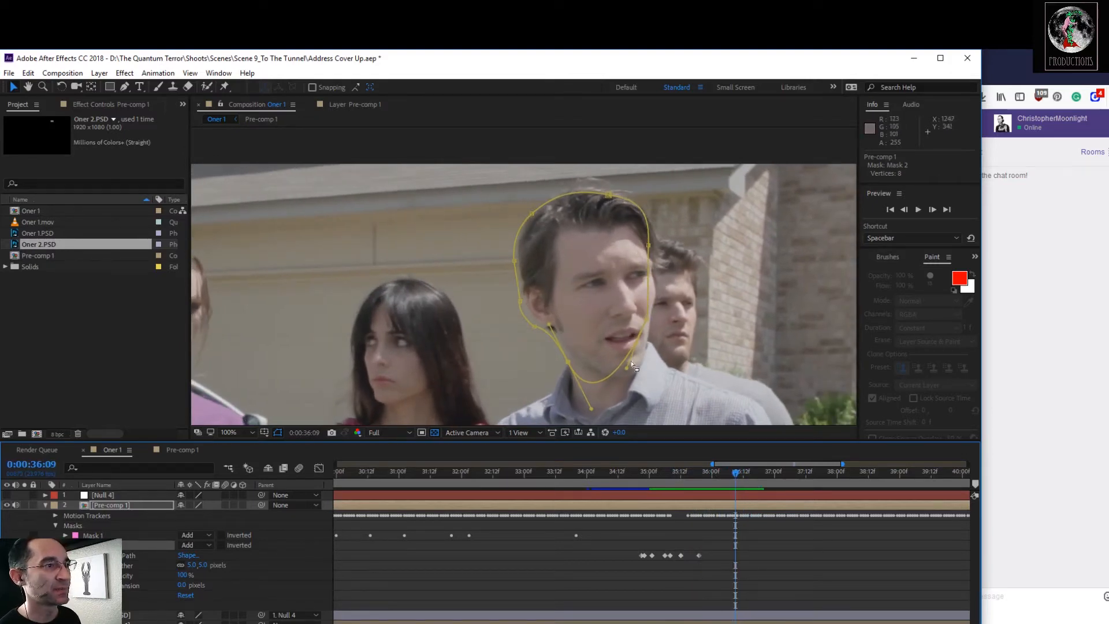
drag(568, 362, 582, 369)
drag(605, 416, 629, 373)
drag(645, 319, 656, 291)
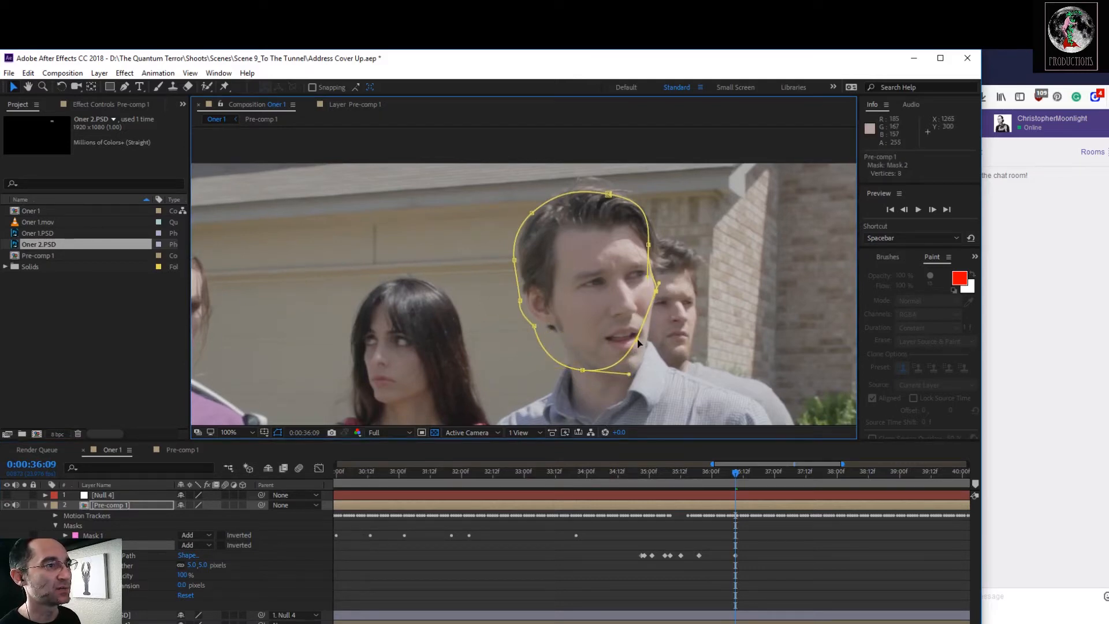
drag(648, 244, 657, 246)
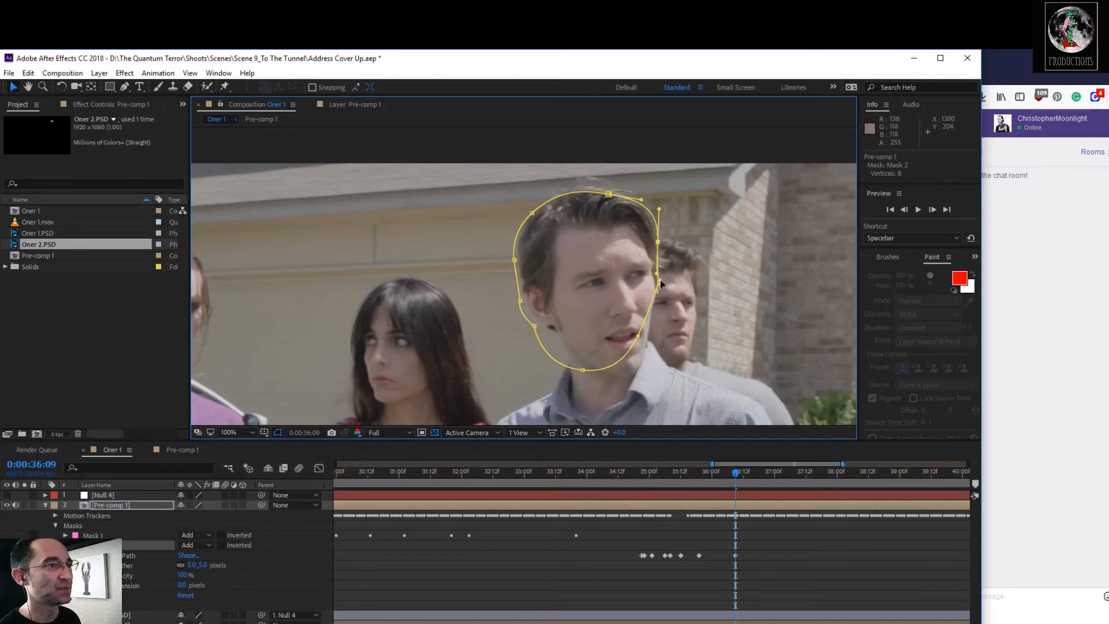
drag(582, 371, 621, 374)
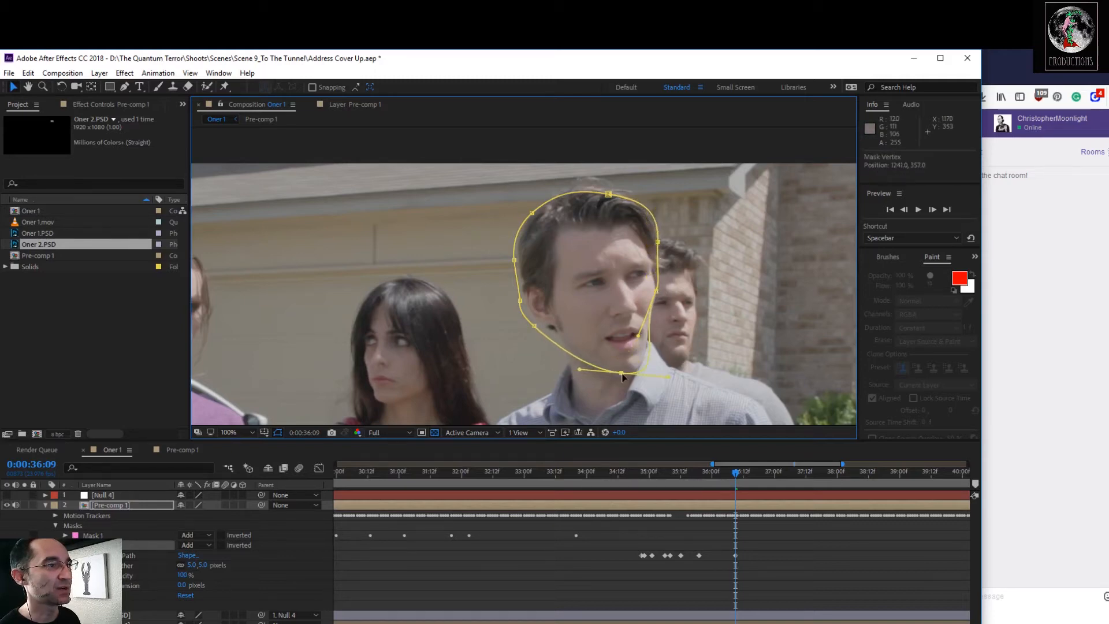
drag(533, 326, 528, 298)
drag(608, 199, 653, 215)
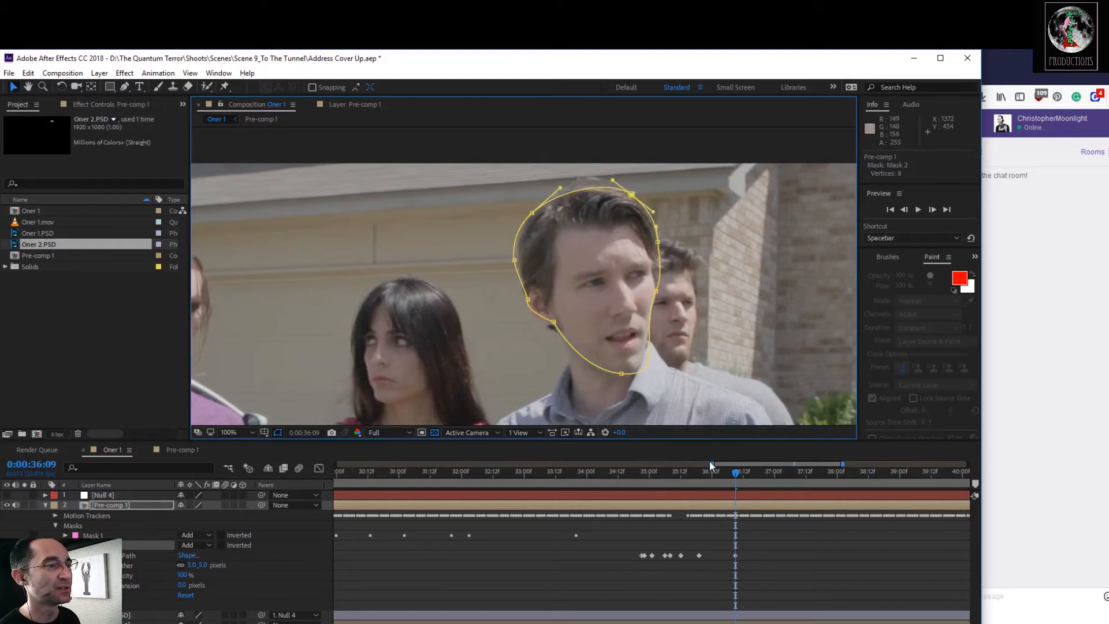
At 0:00:36:15, move the head mask's far temple point outward and nudge the crown point to match the hair
mouse_move(737, 475)
mouse_down()
mouse_move(703, 472)
mouse_move(754, 469)
mouse_up()
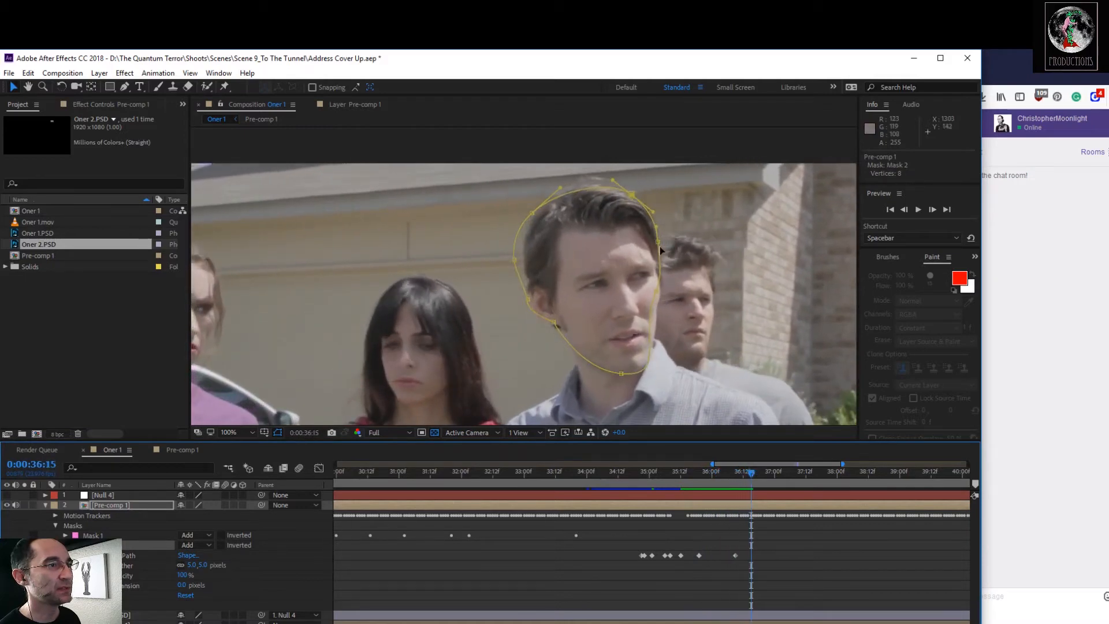
drag(660, 247, 665, 235)
drag(630, 198, 633, 198)
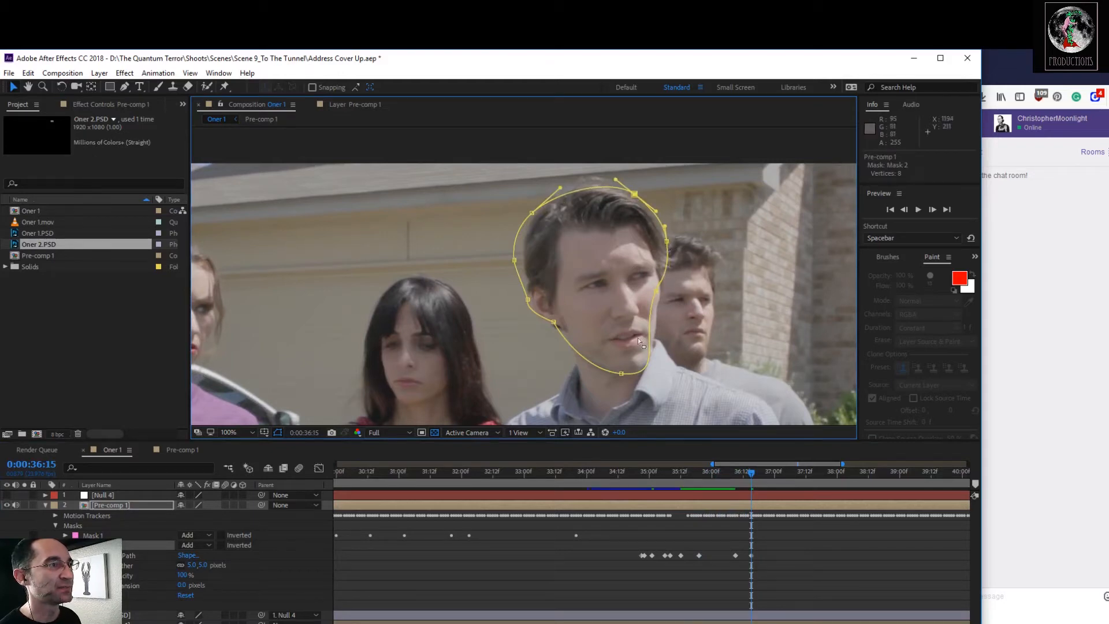
Adjust the head mask's far cheek, temple and crown at 0:00:36:23, and its far side at 0:00:36:19
mouse_move(752, 475)
mouse_down()
mouse_move(736, 475)
mouse_move(772, 474)
mouse_up()
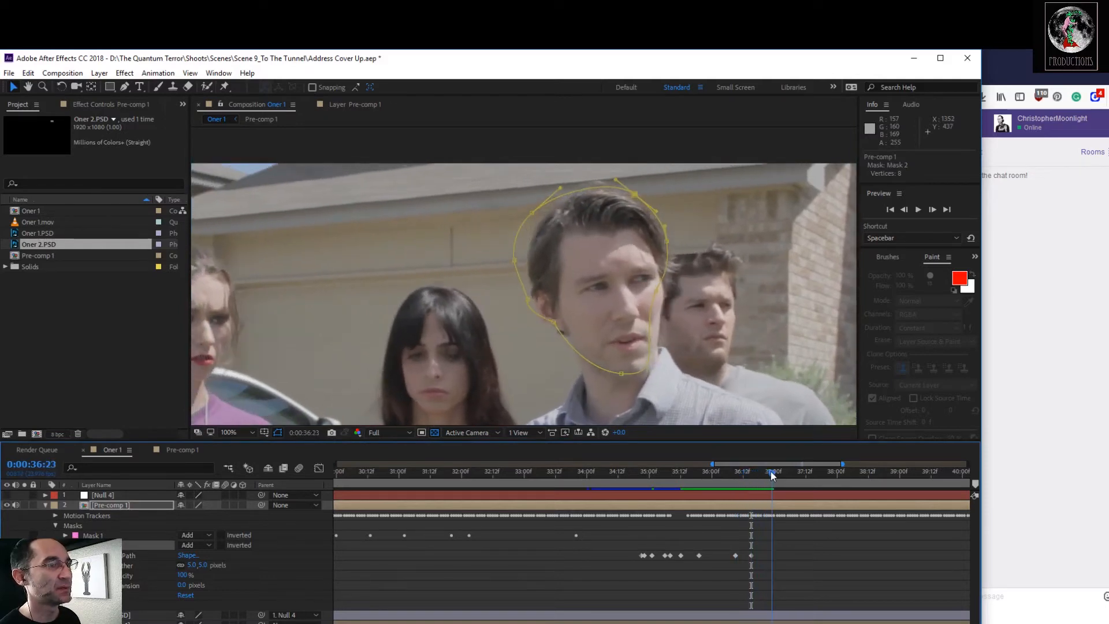
drag(662, 289, 663, 235)
drag(635, 195, 630, 196)
drag(772, 478, 762, 489)
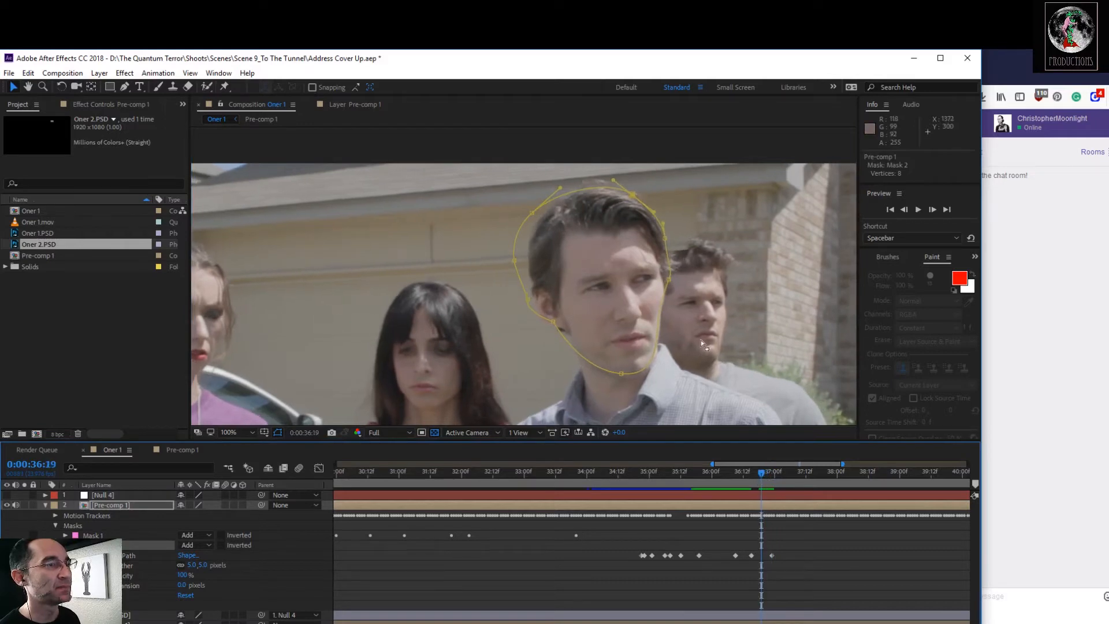
drag(669, 280, 673, 241)
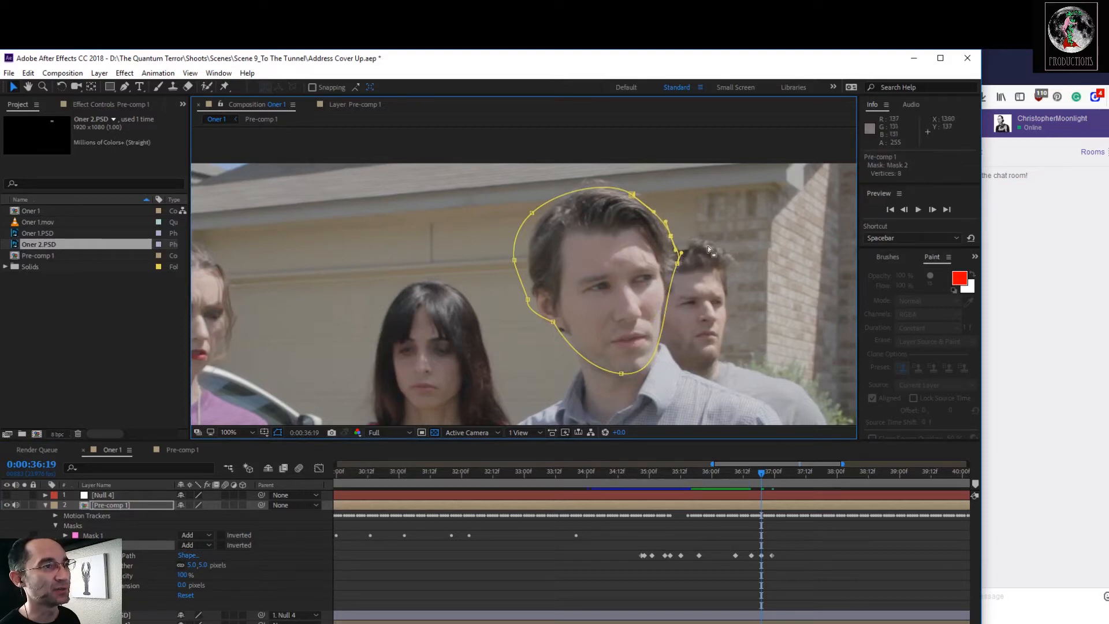
Adjust the far temple and cheek side of the head mask at 0:00:37:00 and 0:00:37:10
drag(763, 473, 777, 474)
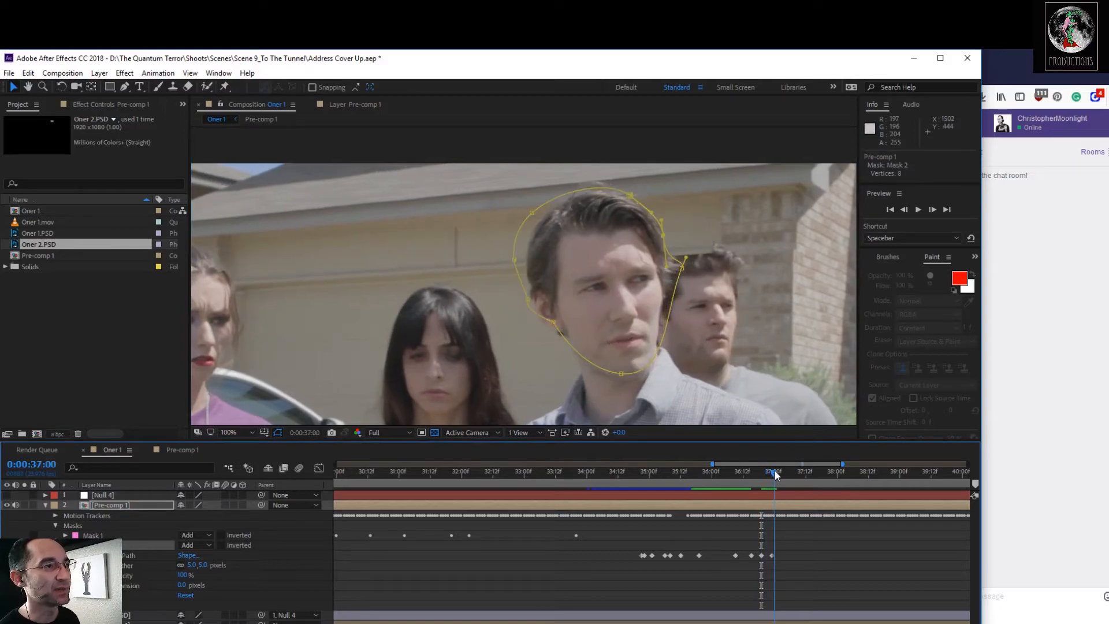
drag(685, 259, 640, 209)
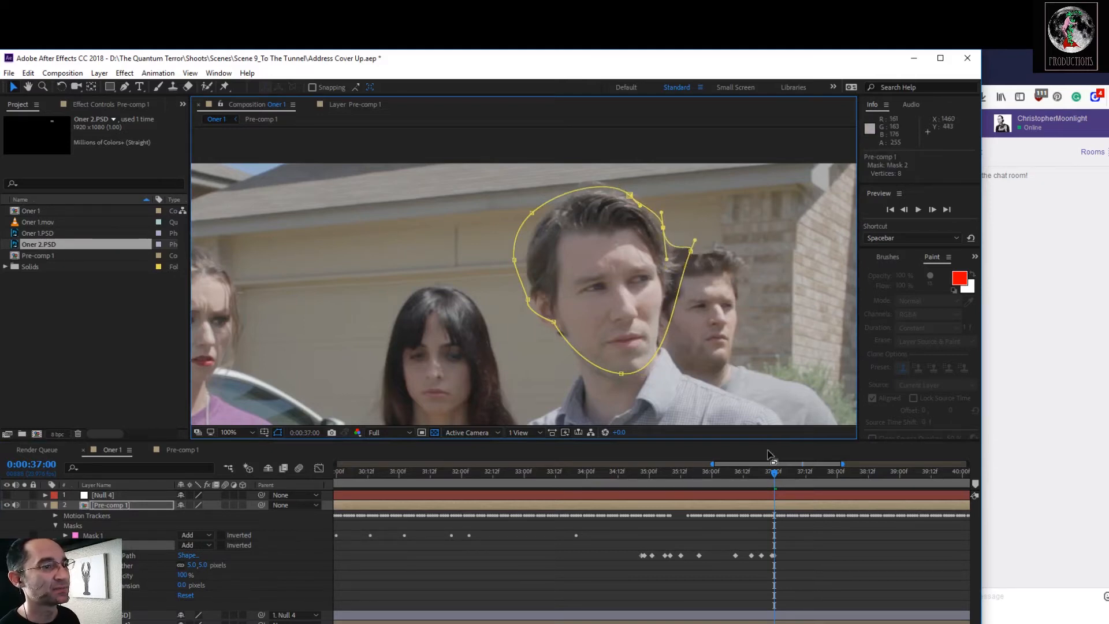
drag(774, 472, 802, 488)
drag(693, 256, 651, 234)
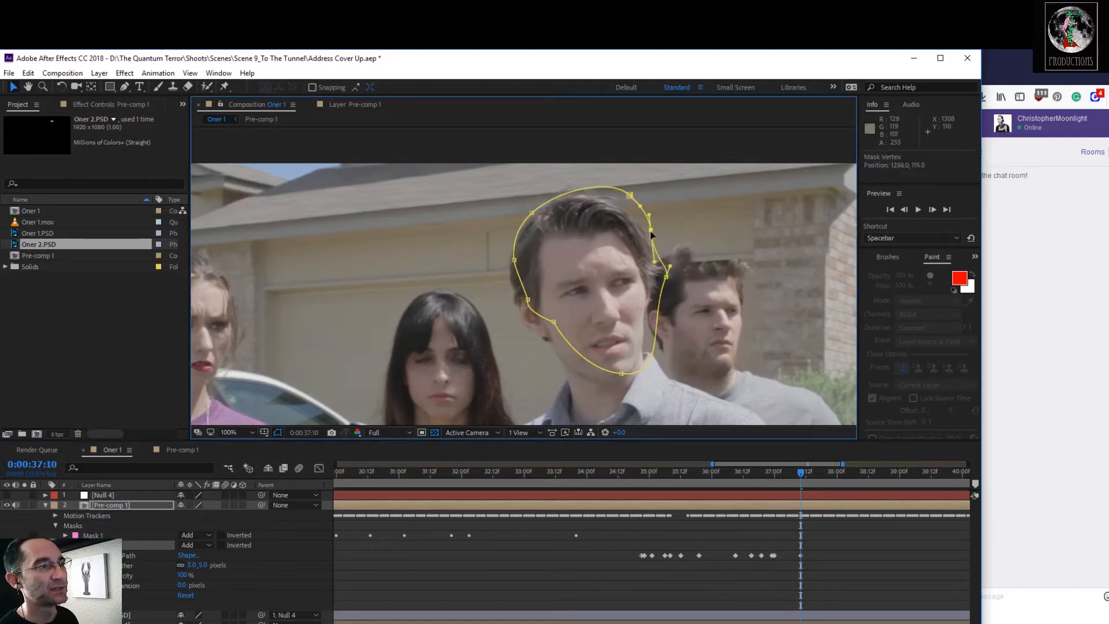
drag(801, 469, 820, 478)
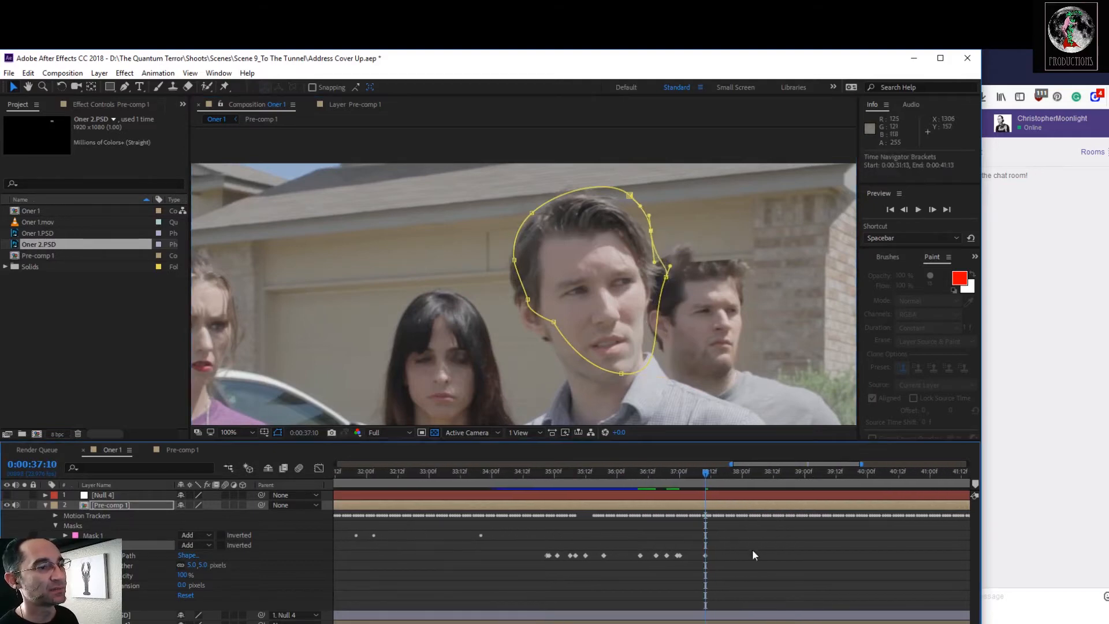
Preview onward from 0:00:37:10, and at 0:00:44:15 nudge the whole head mask slightly to key its path
key(space)
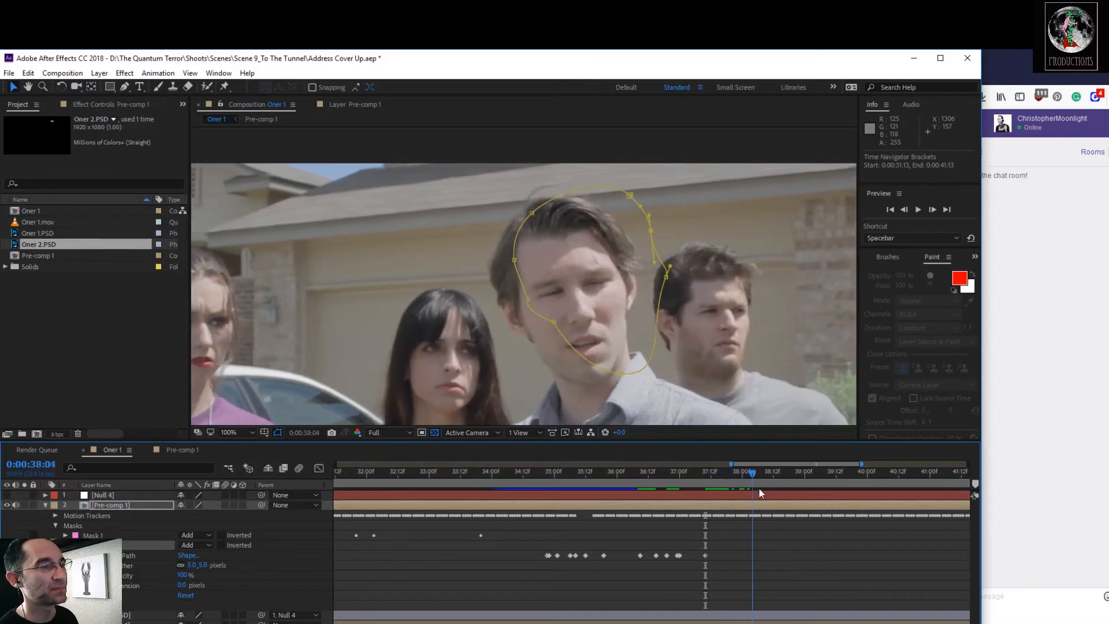
key(minus)
key(minus)
key(minus)
key(minus)
key(minus)
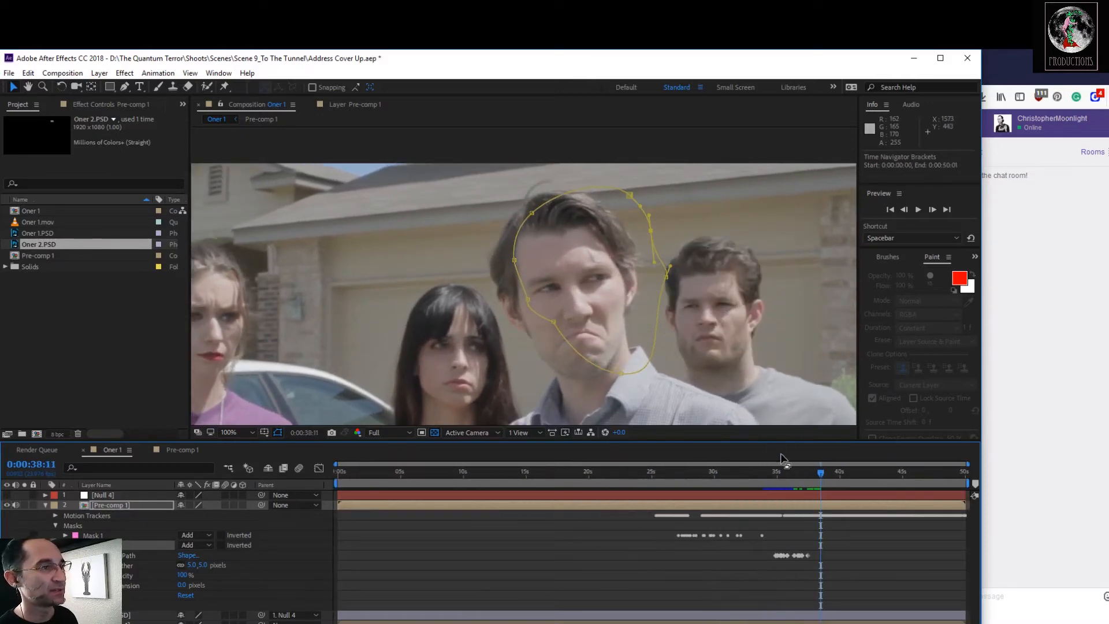
drag(823, 480, 899, 490)
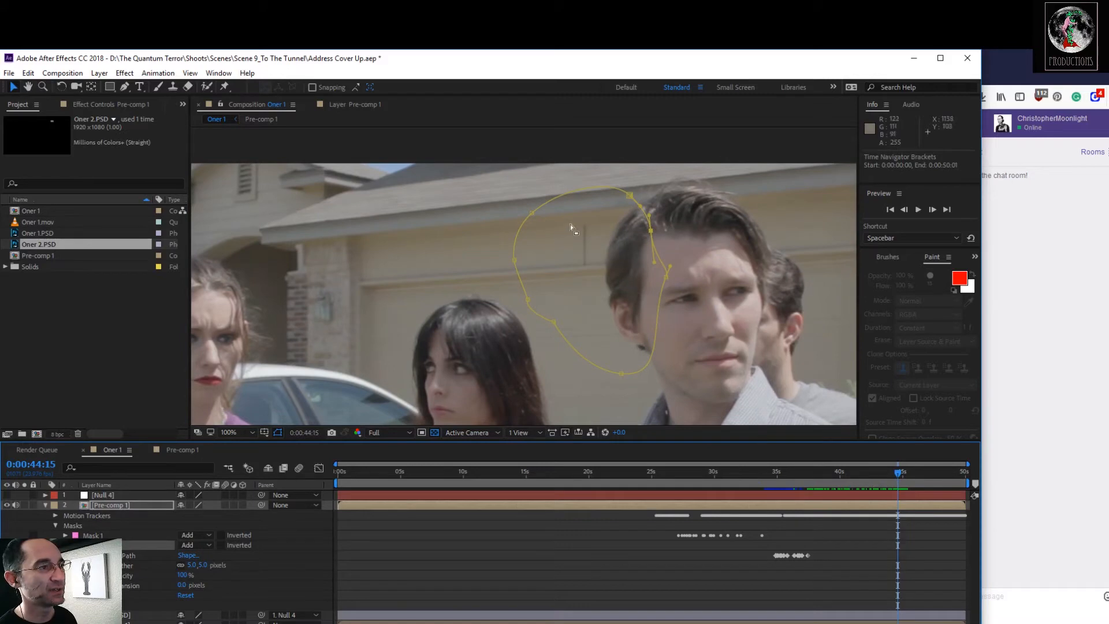
drag(487, 194, 707, 378)
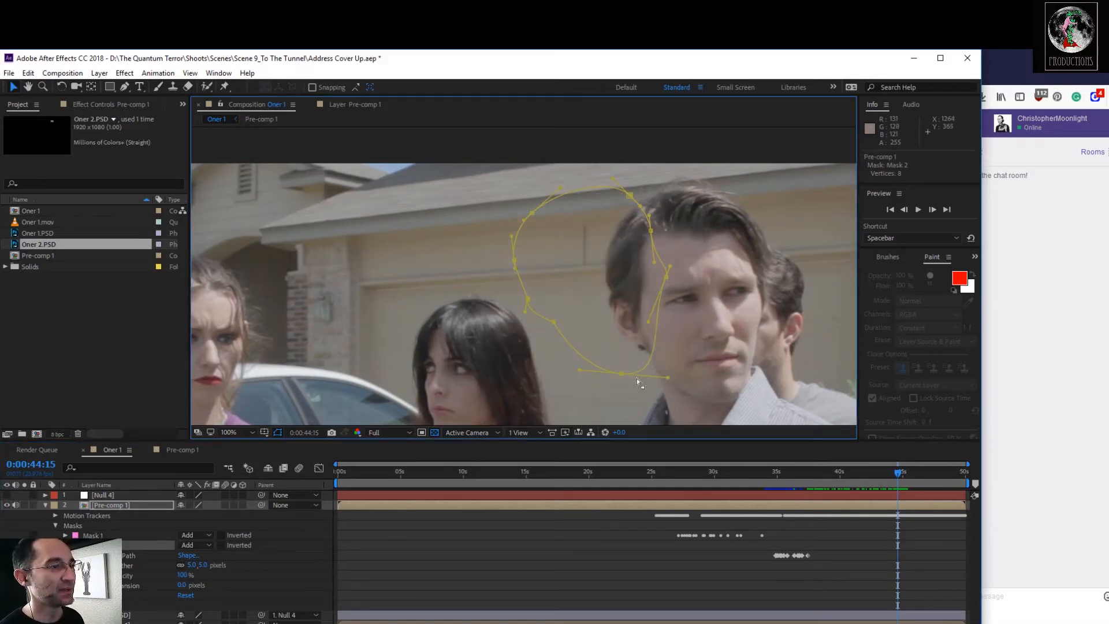
drag(624, 376, 627, 376)
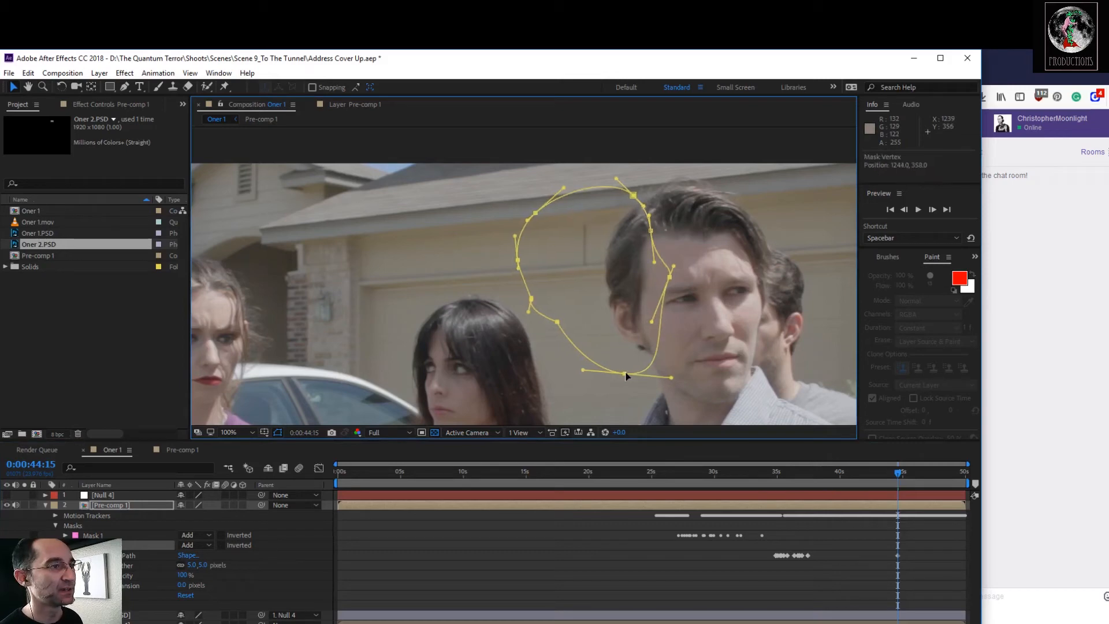
At 0:00:44:16, move the whole head mask toward the man's head and place its chin, far temple and far cheek points
drag(901, 471, 899, 473)
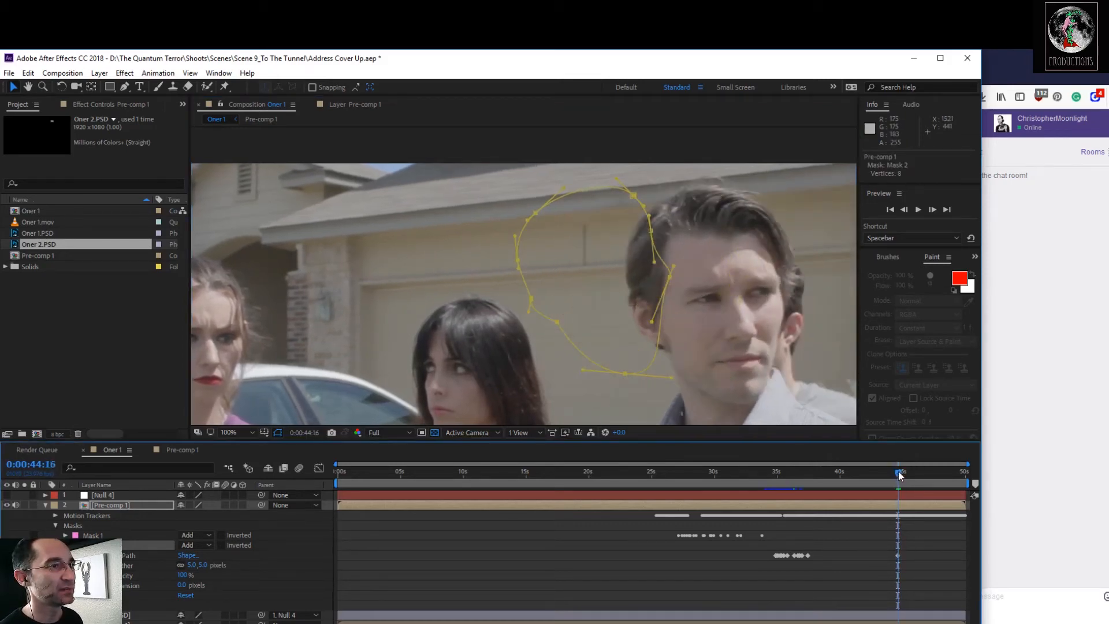
drag(619, 376, 680, 383)
click(652, 231)
drag(651, 231, 730, 238)
drag(753, 394, 585, 226)
drag(746, 397, 561, 185)
drag(688, 383, 729, 385)
drag(729, 284, 790, 307)
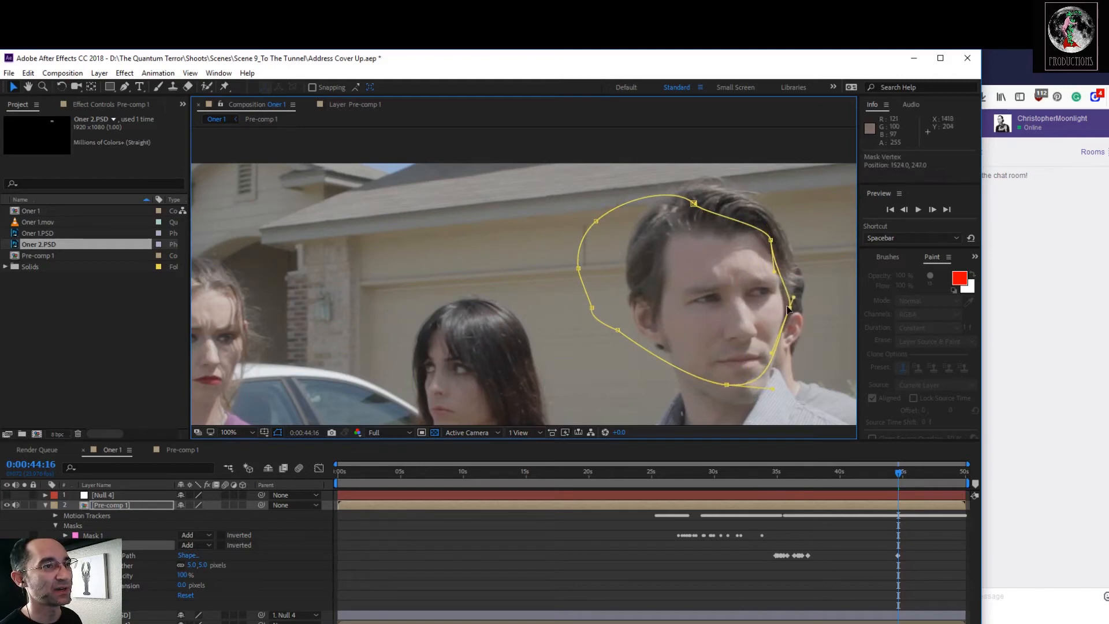
At 0:00:44:16, fit the head mask's crown, far temple, jaw, ear and back-of-head points to the man's head
drag(693, 205, 749, 197)
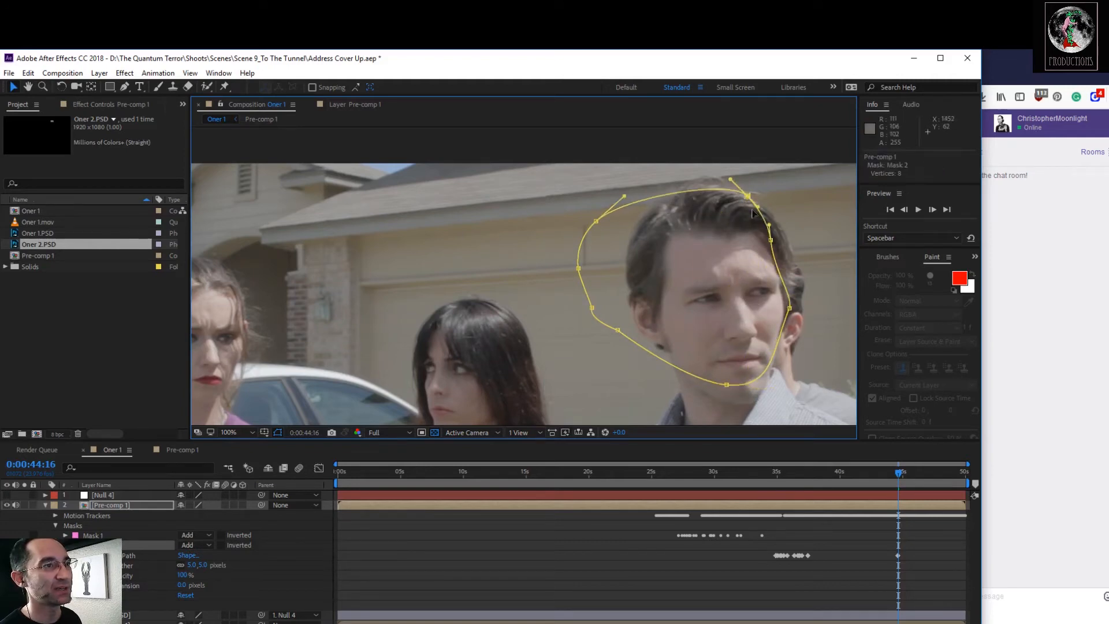
drag(773, 240, 766, 200)
click(789, 306)
click(655, 351)
drag(593, 308, 646, 296)
drag(578, 268, 640, 251)
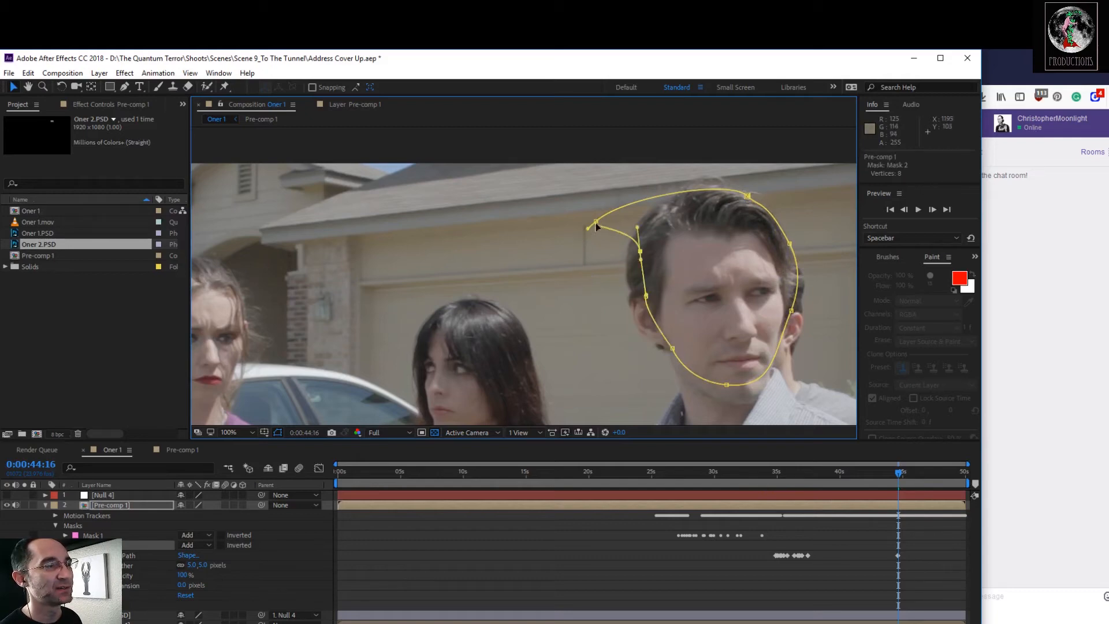
drag(597, 222, 654, 211)
drag(647, 297, 633, 301)
drag(639, 252, 625, 257)
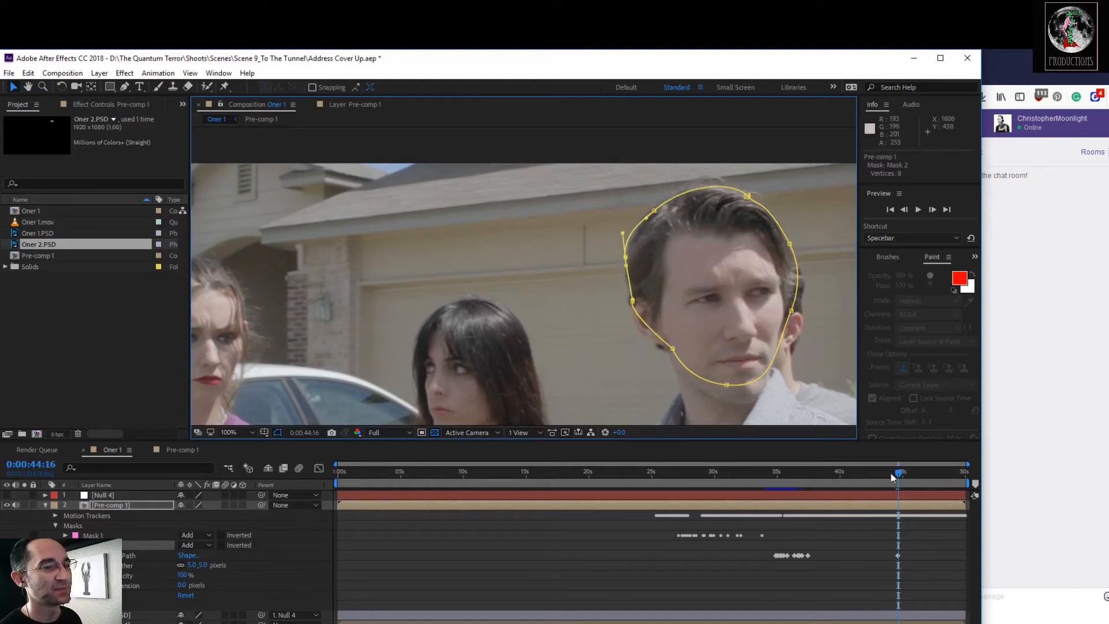
Shift the whole head mask to follow the man's head at 0:00:44:17 and 0:00:44:19
drag(901, 472, 902, 470)
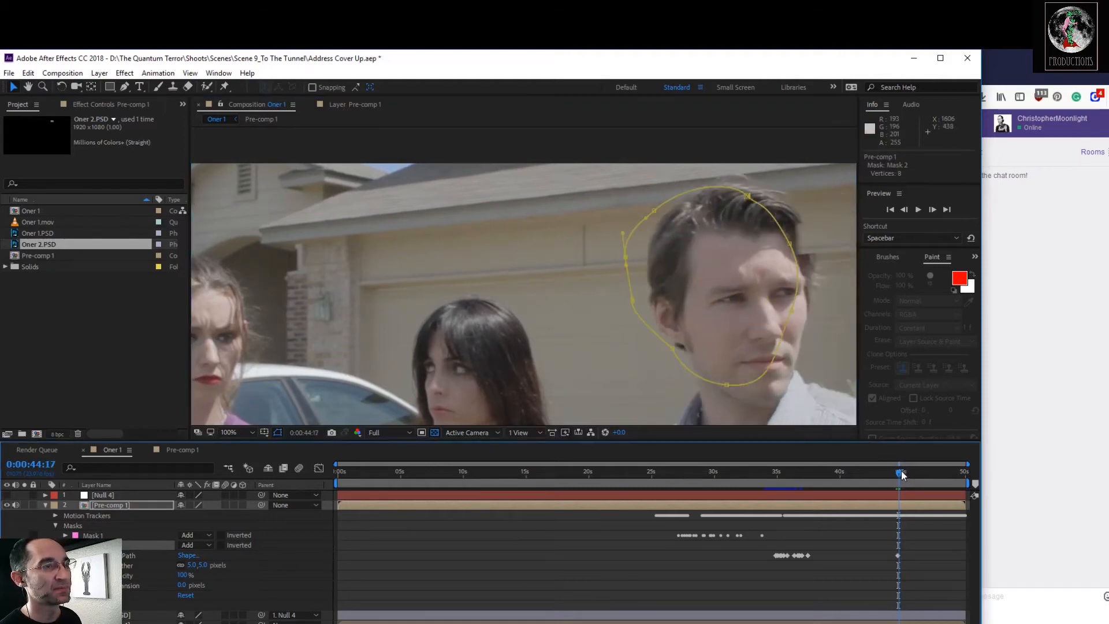
click(786, 393)
drag(795, 391, 599, 182)
drag(789, 248, 816, 245)
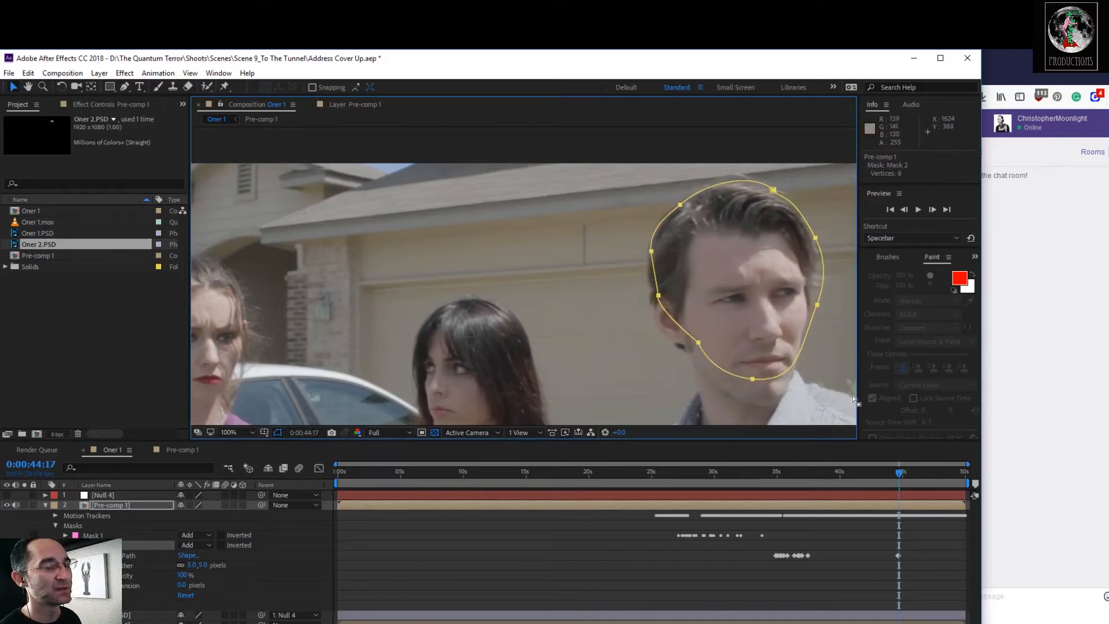
drag(901, 473, 903, 472)
drag(828, 331, 648, 332)
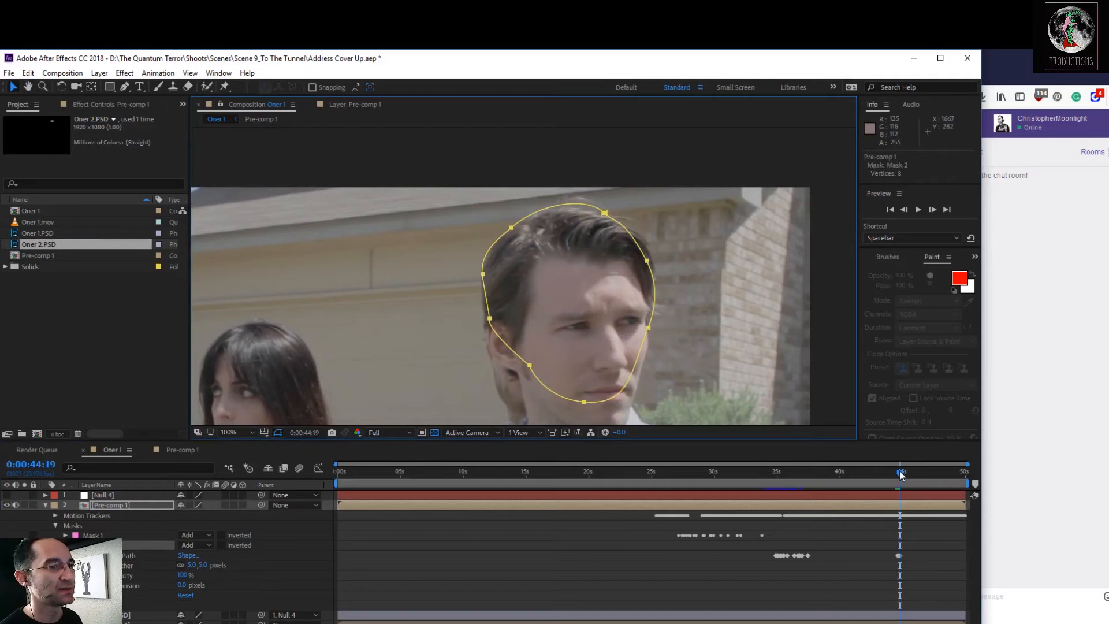
Move the whole head mask along with the man's head at 0:00:44:21 and 0:00:45:00
click(901, 475)
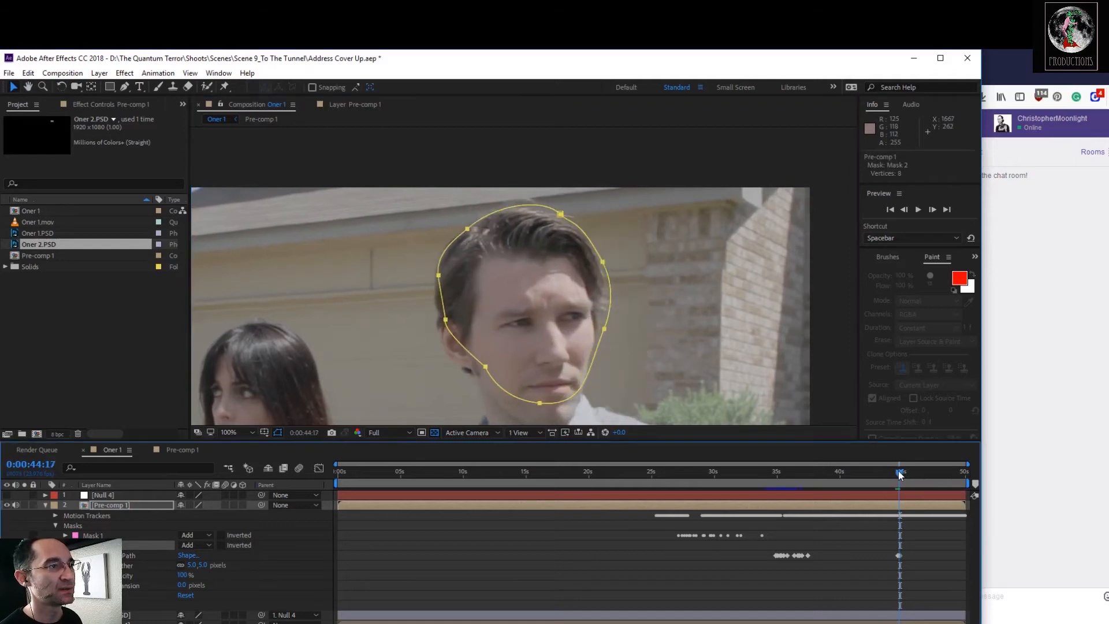
click(902, 475)
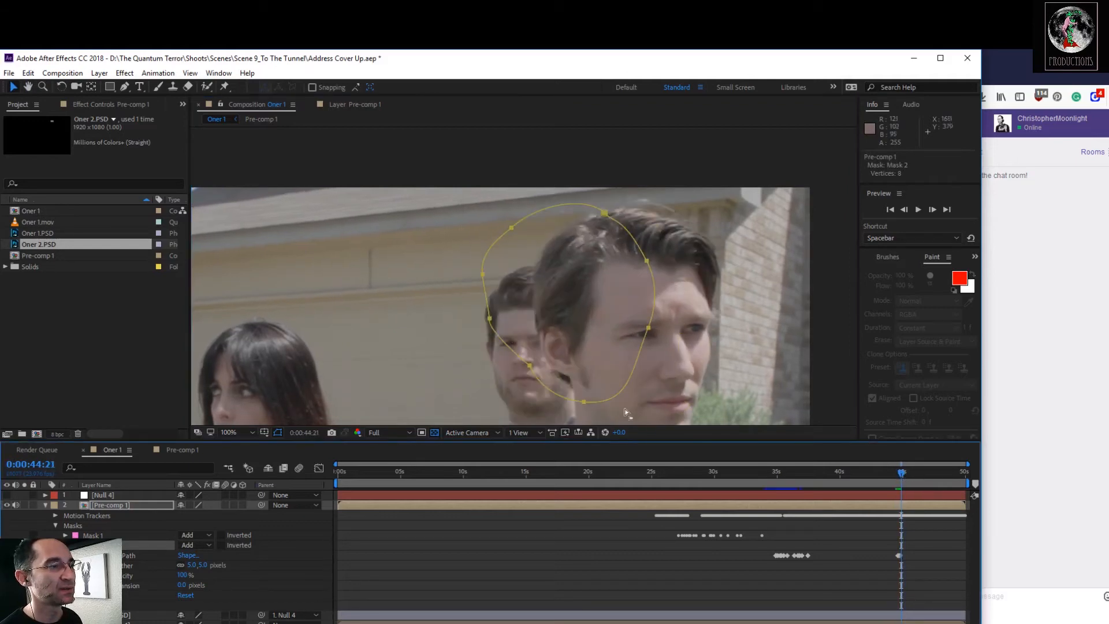
drag(585, 400, 636, 403)
key(Page_Down)
key(Page_Down)
key(Page_Down)
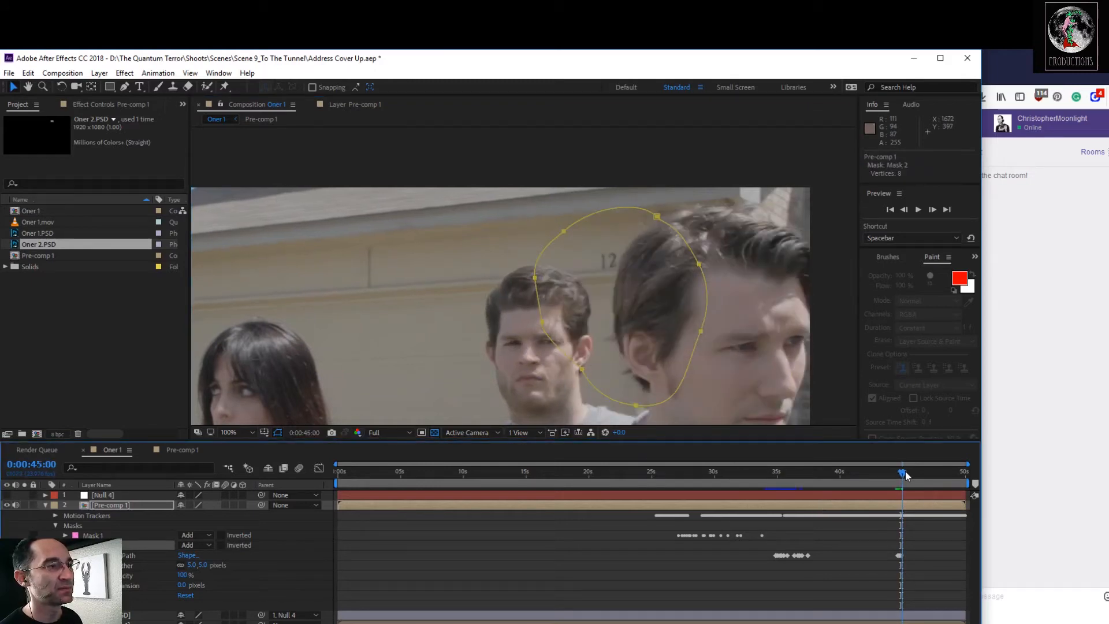
drag(636, 408, 715, 404)
At 0:00:45:01, shift the whole head mask to match the back of the man's head
click(900, 473)
drag(902, 474, 905, 474)
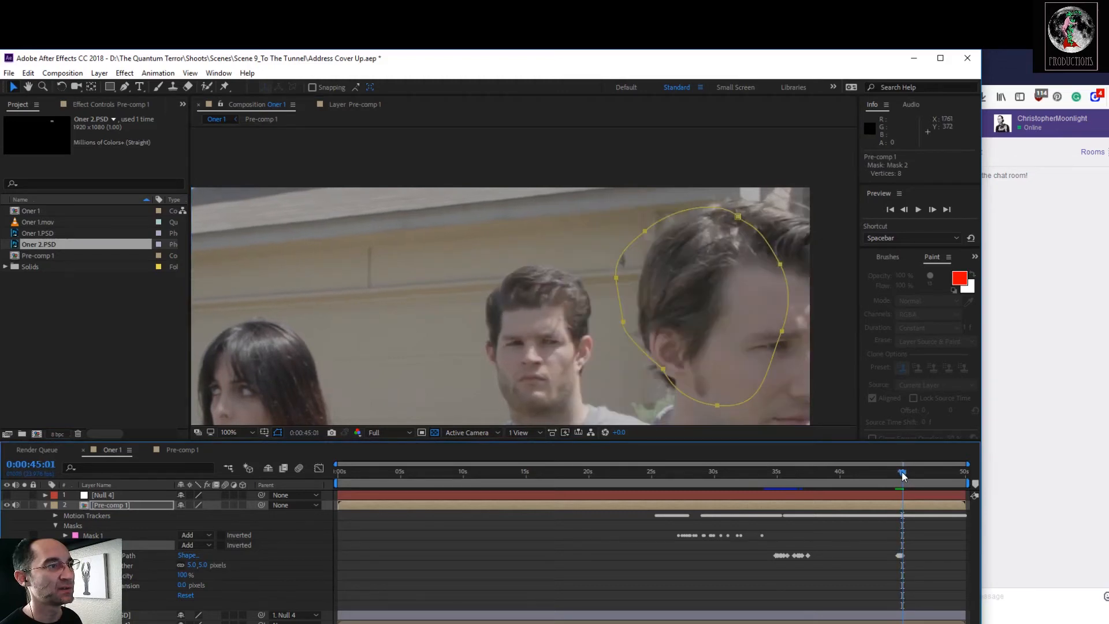
drag(664, 369, 689, 375)
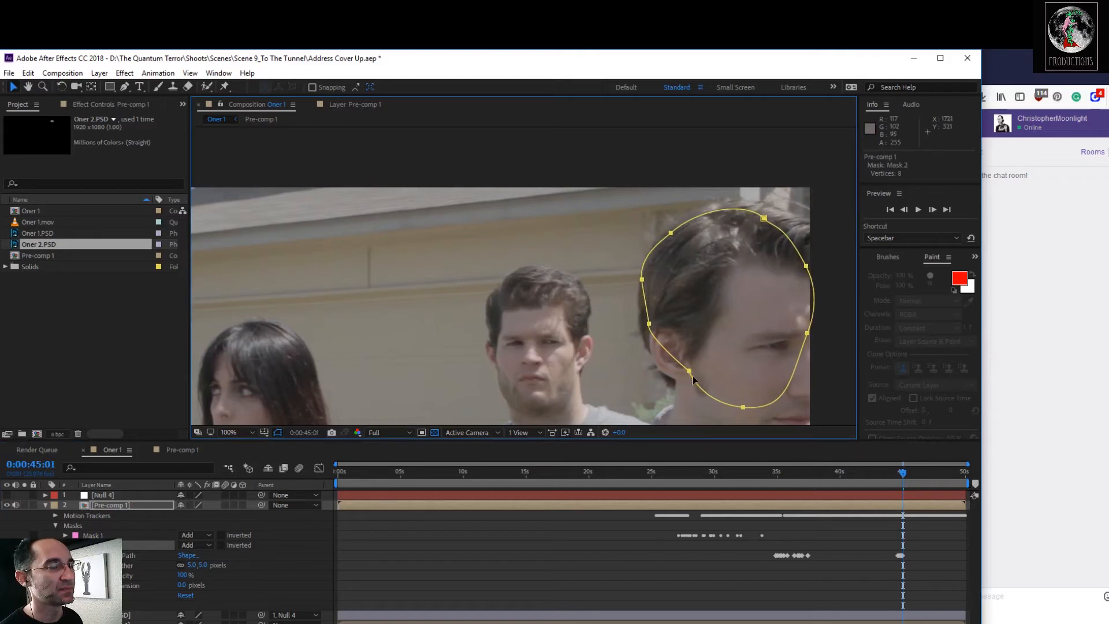
Check the mask from 0:00:44:20 onward, and at 0:00:45:04 move the whole head mask down onto the man's torso
drag(905, 476, 905, 474)
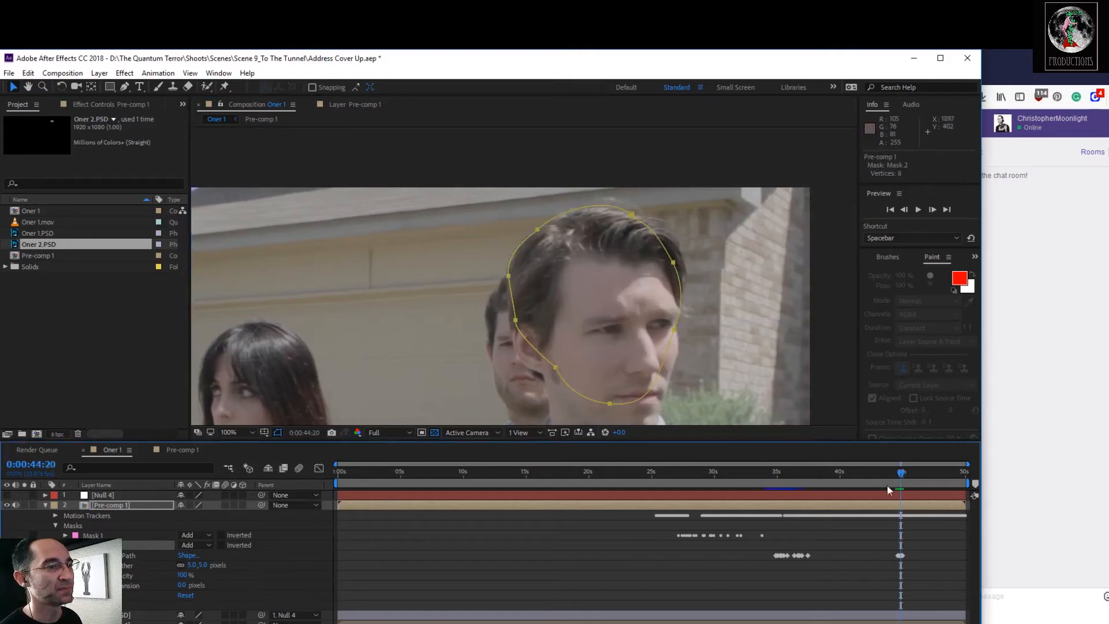
key(equal)
key(equal)
key(equal)
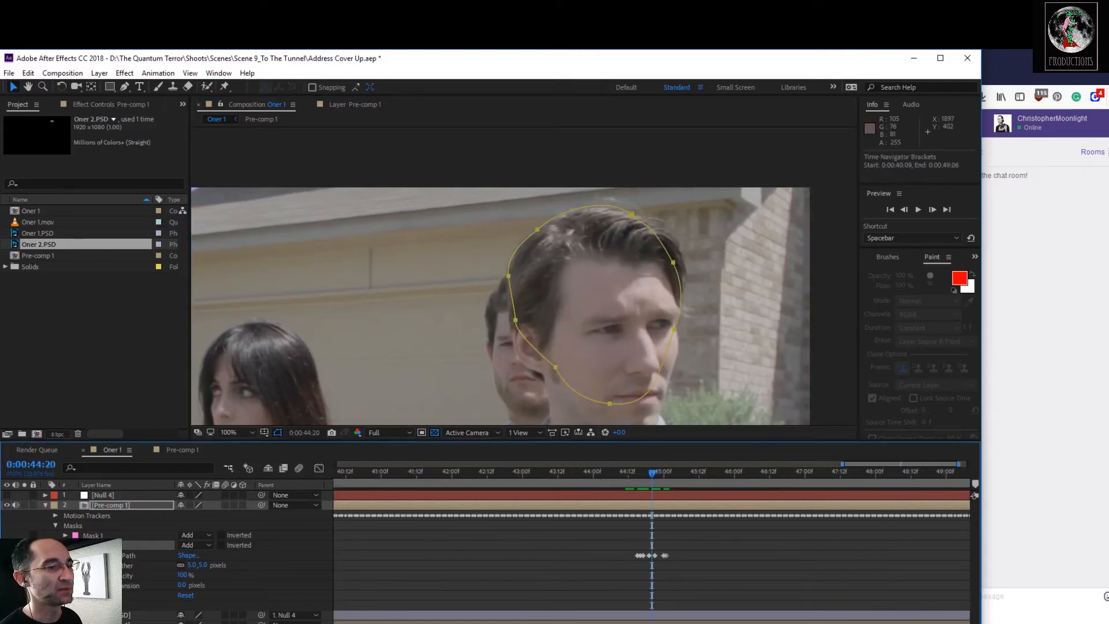
mouse_move(646, 477)
mouse_down()
mouse_move(639, 469)
mouse_move(660, 479)
mouse_up()
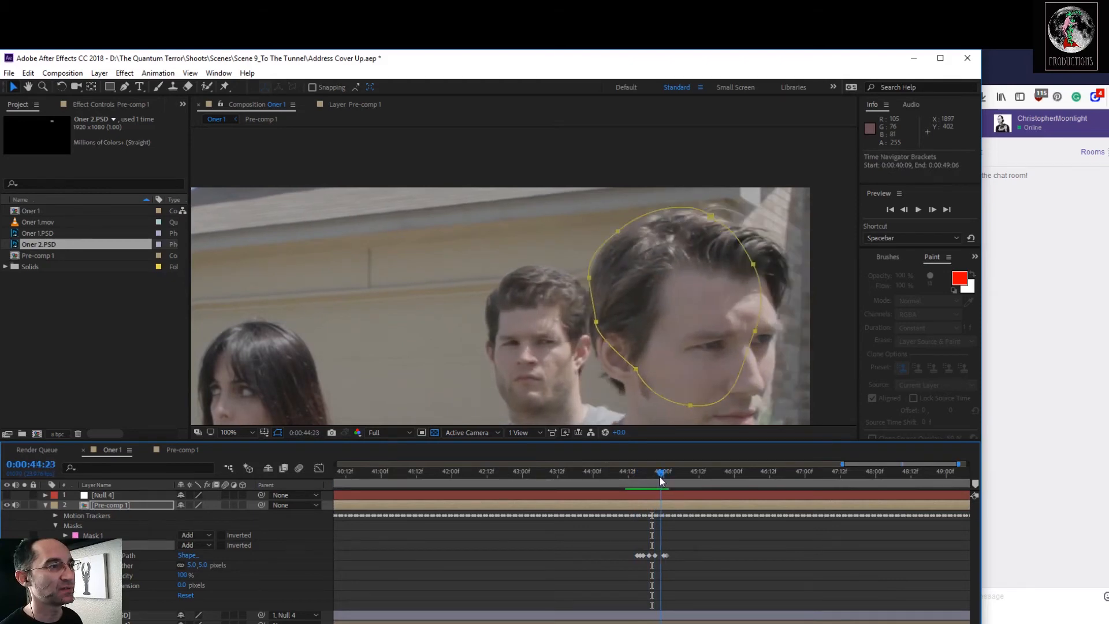
drag(661, 477, 674, 484)
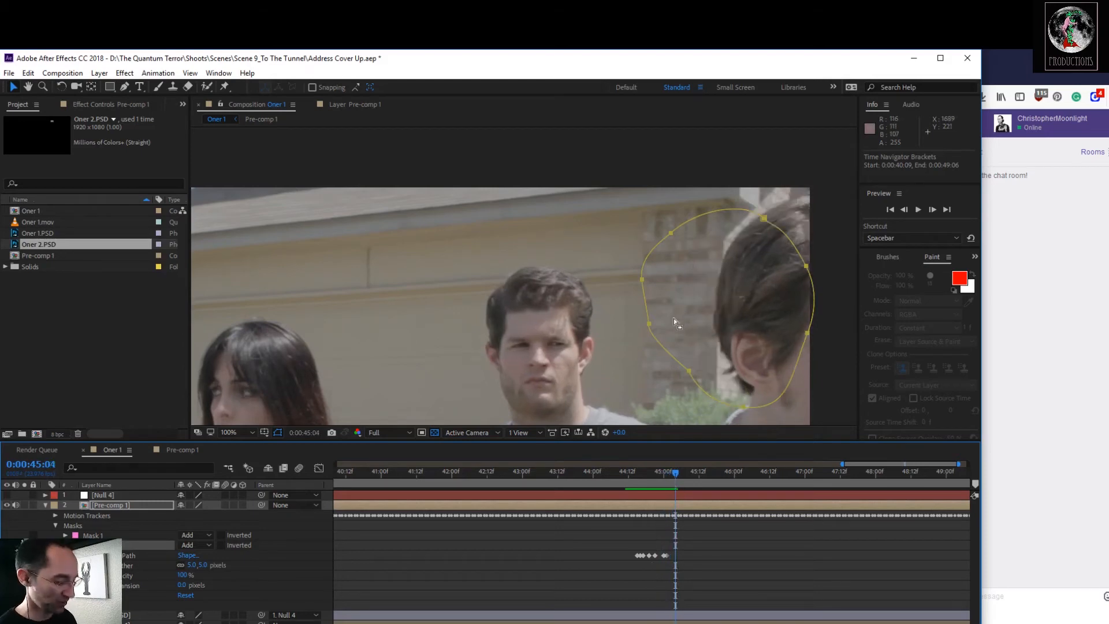
scroll(670, 317, down, 2)
scroll(670, 319, down, 1)
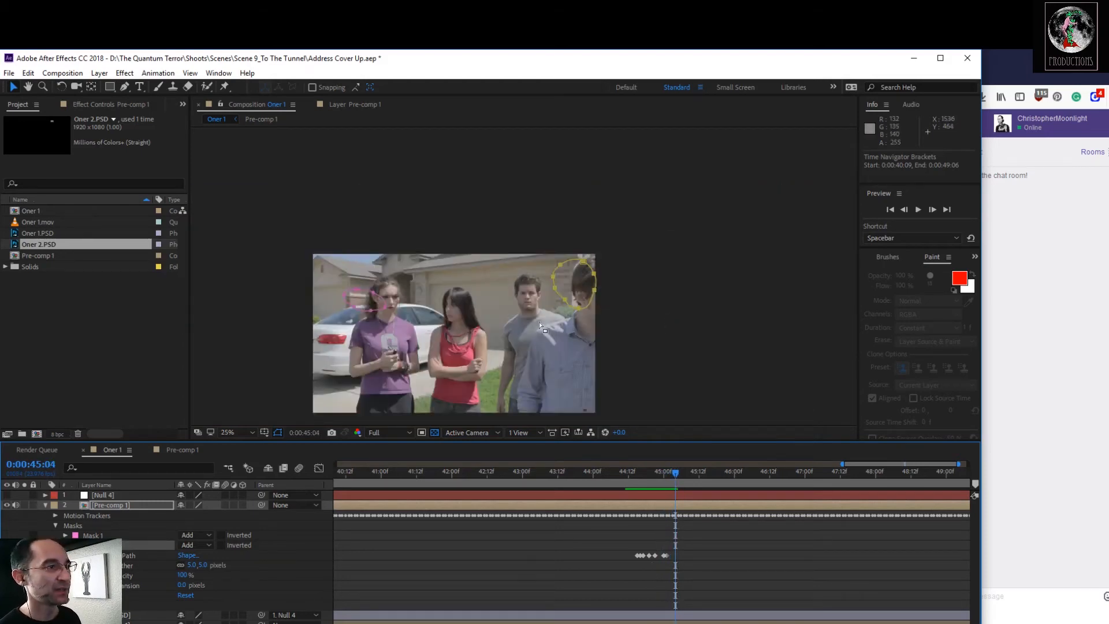
drag(579, 312, 569, 398)
Review the masked head crossing the house number between 0:00:44:02 and 0:00:45:04 with the full frame fitted to view
drag(676, 478, 629, 470)
click(582, 496)
drag(631, 479, 656, 490)
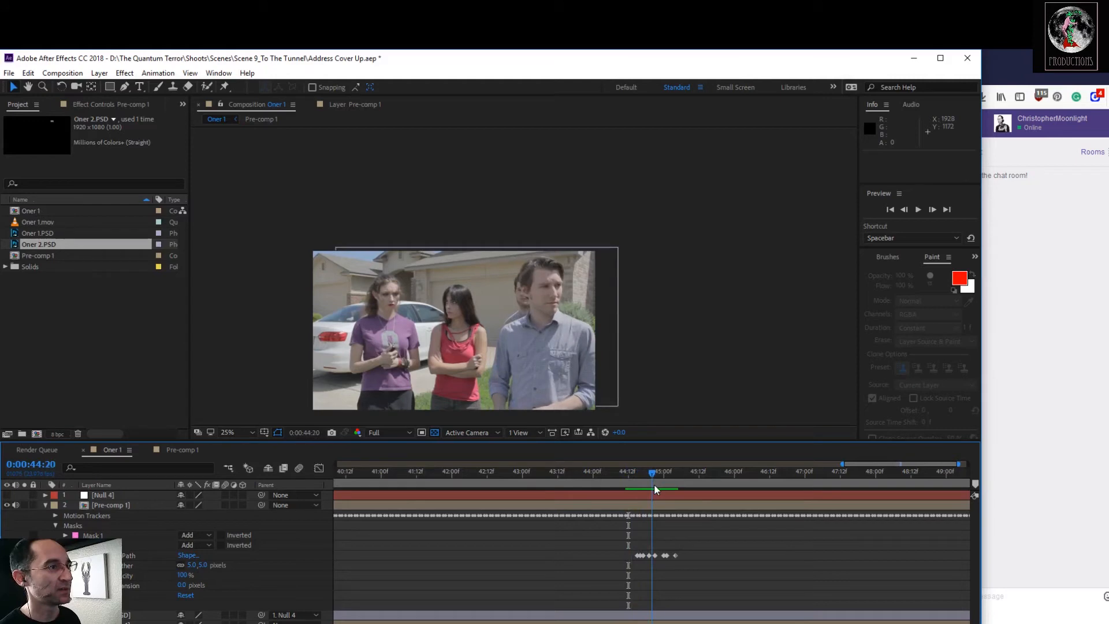
click(239, 438)
click(249, 457)
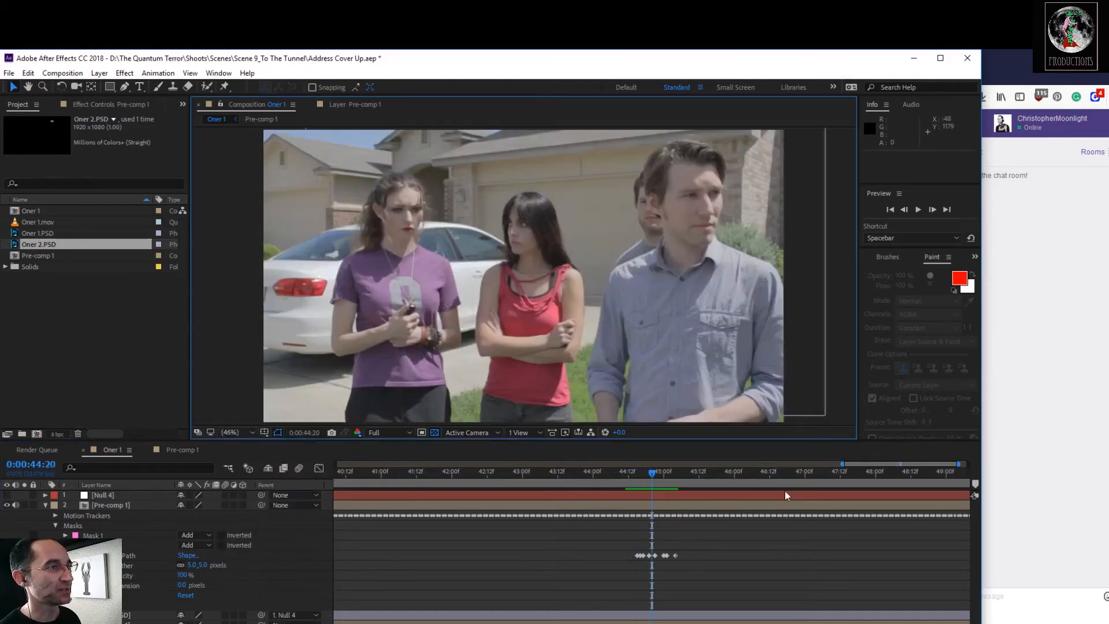
drag(648, 471, 599, 479)
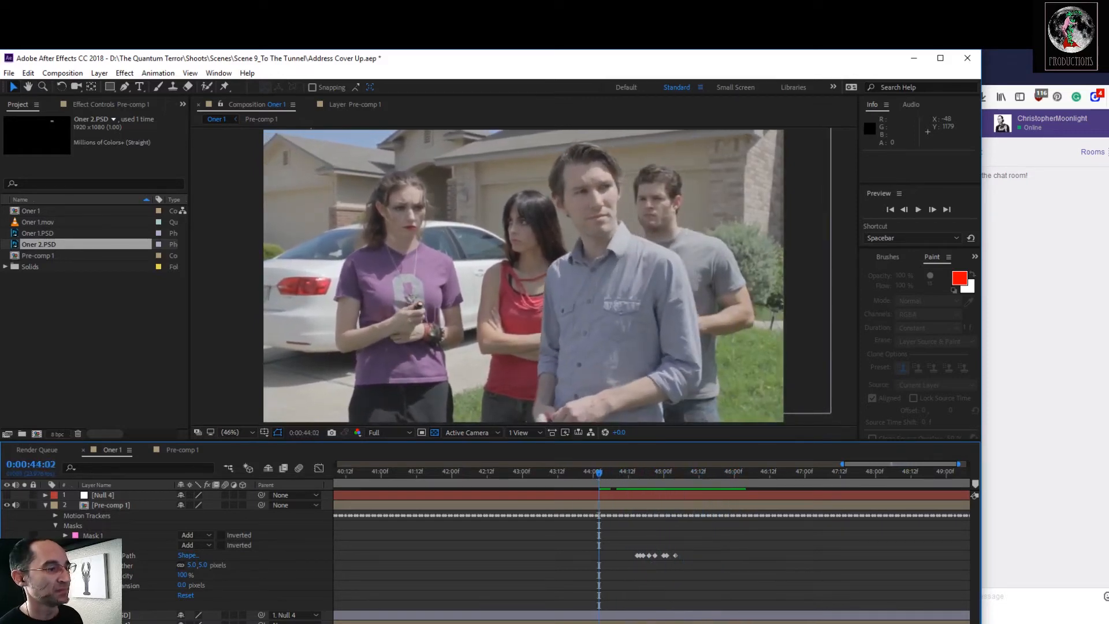
Examine the background man's hair edge against the garage wall around 0:00:38:04 at close magnification
drag(843, 464, 740, 554)
scroll(687, 309, up, 5)
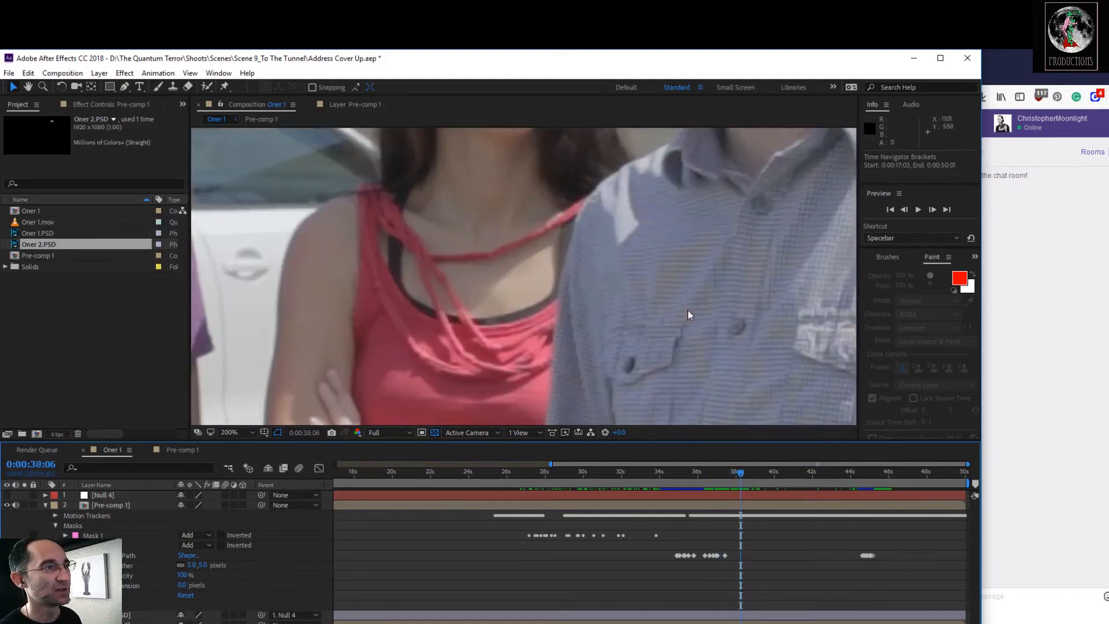
drag(725, 203, 539, 349)
scroll(542, 346, down, 2)
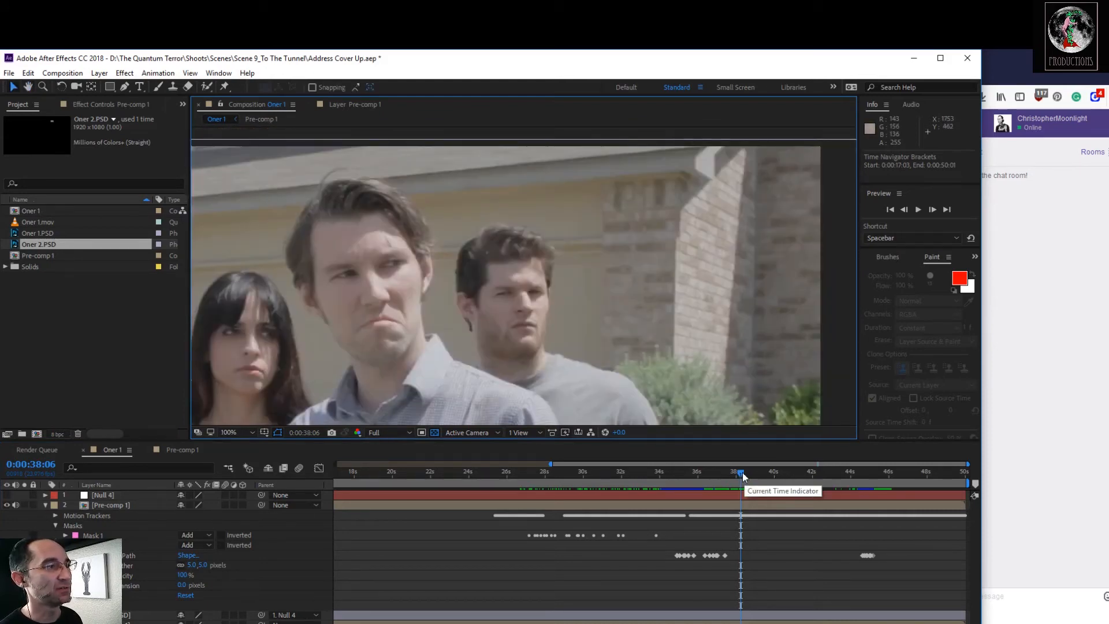
drag(742, 473, 741, 474)
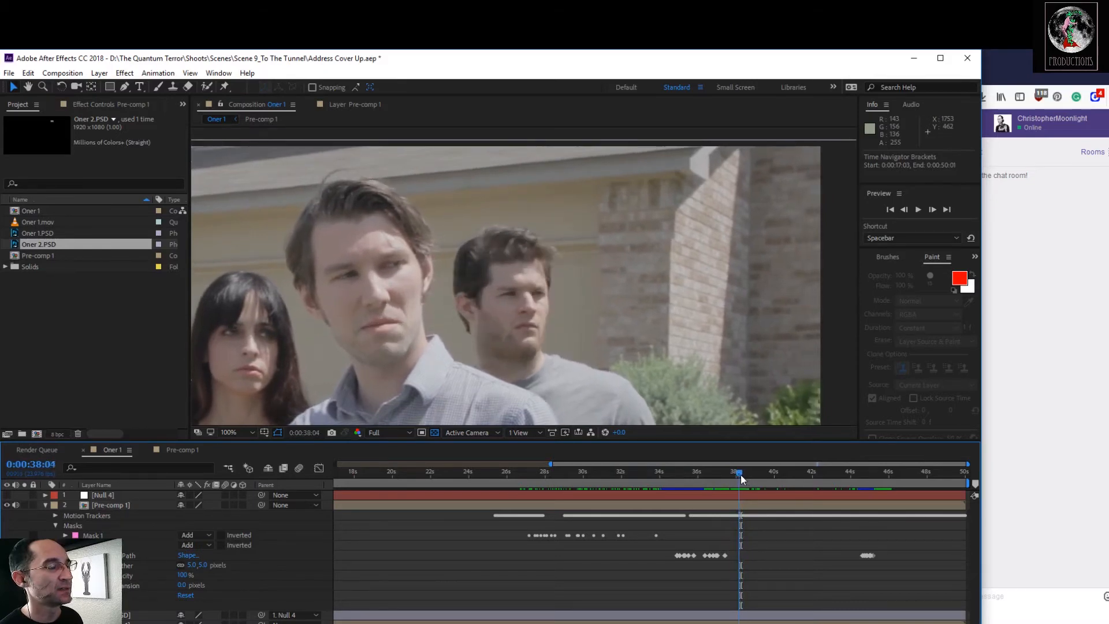
scroll(536, 310, up, 3)
scroll(536, 310, down, 1)
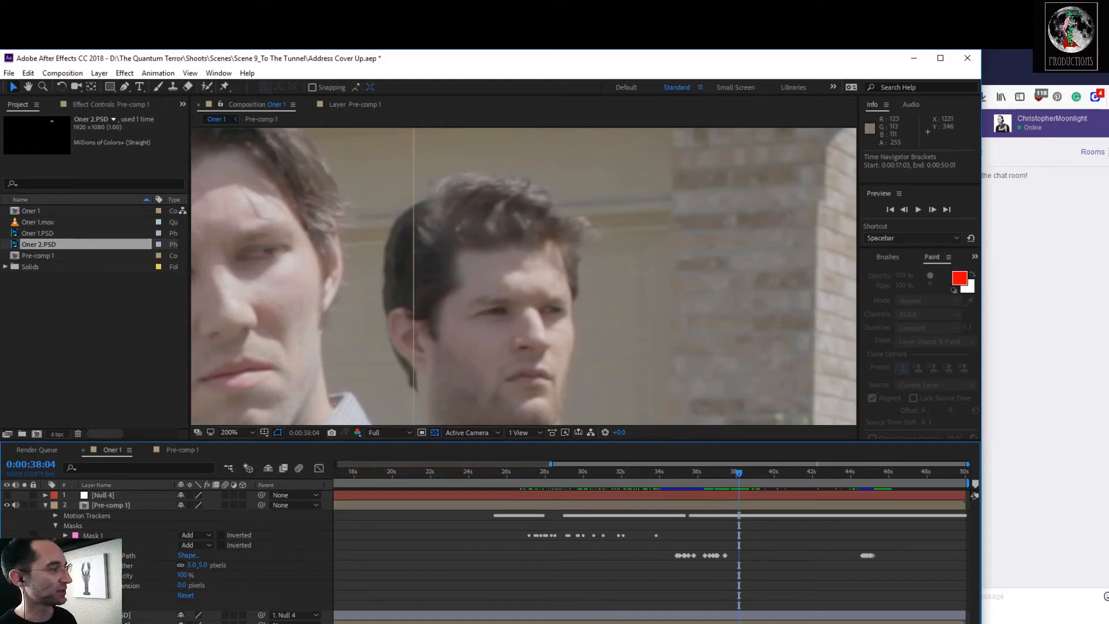
Draw a closed eight-point Pen tool mask around the background man's hair on Pre-comp 1 at 0:00:38:04
click(65, 545)
click(74, 525)
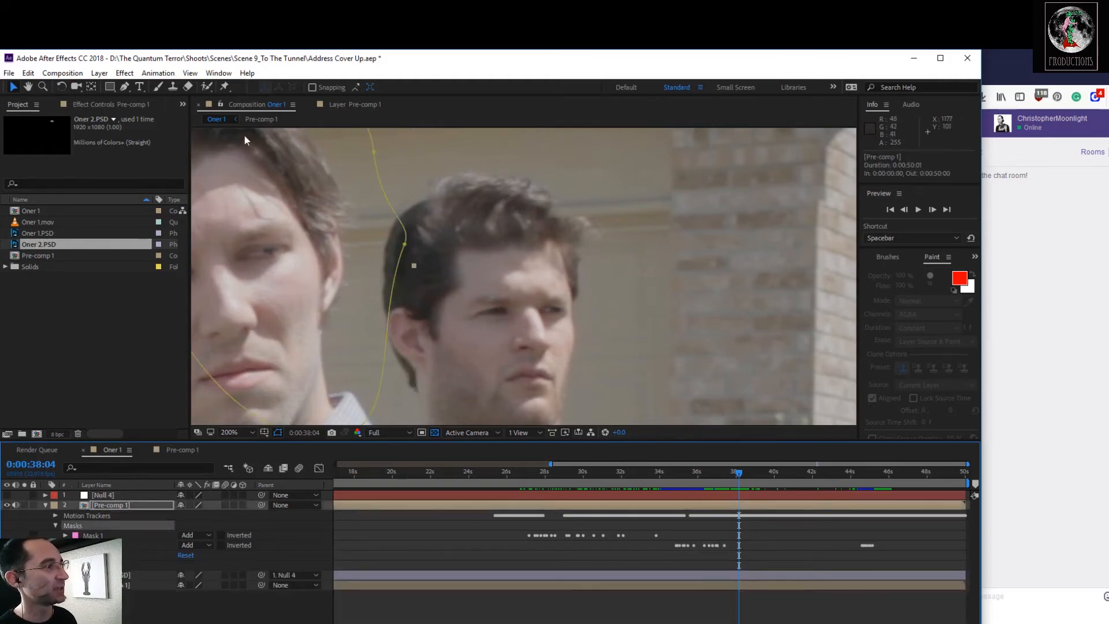
key(g)
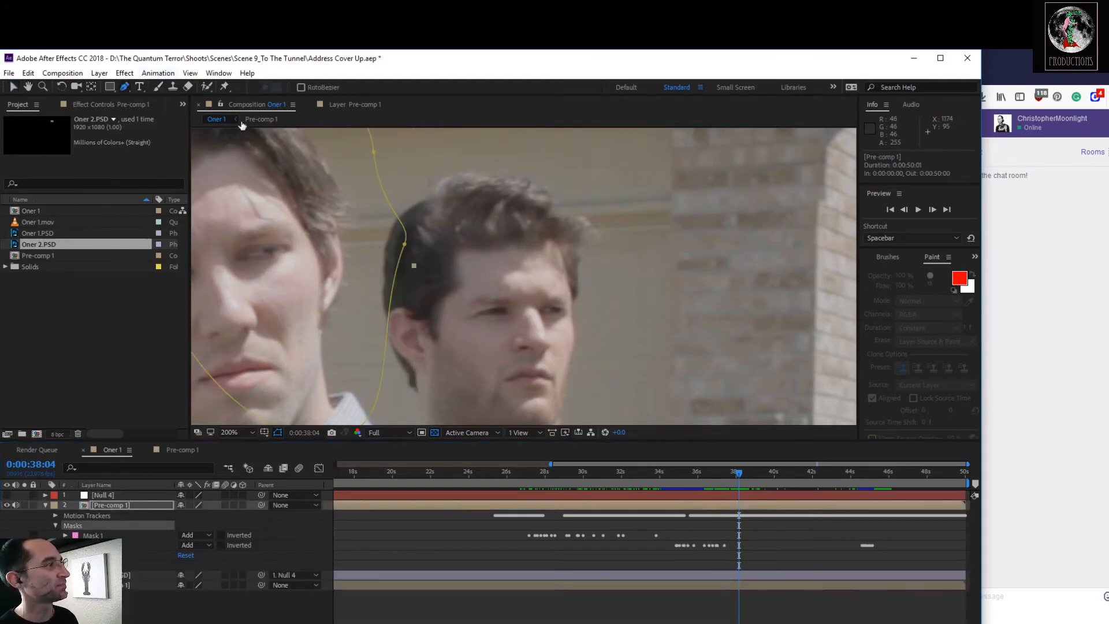
click(601, 233)
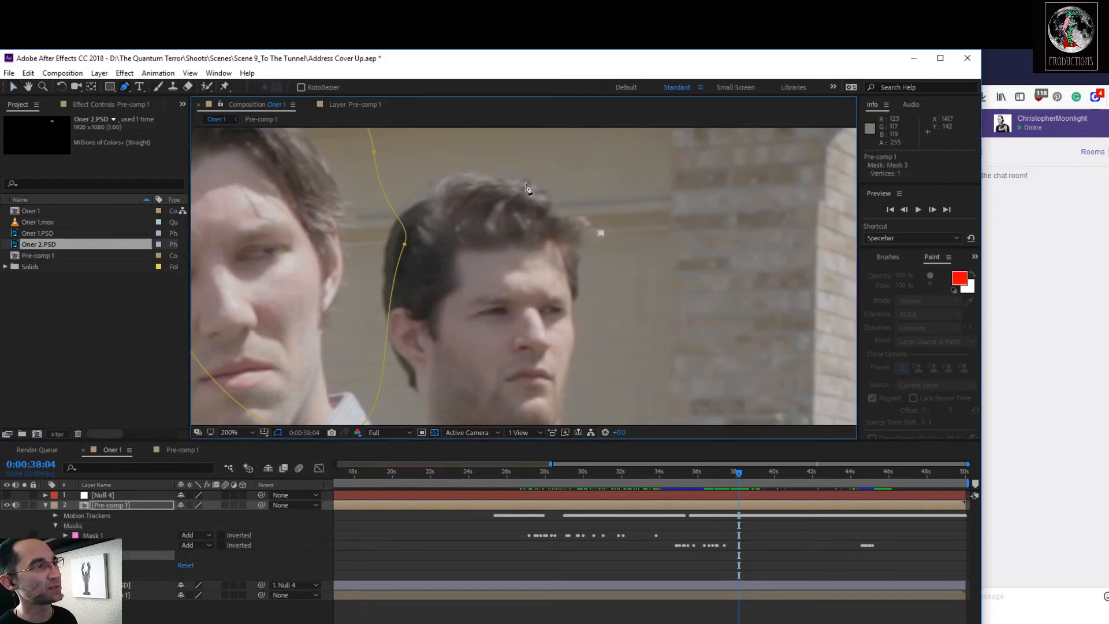
click(516, 177)
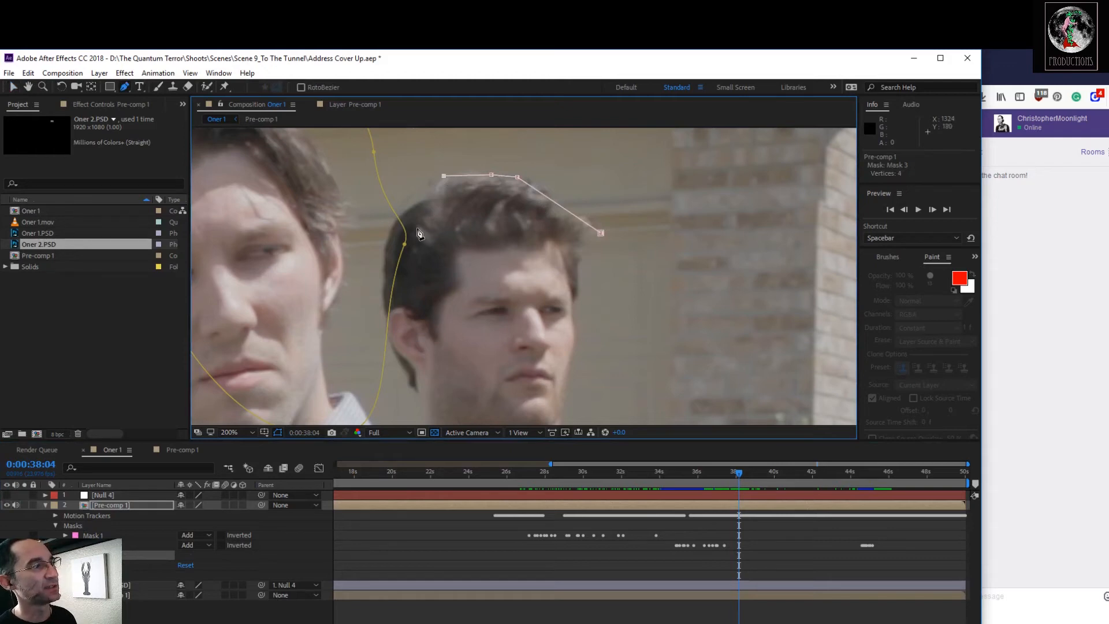
click(426, 201)
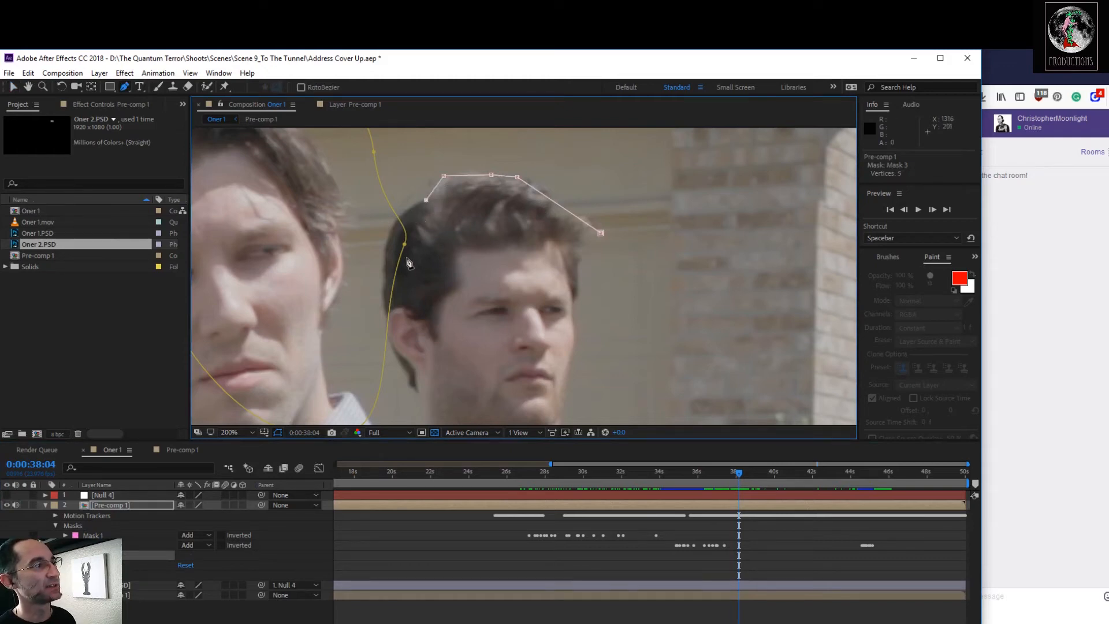
click(382, 284)
click(575, 332)
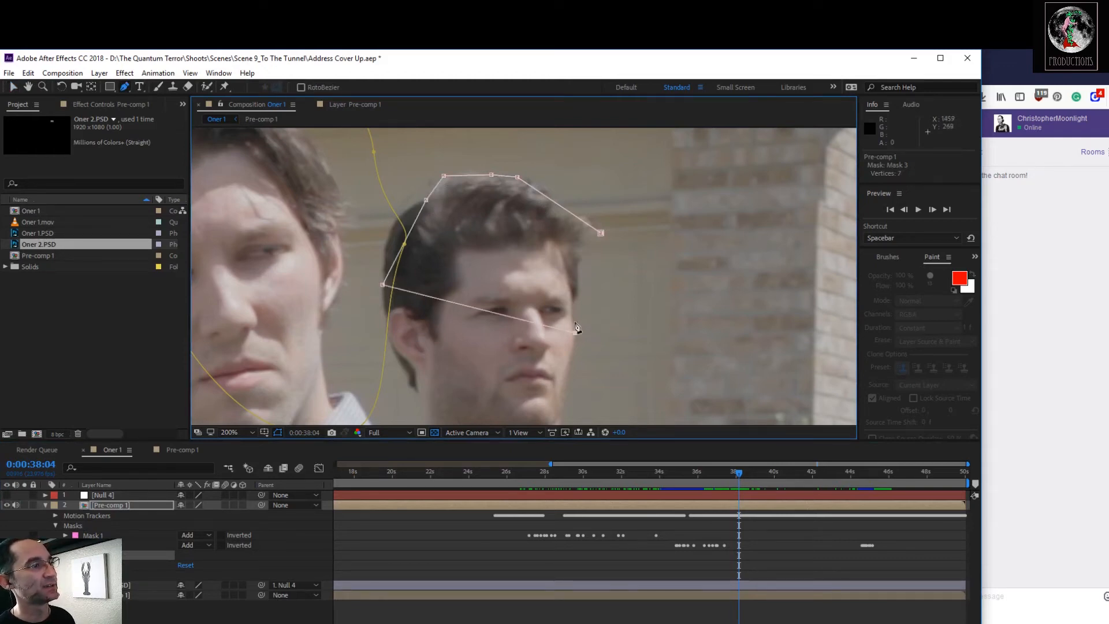
click(600, 234)
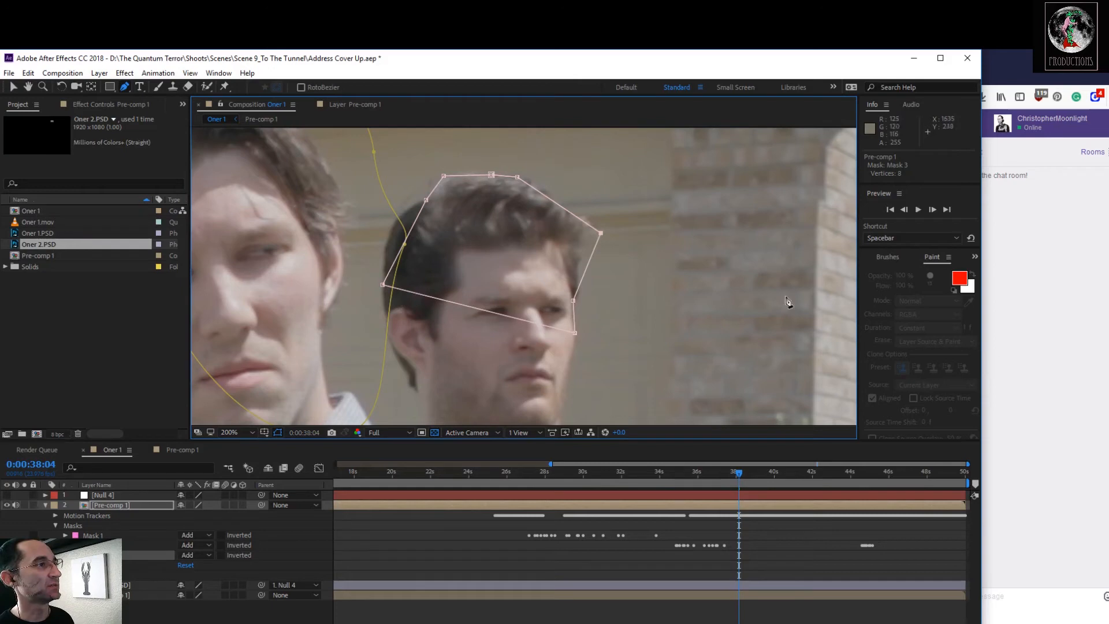
Convert the new hair mask's corner points to smooth curves so its outline rounds around the background man's head
click(16, 87)
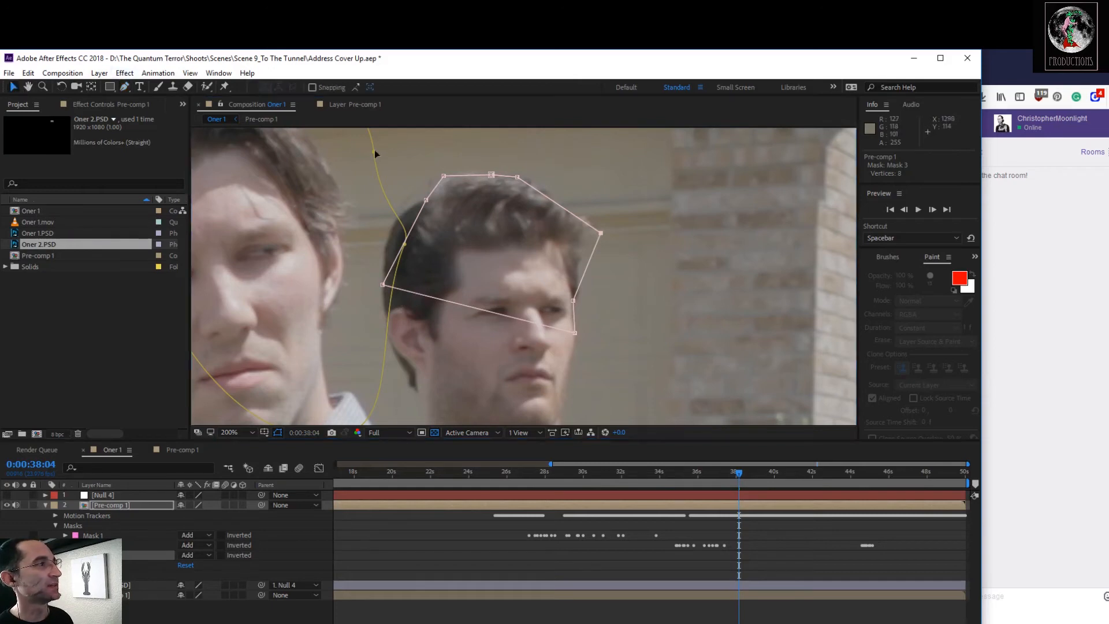
drag(638, 167, 353, 334)
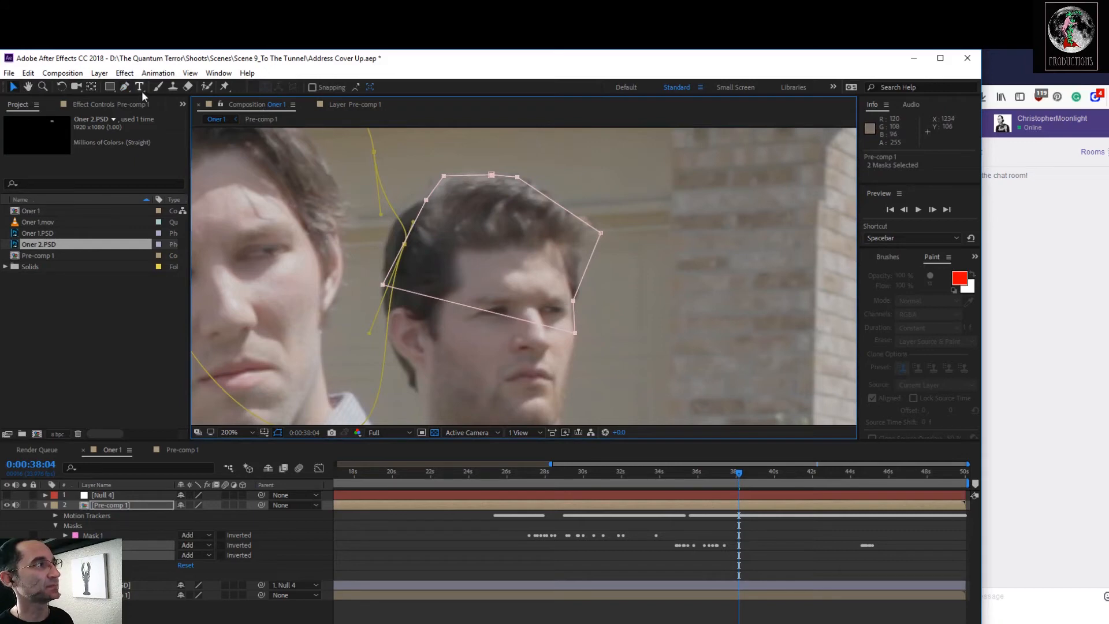
drag(123, 87, 164, 133)
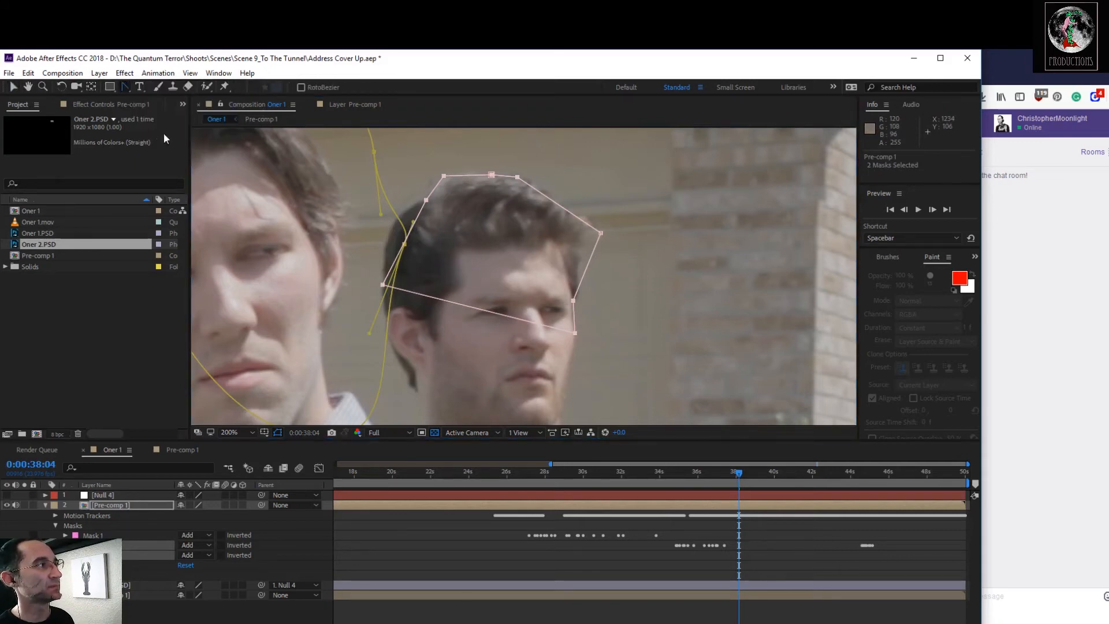
click(575, 335)
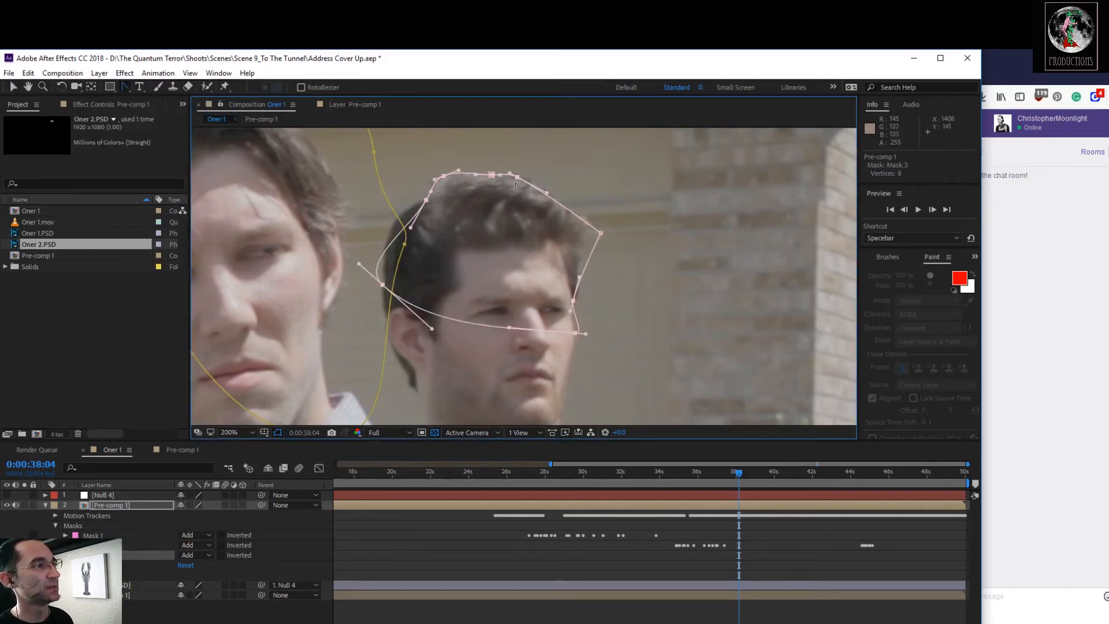
drag(602, 235, 606, 242)
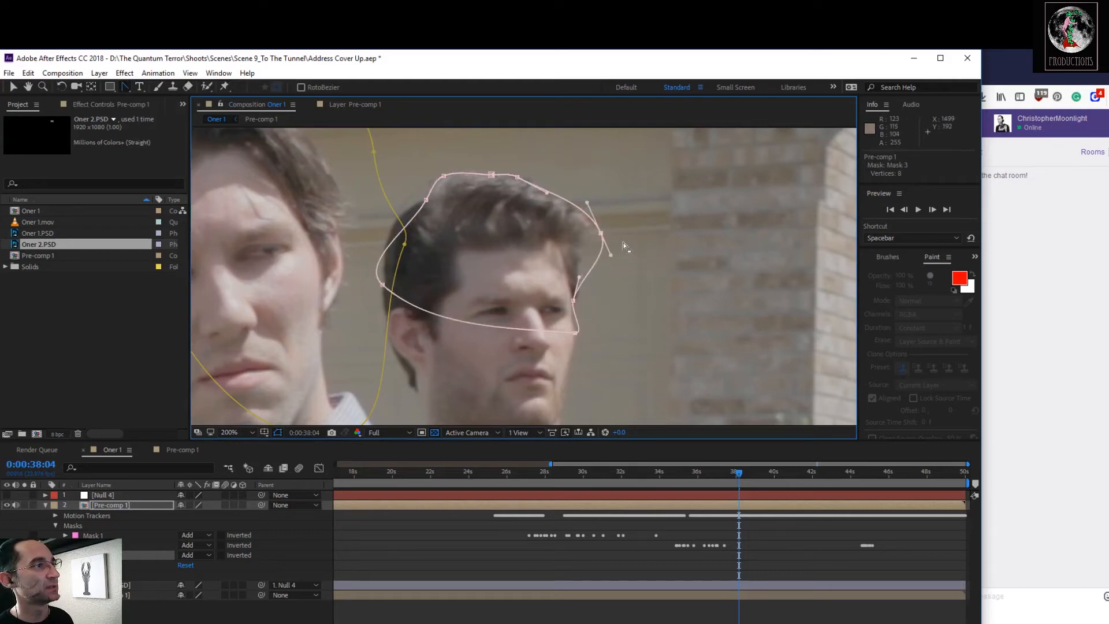
click(13, 87)
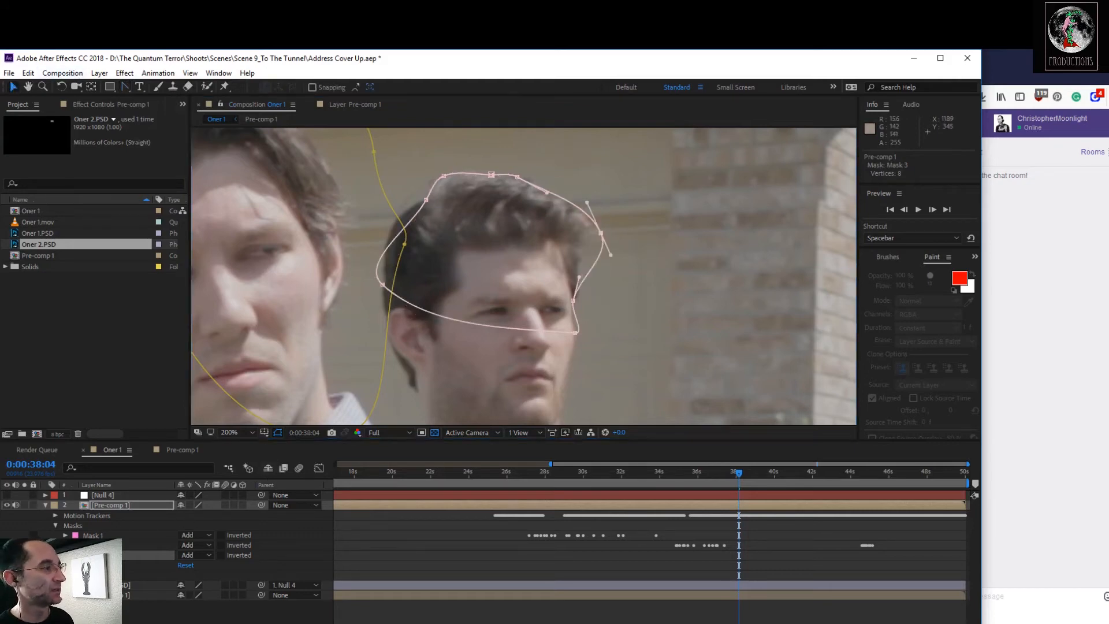
Set Mask 3's feather to 5.0 pixels and pull its vertices above the forehead and crown closer to the hairline
click(65, 555)
drag(187, 576, 199, 576)
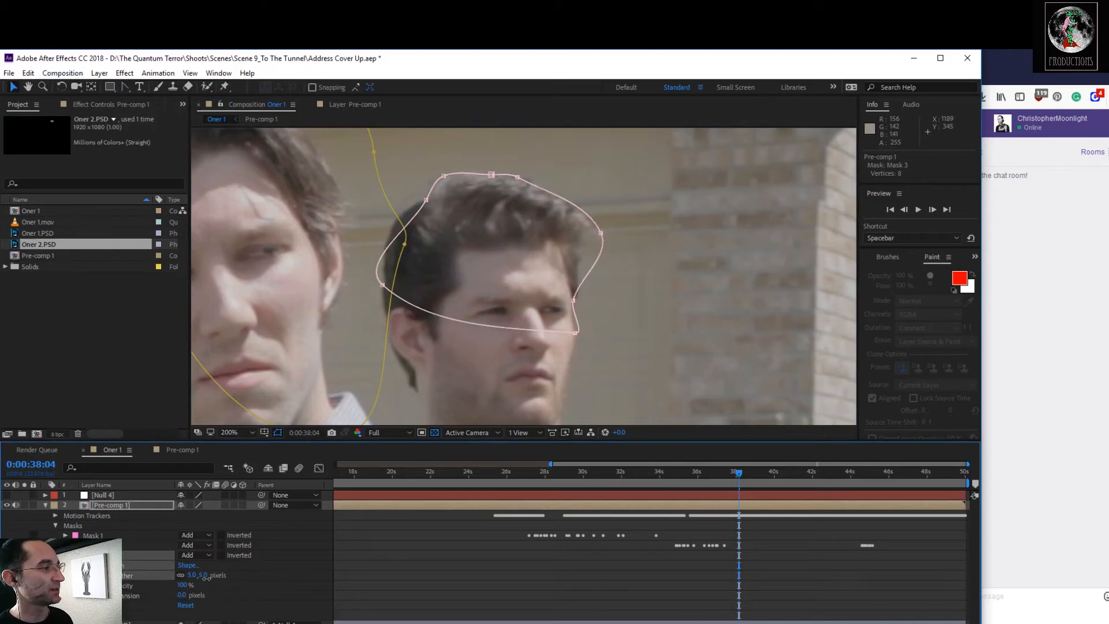
drag(600, 234, 587, 222)
drag(518, 177, 522, 175)
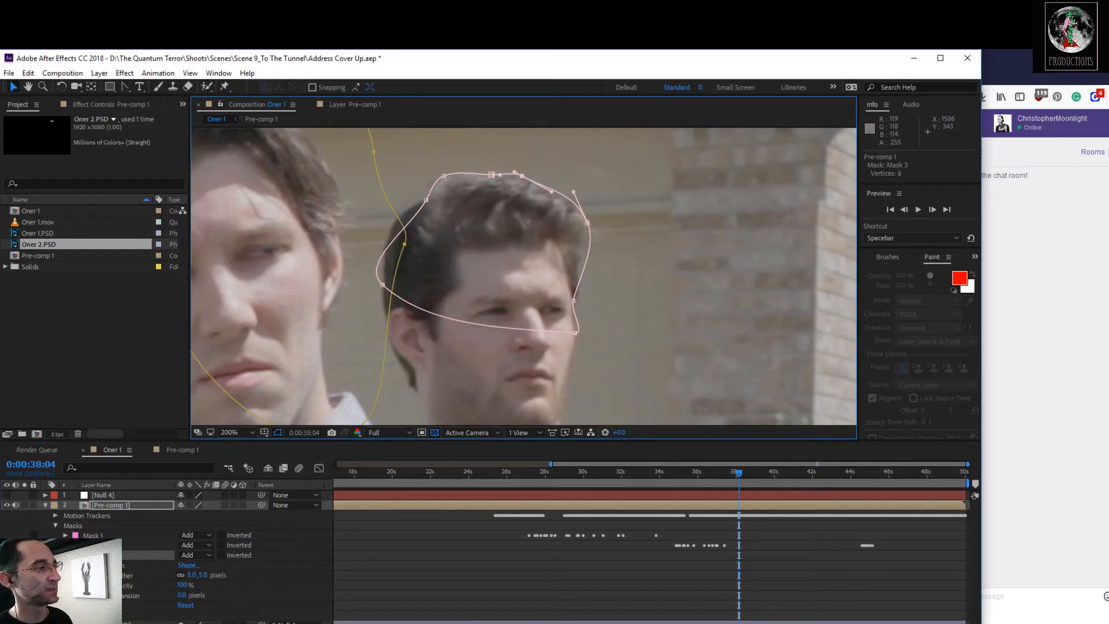
Start keyframing Mask 3's path at 0:00:38:04, and at 0:00:38:10 shift the whole mask up to match the hair
click(86, 566)
drag(739, 474, 745, 475)
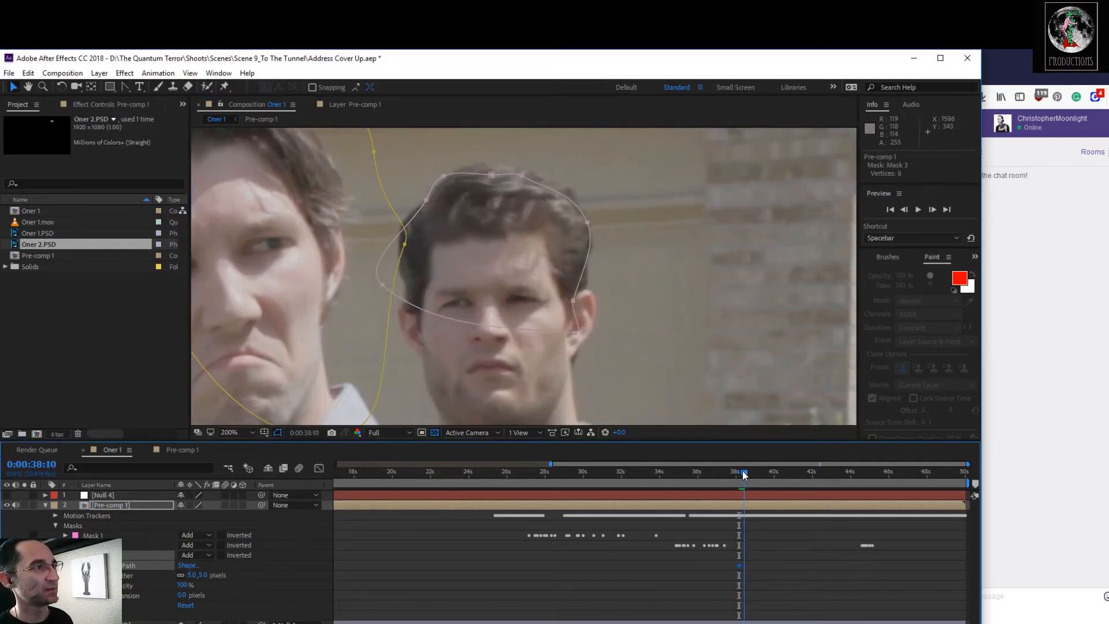
drag(587, 224, 588, 212)
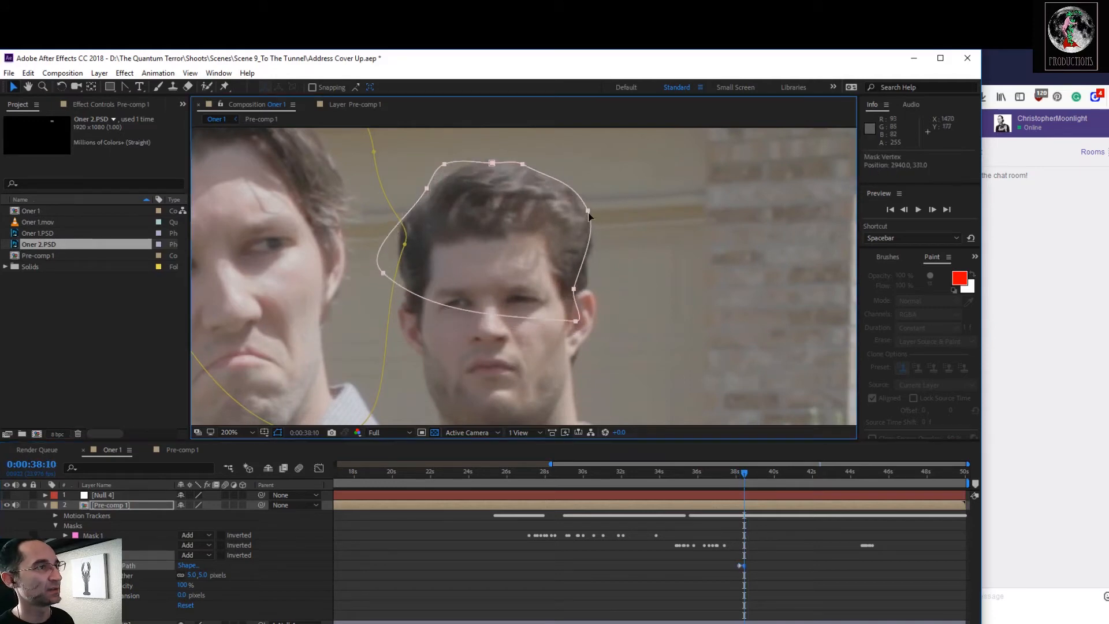
At 0:00:42:05, move the whole hair mask down off the background man's head onto his body
click(746, 472)
drag(750, 473, 819, 513)
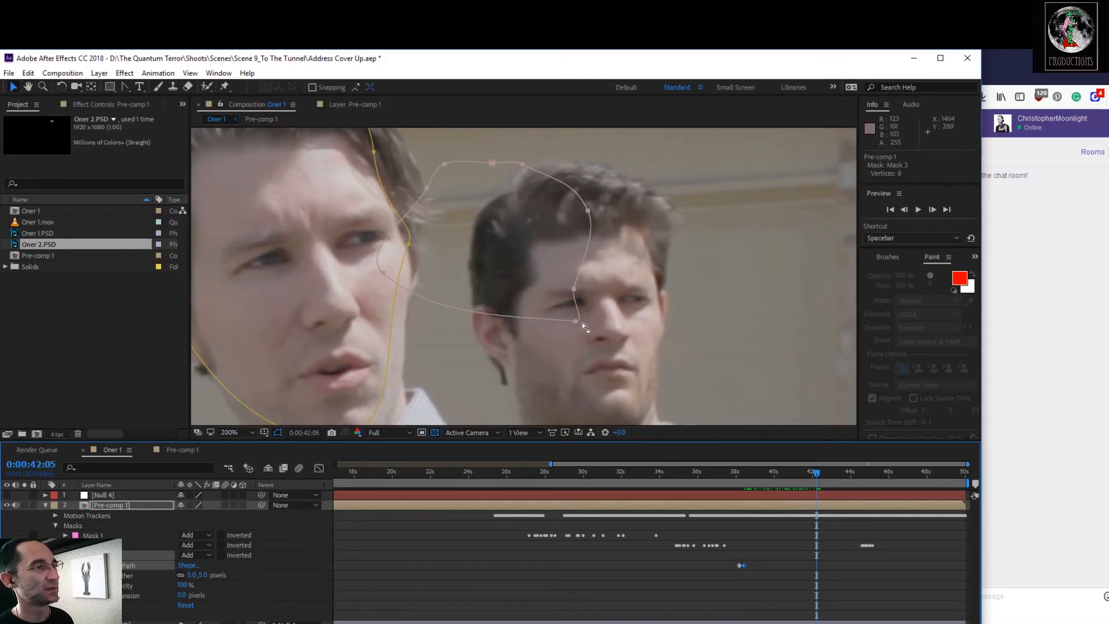
scroll(739, 348, down, 4)
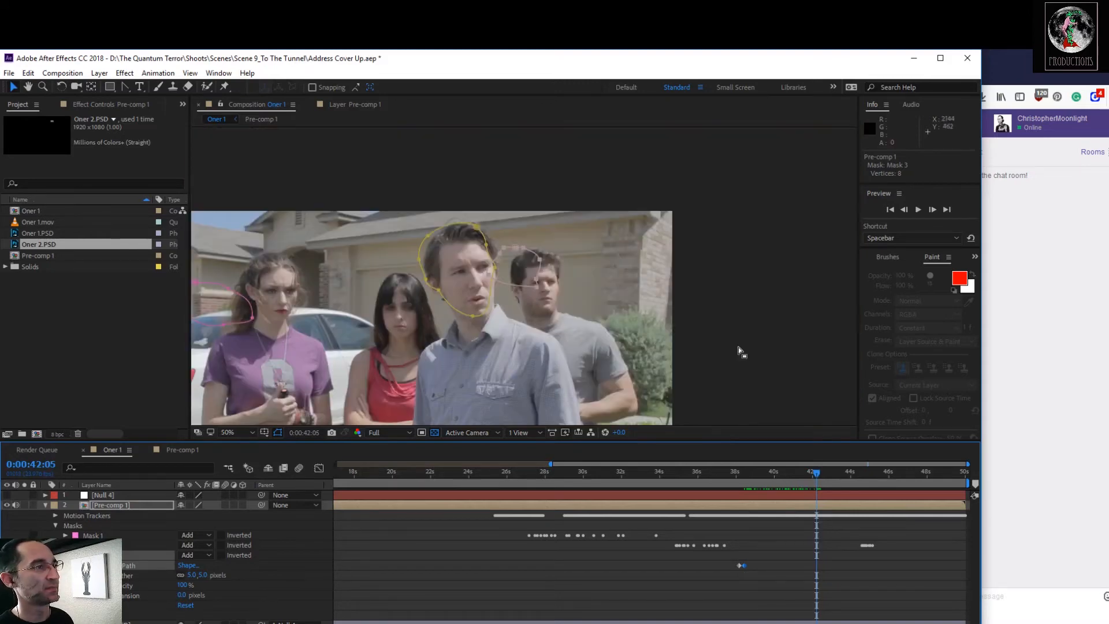
drag(541, 291, 616, 415)
Find where the background man's head nears the brick column, and at 0:00:45:11 move the hair mask back up onto his hair
drag(821, 479, 889, 496)
key(Page_Down)
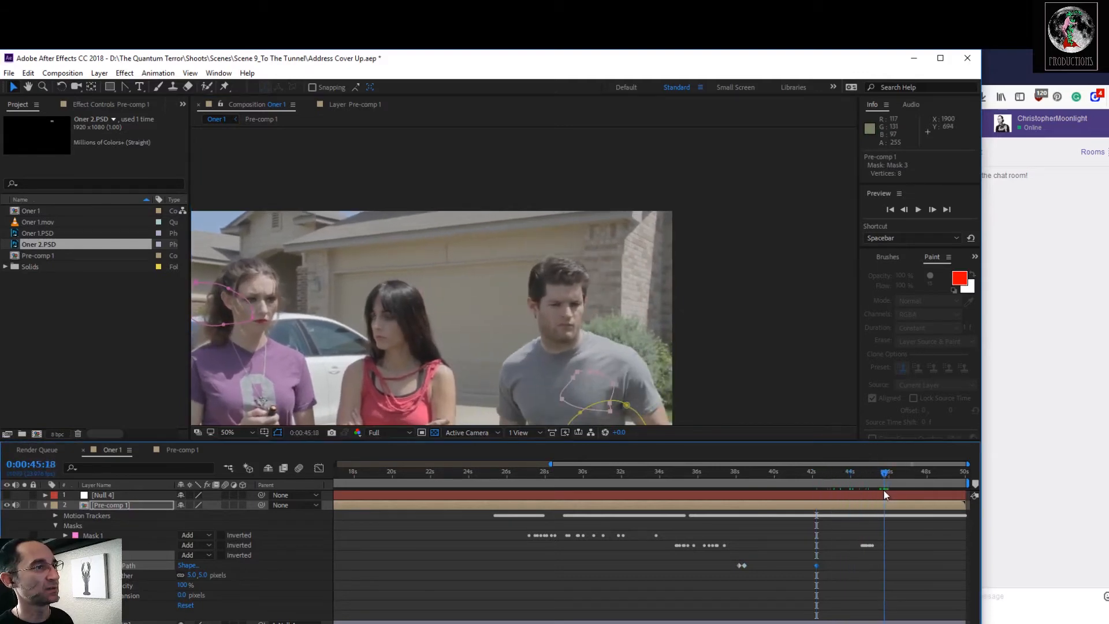
key(Page_Up)
key(Page_Up)
key(Page_Up)
key(Page_Up)
key(Page_Up)
key(Page_Up)
key(Page_Up)
key(Page_Up)
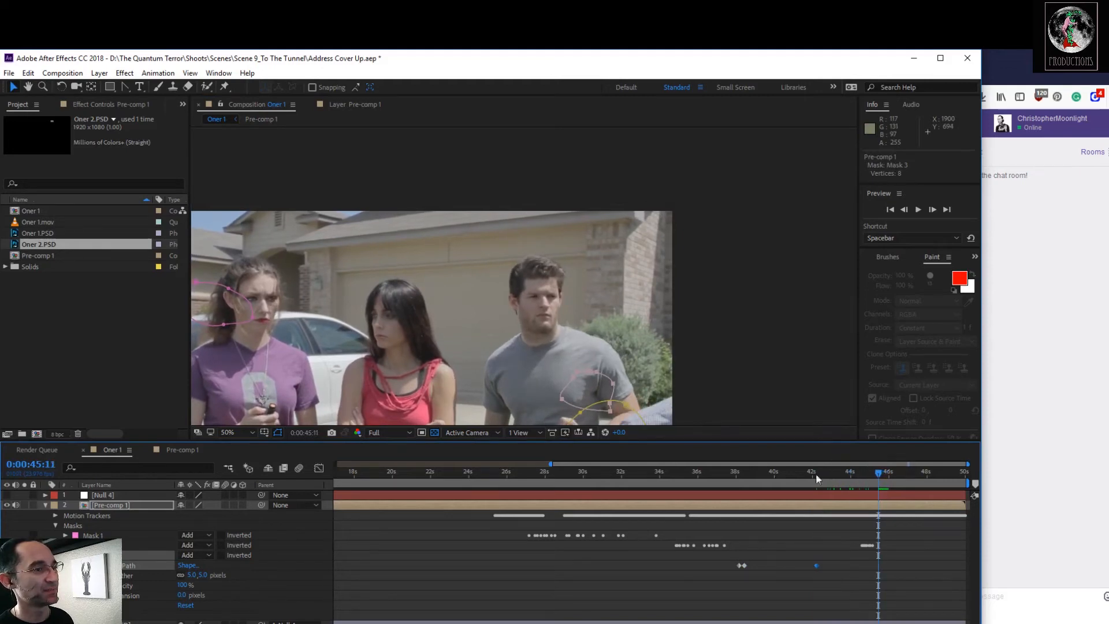
drag(590, 375, 542, 272)
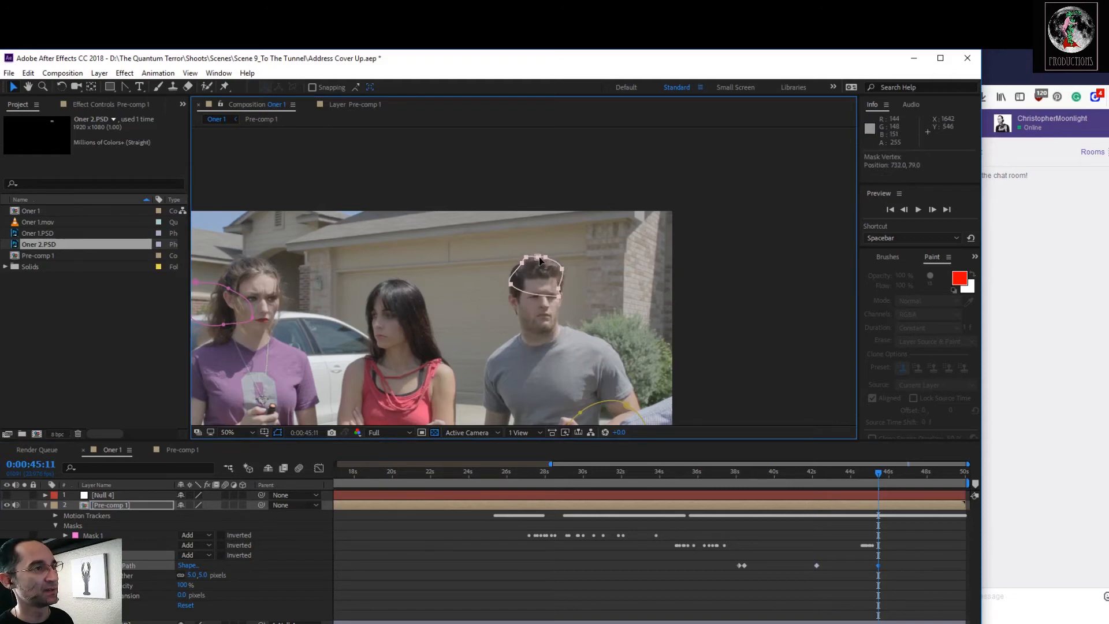
Shift the whole hair mask to follow the man's moving head just after 0:00:45:12 and again at 0:00:45:18
scroll(566, 284, up, 3)
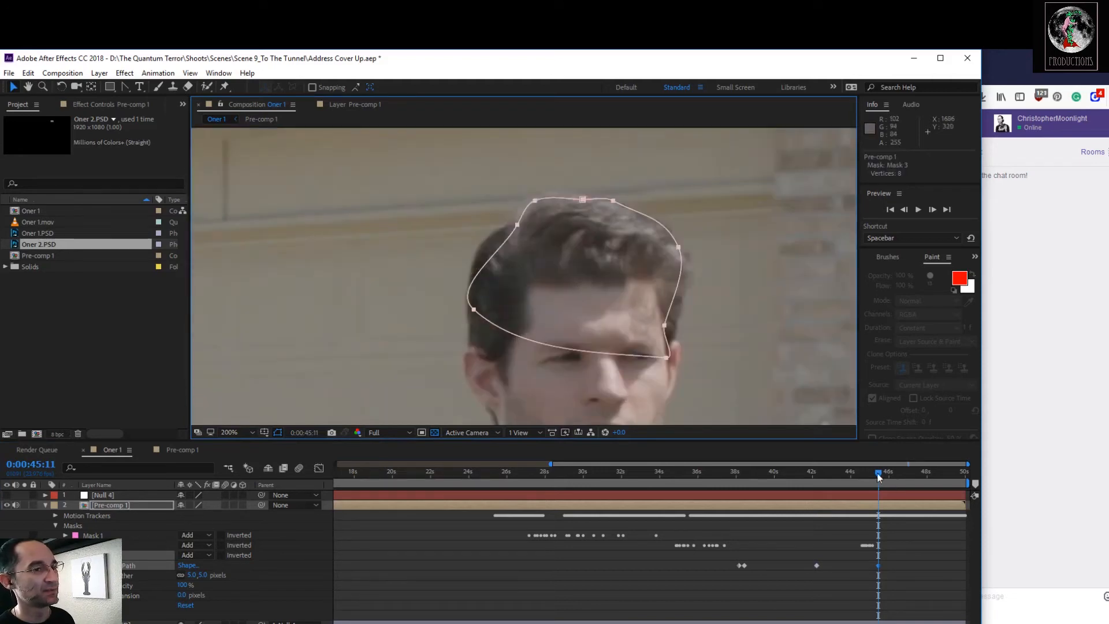
drag(879, 475, 882, 474)
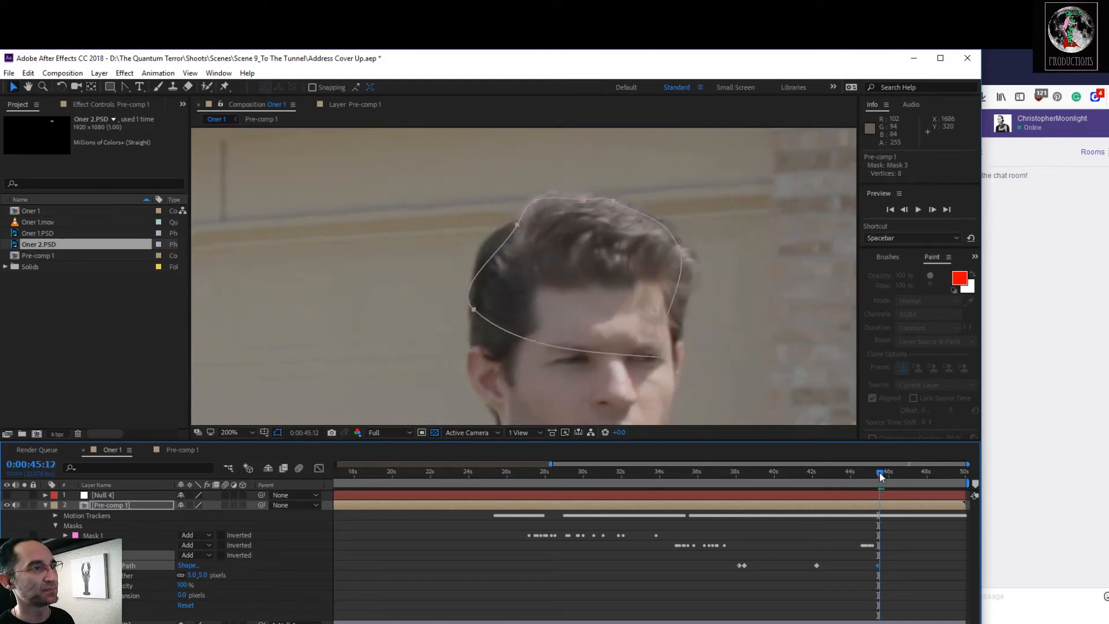
drag(680, 253, 695, 238)
drag(888, 474, 886, 474)
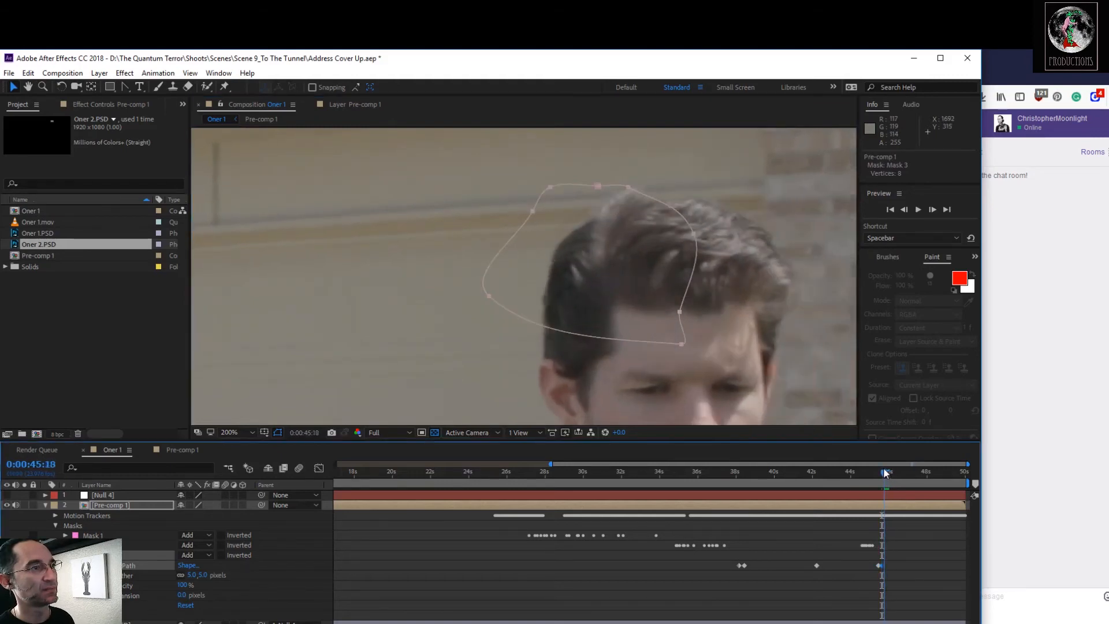
drag(692, 238, 749, 238)
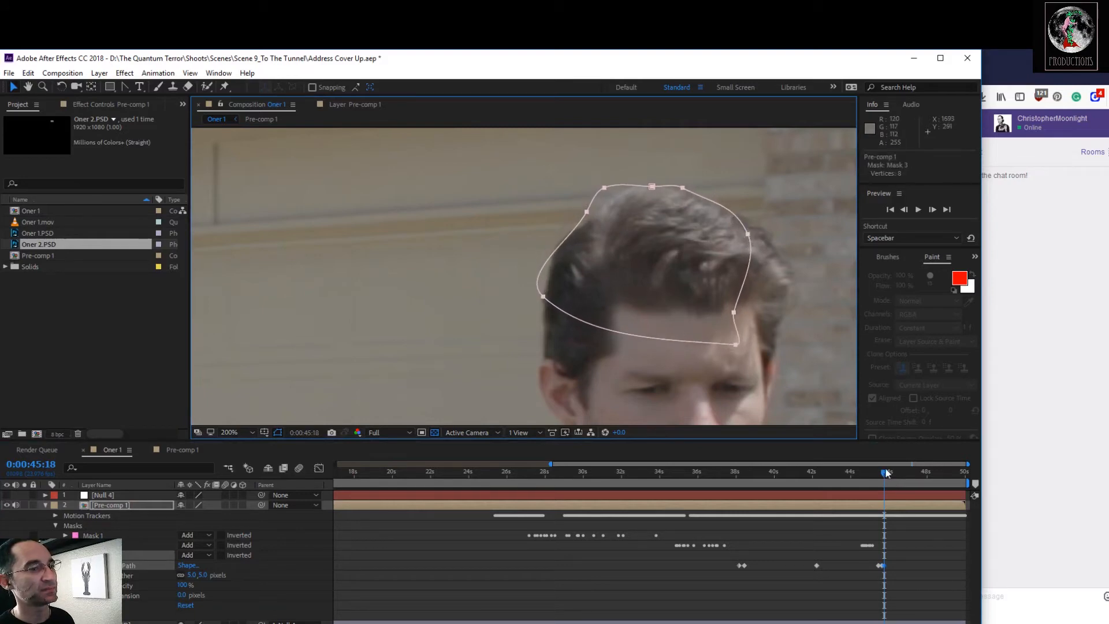
At 0:00:45:19 and 0:00:45:20, shift the whole hair mask sideways to keep up with the man's head
drag(888, 475, 888, 479)
drag(750, 240, 777, 237)
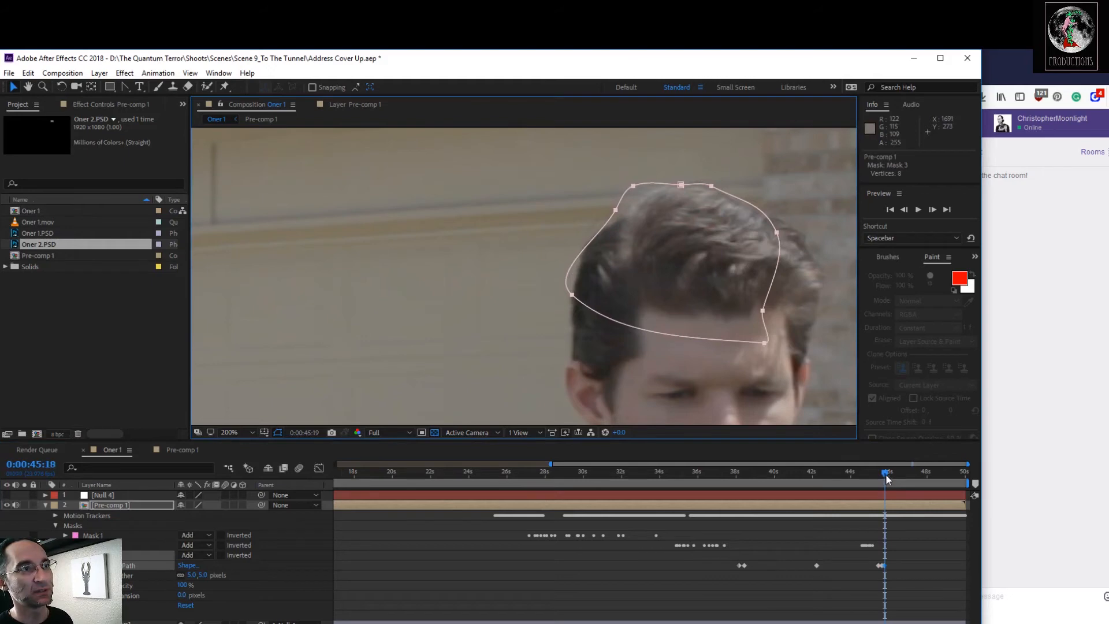
drag(888, 479, 888, 479)
drag(775, 234, 837, 234)
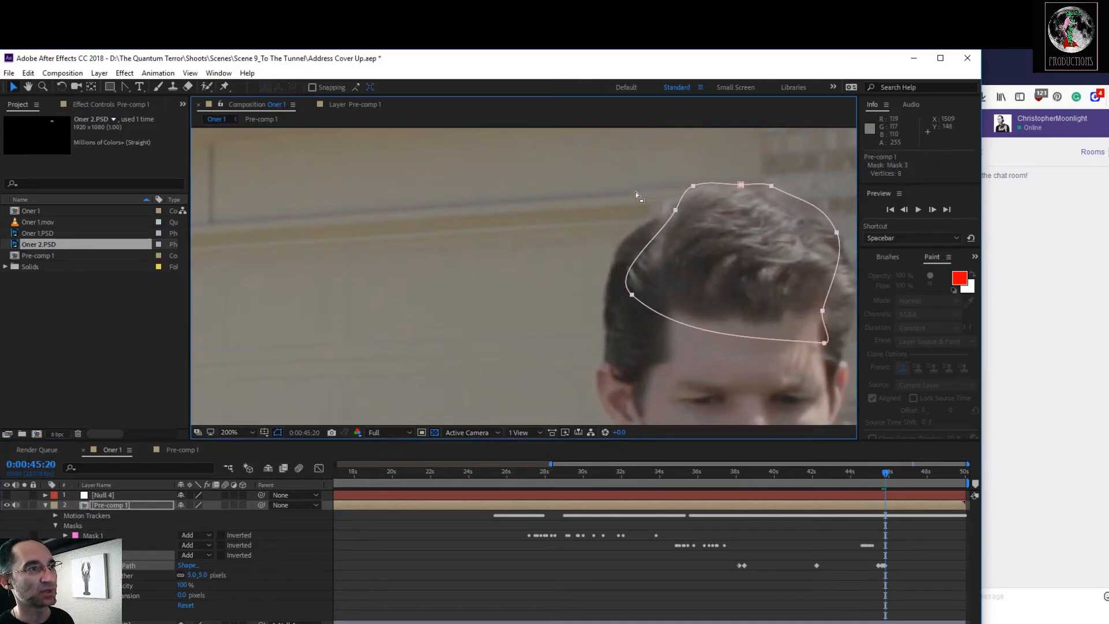
At 0:00:45:23, move the whole hair mask down and away from the man's head
drag(888, 479, 891, 480)
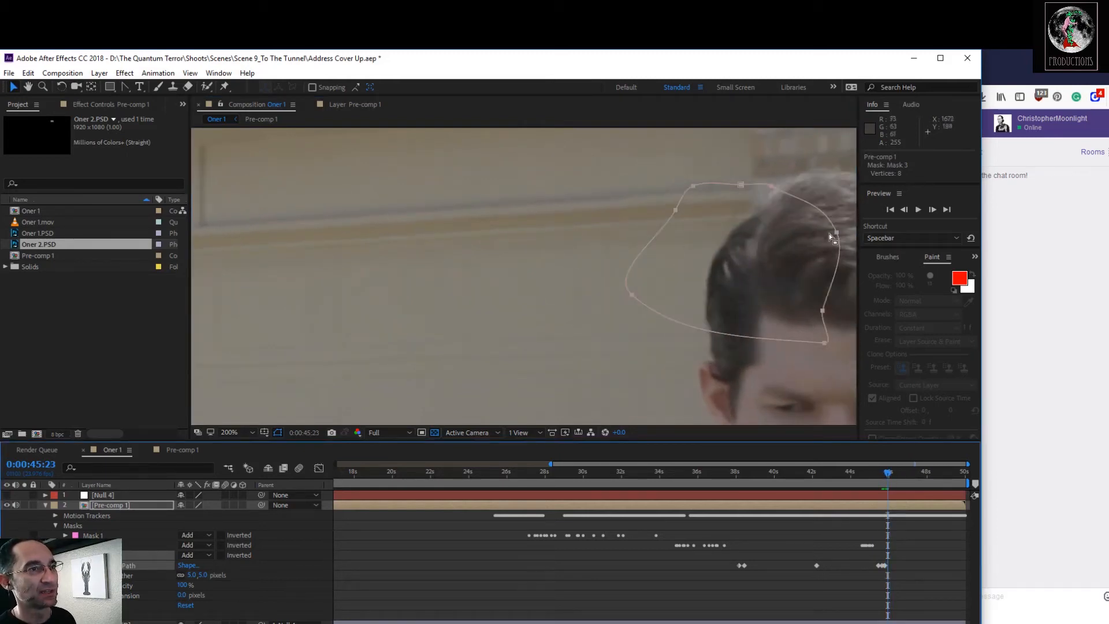
drag(837, 233, 805, 390)
scroll(752, 259, down, 3)
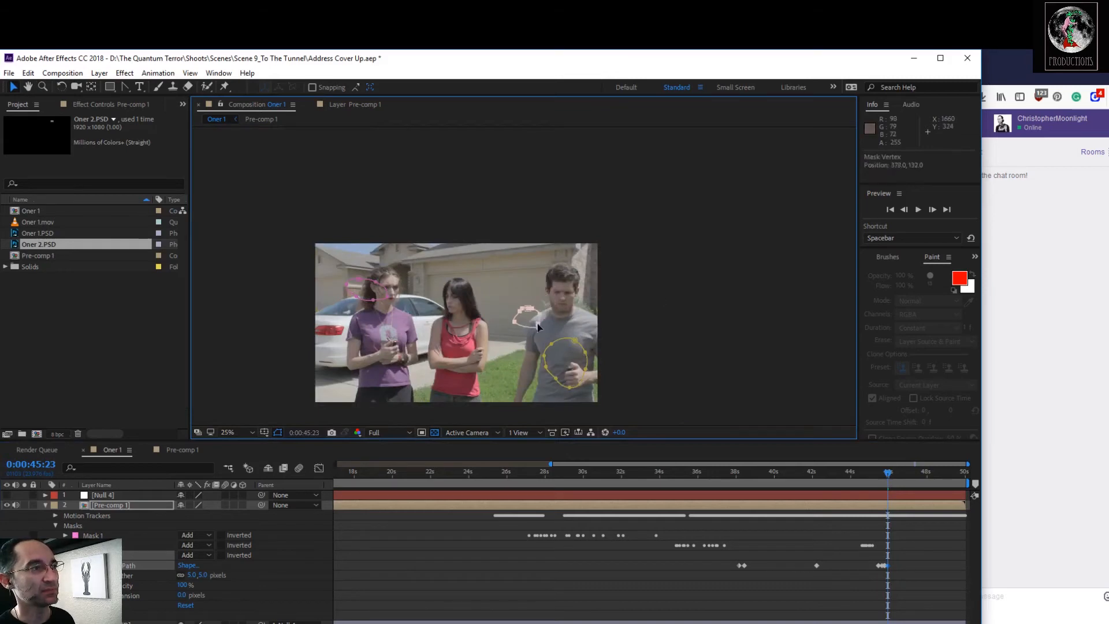
drag(525, 348, 526, 356)
Return to the start of the hair mask's keyframes, and at 0:00:37:12 shift the whole mask onto the background man's hair
drag(889, 475, 737, 448)
scroll(532, 317, up, 4)
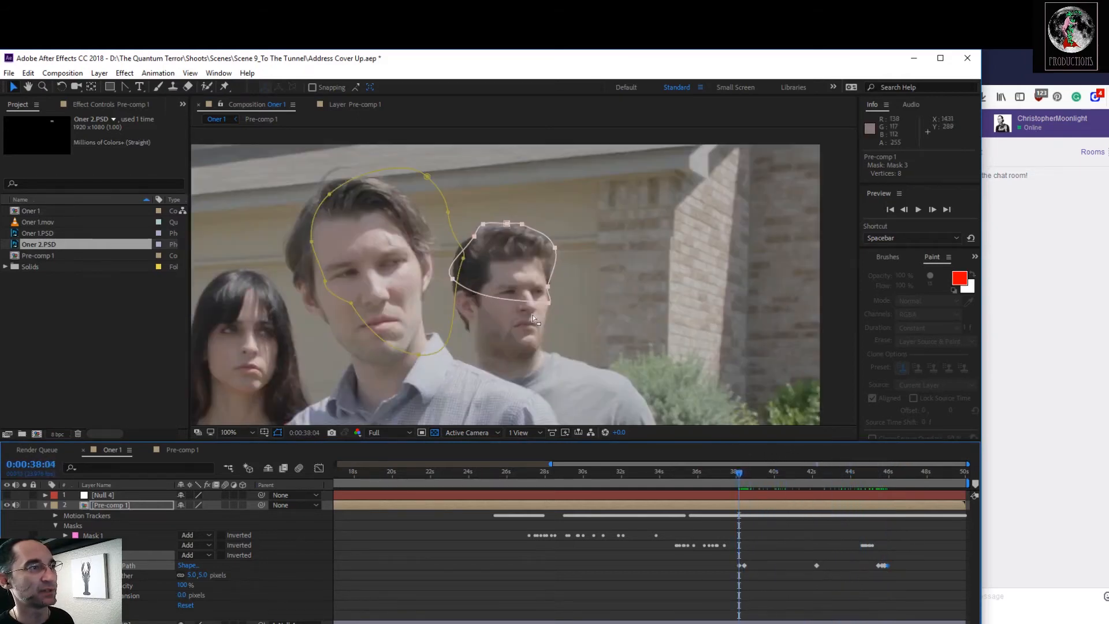
scroll(532, 317, up, 1)
drag(742, 478, 729, 476)
drag(586, 221, 567, 229)
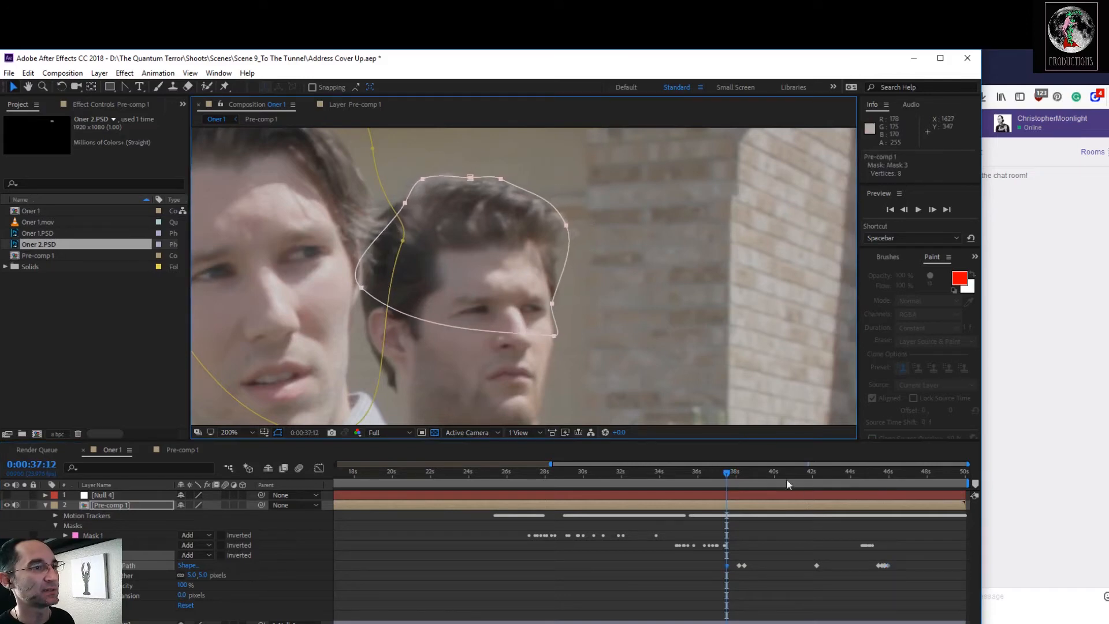
At 0:00:37:17, shift the whole hair mask to match the man's head, and check its fit through 0:00:37:19
drag(727, 474, 732, 474)
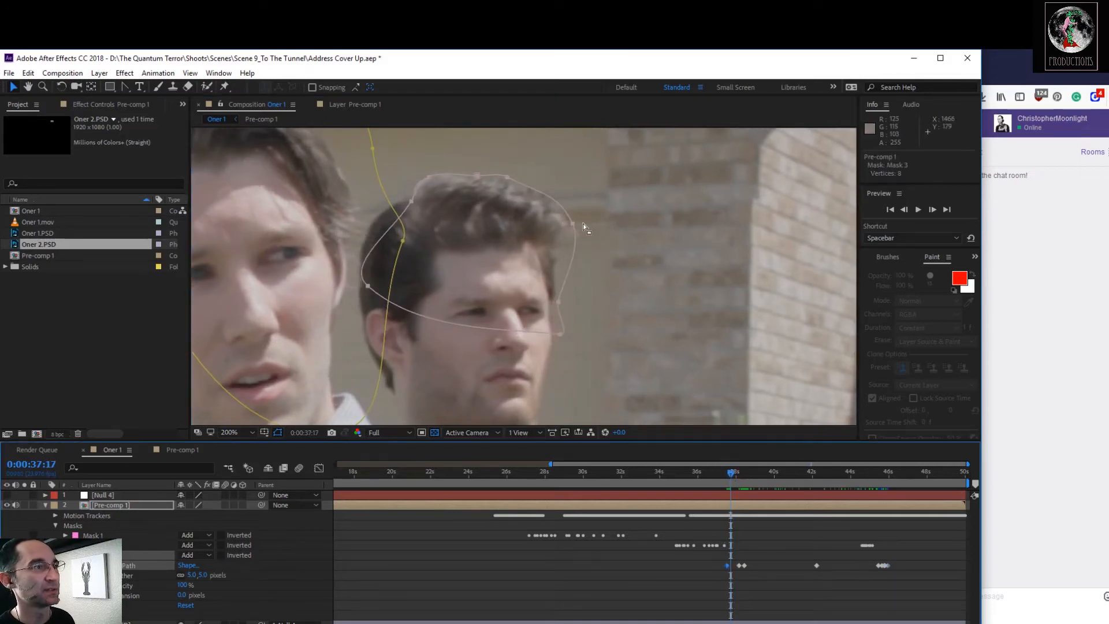
drag(573, 228, 563, 227)
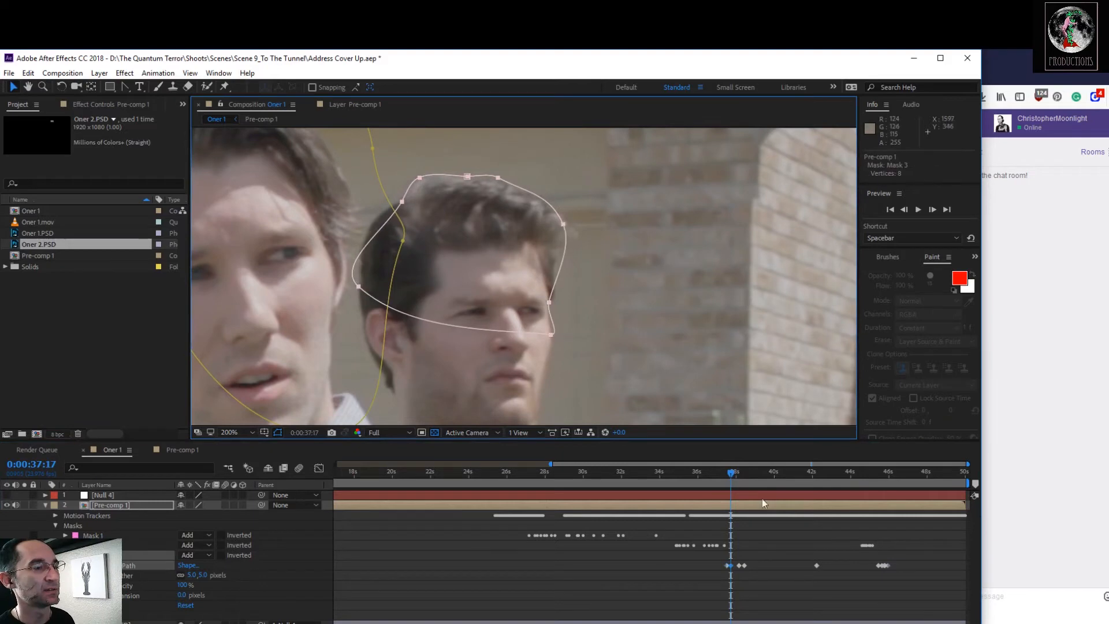
drag(735, 478, 736, 477)
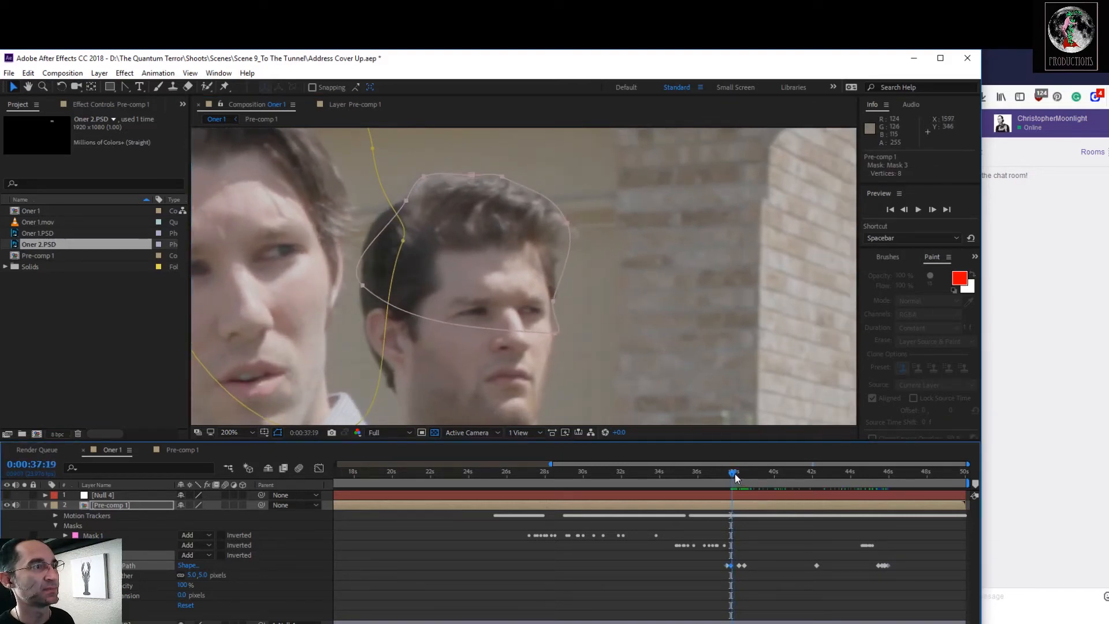
Shift the whole hair mask to fit the background man's head at 0:00:37:19 and again at 0:00:37:23
click(564, 225)
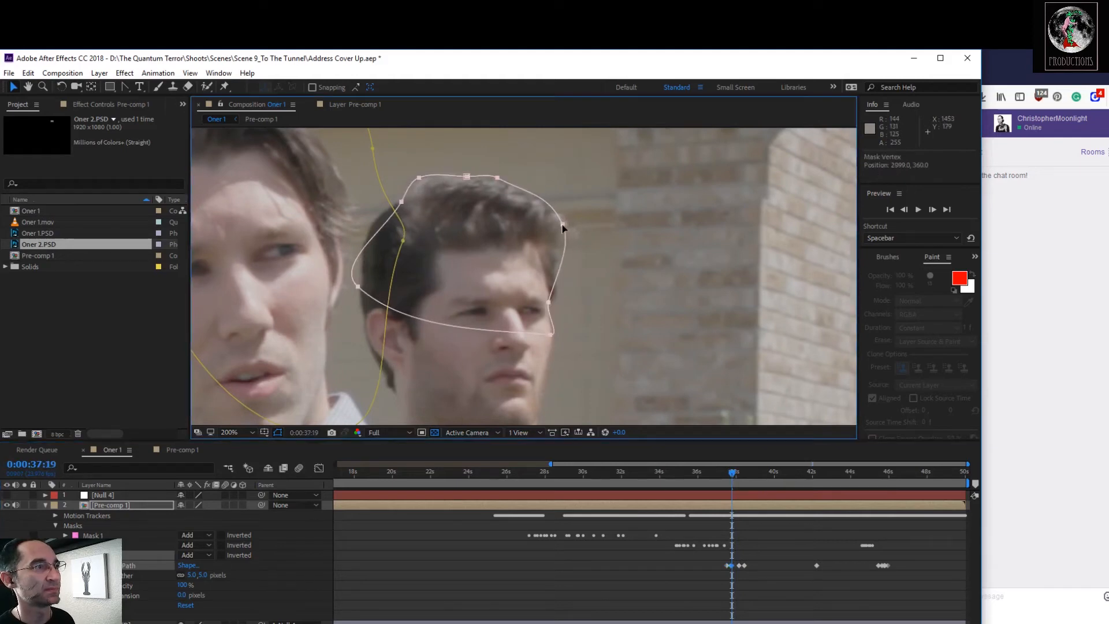
drag(567, 224, 566, 226)
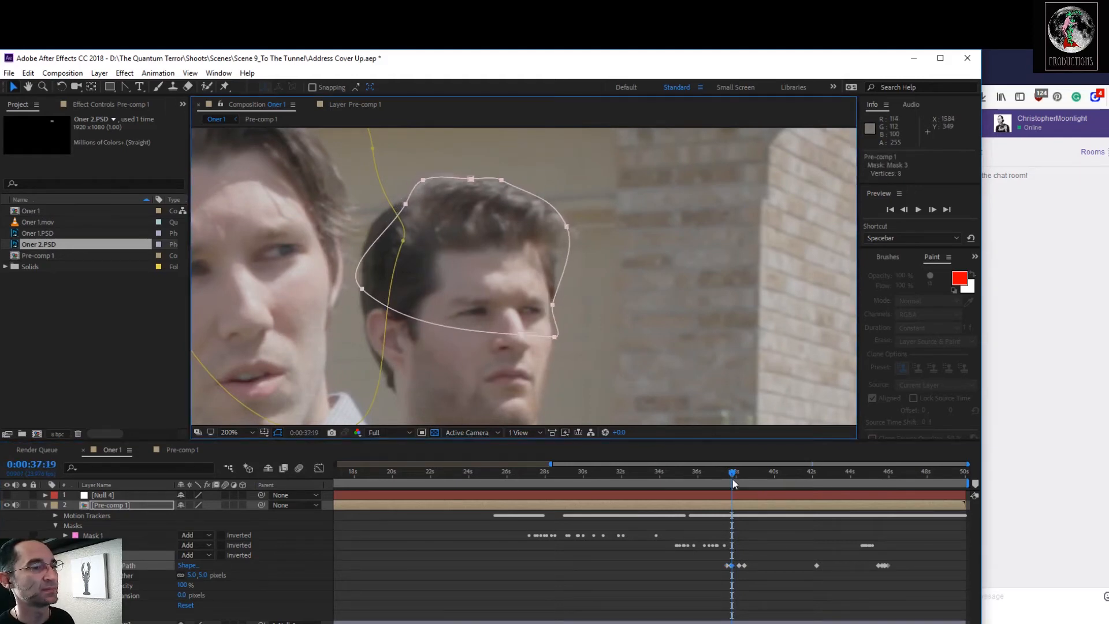
drag(732, 475, 736, 479)
drag(574, 227, 575, 224)
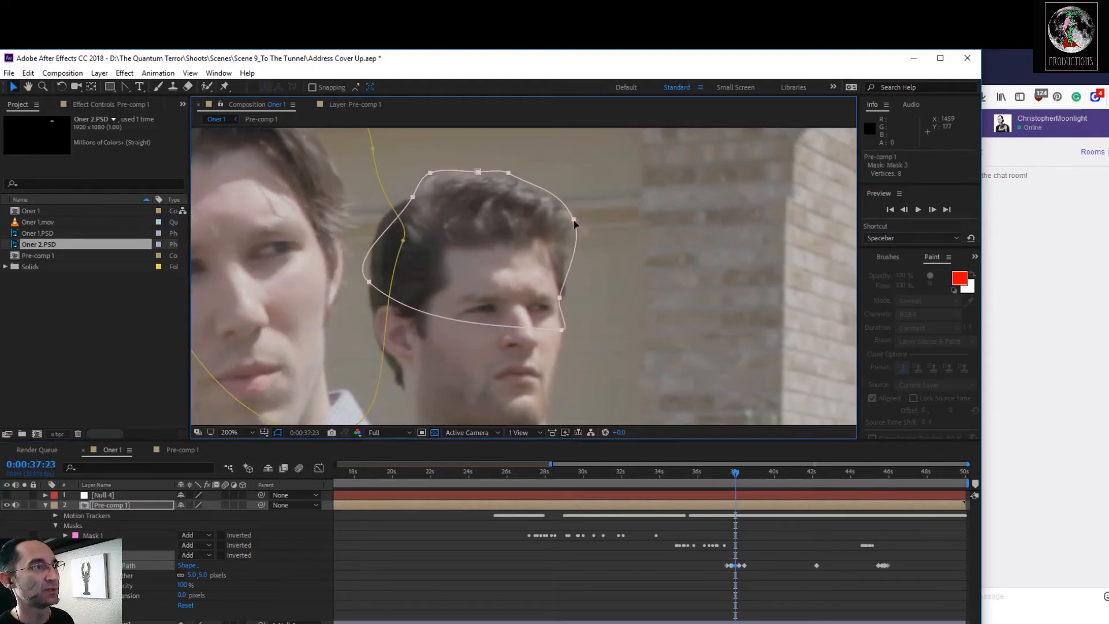
At 0:00:36:22 and 0:00:37:06, shift the whole hair mask to follow the background man's hair
drag(740, 475, 716, 489)
drag(564, 229, 552, 222)
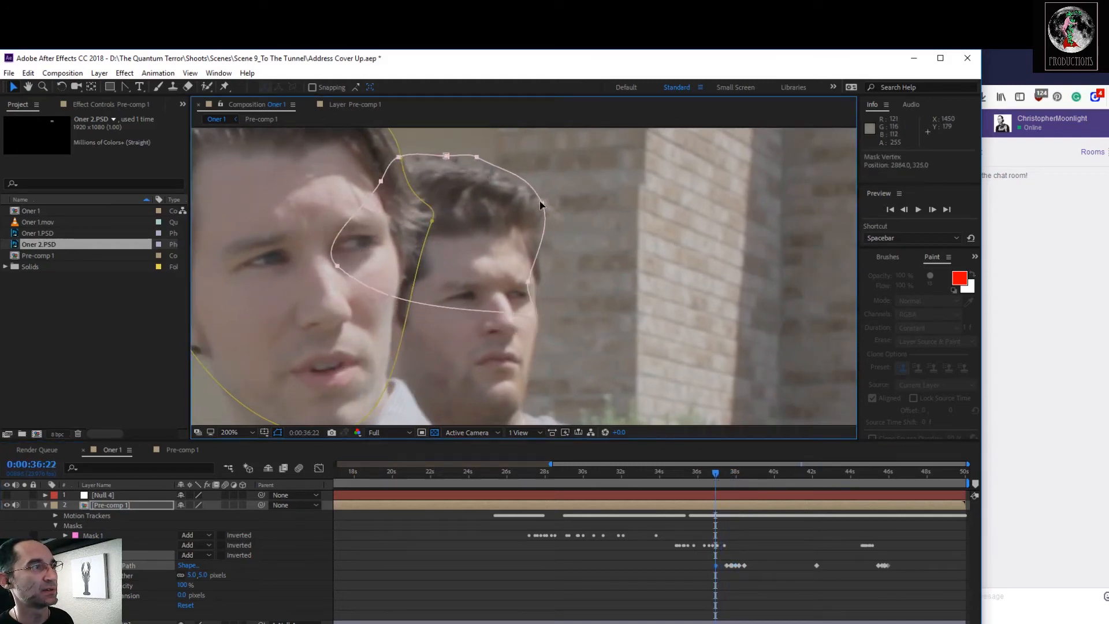
click(721, 475)
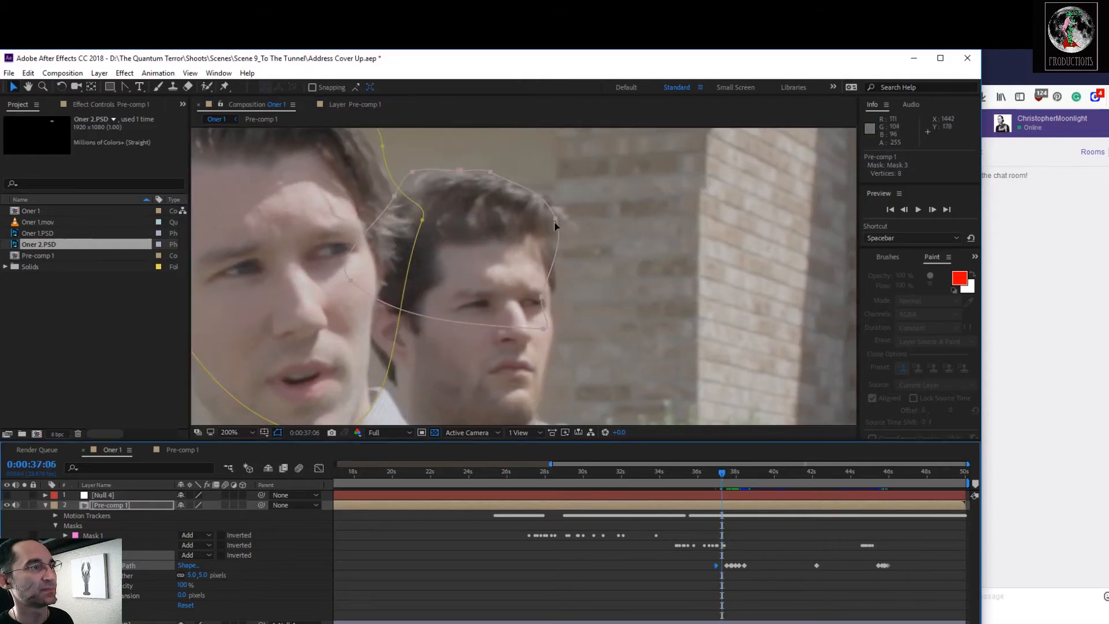
drag(554, 223, 578, 237)
At 0:00:35:08, move the whole hair mask down onto the foreground man's shirt, away from the heads
drag(725, 473, 686, 467)
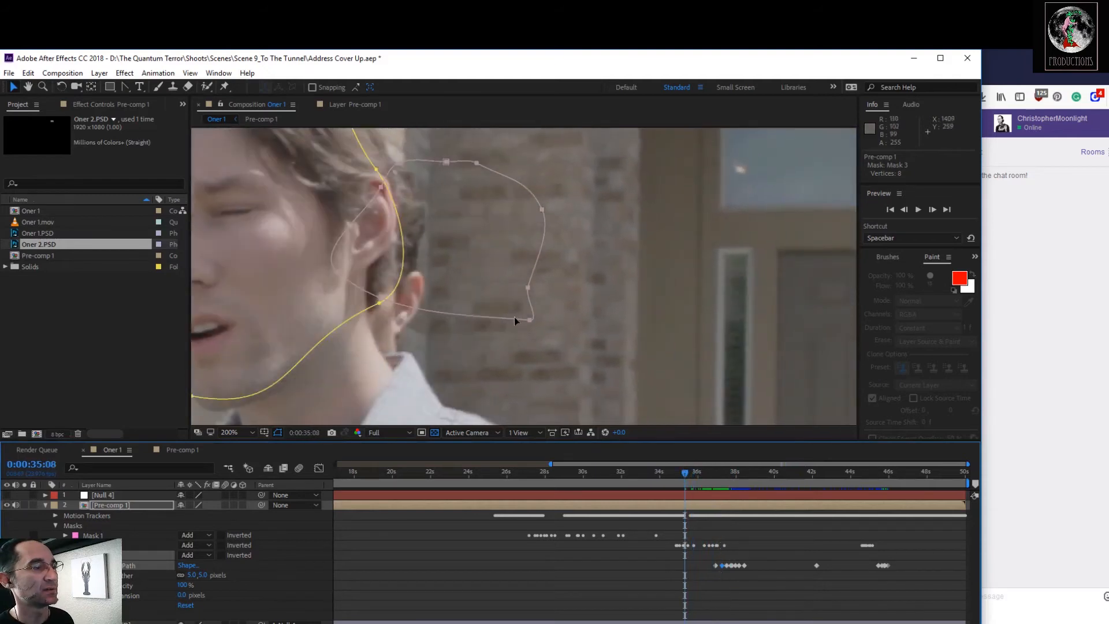
scroll(535, 327, down, 4)
drag(530, 292, 529, 296)
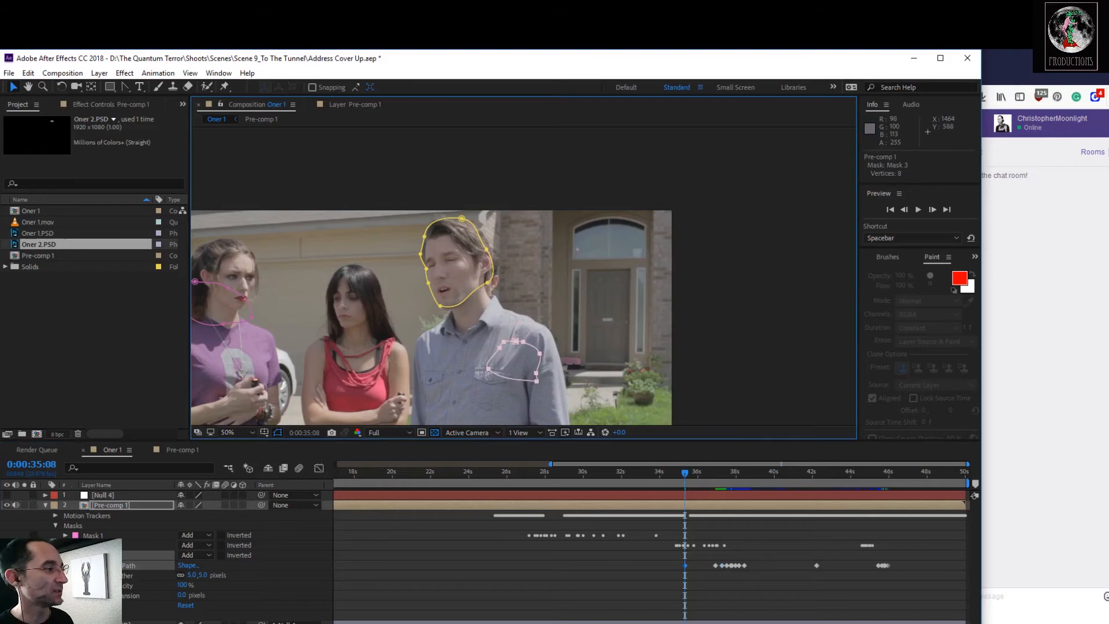
Deselect the mask, fit the full frame in view, expand the timeline to its whole duration, and review the shot through 0:00:36:19
click(190, 601)
click(236, 437)
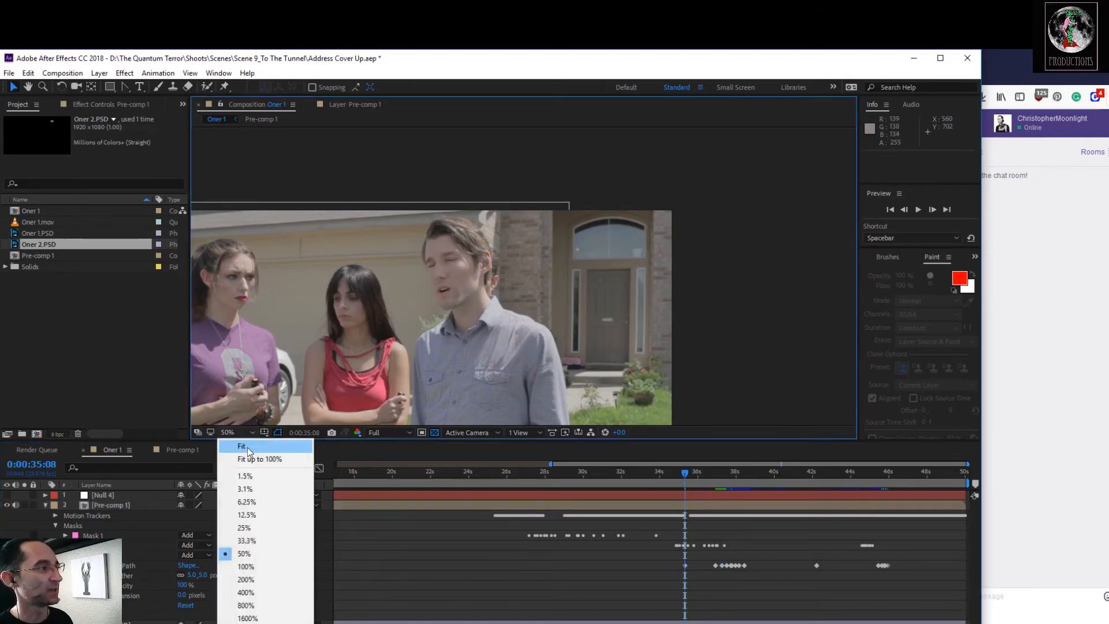
click(249, 450)
drag(218, 441, 255, 539)
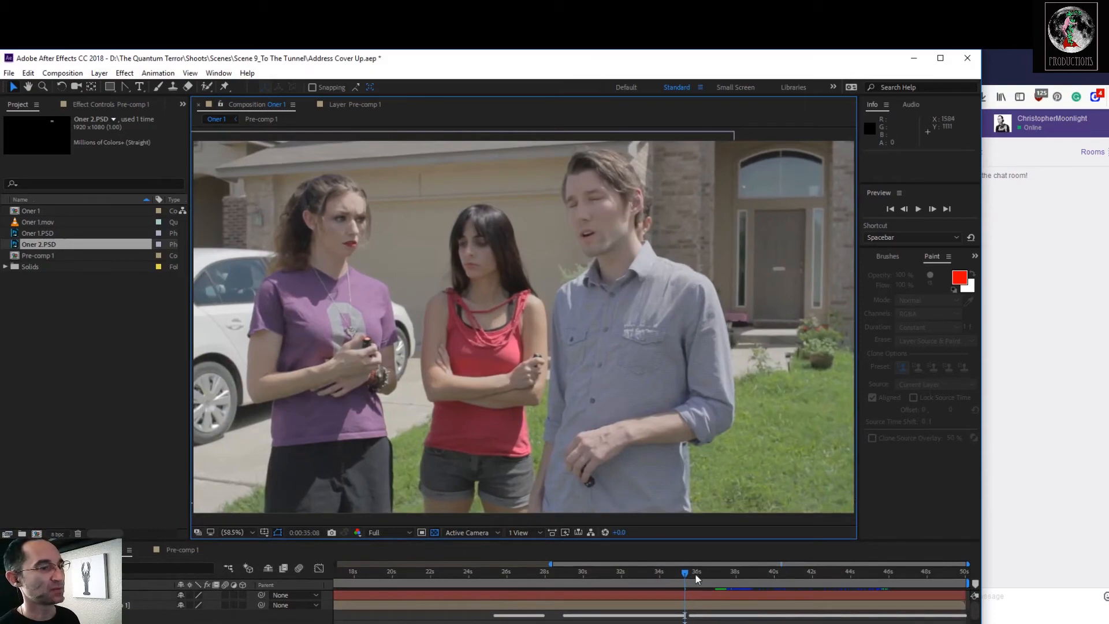
drag(685, 570, 385, 572)
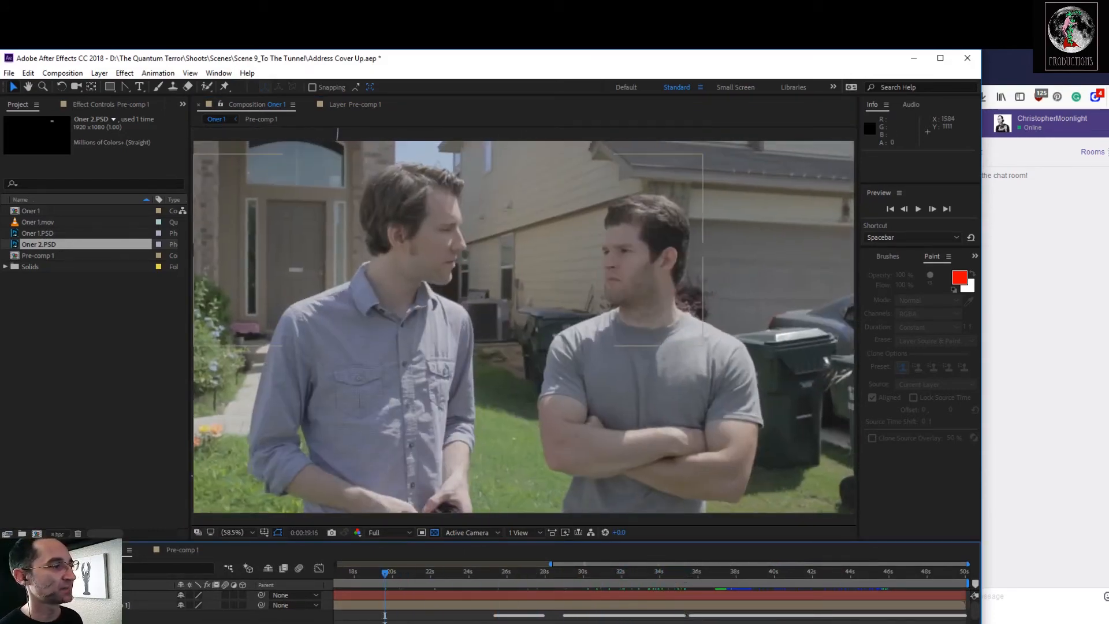
drag(550, 563, 336, 563)
drag(581, 569, 799, 550)
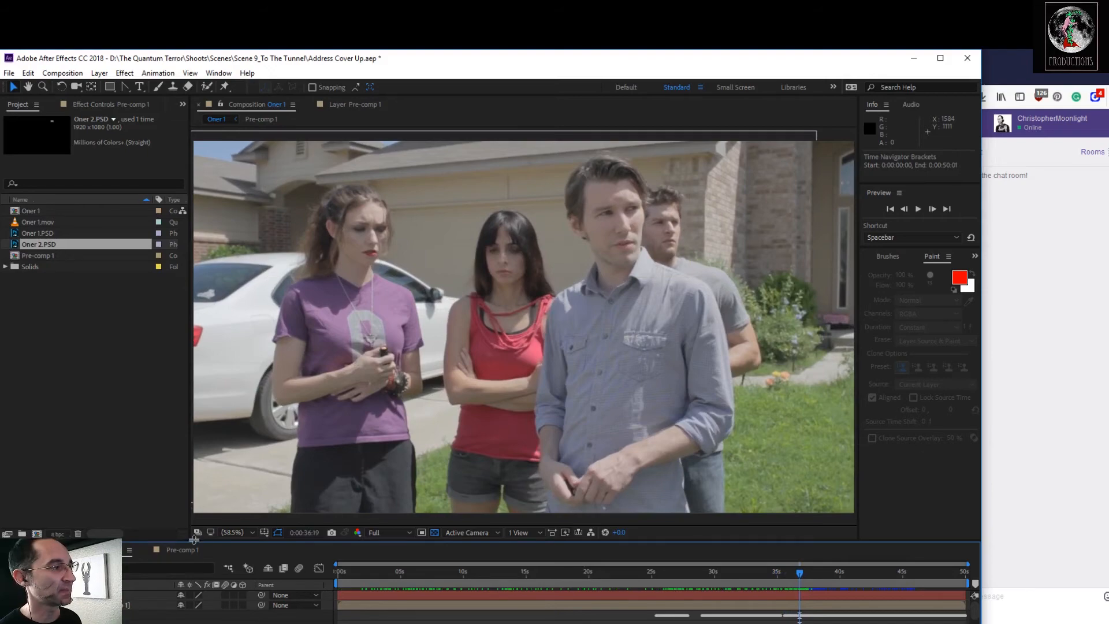
At 0:00:36:19, shift the whole hair mask (Mask 3) of Pre-comp 1 up onto the background man's hair
scroll(708, 289, up, 4)
drag(781, 245, 422, 493)
drag(682, 316, 557, 481)
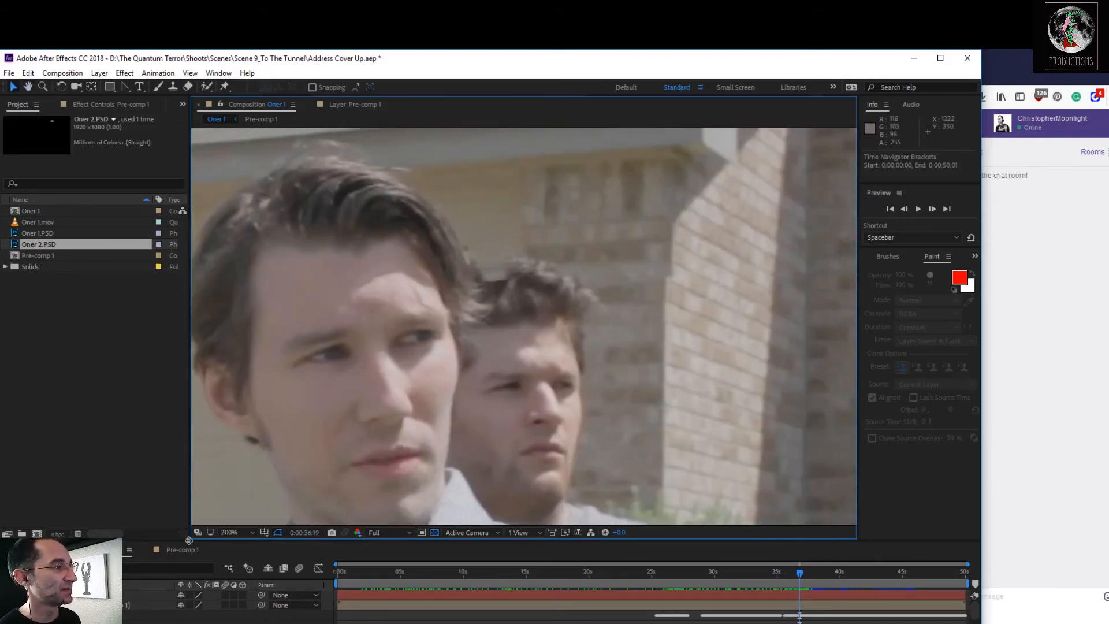
drag(195, 540, 190, 463)
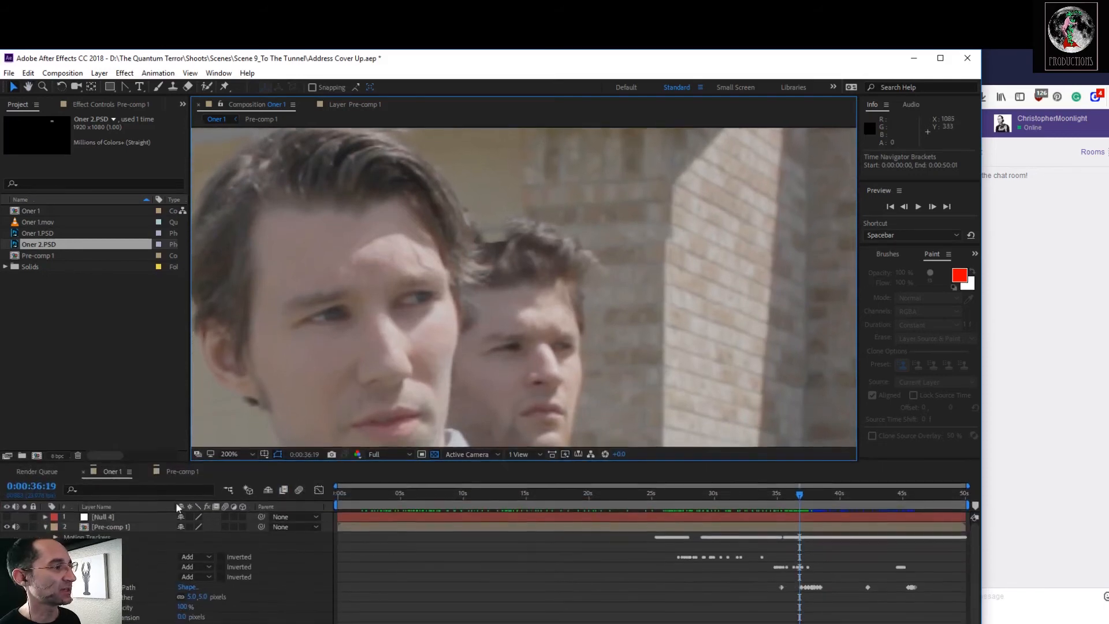
click(93, 576)
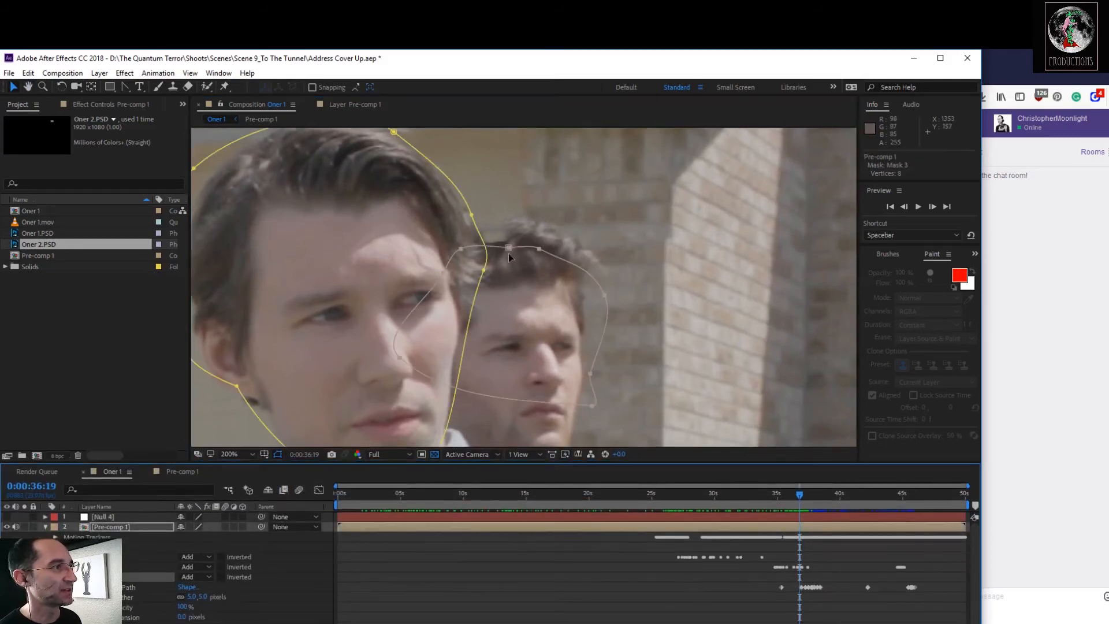
drag(510, 247, 497, 216)
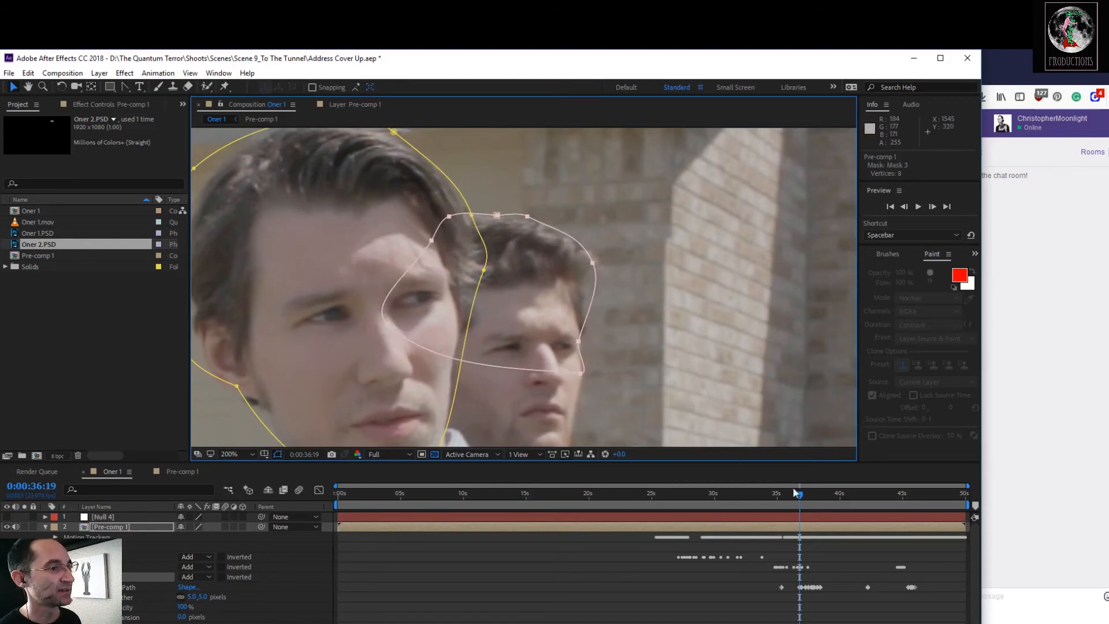
Collapse Pre-comp 1, fit the full frame in view, and review the cover-up between 0:00:29:07 and 0:00:37:13
drag(800, 495, 808, 496)
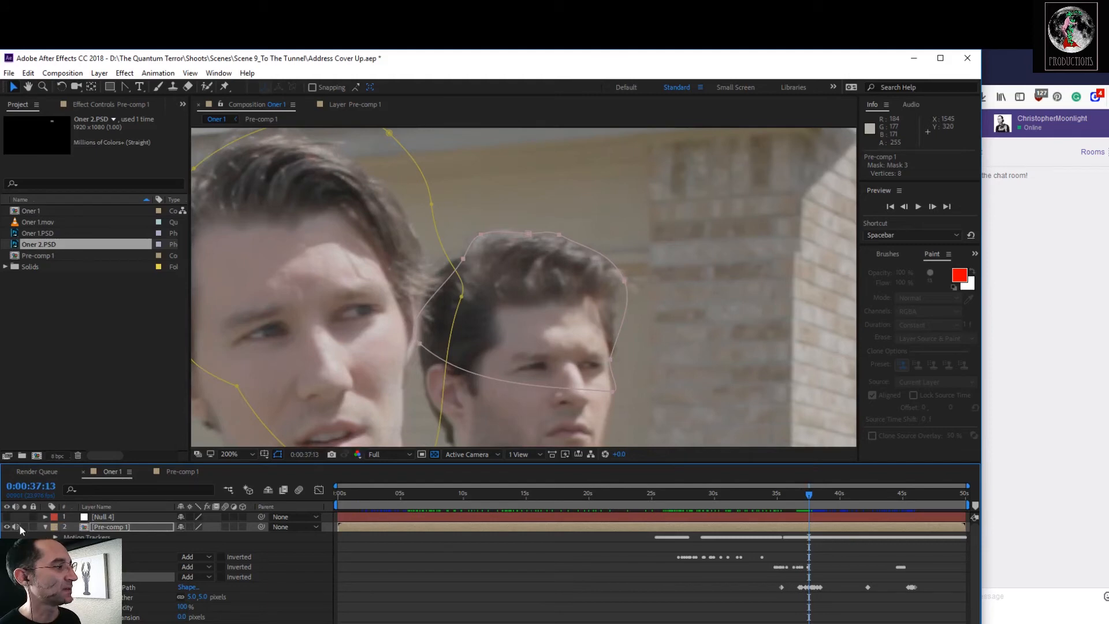
click(45, 531)
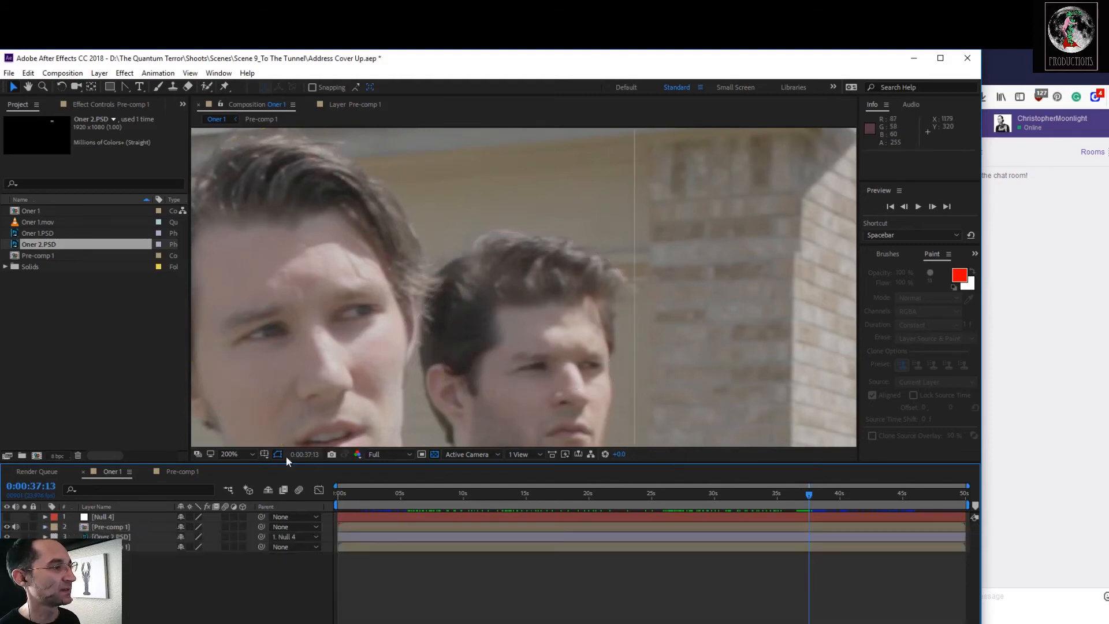
click(253, 459)
click(260, 252)
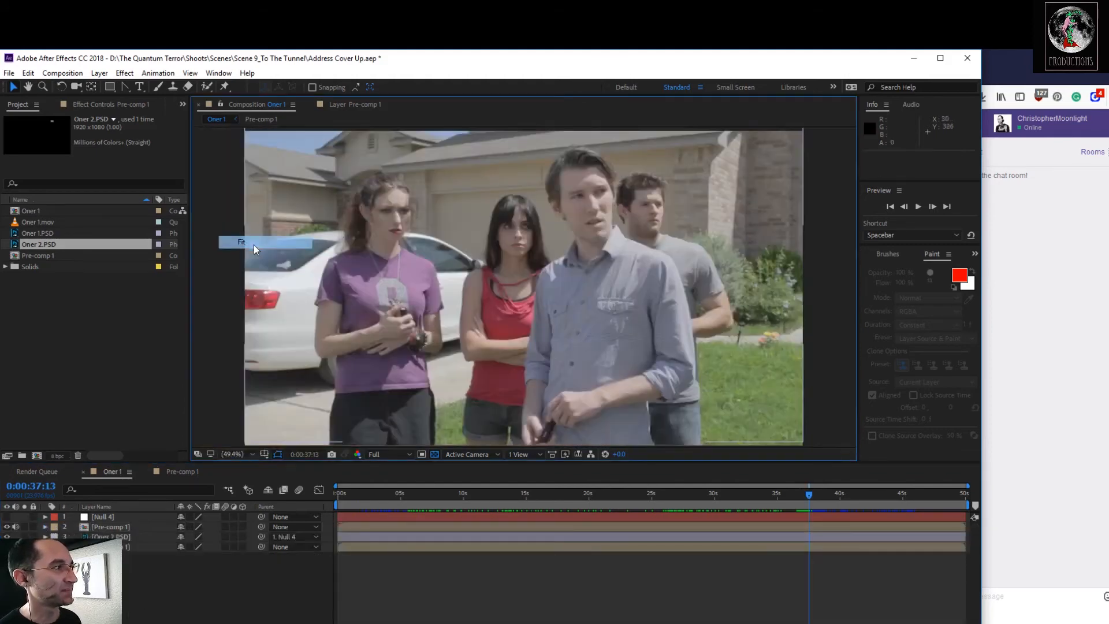
drag(796, 491, 706, 487)
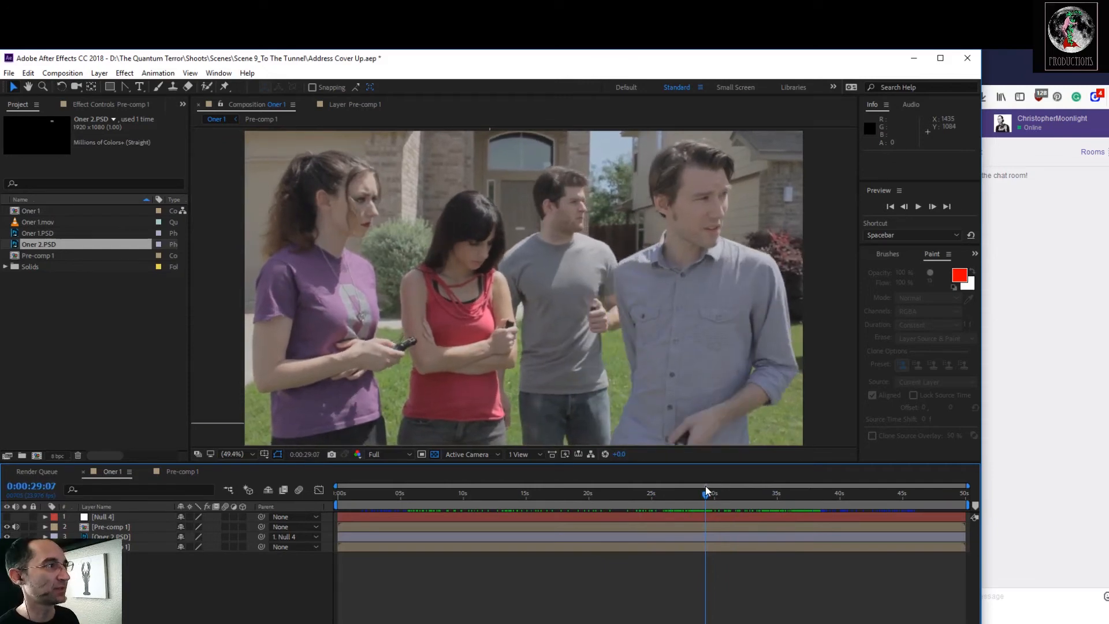
drag(705, 486, 723, 491)
drag(751, 510, 798, 519)
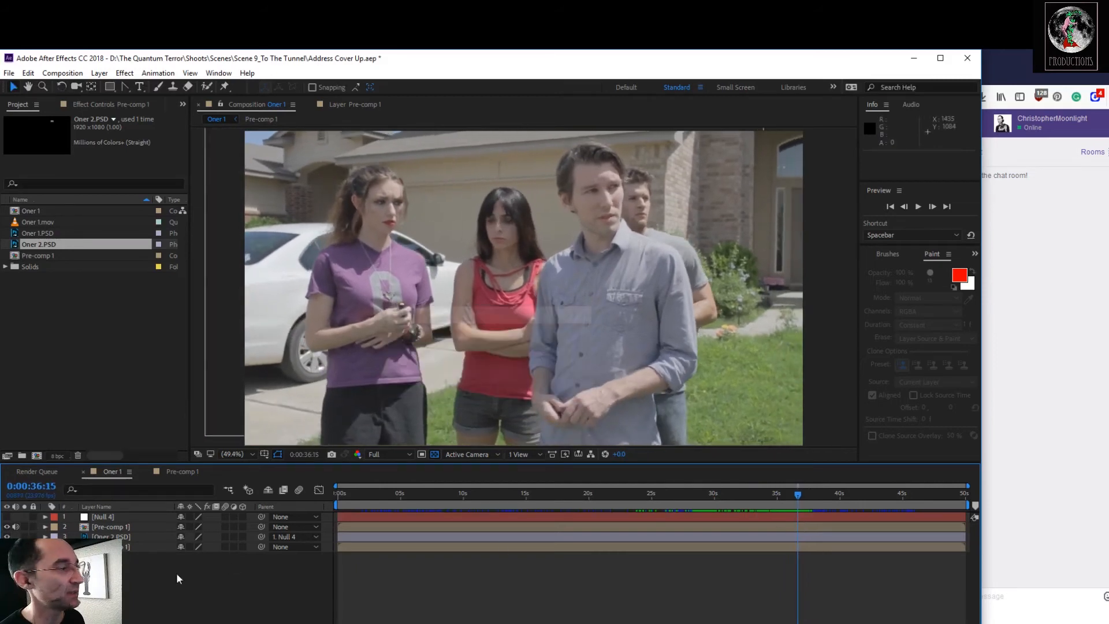
Reveal the Oner 2.PSD layer's transform keyframes and inspect the men's heads up close from 0:00:36:15 to 0:00:36:17
click(46, 538)
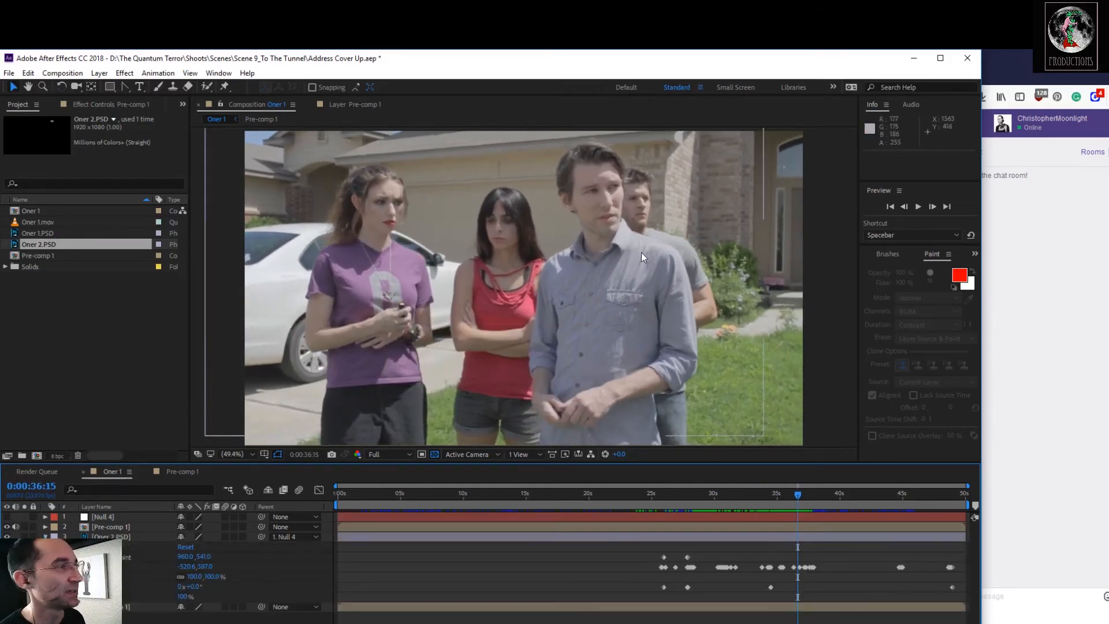
scroll(641, 252, up, 3)
key(space)
drag(745, 171, 470, 436)
drag(699, 206, 538, 370)
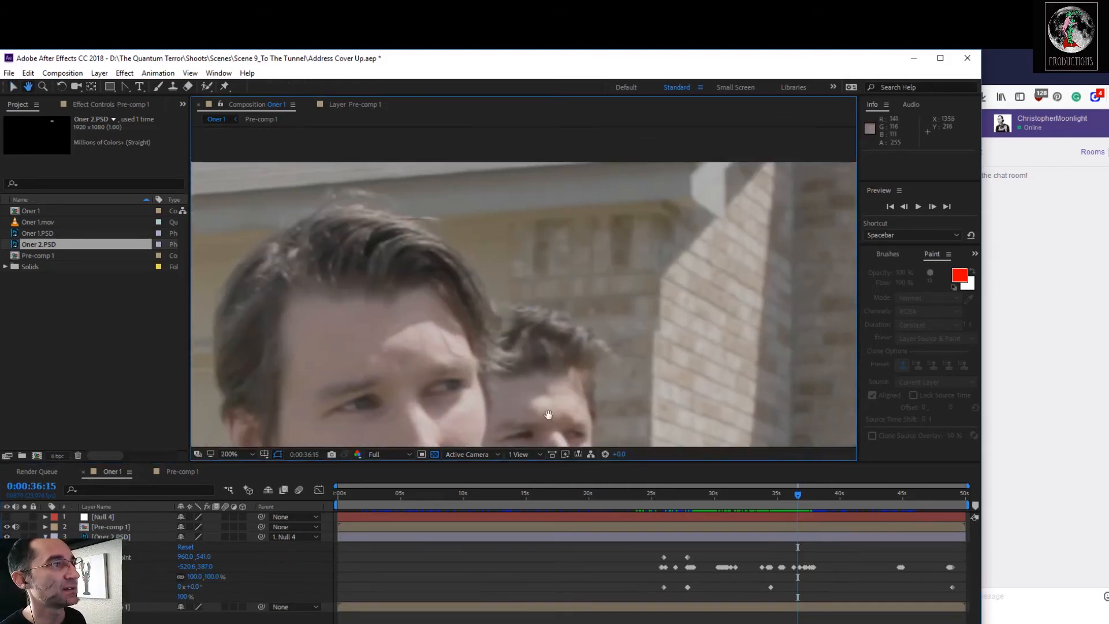
drag(798, 494, 798, 494)
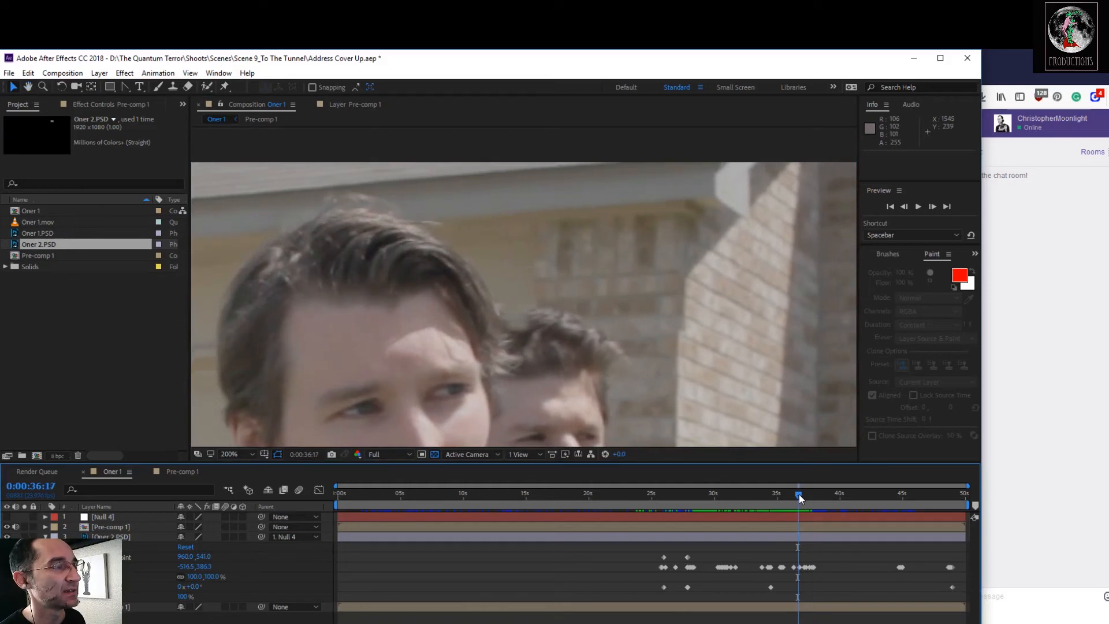
Select Mask 3 of Pre-comp 1 and shift it up over the background man's hair at 0:00:36:17 and 0:00:36:15
click(105, 528)
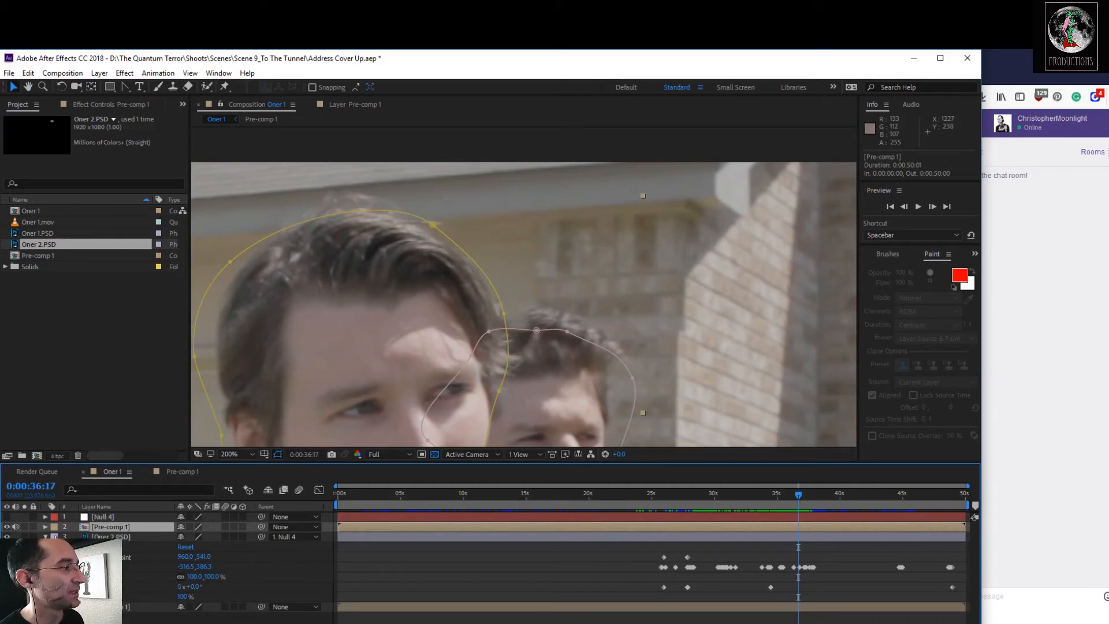
click(42, 528)
click(45, 536)
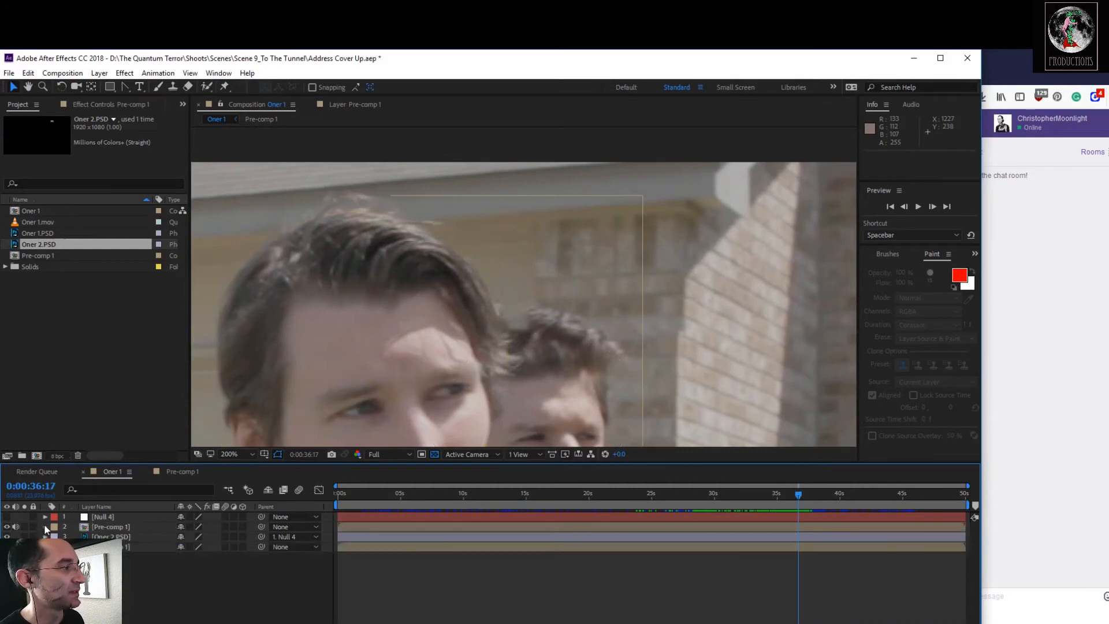
click(45, 526)
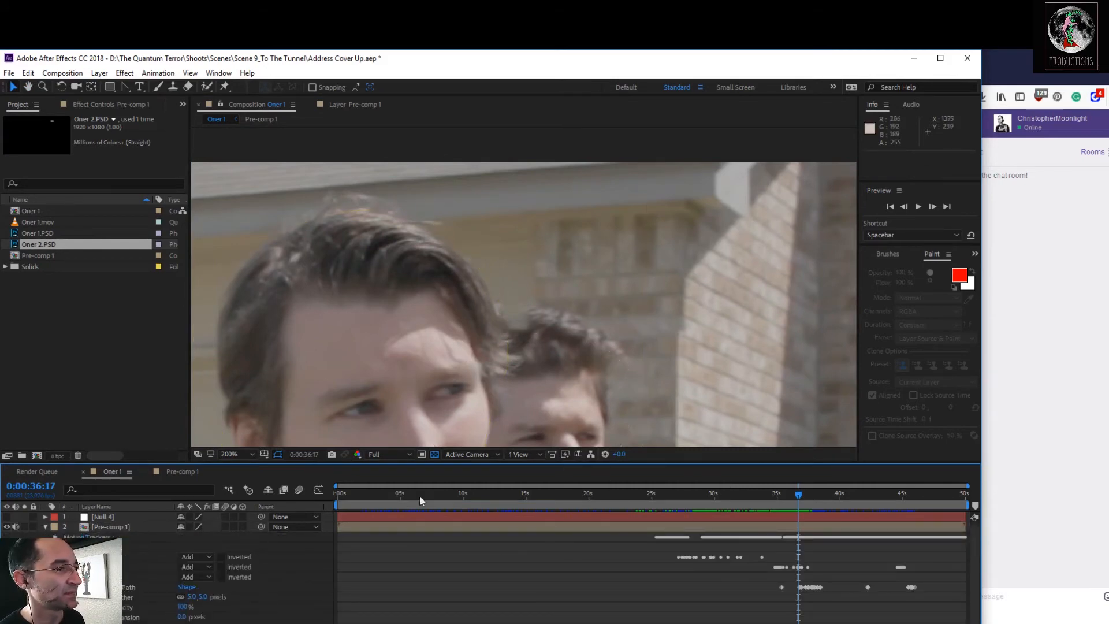
click(92, 577)
drag(538, 331, 523, 305)
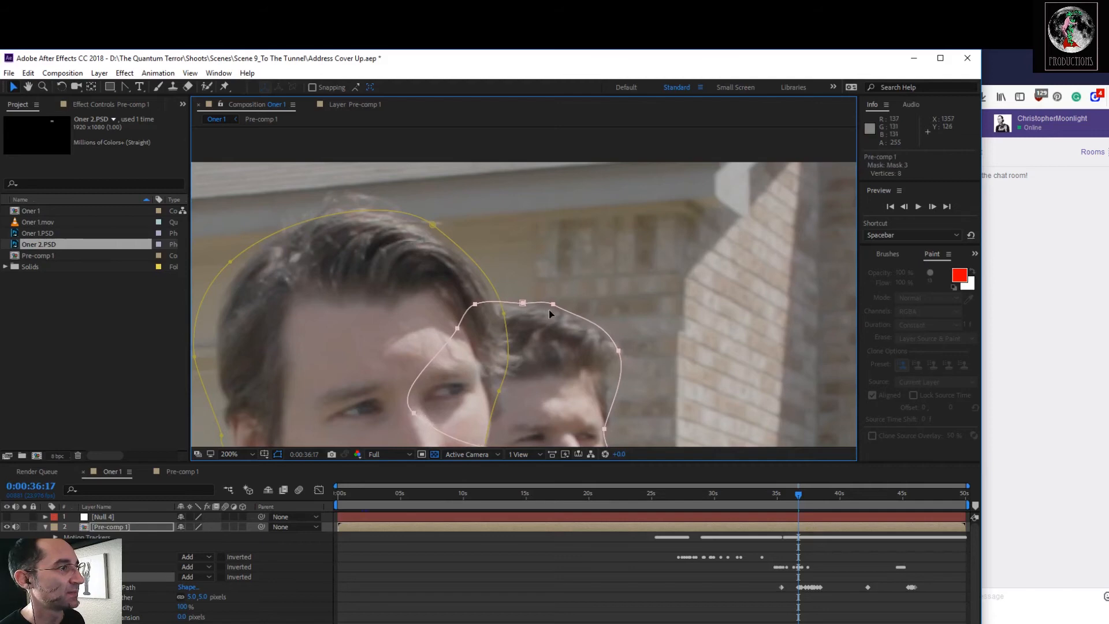
drag(803, 494, 799, 493)
drag(526, 330, 514, 306)
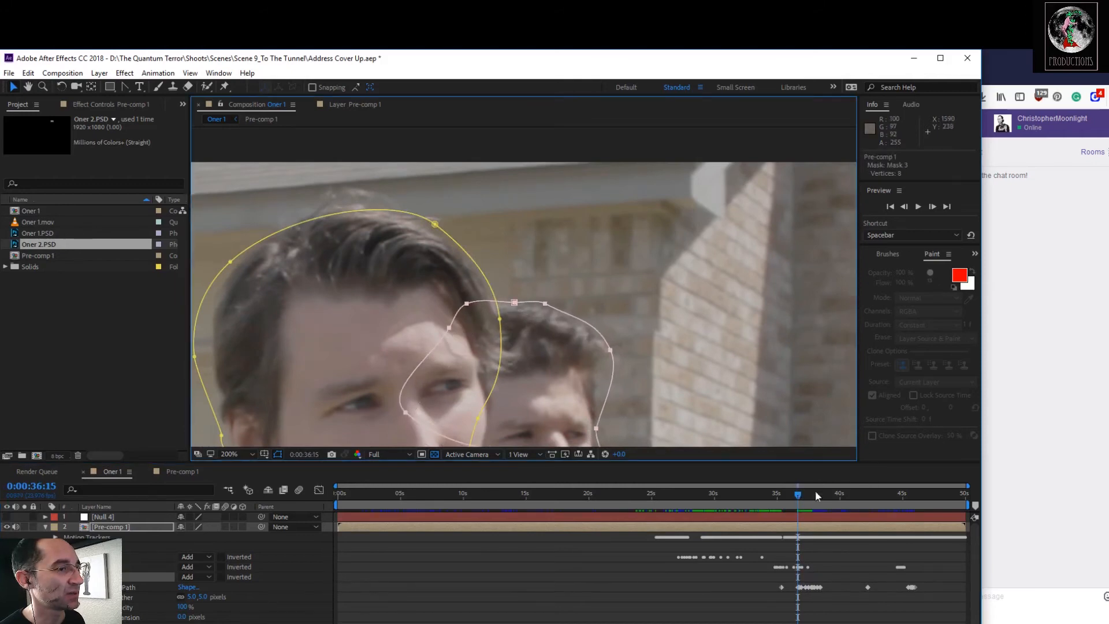
Check the masks frame by frame from 0:00:36:15 to 0:00:37:00, then examine the full frame unmarked through 0:00:37:01
key(semicolon)
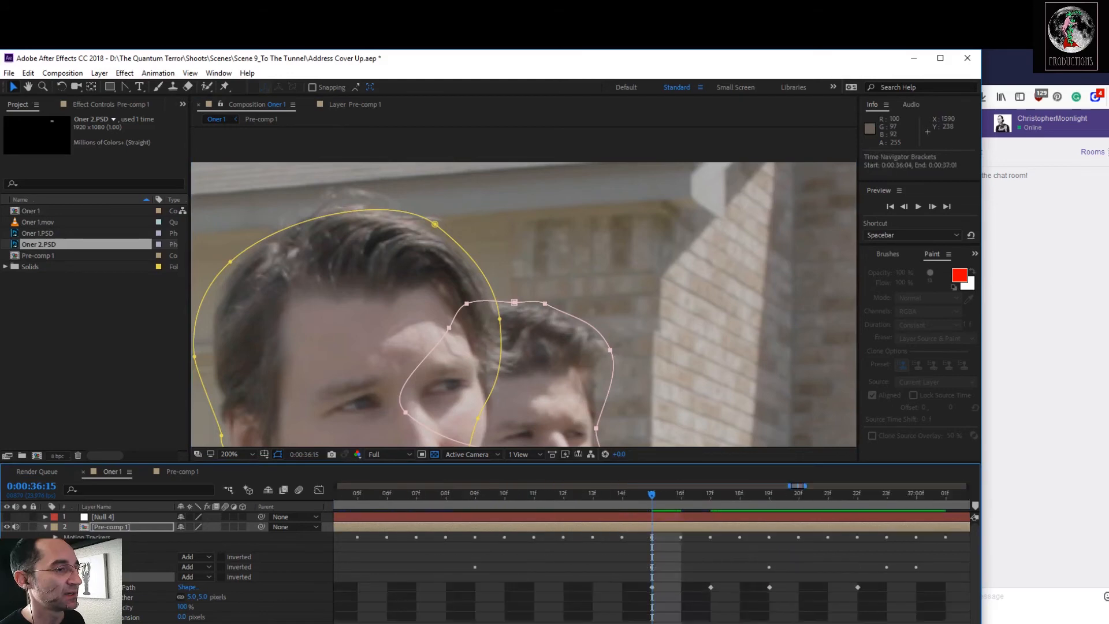
drag(652, 492, 917, 576)
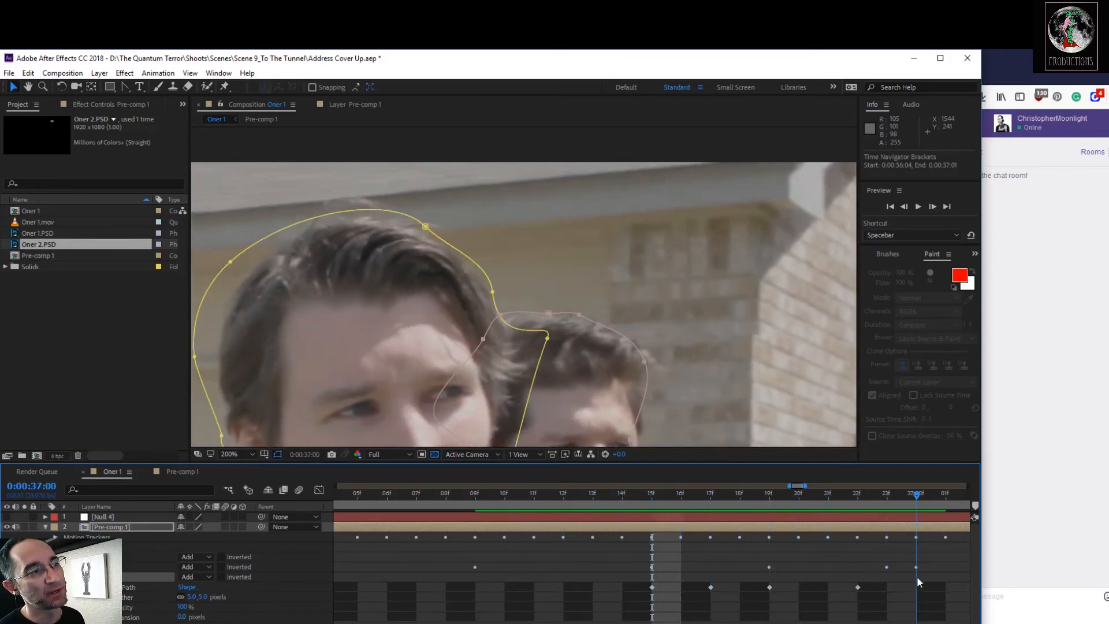
click(46, 526)
click(171, 588)
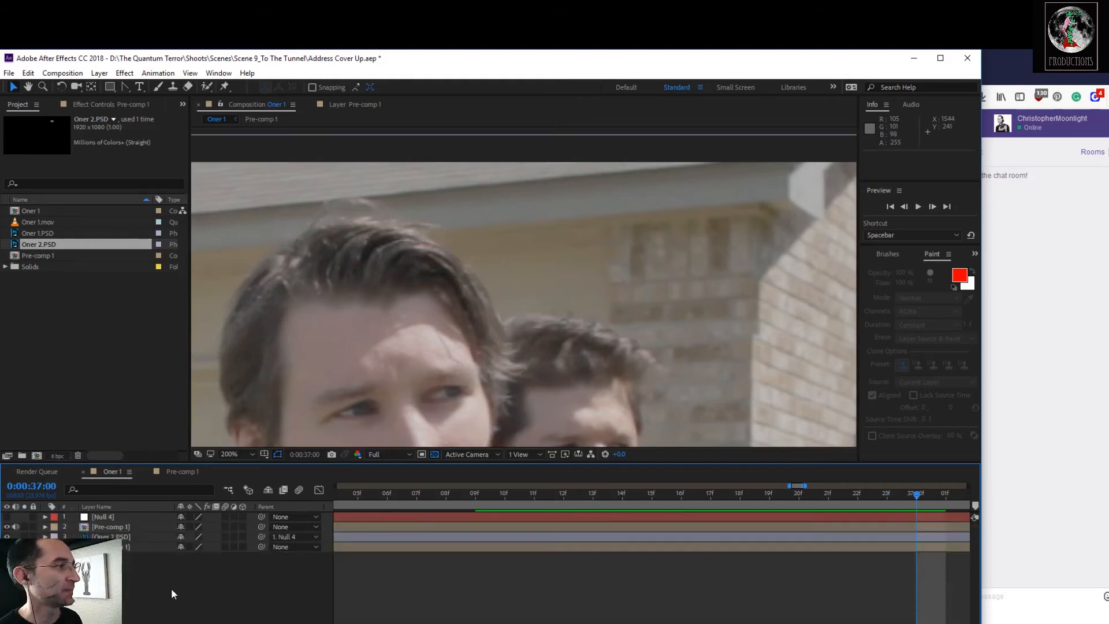
click(234, 454)
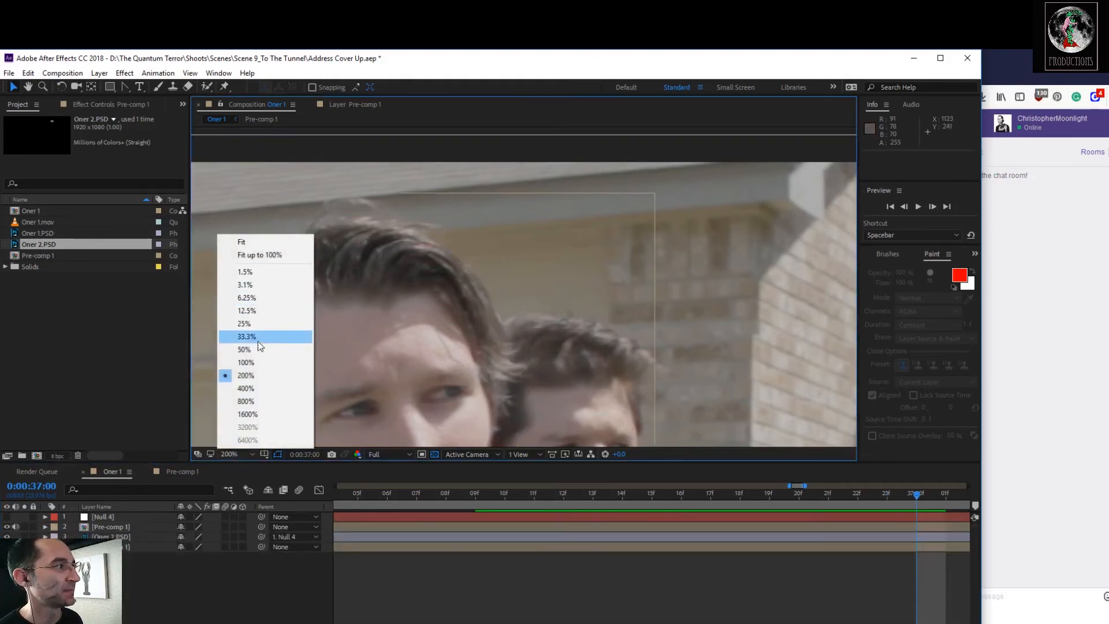
click(261, 242)
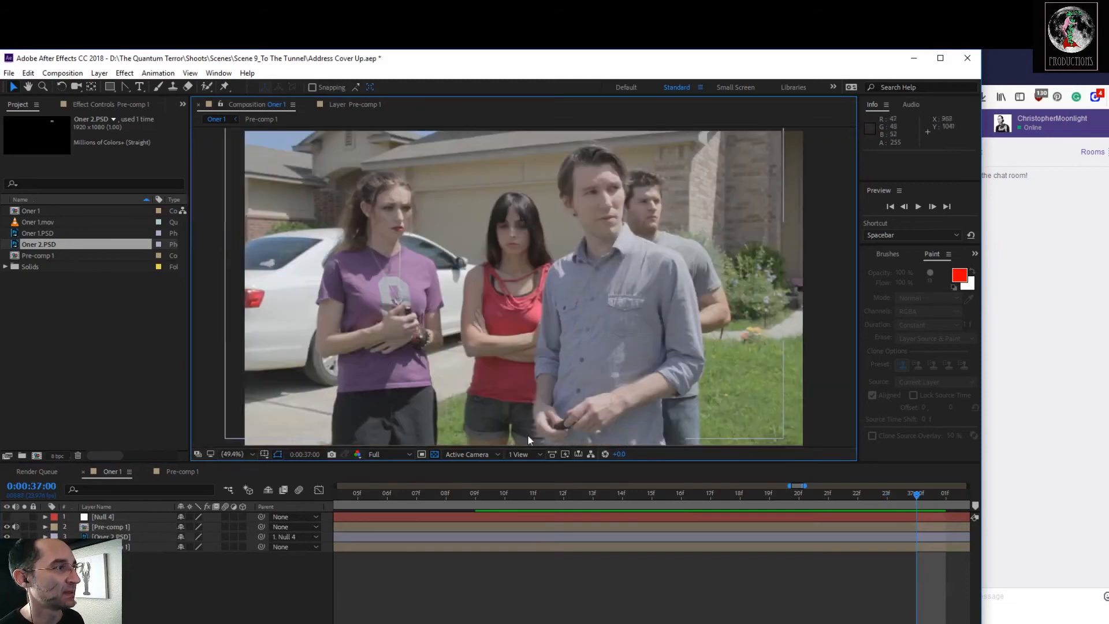
click(919, 494)
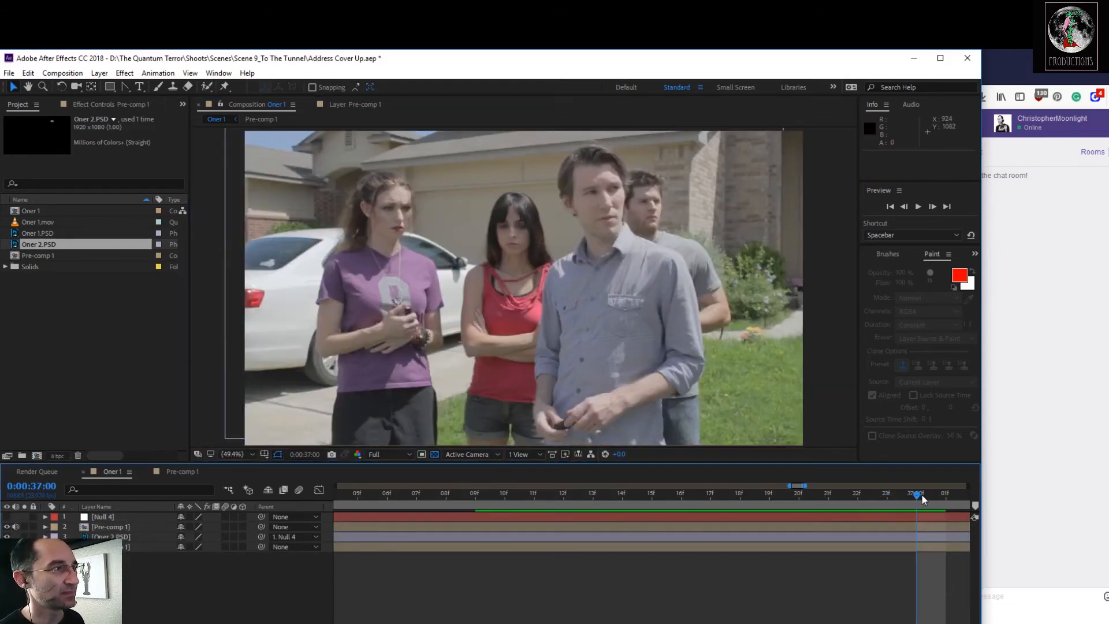
drag(925, 497, 939, 501)
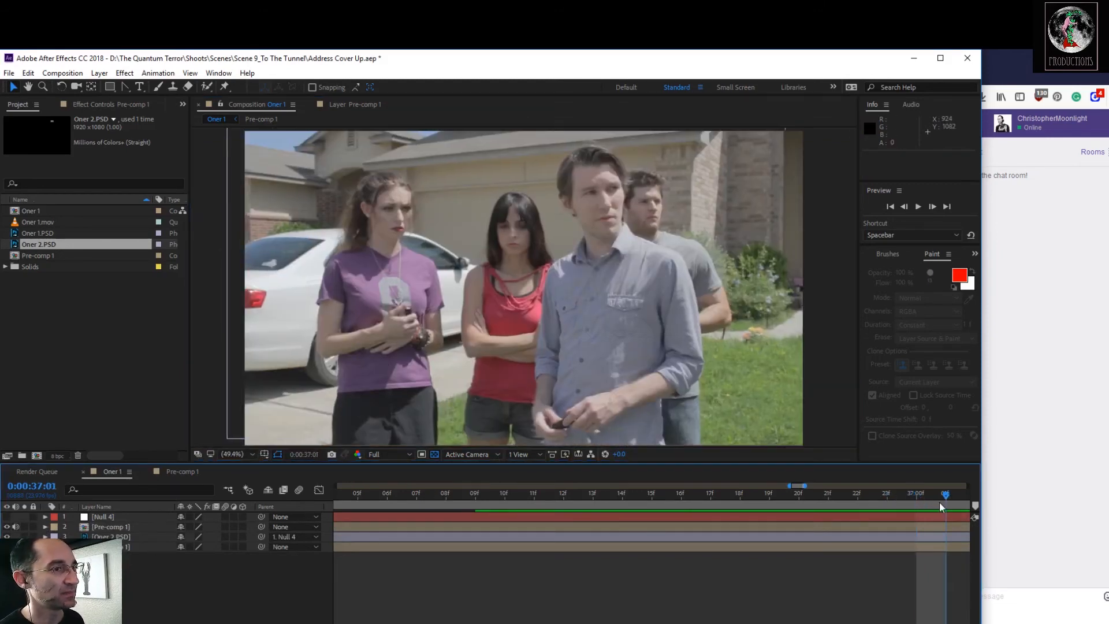
At 0:00:48:14, expand Pre-comp 1's masks and move Mask 1 from above the car onto the woman's forehead and hair
key(semicolon)
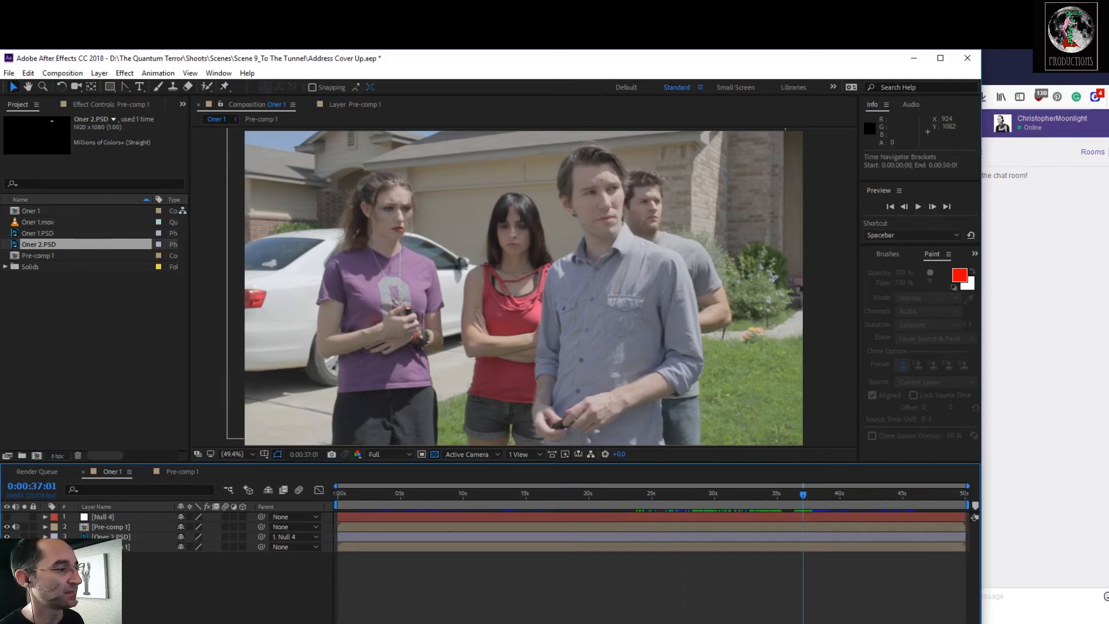
click(820, 495)
drag(824, 499, 947, 535)
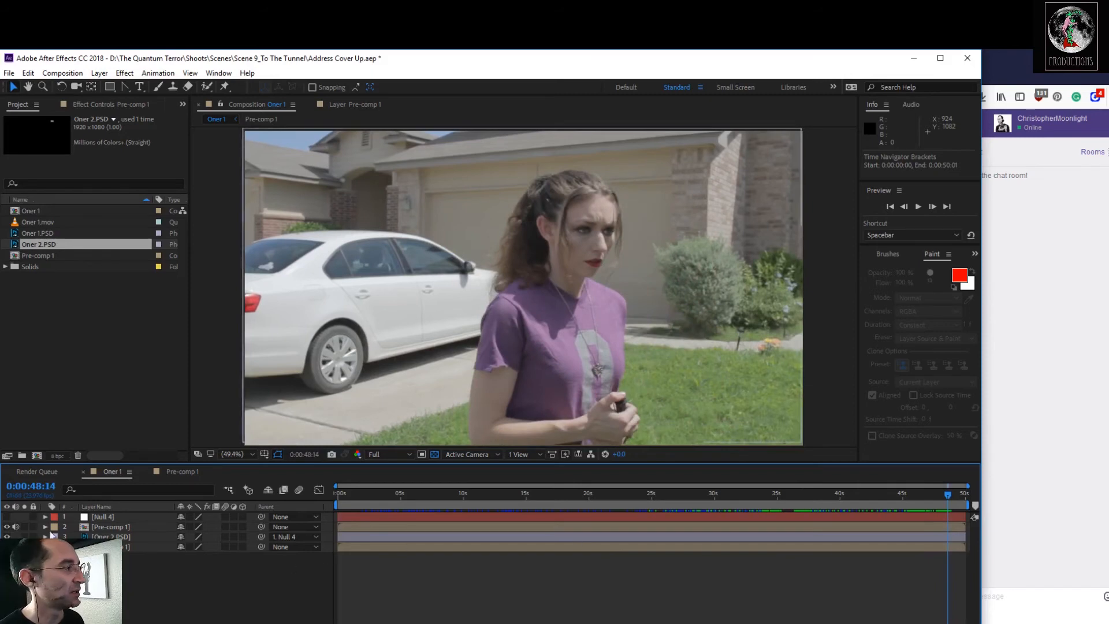
key(apostrophe)
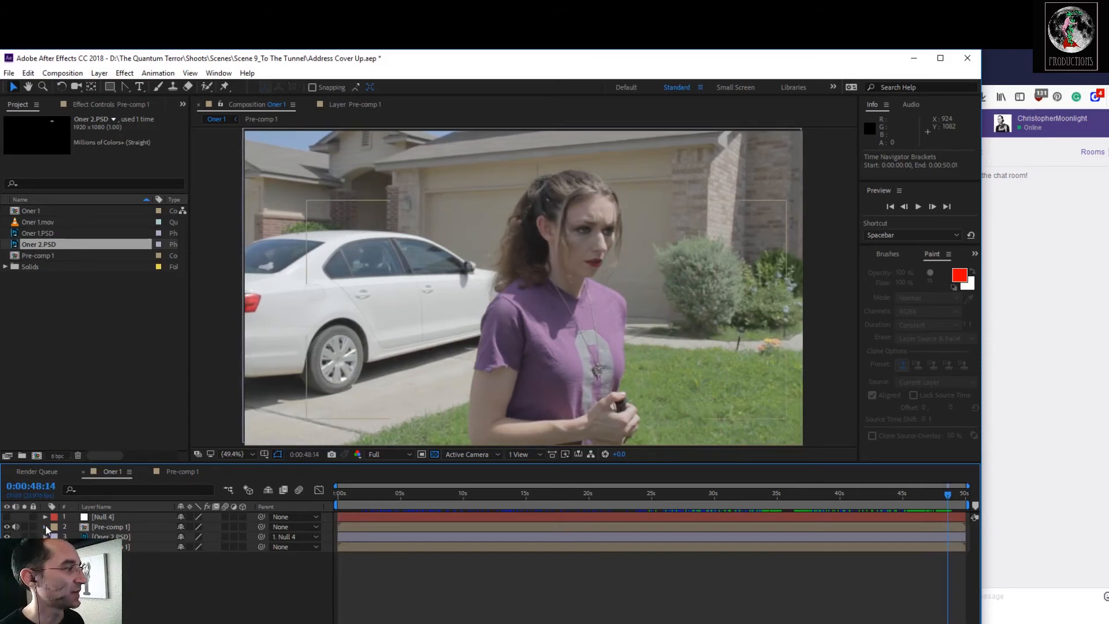
click(46, 526)
click(110, 527)
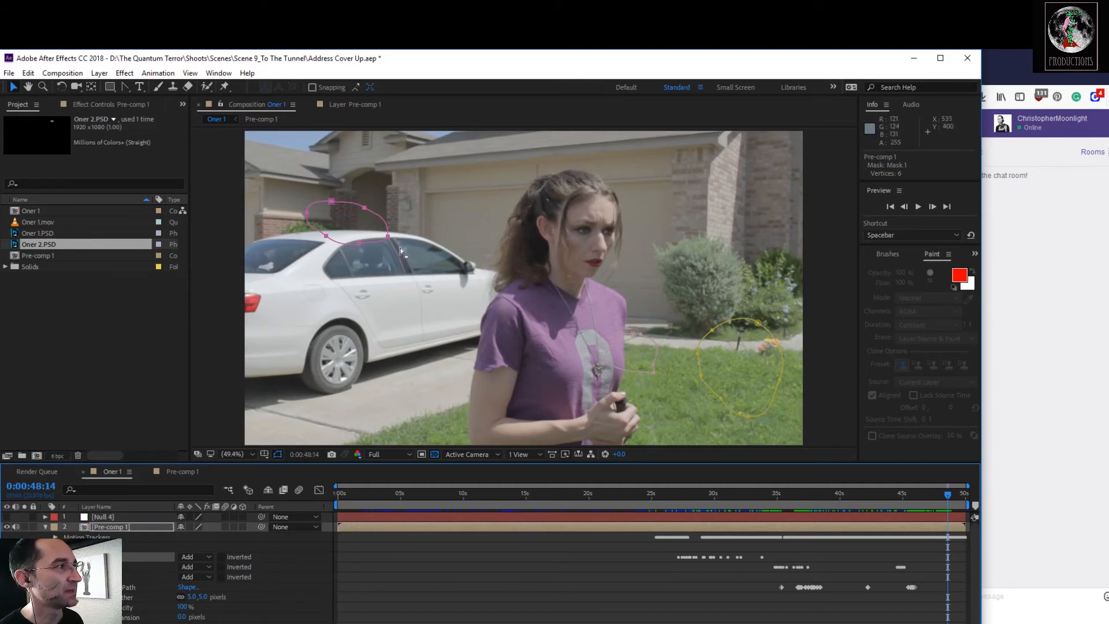
drag(387, 237, 626, 219)
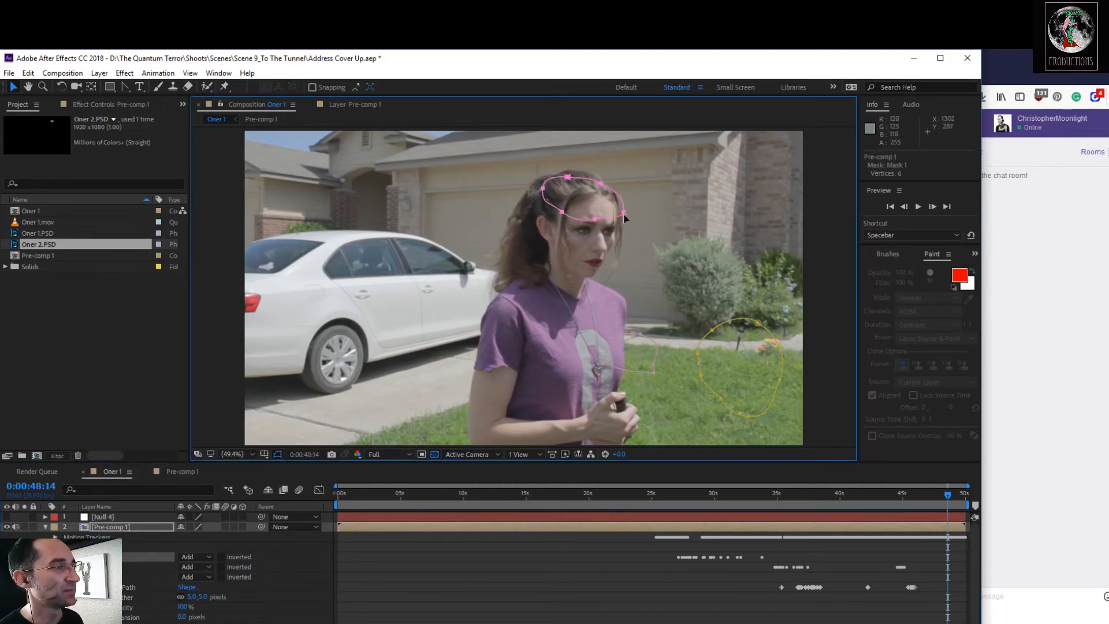
Reveal Mask 1's properties, check its shape back at 0:00:31:16, and return to a close view of the woman's head at 0:00:48:14
scroll(626, 218, up, 3)
drag(702, 185, 663, 285)
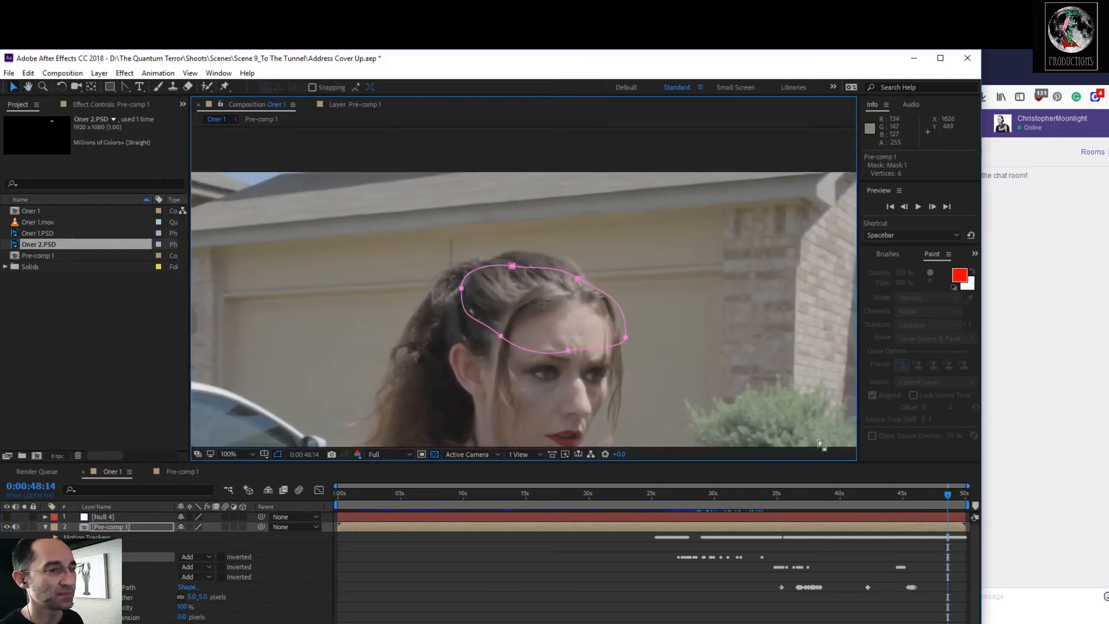
click(64, 557)
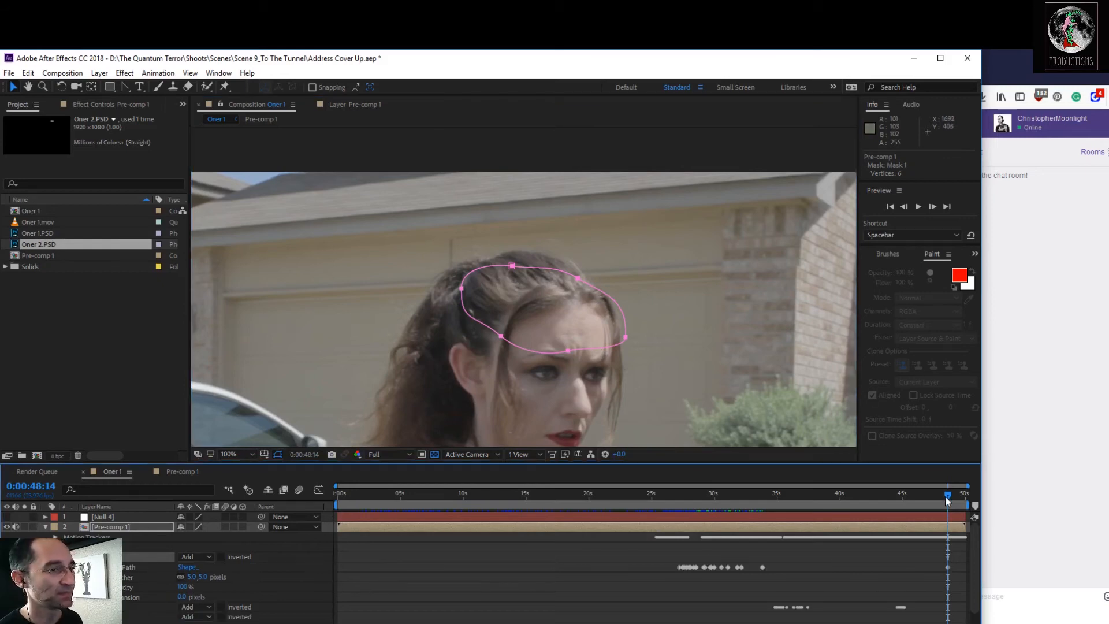
drag(948, 494, 736, 466)
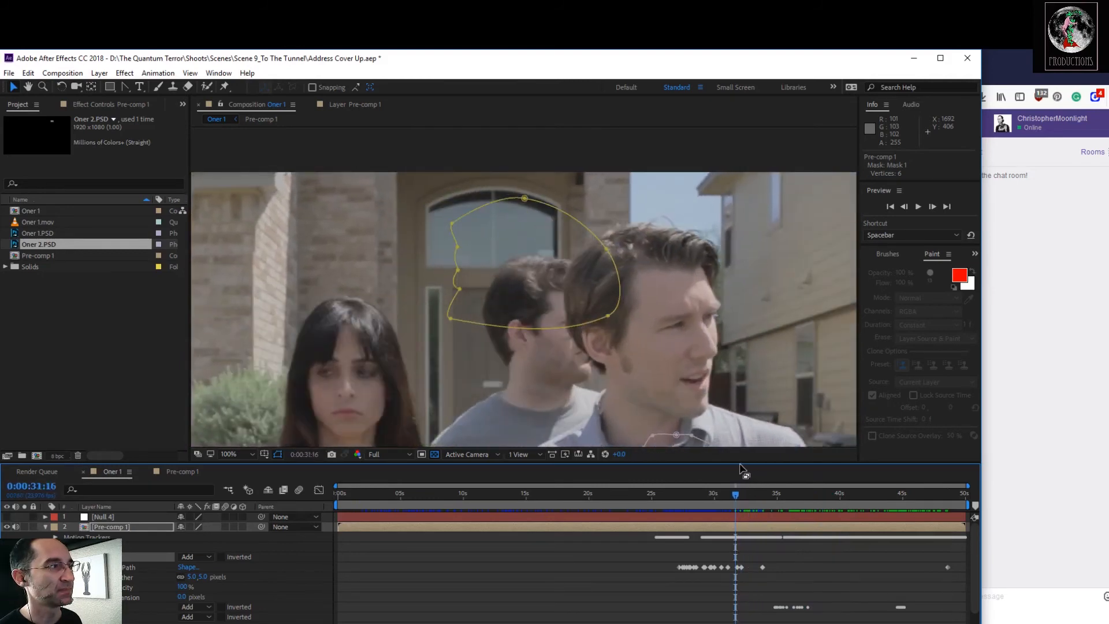
scroll(611, 300, down, 2)
drag(737, 491, 946, 568)
key(period)
key(period)
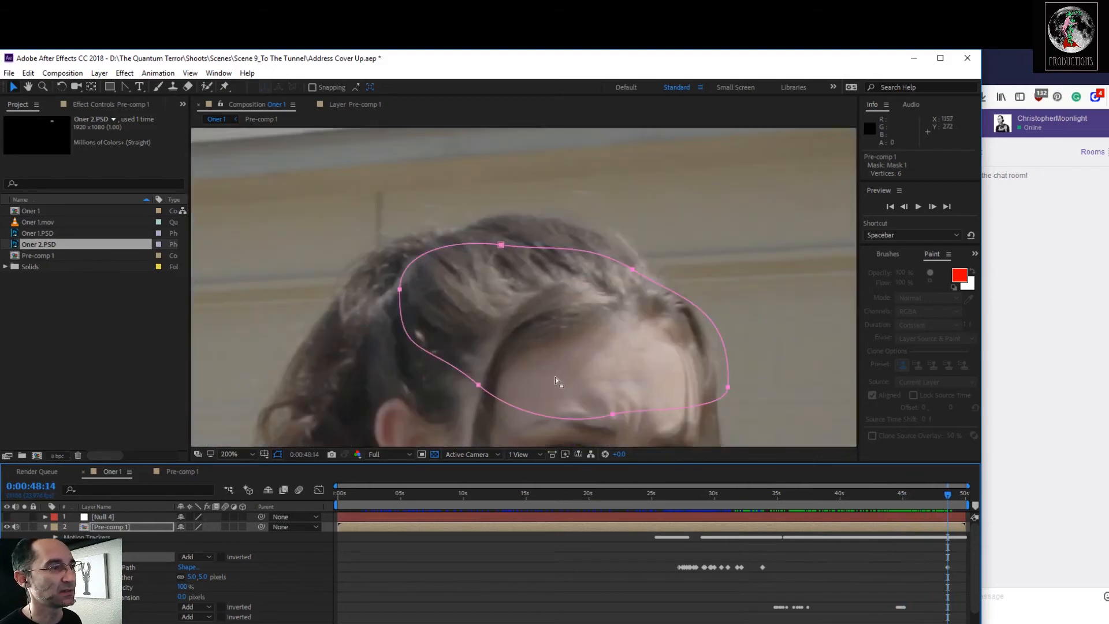
drag(762, 312, 598, 238)
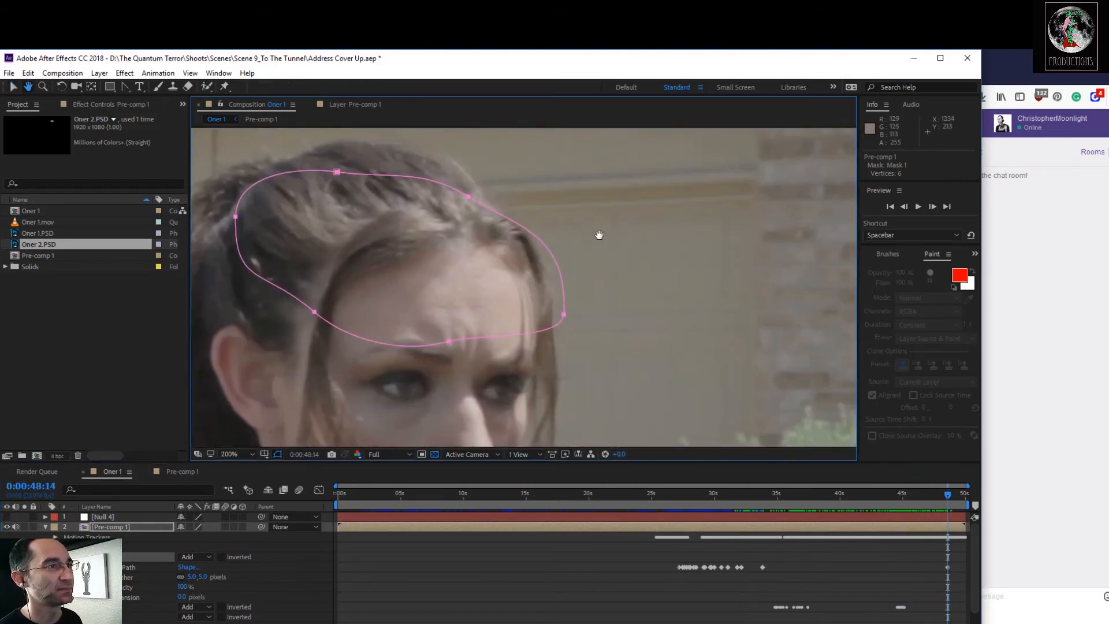
key(comma)
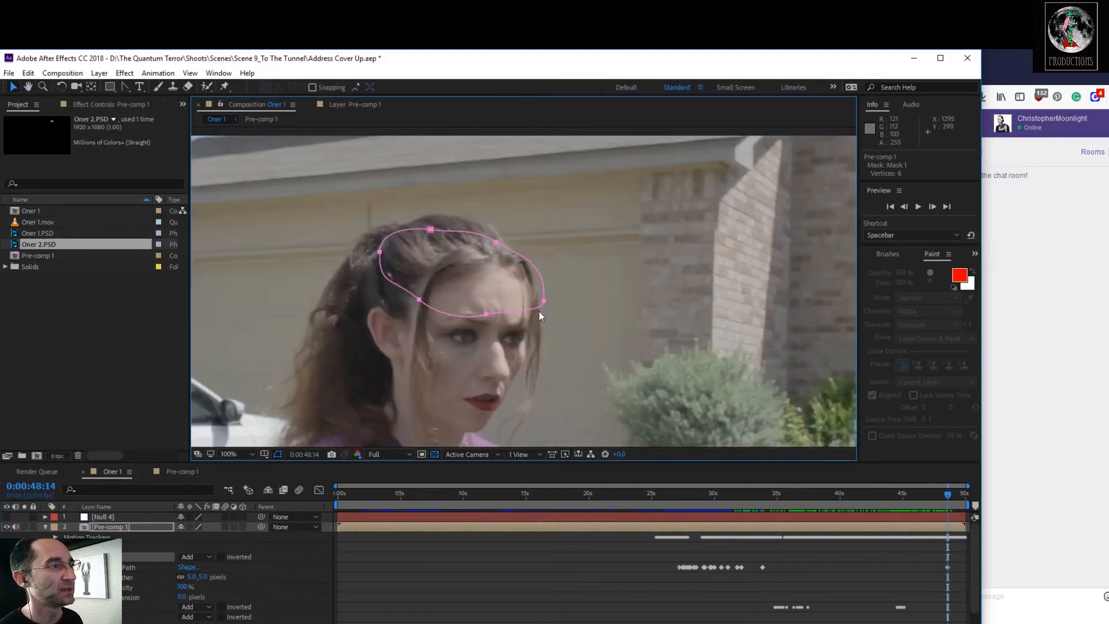
Reposition Mask 1's points at 0:00:48:14 so it encloses the woman's hair, ear and upper face
drag(545, 303, 538, 308)
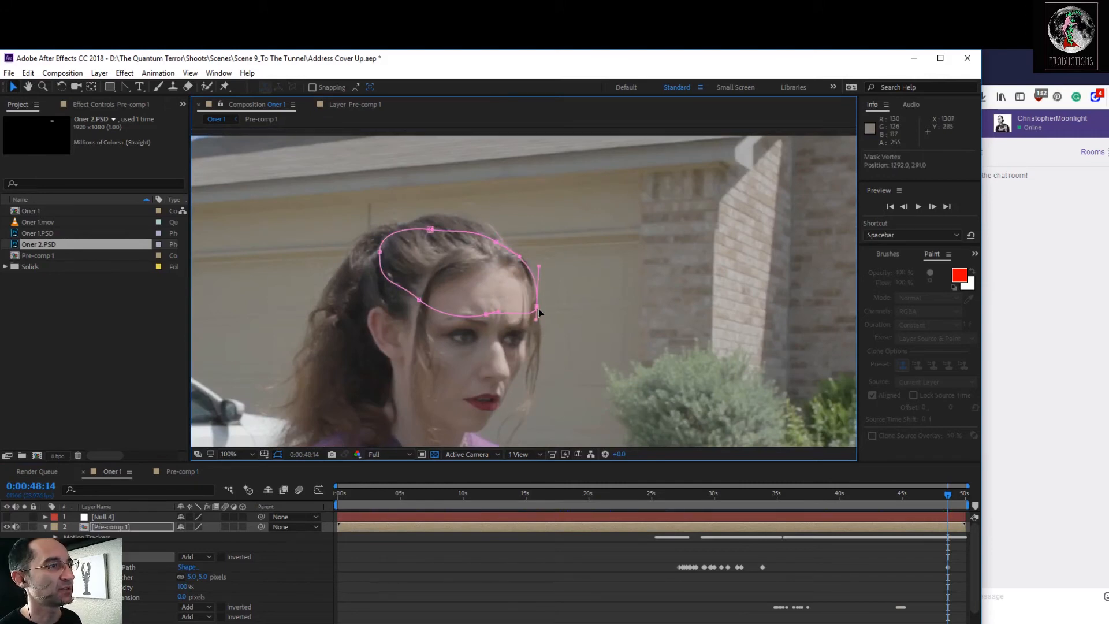
drag(496, 242, 509, 243)
drag(431, 231, 437, 213)
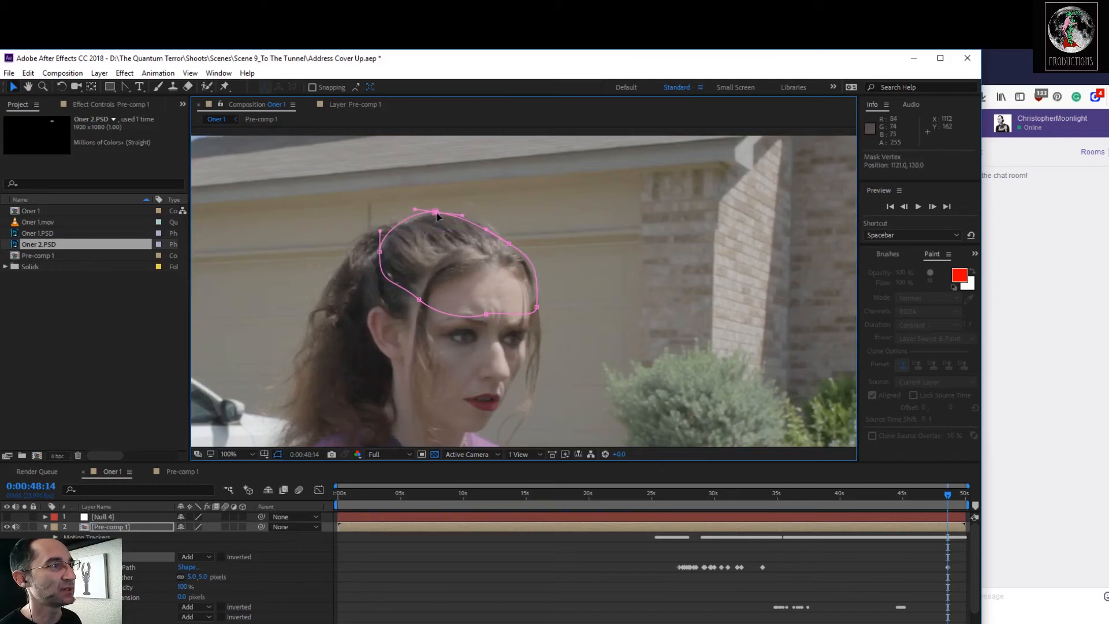
click(380, 253)
drag(380, 252, 347, 259)
drag(419, 299, 353, 336)
drag(486, 316, 492, 359)
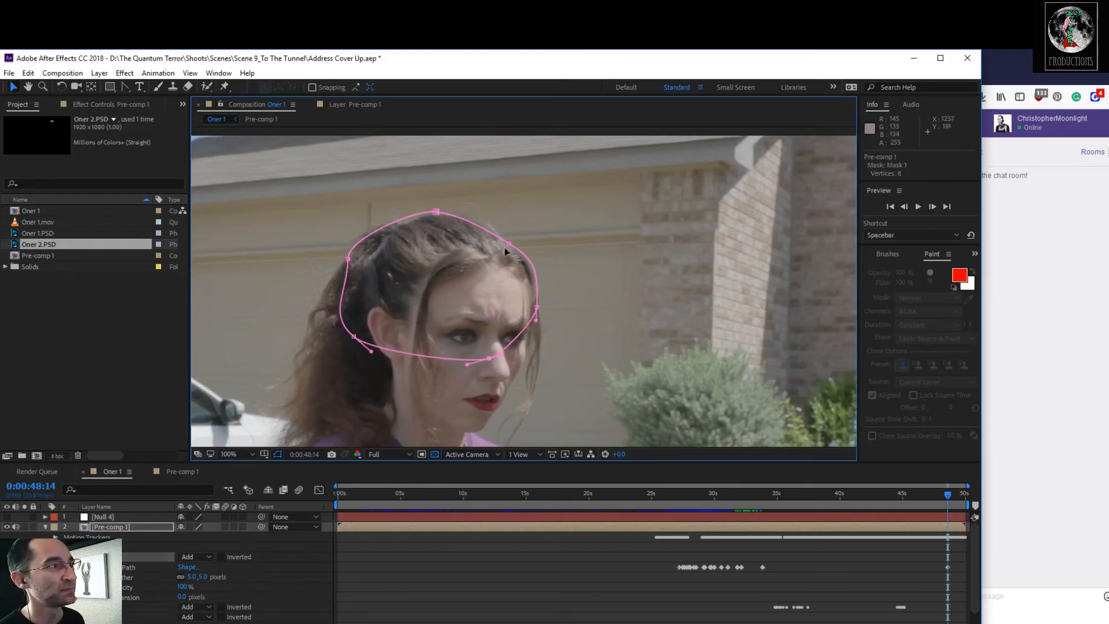
Adjust Mask 1's curve handles along the woman's front hairline and forehead at 0:00:48:14
click(484, 224)
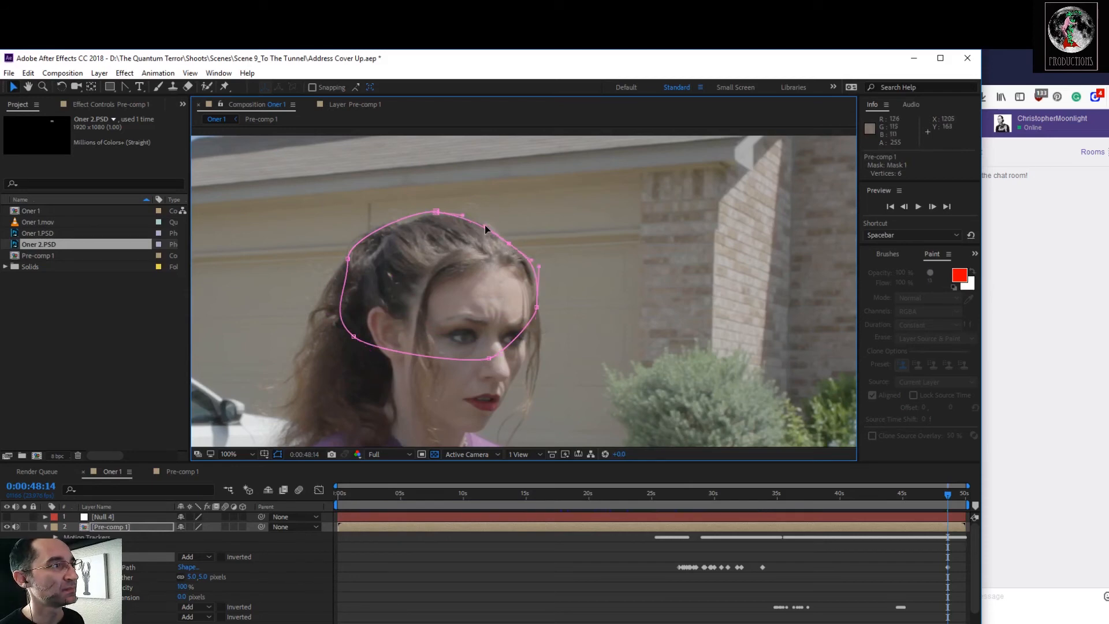
drag(509, 243, 483, 213)
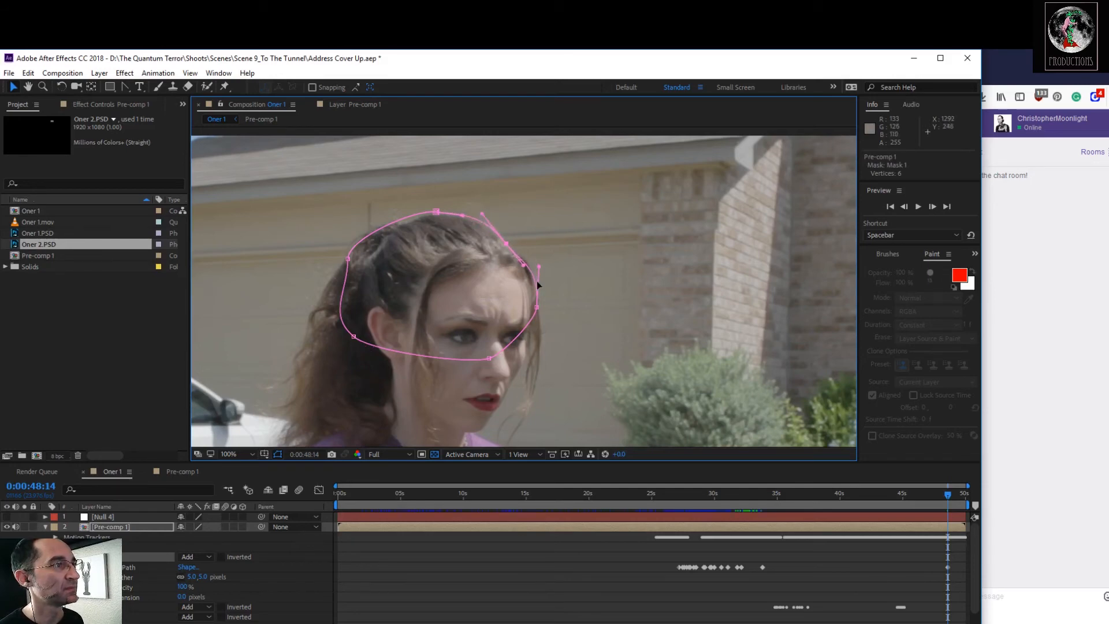
drag(540, 267, 528, 247)
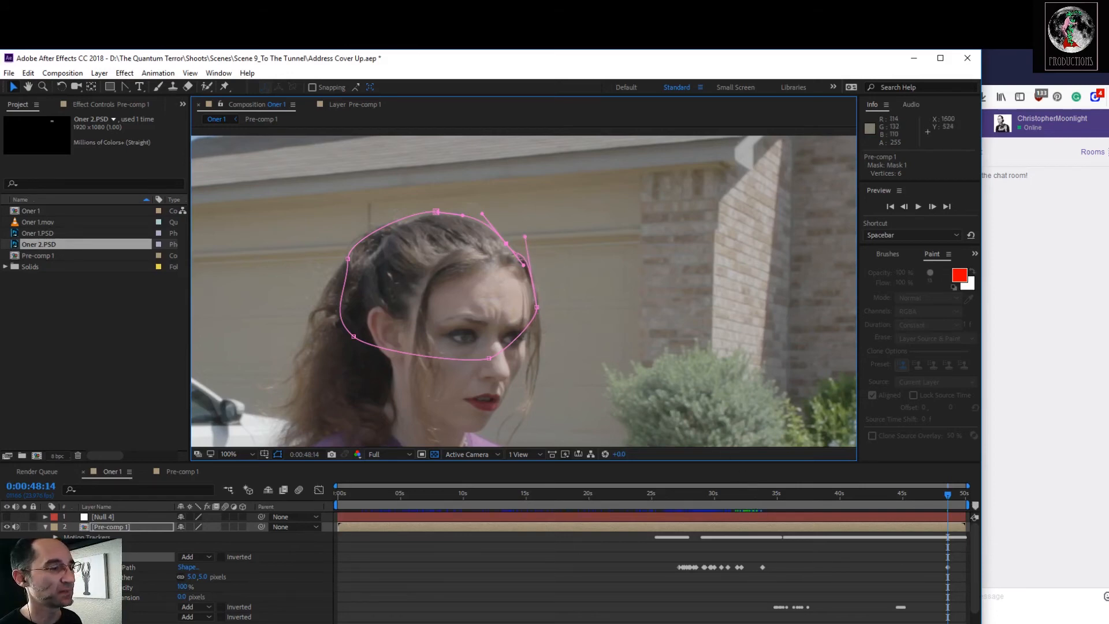
At 0:00:48:18, move the whole of Mask 1 onto the woman's head and refine its points along the top of her hair
drag(336, 486, 895, 498)
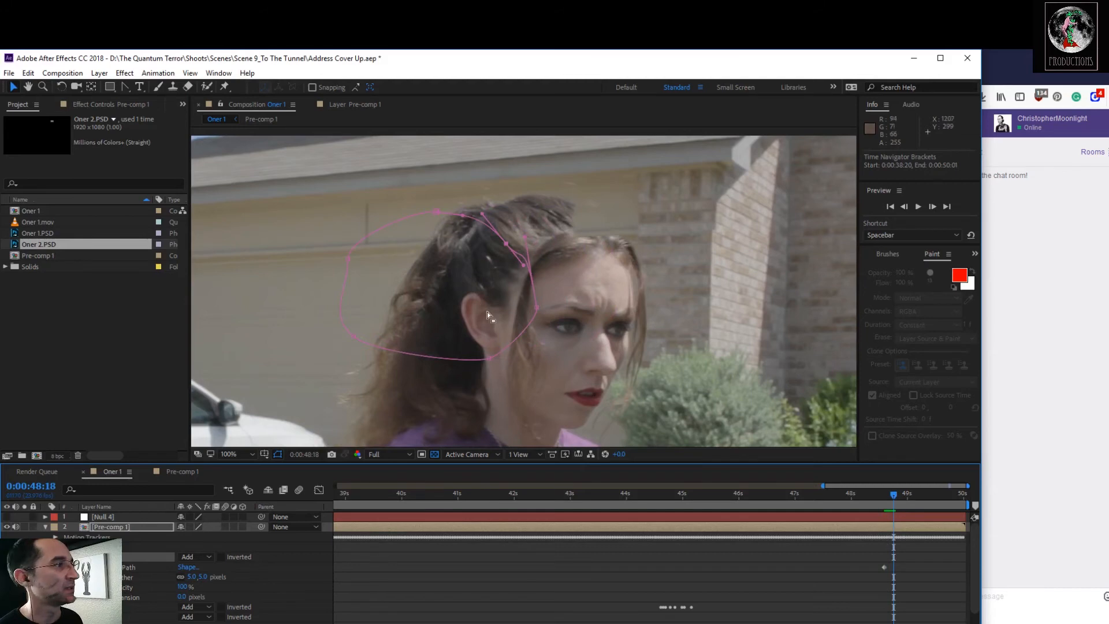
drag(322, 183, 643, 296)
drag(503, 250, 614, 226)
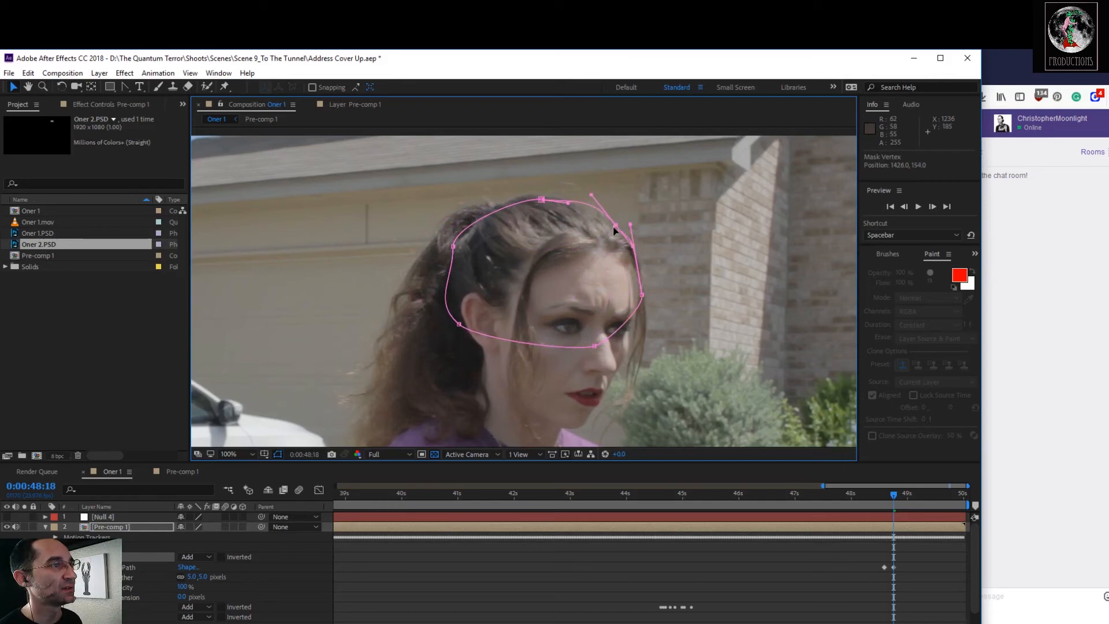
drag(543, 200, 531, 191)
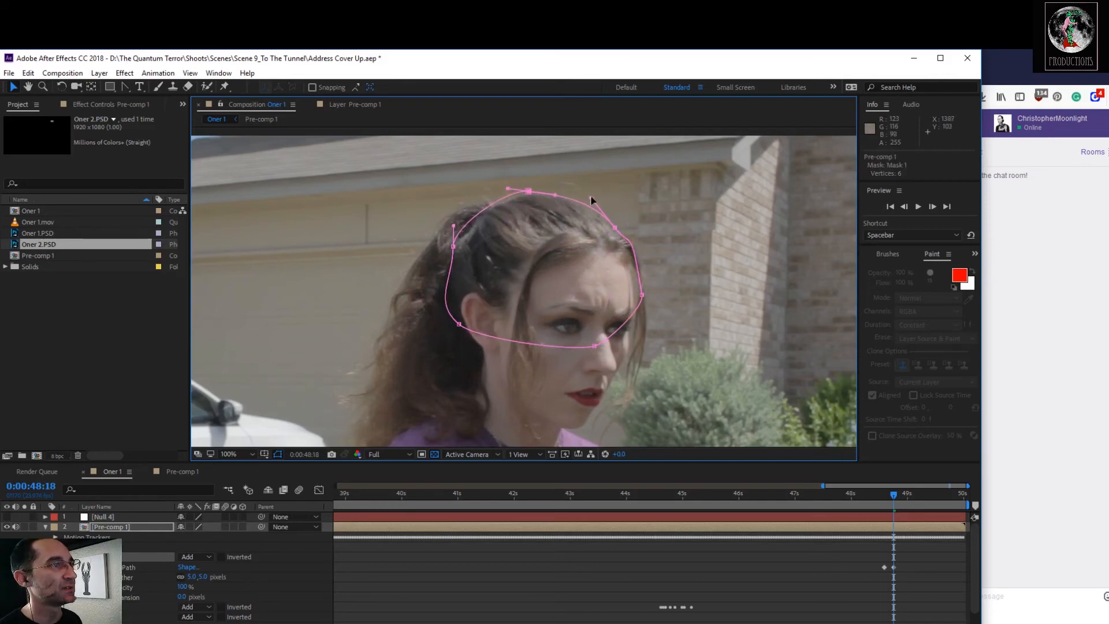
drag(615, 227, 611, 226)
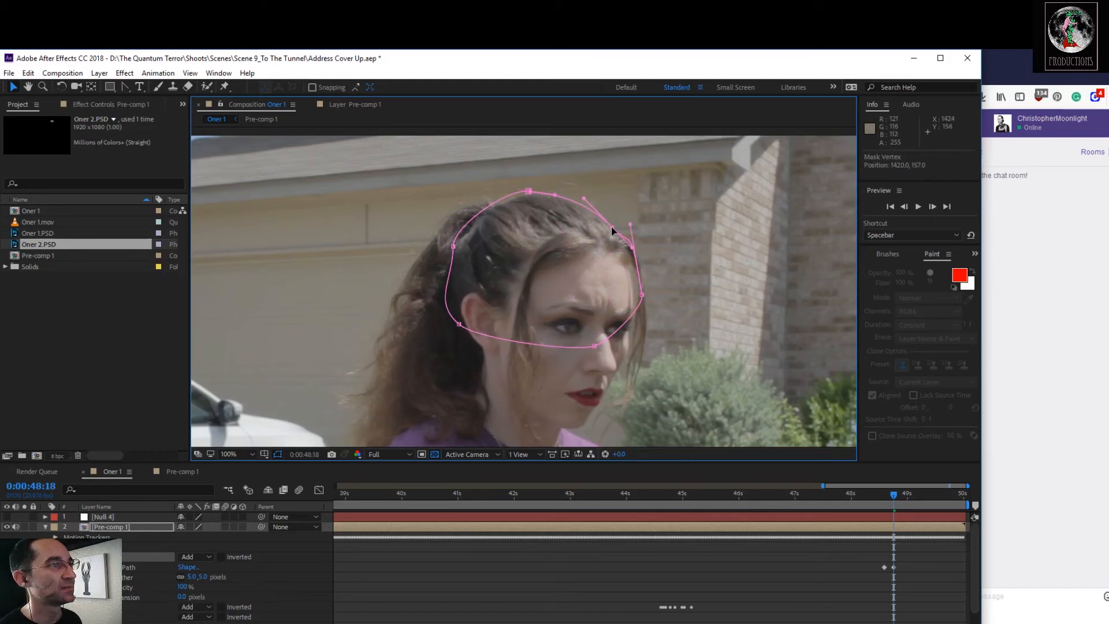
At 0:00:48:19, shift Mask 1's forehead, crown and upper back points to follow the woman's head
drag(896, 494, 898, 494)
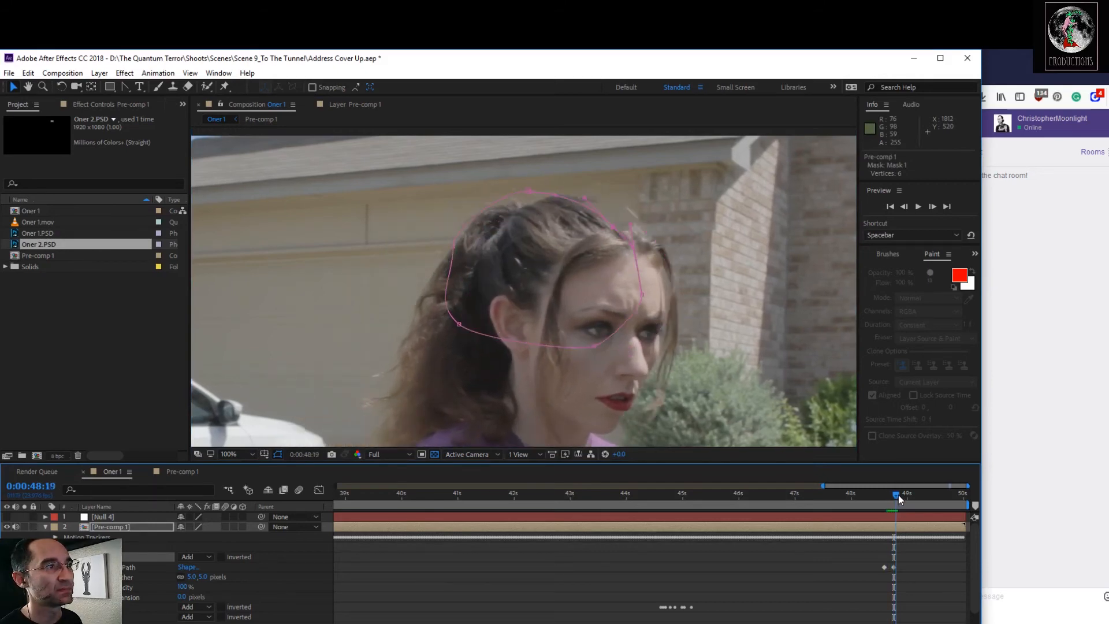
click(643, 295)
drag(642, 296, 665, 282)
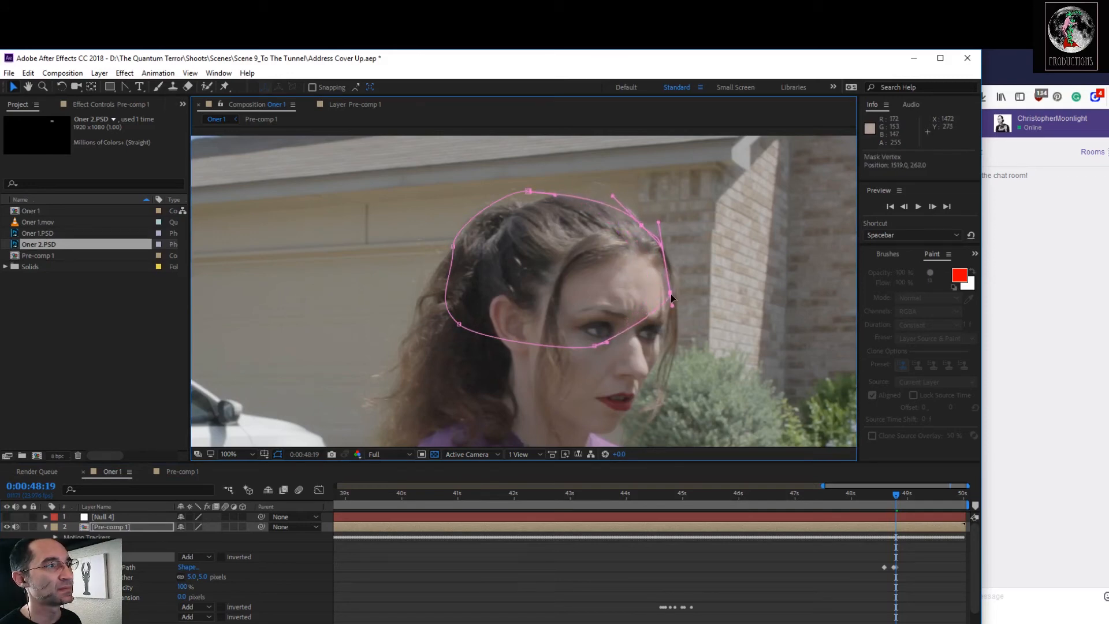
drag(531, 193, 551, 192)
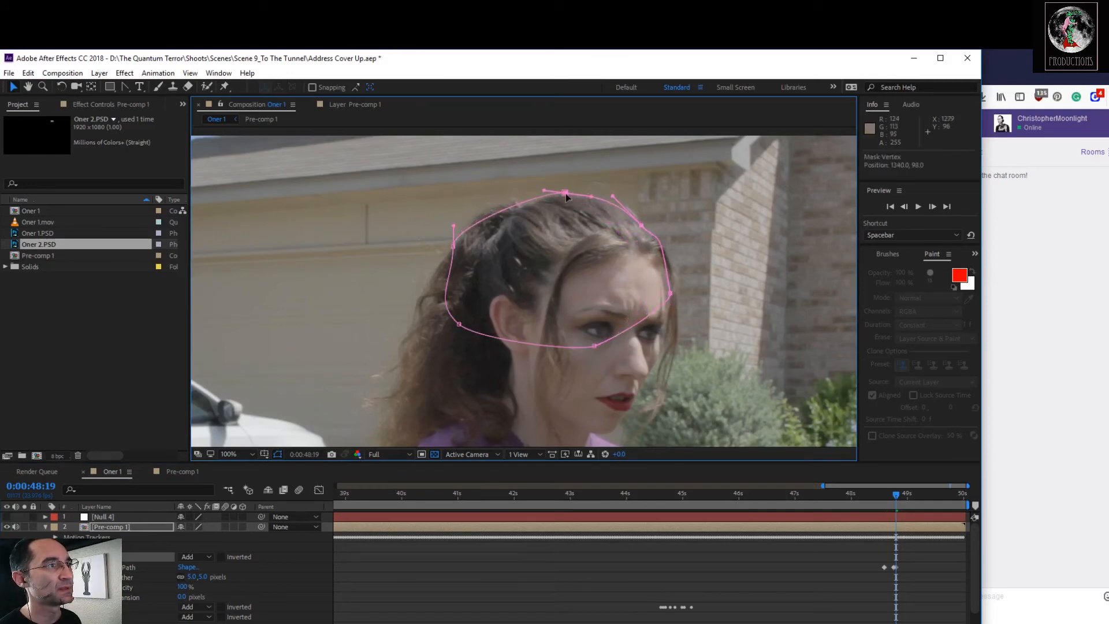
drag(455, 252, 517, 231)
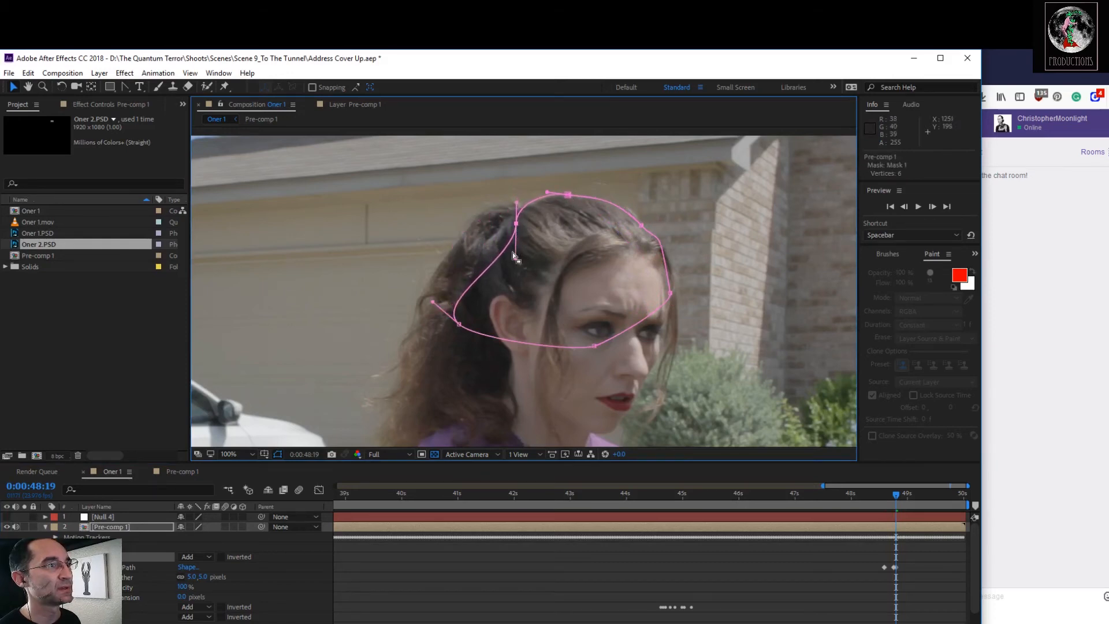
Reshape Mask 1's back curve at 0:00:48:19 to wrap around the woman's ponytail, moving the lower back point outward
click(511, 262)
click(517, 226)
drag(516, 260, 454, 189)
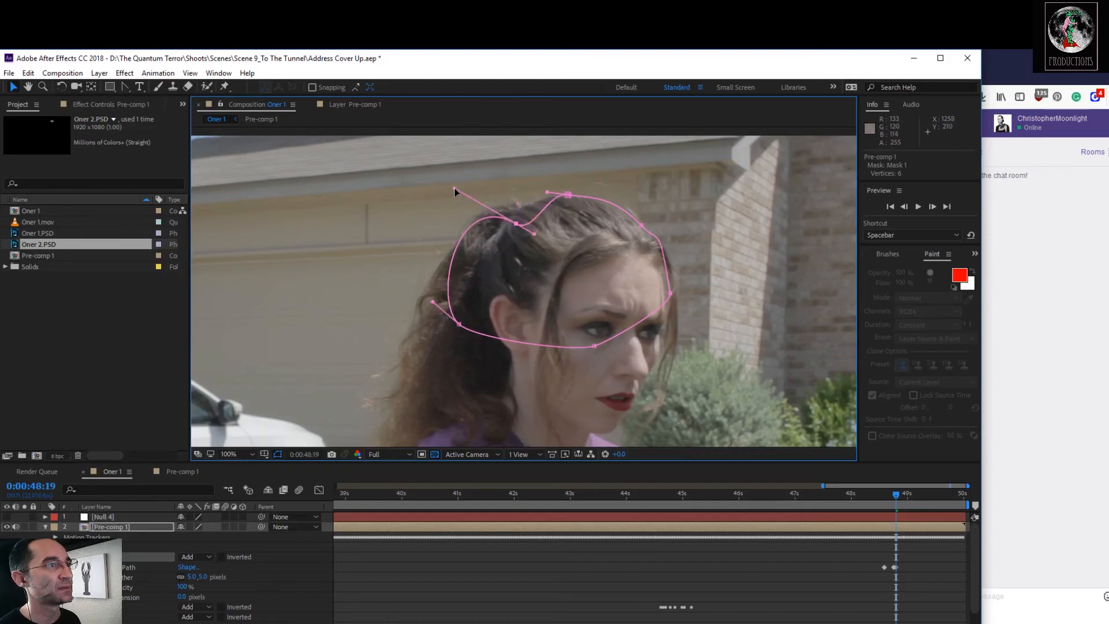
drag(514, 221, 516, 210)
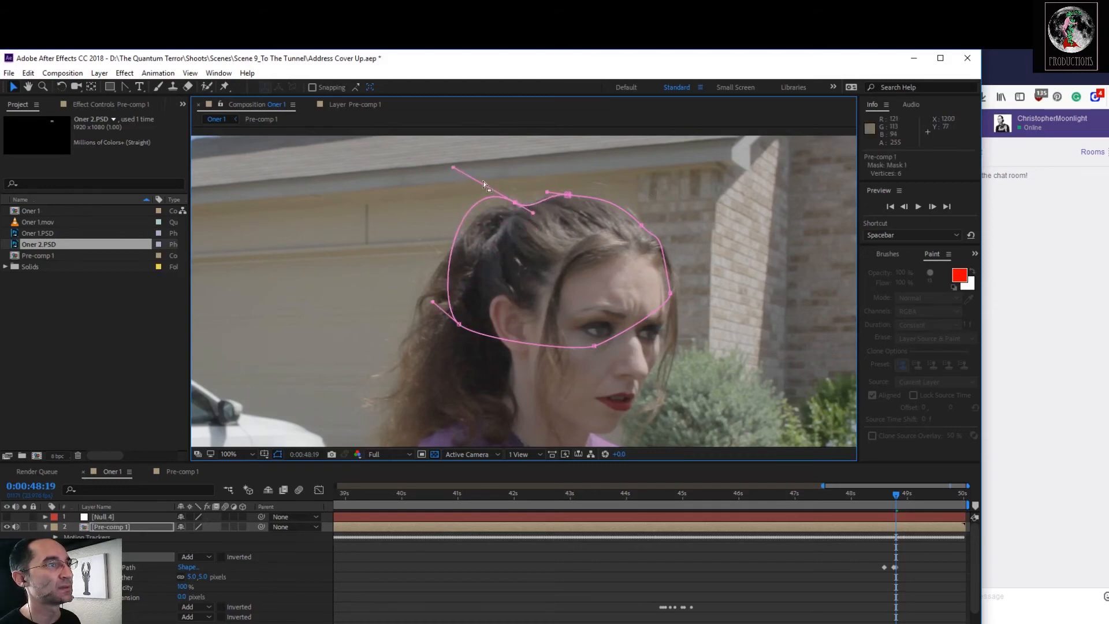
drag(455, 172, 468, 181)
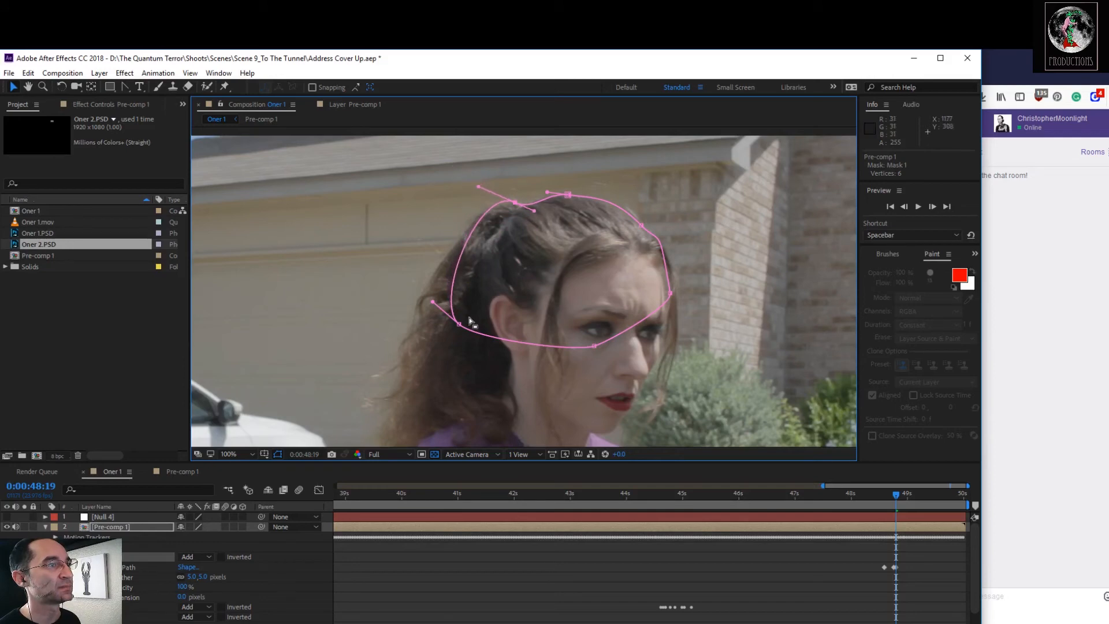
drag(453, 327, 426, 329)
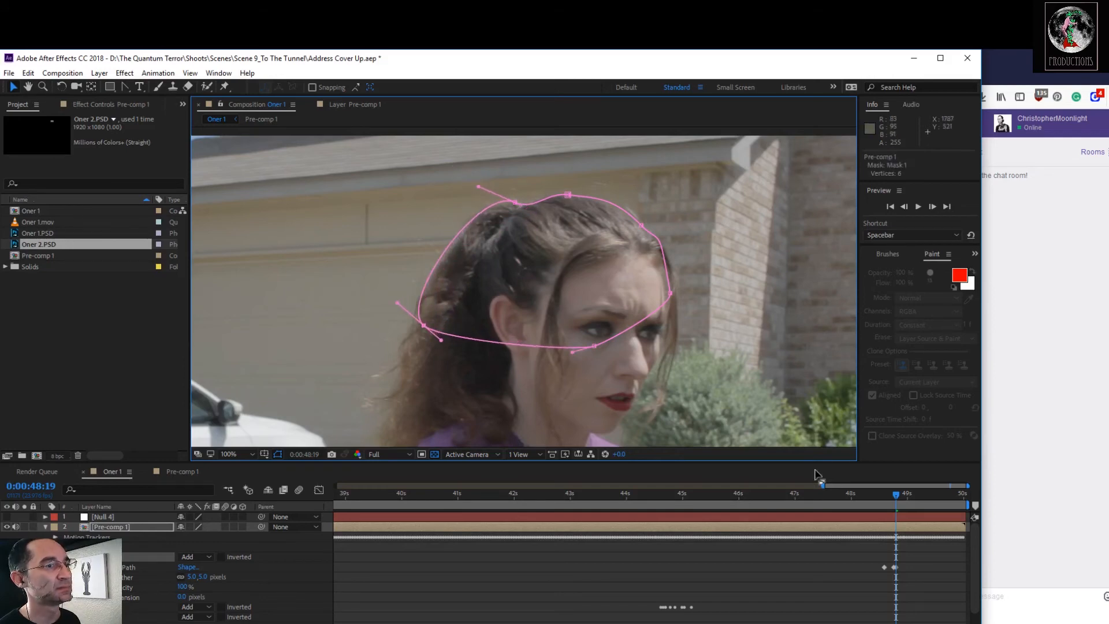
At 0:00:48:21, shift Mask 1's points over to the woman's head and pull the lower back point in to her ponytail
drag(898, 496, 903, 496)
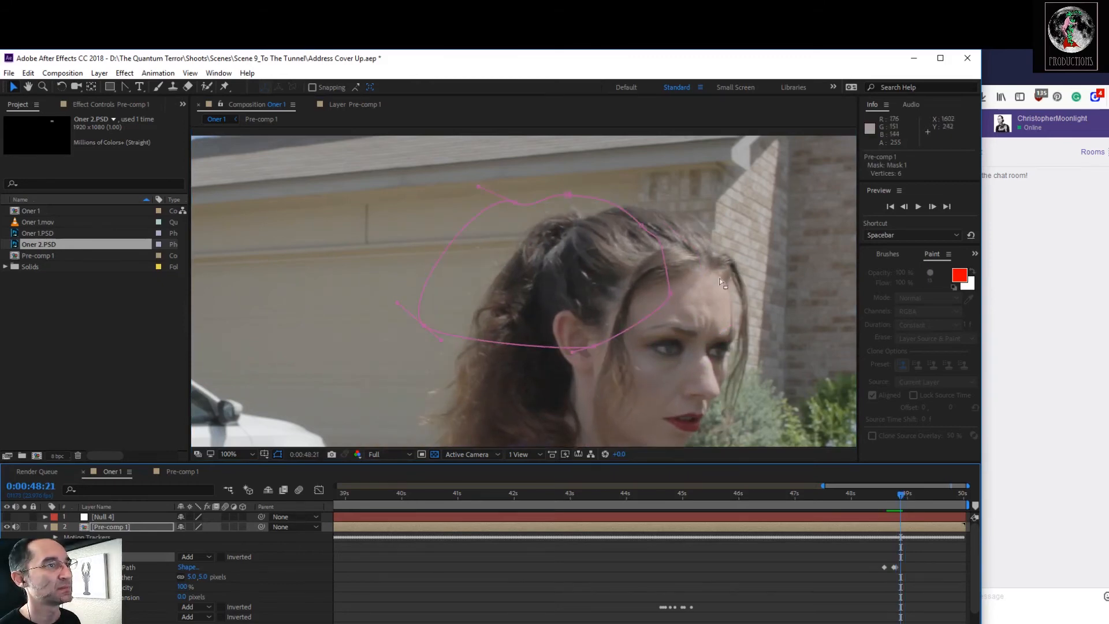
drag(395, 182, 689, 362)
drag(671, 295, 744, 308)
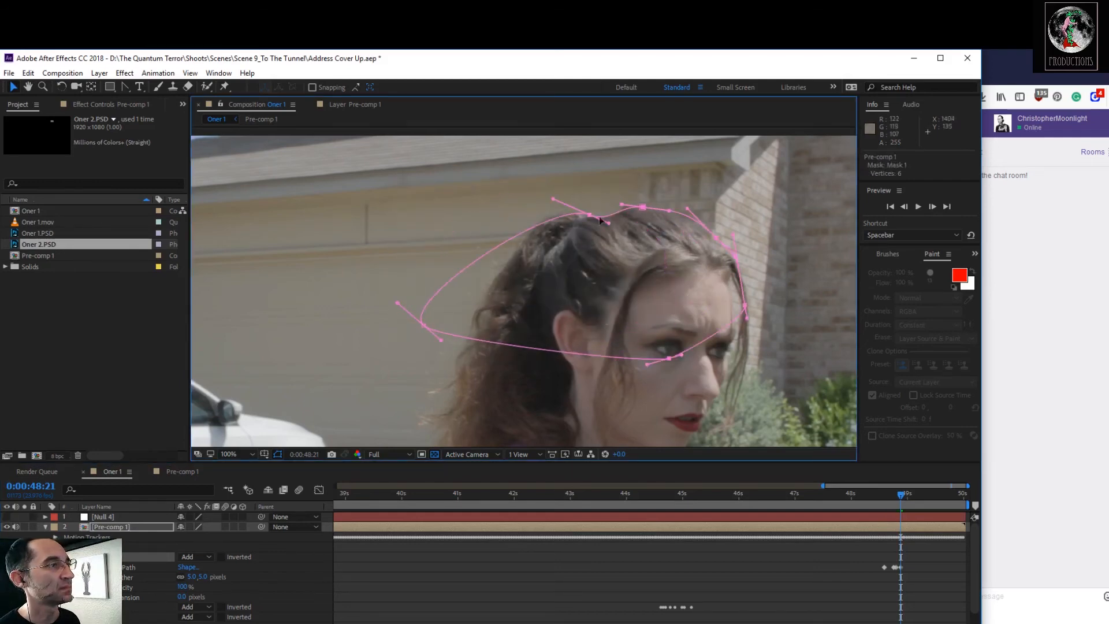
drag(588, 214, 586, 208)
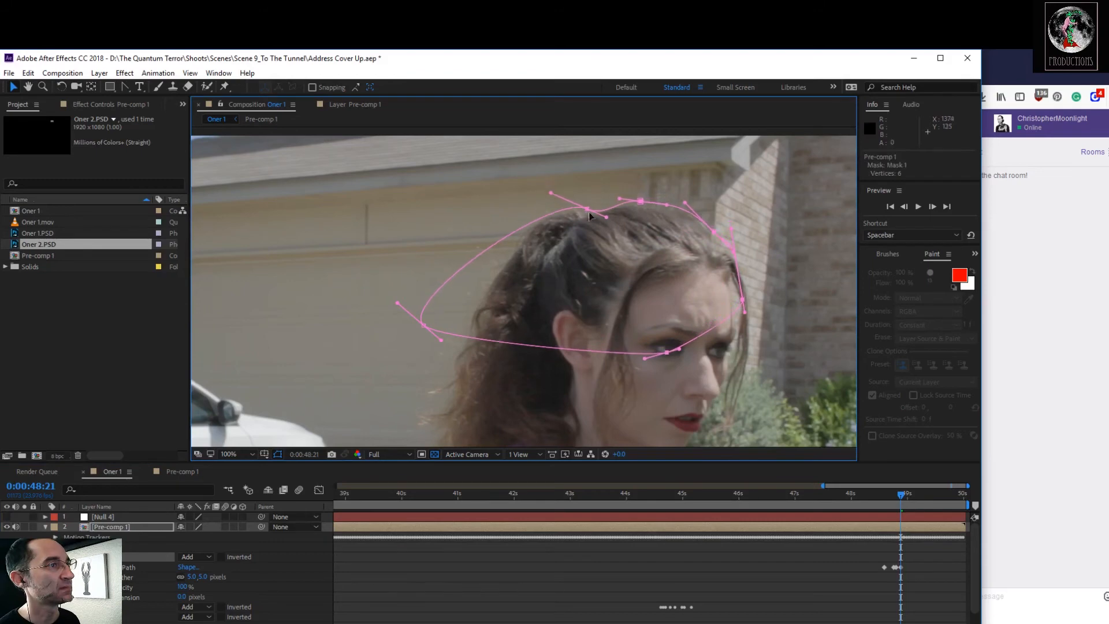
drag(417, 324, 489, 328)
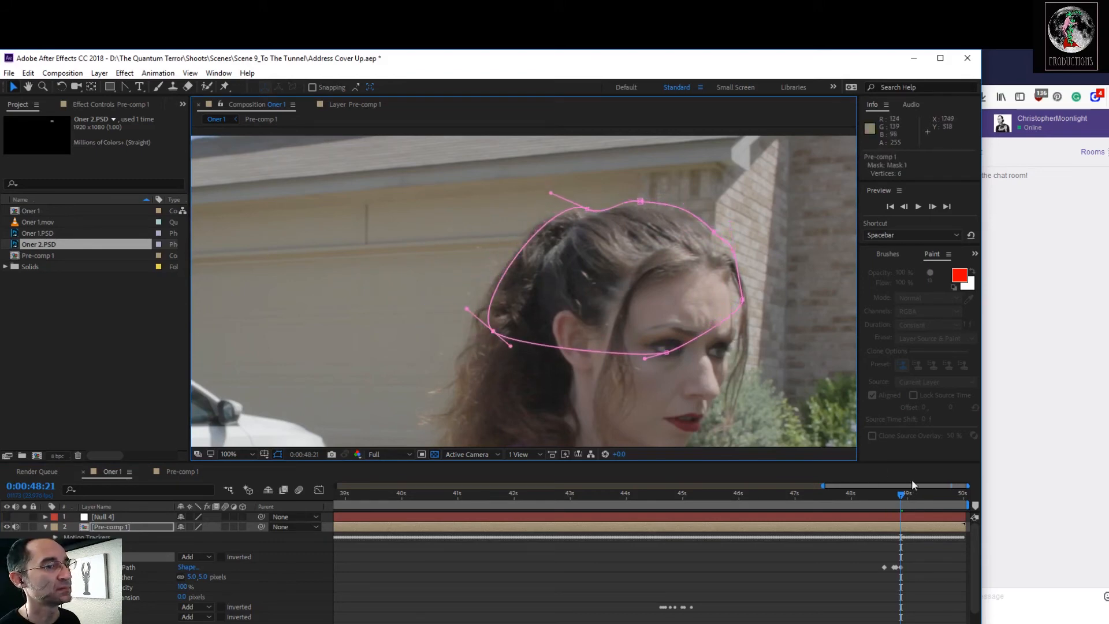
At 0:00:48:22, shift Mask 1's upper back and crown points along the top of the woman's hair
click(903, 494)
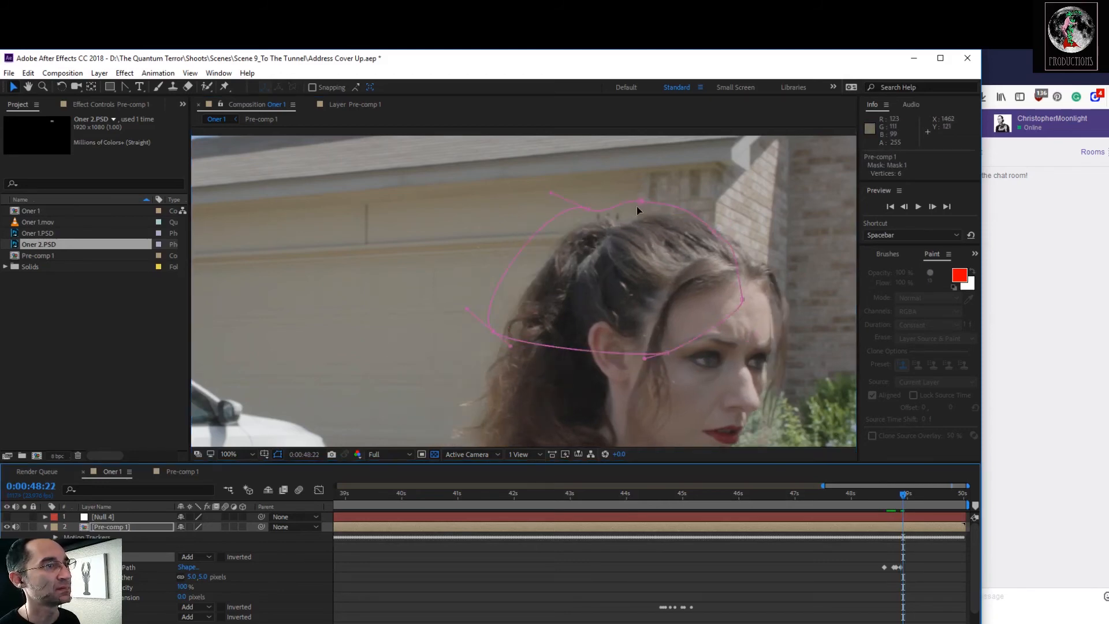
drag(640, 202, 615, 220)
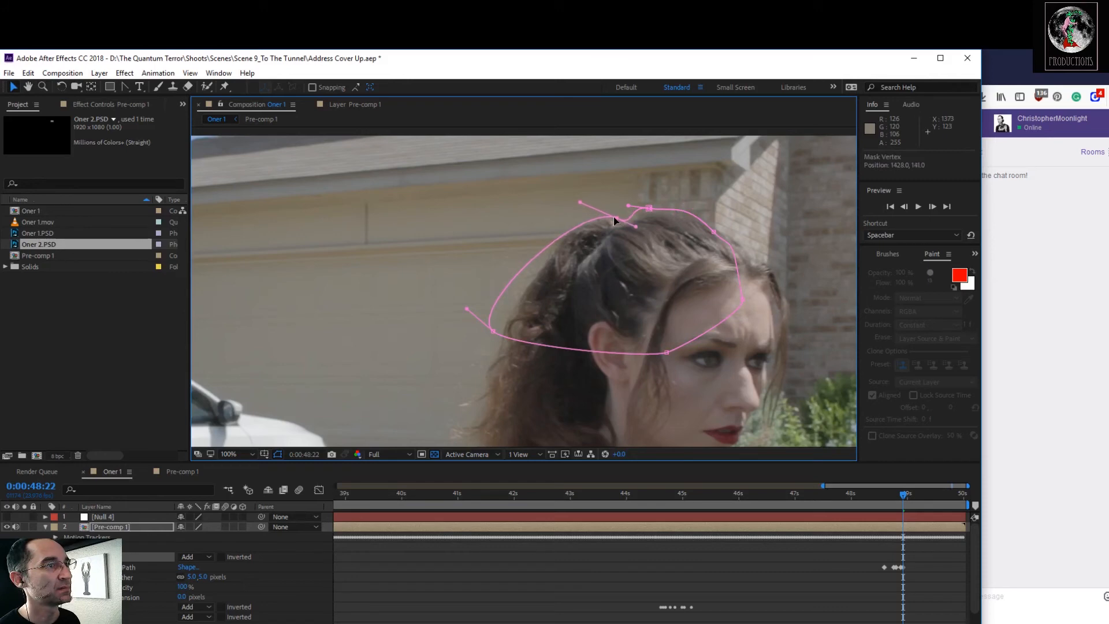
drag(648, 209, 669, 212)
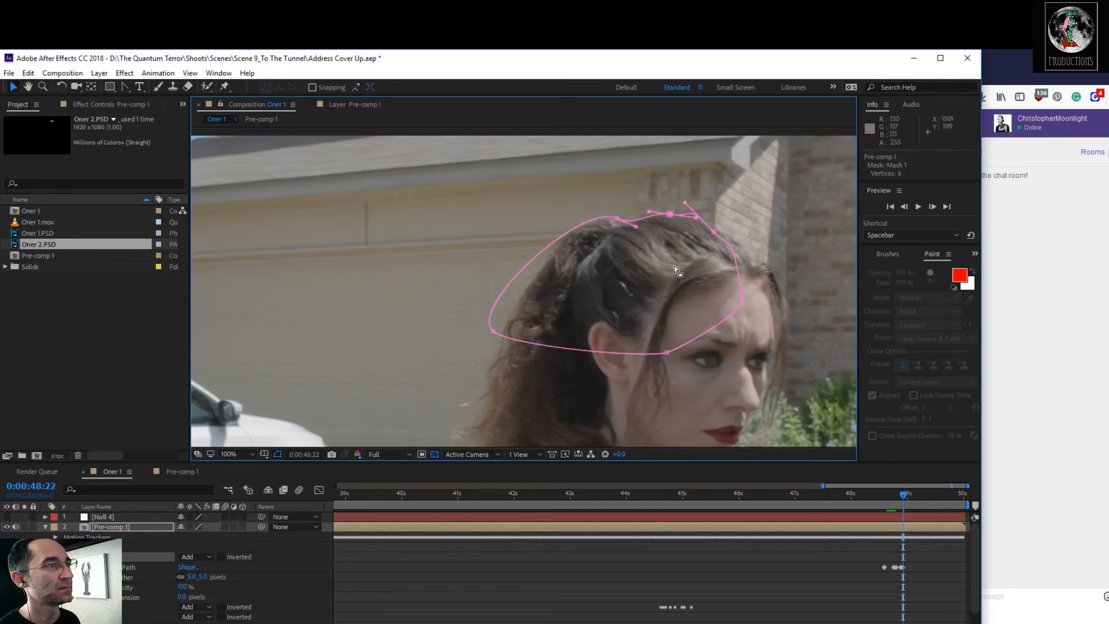
At 0:00:48:23, move Mask 1's back, crown and forehead points outward to enclose the woman's head from ponytail to brow
drag(903, 498, 905, 499)
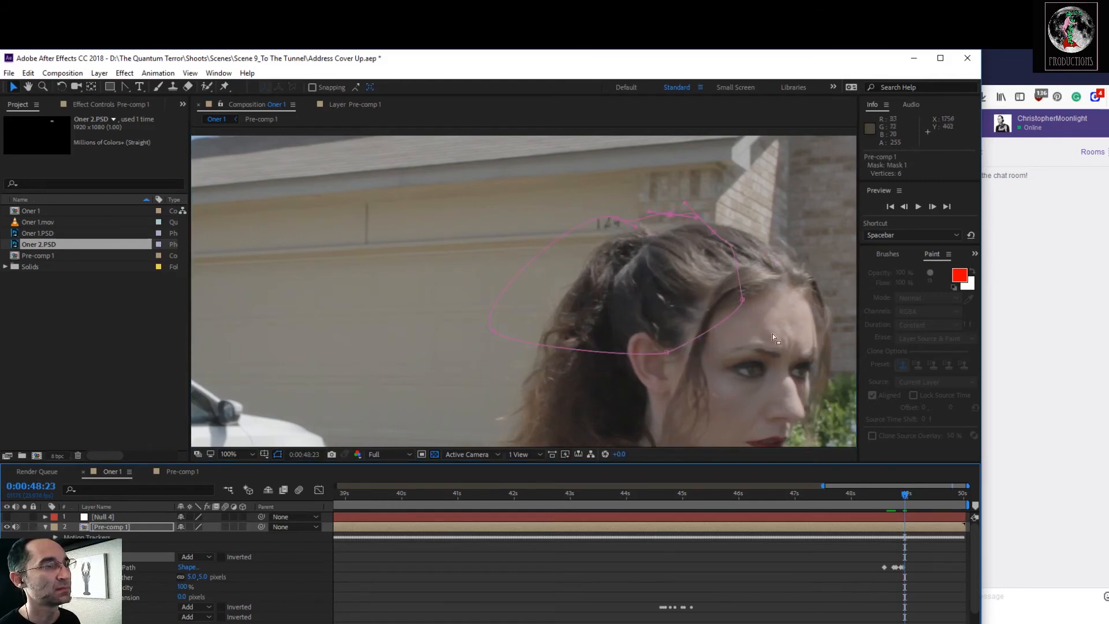
drag(615, 217, 647, 229)
drag(494, 332, 556, 341)
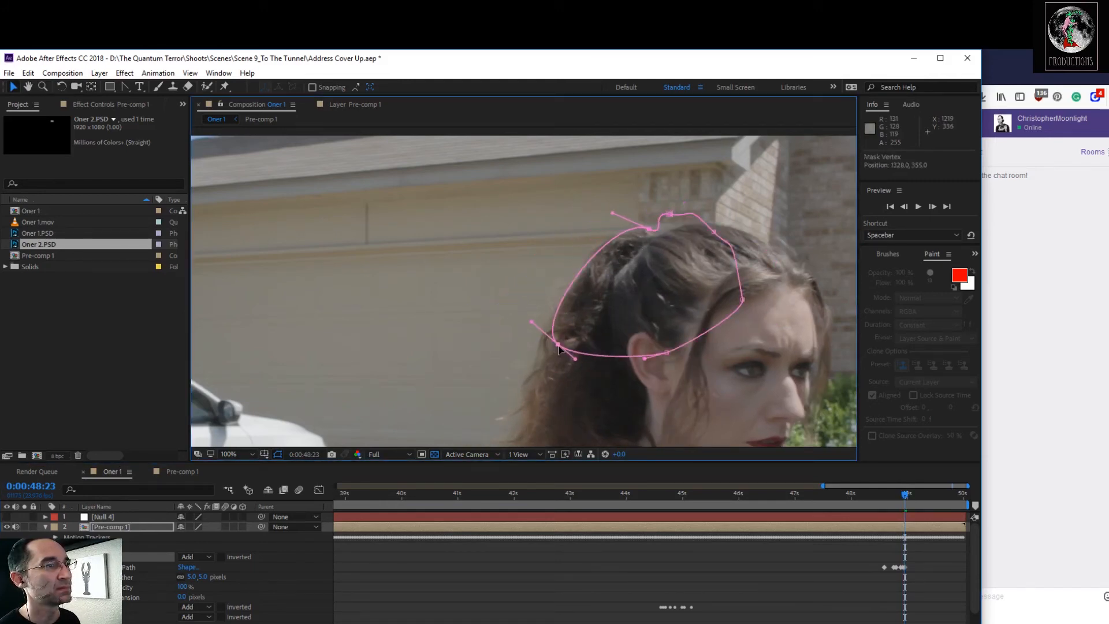
drag(673, 215, 752, 236)
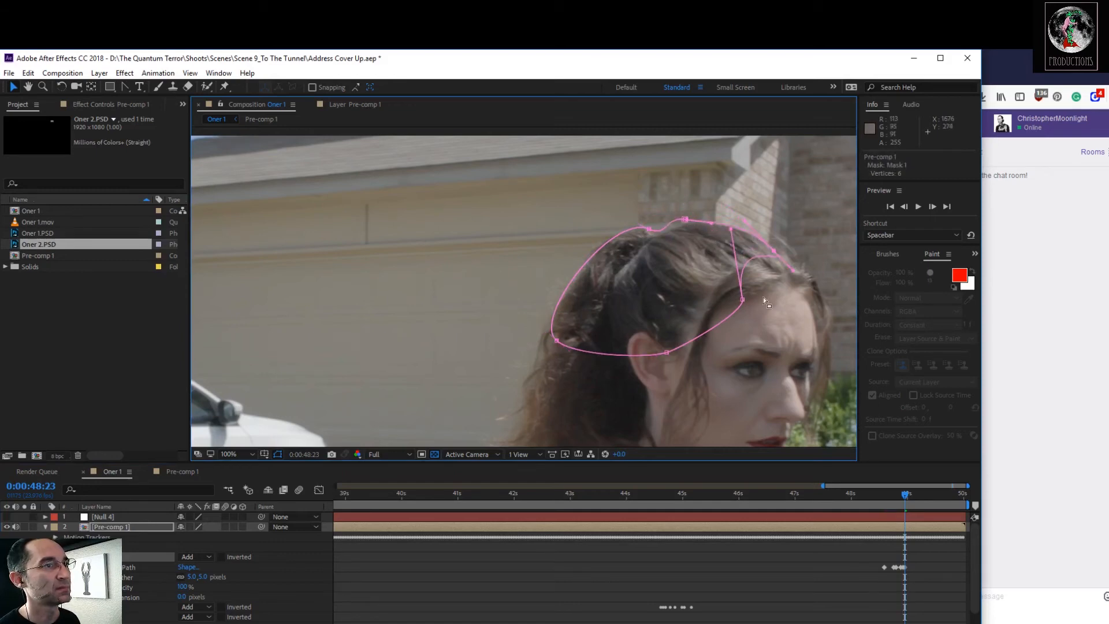
drag(742, 299, 832, 342)
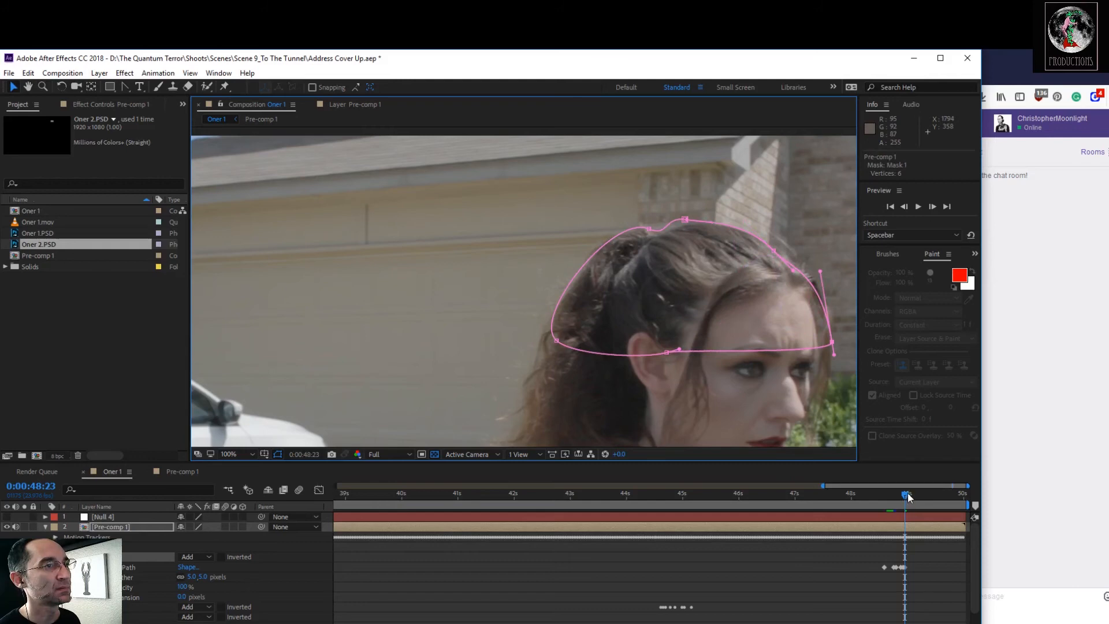
At 0:00:49:00, shift Mask 1's upper back point toward the woman's hair, and collapse the properties of the upper Pre-comp 1 layer
click(907, 493)
click(645, 227)
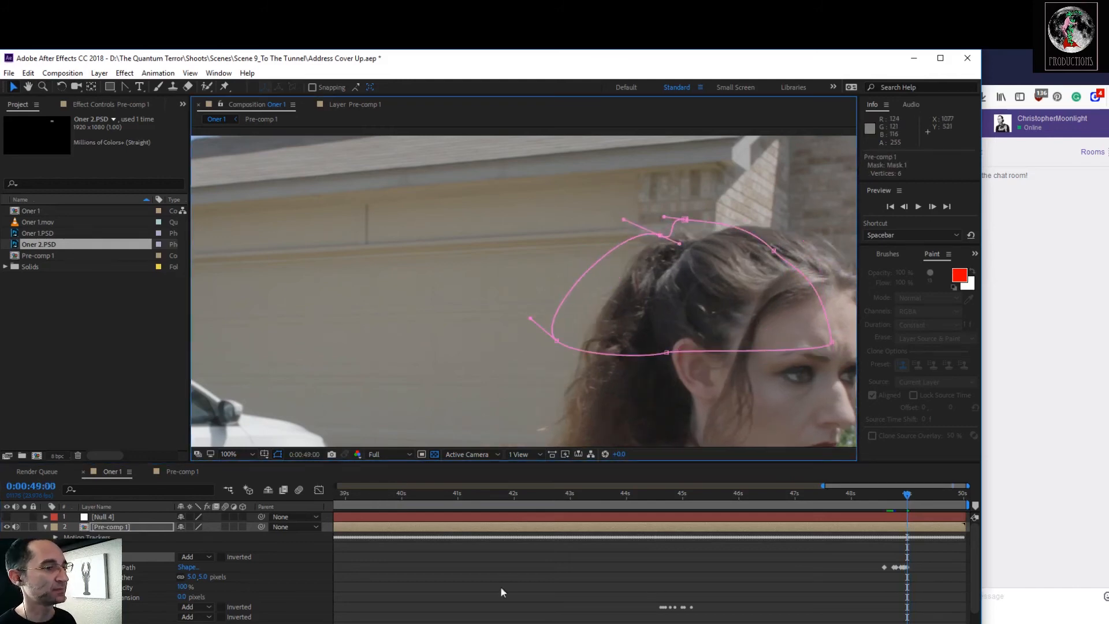
key(Page_Up)
key(Page_Up)
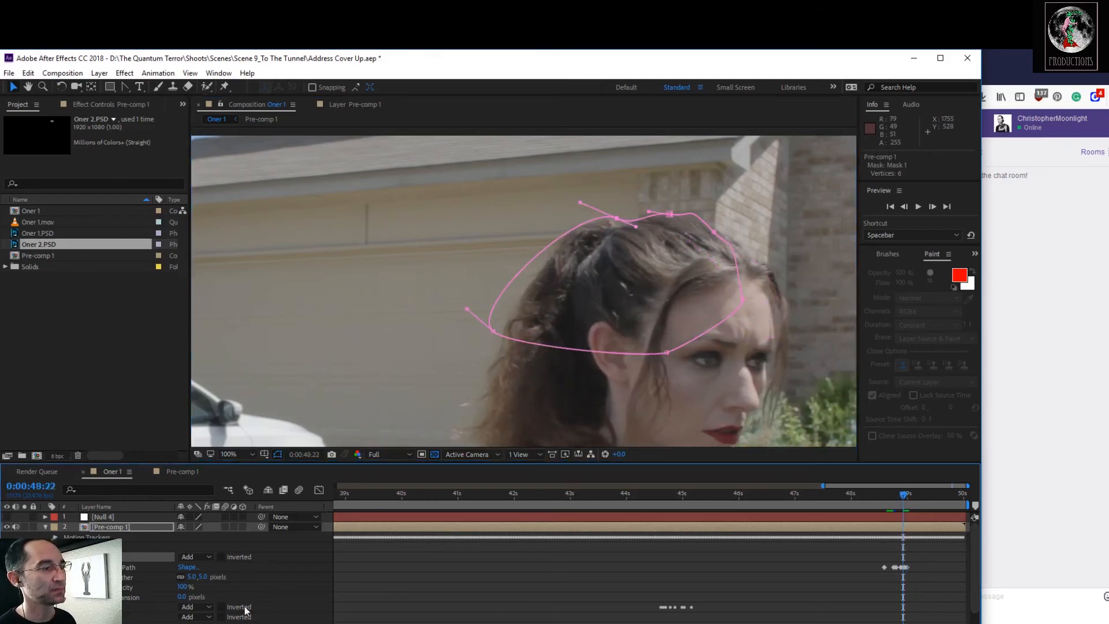
click(44, 527)
click(126, 616)
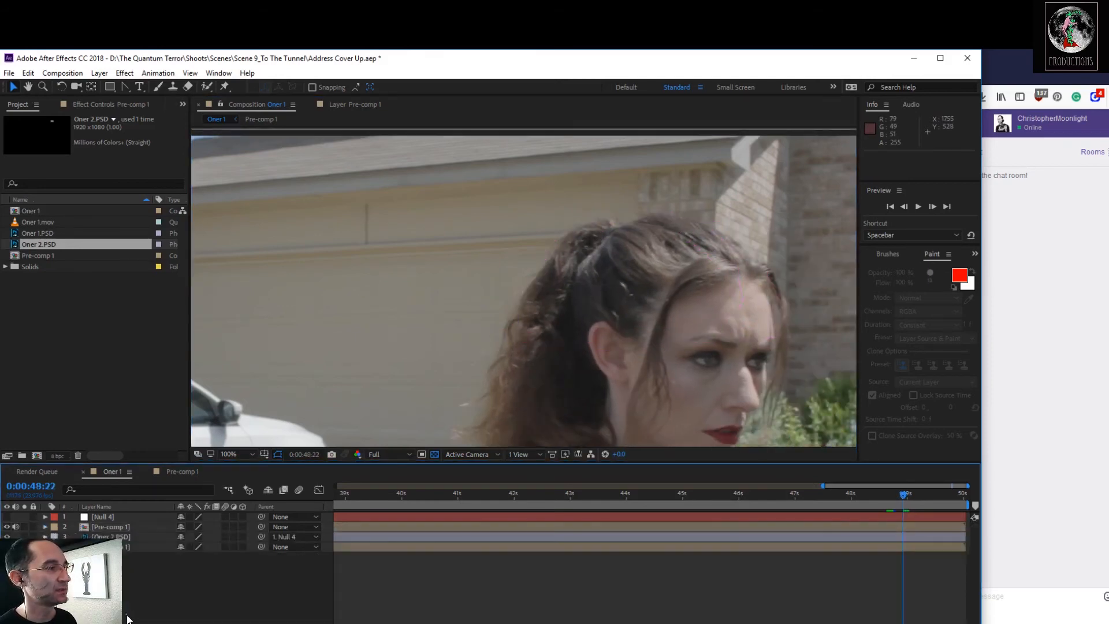
Show the full composition duration from 0:00:00:00 and fit the whole frame in an enlarged composition viewer
drag(902, 500, 579, 511)
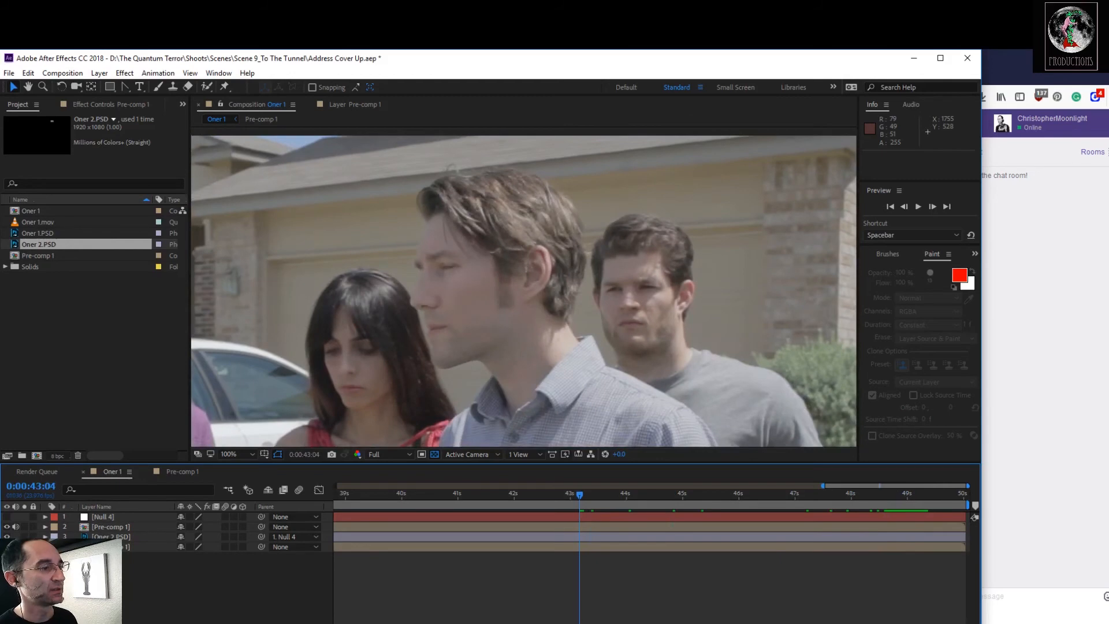
drag(823, 486, 335, 485)
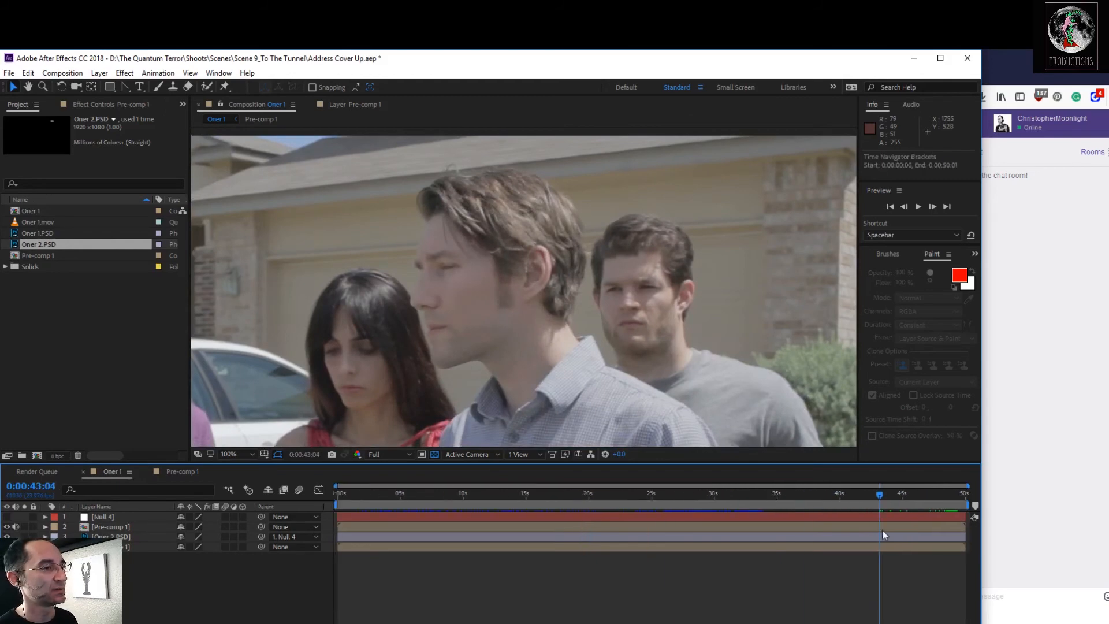
drag(879, 494, 334, 494)
click(249, 455)
click(245, 240)
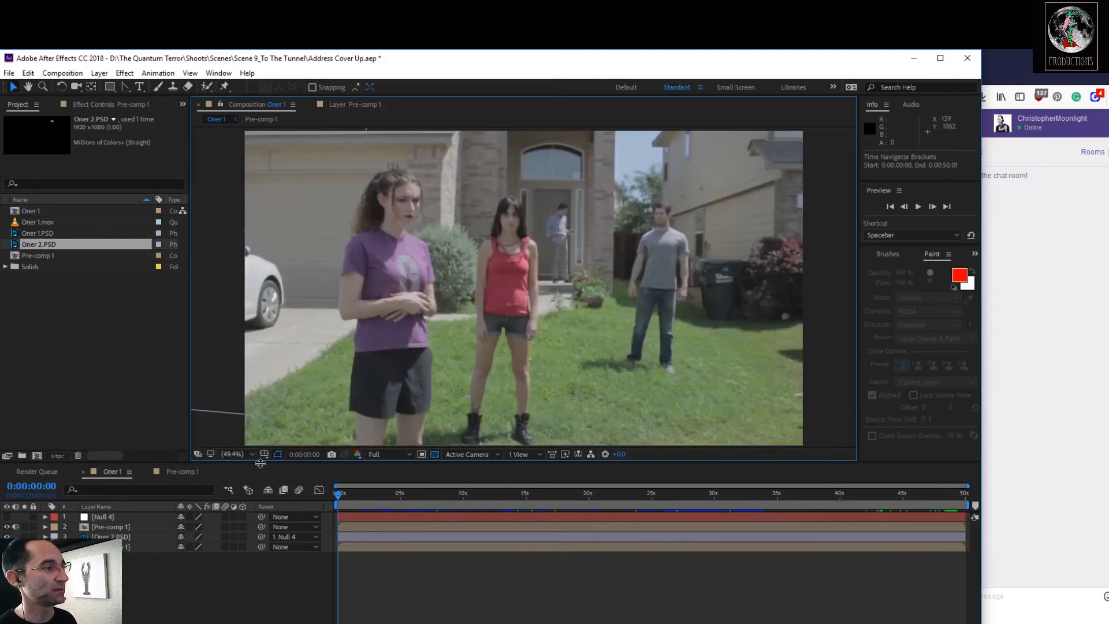
drag(263, 462, 260, 554)
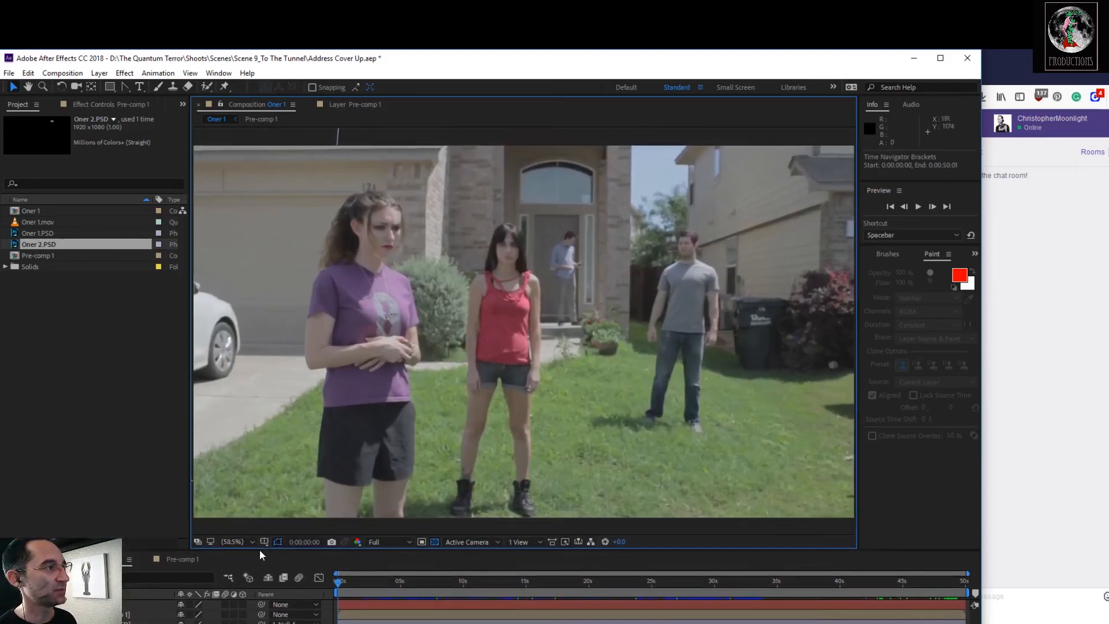
Save the project and preview the shot from its start
key(ctrl+s)
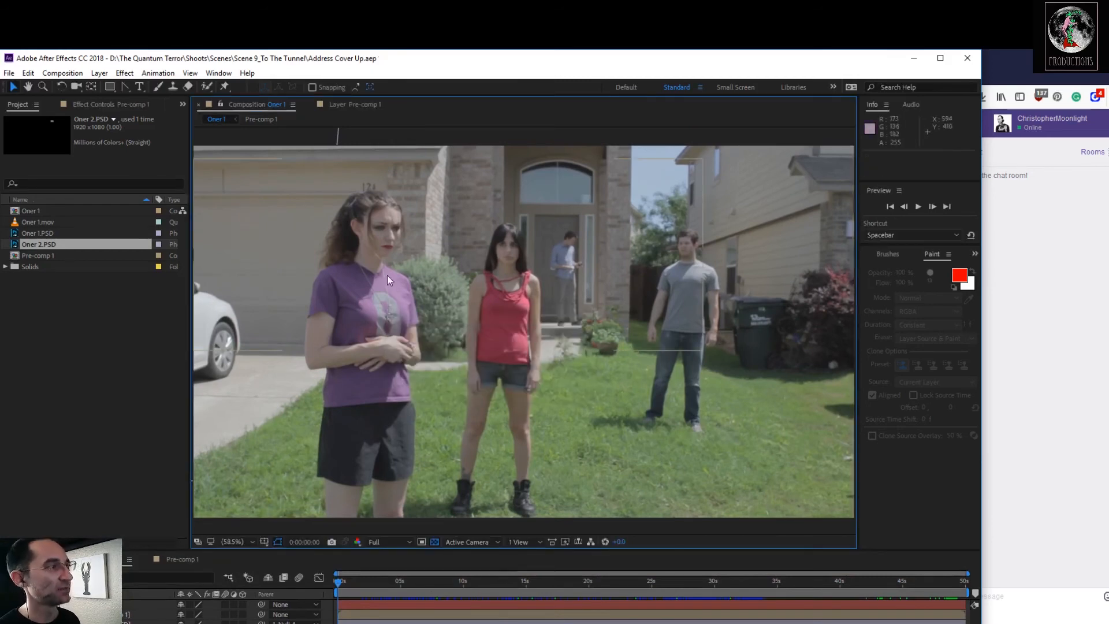
key(space)
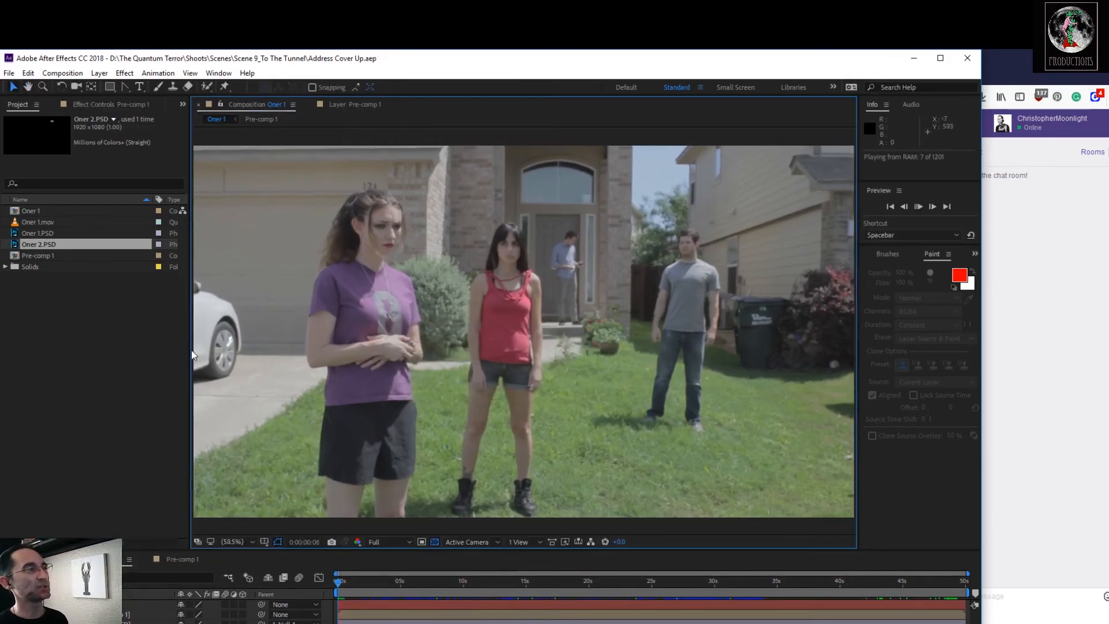
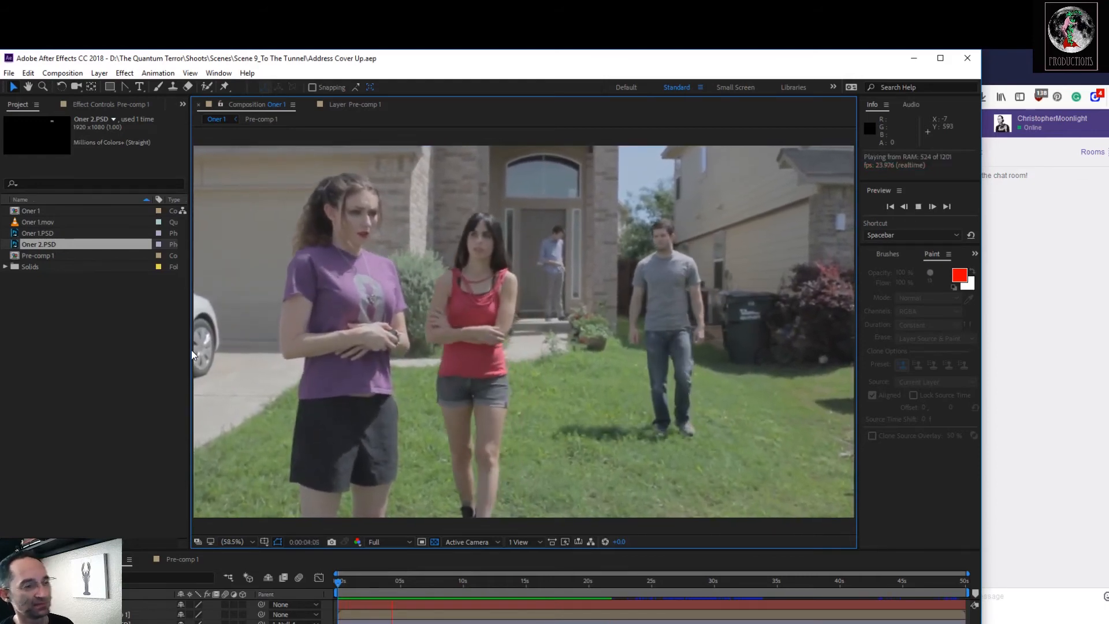
key(space)
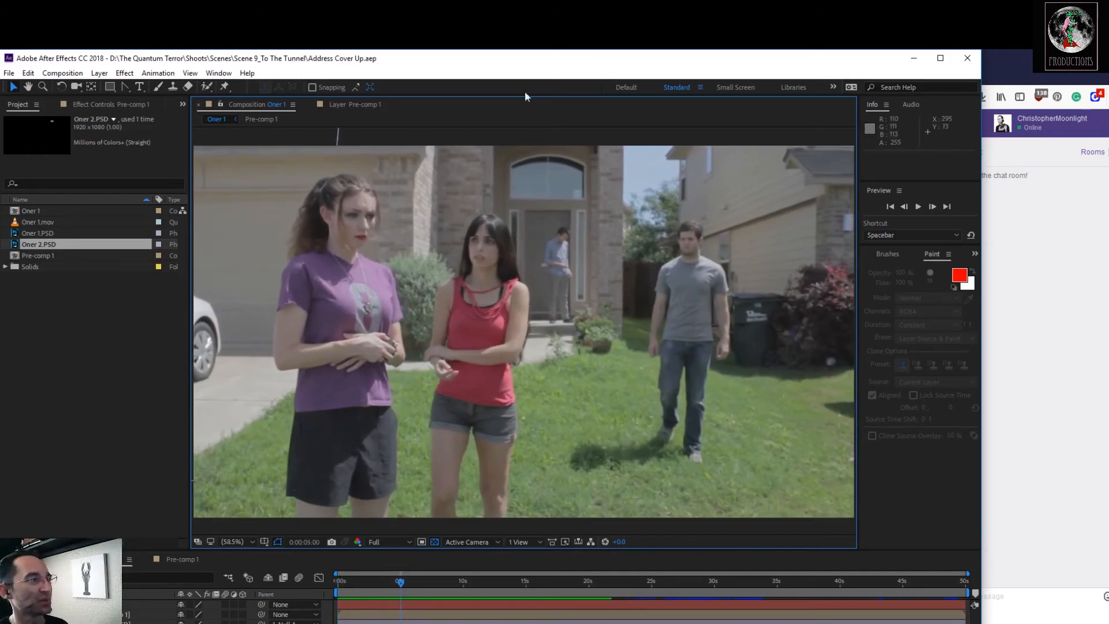
Examine the brickwork behind the woman's head at 200% from 0:00:32:06 back to 0:00:29:06 for drift in the cover-up
drag(404, 588, 742, 590)
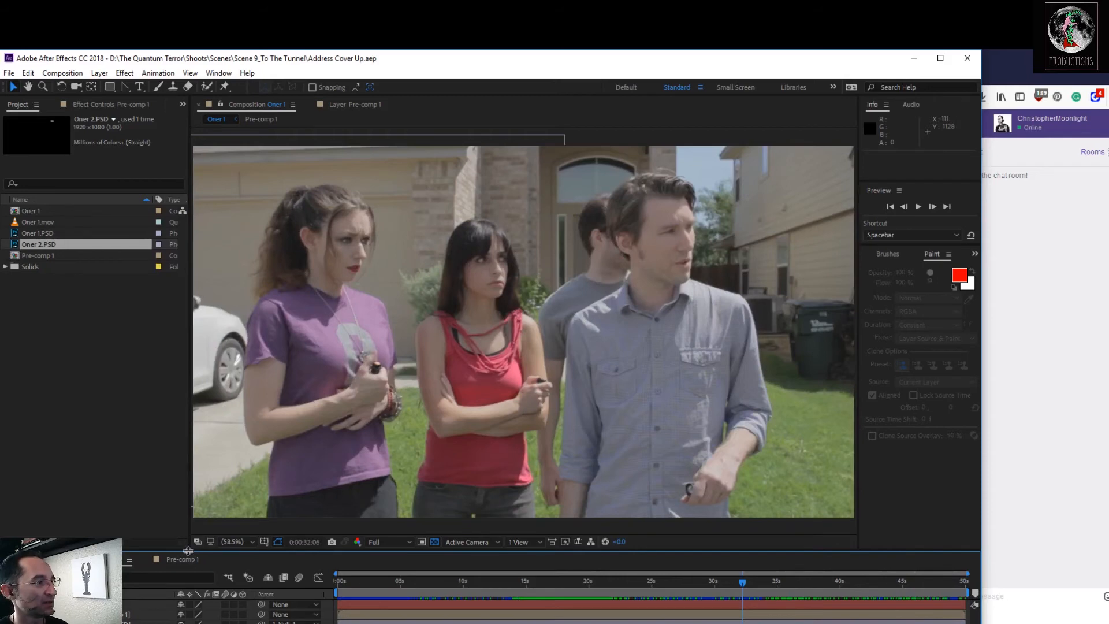
drag(188, 550, 276, 443)
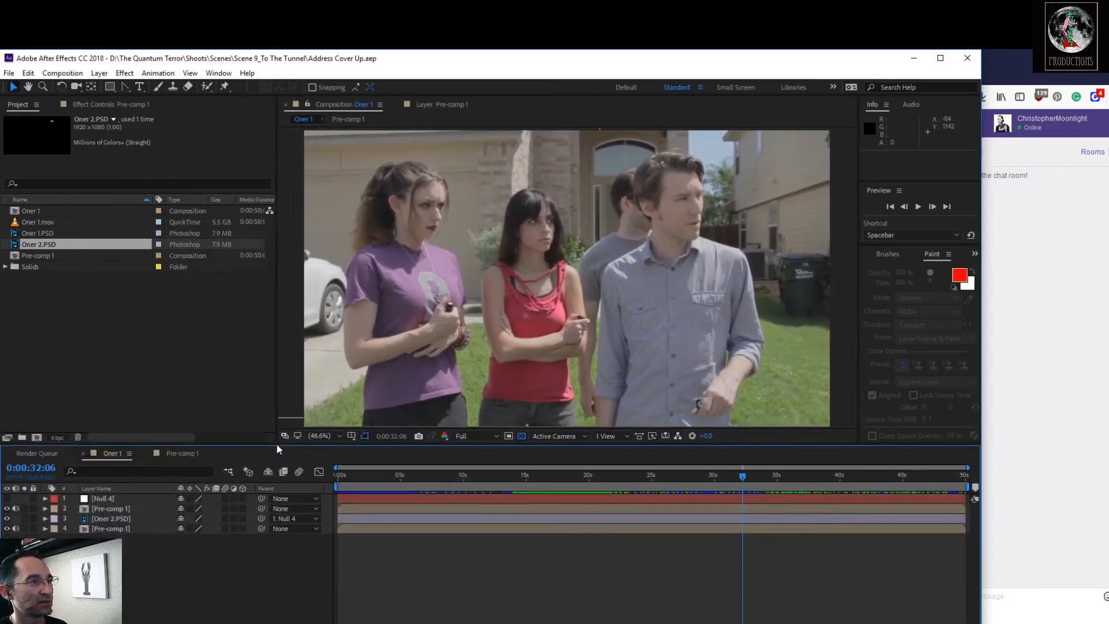
scroll(442, 278, up, 3)
key(space)
drag(449, 236, 815, 391)
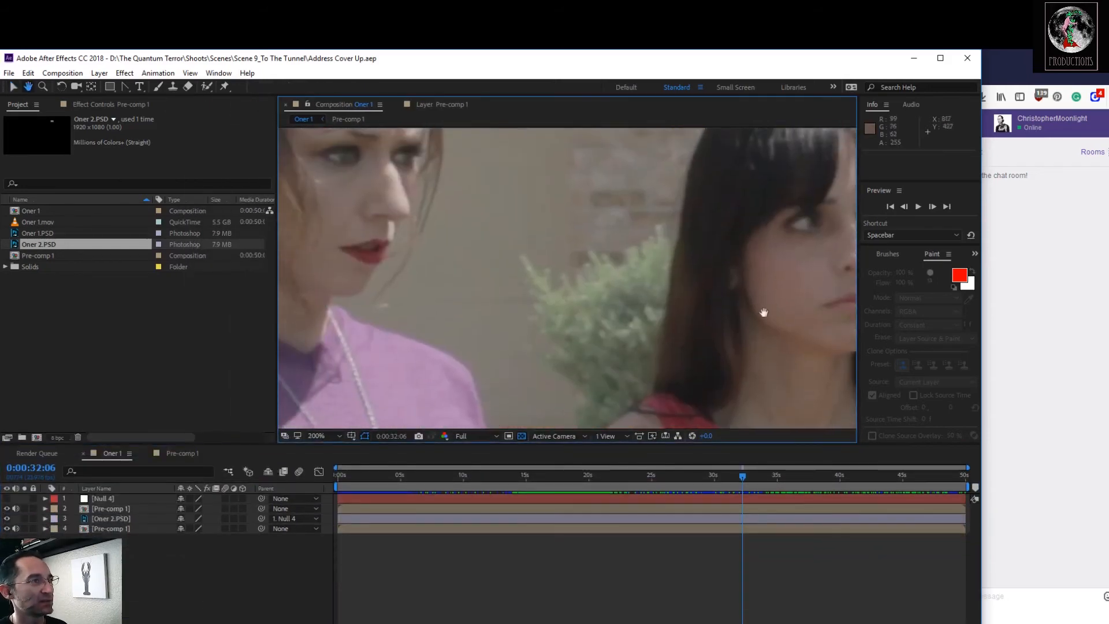
drag(686, 231, 738, 408)
drag(595, 231, 681, 387)
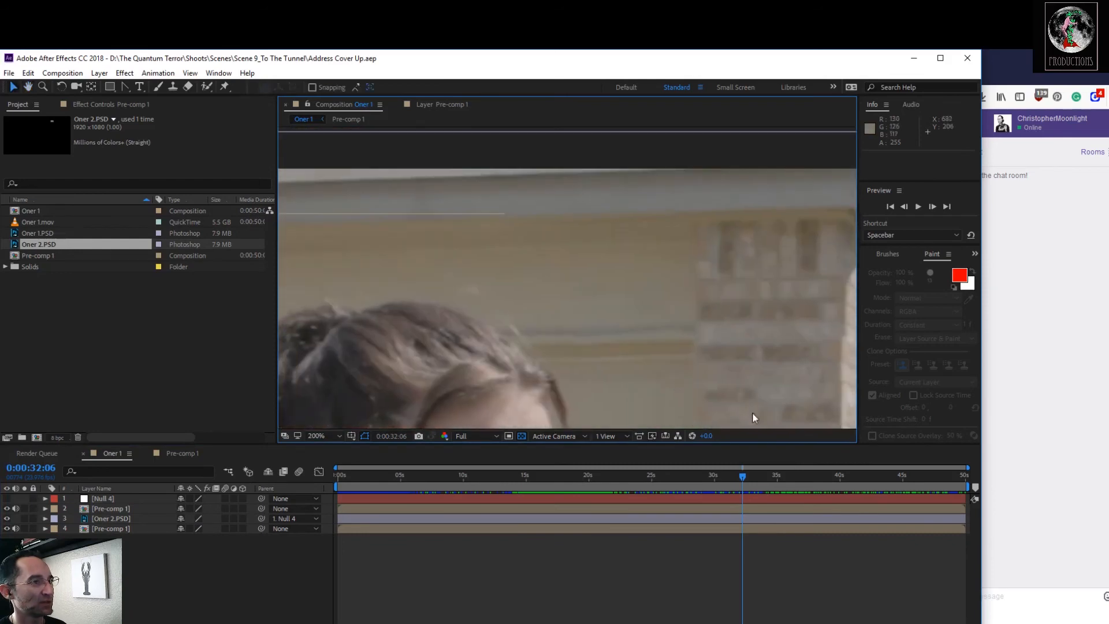
drag(742, 477, 703, 470)
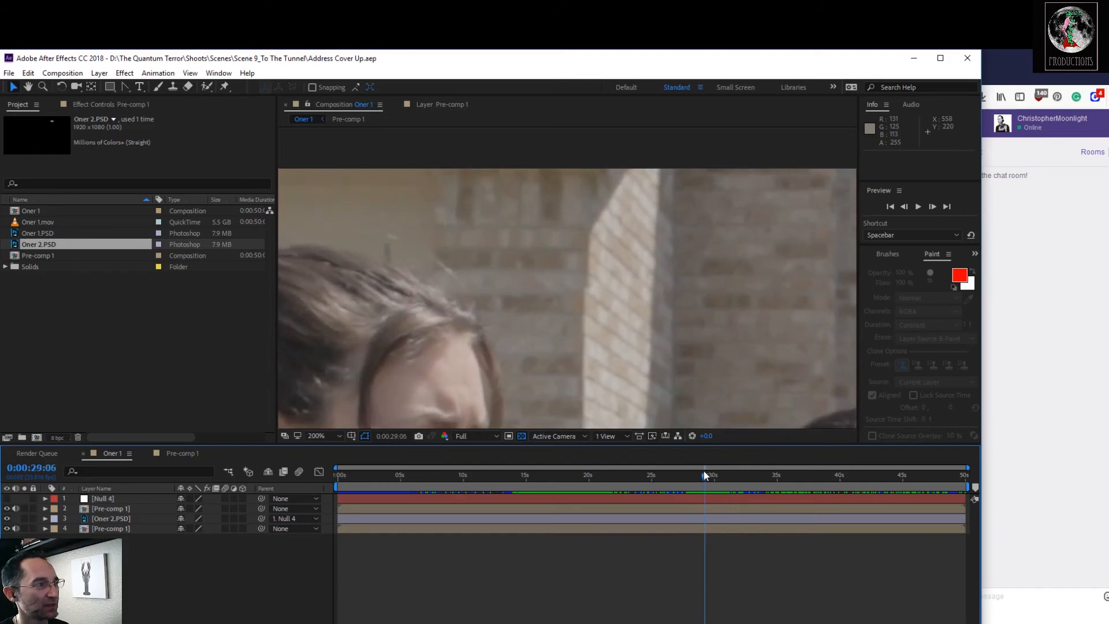
Reveal Oner 2.PSD's transform keyframes and keyframe its Position at -457.2, 397.4 at 0:00:28:20
click(103, 516)
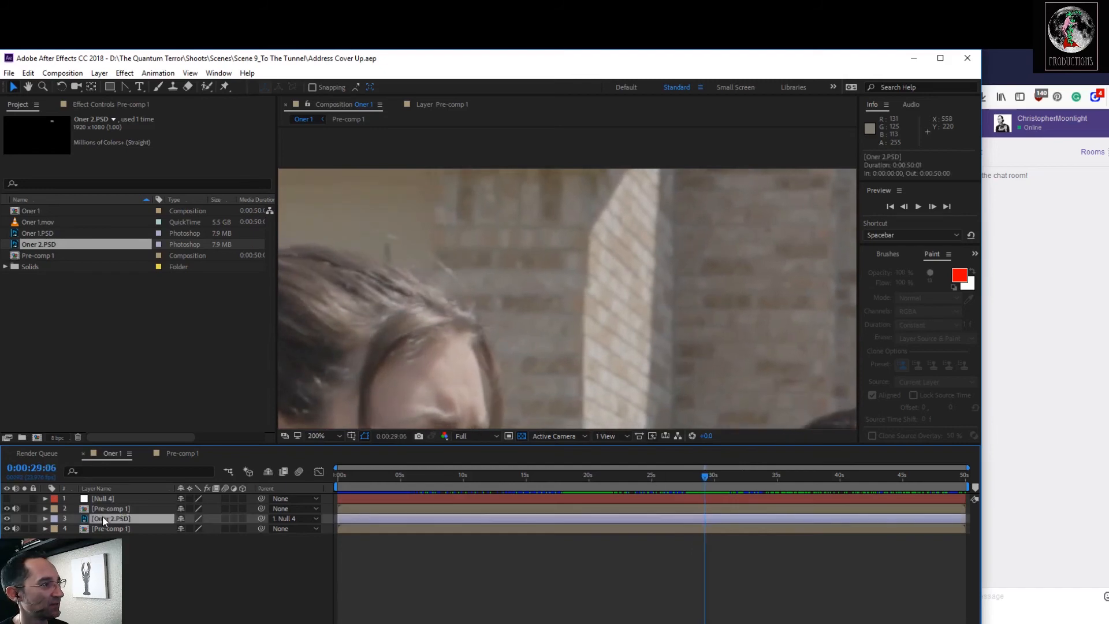
click(46, 519)
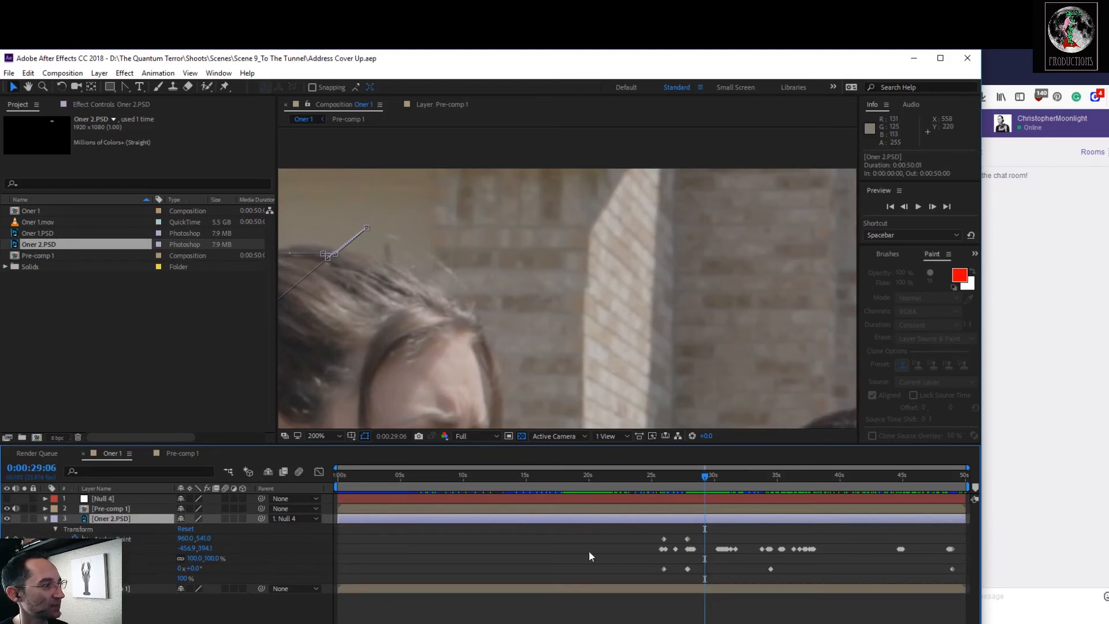
drag(348, 623, 375, 623)
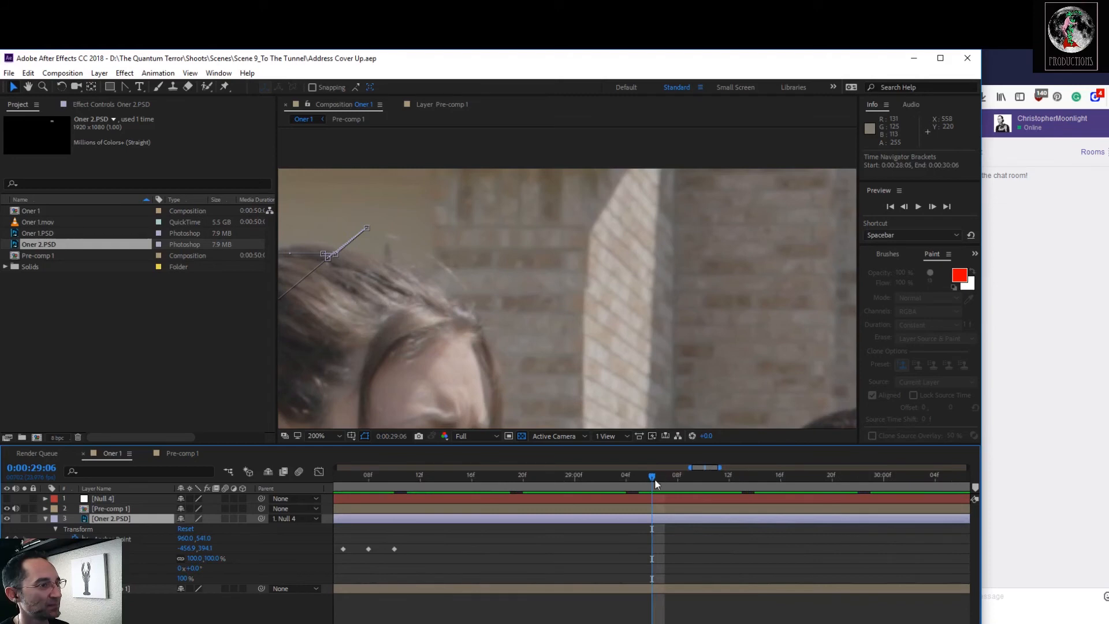
drag(648, 477, 522, 485)
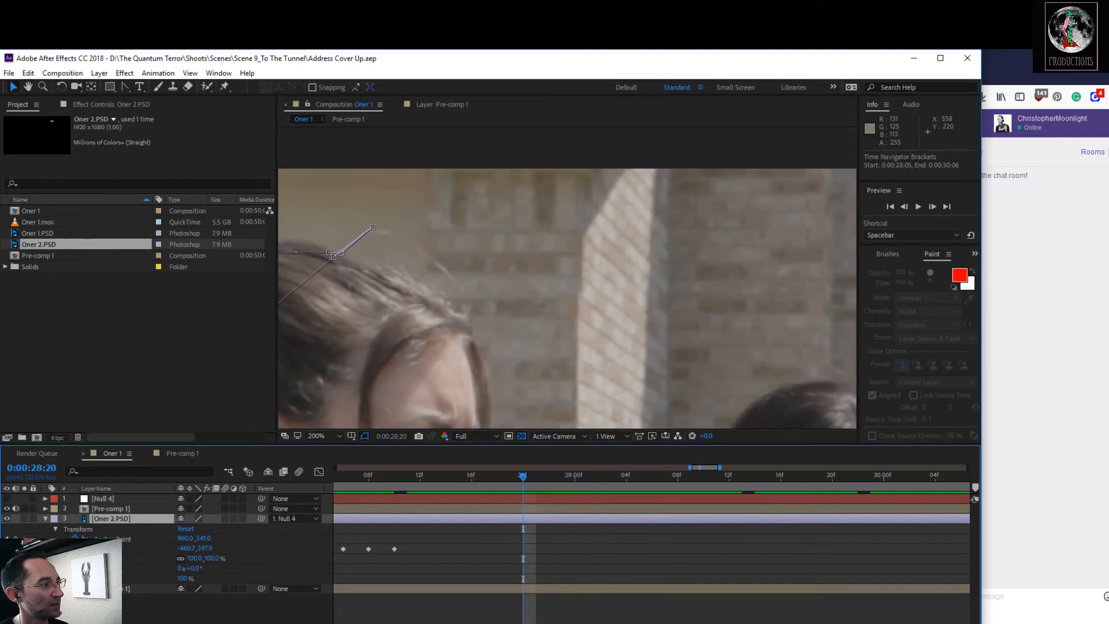
click(104, 548)
drag(375, 248, 372, 249)
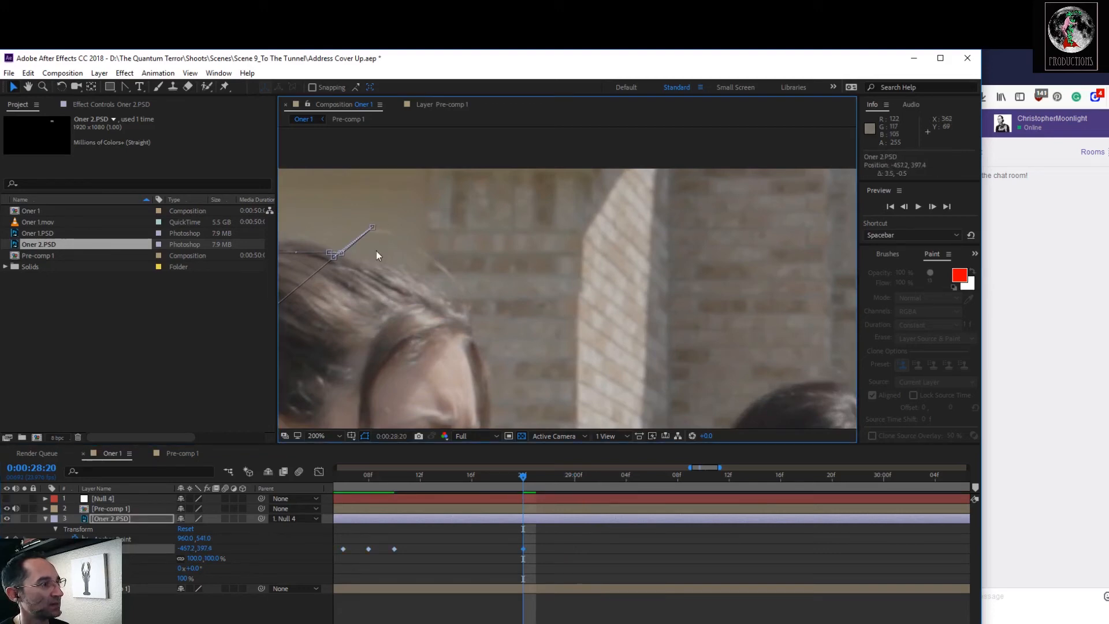
Adjust Oner 2.PSD's Position with a keyframe at 0:00:29:04, and set it to -447.3, 391.3 at 0:00:29:11
drag(528, 476, 625, 490)
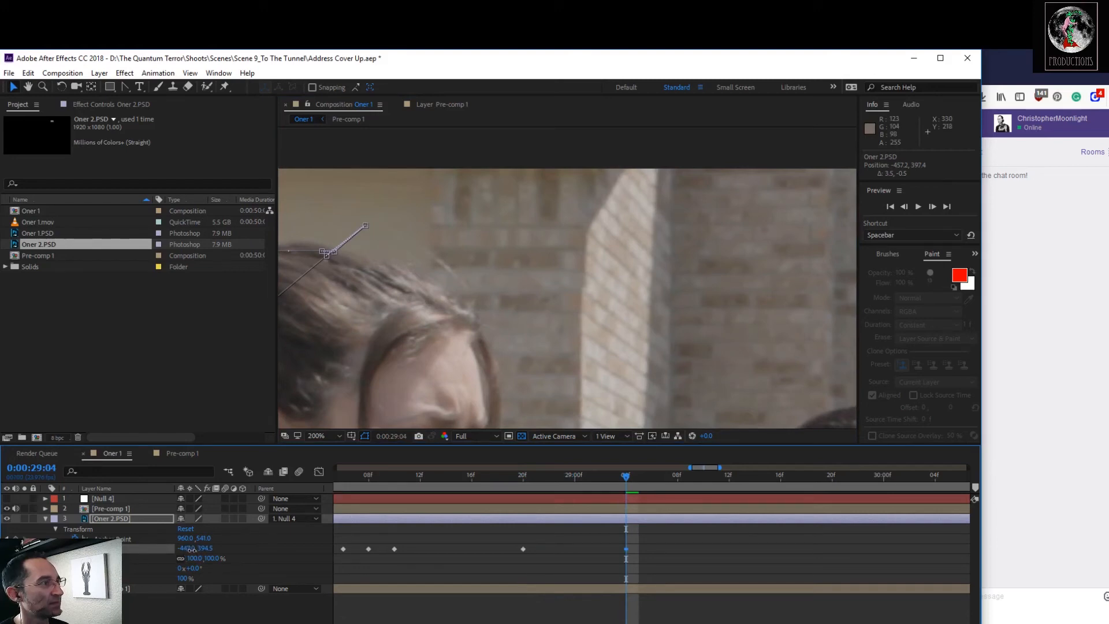
drag(630, 478, 663, 488)
drag(696, 491, 720, 484)
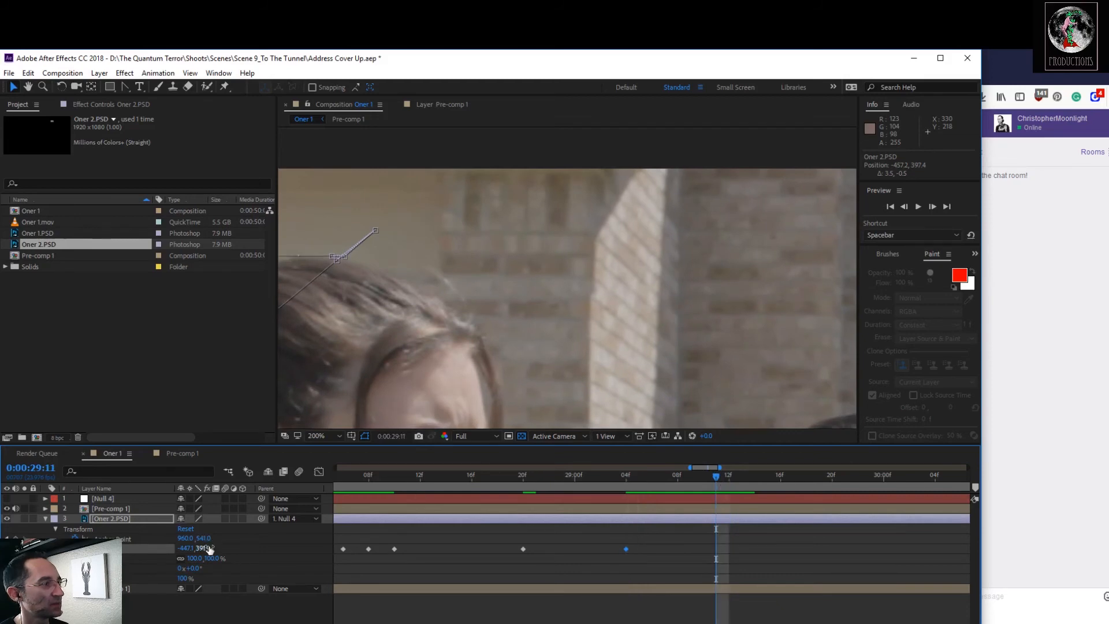
drag(202, 548, 203, 547)
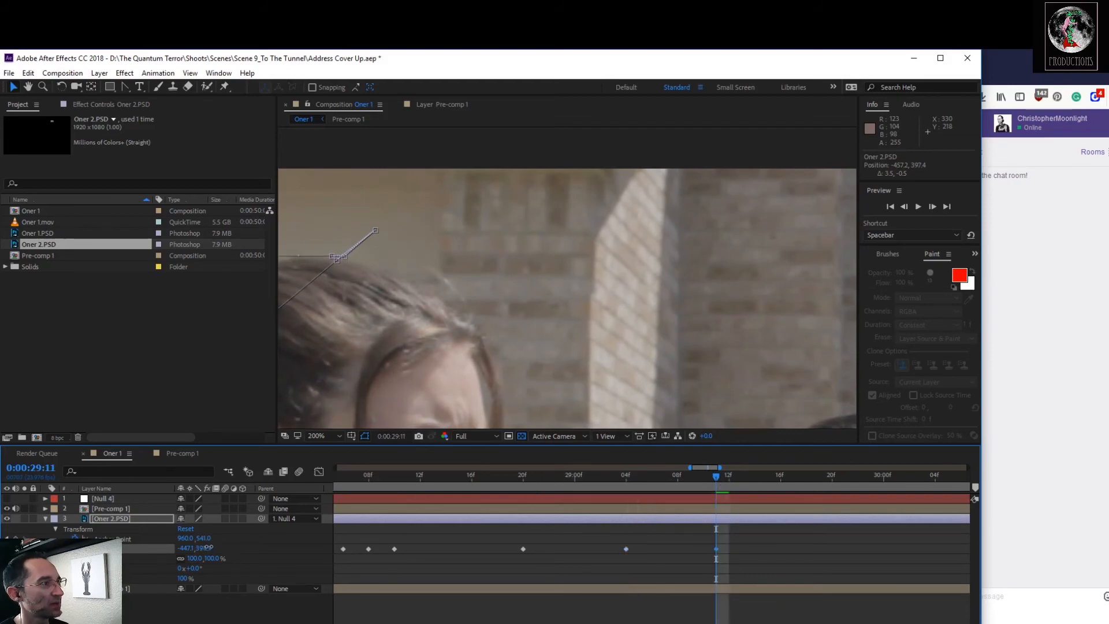
Set Oner 2.PSD's Position to -447.3, 387.3 at 0:00:29:18 and copy that keyframe to 0:00:29:22
drag(718, 480, 813, 476)
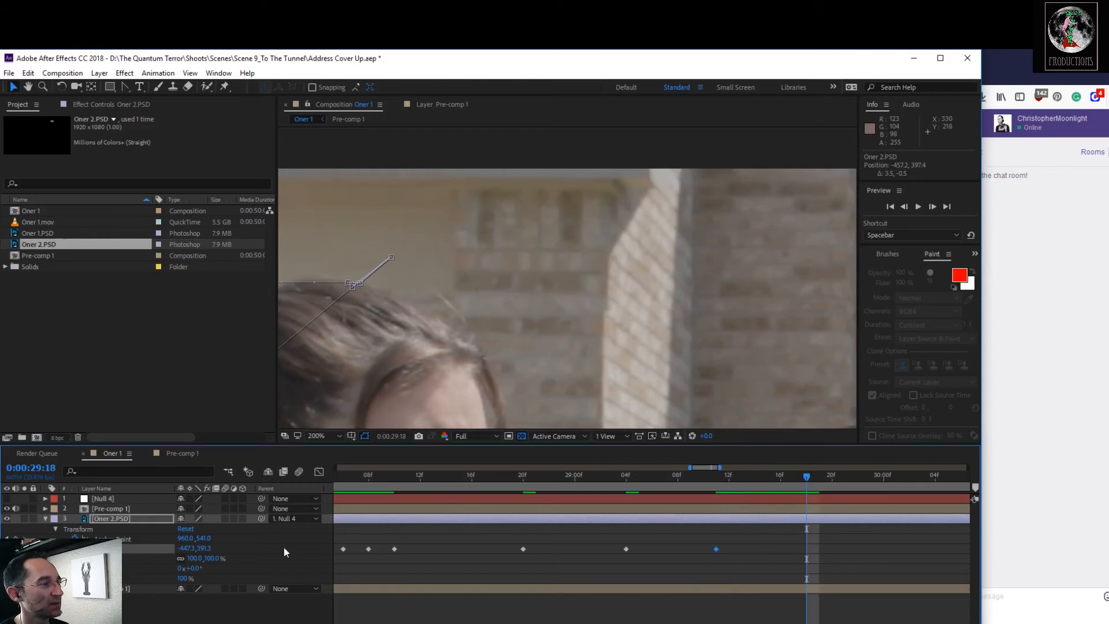
drag(203, 548, 203, 548)
drag(750, 474, 864, 500)
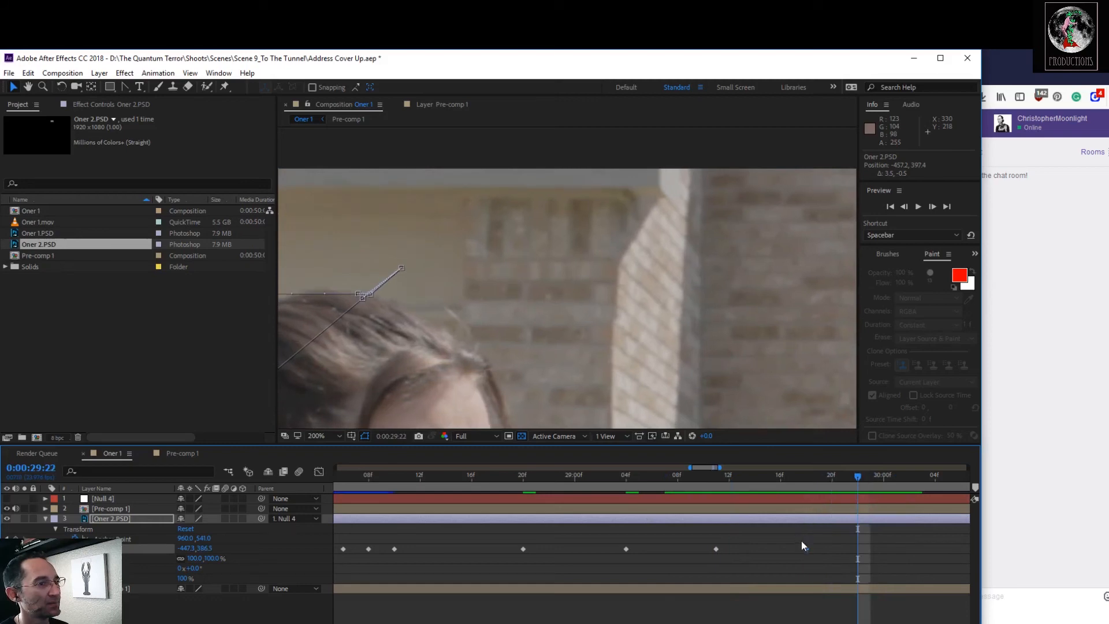
key(ctrl+c)
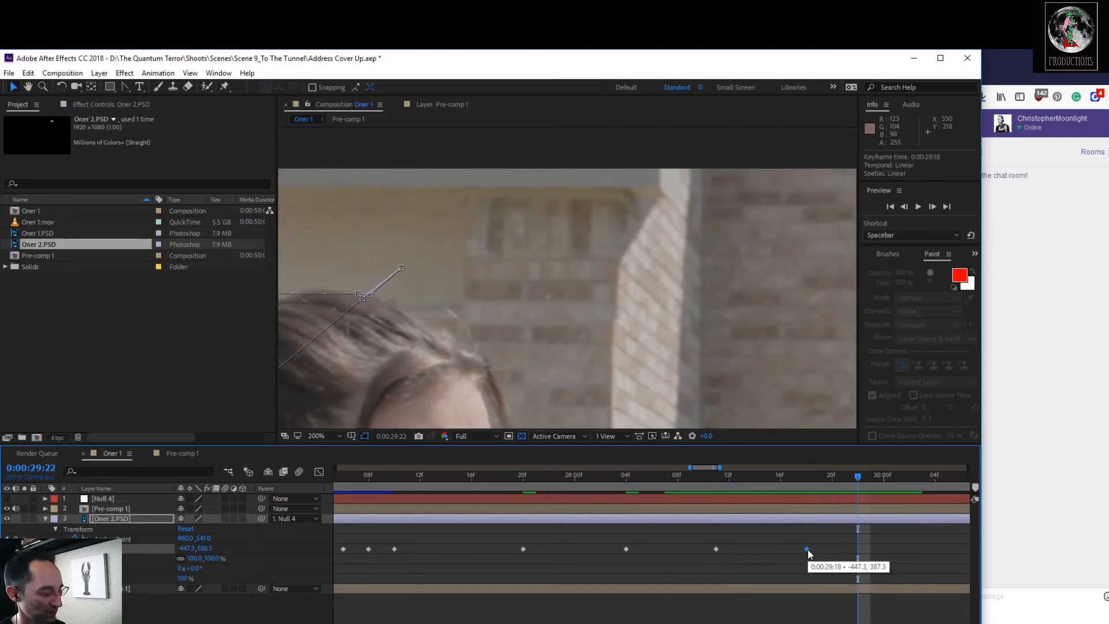
key(ctrl+v)
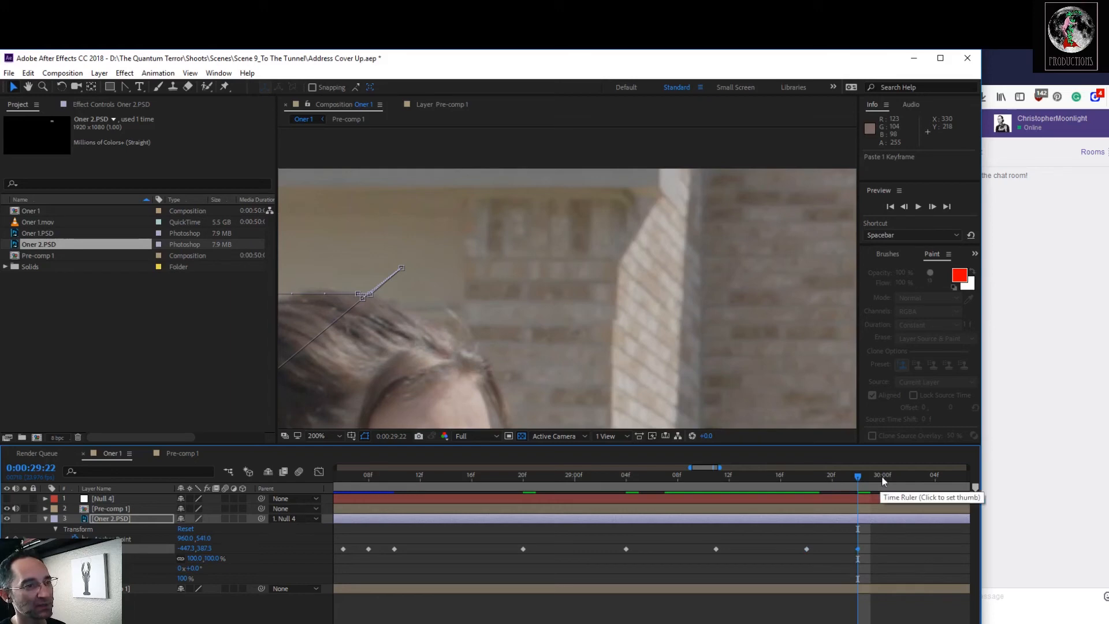
Set Oner 2.PSD's Position to -447.3, 390.0 at 0:00:29:23 and adjust its vertical Position with a keyframe at 0:00:30:01
drag(859, 477, 870, 477)
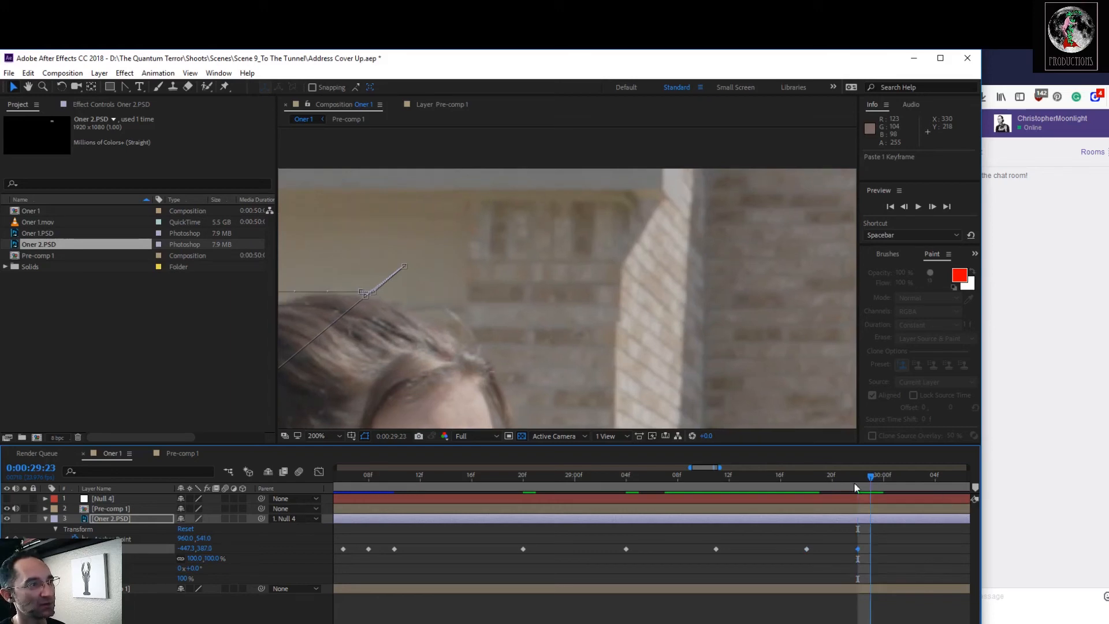
drag(201, 547, 203, 548)
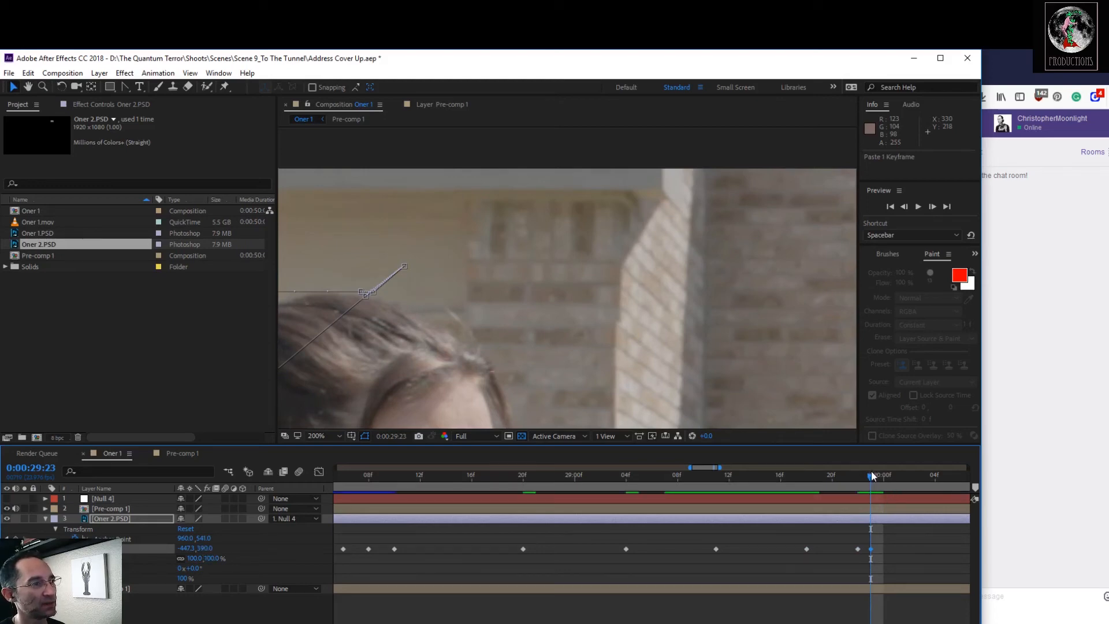
drag(847, 484, 899, 492)
drag(203, 548, 201, 548)
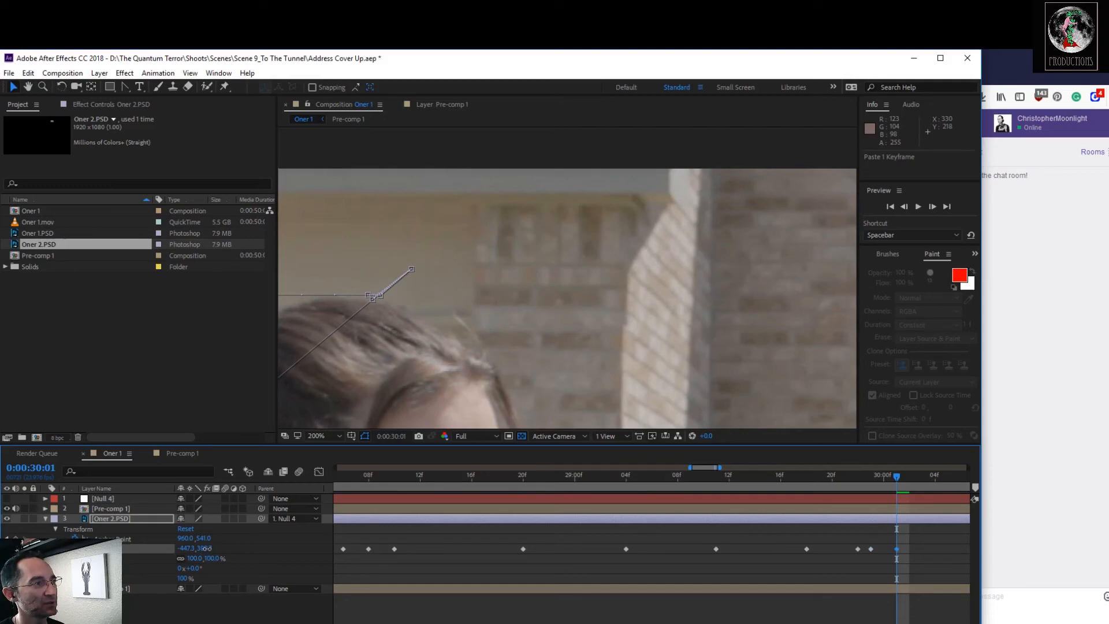
Keyframe Oner 2.PSD's Position at -447.4, 390.8 at 0:00:30:02 and at -447.4, 386.6 at 0:00:30:03
mouse_move(893, 476)
mouse_down()
mouse_move(930, 473)
mouse_move(899, 476)
mouse_move(924, 476)
mouse_move(911, 477)
mouse_up()
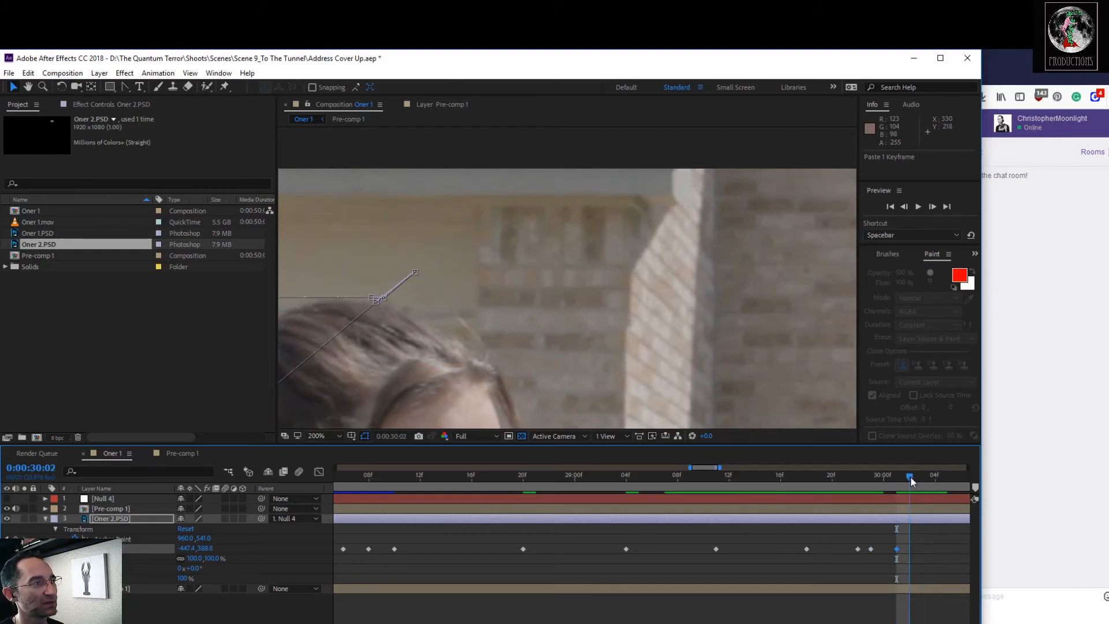
click(896, 549)
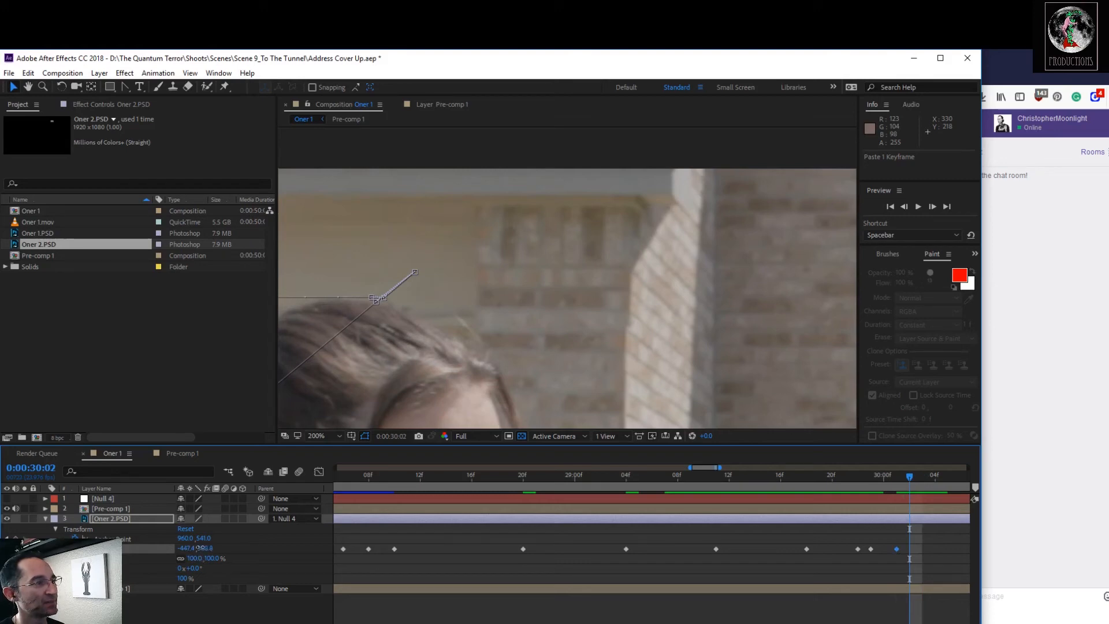
drag(198, 548, 203, 548)
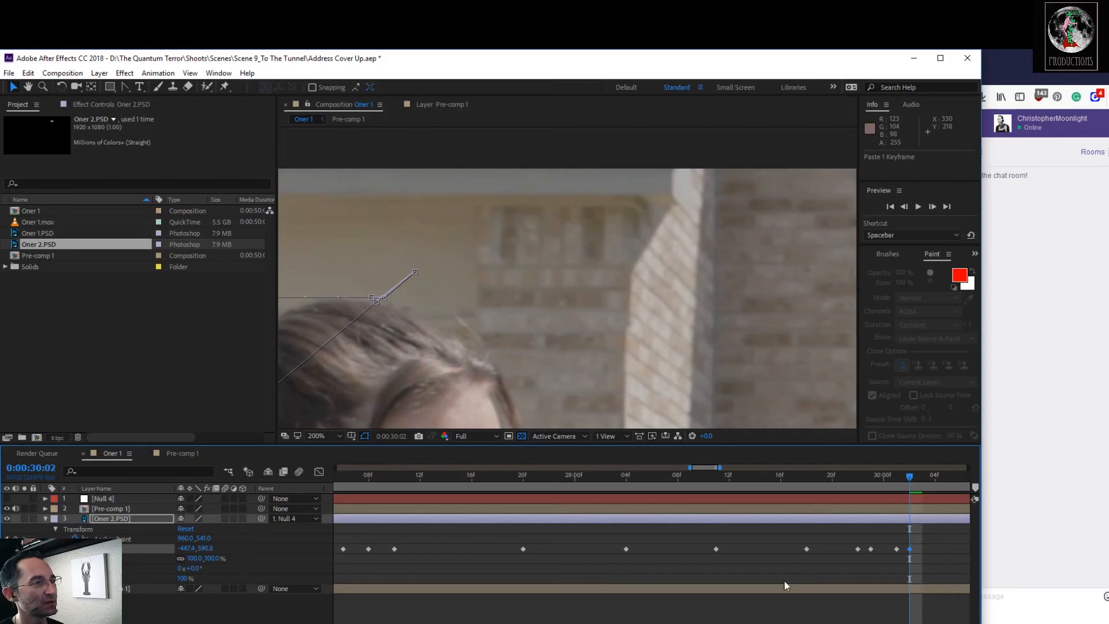
drag(907, 476, 916, 501)
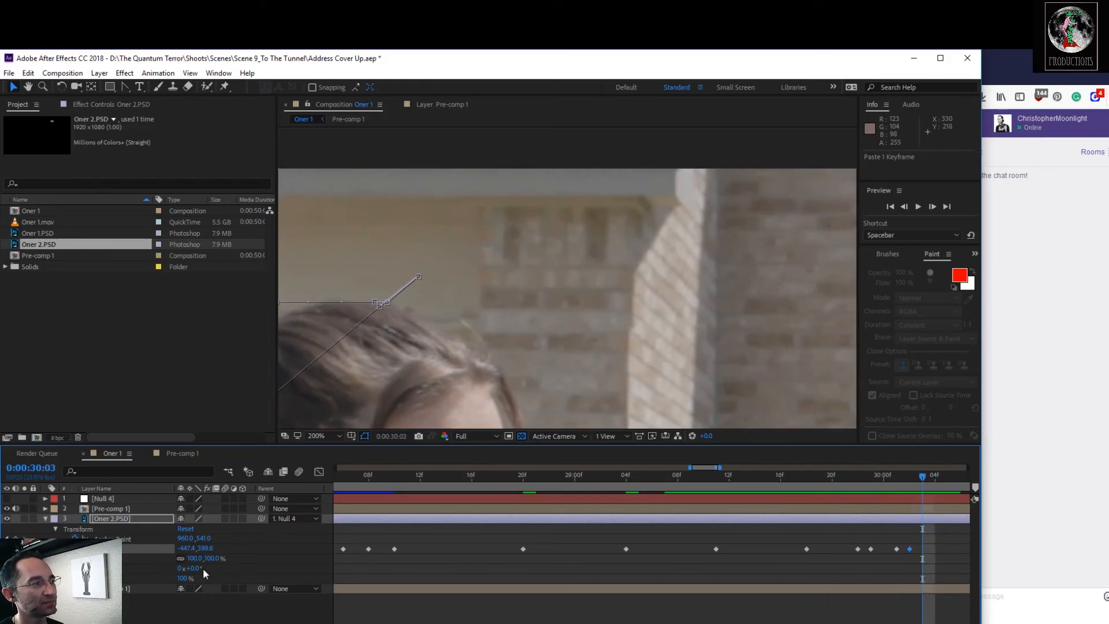
drag(207, 549, 203, 550)
Keyframe Oner 2.PSD's Position at -447.5, 388.1 at 0:00:30:06
key(minus)
key(minus)
key(minus)
key(minus)
key(equal)
key(equal)
key(equal)
key(equal)
key(equal)
key(equal)
key(minus)
key(minus)
key(minus)
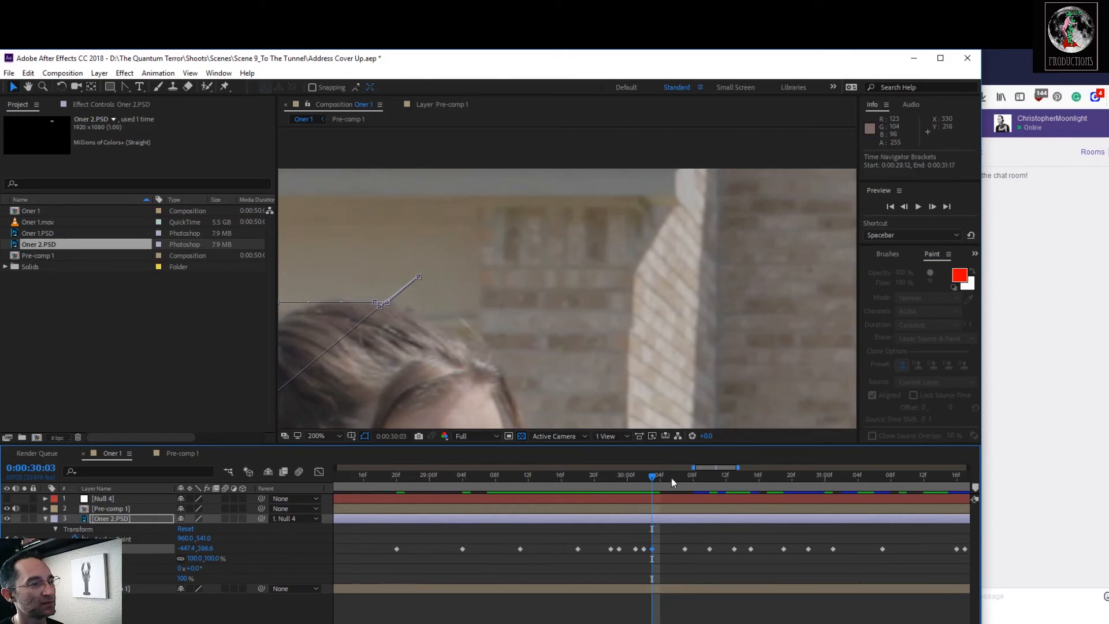
mouse_move(660, 474)
mouse_down()
mouse_move(688, 482)
mouse_move(675, 483)
mouse_up()
key(Down)
key(Down)
key(Down)
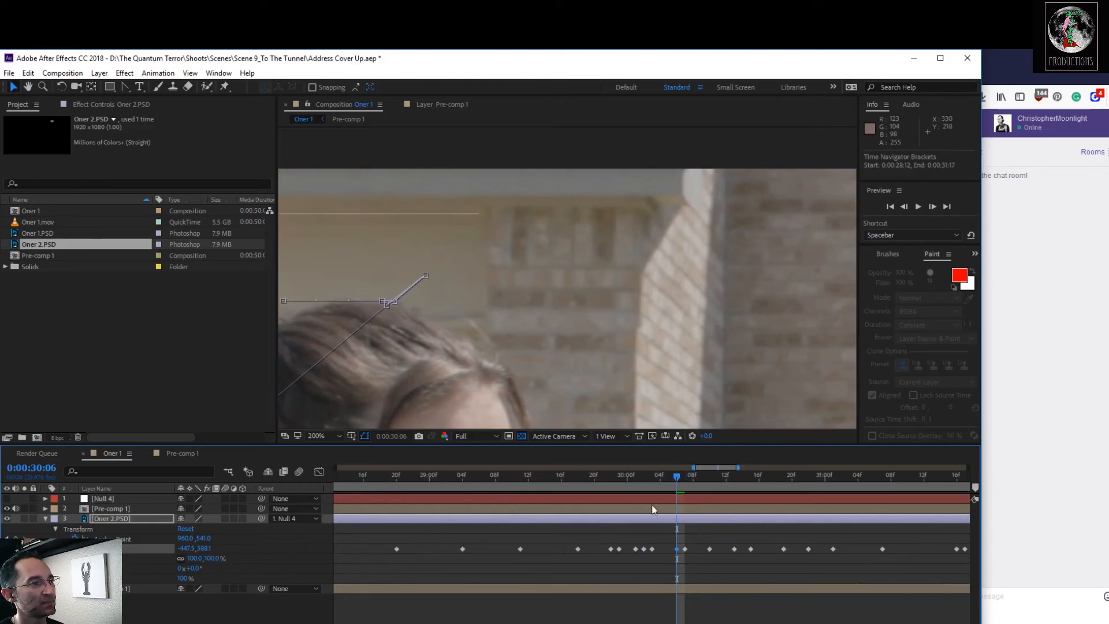
Compare the cover-up around 0:00:30:07 and set Oner 2.PSD's Position there to -447.5, 386.6
click(680, 472)
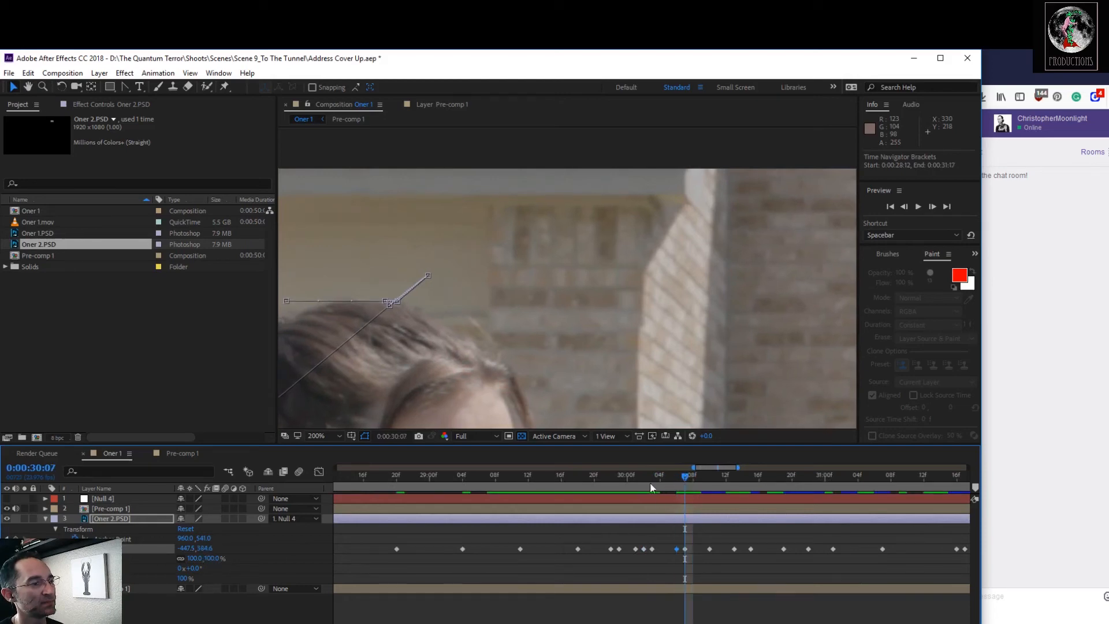
drag(206, 550, 204, 552)
drag(206, 551, 205, 551)
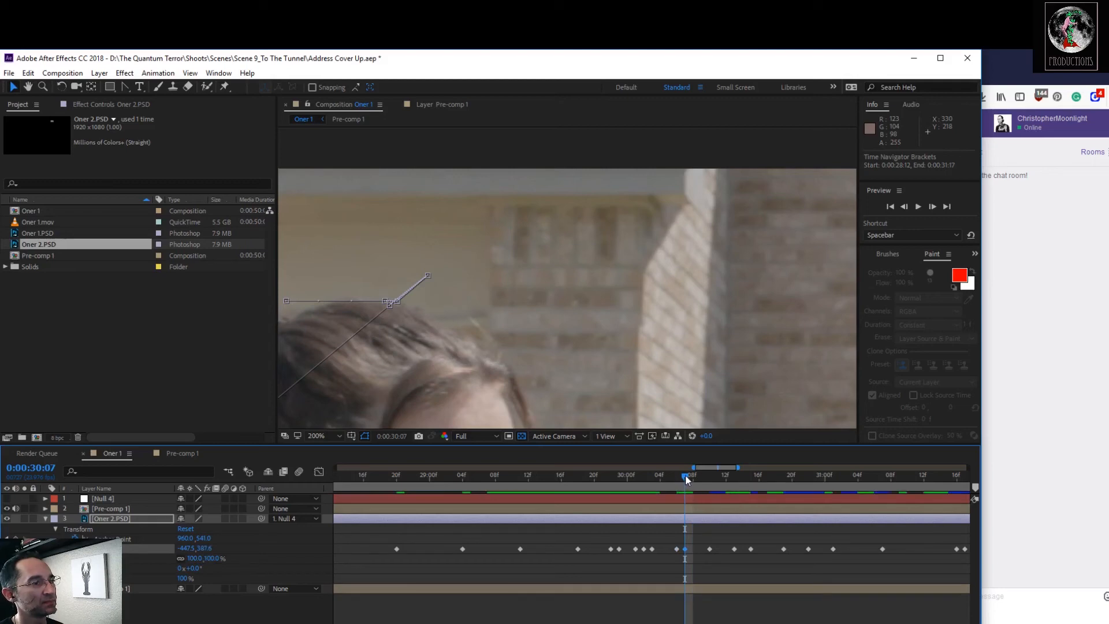
click(673, 489)
drag(672, 488, 685, 522)
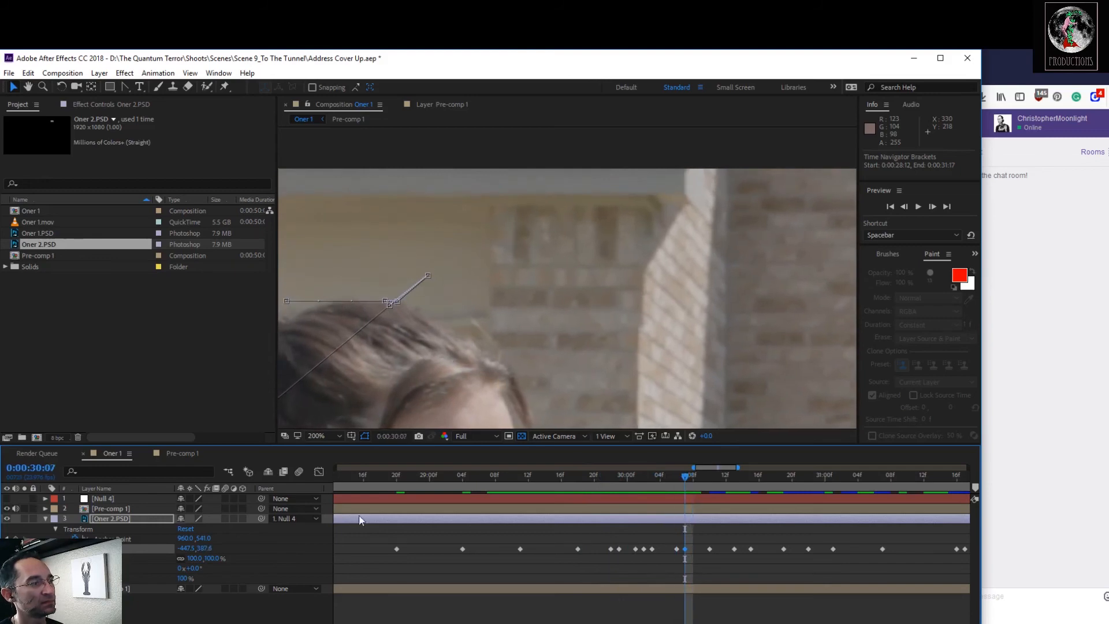
drag(210, 549, 208, 548)
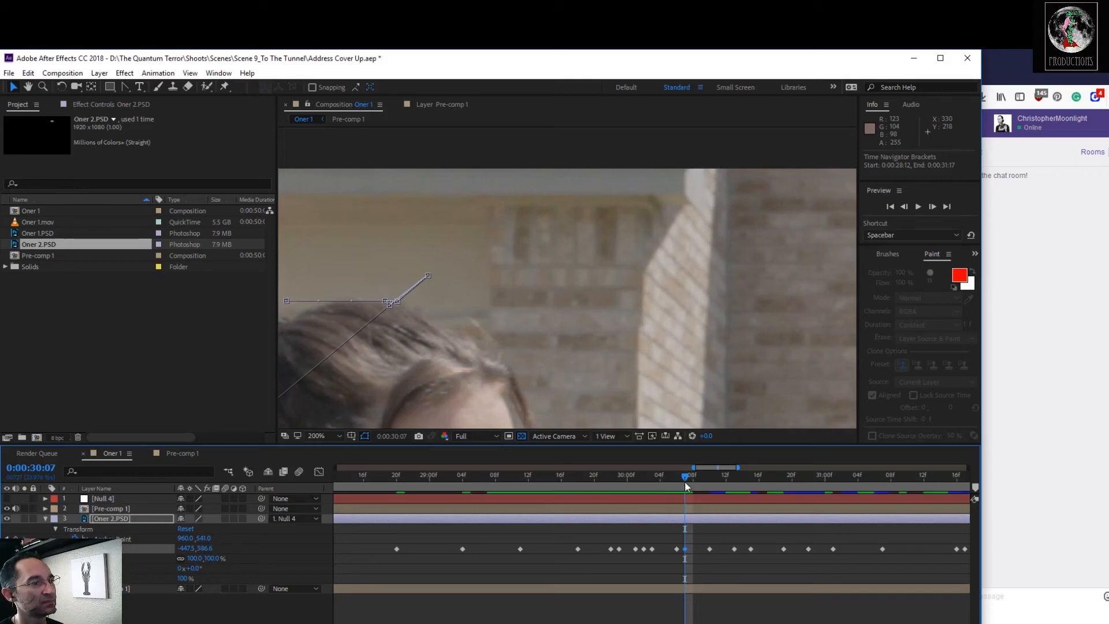
Set Oner 2.PSD's Position to -447.5, 385.6 at 0:00:30:10 and to -447.5, 386.2 at 0:00:30:12
drag(667, 476, 711, 489)
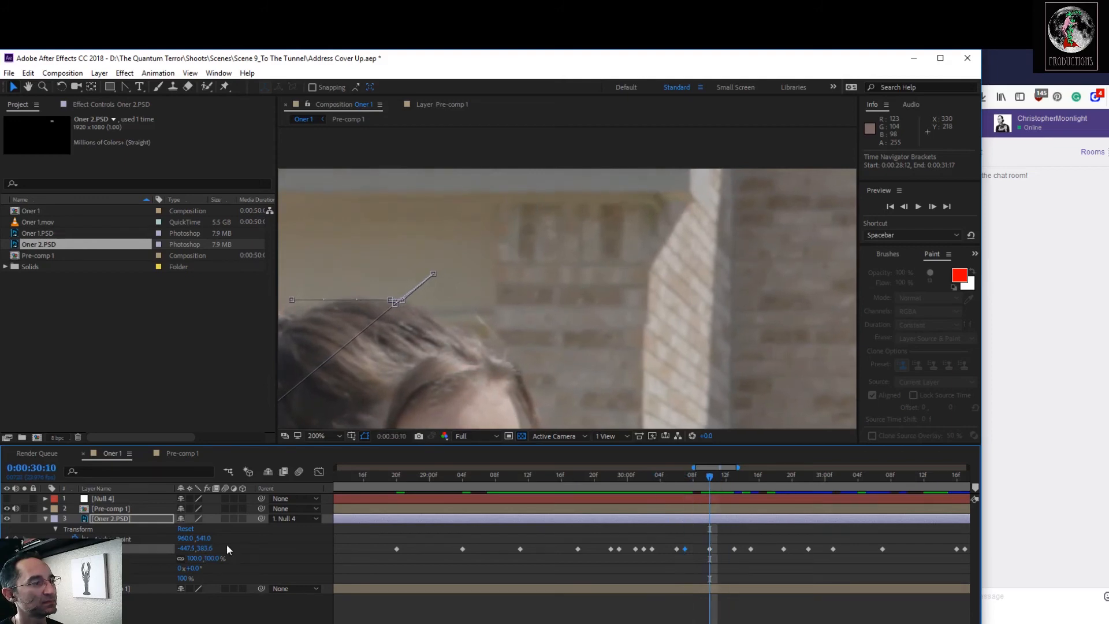
drag(204, 549, 206, 549)
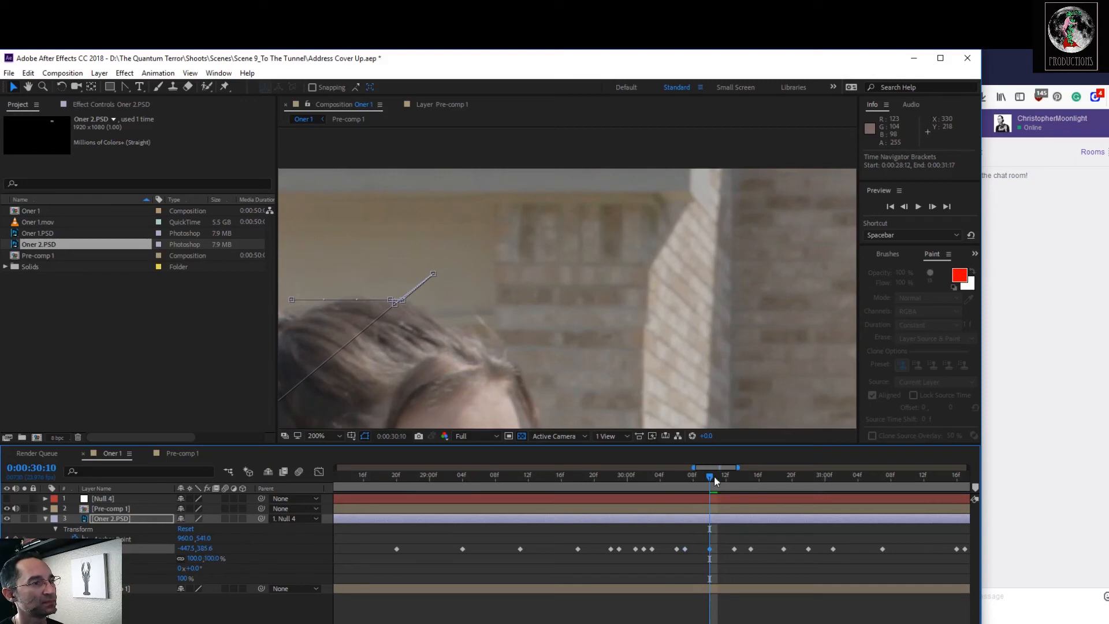
mouse_move(714, 476)
mouse_down()
mouse_move(737, 477)
mouse_move(724, 477)
mouse_up()
drag(202, 548, 202, 549)
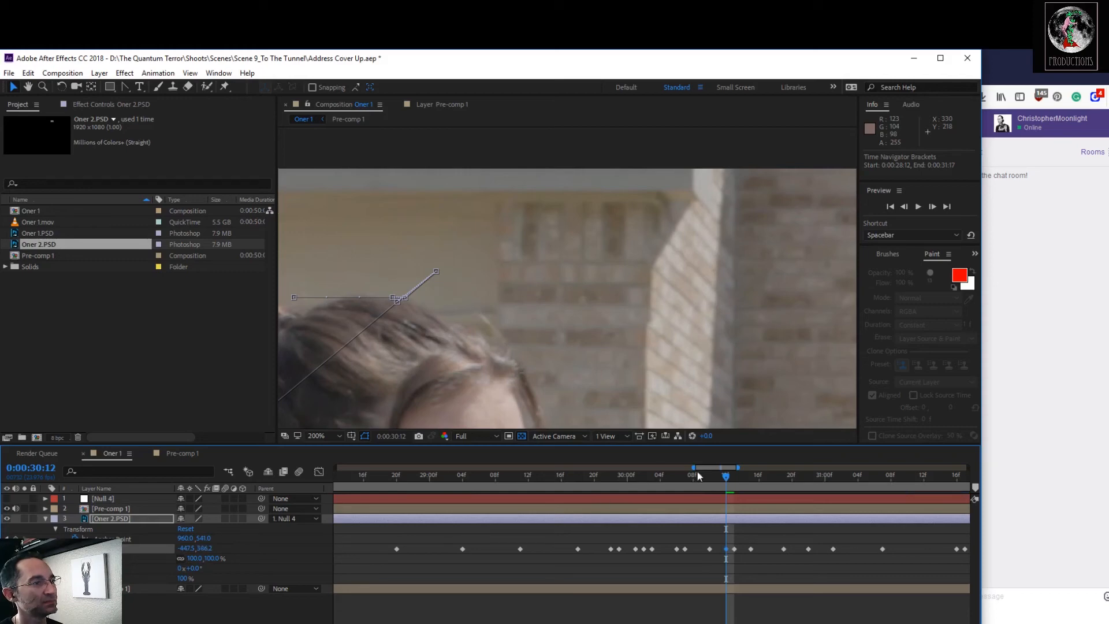
Realign Oner 2.PSD with the brickwork by adjusting its vertical Position at 0:00:30:13 and 0:00:30:14
mouse_move(726, 474)
mouse_down()
mouse_move(802, 483)
mouse_move(726, 480)
mouse_move(735, 484)
mouse_up()
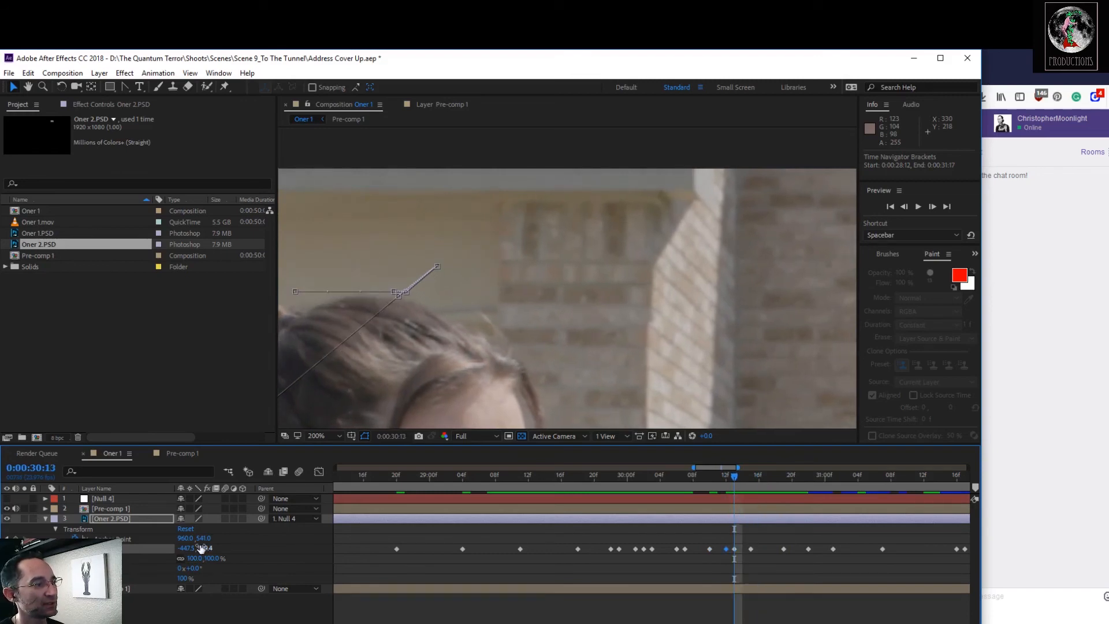
drag(199, 548, 197, 549)
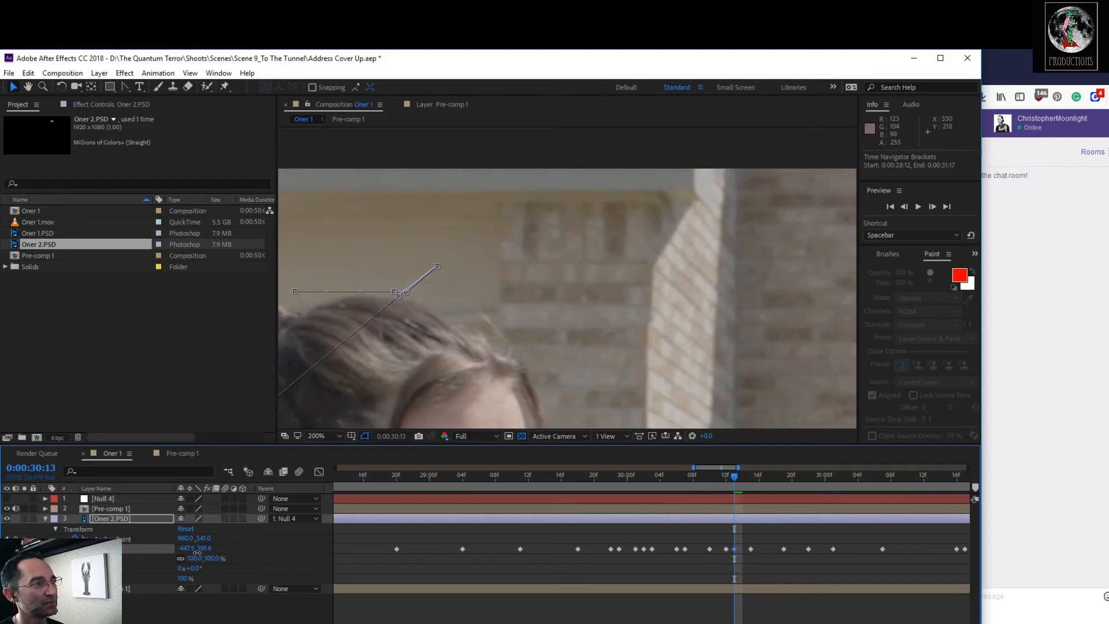
click(747, 479)
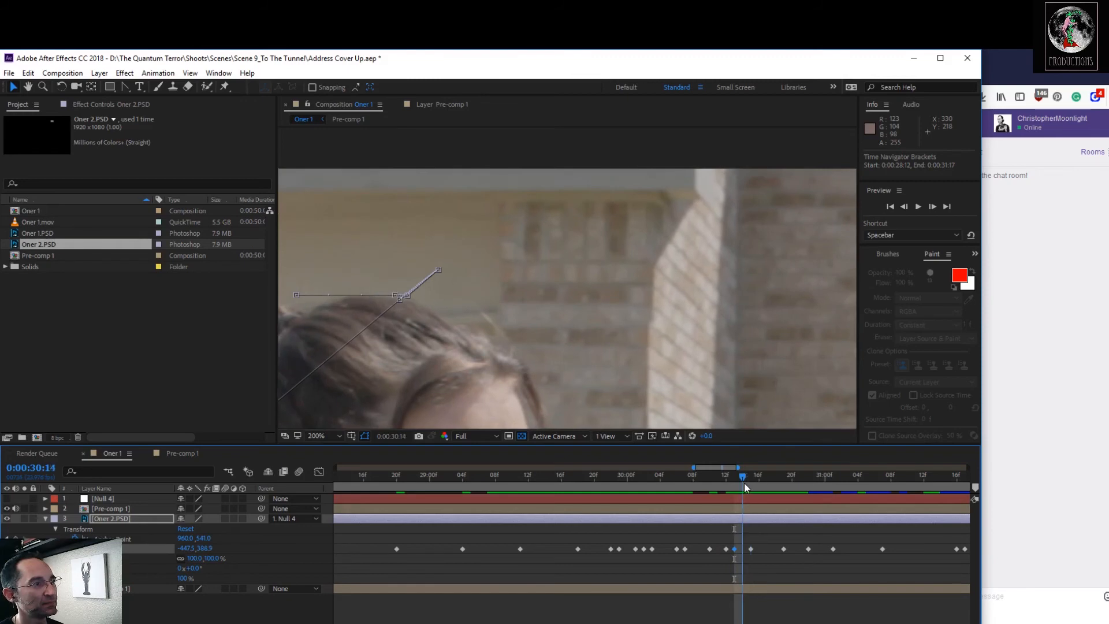
drag(199, 547, 198, 549)
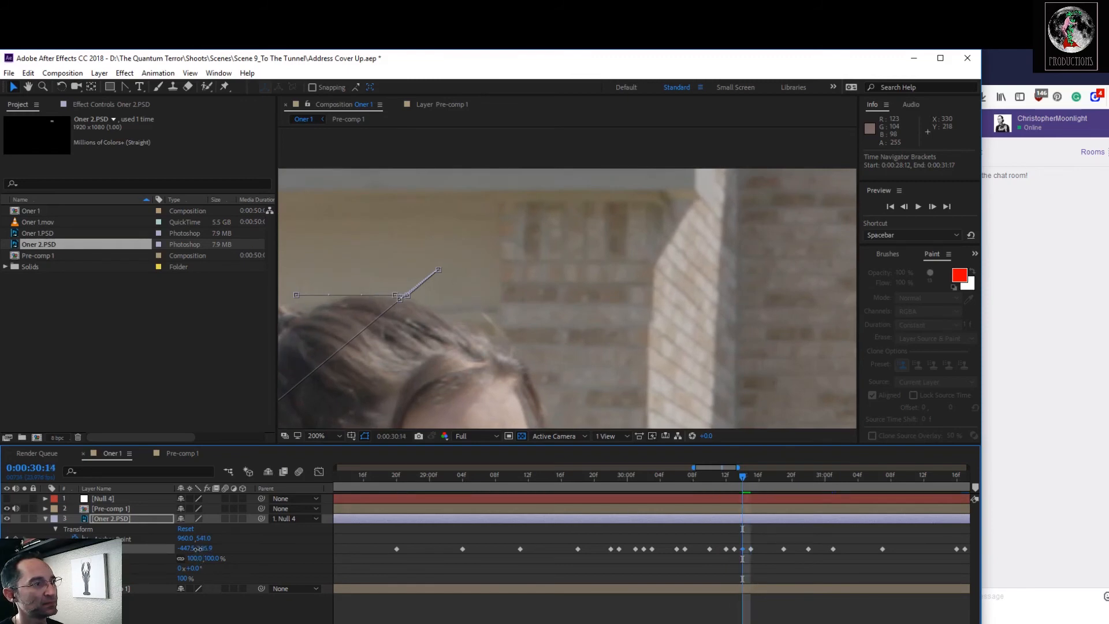
Copy Oner 2.PSD's Position keyframe from 0:00:30:15 to 0:00:30:16
drag(711, 487, 758, 499)
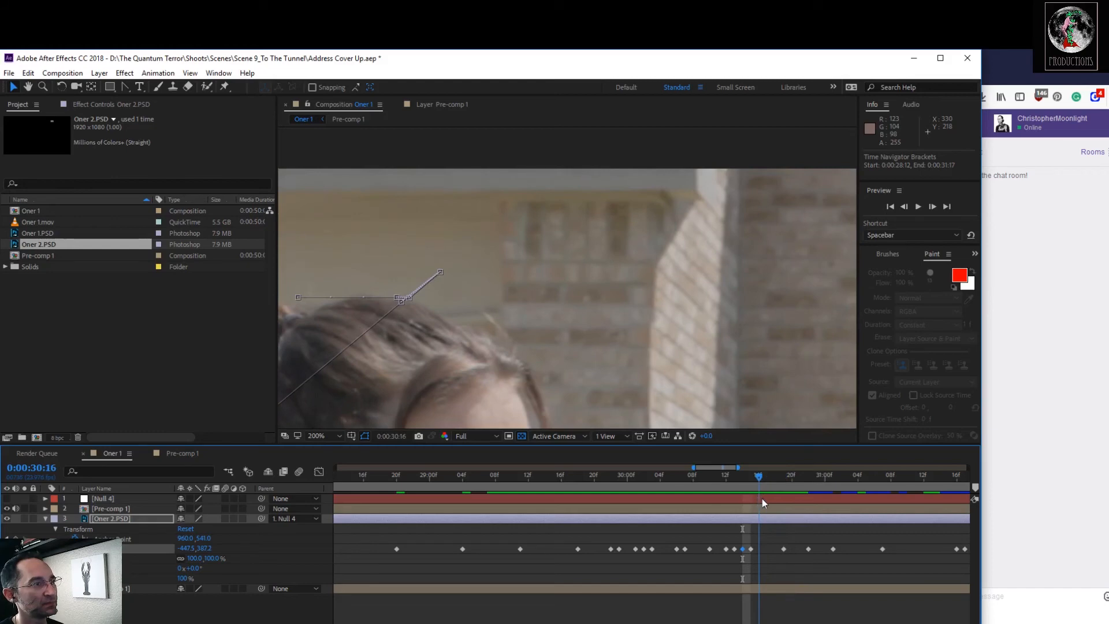
click(763, 497)
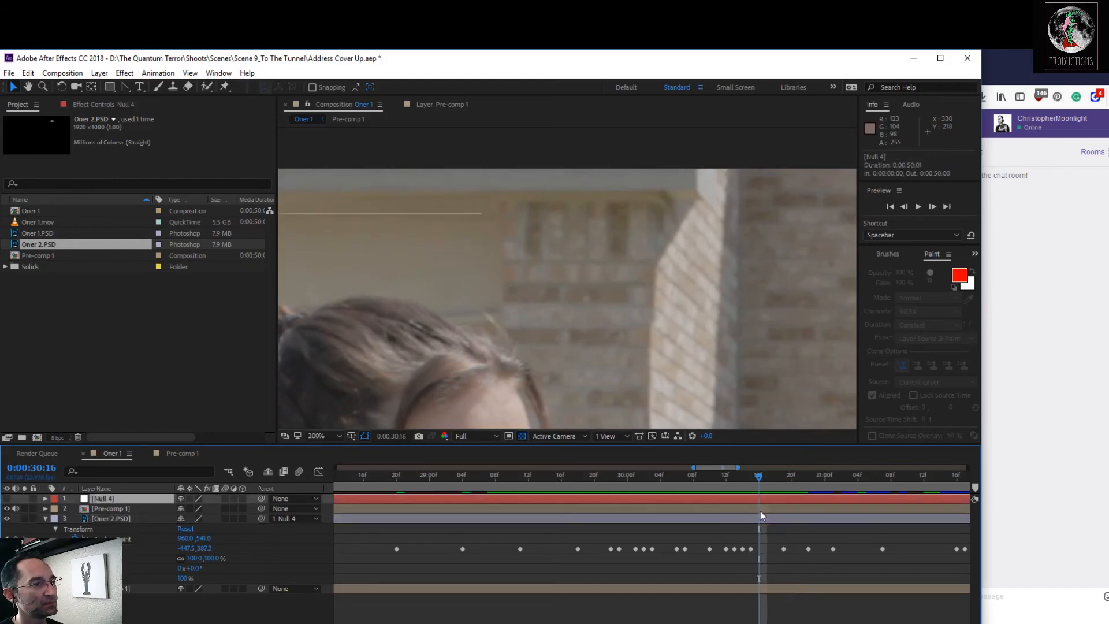
click(751, 548)
key(ctrl+c)
key(ctrl+v)
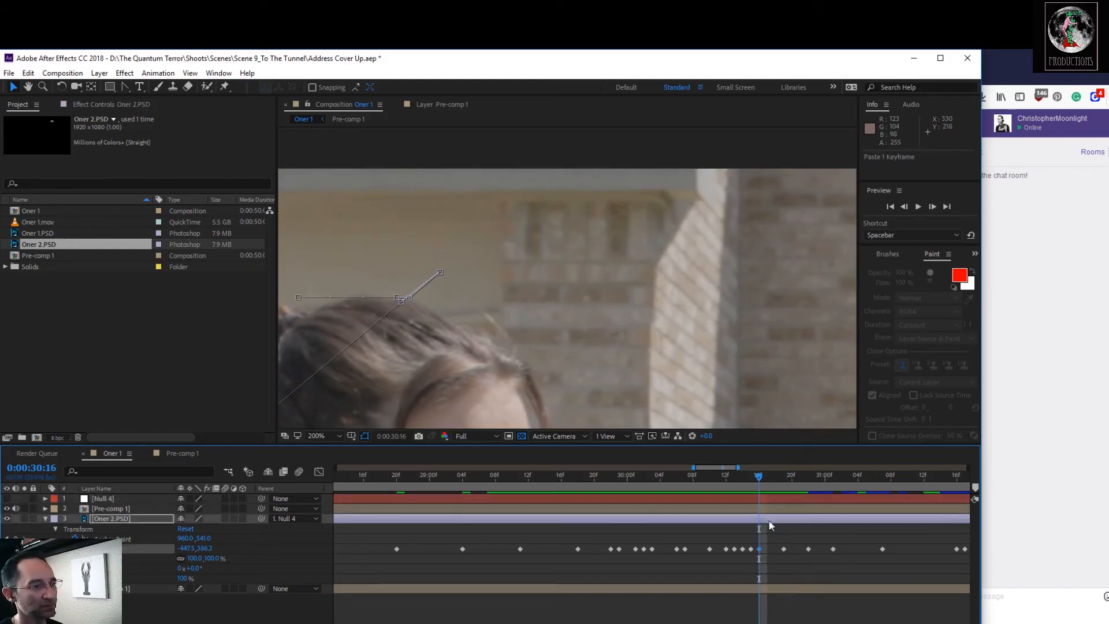
Correct Oner 2.PSD's vertical Position with new keyframes at 0:00:30:17 and 0:00:30:18
drag(764, 479, 767, 483)
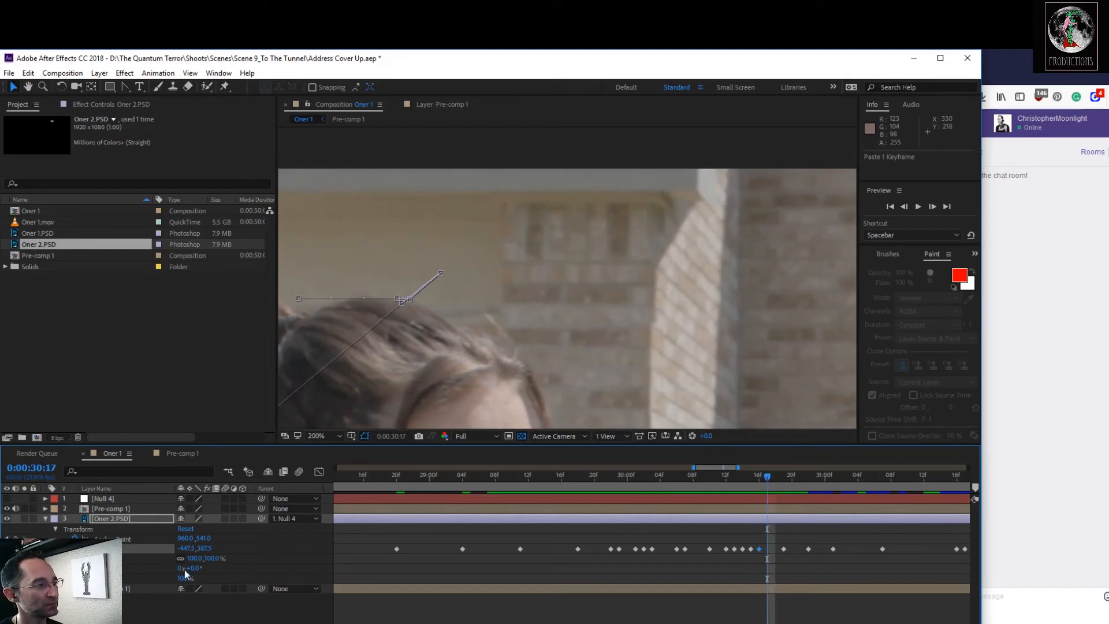
drag(205, 553, 202, 547)
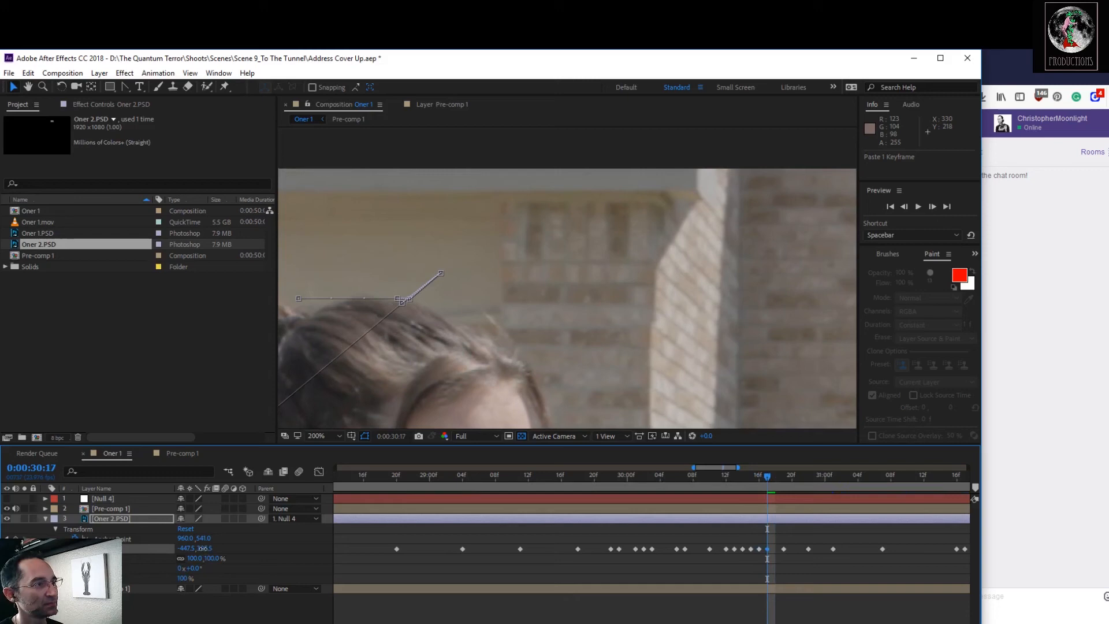
click(772, 476)
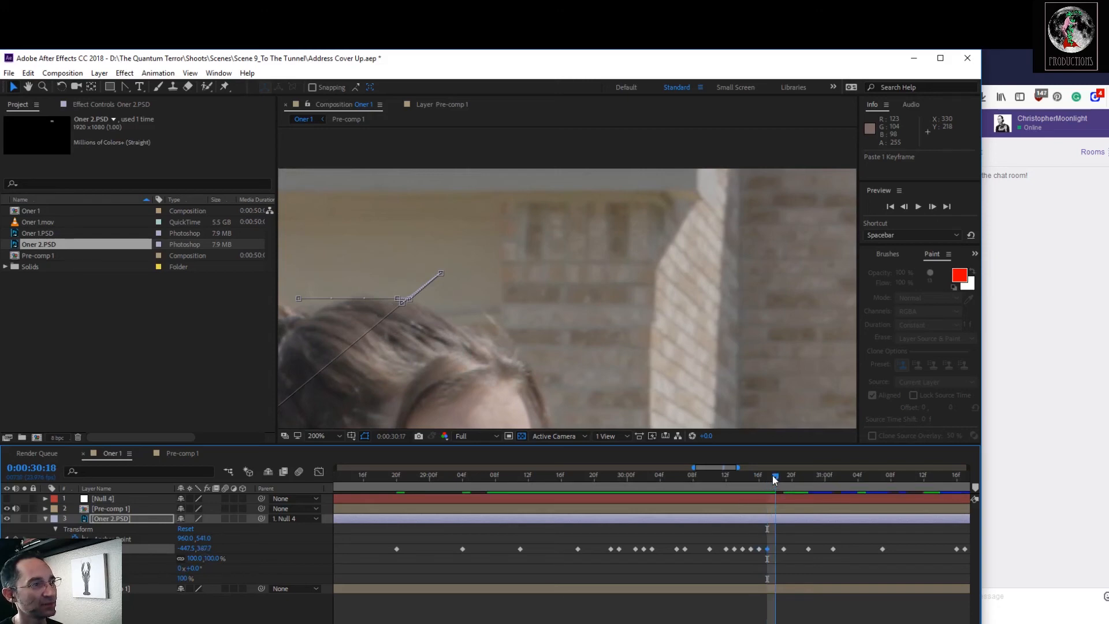
drag(202, 549, 203, 548)
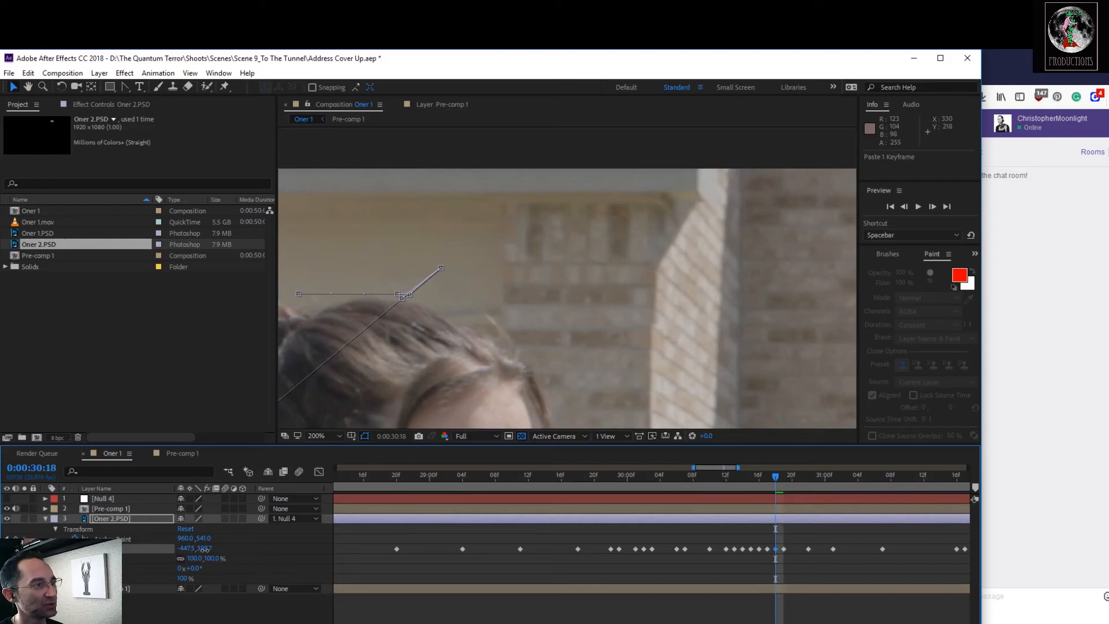
Keyframe Oner 2.PSD's Position at -447.5, 390.3 at 0:00:30:20 and adjust its vertical Position at 0:00:30:21
mouse_move(778, 476)
mouse_down()
mouse_move(764, 474)
mouse_move(794, 479)
mouse_up()
drag(201, 548, 203, 548)
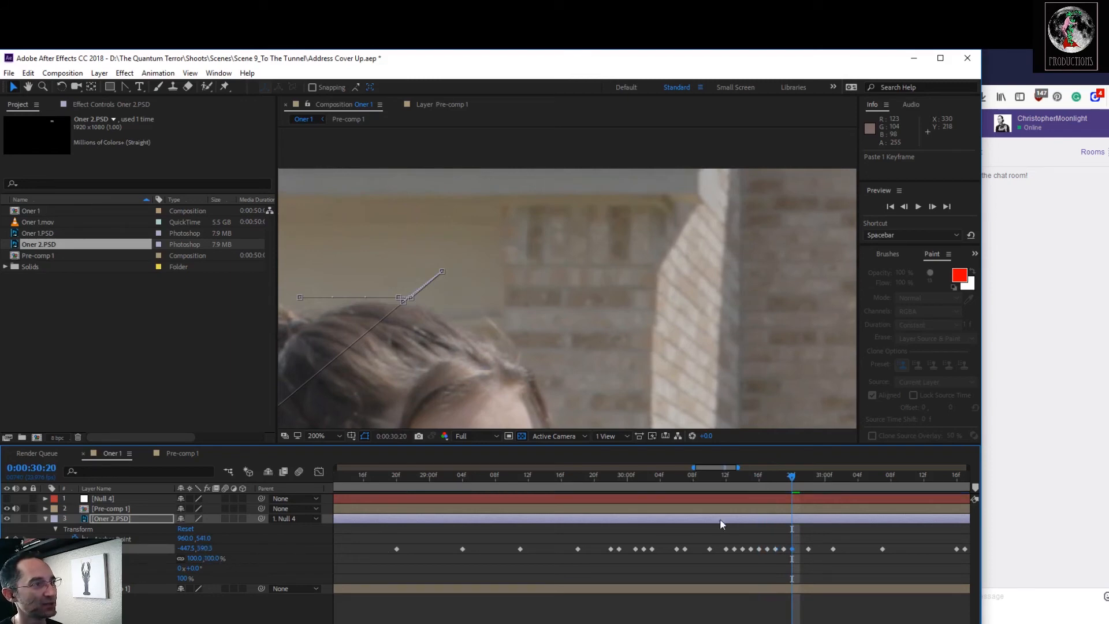
mouse_move(792, 473)
mouse_down()
mouse_move(819, 479)
mouse_move(797, 479)
mouse_up()
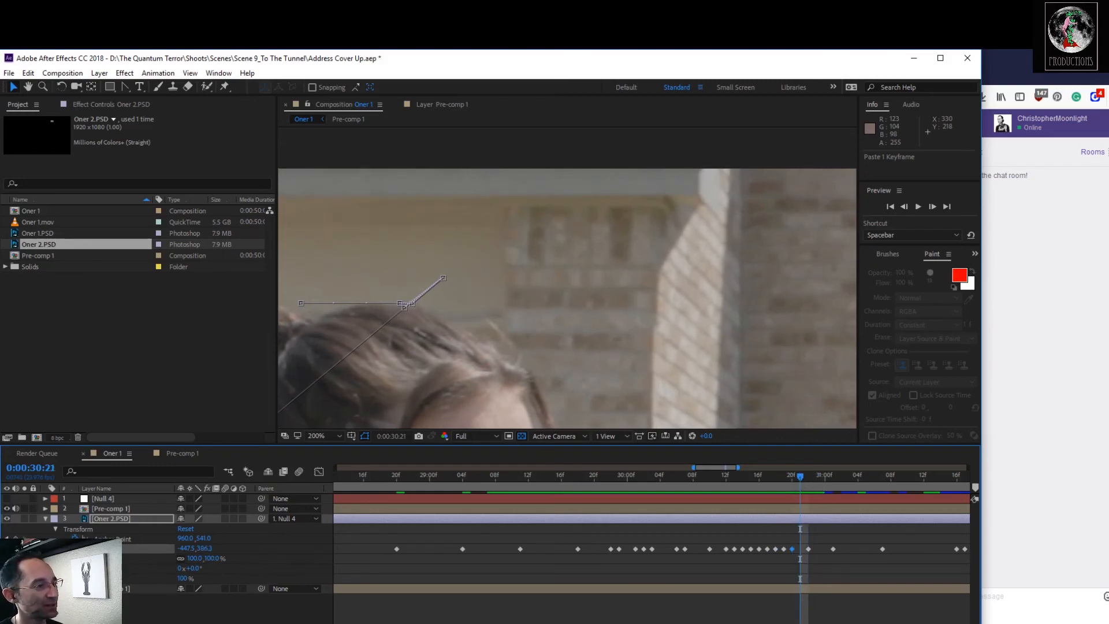
click(199, 548)
click(251, 550)
drag(199, 549, 197, 549)
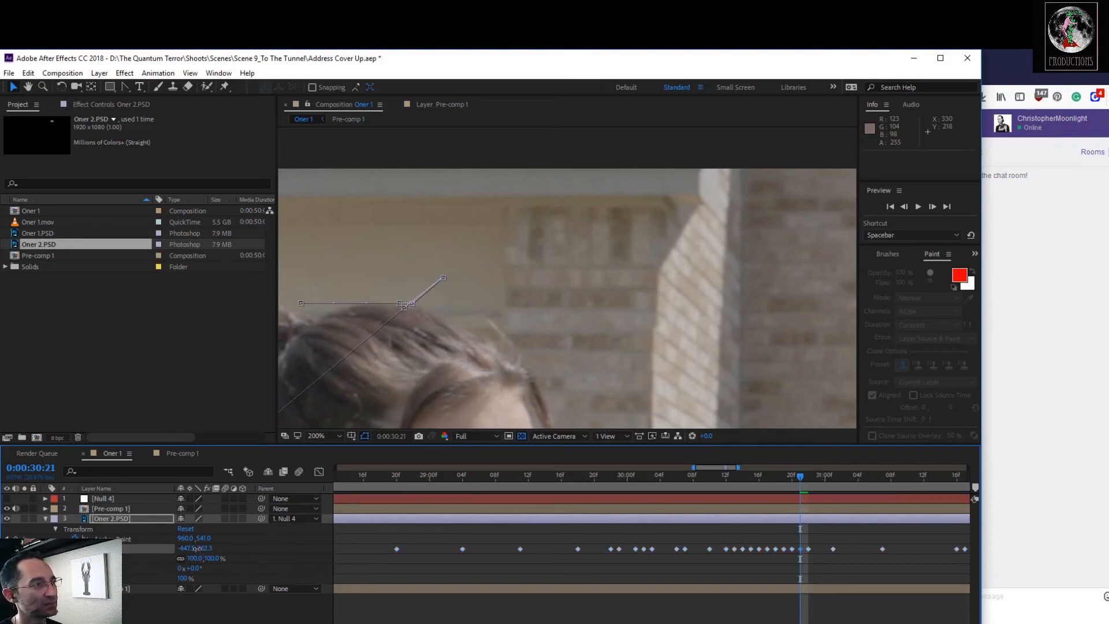
Fine-tune Oner 2.PSD's vertical Position with keyframes at 0:00:30:22 and 0:00:31:00
click(808, 476)
drag(205, 548, 207, 548)
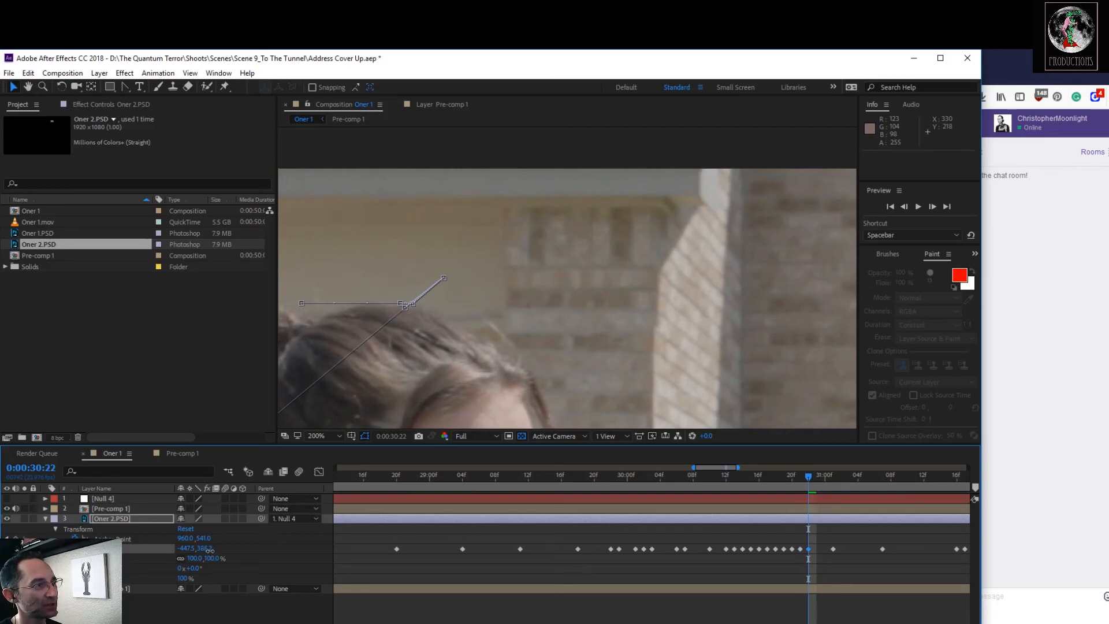
mouse_move(820, 485)
mouse_down()
mouse_move(761, 481)
mouse_move(828, 497)
mouse_up()
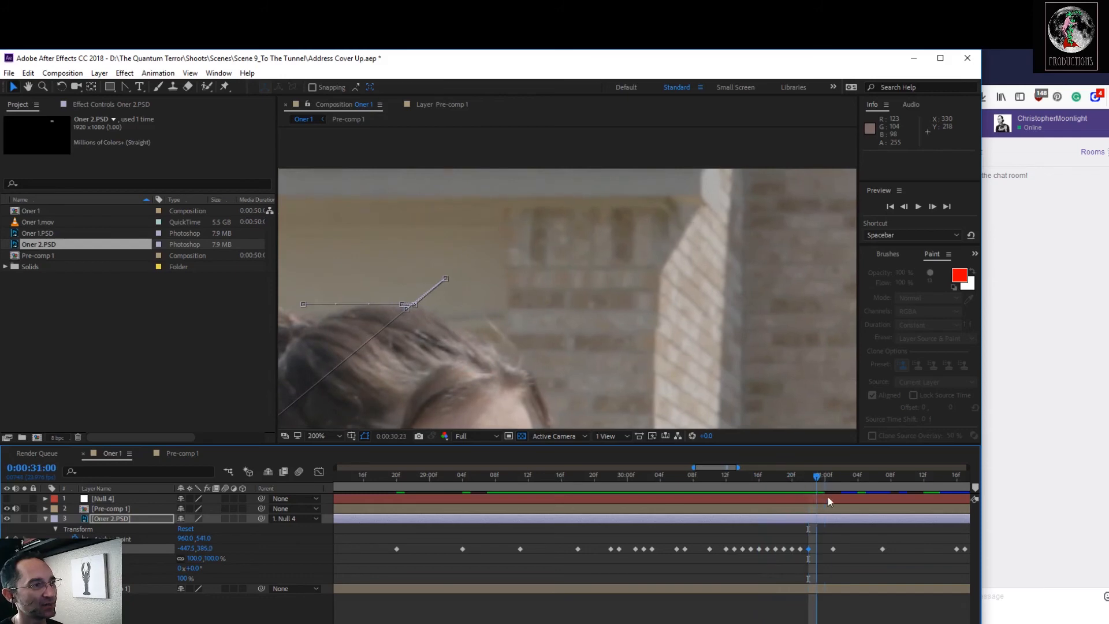
key(Page_Down)
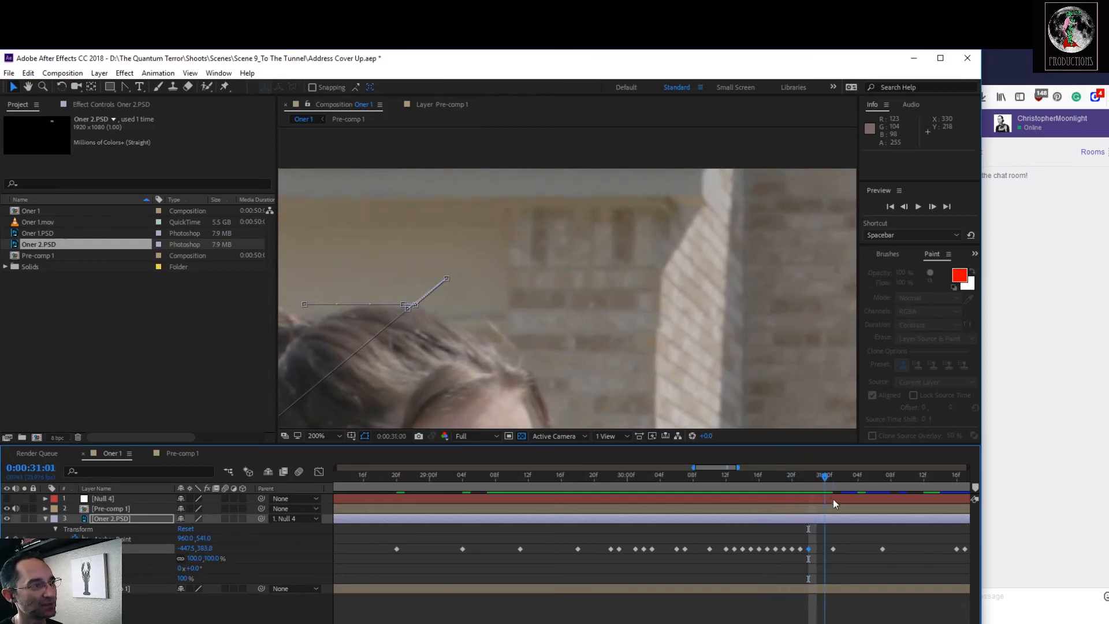
key(Page_Up)
drag(203, 548, 201, 548)
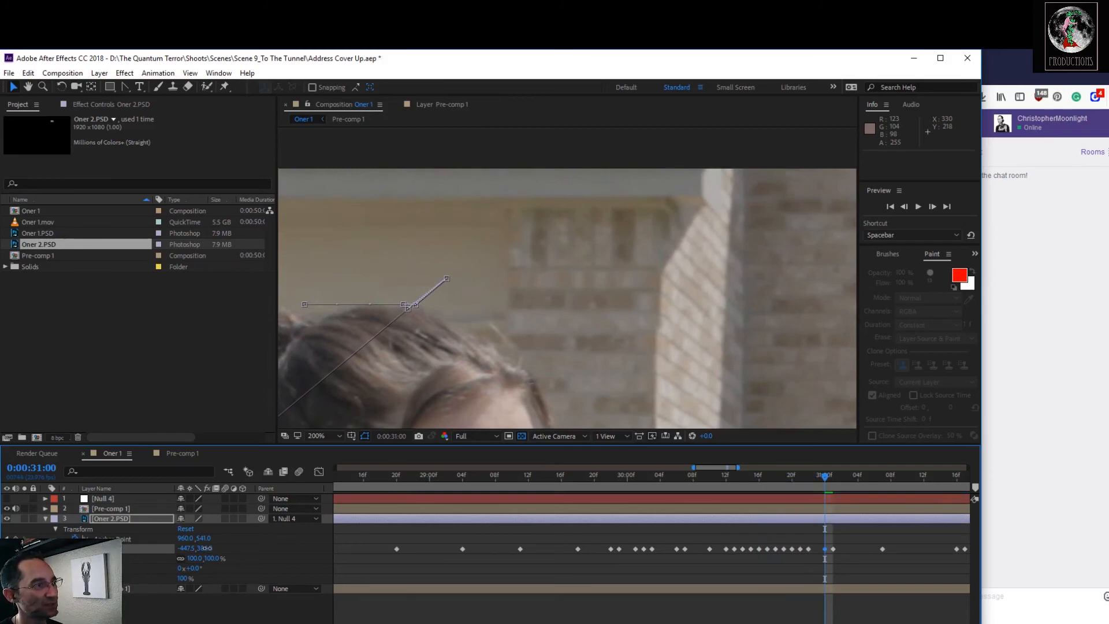
mouse_move(824, 481)
mouse_down()
mouse_move(809, 475)
mouse_move(832, 481)
mouse_up()
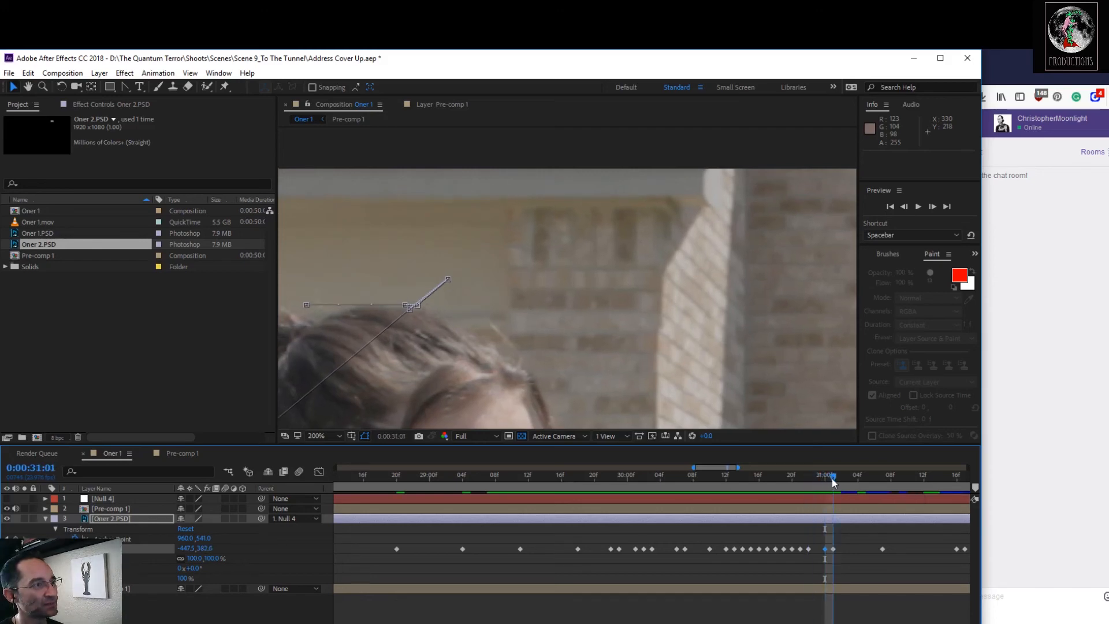
Correct Oner 2.PSD's vertical Position with keyframes at 0:00:31:01, 0:00:31:04 and 0:00:31:07
drag(204, 548, 200, 548)
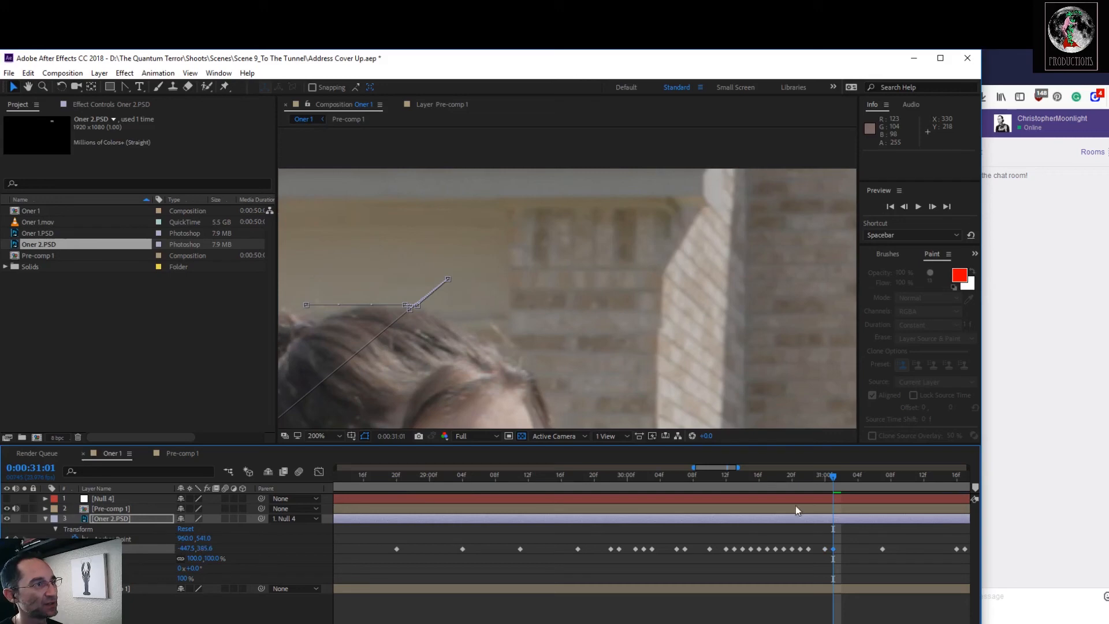
drag(827, 477, 858, 482)
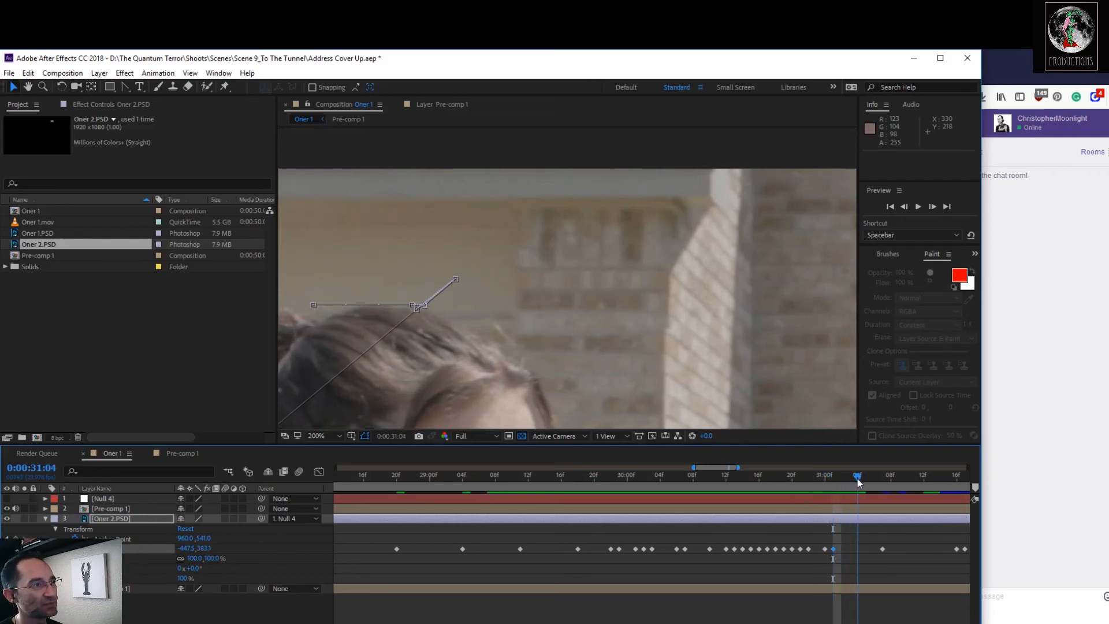
drag(201, 548, 204, 548)
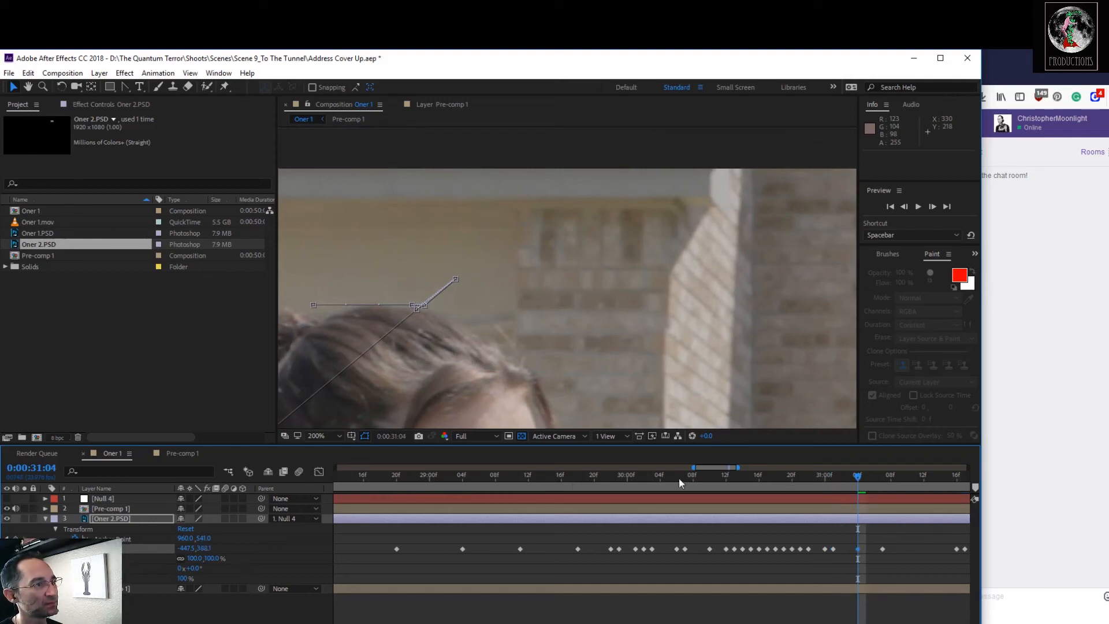
drag(201, 548, 204, 548)
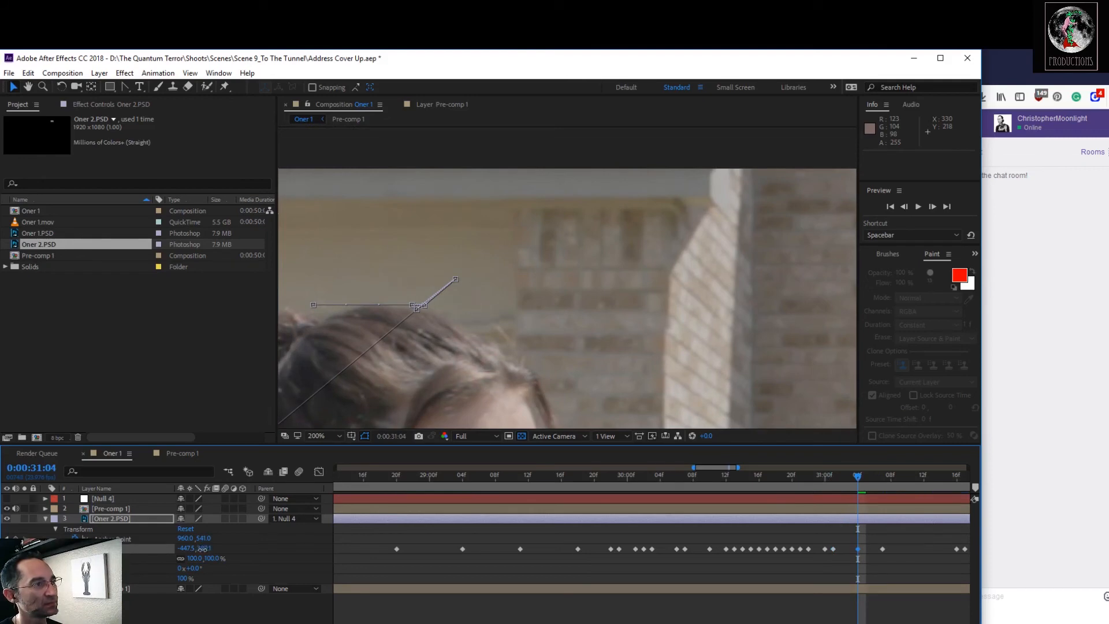
drag(860, 479, 882, 490)
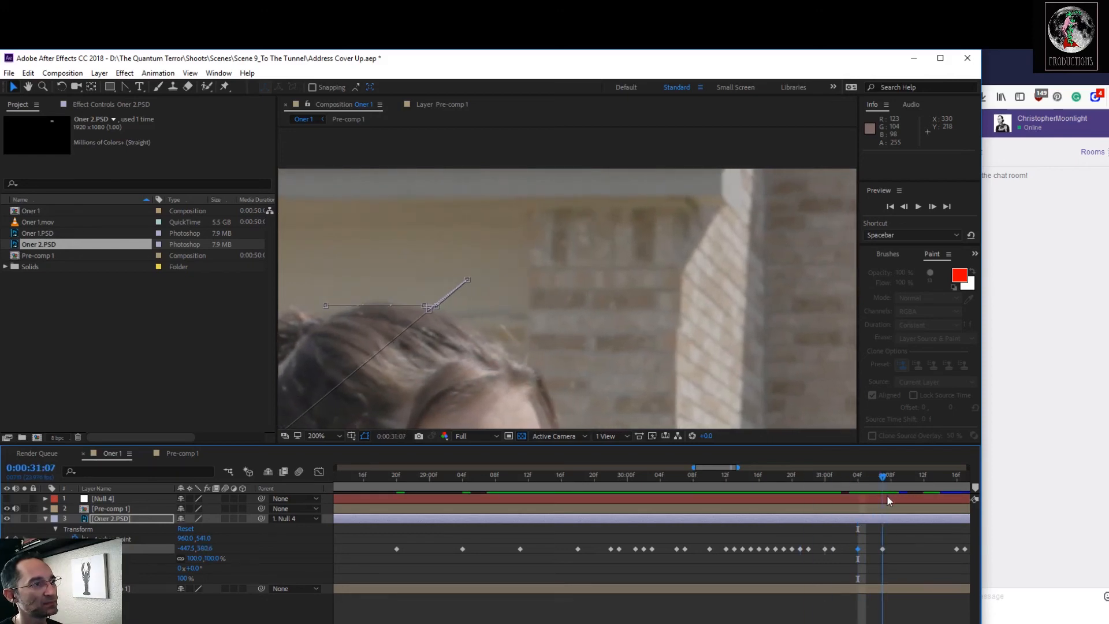
drag(202, 548, 203, 550)
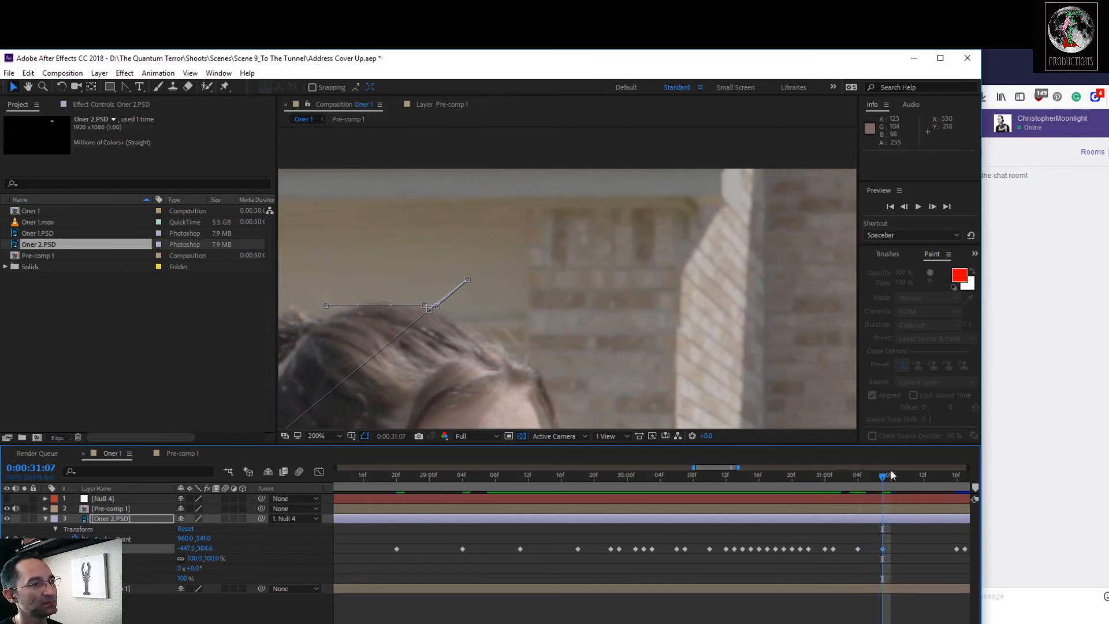
Review the cover-up across the rest of the shot with the whole frame fitted in the viewer and the full timeline shown
drag(886, 473, 362, 535)
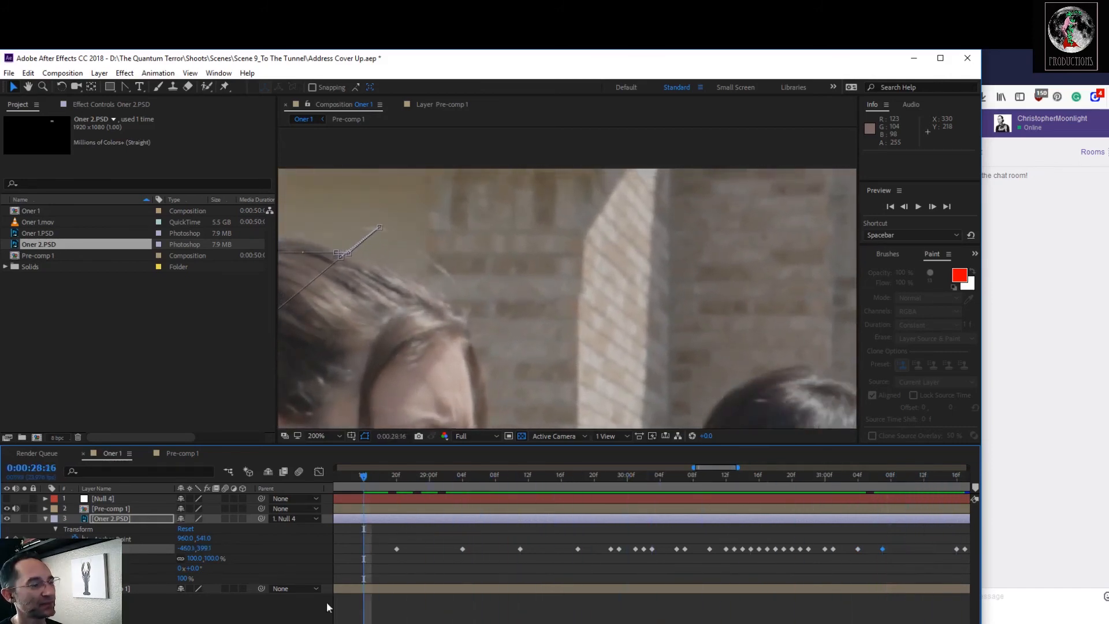
key(semicolon)
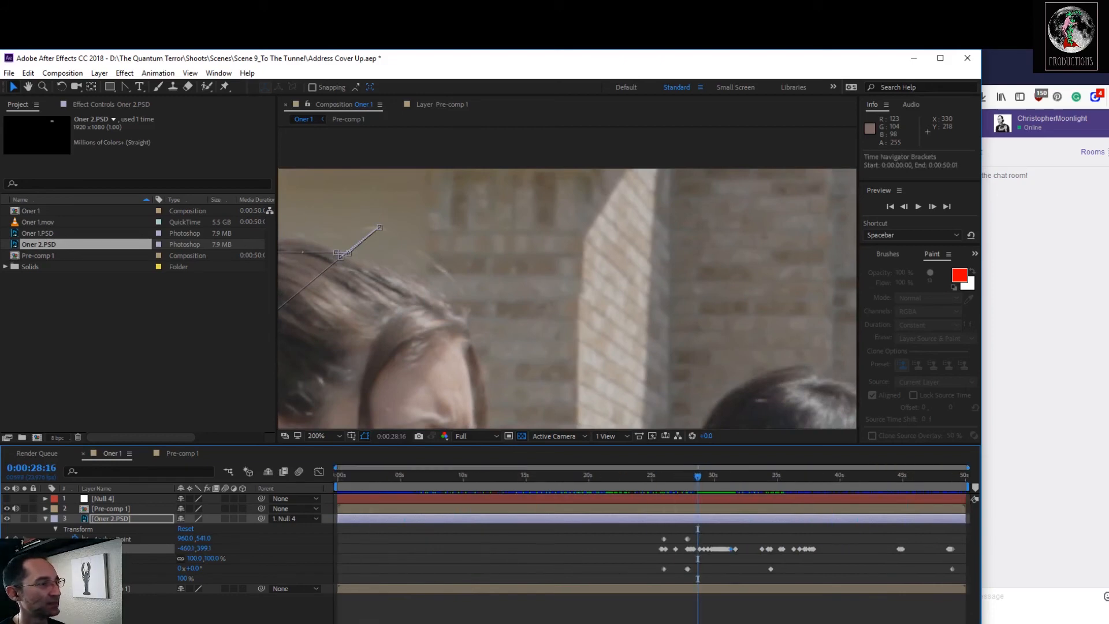
click(286, 610)
click(322, 436)
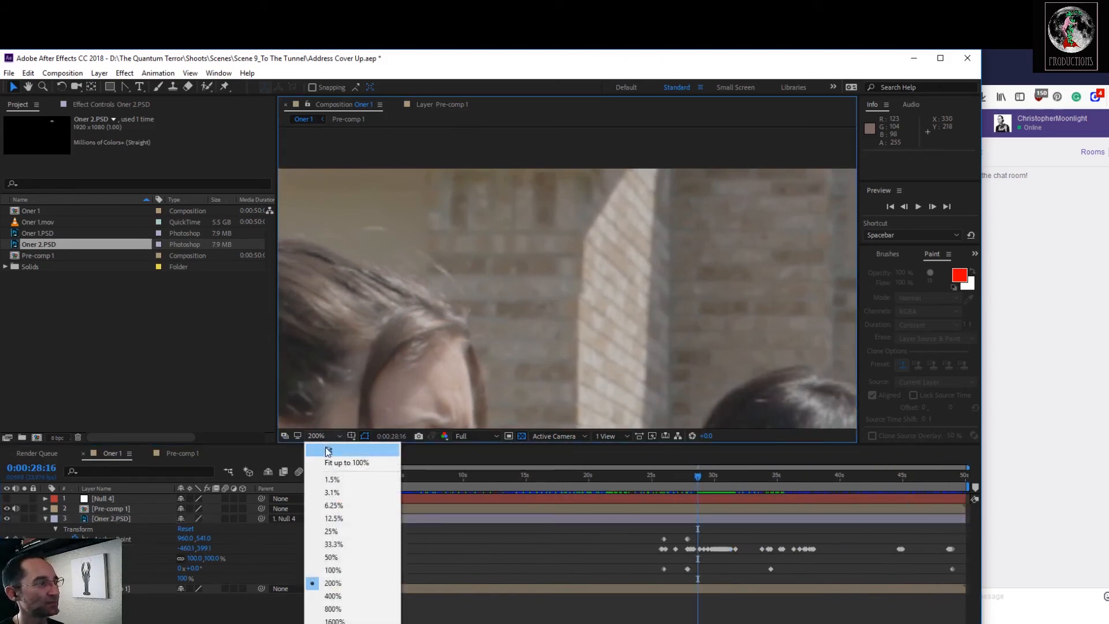
click(328, 450)
drag(697, 476, 867, 553)
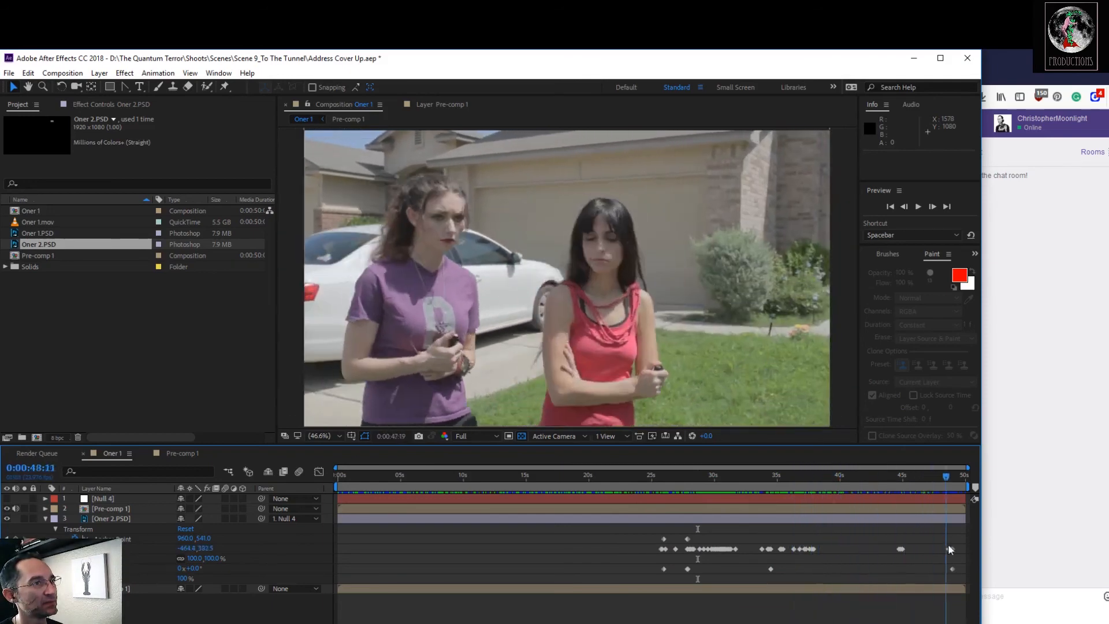
Compare the house-number area at 0:00:27:03 with Oner 2.PSD hidden and shown, looking closely at the patch's colour match
drag(948, 543, 678, 590)
scroll(371, 276, up, 2)
scroll(590, 335, up, 1)
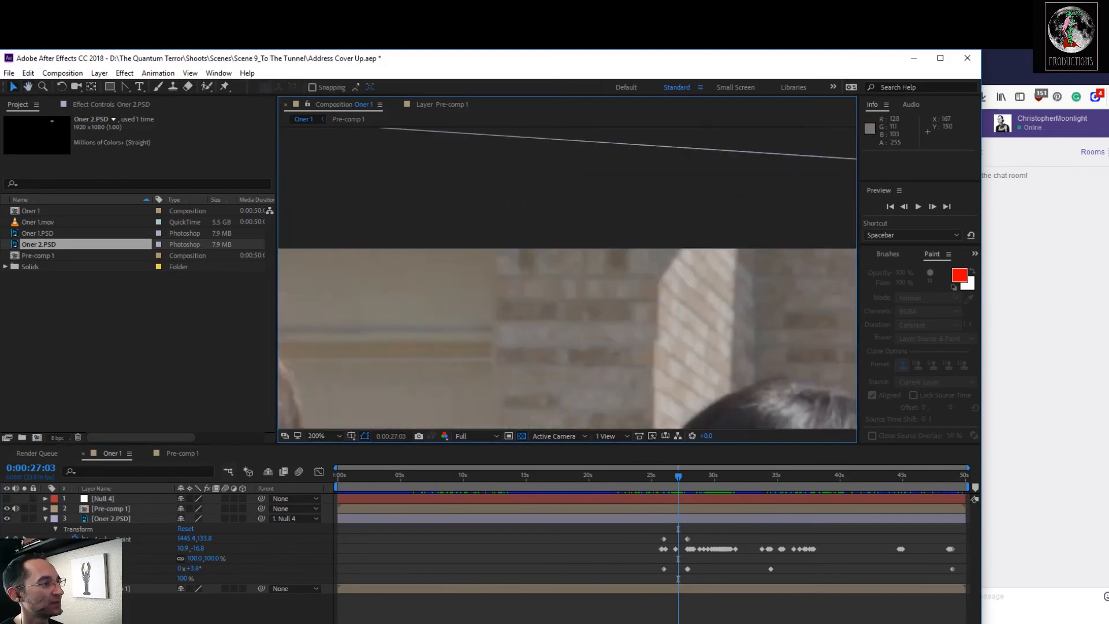
click(7, 519)
click(7, 519)
click(6, 518)
click(7, 519)
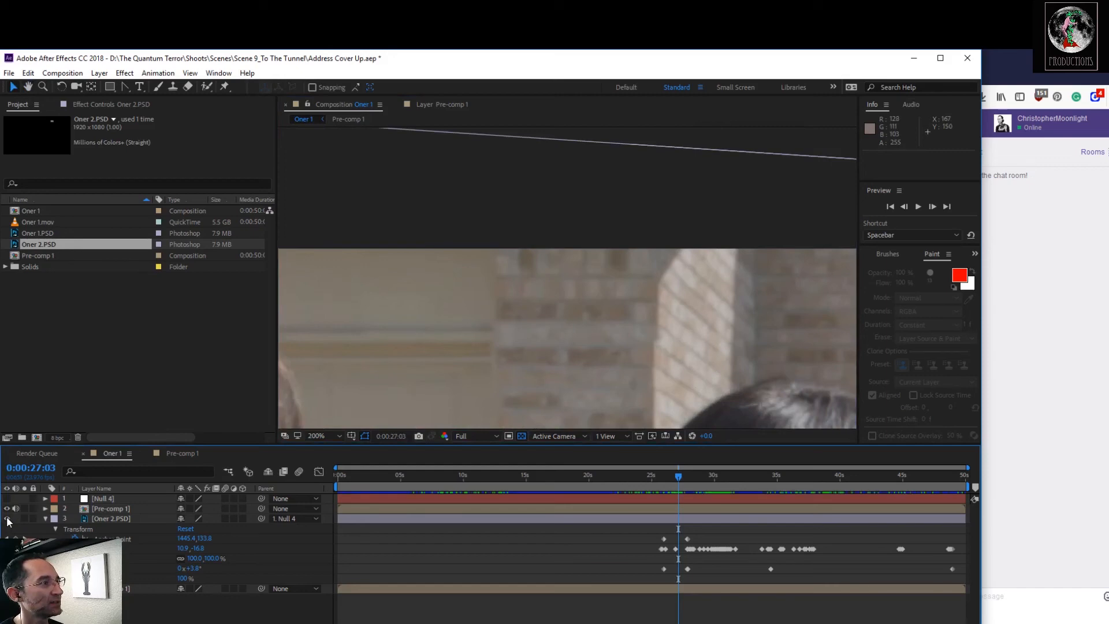
click(7, 519)
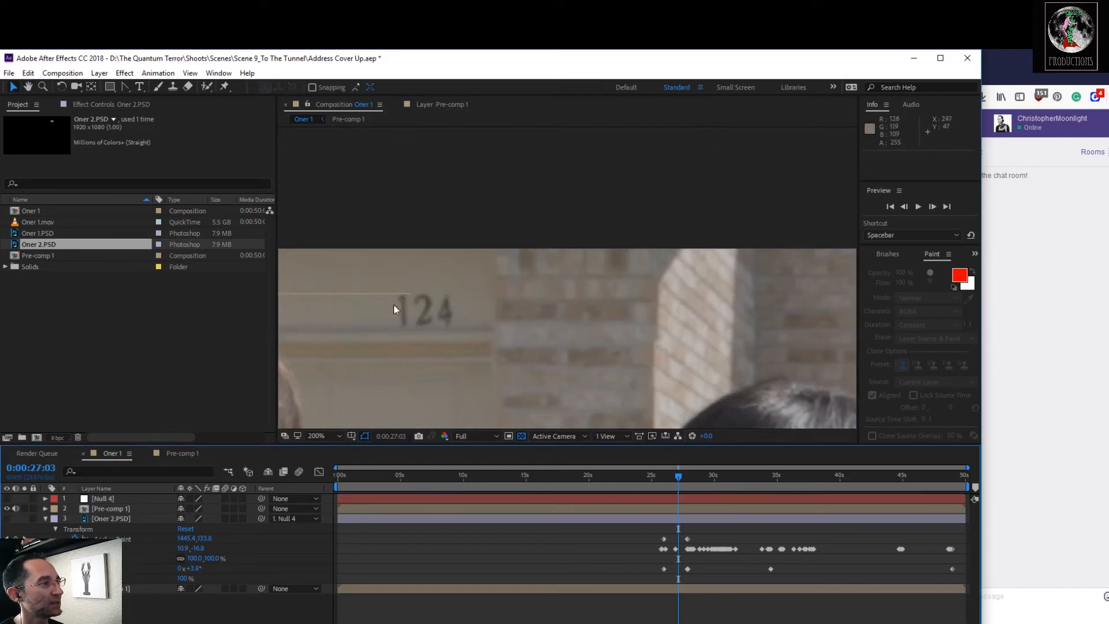
scroll(417, 335, up, 1)
drag(393, 348, 712, 294)
key(v)
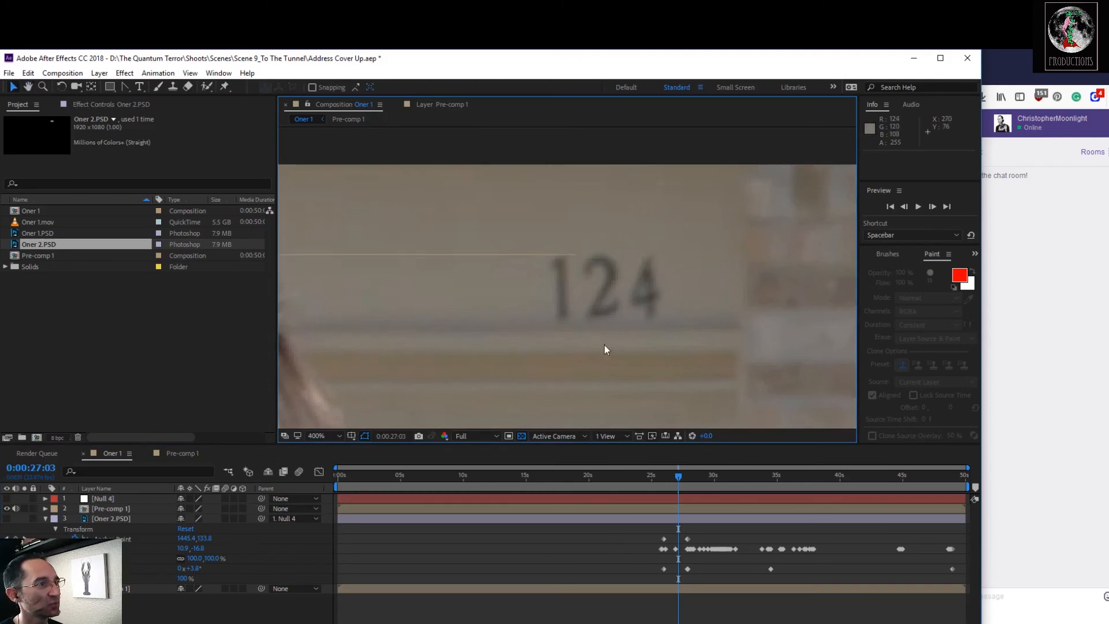
click(6, 519)
click(7, 519)
click(6, 518)
click(6, 518)
click(7, 518)
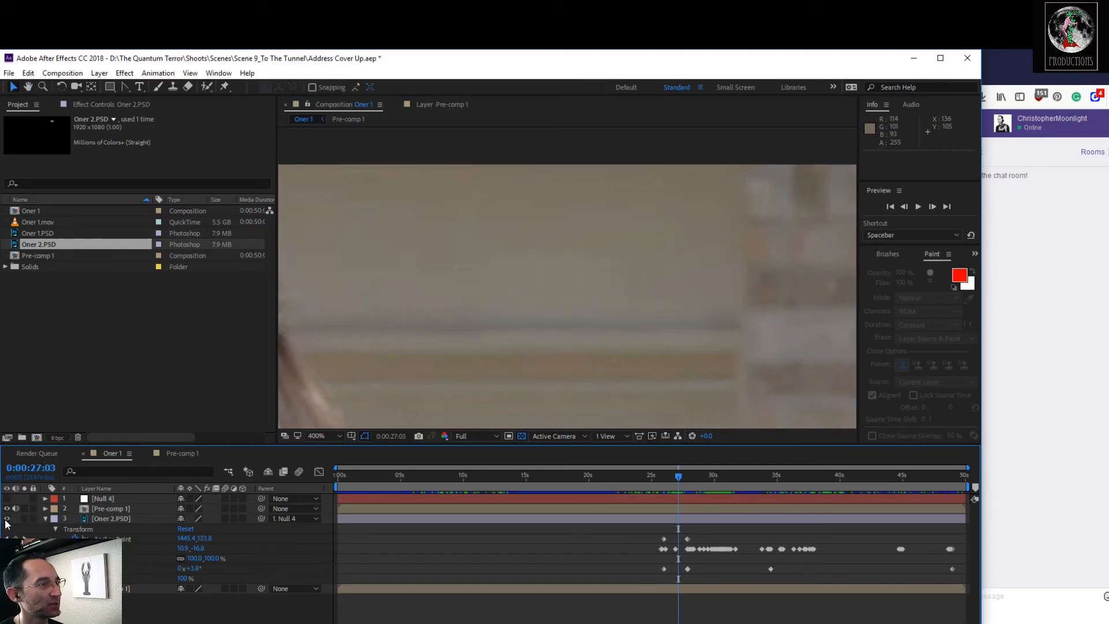
Apply the Color Balance effect to Oner 2.PSD and set its Midtone Red Balance to 6
click(141, 519)
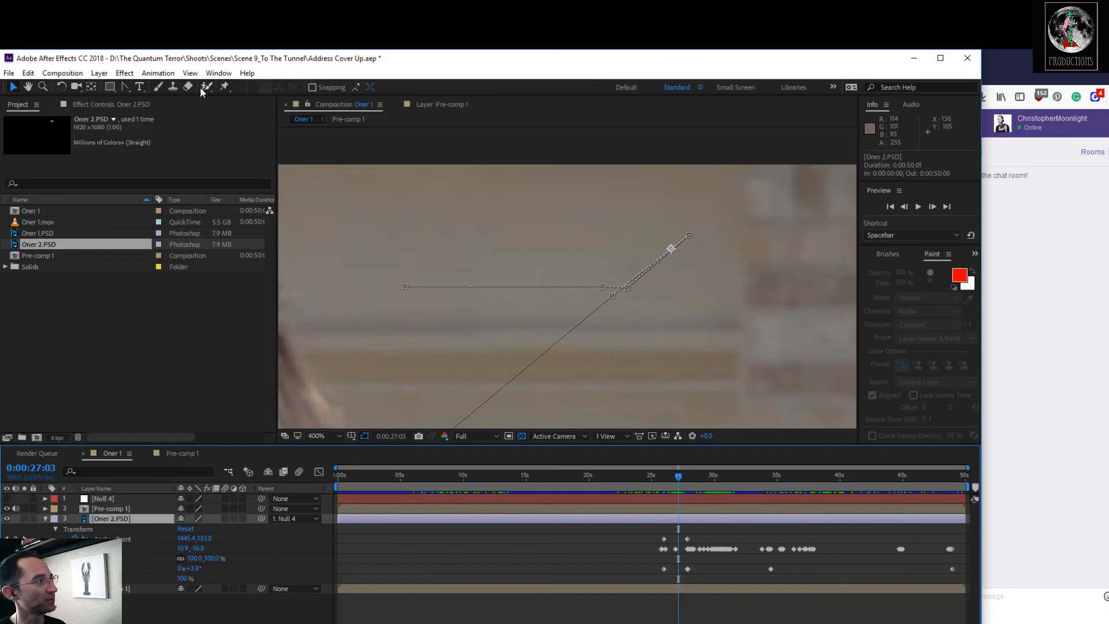
click(110, 105)
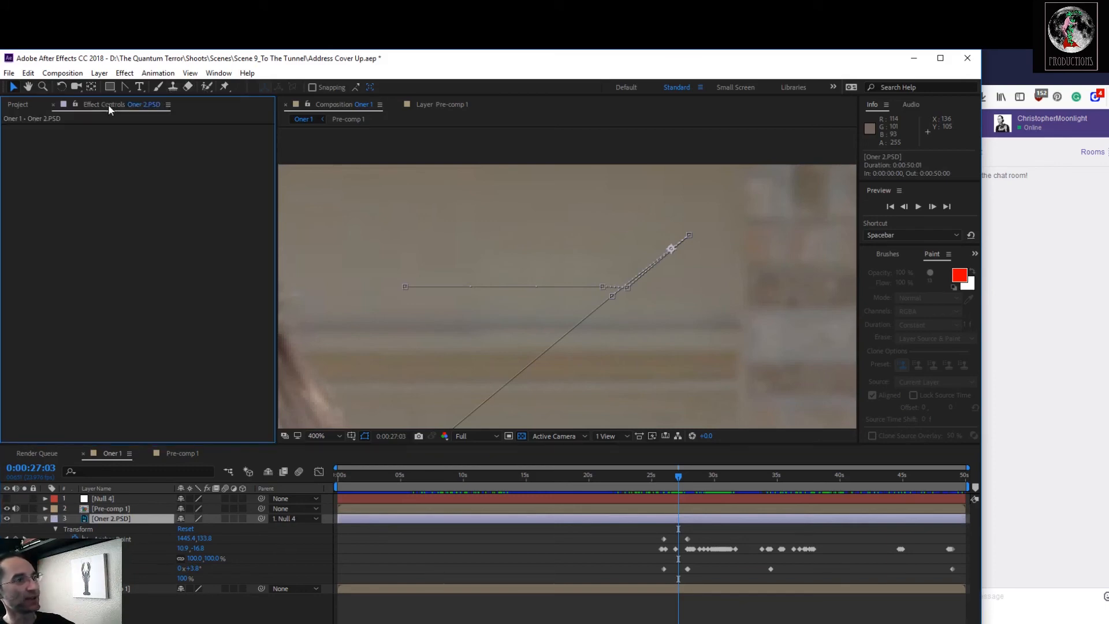
click(168, 74)
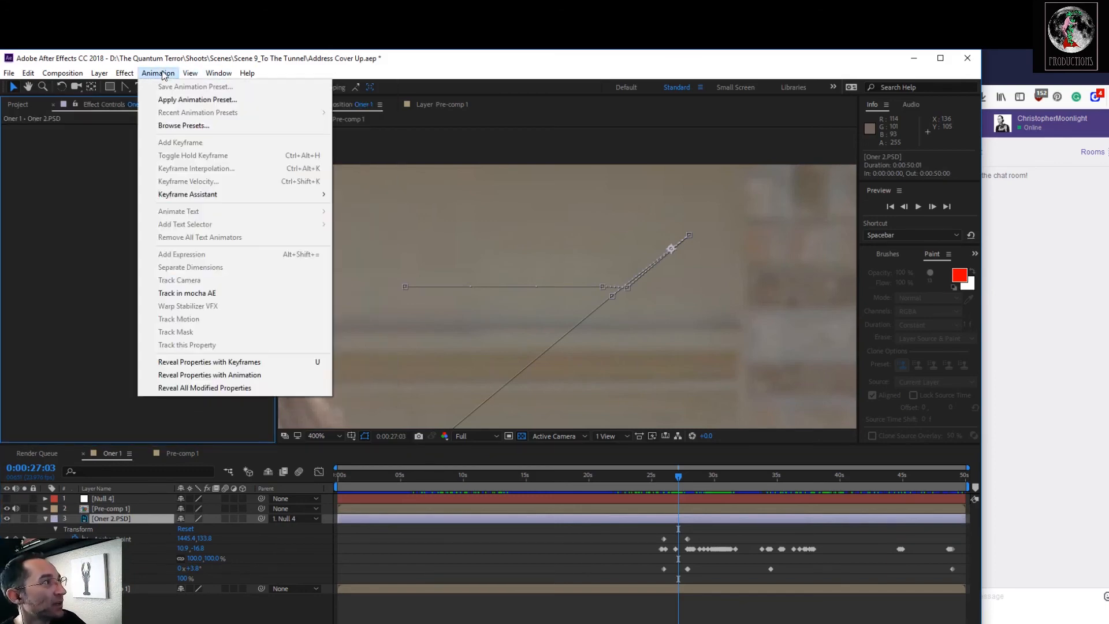
mouse_move(124, 74)
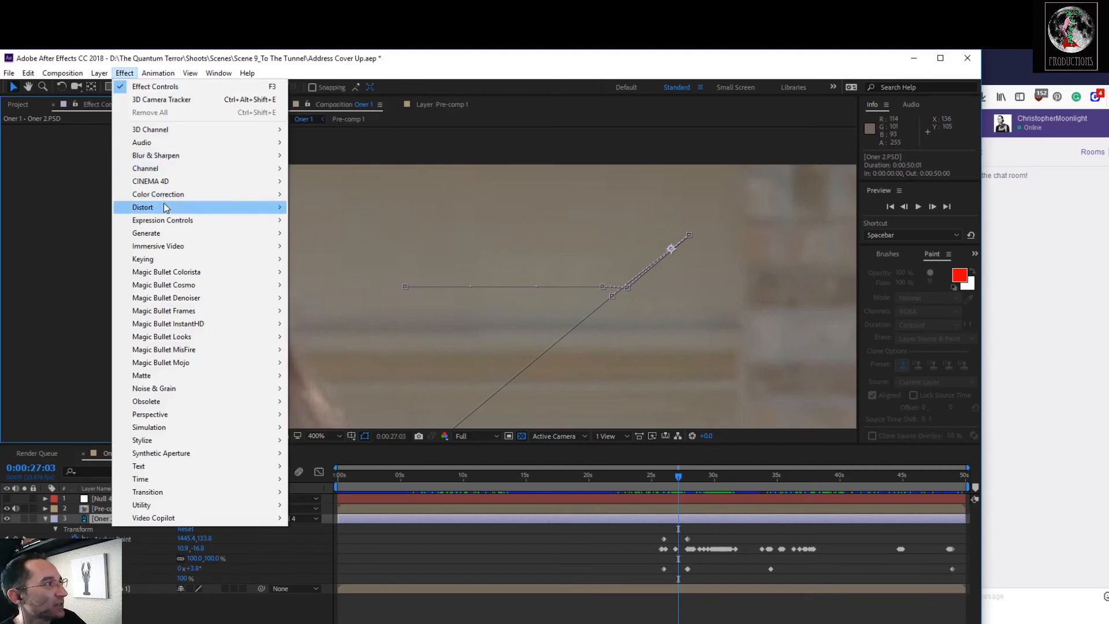
mouse_move(172, 202)
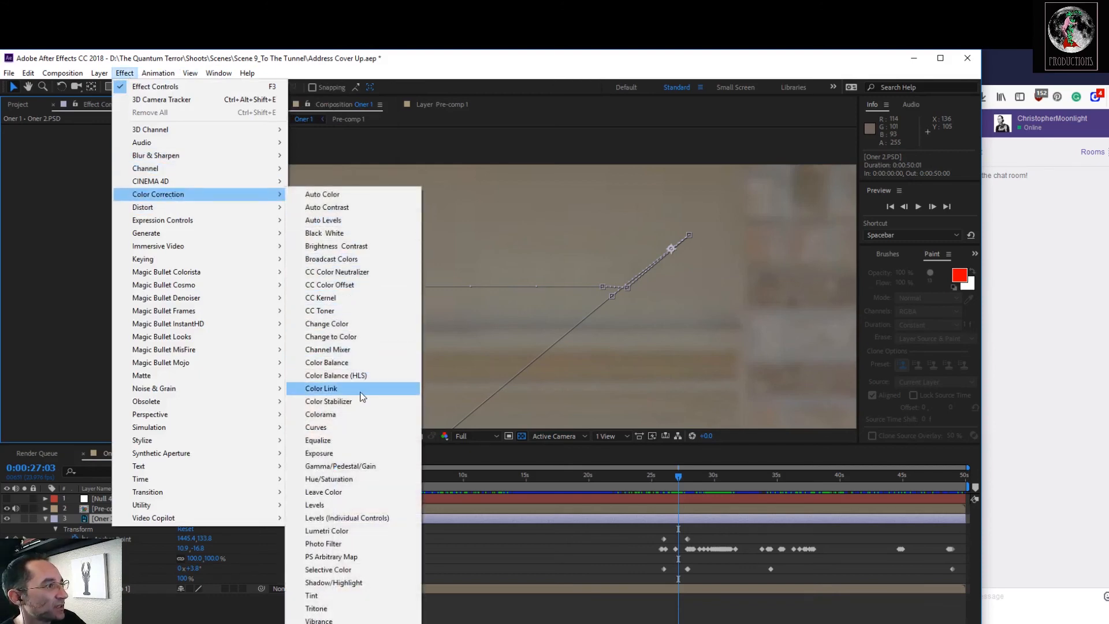
click(354, 363)
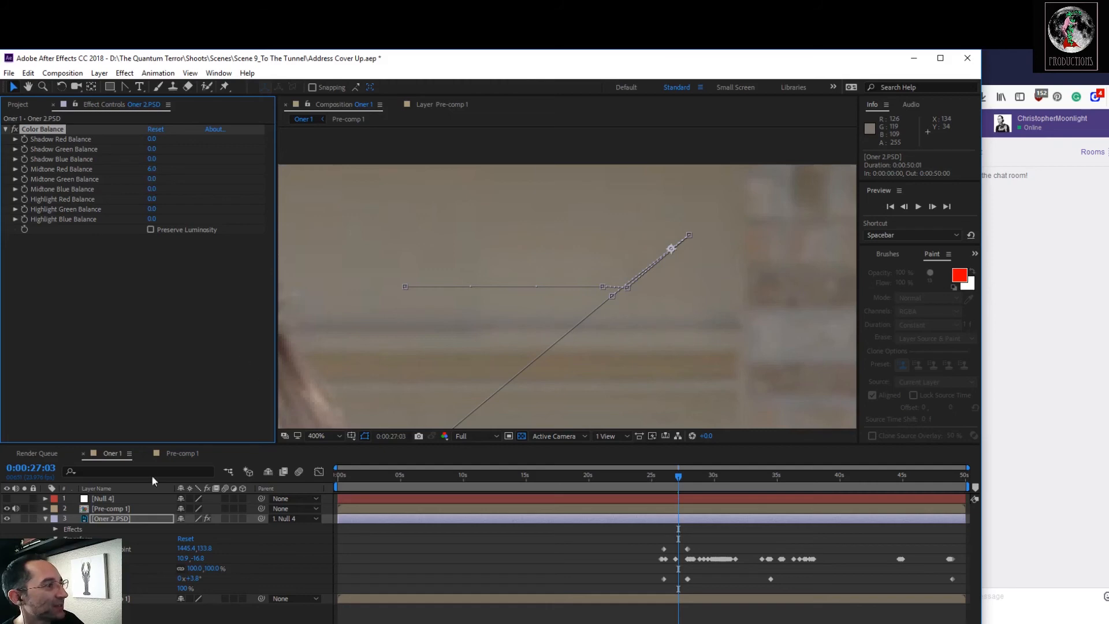
Check the colour match by comparing the wall with and without the Oner 2.PSD patch and its Color Balance effect
click(5, 524)
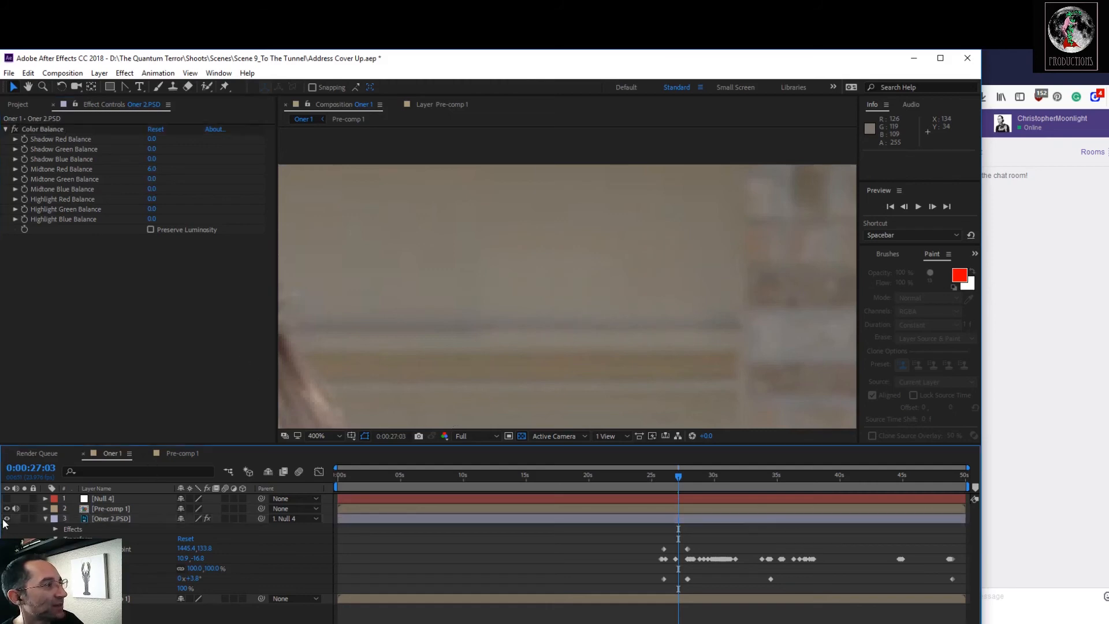
click(7, 519)
click(7, 519)
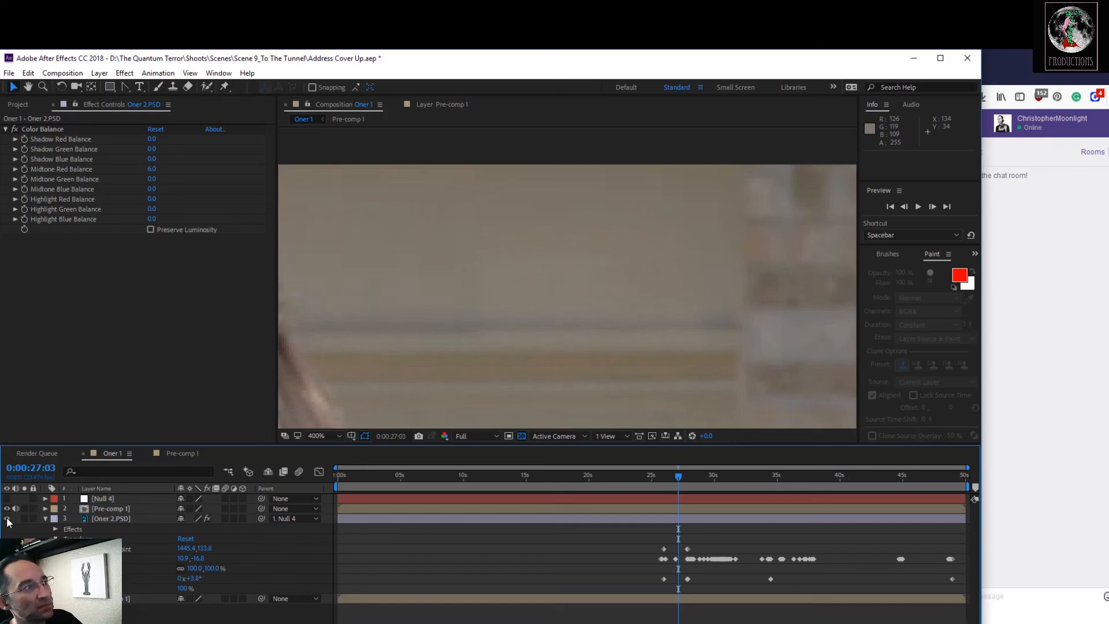
click(15, 130)
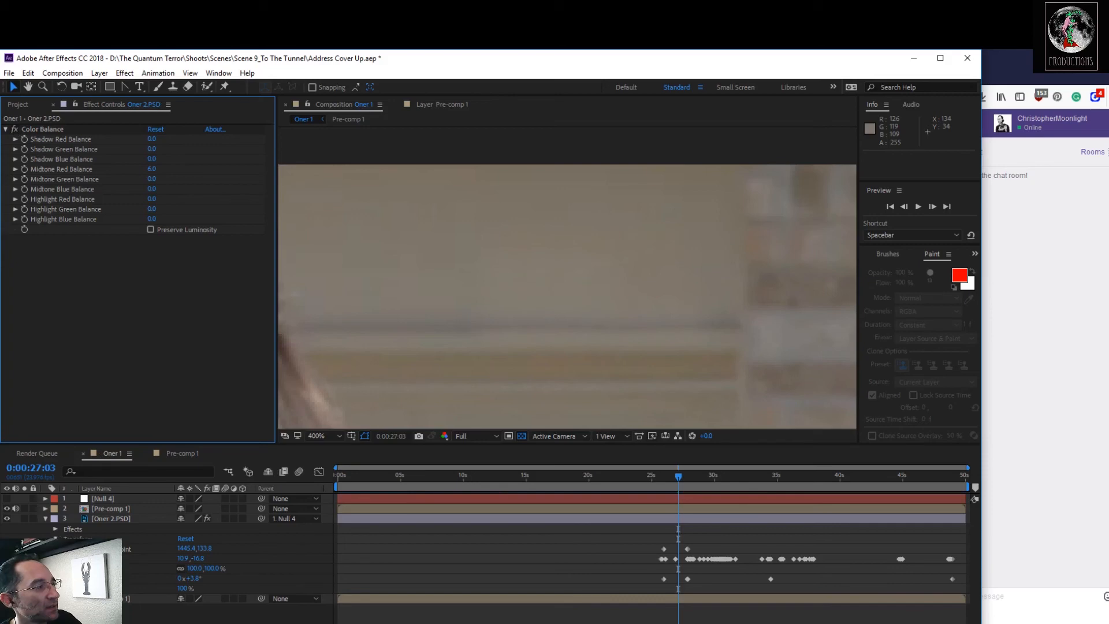
Start keyframing every Color Balance property of Oner 2.PSD, including Preserve Luminosity, at 0:00:27:03, and collapse the layer
click(55, 537)
click(56, 530)
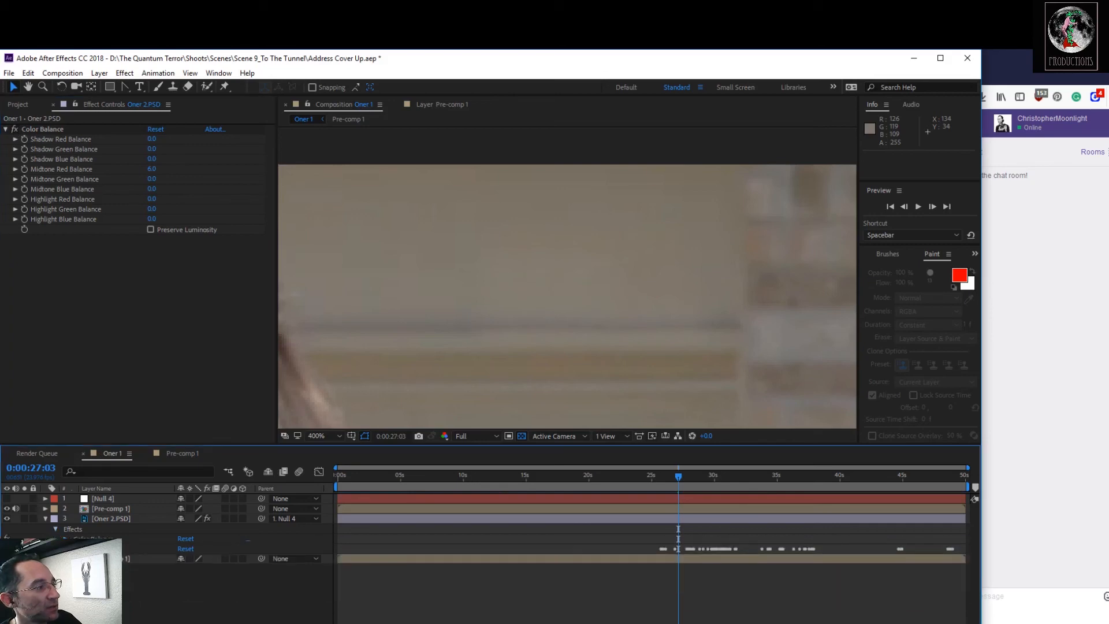
click(65, 538)
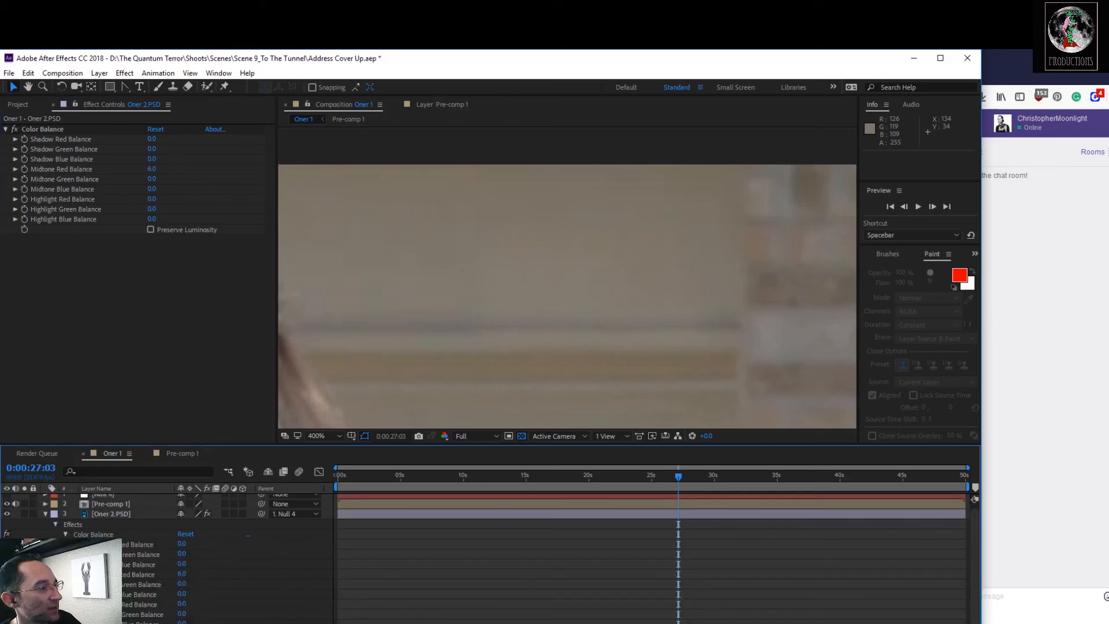
click(86, 623)
click(86, 623)
click(86, 615)
click(86, 605)
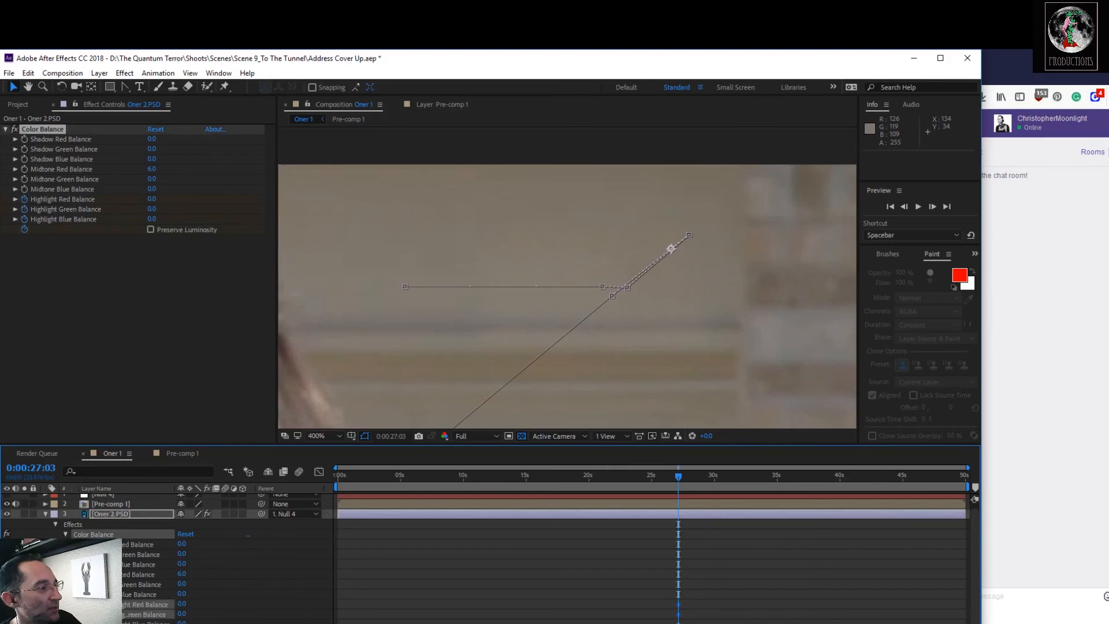
click(86, 595)
click(86, 594)
click(86, 583)
click(86, 574)
click(86, 565)
click(86, 554)
click(86, 544)
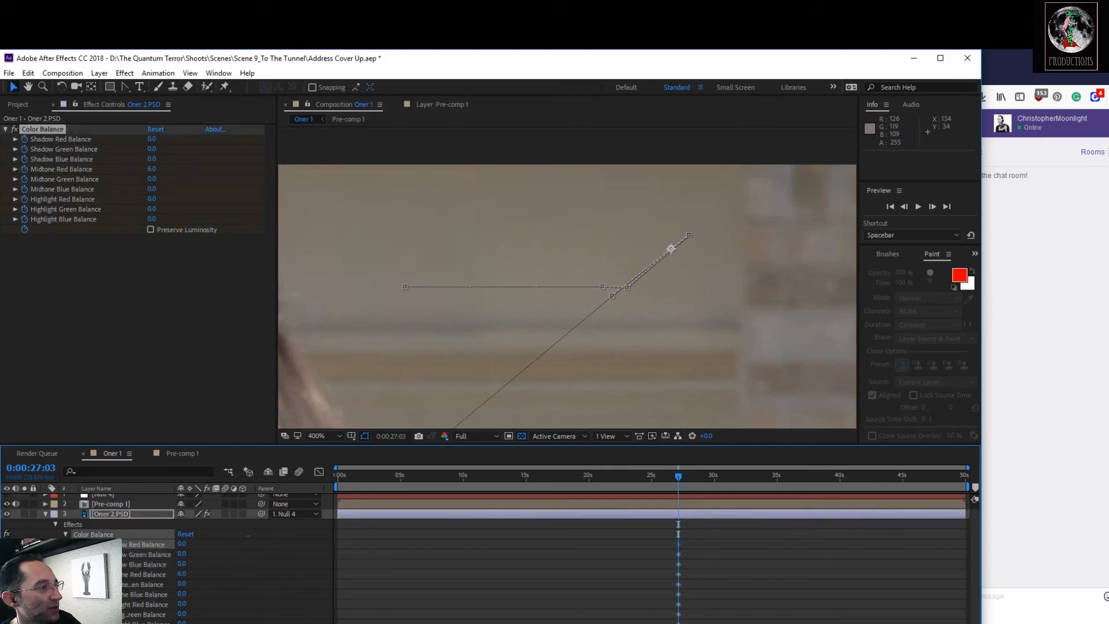
scroll(167, 554, down, 1)
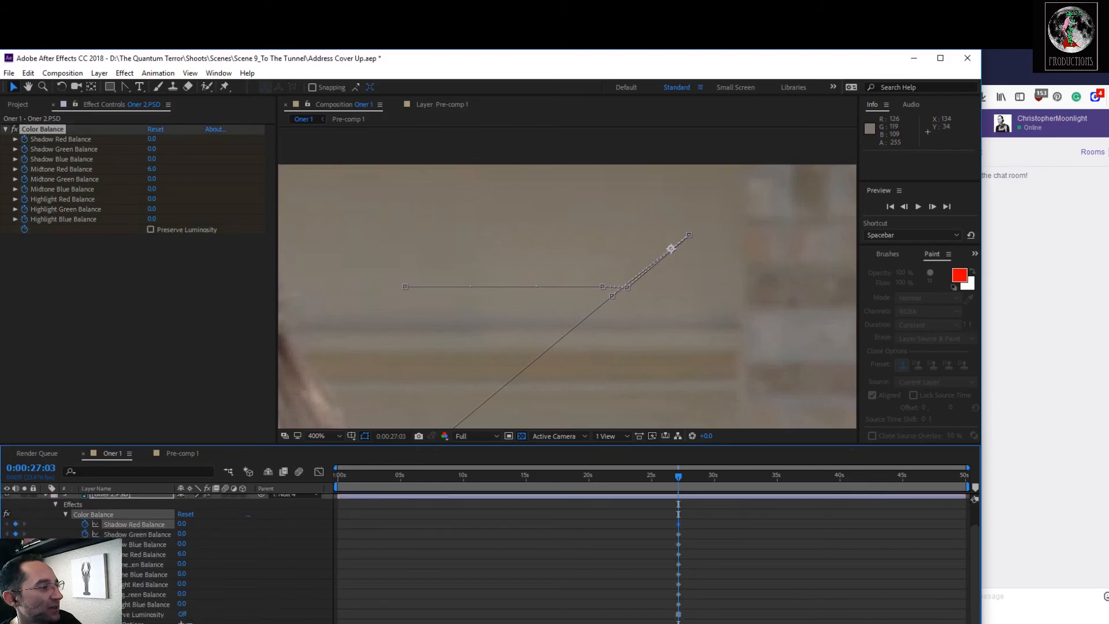
scroll(51, 537, up, 2)
click(45, 522)
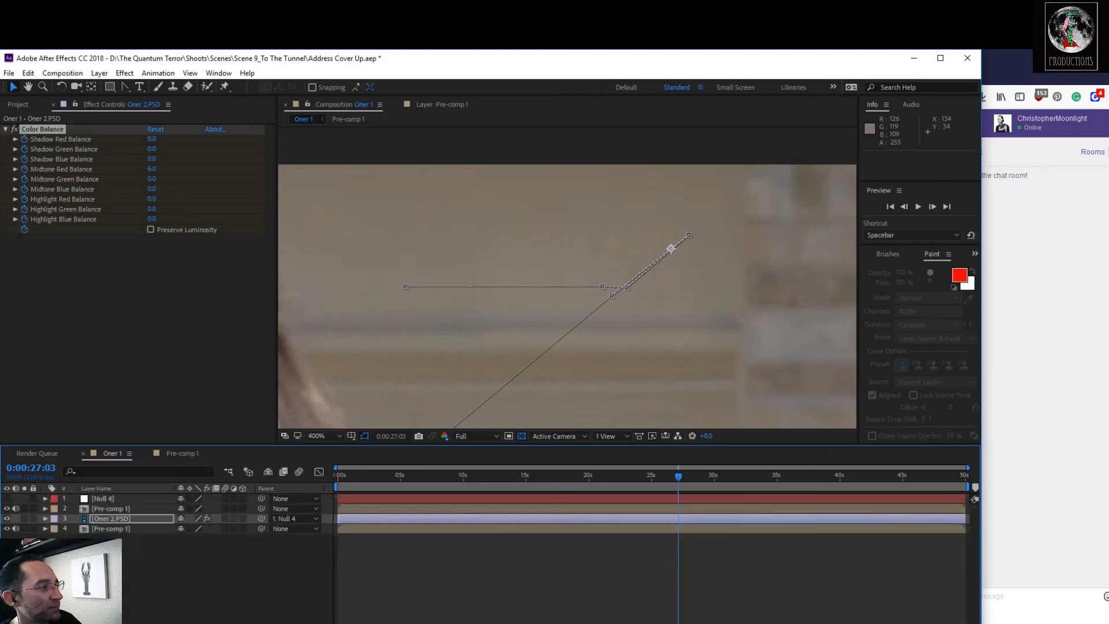
Inspect the patch on the garage wall at 0:00:34:18 with Oner 2.PSD's Color Balance effect switched off
scroll(346, 370, down, 6)
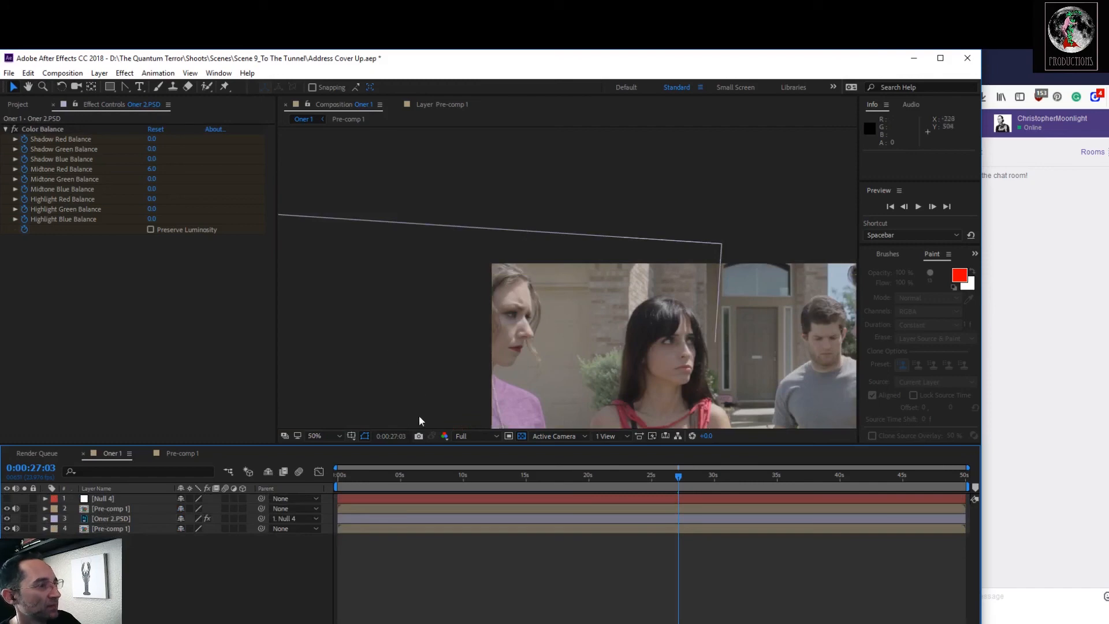
click(324, 436)
click(331, 450)
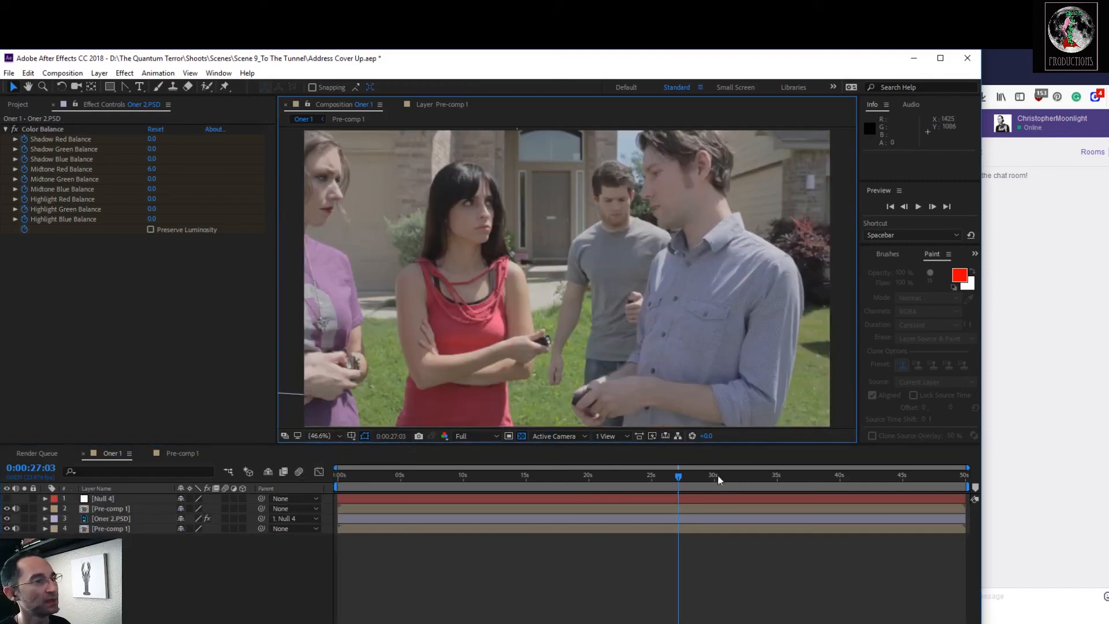
drag(676, 480, 773, 481)
scroll(618, 185, up, 3)
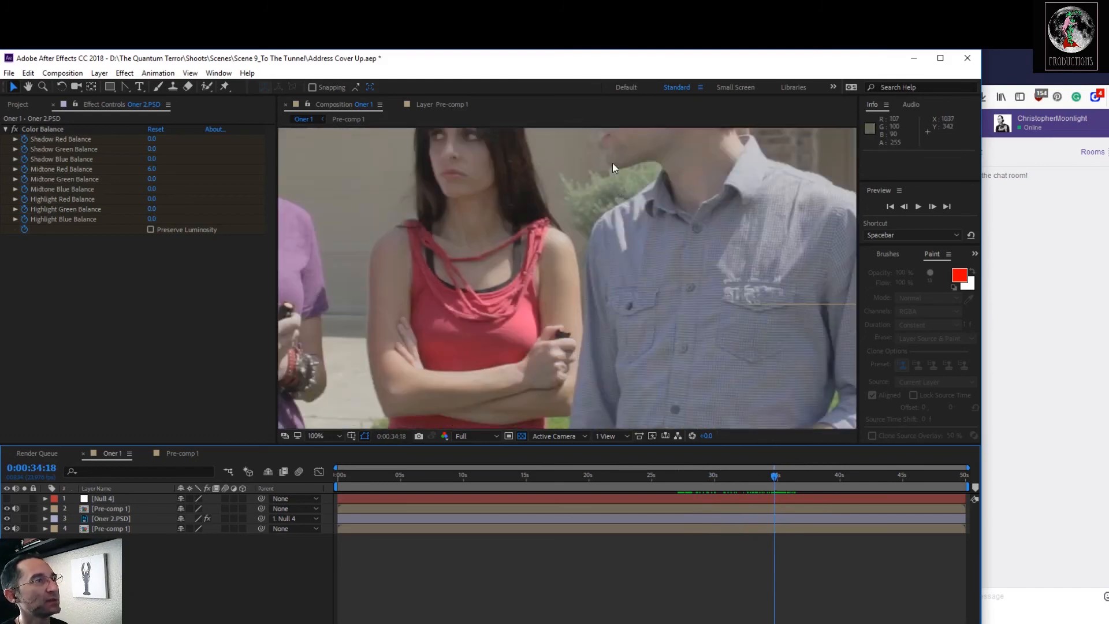
key(h)
drag(610, 278, 631, 413)
key(v)
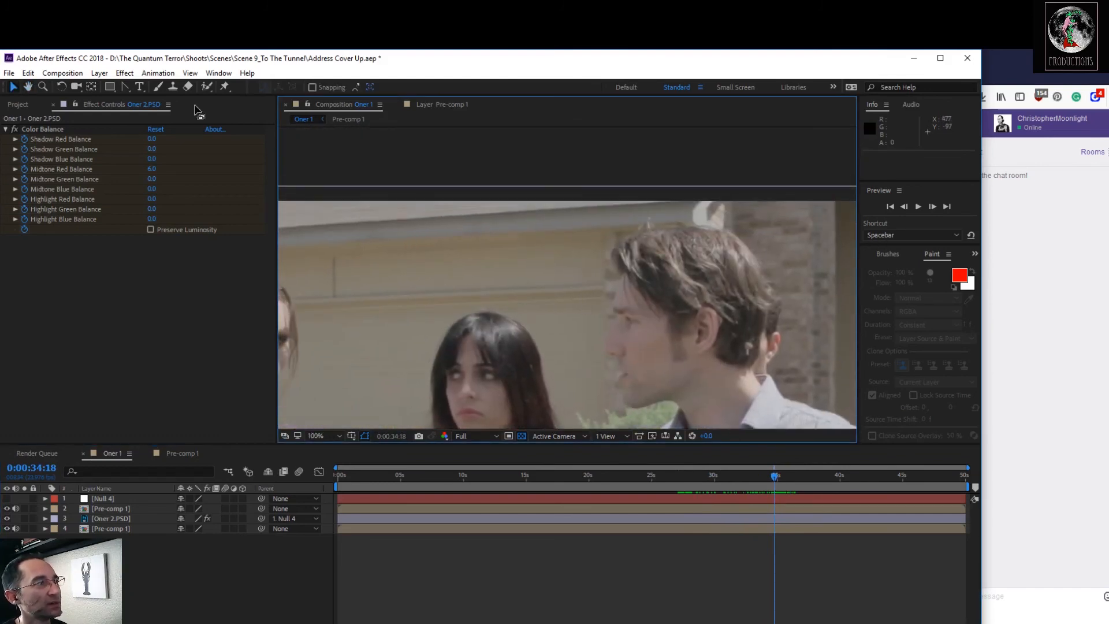
click(13, 132)
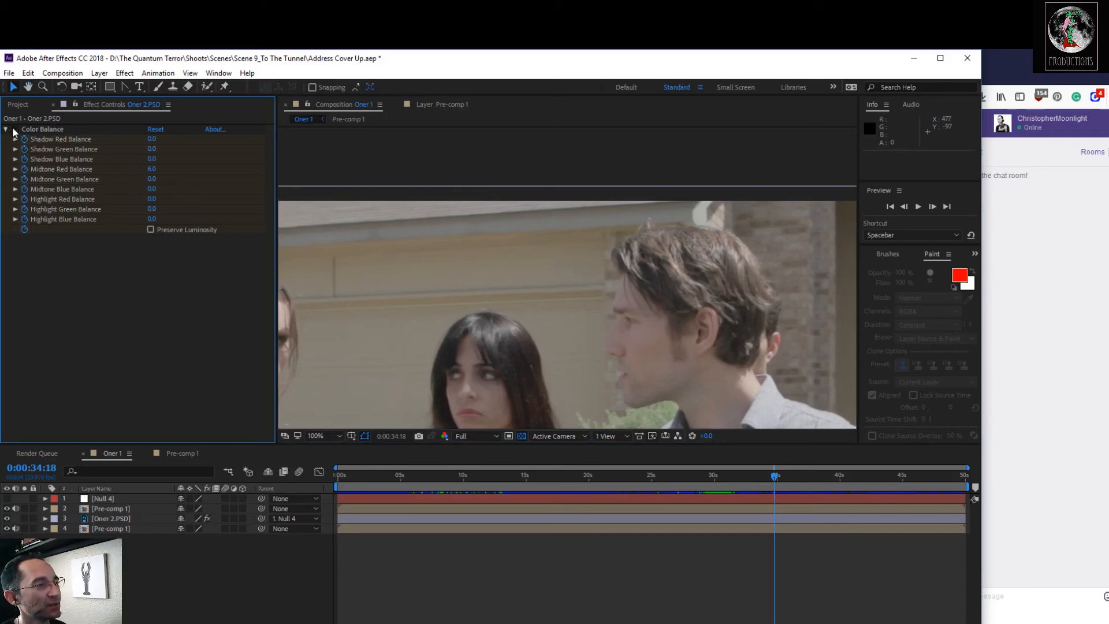
Reveal Oner 2.PSD's Color Balance keyframes and move them all from 0:00:27:03 to about 0:00:31:23
click(52, 519)
key(u)
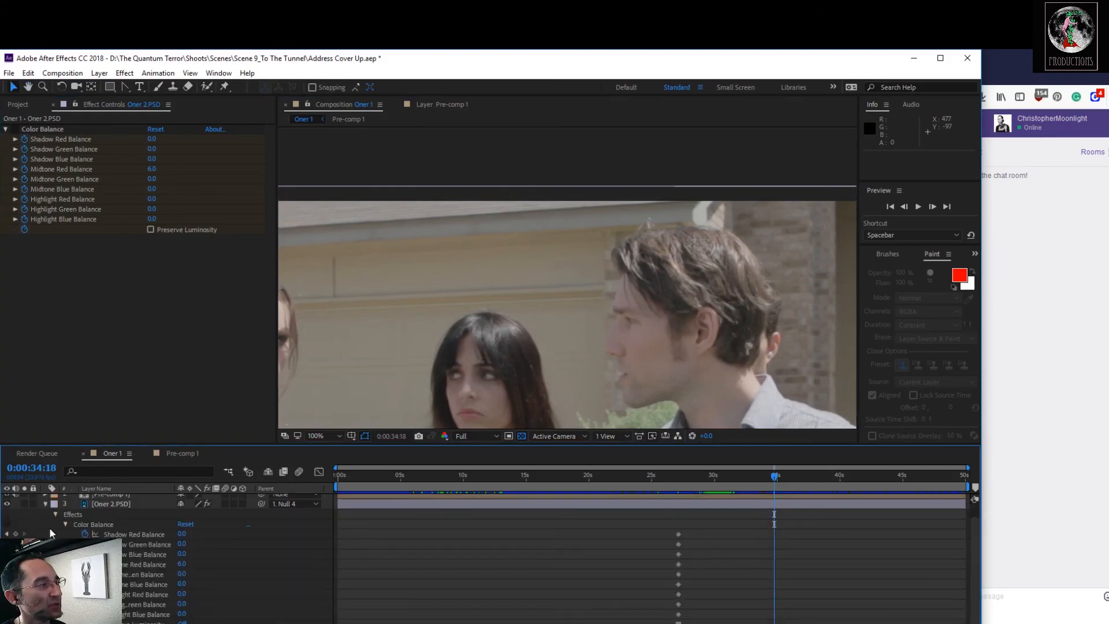
drag(775, 481, 729, 460)
key(space)
drag(509, 283, 674, 298)
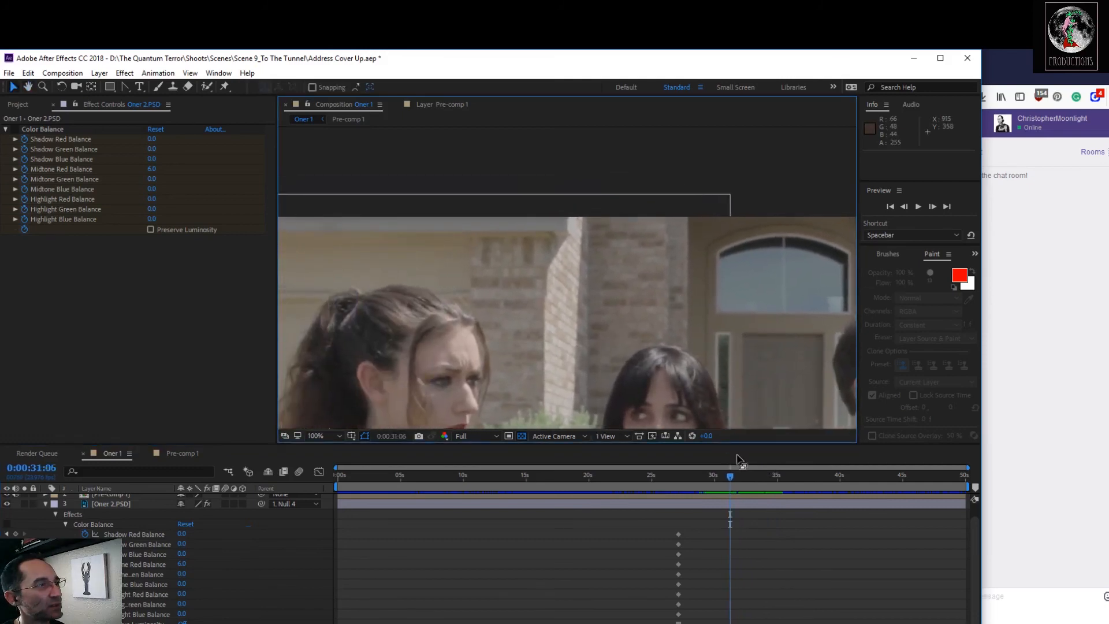
drag(732, 470, 756, 458)
drag(760, 453, 740, 453)
drag(669, 523, 687, 622)
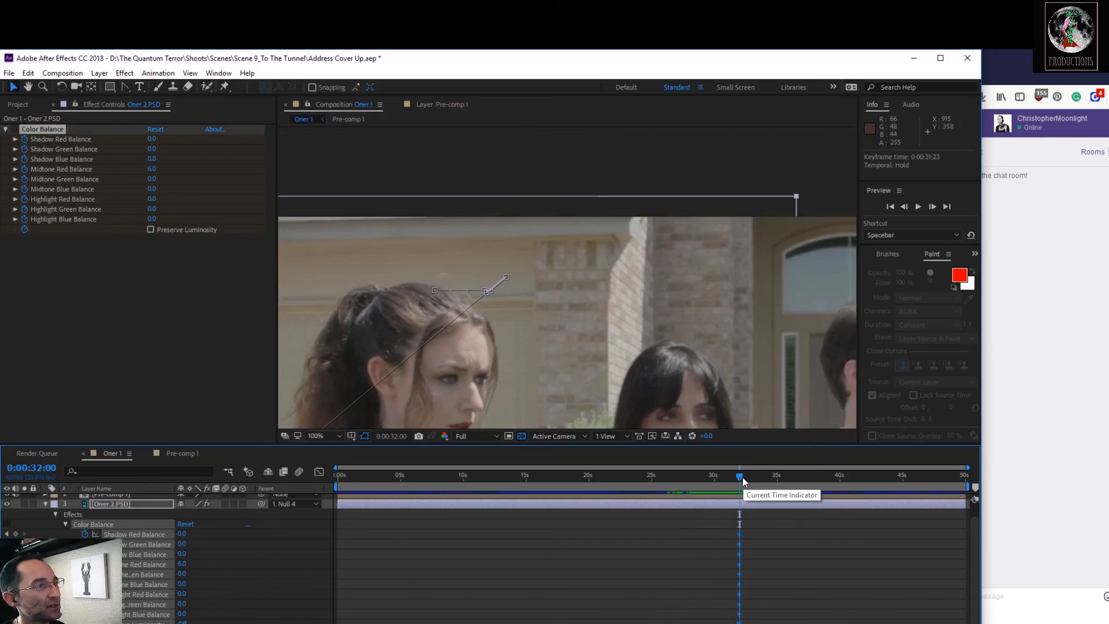
click(106, 501)
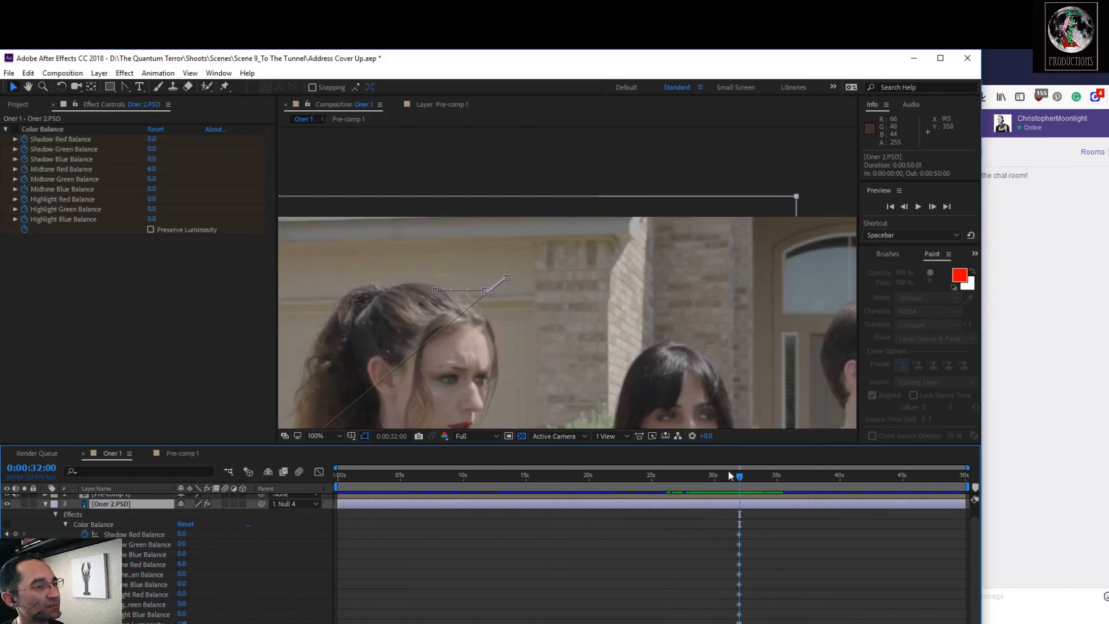
Switch Oner 2.PSD's Color Balance effect back on and keyframe its Midtone Red Balance at 0 at 0:00:32:21
key(space)
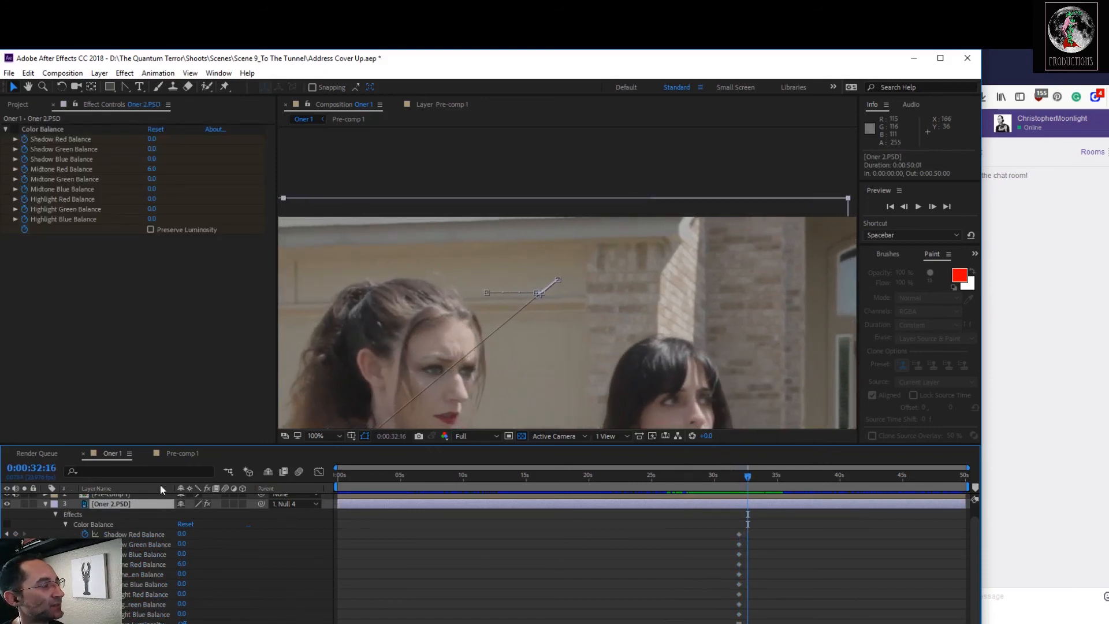
drag(235, 444, 248, 381)
click(216, 623)
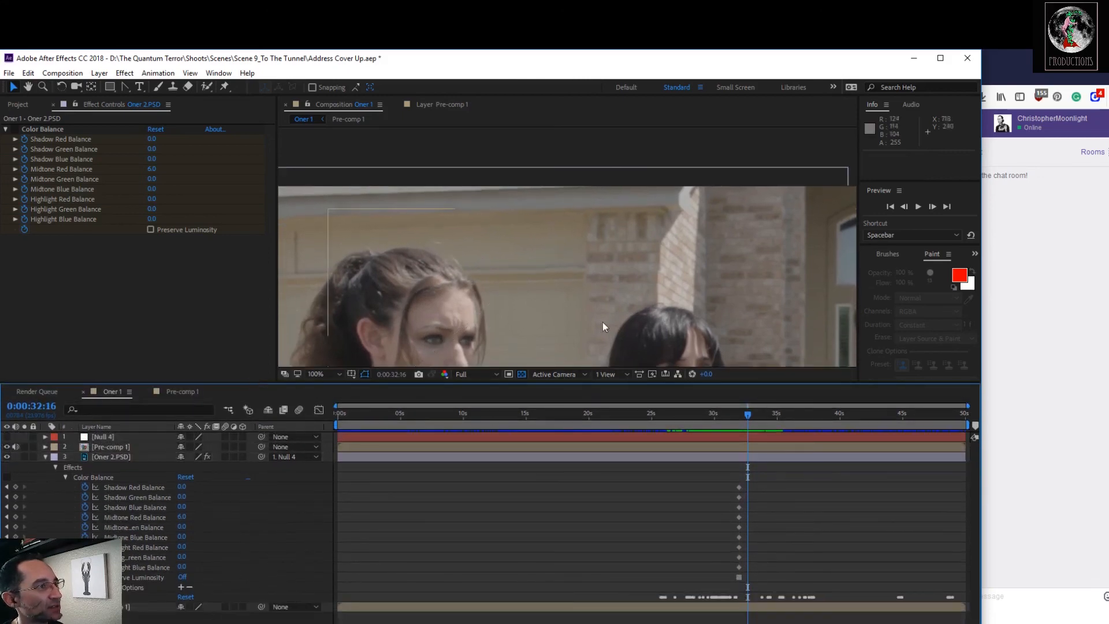
mouse_move(747, 415)
mouse_down()
mouse_move(733, 409)
mouse_move(749, 407)
mouse_up()
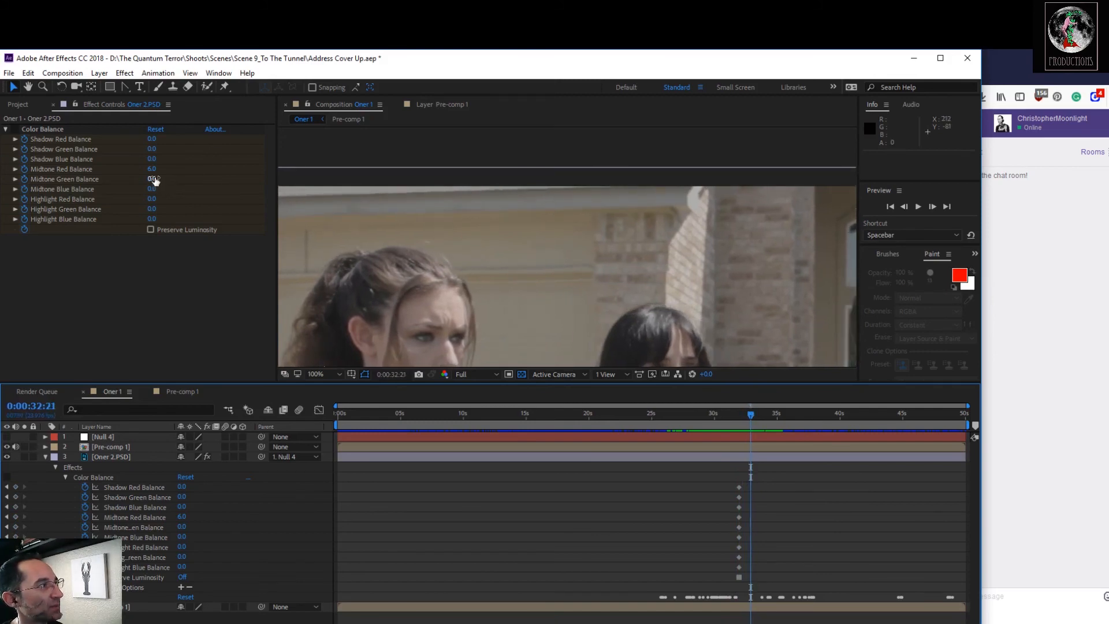
drag(155, 170, 157, 169)
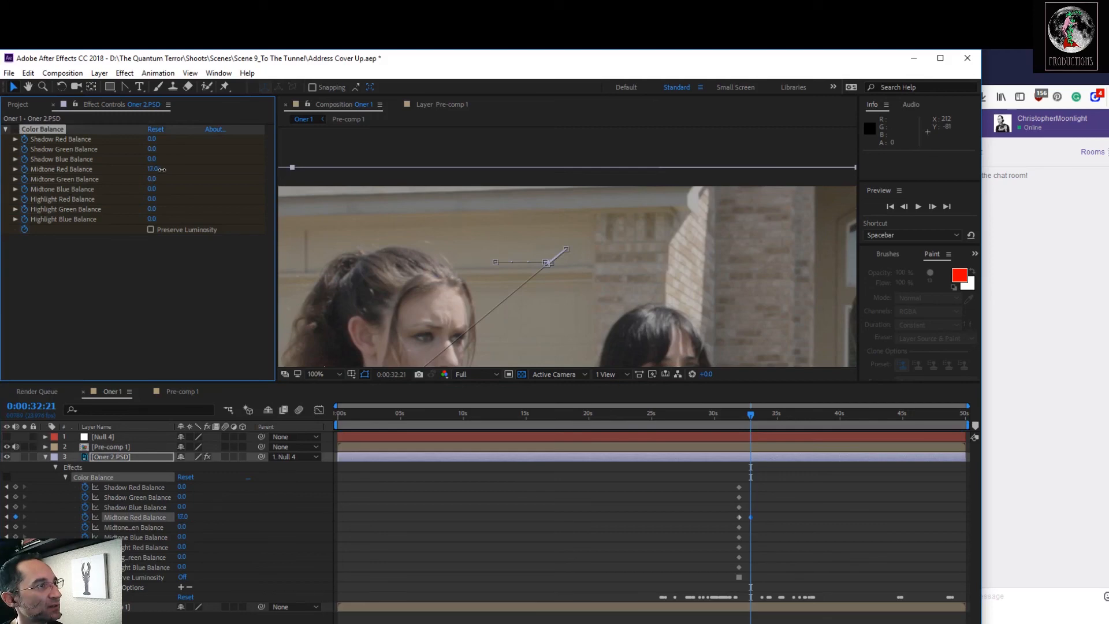
click(185, 623)
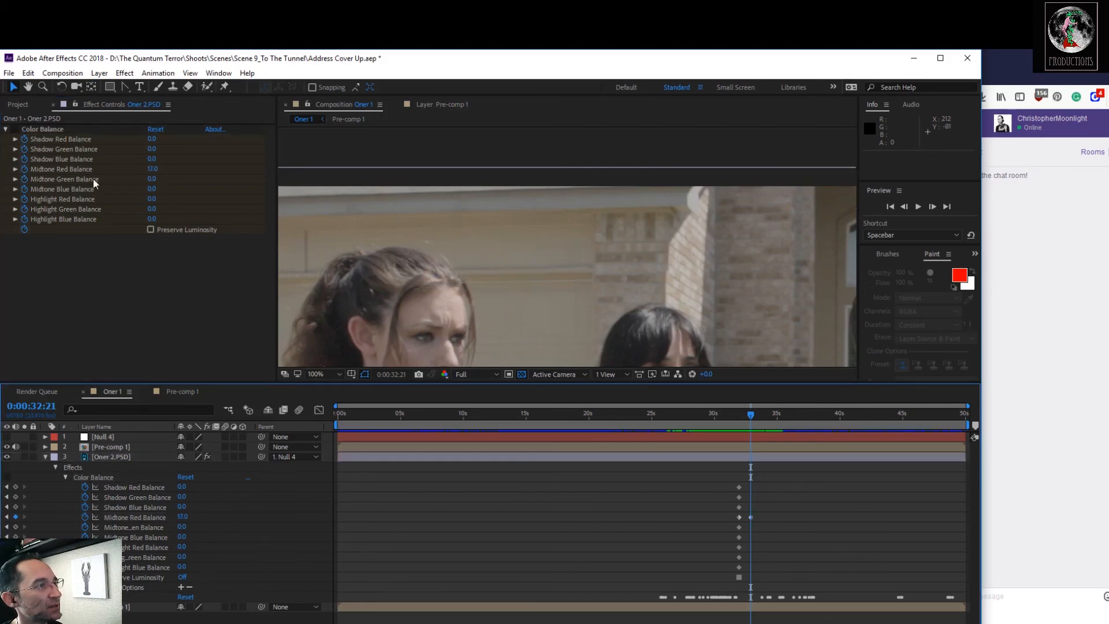
click(14, 132)
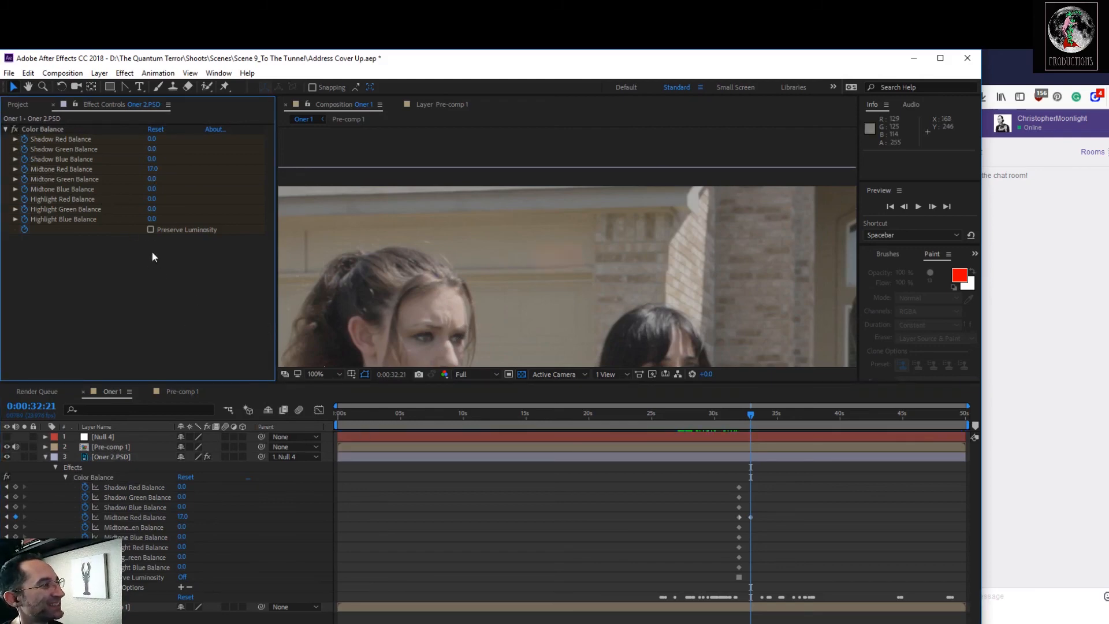
click(150, 169)
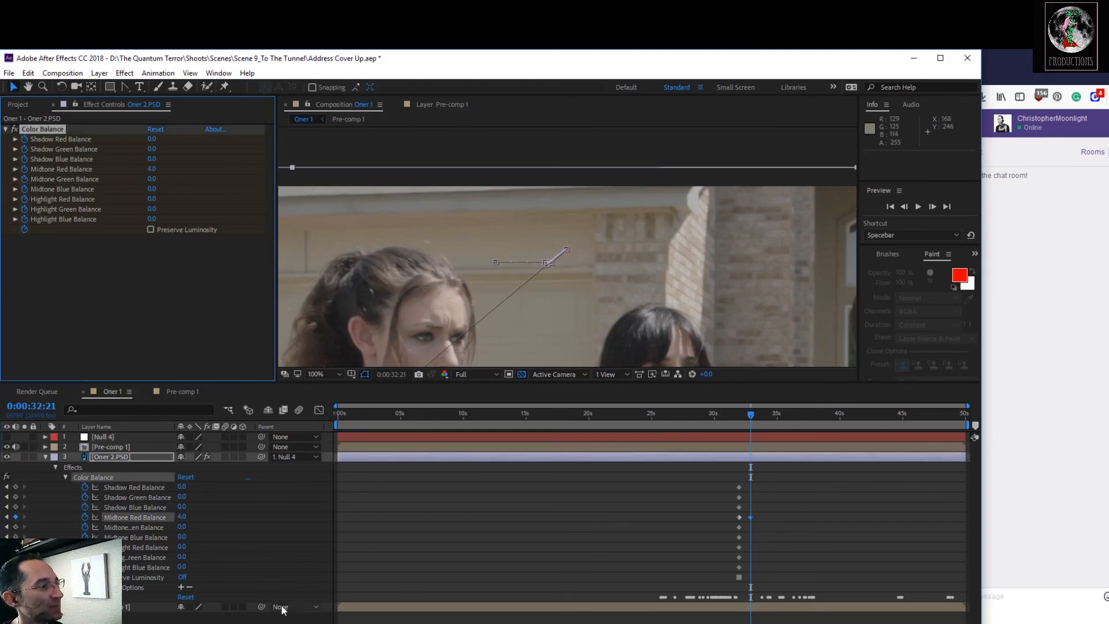
click(777, 533)
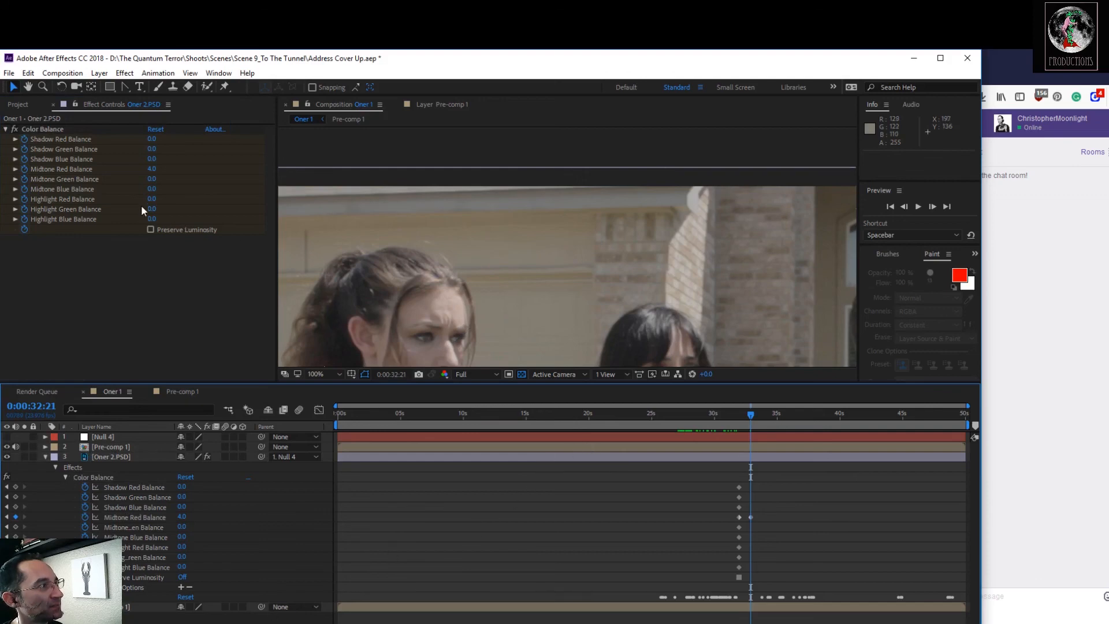
drag(150, 168, 150, 169)
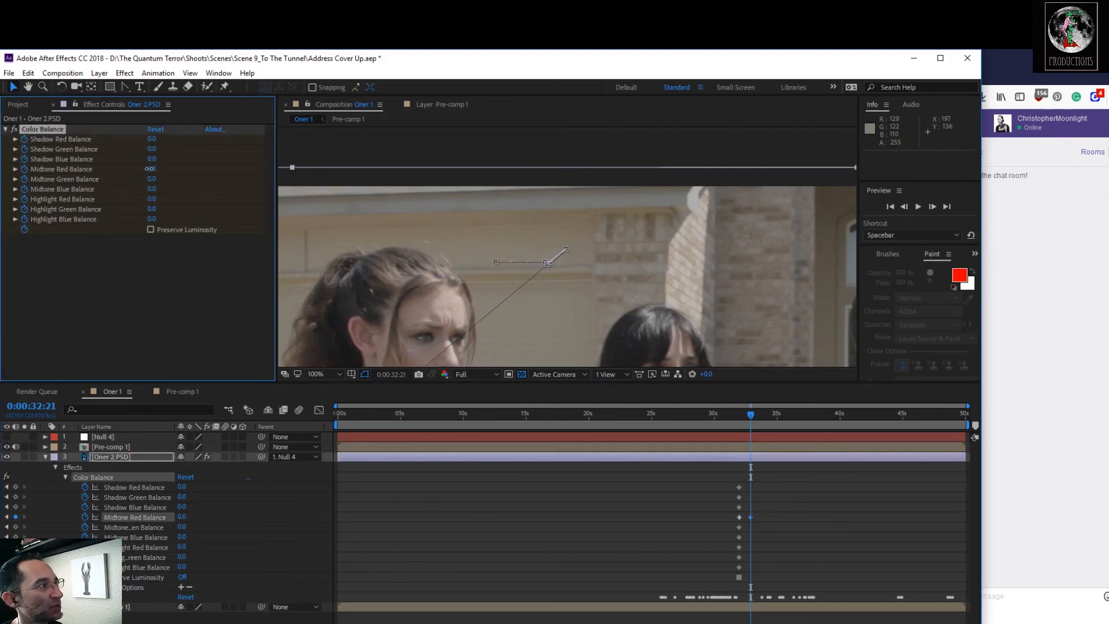
click(269, 585)
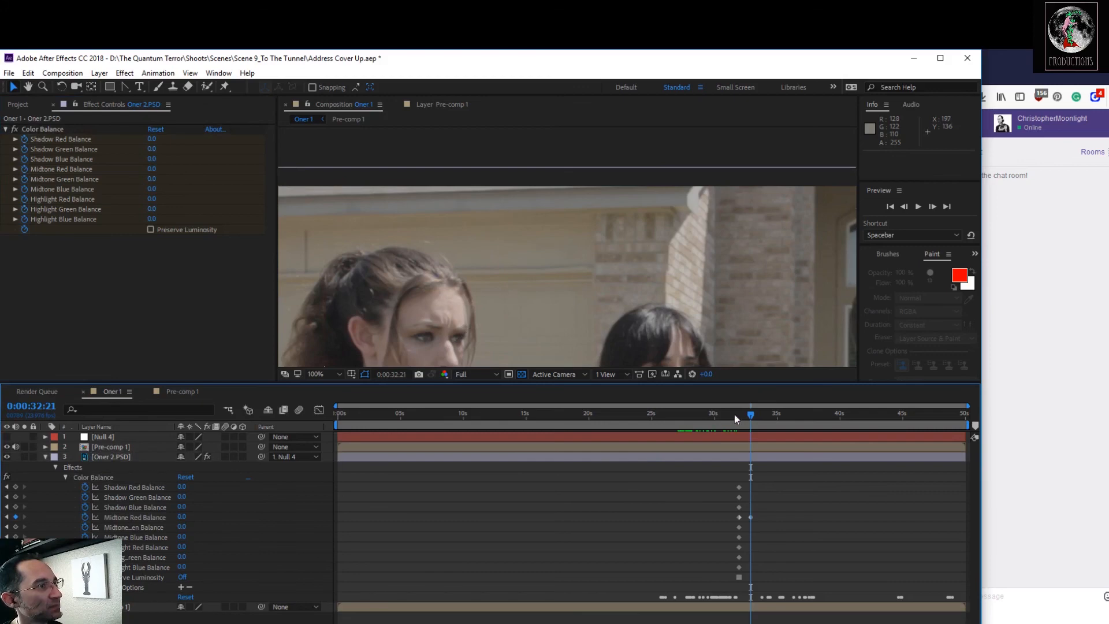
Keyframe Oner 2.PSD's Midtone Red Balance at 4 at 0:00:34:22
drag(751, 414, 777, 414)
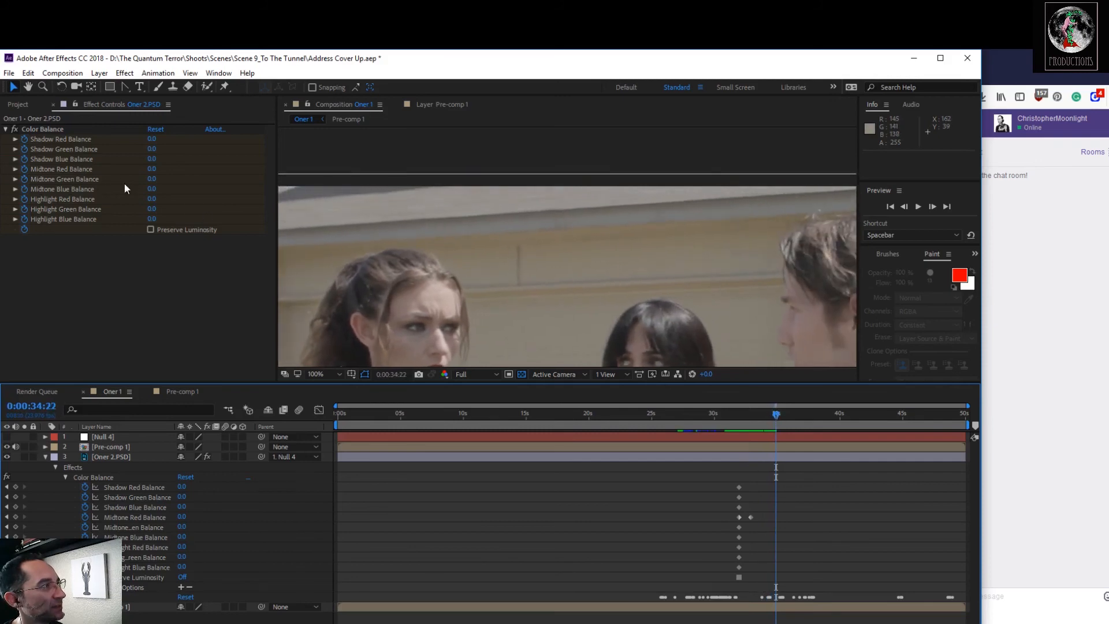
drag(155, 171, 156, 171)
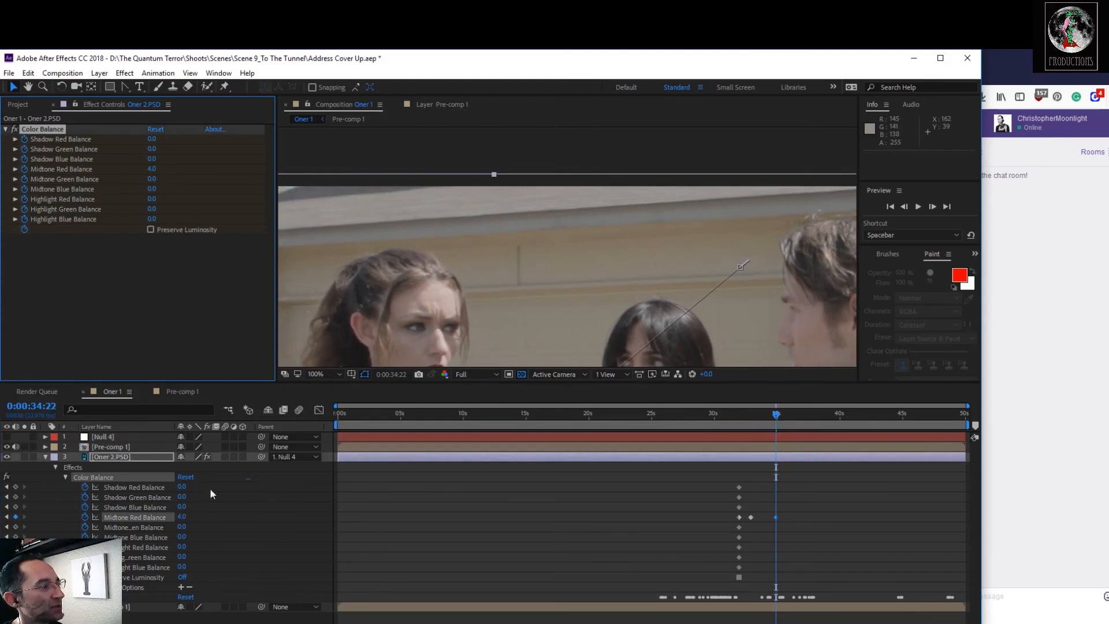
click(672, 488)
Keyframe Oner 2.PSD's Midtone Red Balance at 0 at 0:00:36:12
mouse_move(774, 415)
mouse_down()
mouse_move(746, 408)
mouse_move(786, 412)
mouse_up()
drag(732, 275, 537, 271)
drag(787, 411, 796, 432)
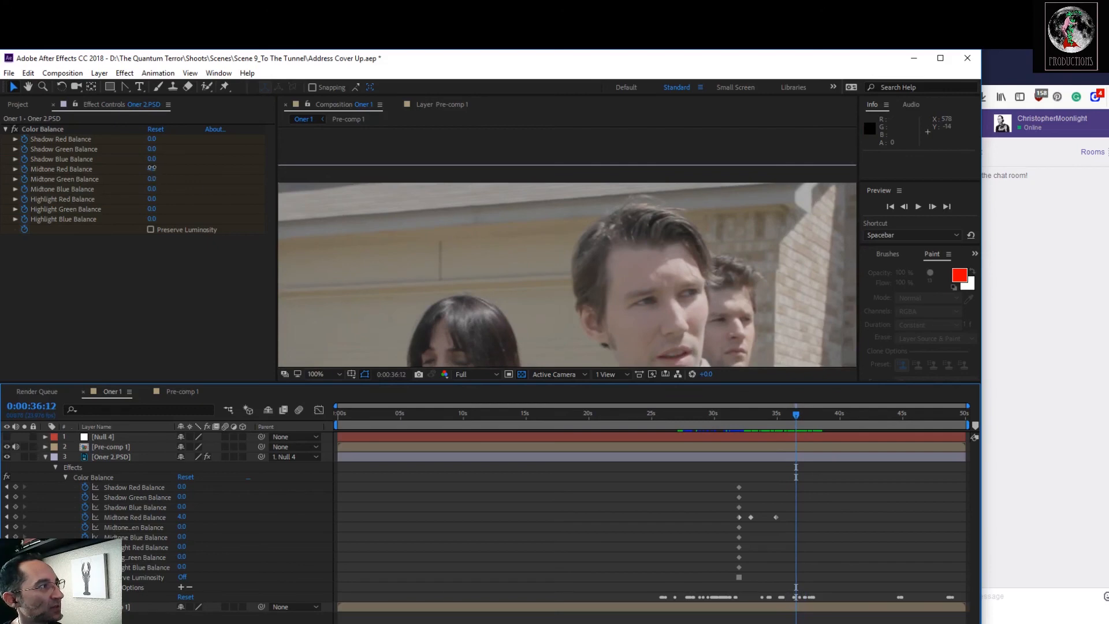
drag(152, 169, 148, 168)
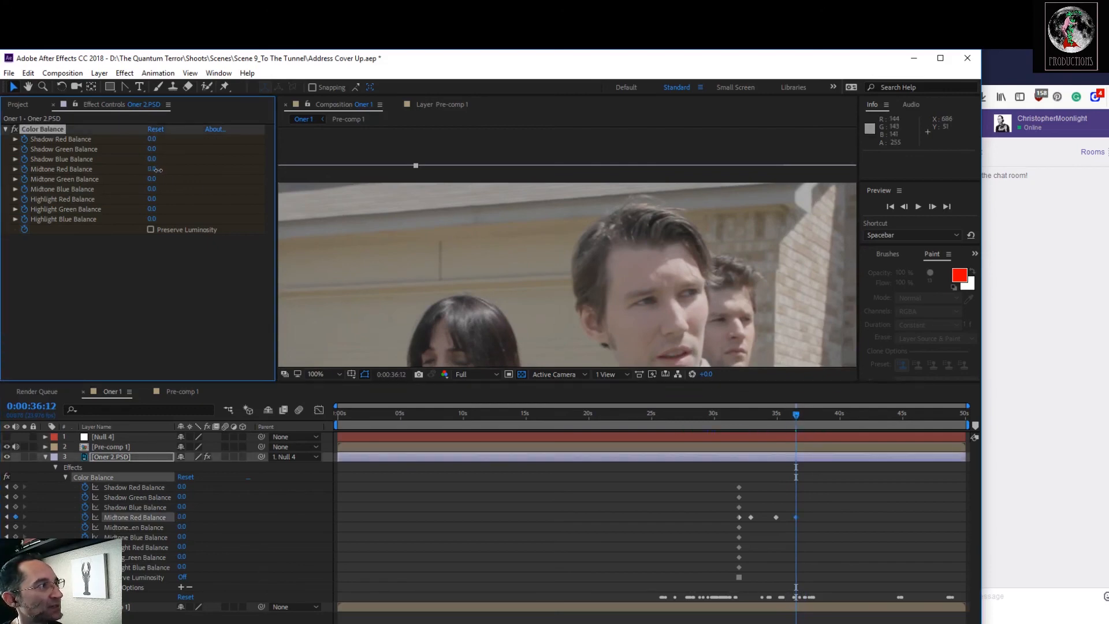
Check the patch's colour match through 0:00:44:03, and compare it around 0:00:31:22 with Color Balance off and on
drag(797, 415, 821, 419)
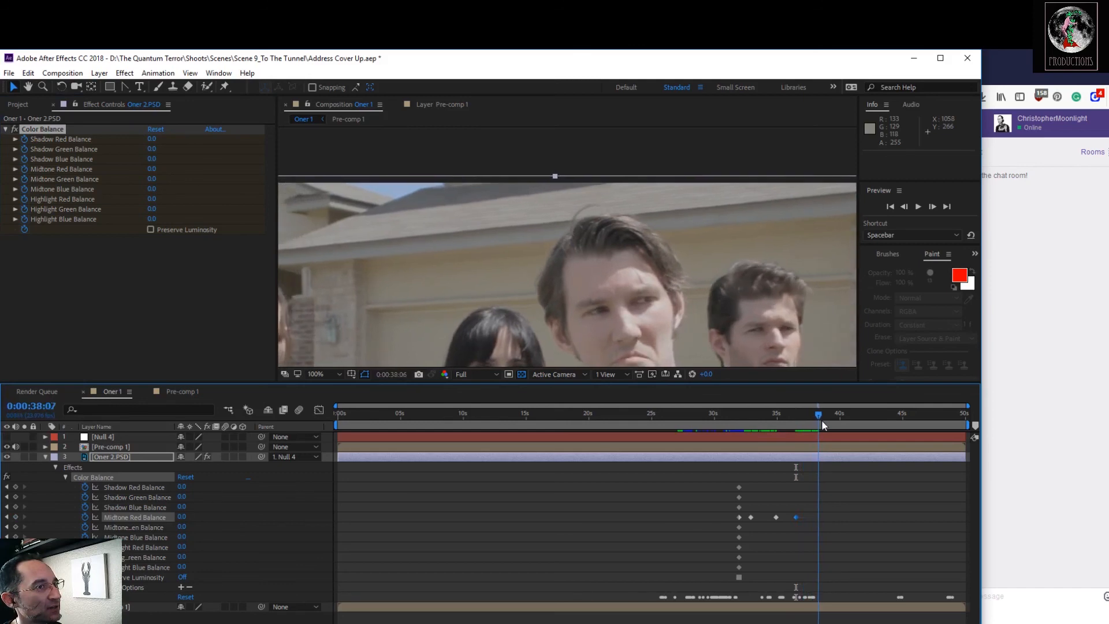
key(space)
drag(781, 282, 607, 246)
drag(818, 407, 892, 454)
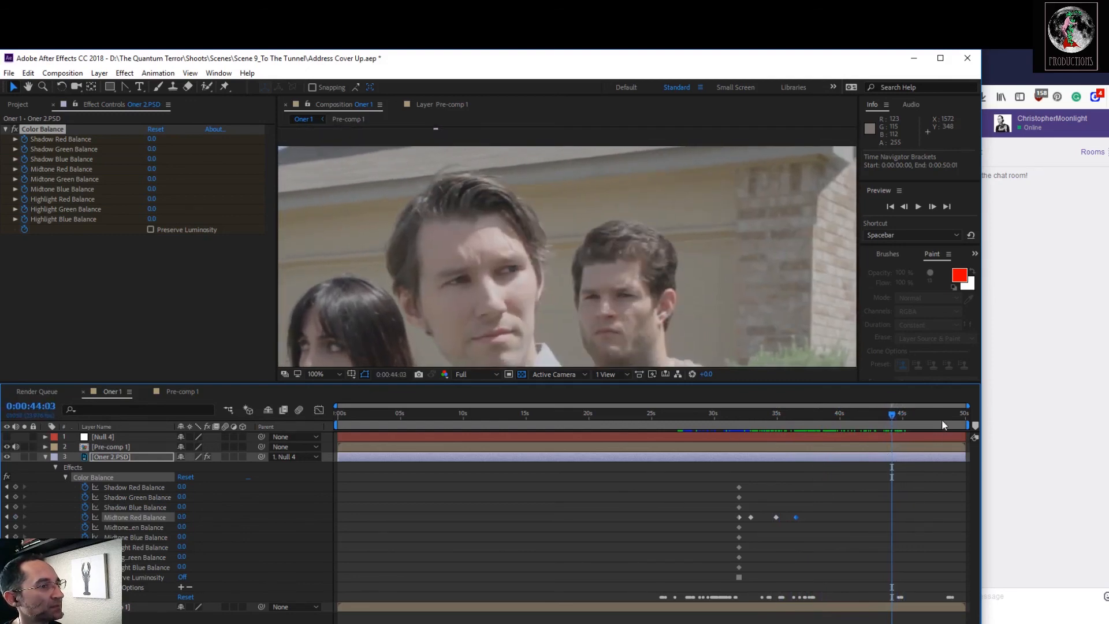
drag(893, 414, 736, 409)
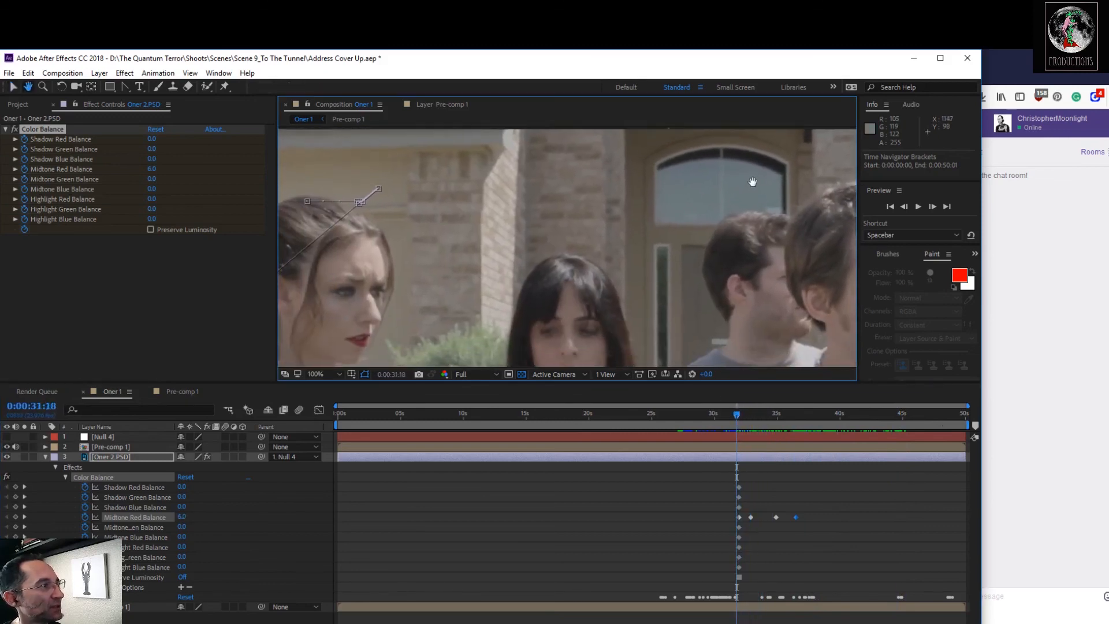
click(17, 133)
click(729, 490)
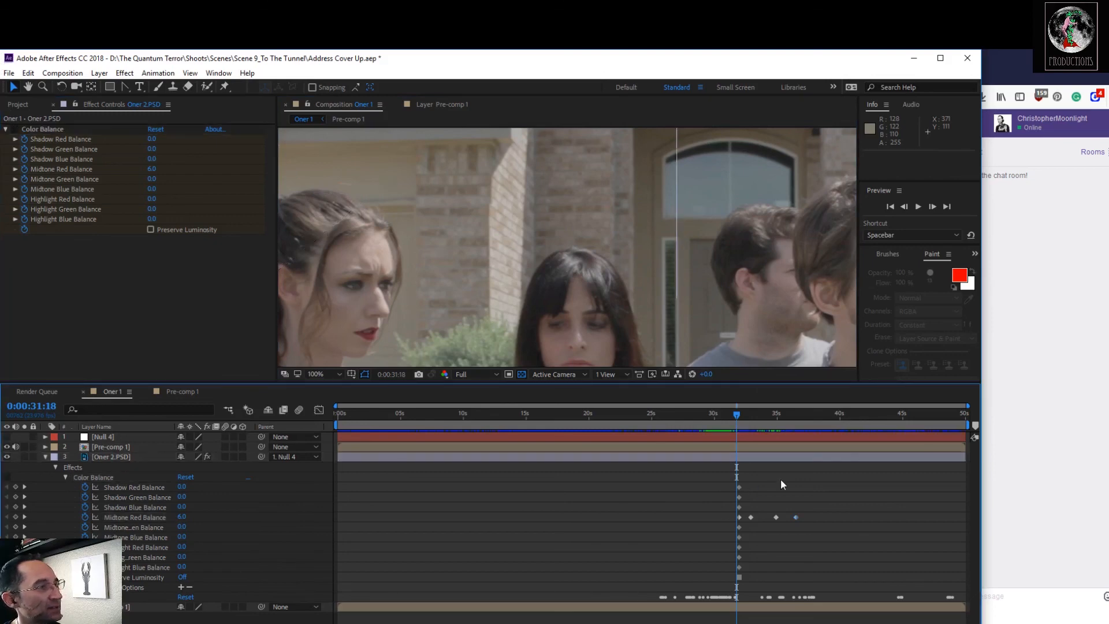
drag(738, 411, 737, 440)
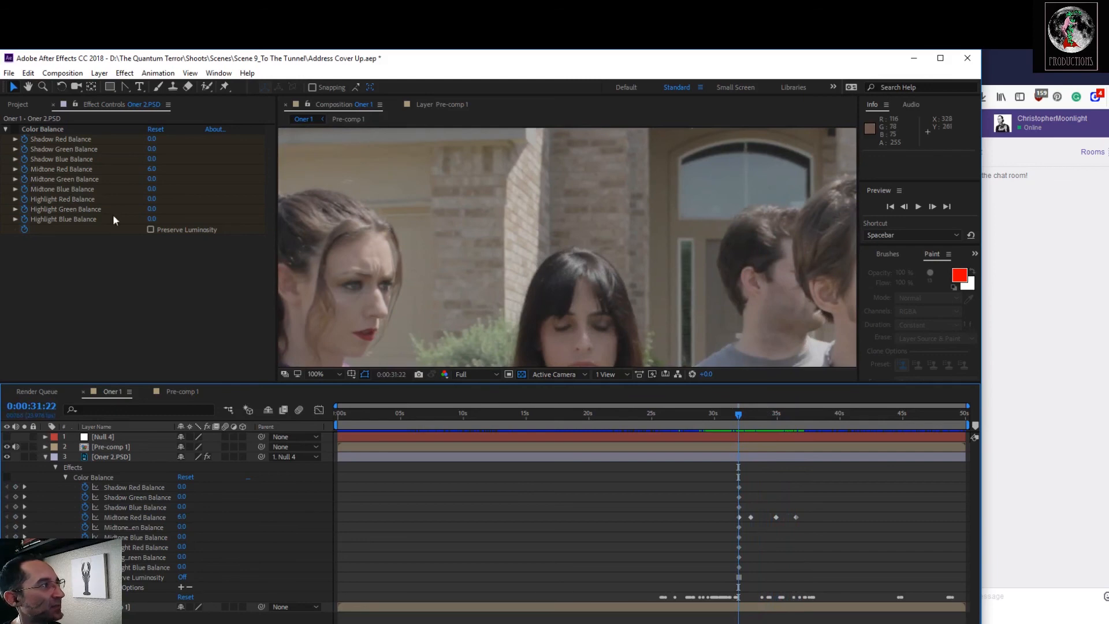
click(15, 131)
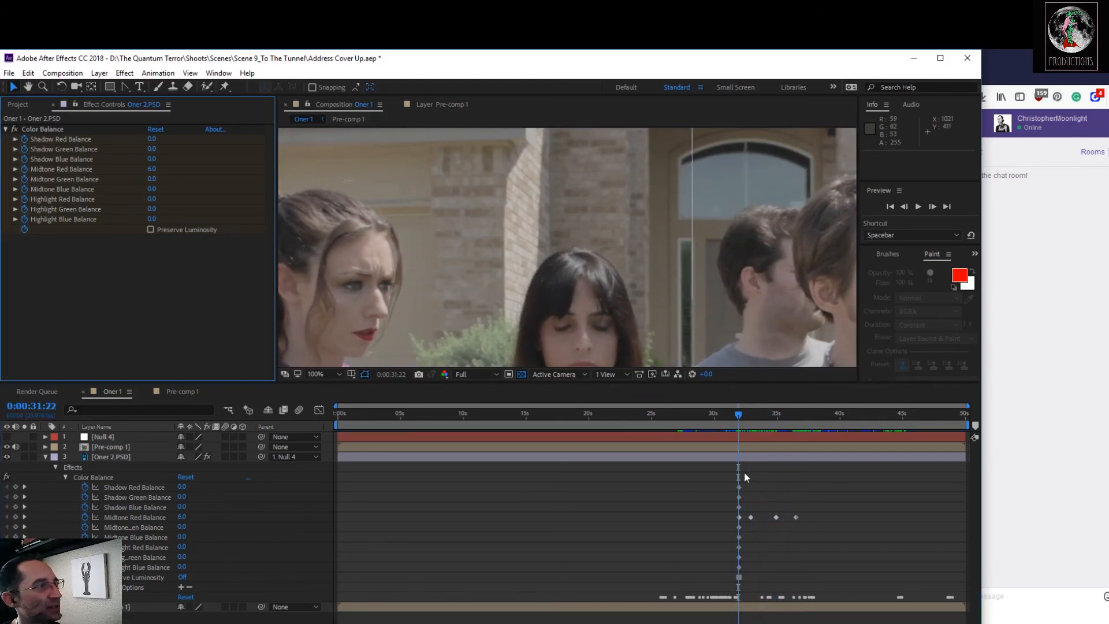
drag(741, 413, 787, 434)
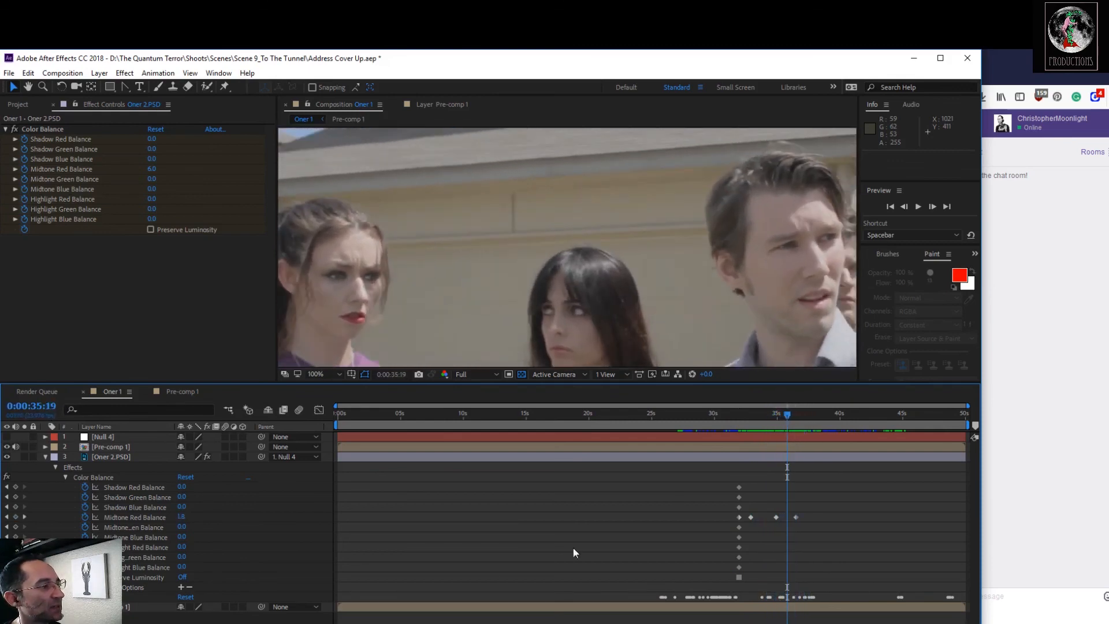
Collapse the Oner 2.PSD layer's properties and save the project
click(46, 456)
key(ctrl+s)
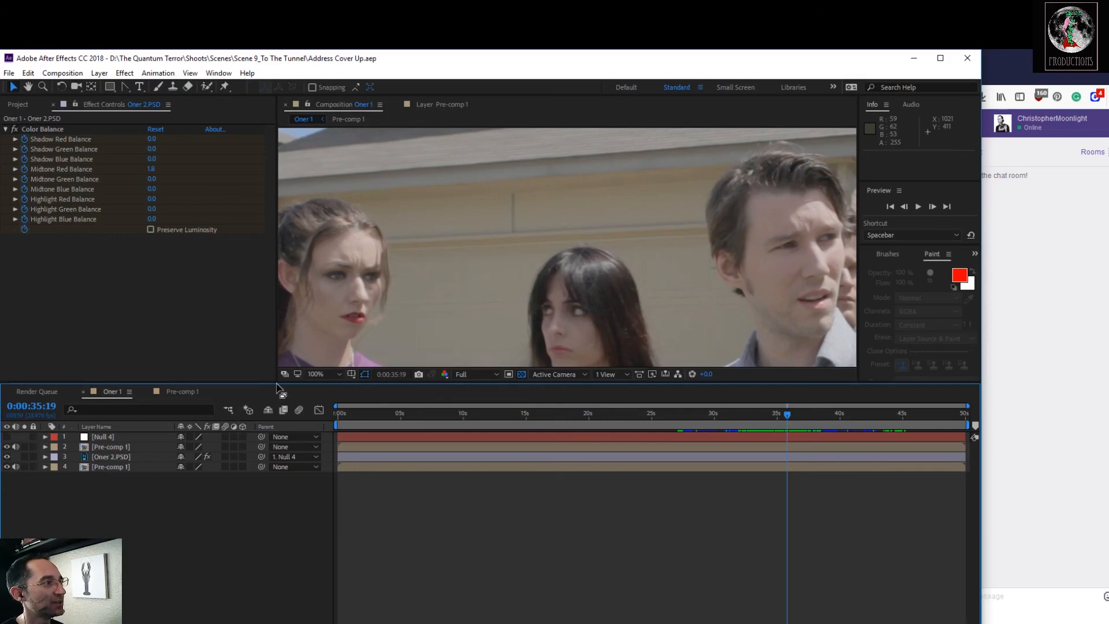
Review the cover-up across the shot with the whole frame fitted in an enlarged composition view
drag(277, 383, 315, 554)
click(348, 549)
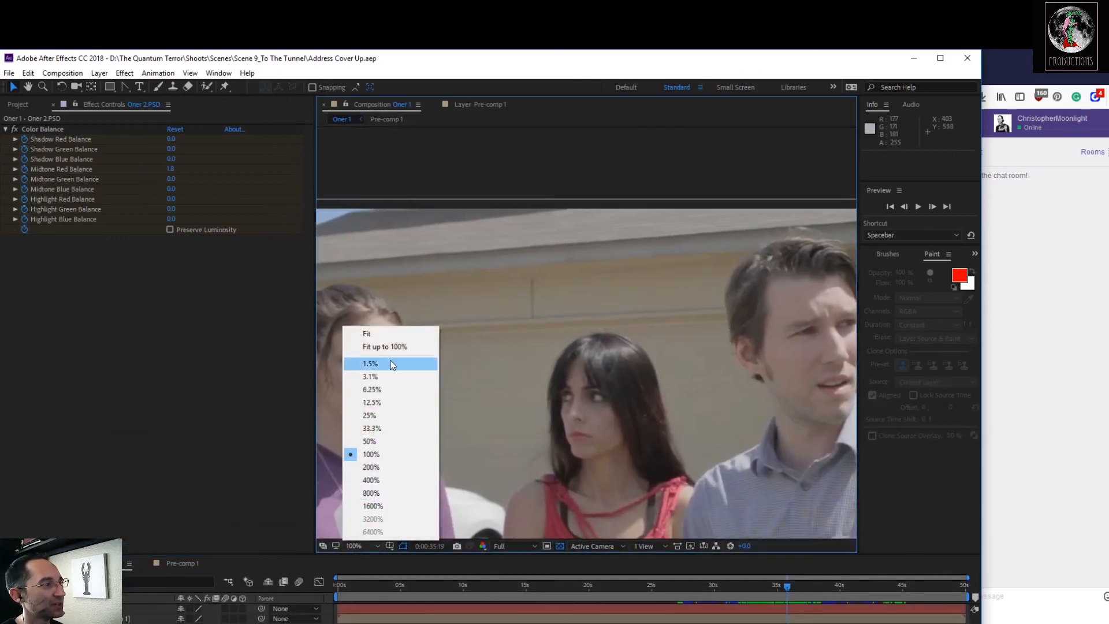
click(386, 331)
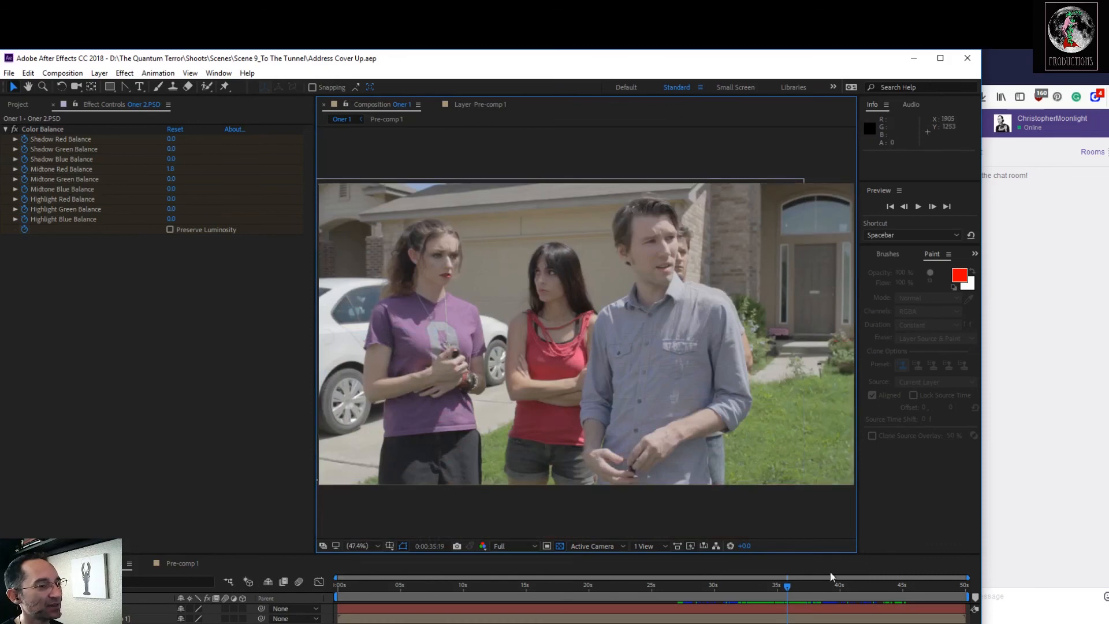
drag(785, 584, 642, 597)
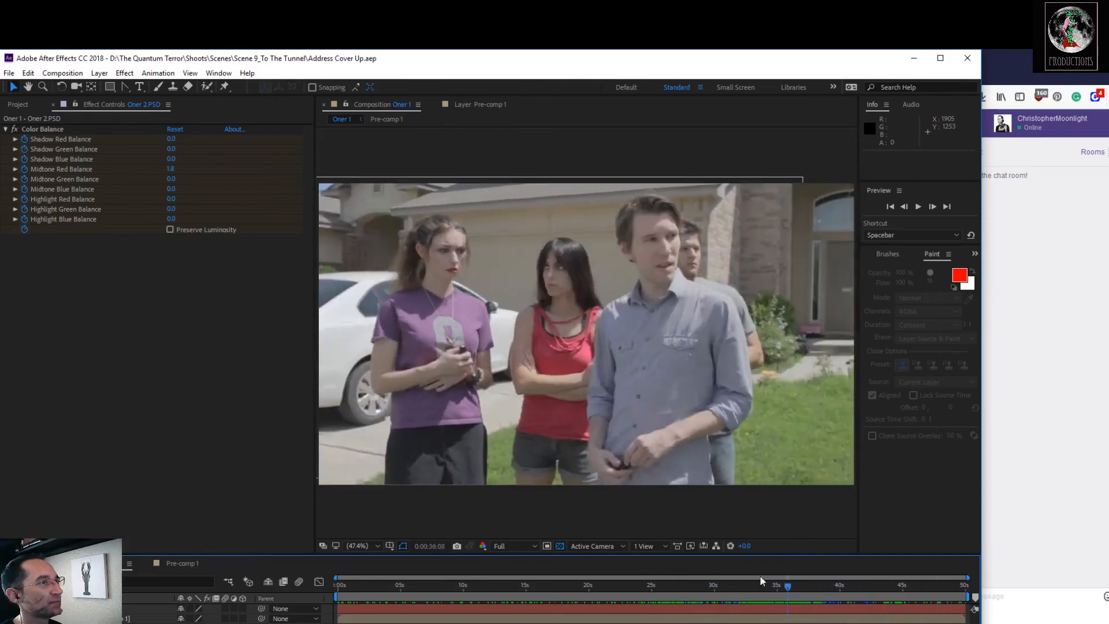
drag(677, 585, 666, 608)
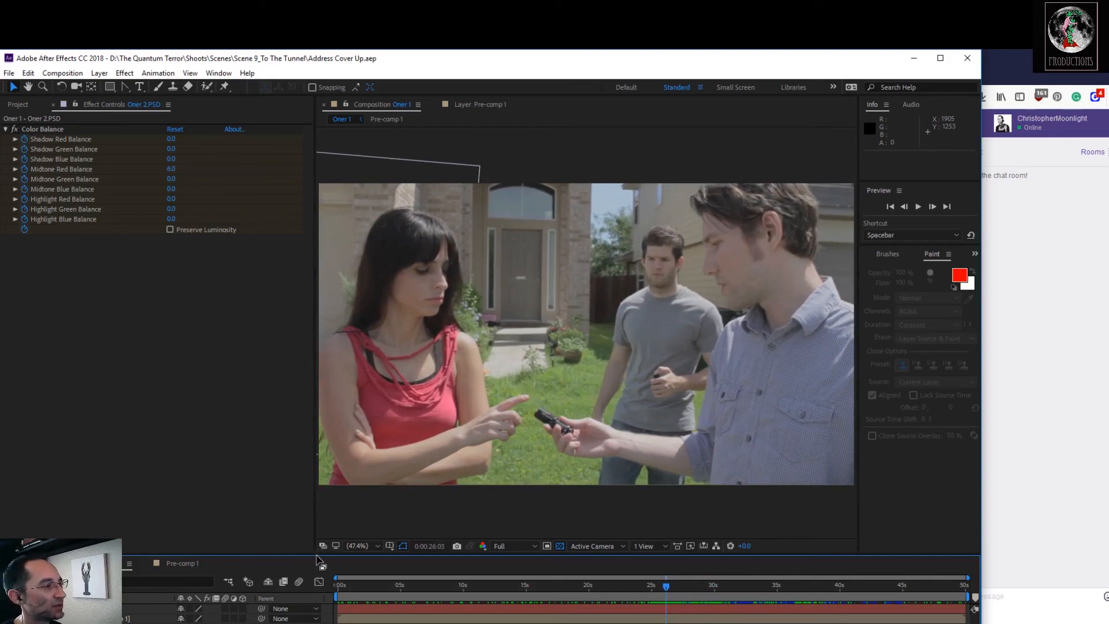
Copy Oner 2.PSD's first Midtone Red Balance keyframe, with value 6, to 0:00:28:18
drag(315, 554, 296, 435)
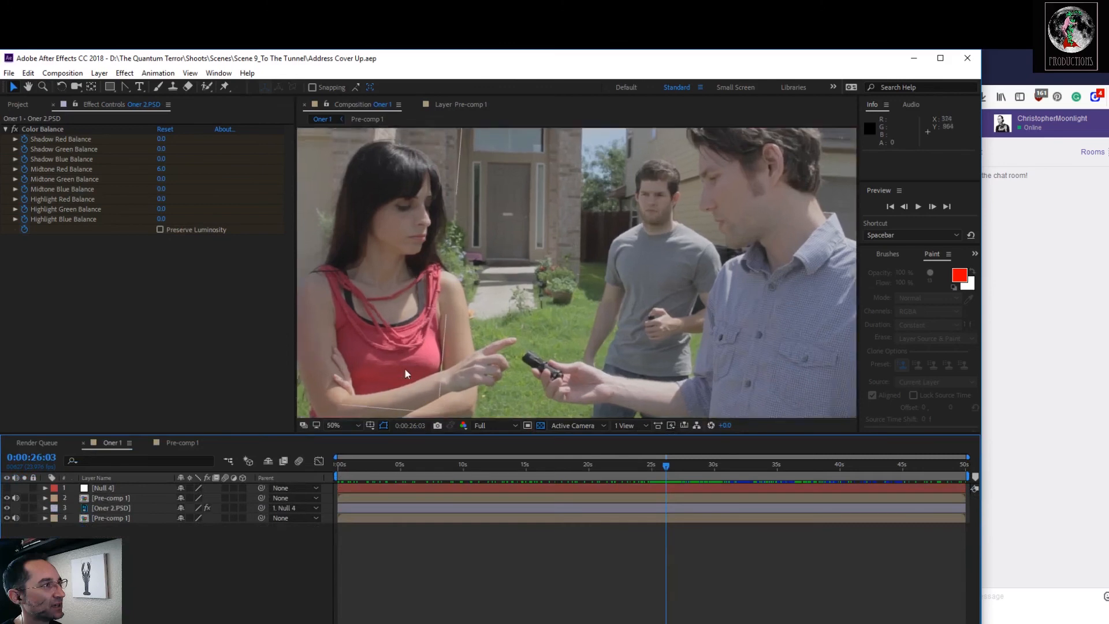
scroll(437, 262, up, 3)
drag(437, 262, 771, 398)
drag(670, 354, 691, 375)
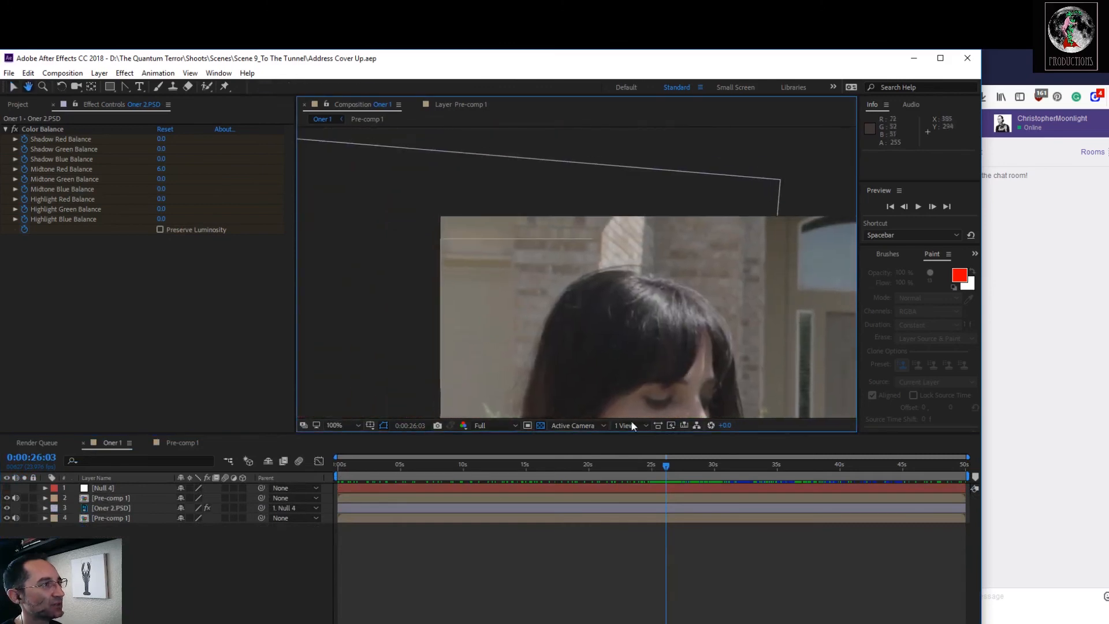
click(47, 508)
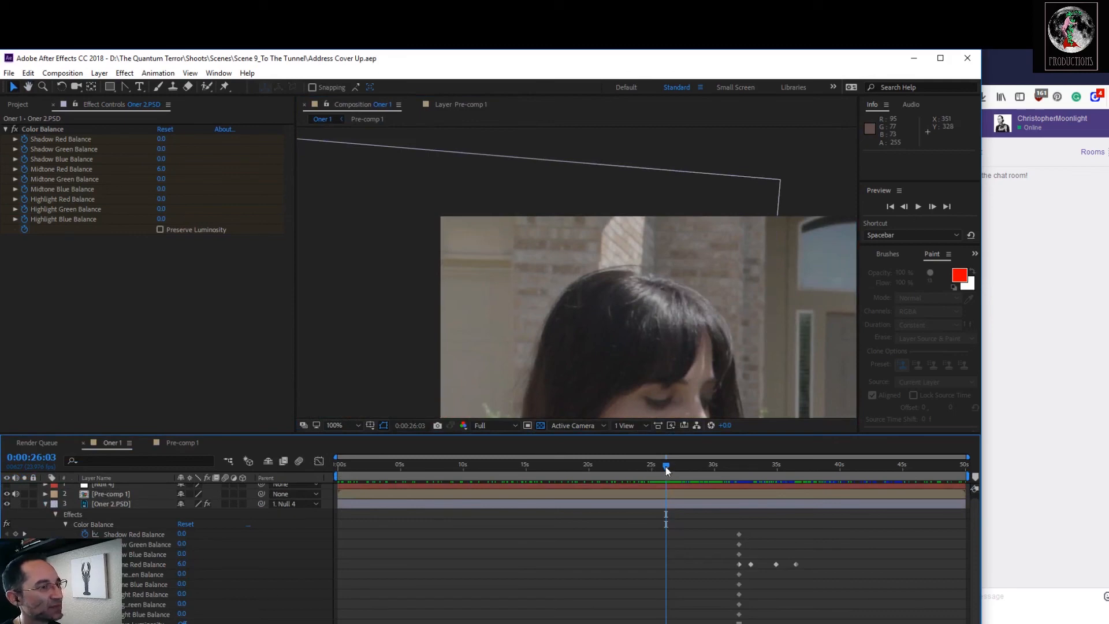
drag(668, 467, 698, 466)
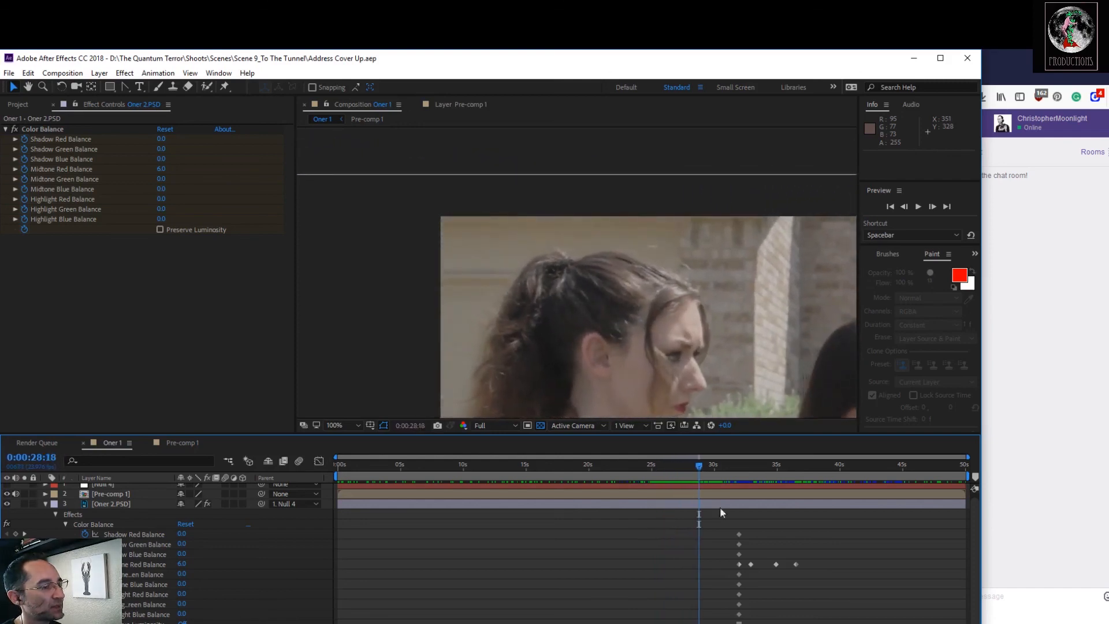
click(740, 563)
key(ctrl+c)
key(ctrl+v)
drag(699, 467, 681, 468)
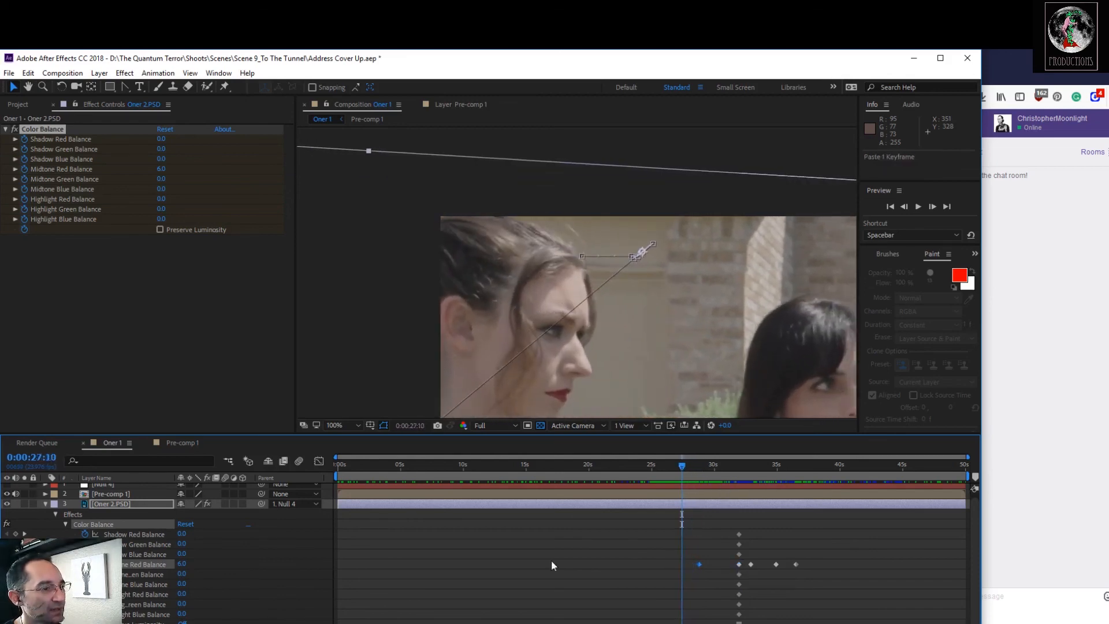
Collapse Oner 2.PSD's properties and check the patch's colour match back to 0:00:26:12
click(146, 493)
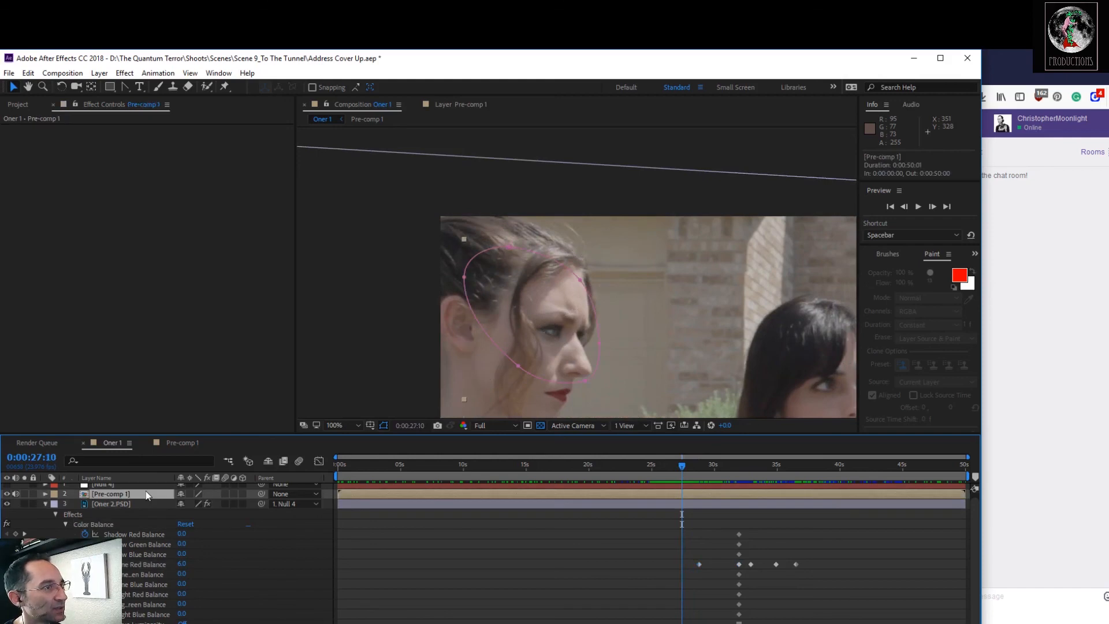
click(144, 503)
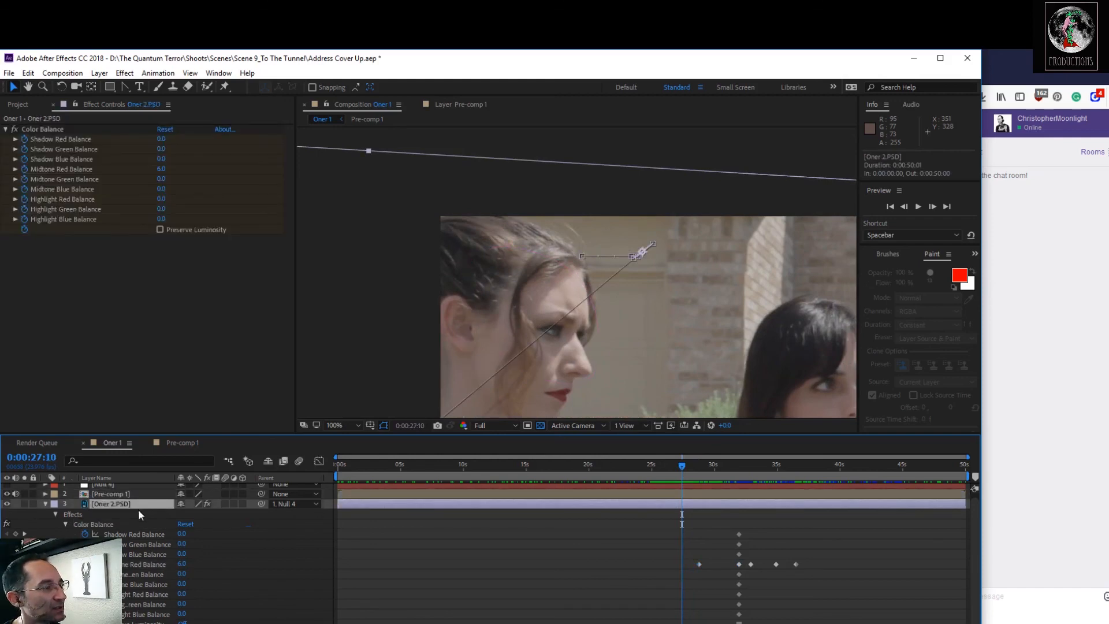
click(44, 503)
key(F2)
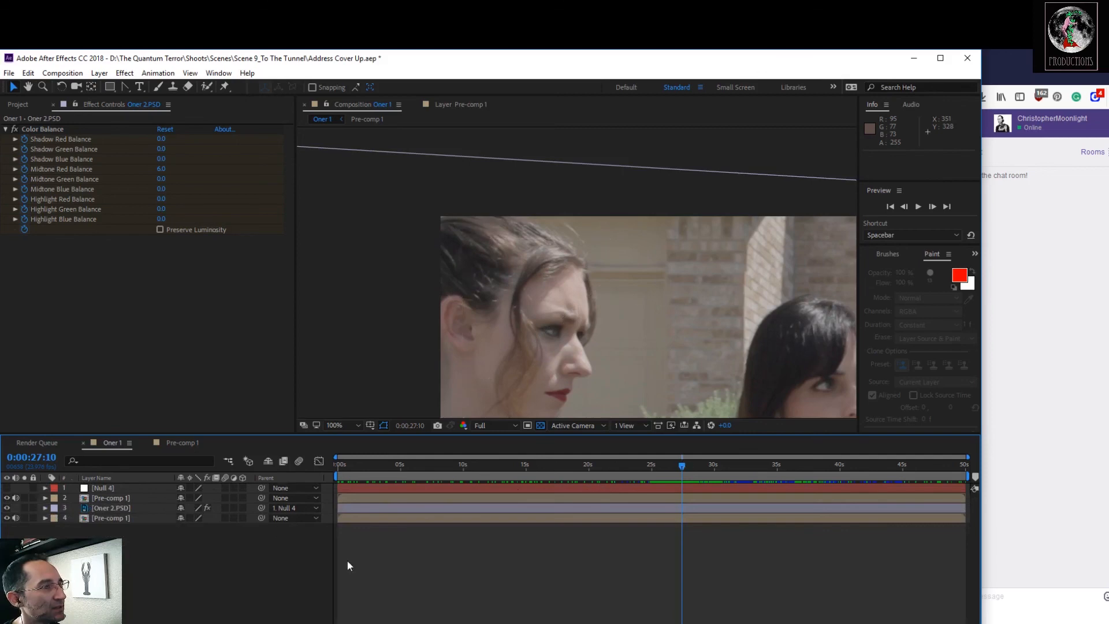
mouse_move(686, 471)
mouse_down()
mouse_move(652, 467)
mouse_move(690, 469)
mouse_move(674, 472)
mouse_up()
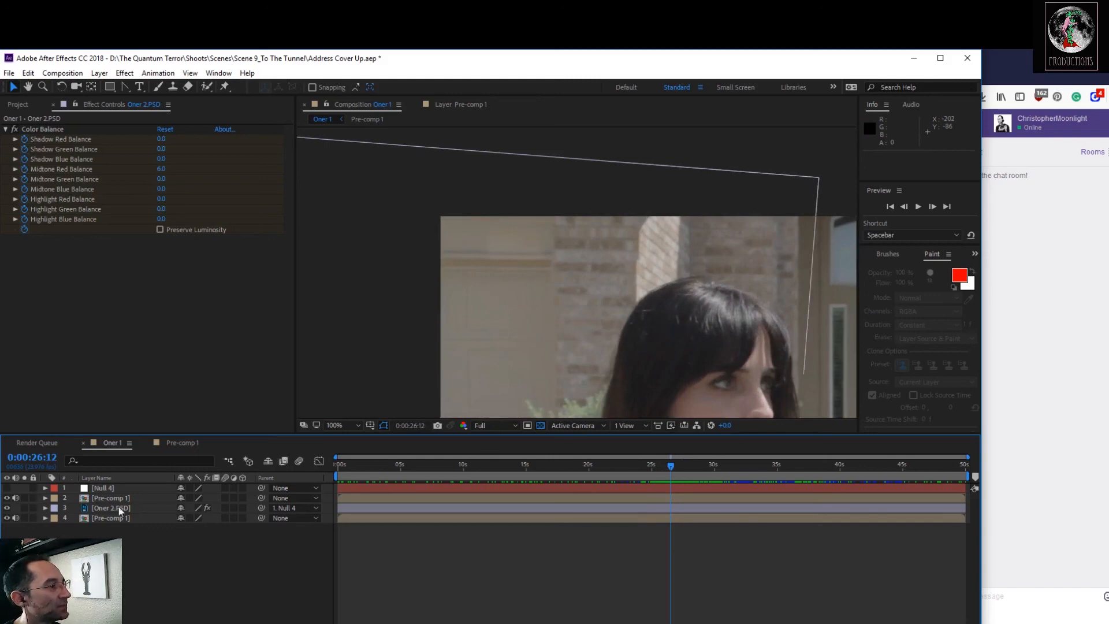
Copy Oner 2.PSD's Midtone Blue Balance keyframe, with value 0, to 0:00:28:18
click(46, 506)
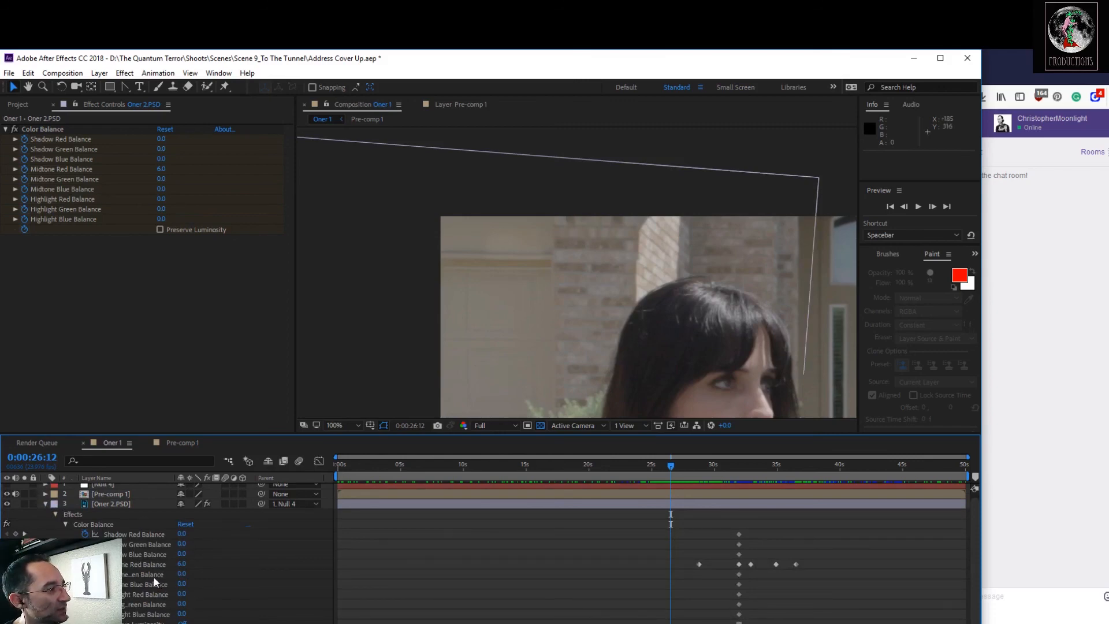
click(740, 585)
key(ctrl+c)
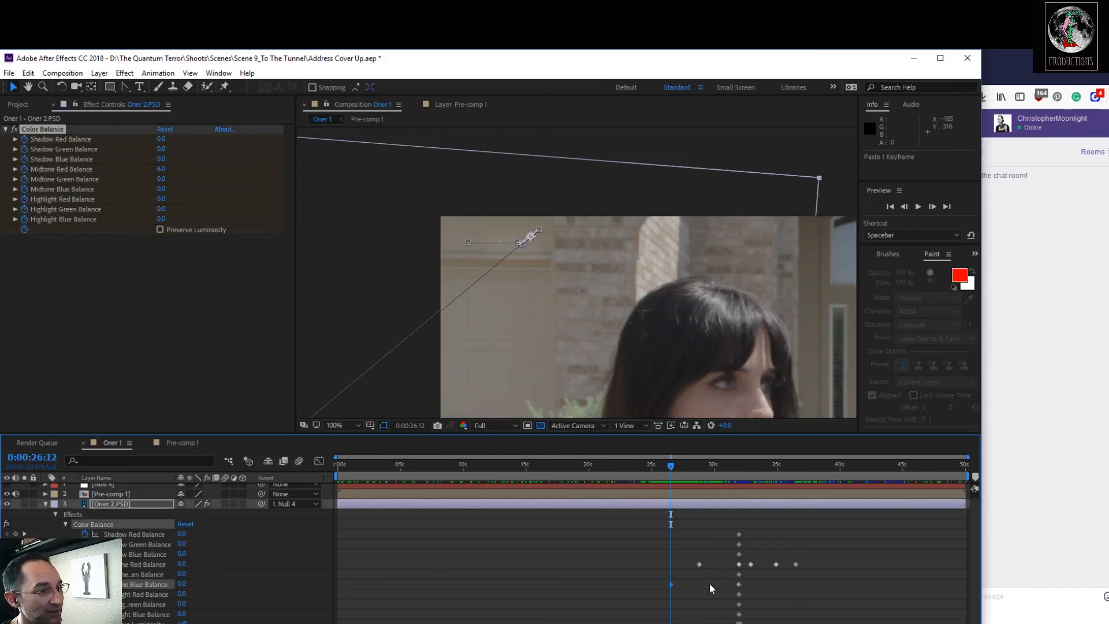
drag(671, 584, 699, 581)
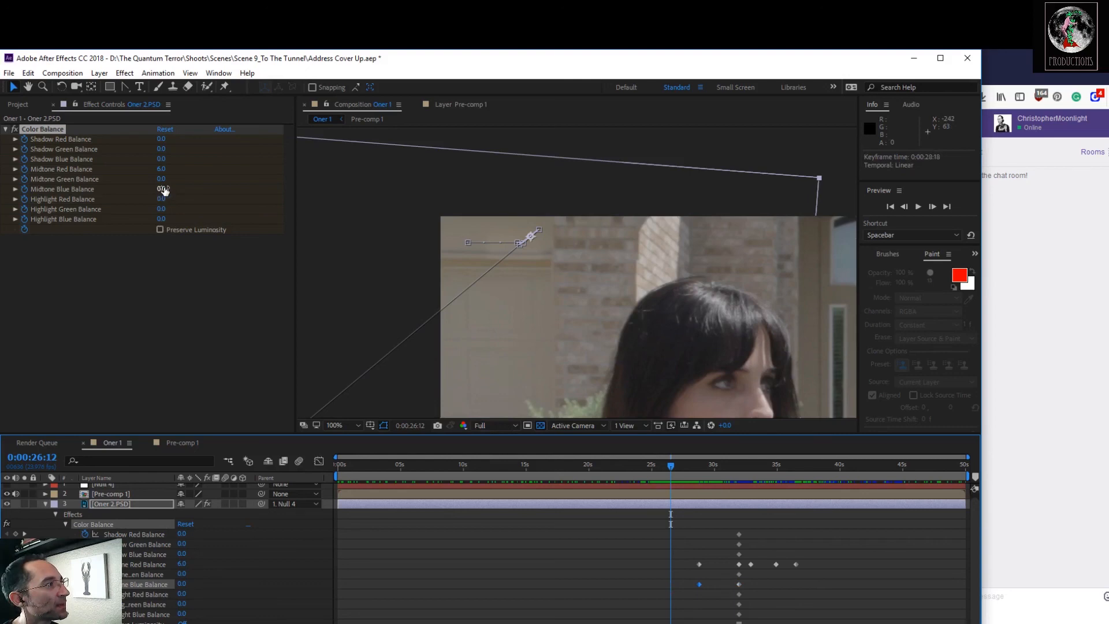
Try a Midtone Blue Balance of 11 and a Midtone Red Balance of 5 at 0:00:26:12
drag(166, 188, 168, 190)
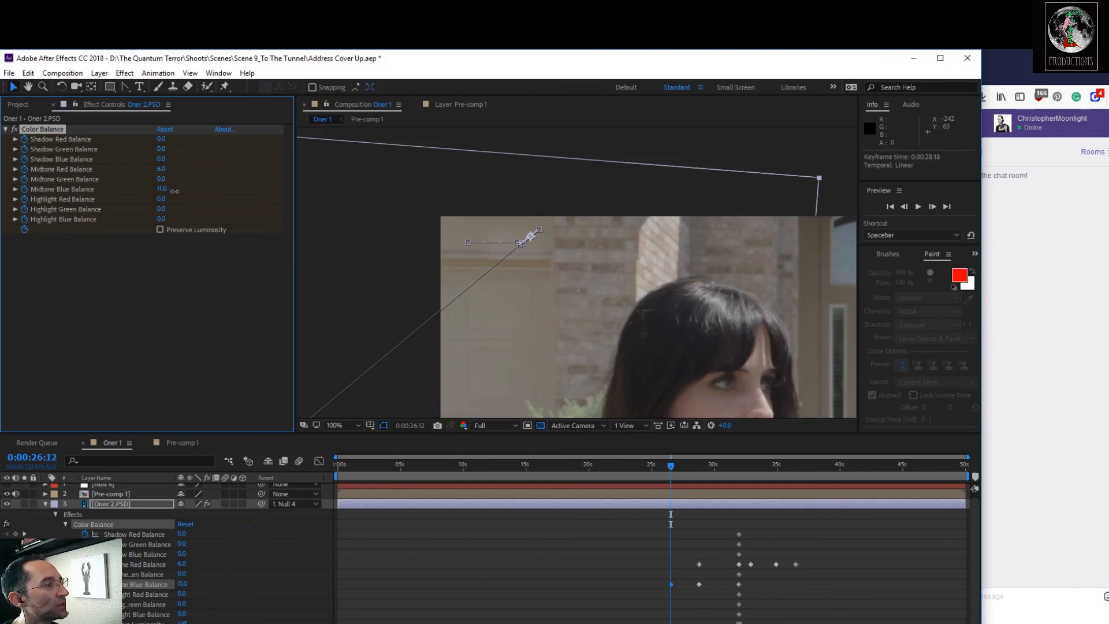
drag(164, 171, 166, 168)
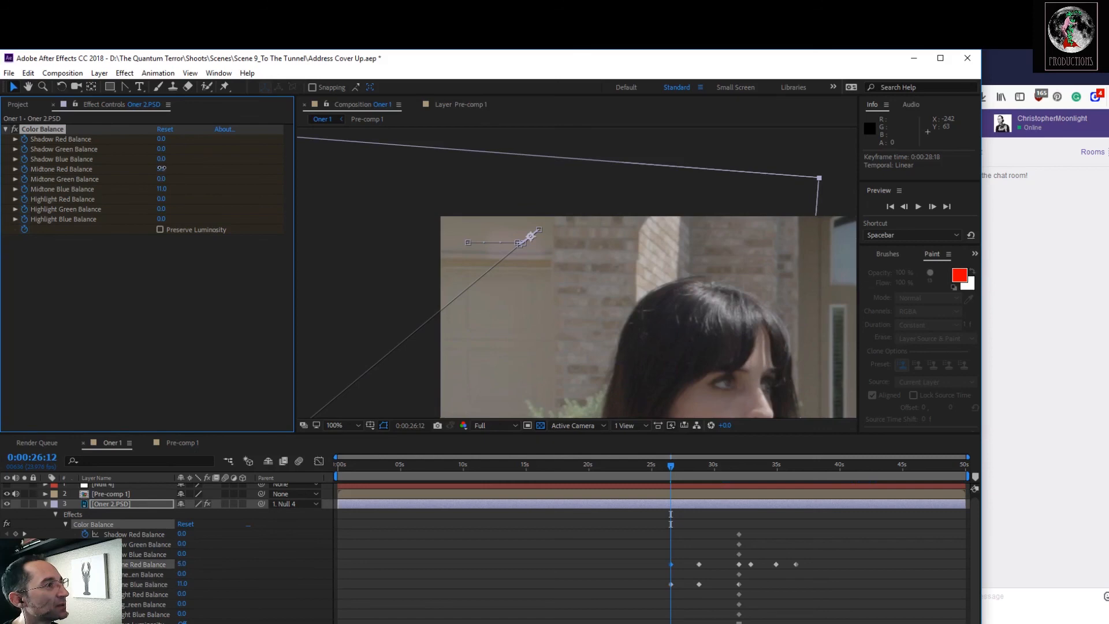
Copy Oner 2.PSD's Midtone Green Balance keyframe, with value 0, to 0:00:28:19
click(739, 574)
key(ctrl+c)
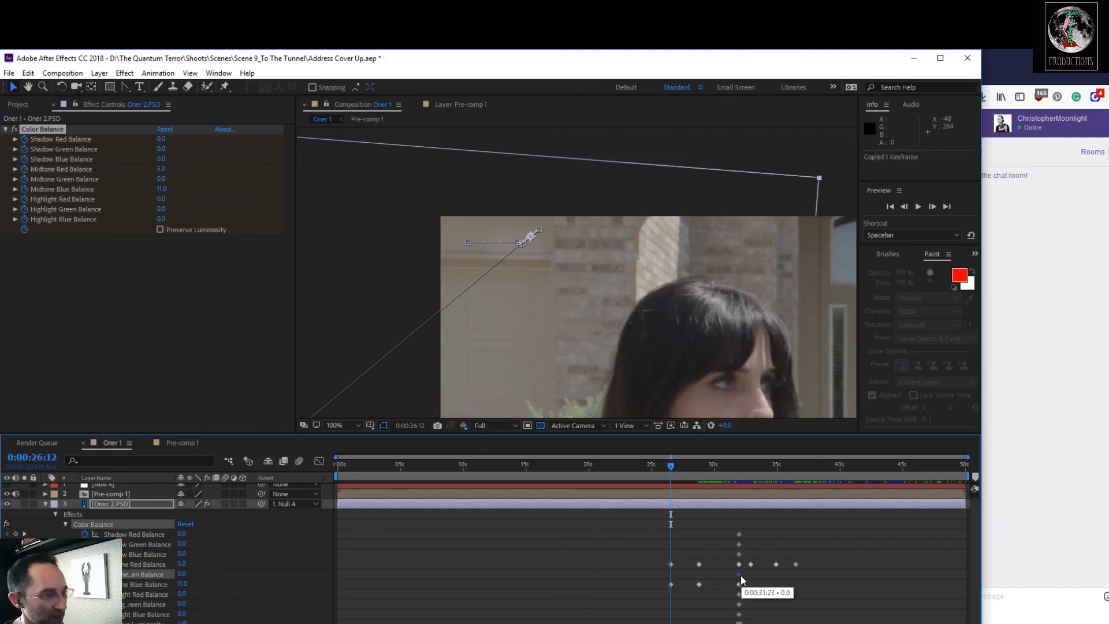
key(ctrl+v)
drag(672, 574, 699, 573)
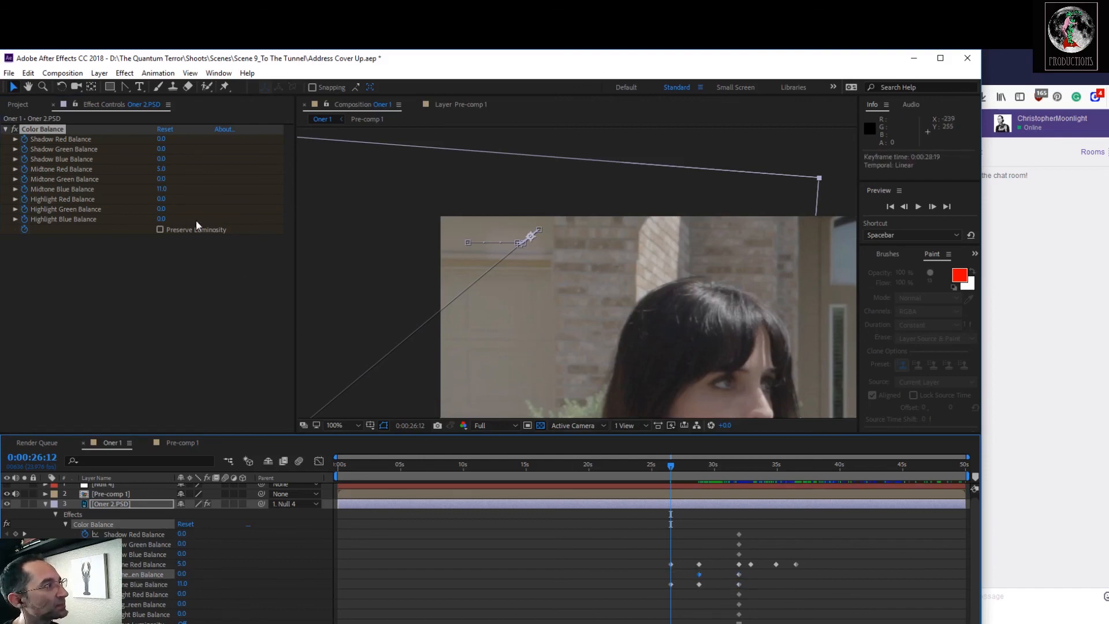
At 0:00:26:12, set Oner 2.PSD's Midtone Green Balance to -3 and its Midtone Red and Midtone Blue Balance to 0
drag(162, 179, 165, 179)
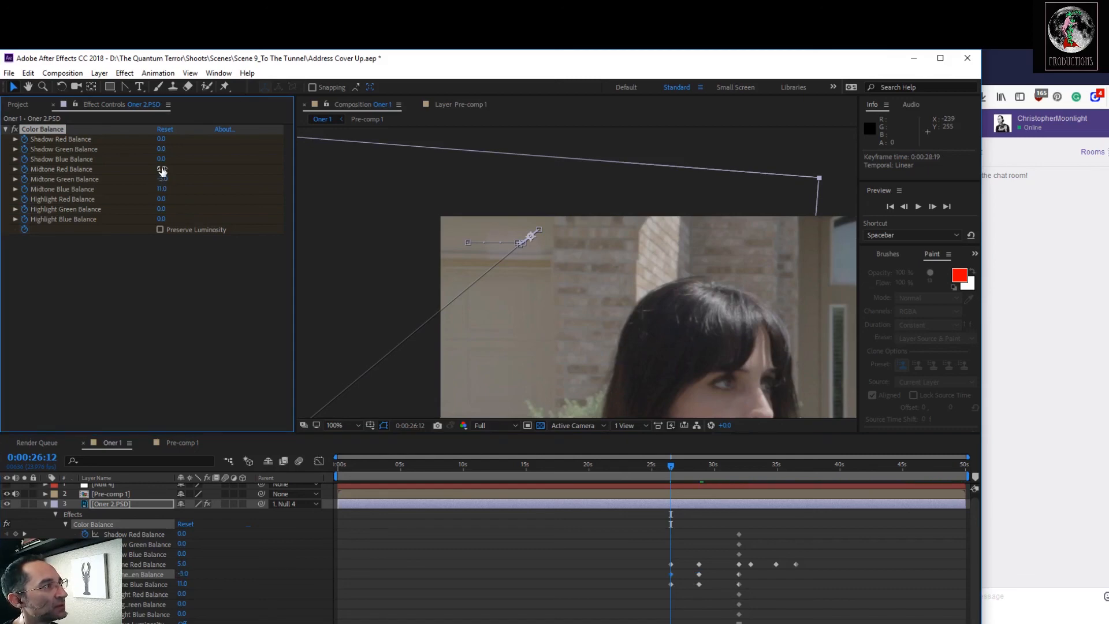
drag(161, 168, 160, 168)
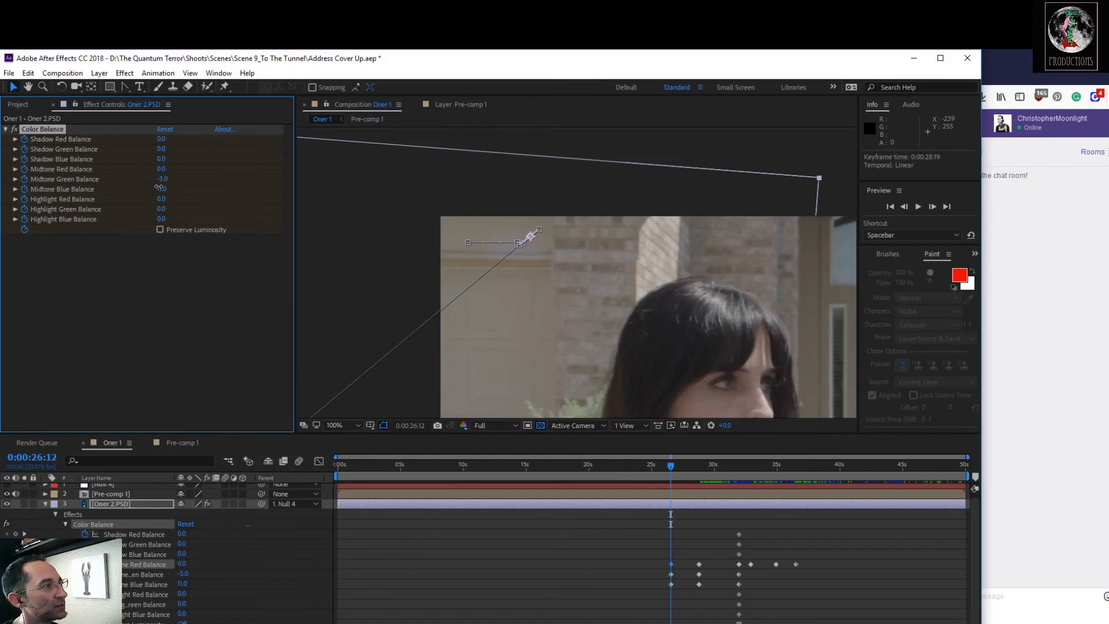
drag(161, 190, 155, 186)
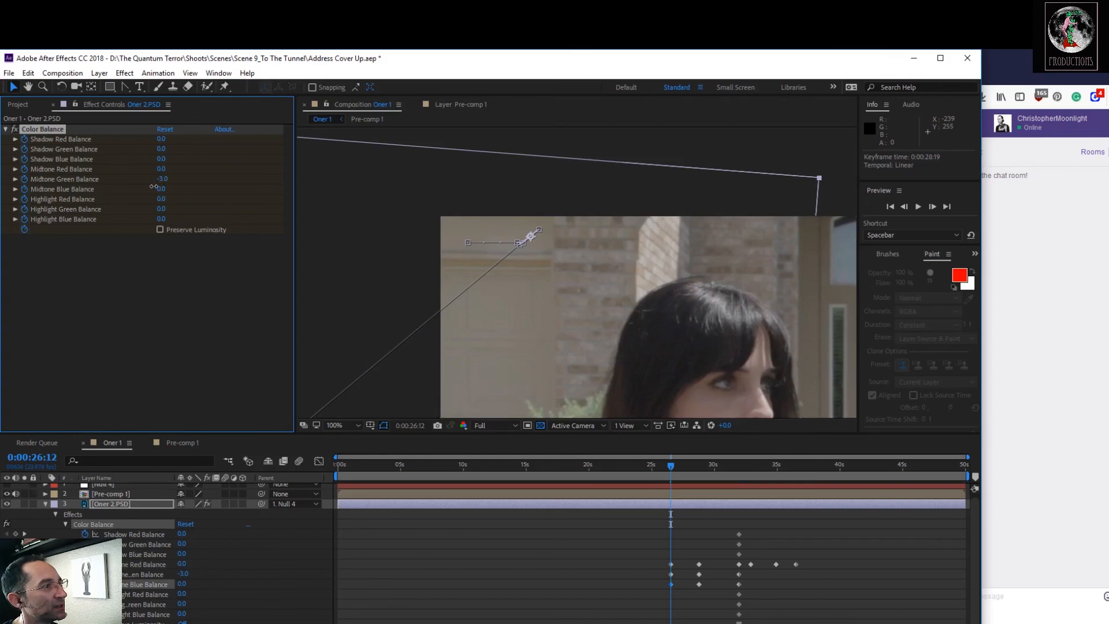
click(224, 341)
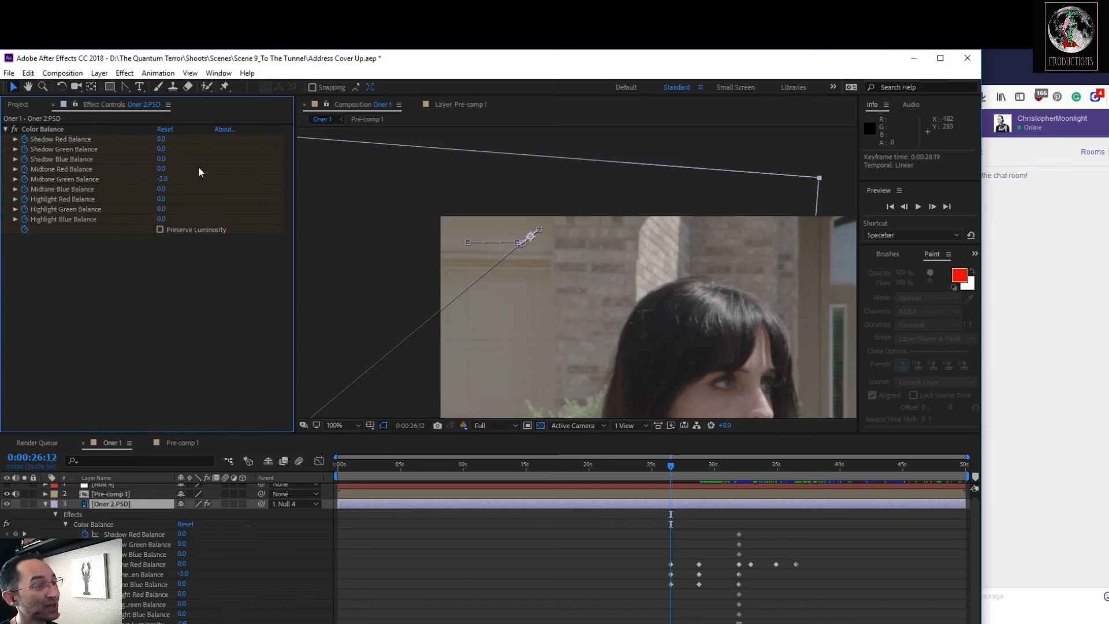
Collapse Oner 2.PSD's properties and check the patch's colour match at 0:00:26:08
click(44, 503)
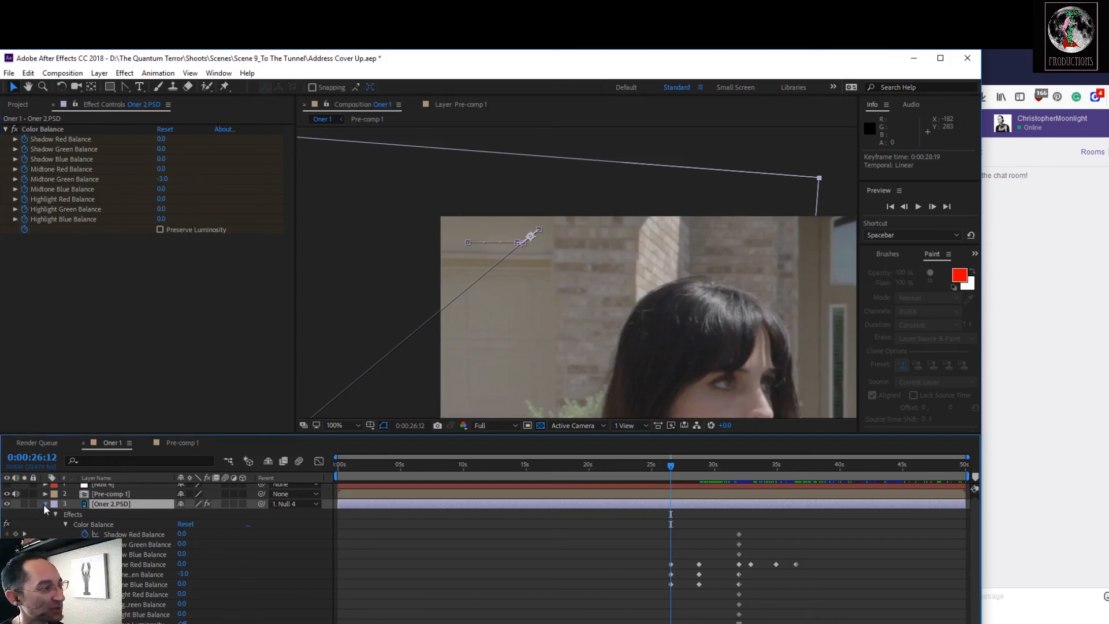
click(164, 593)
mouse_move(671, 465)
mouse_down()
mouse_move(653, 466)
mouse_move(668, 465)
mouse_up()
click(16, 129)
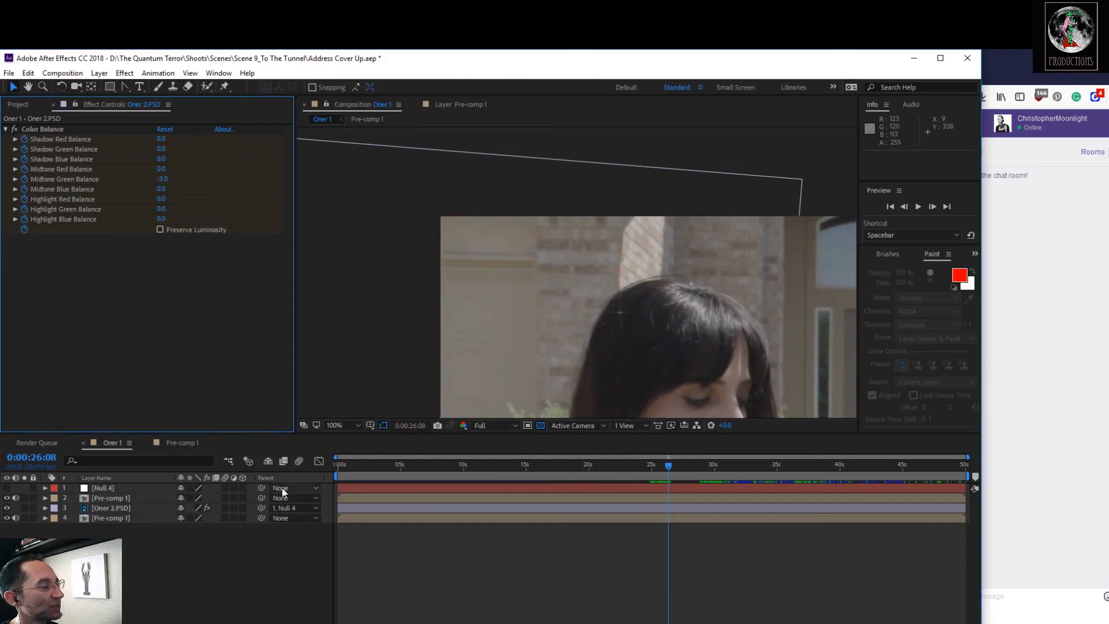
Fit the whole frame in an enlarged composition view and review the cover-up from the start of the shot through 0:00:25:02
click(341, 425)
click(358, 436)
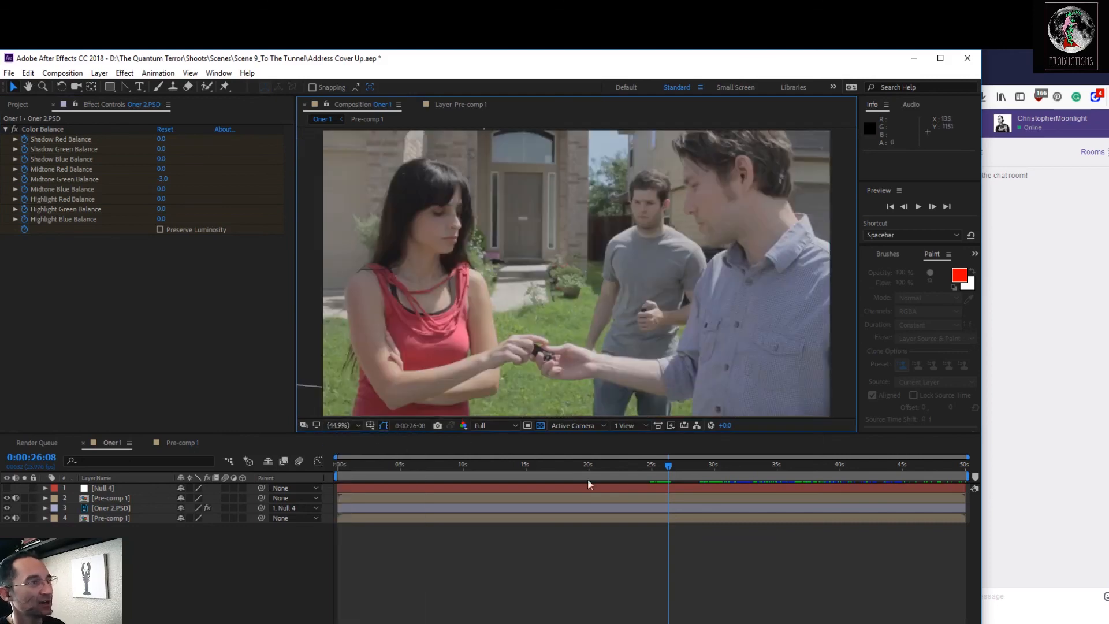
click(618, 540)
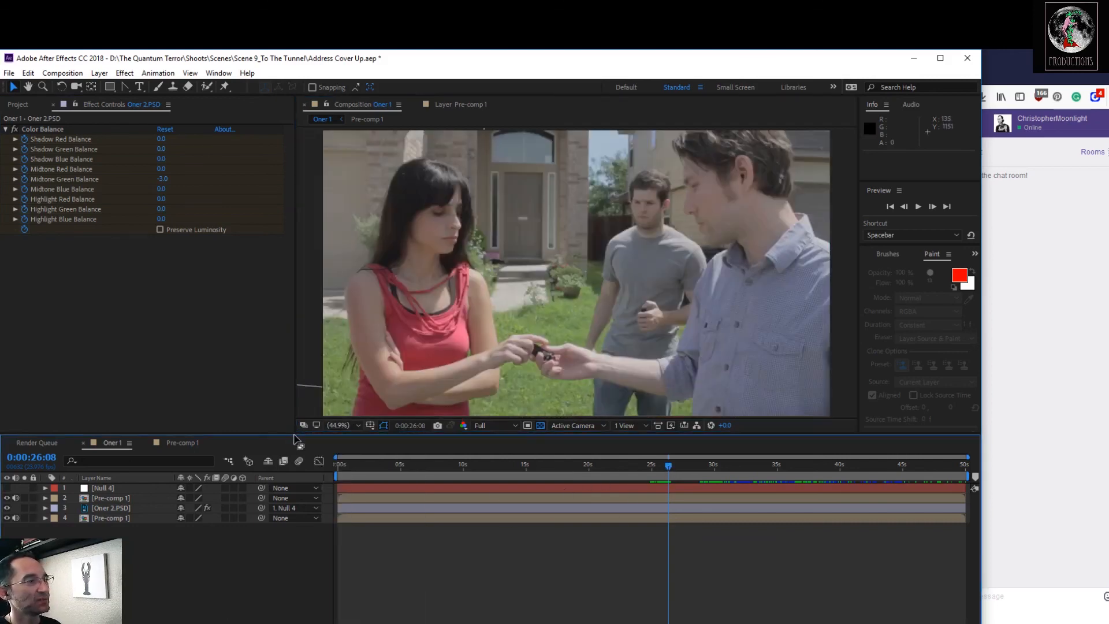
drag(294, 433, 143, 563)
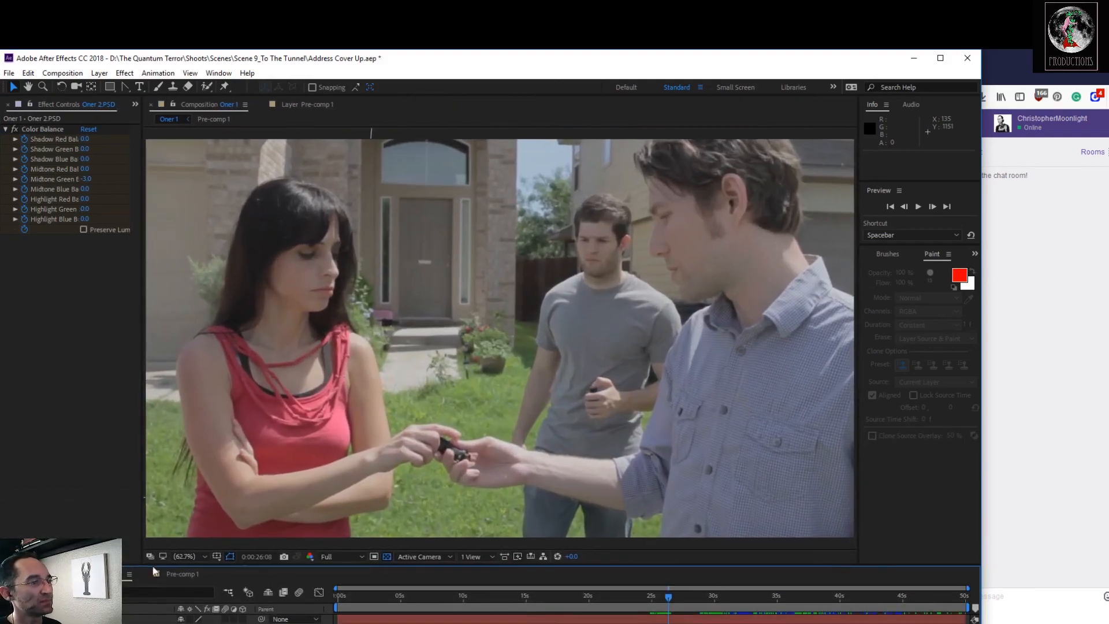
drag(672, 597, 324, 602)
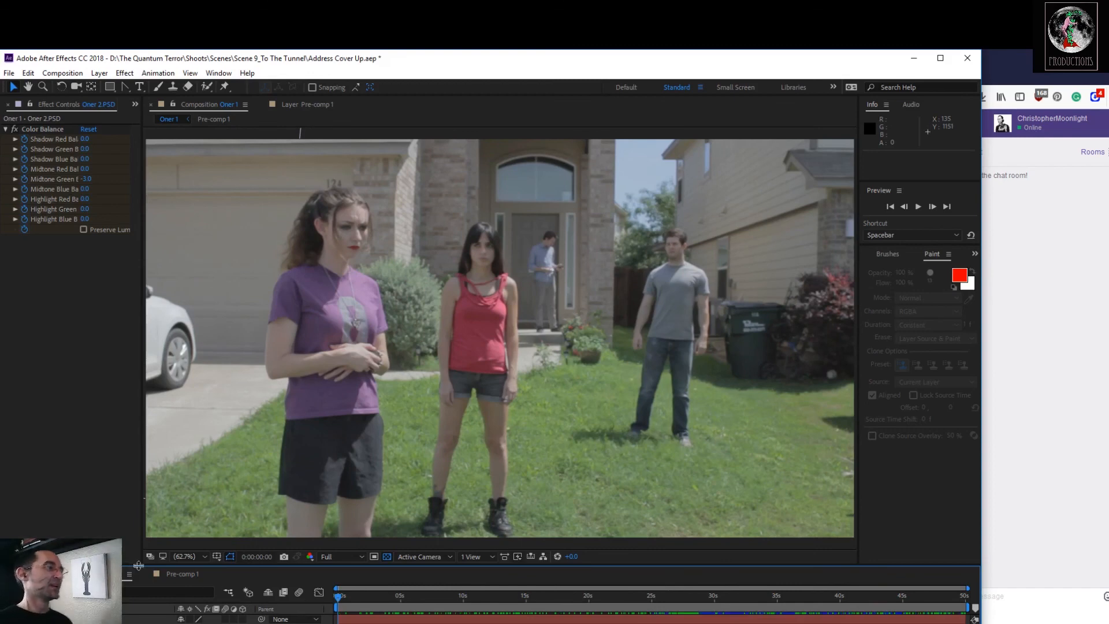
drag(141, 564, 173, 495)
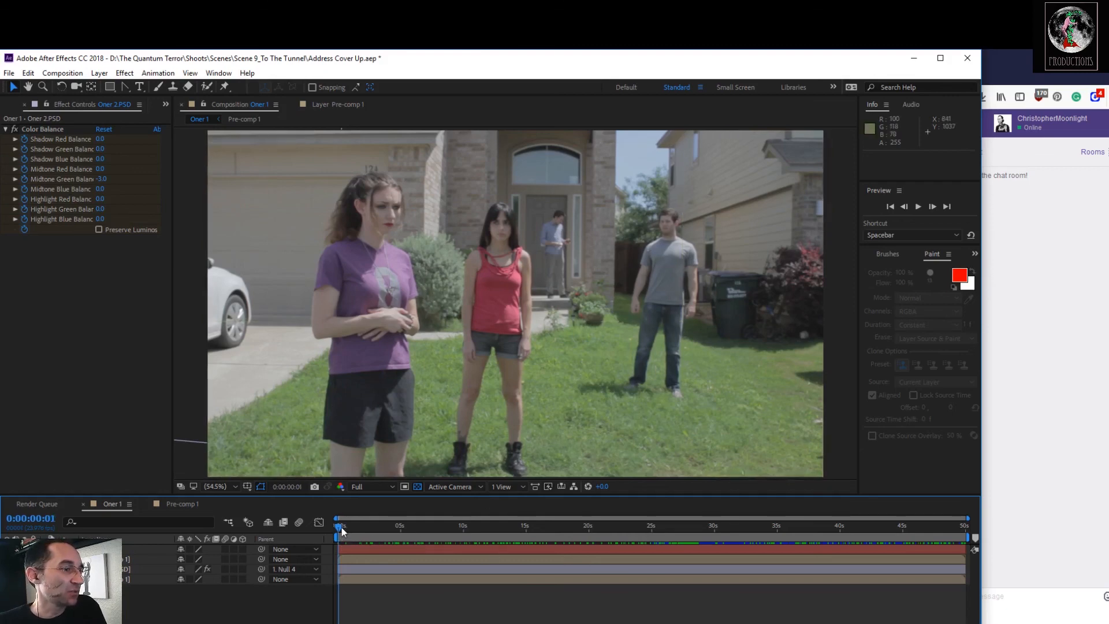
drag(341, 528, 652, 558)
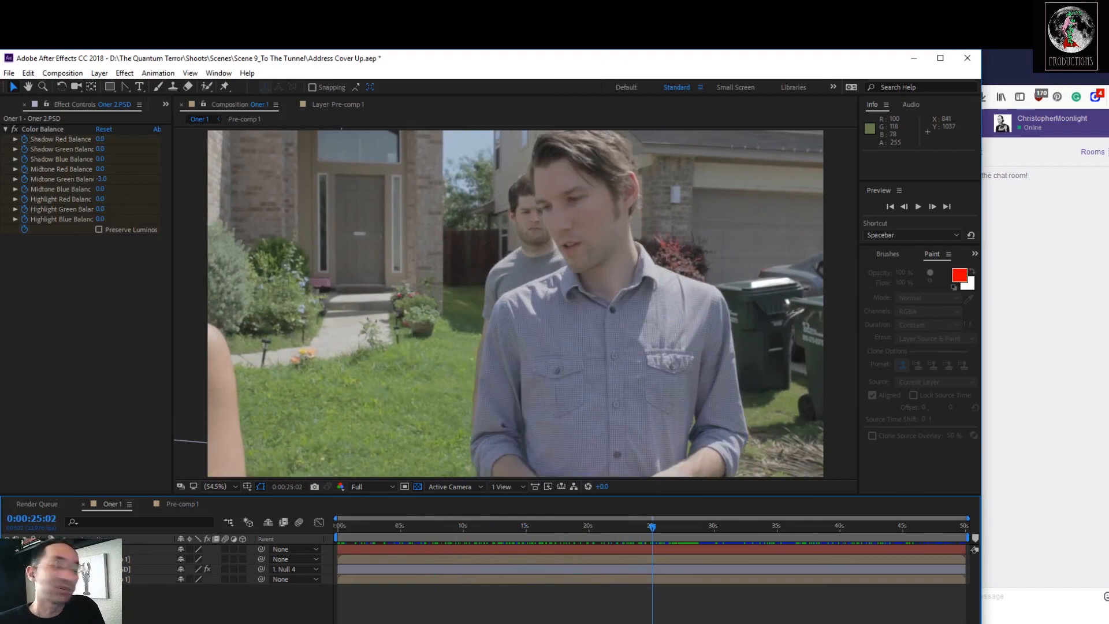